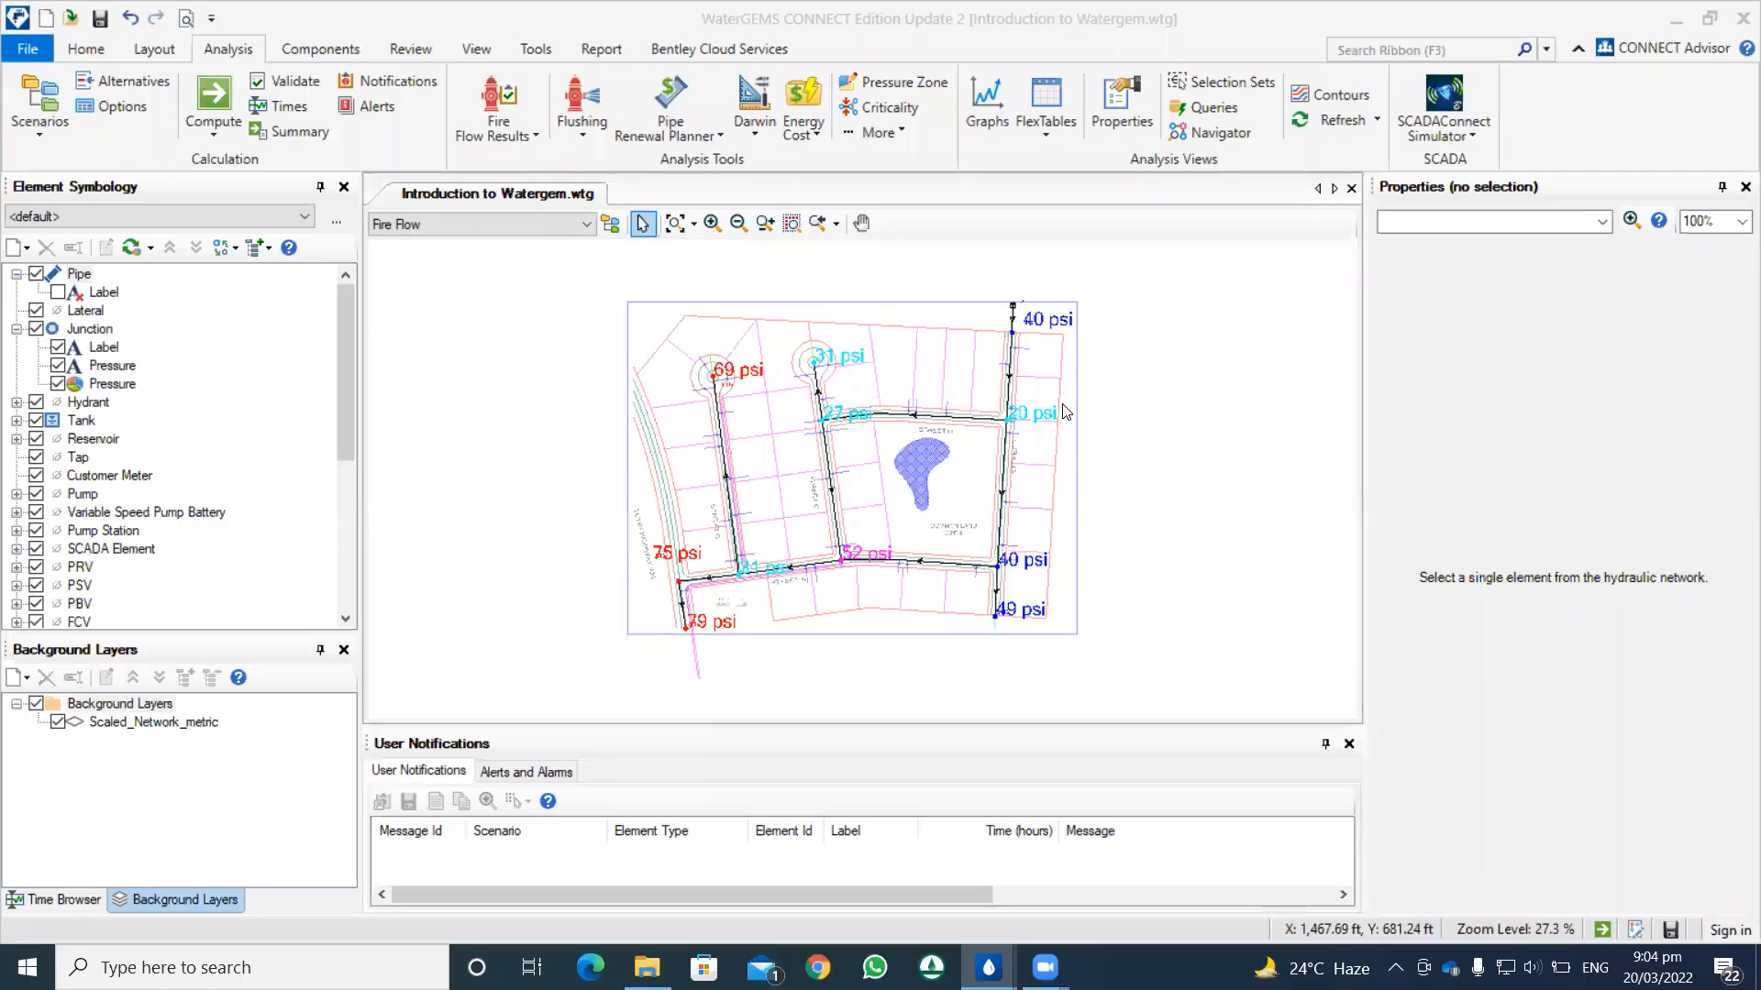
Step: Examine the junction pressures across the network and view the properties of the Street E pipe between J-5 and J-6
{"action": "scroll", "coordinate": [1001, 395], "scroll_direction": "up", "scroll_amount": 3}
{"action": "scroll", "coordinate": [999, 387], "scroll_direction": "up", "scroll_amount": 1}
{"action": "scroll", "coordinate": [1034, 365], "scroll_direction": "down", "scroll_amount": 3}
{"action": "scroll", "coordinate": [1034, 365], "scroll_direction": "up", "scroll_amount": 2}
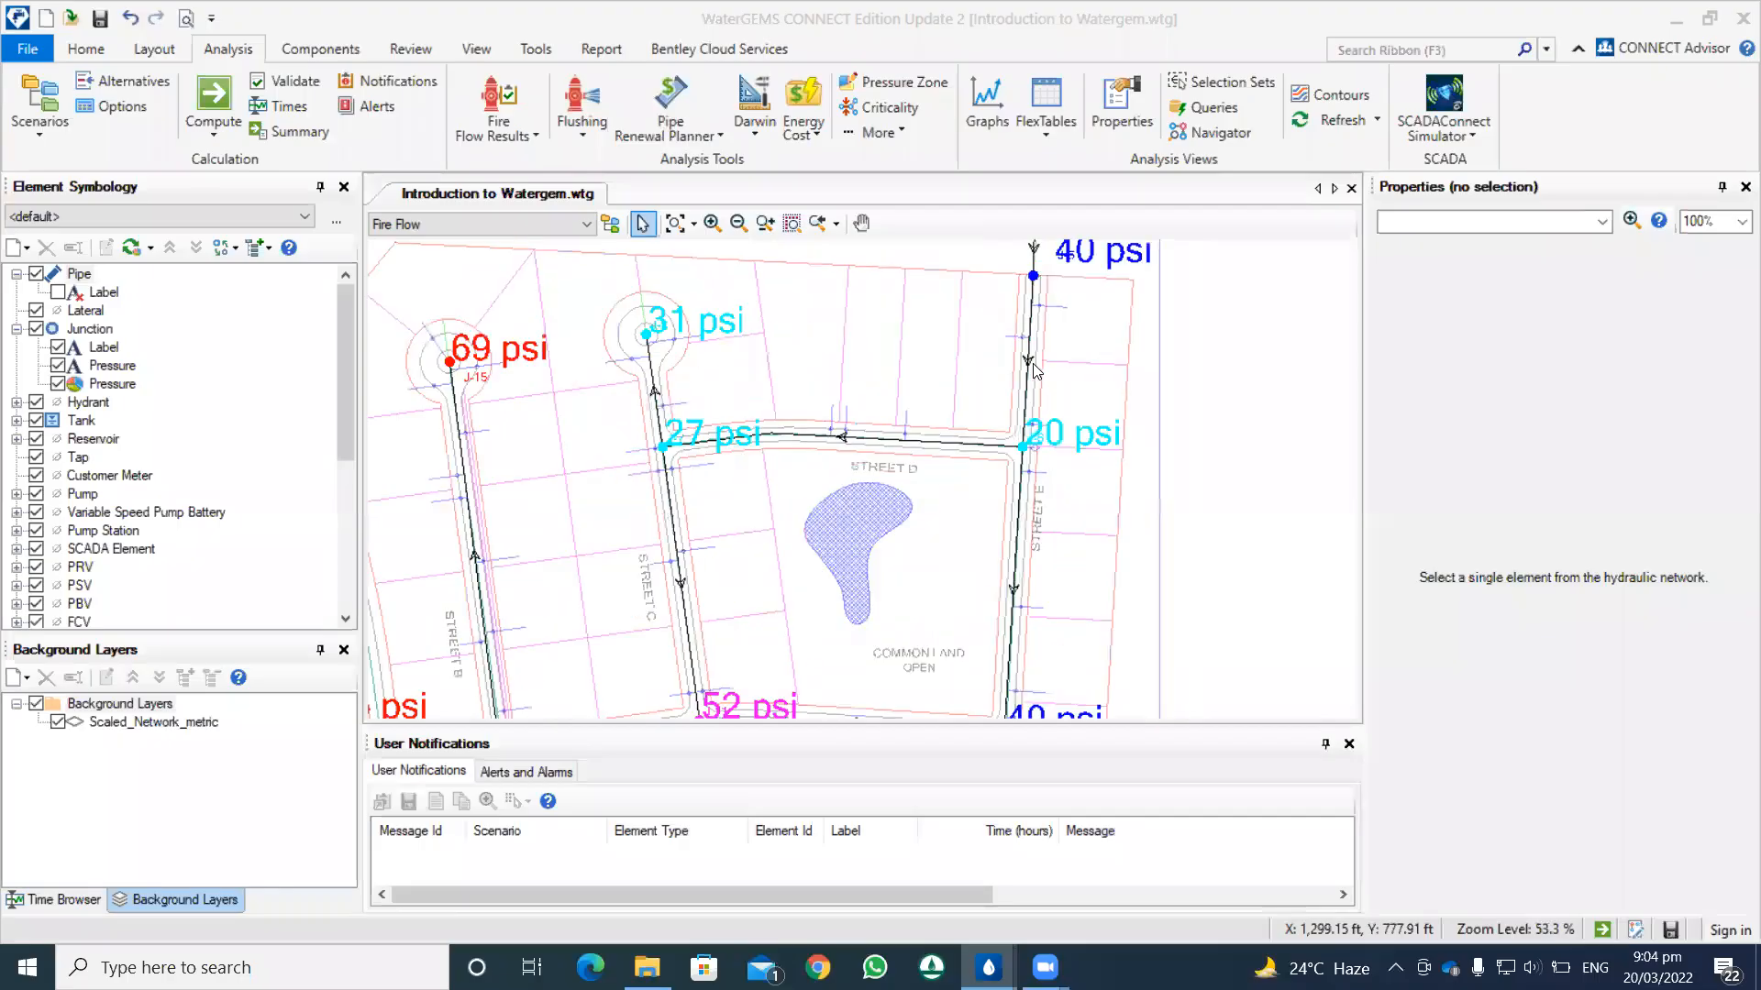
{"action": "scroll", "coordinate": [1033, 365], "scroll_direction": "up", "scroll_amount": 2}
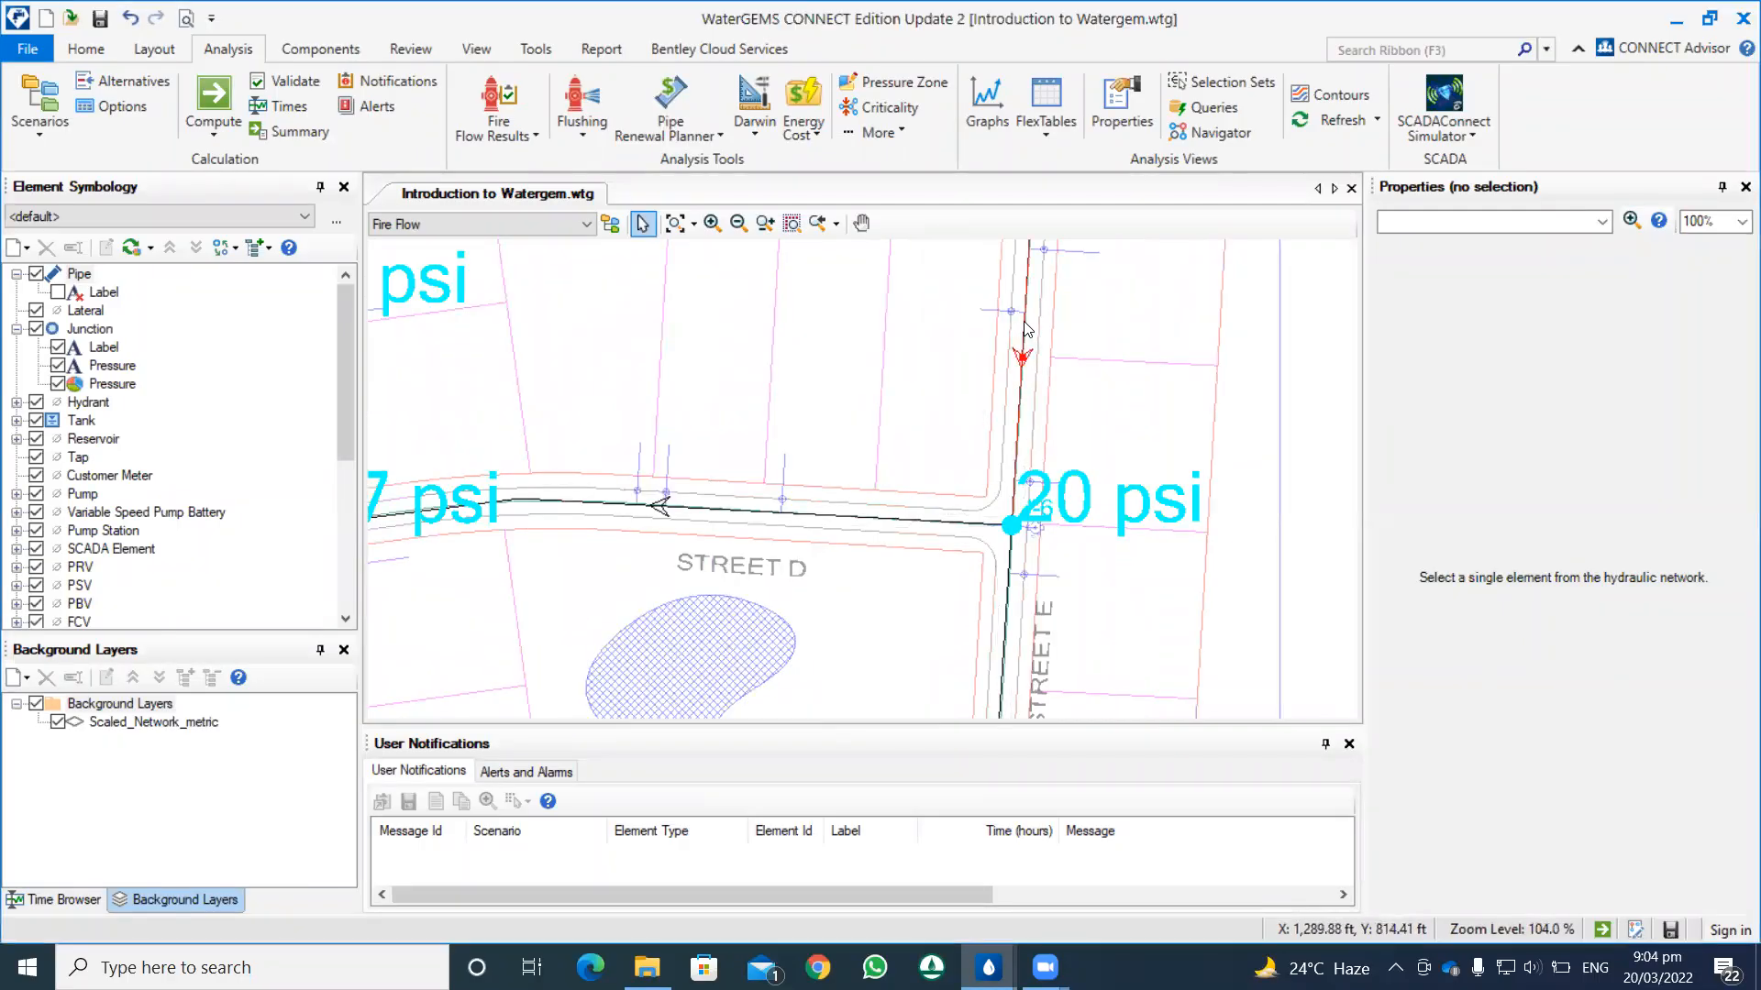
{"action": "left_click", "coordinate": [1027, 330]}
{"action": "scroll", "coordinate": [1027, 330], "scroll_direction": "down", "scroll_amount": 3}
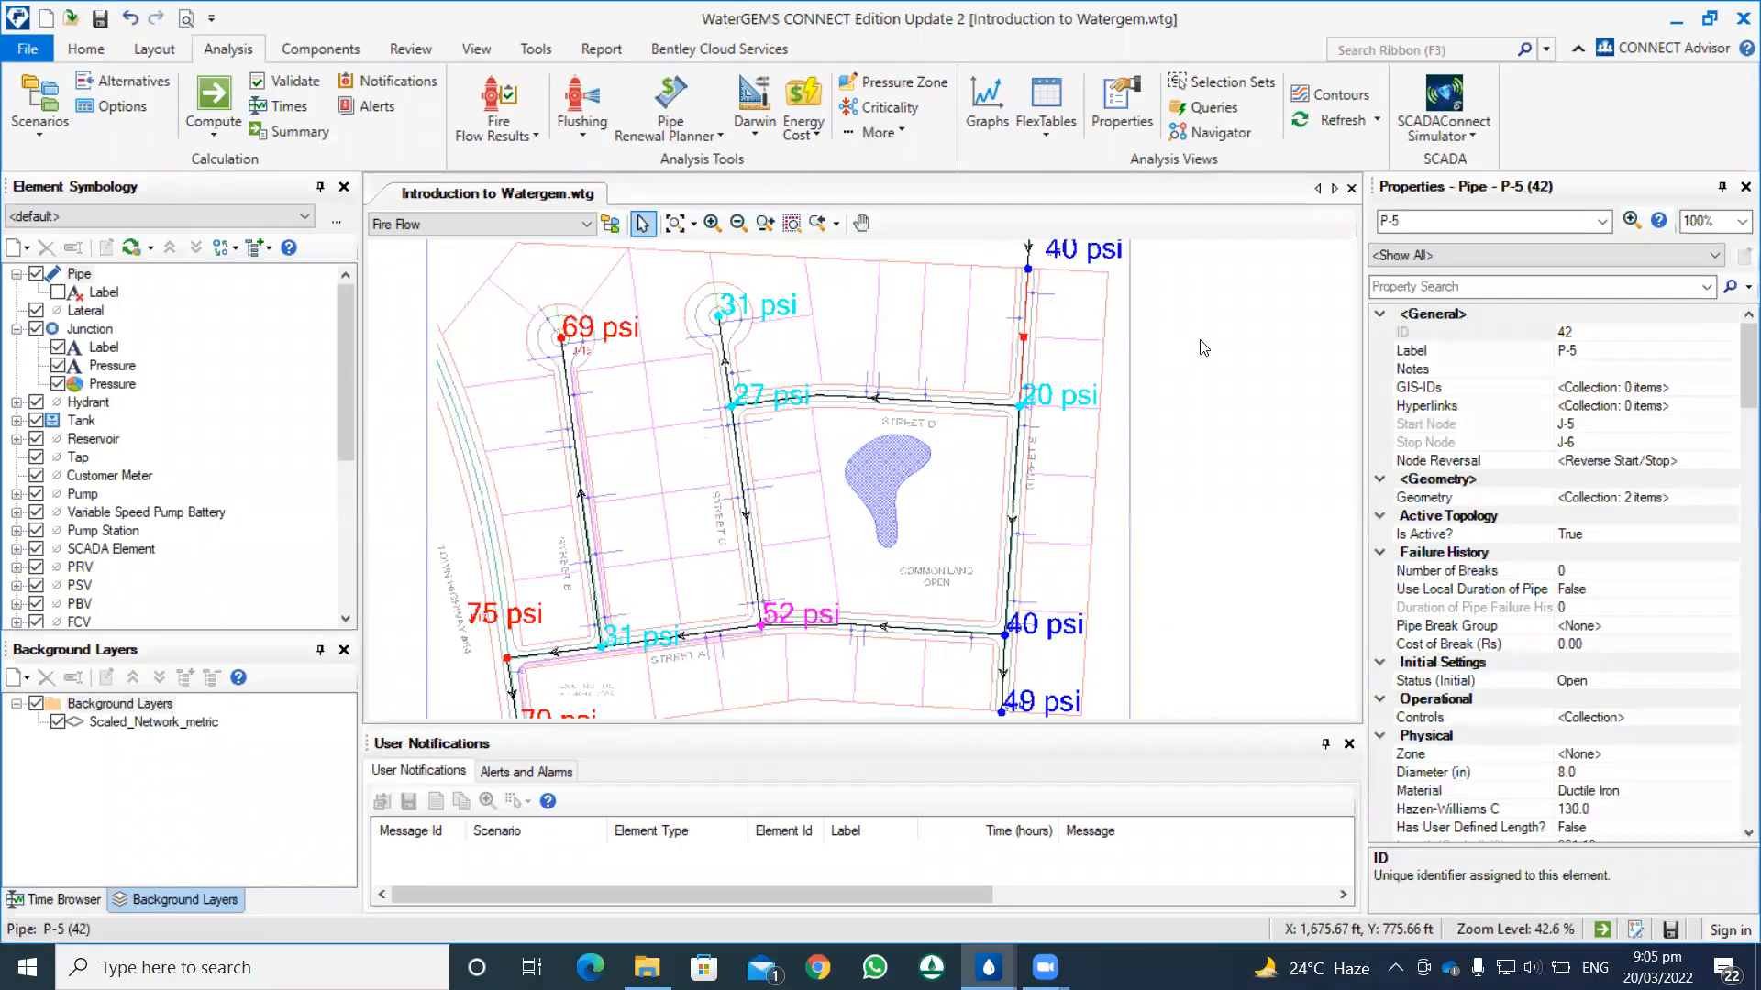
{"action": "scroll", "coordinate": [1077, 332], "scroll_direction": "down", "scroll_amount": 2}
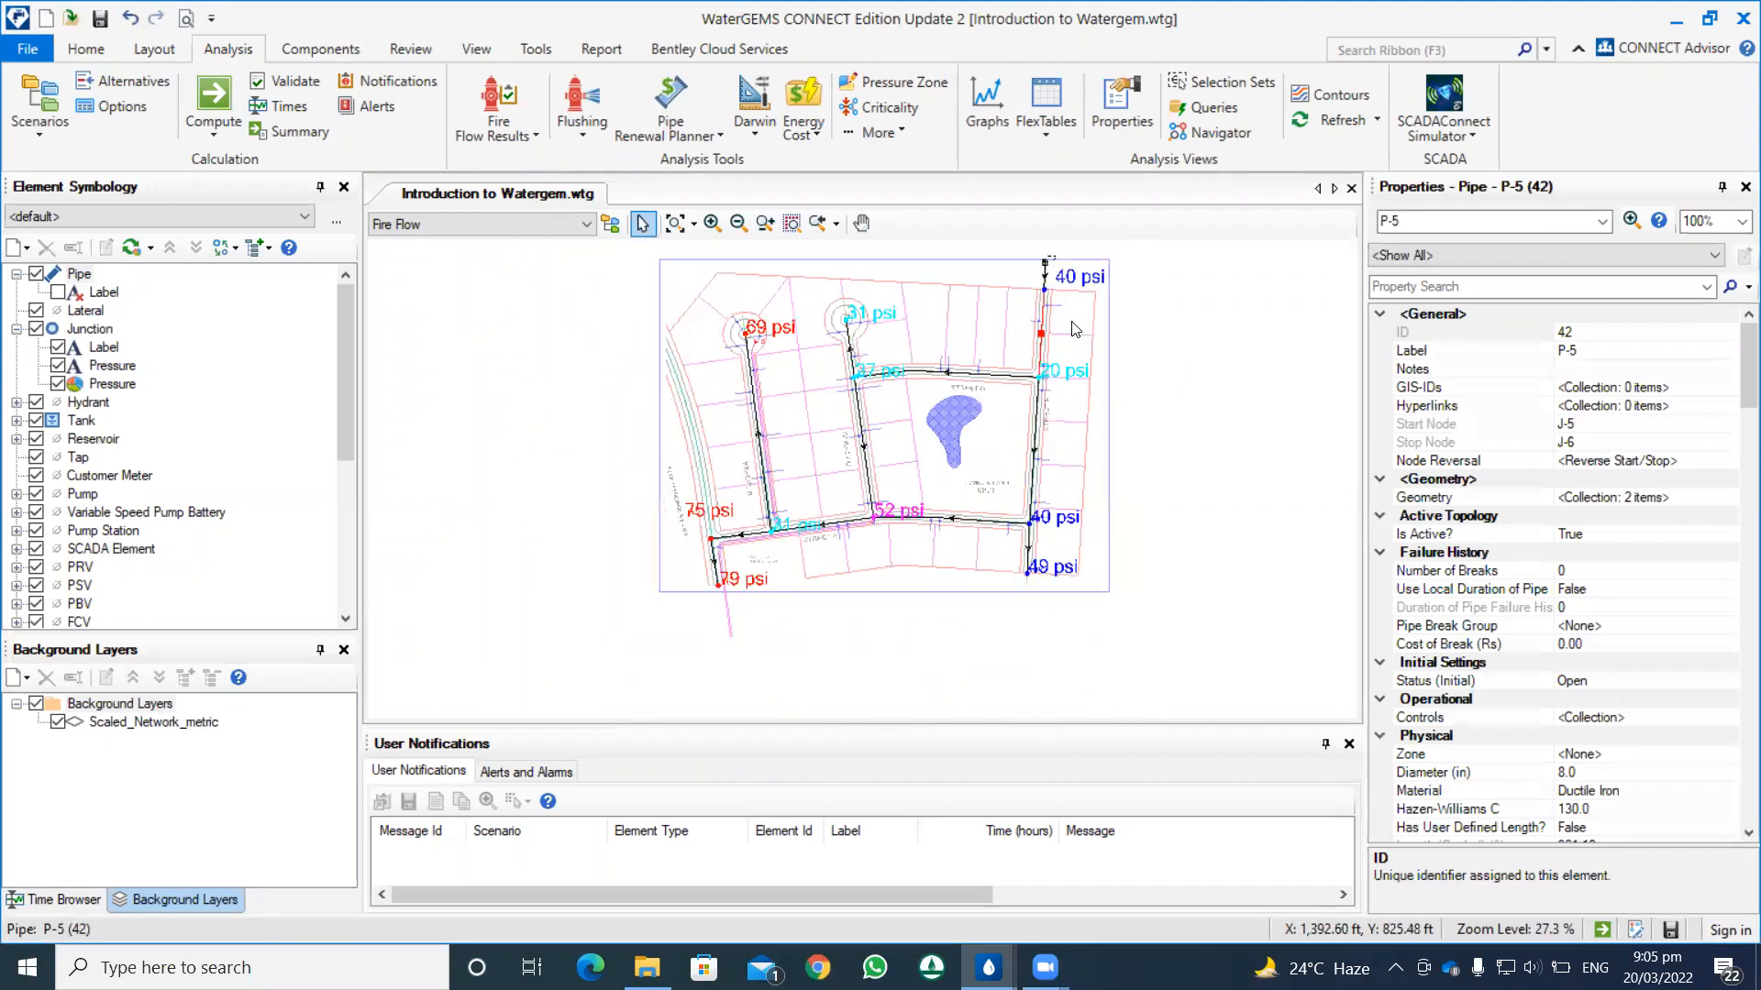
{"action": "scroll", "coordinate": [1075, 329], "scroll_direction": "down", "scroll_amount": 1}
{"action": "left_click_drag", "start_coordinate": [1117, 312], "coordinate": [1089, 366]}
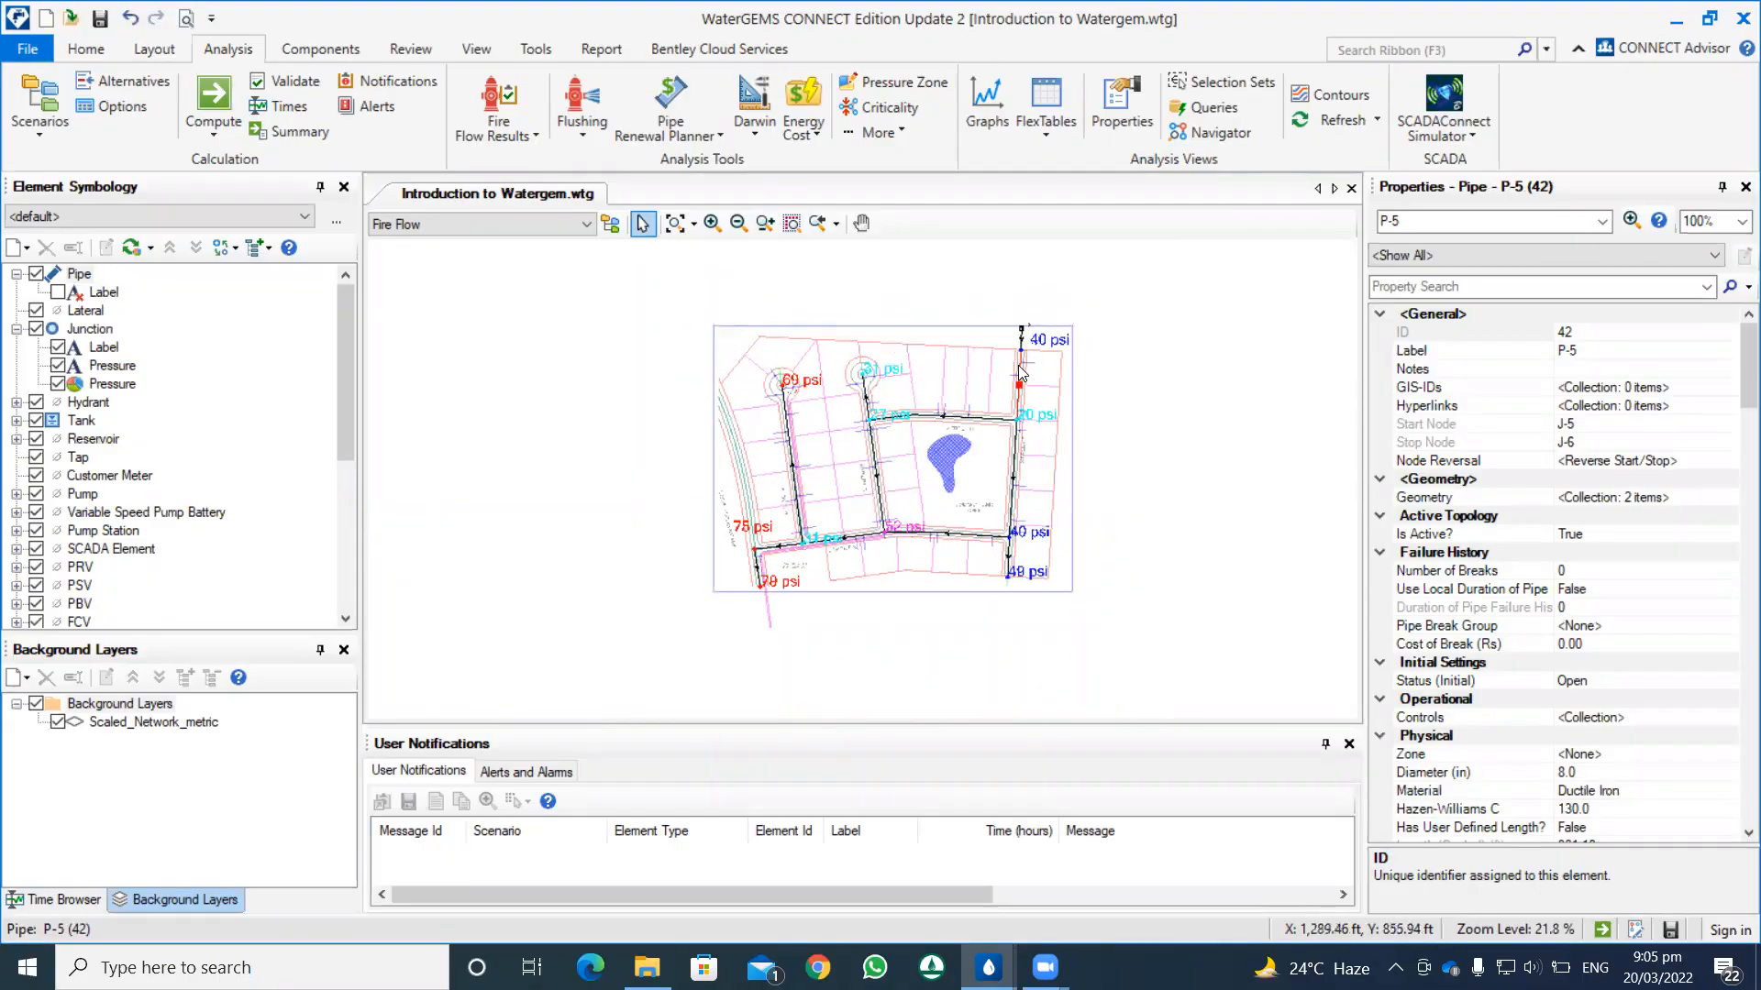
{"action": "scroll", "coordinate": [1022, 373], "scroll_direction": "up", "scroll_amount": 1}
{"action": "scroll", "coordinate": [1021, 372], "scroll_direction": "up", "scroll_amount": 1}
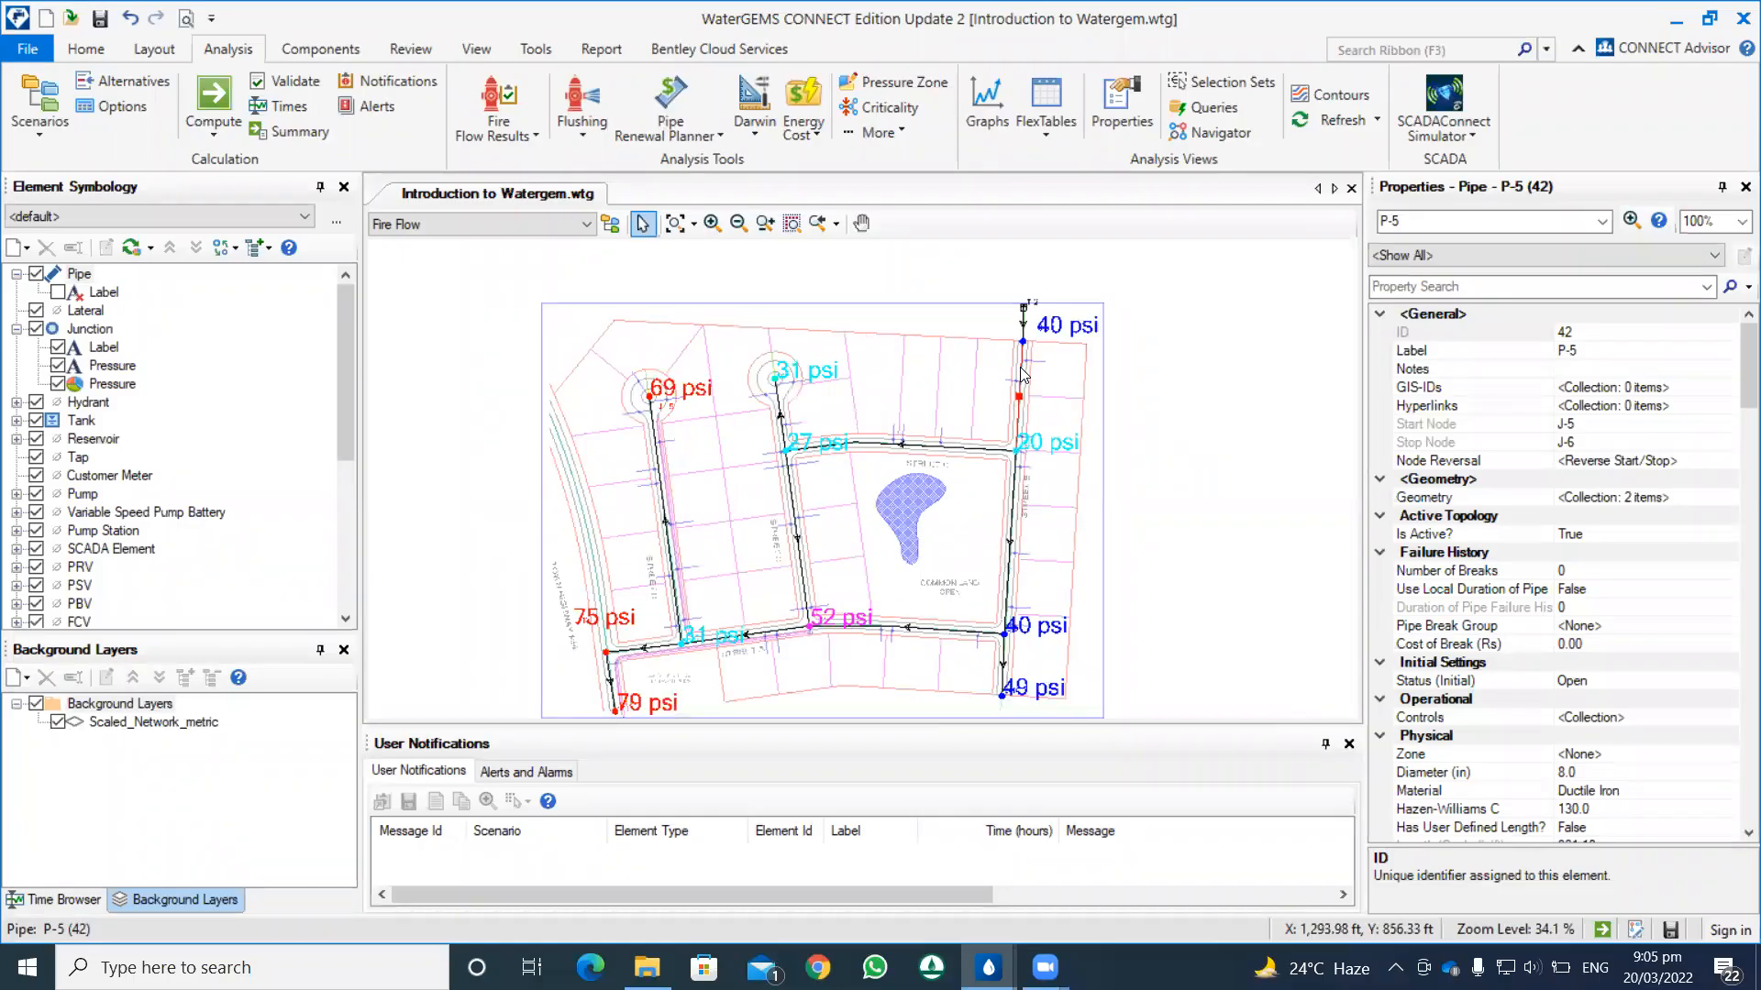
{"action": "scroll", "coordinate": [1024, 372], "scroll_direction": "up", "scroll_amount": 3}
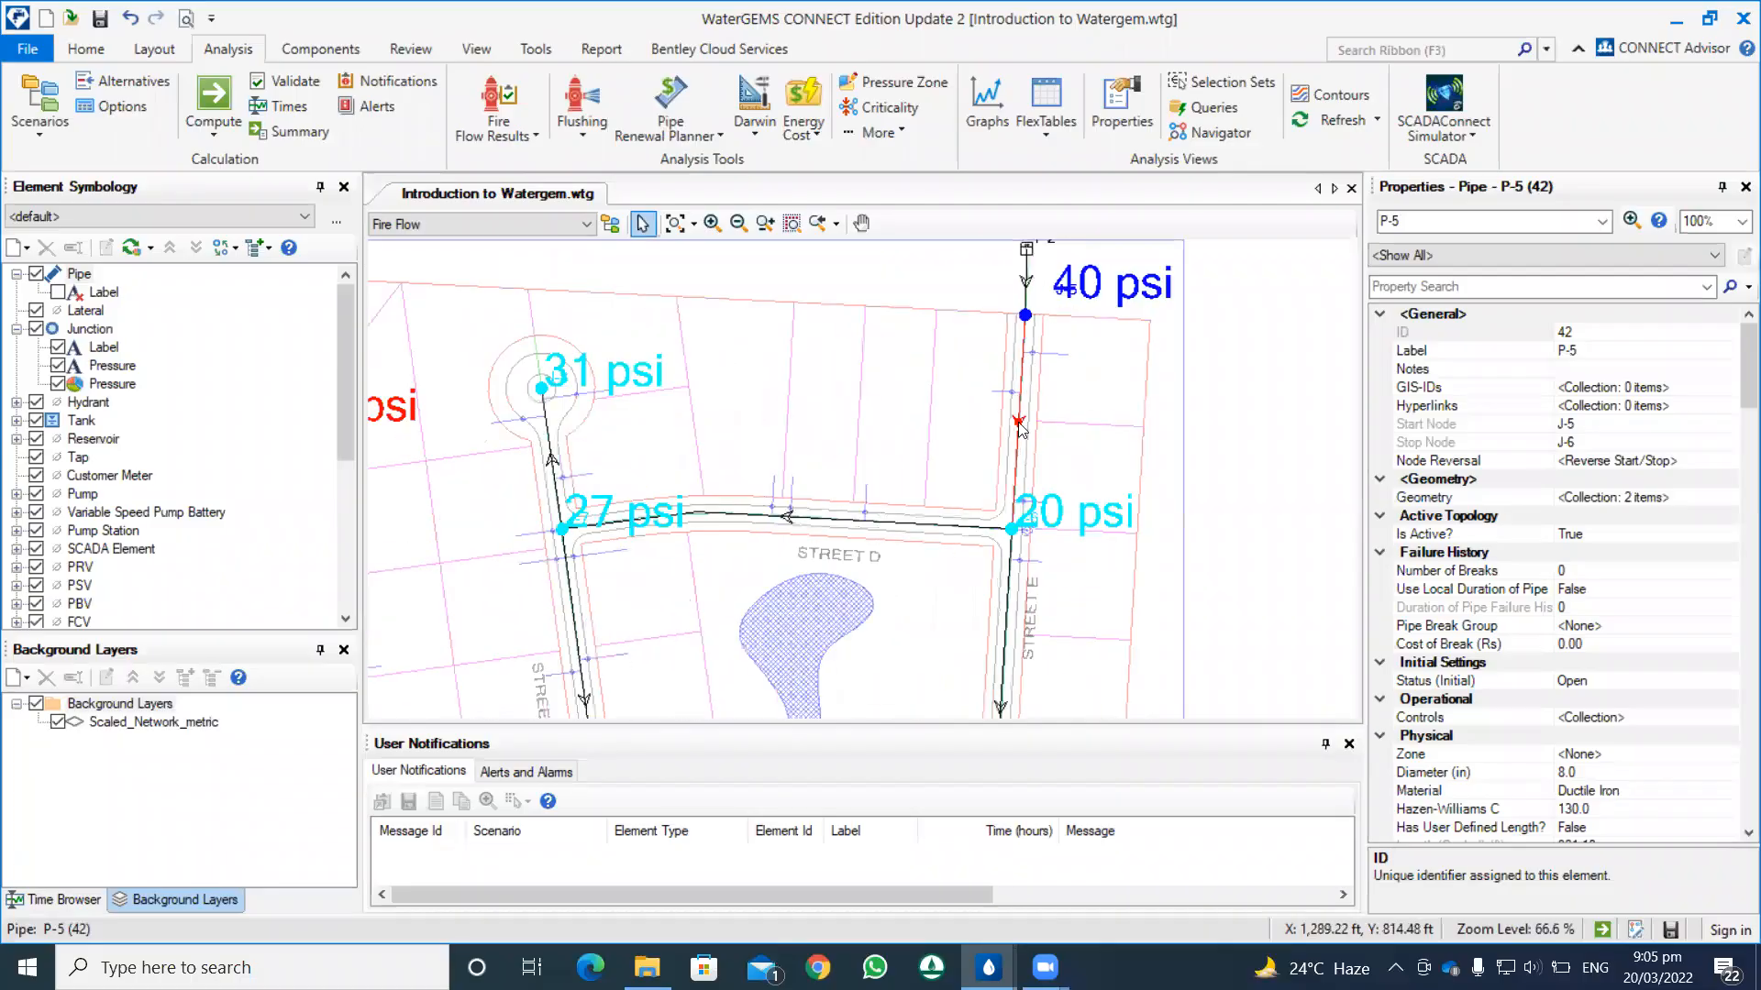
{"action": "scroll", "coordinate": [1018, 532], "scroll_direction": "down", "scroll_amount": 2}
{"action": "left_click_drag", "start_coordinate": [984, 484], "coordinate": [932, 370]}
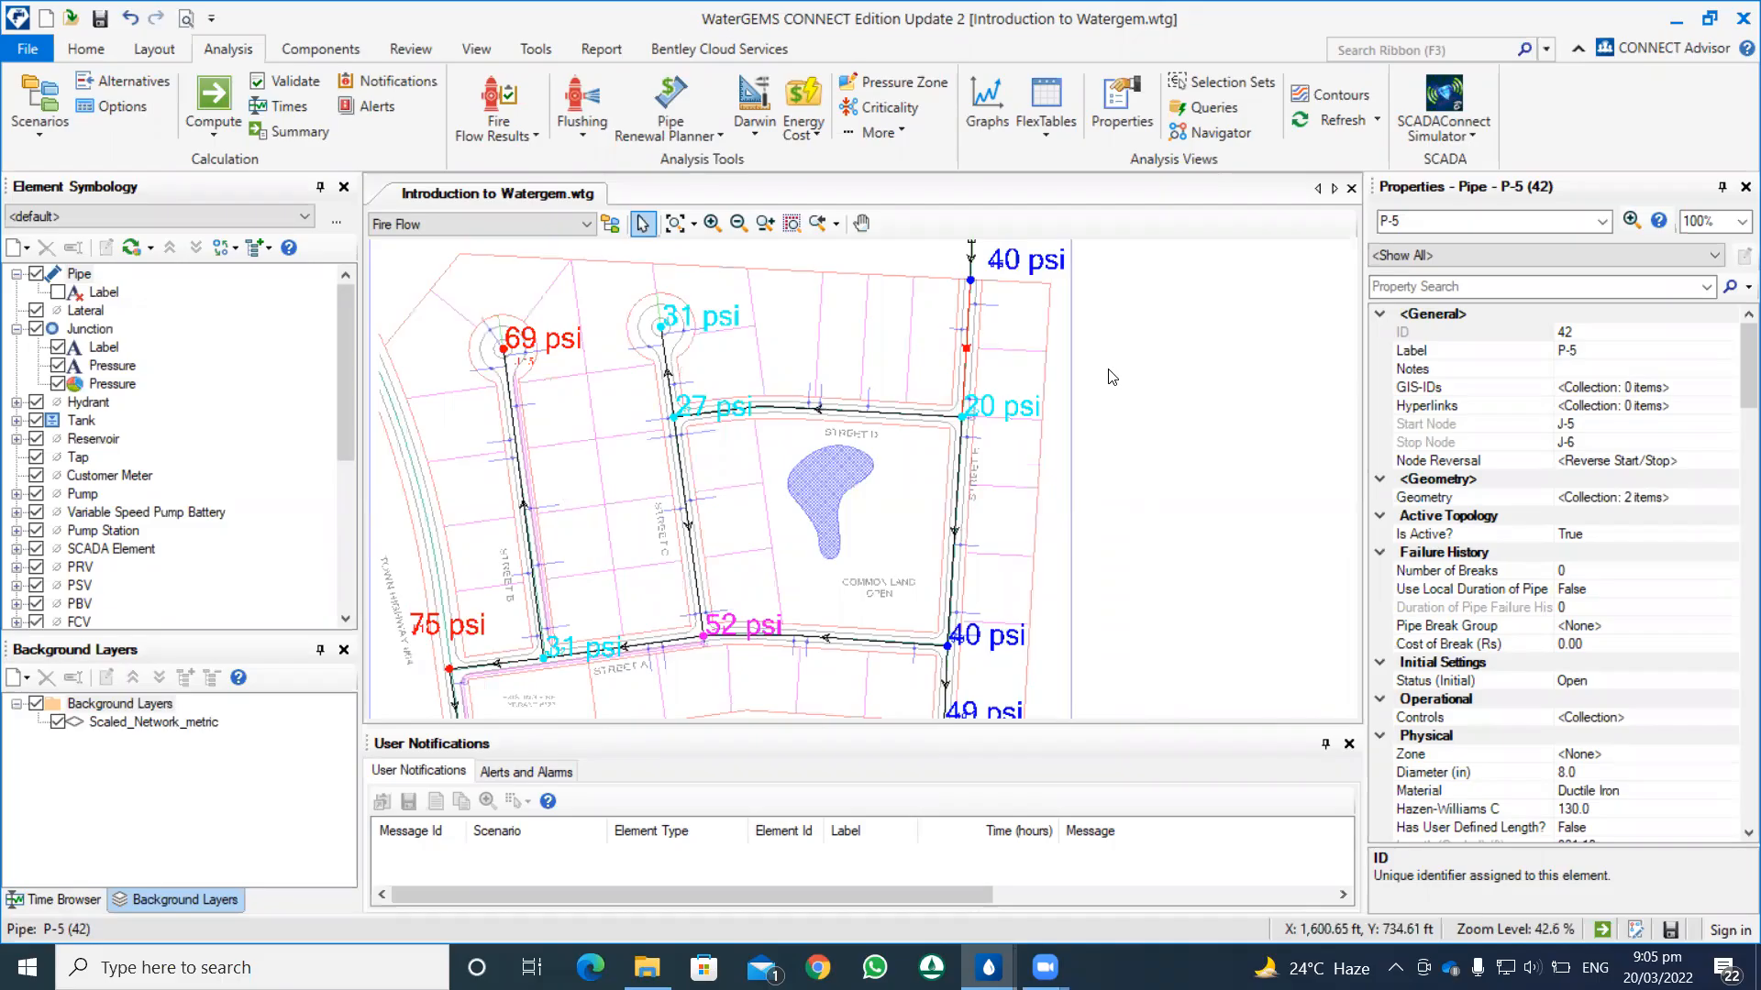
{"action": "scroll", "coordinate": [1111, 377], "scroll_direction": "down", "scroll_amount": 1}
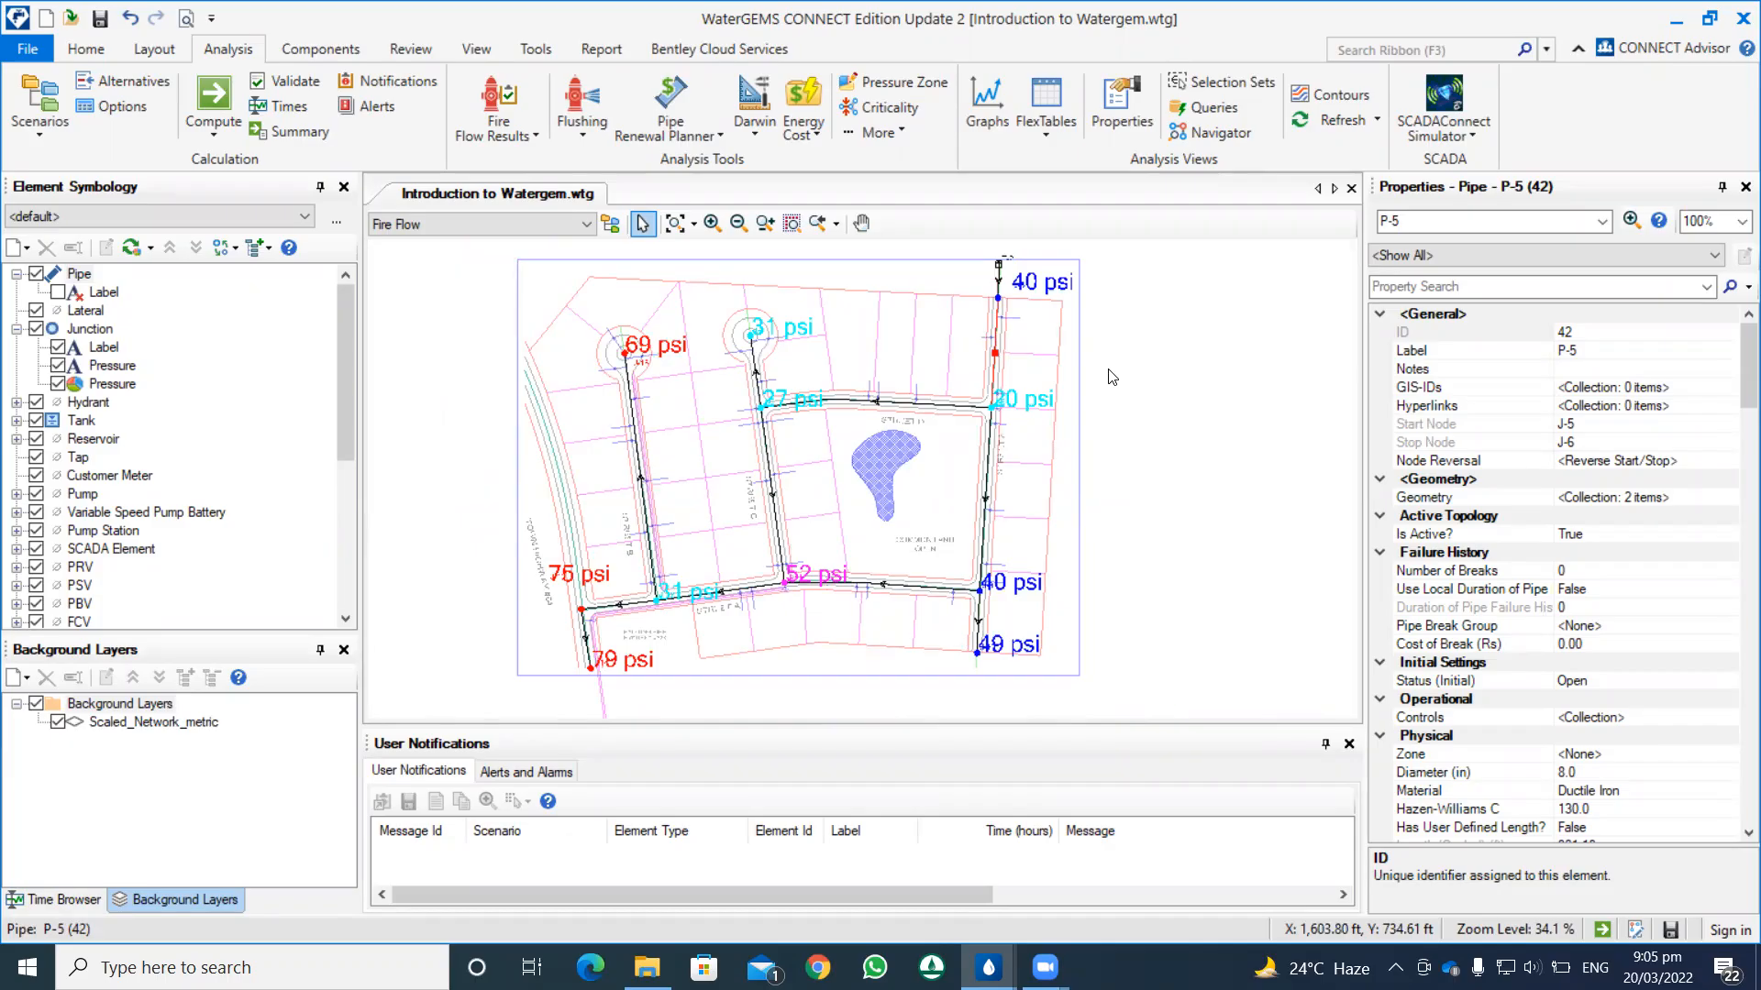
{"action": "left_click", "coordinate": [757, 136]}
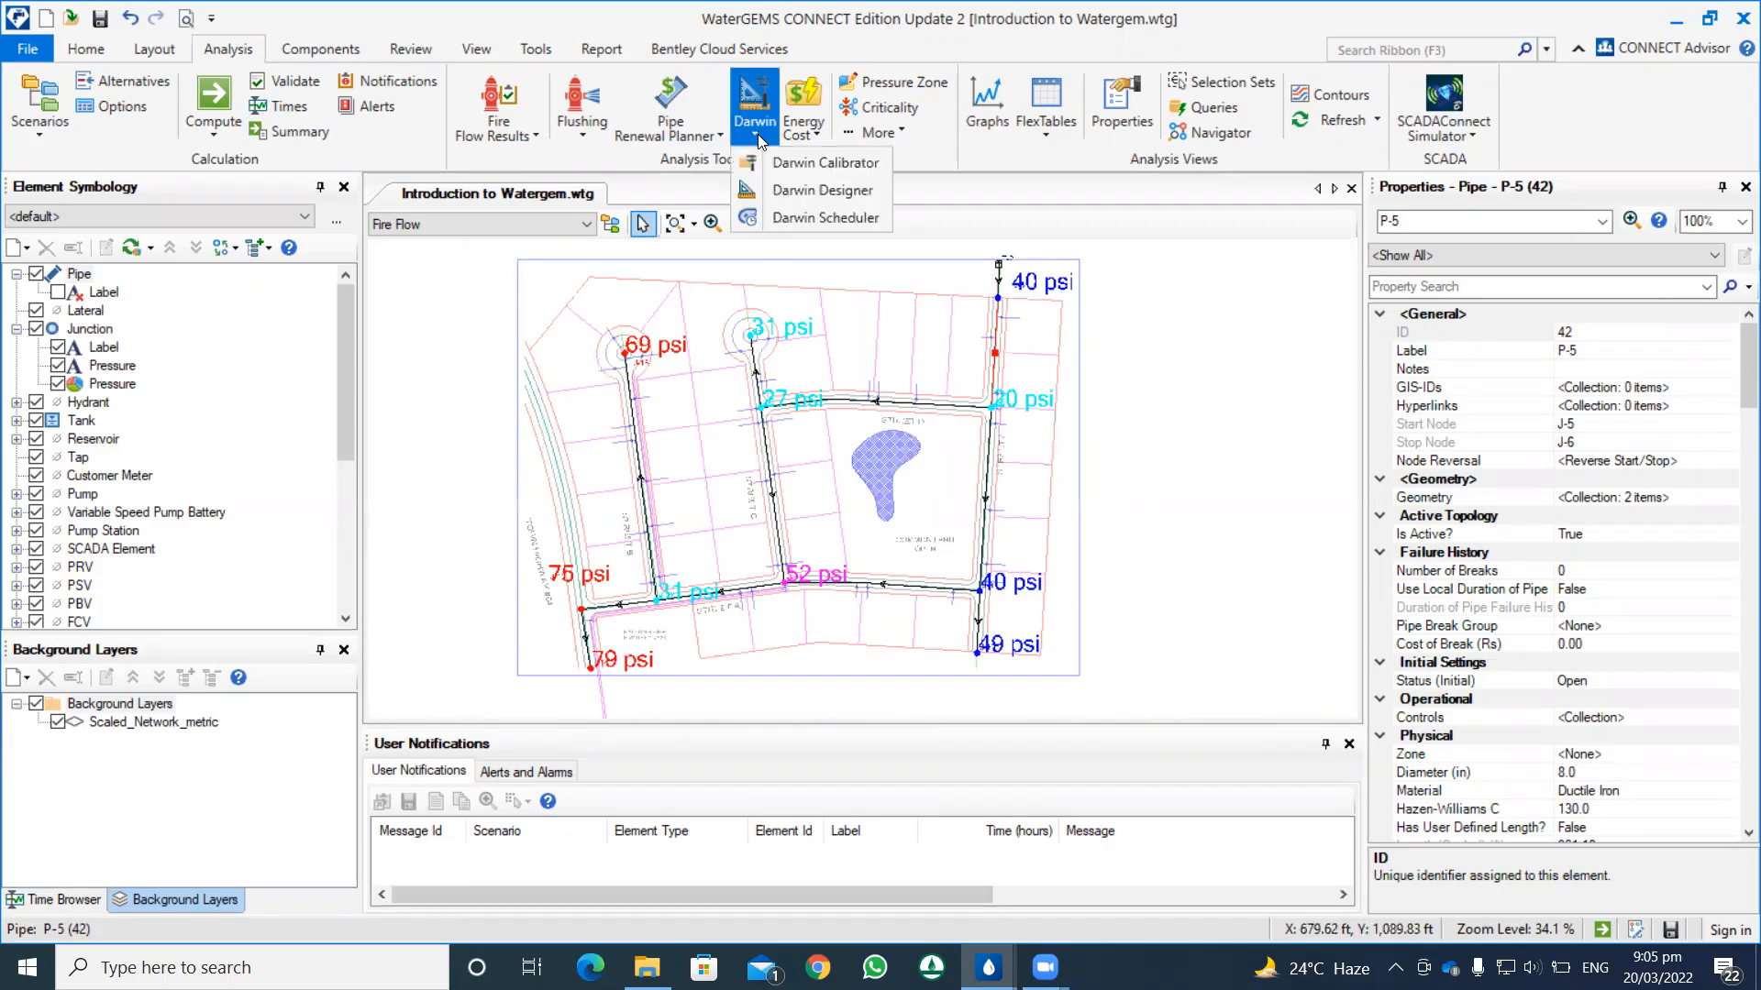
{"action": "left_click", "coordinate": [1153, 312]}
{"action": "scroll", "coordinate": [1153, 319], "scroll_direction": "down", "scroll_amount": 2}
{"action": "scroll", "coordinate": [1152, 319], "scroll_direction": "up", "scroll_amount": 2}
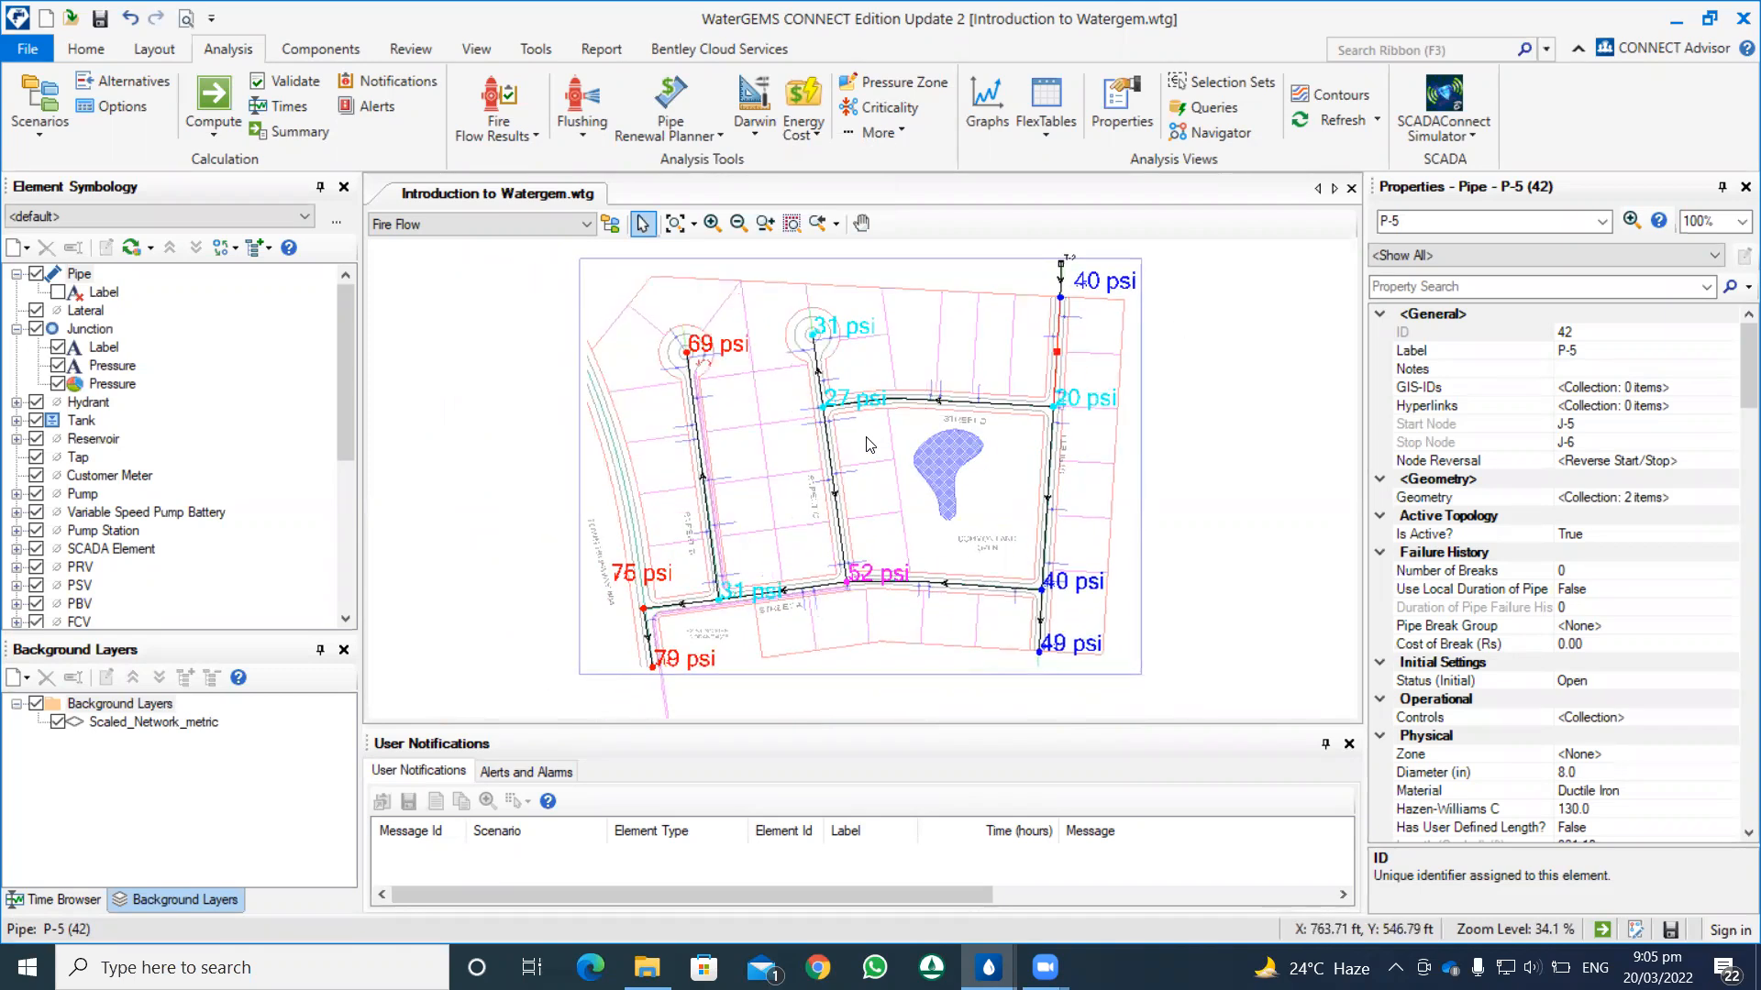
{"action": "scroll", "coordinate": [869, 445], "scroll_direction": "down", "scroll_amount": 1}
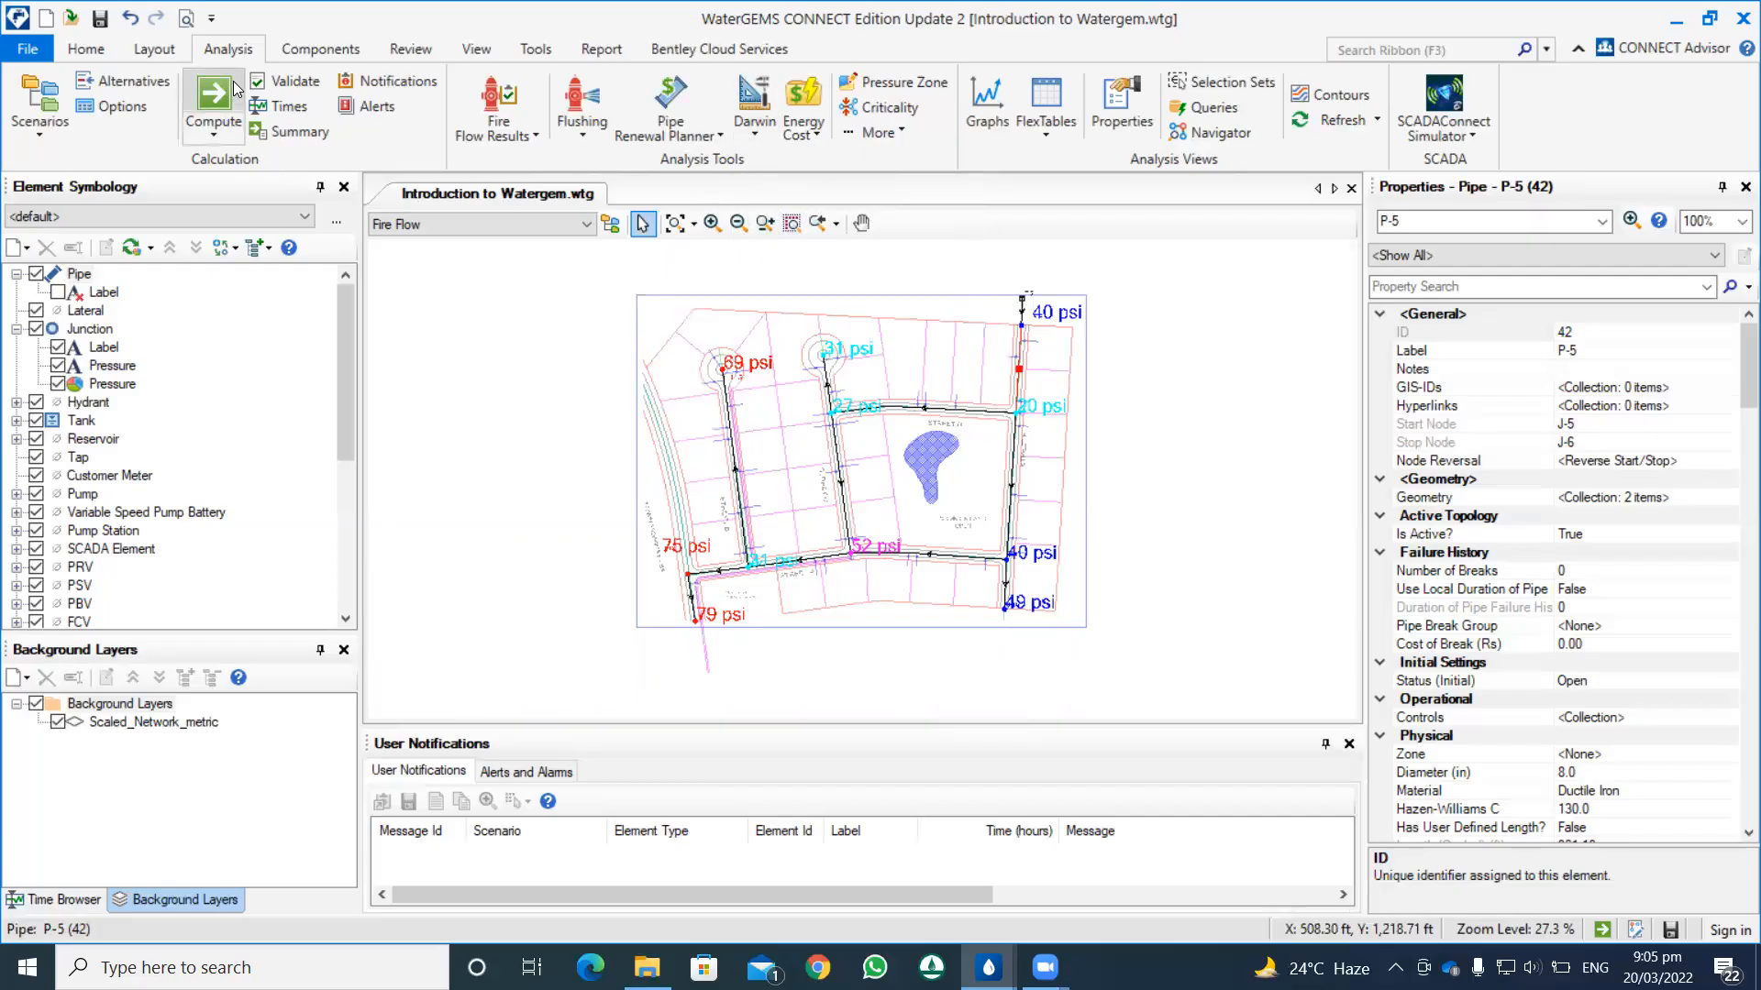
Step: Open Darwin Designer for the network and create a new designer study
{"action": "left_click", "coordinate": [755, 138]}
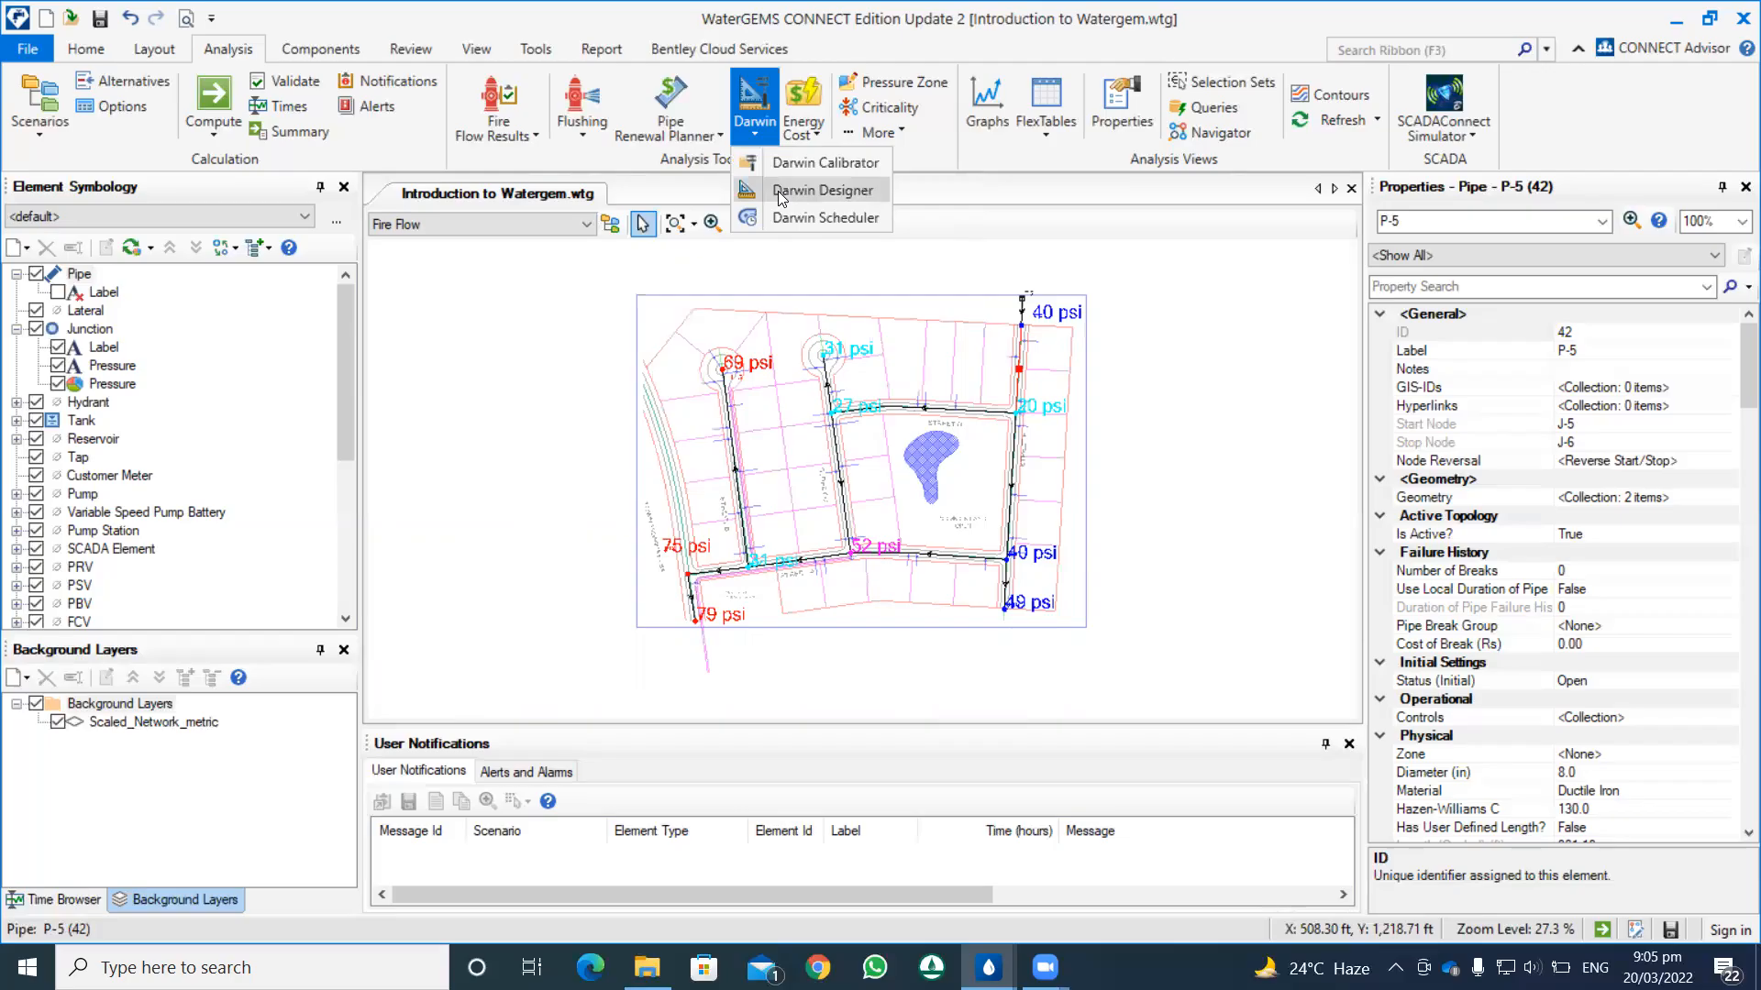
{"action": "left_click", "coordinate": [777, 191]}
{"action": "left_click", "coordinate": [762, 144]}
{"action": "left_click", "coordinate": [790, 189]}
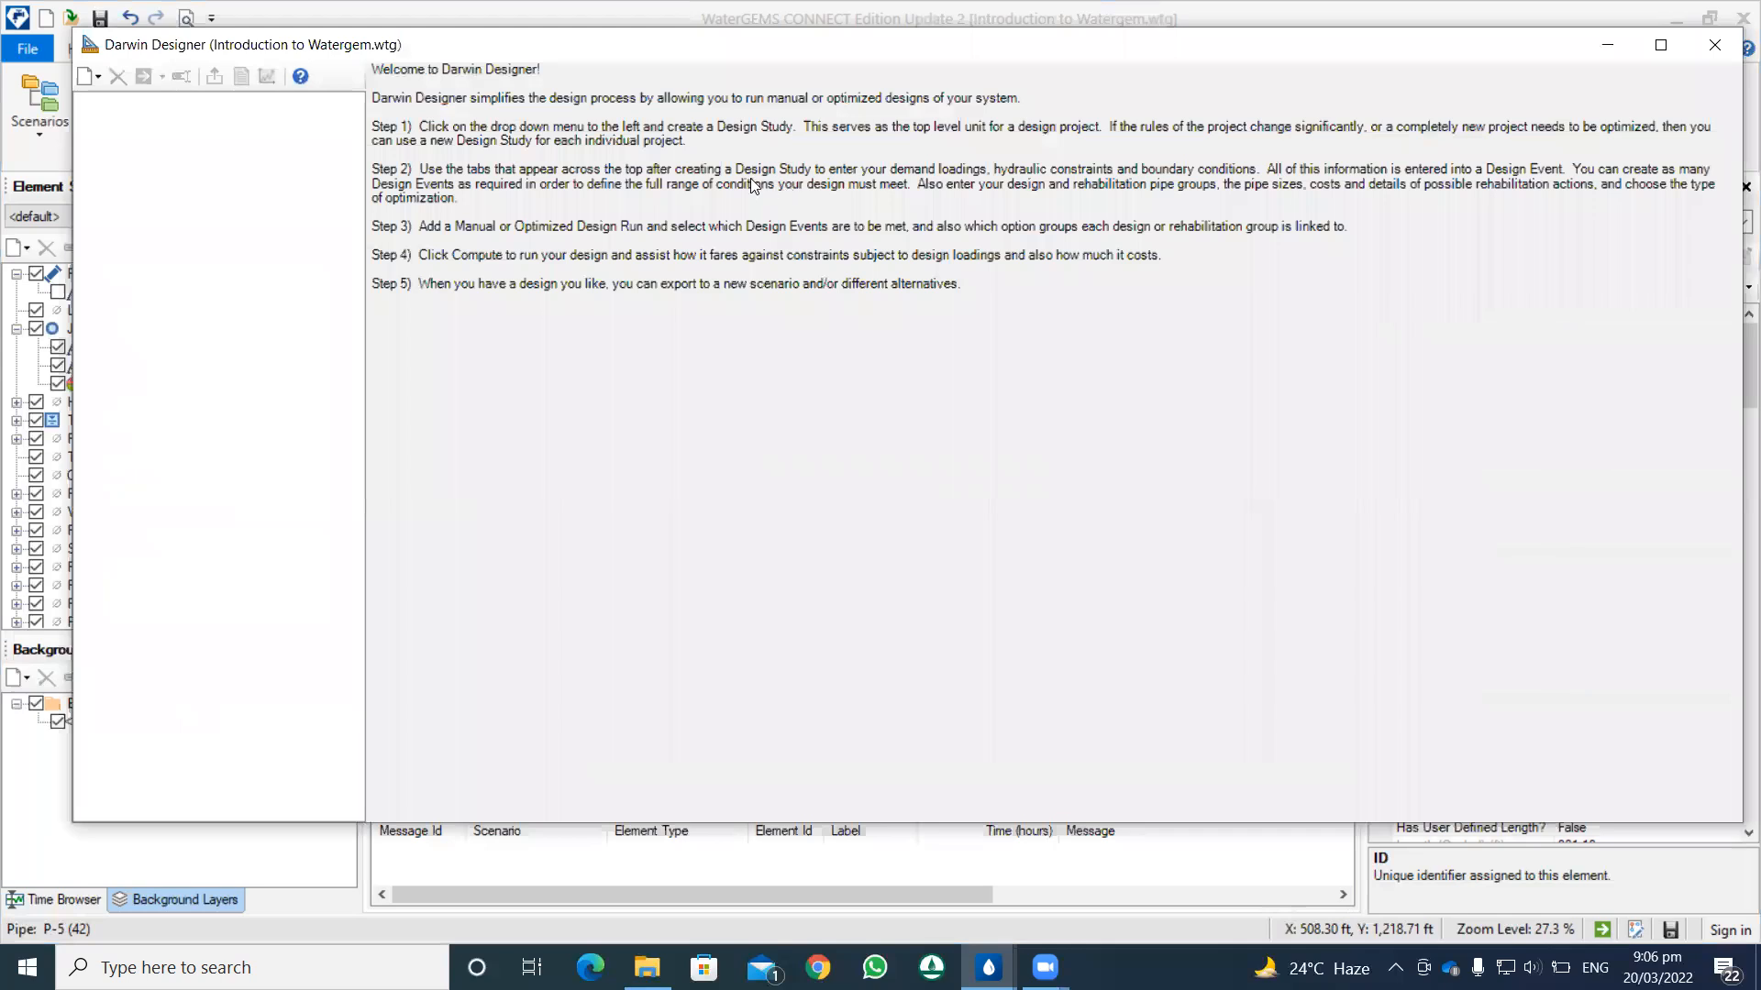
{"action": "left_click_drag", "start_coordinate": [575, 49], "coordinate": [565, 79]}
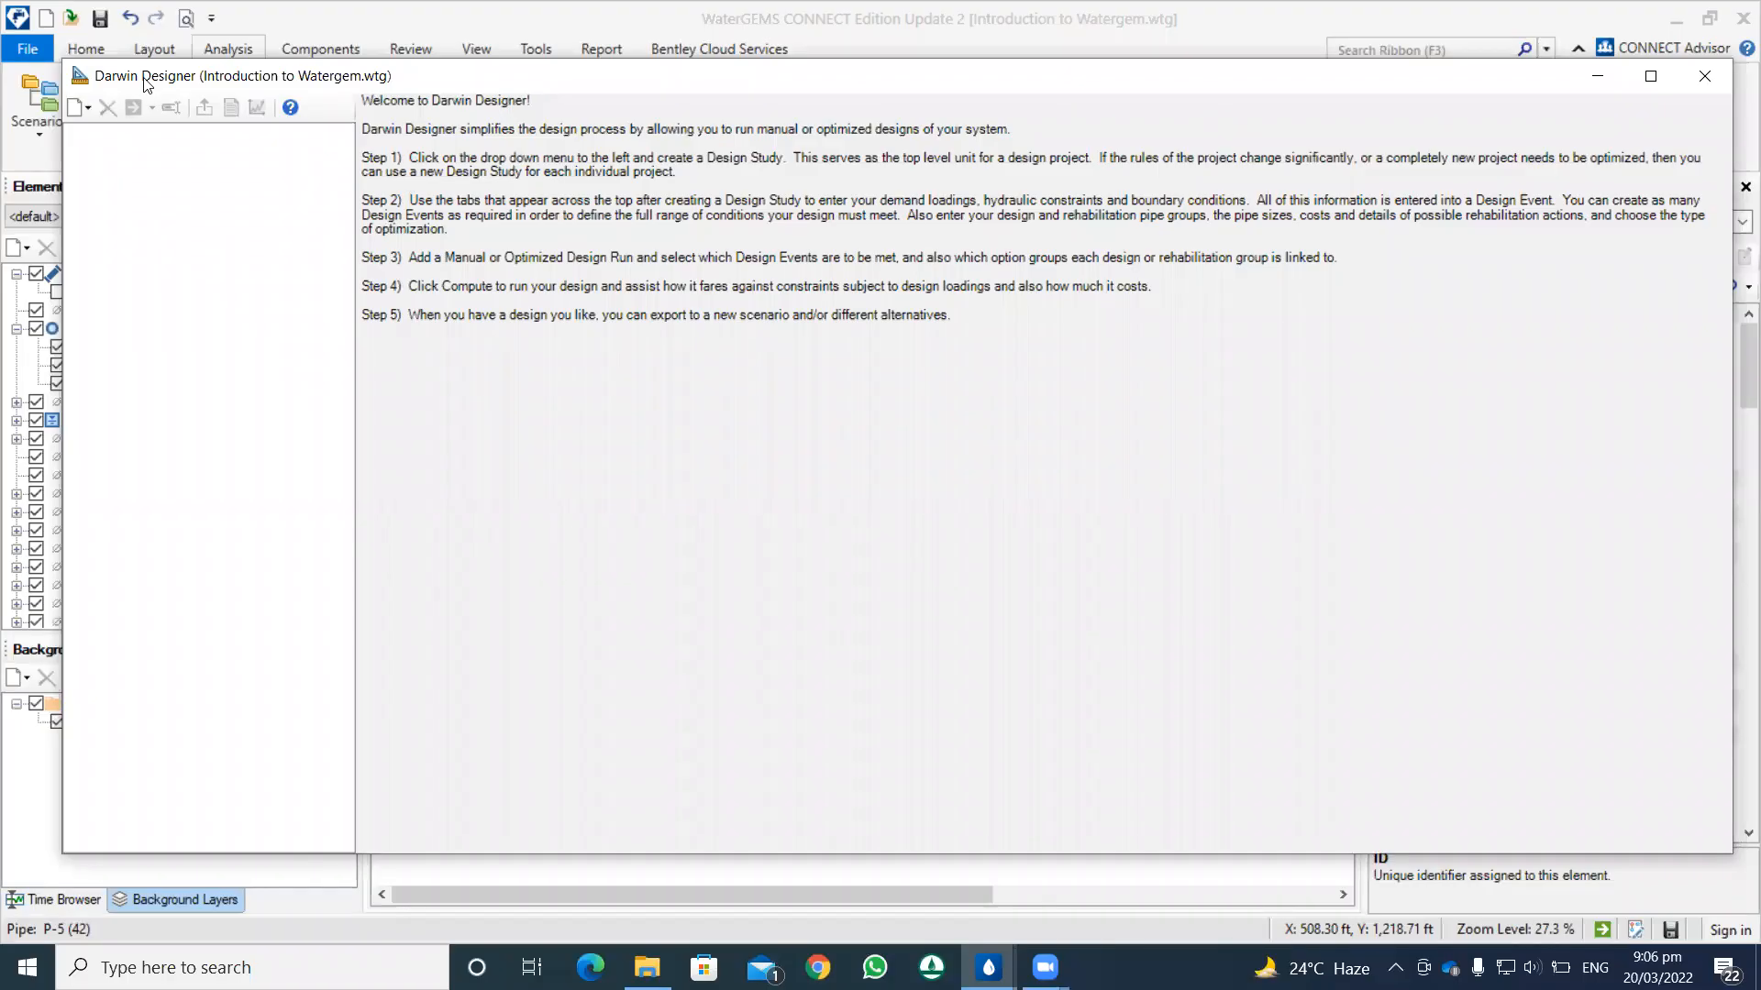
{"action": "left_click_drag", "start_coordinate": [150, 81], "coordinate": [142, 90]}
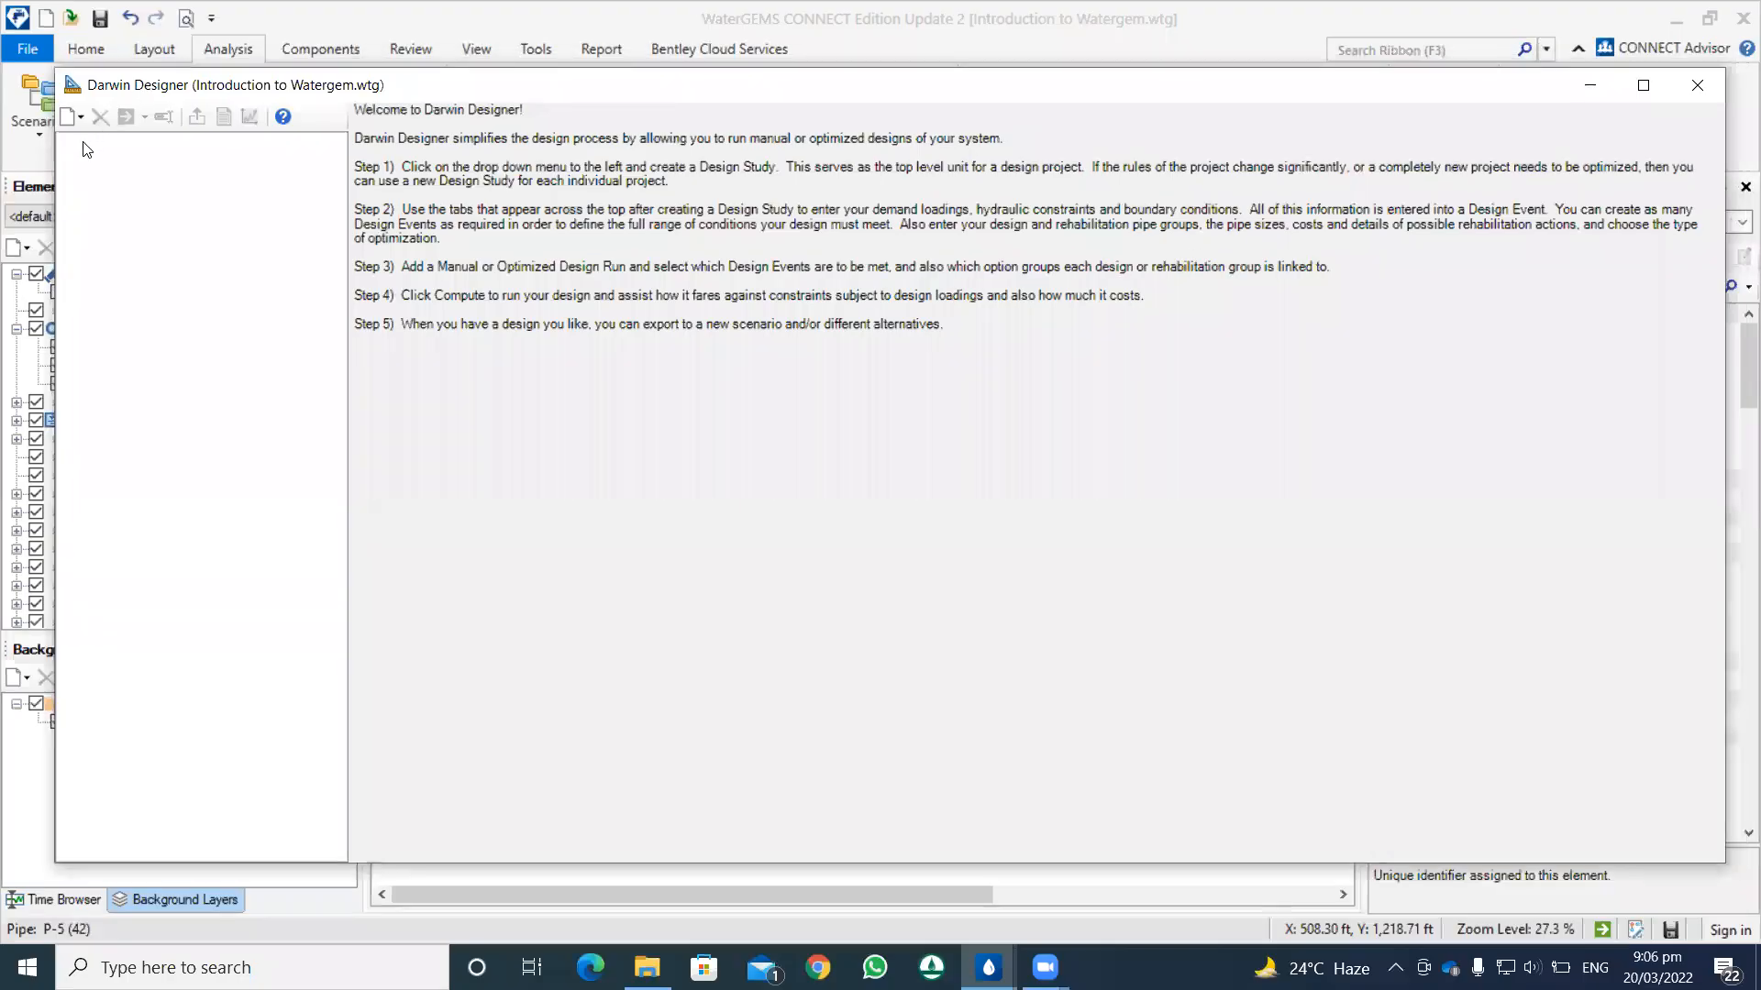
{"action": "left_click", "coordinate": [80, 116]}
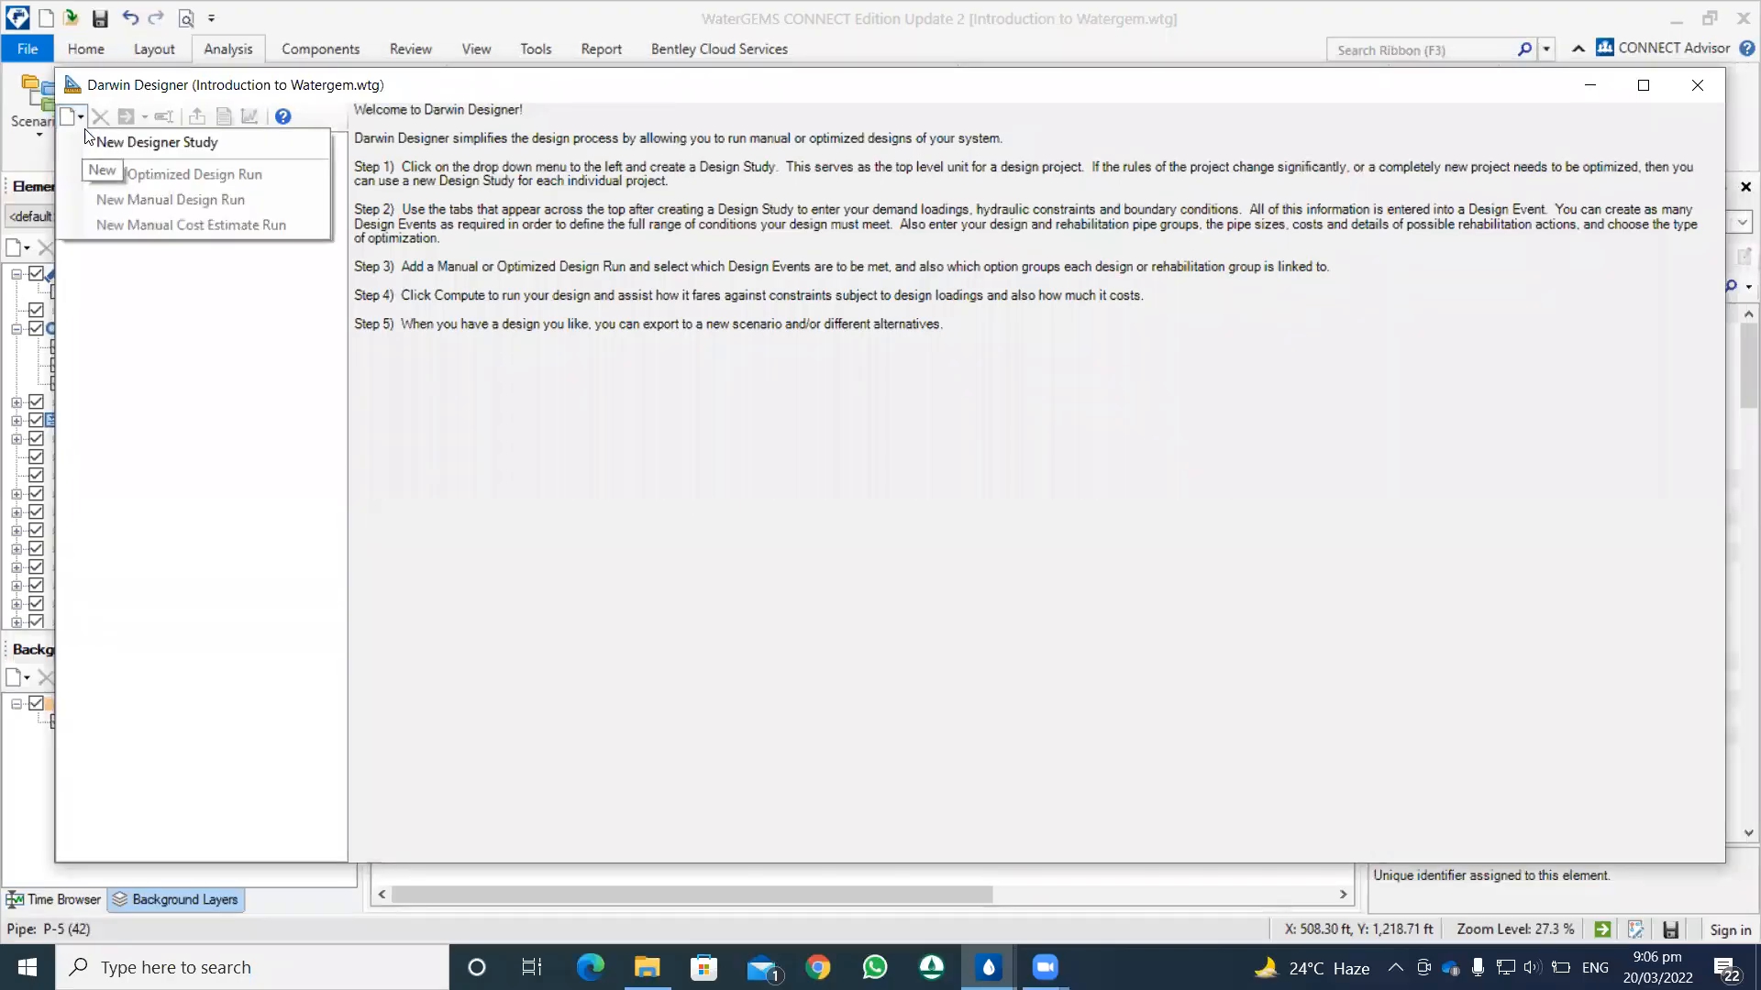
{"action": "left_click", "coordinate": [100, 145]}
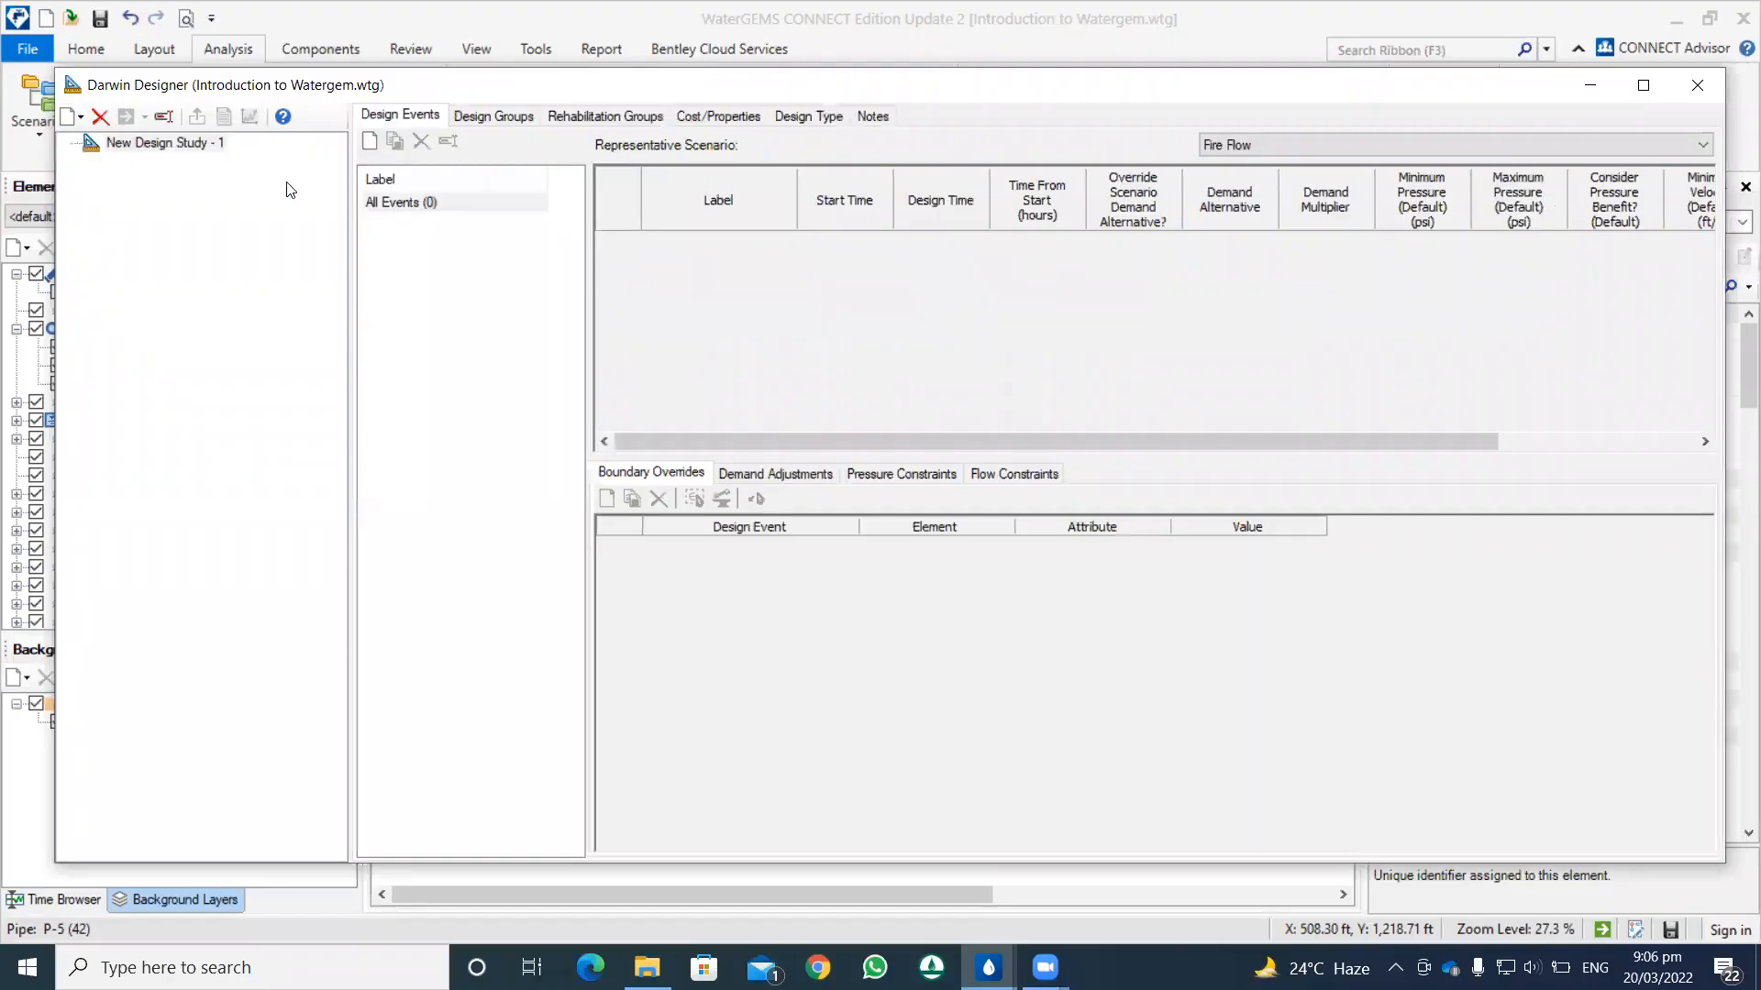
Step: Look through the study's design groups, rehabilitation groups, cost/properties, design type and notes, and return to its design events
{"action": "left_click", "coordinate": [492, 122]}
{"action": "left_click", "coordinate": [595, 118]}
{"action": "left_click", "coordinate": [718, 118]}
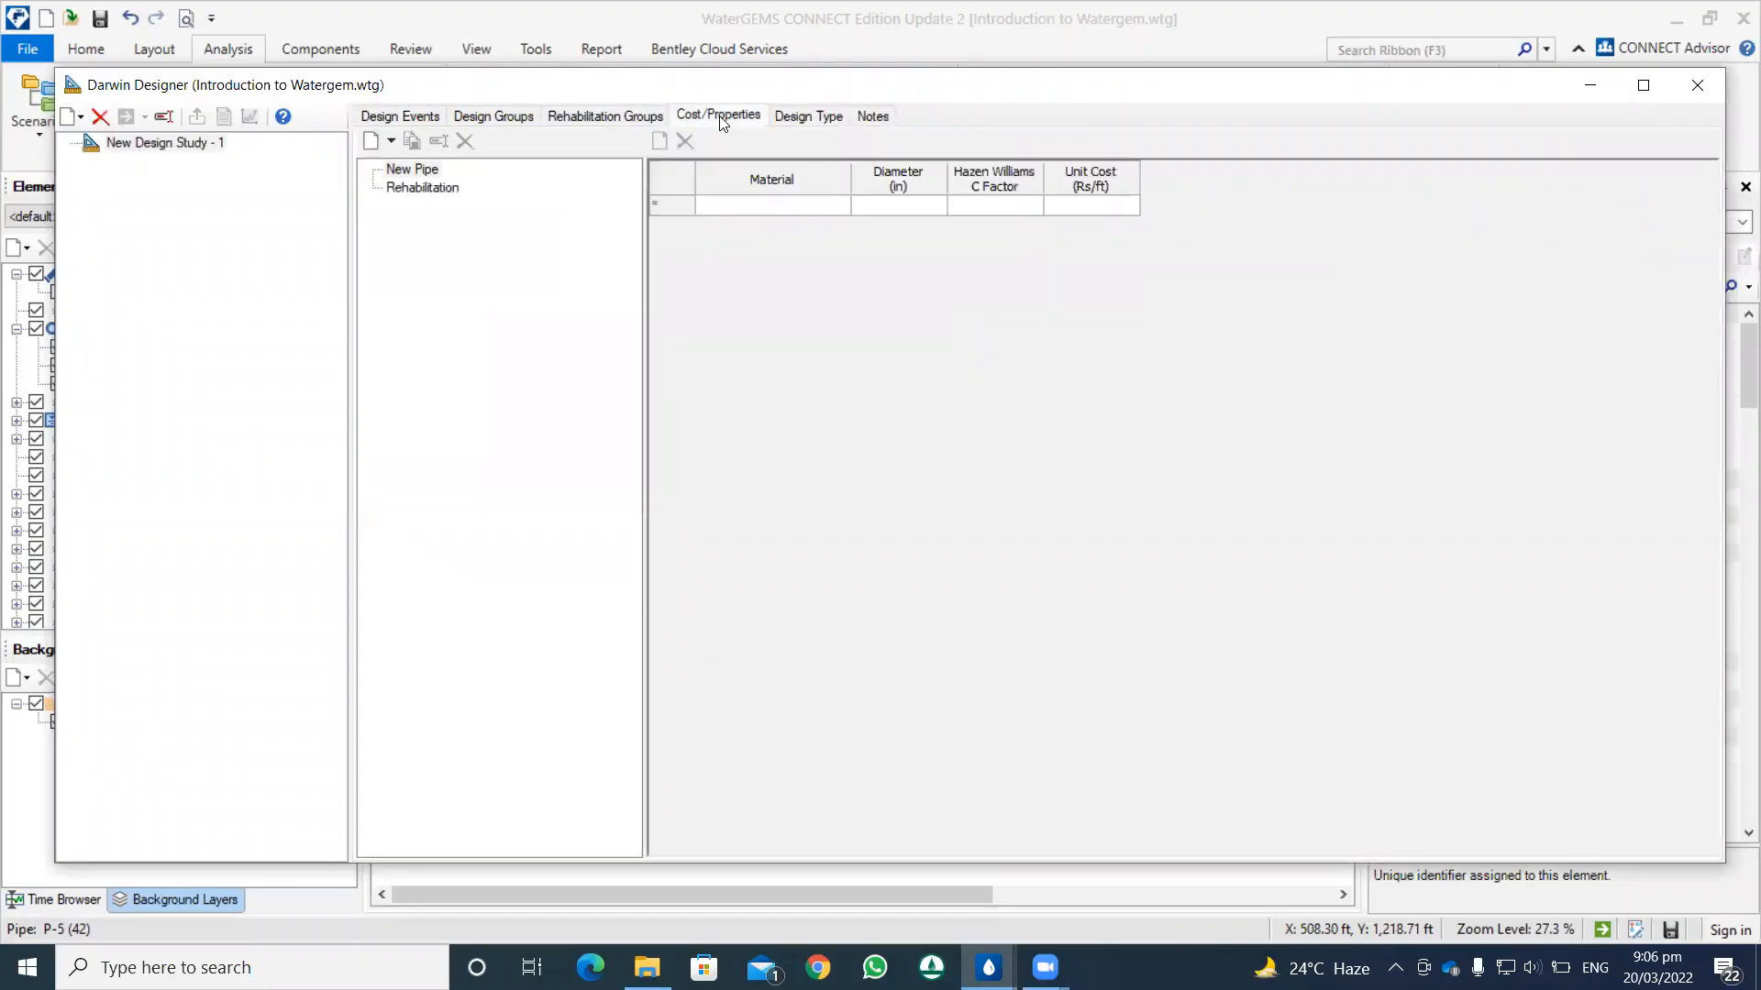
{"action": "left_click", "coordinate": [804, 116]}
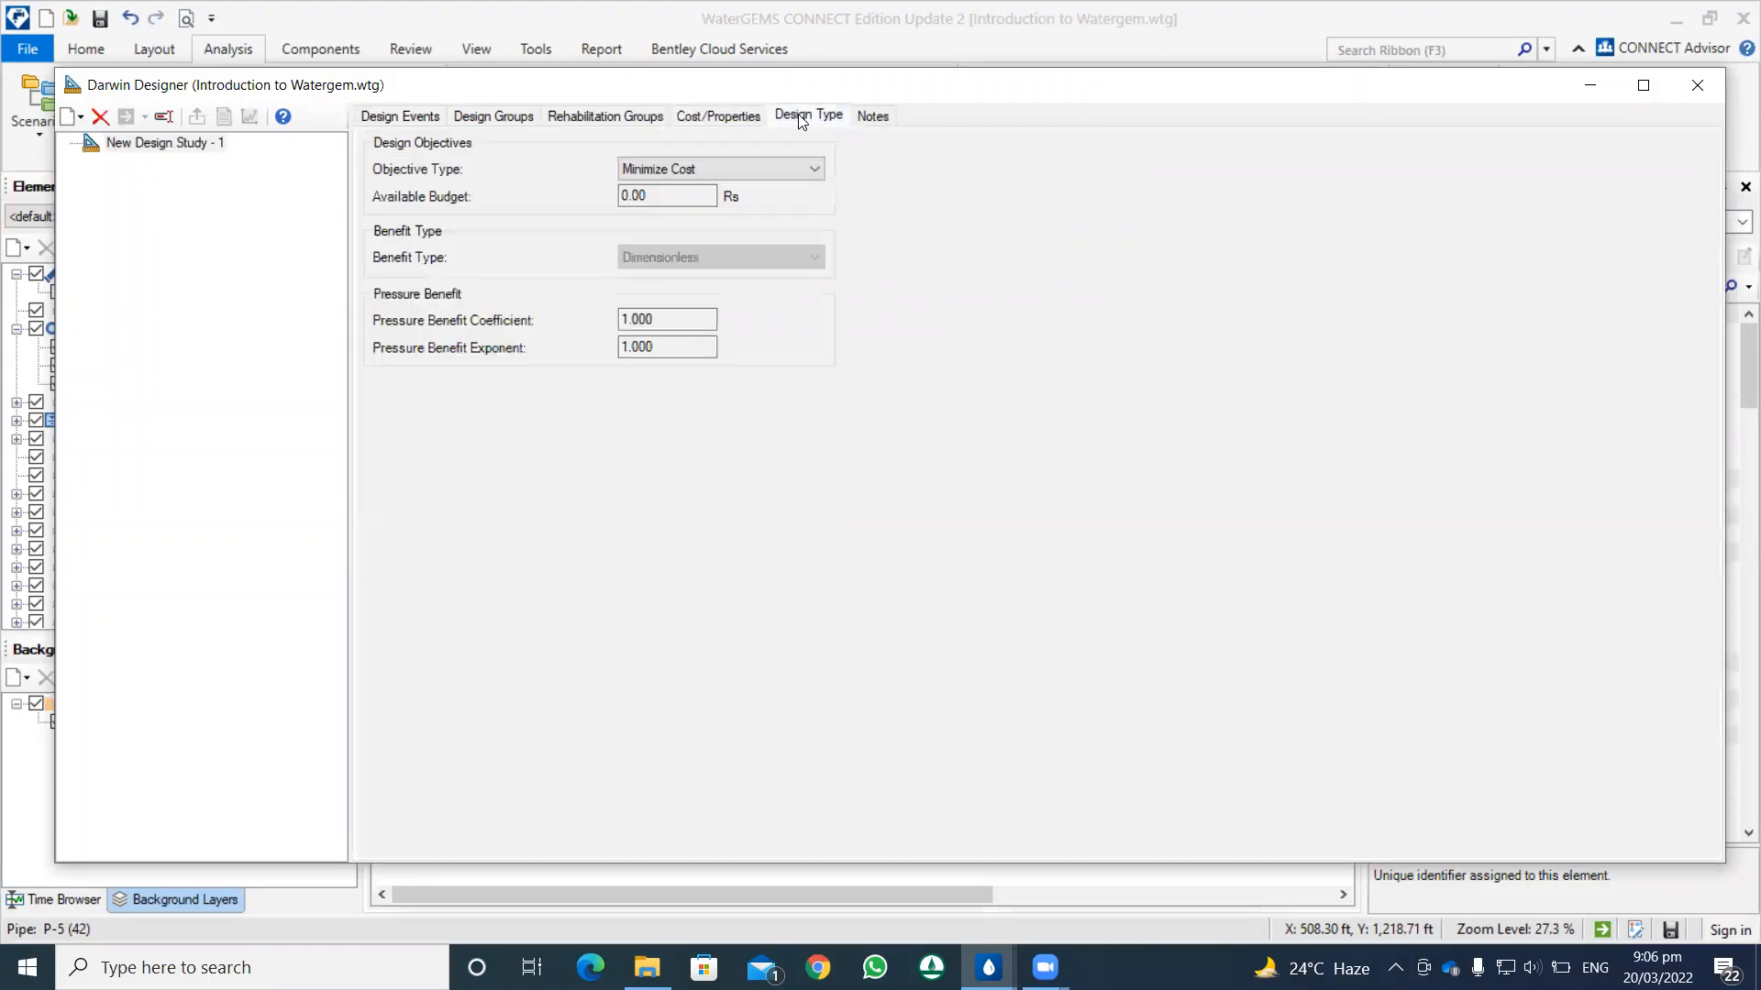
{"action": "left_click", "coordinate": [873, 115]}
{"action": "left_click", "coordinate": [435, 181]}
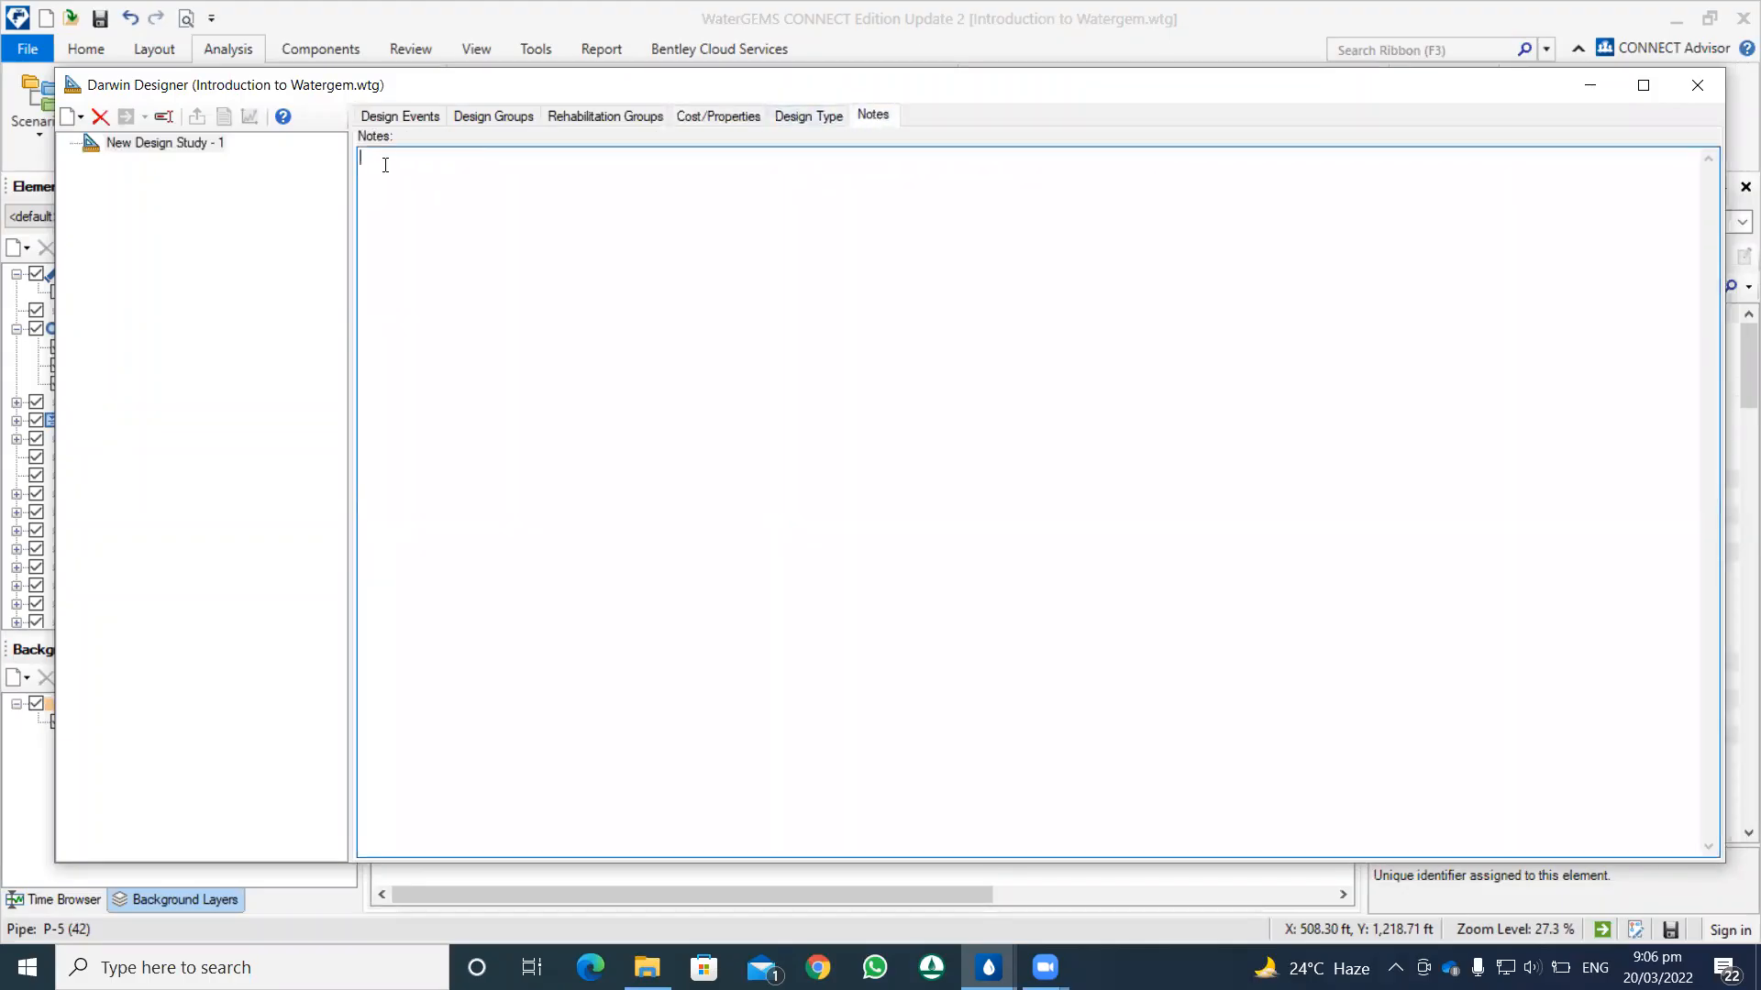
{"action": "left_click", "coordinate": [399, 117]}
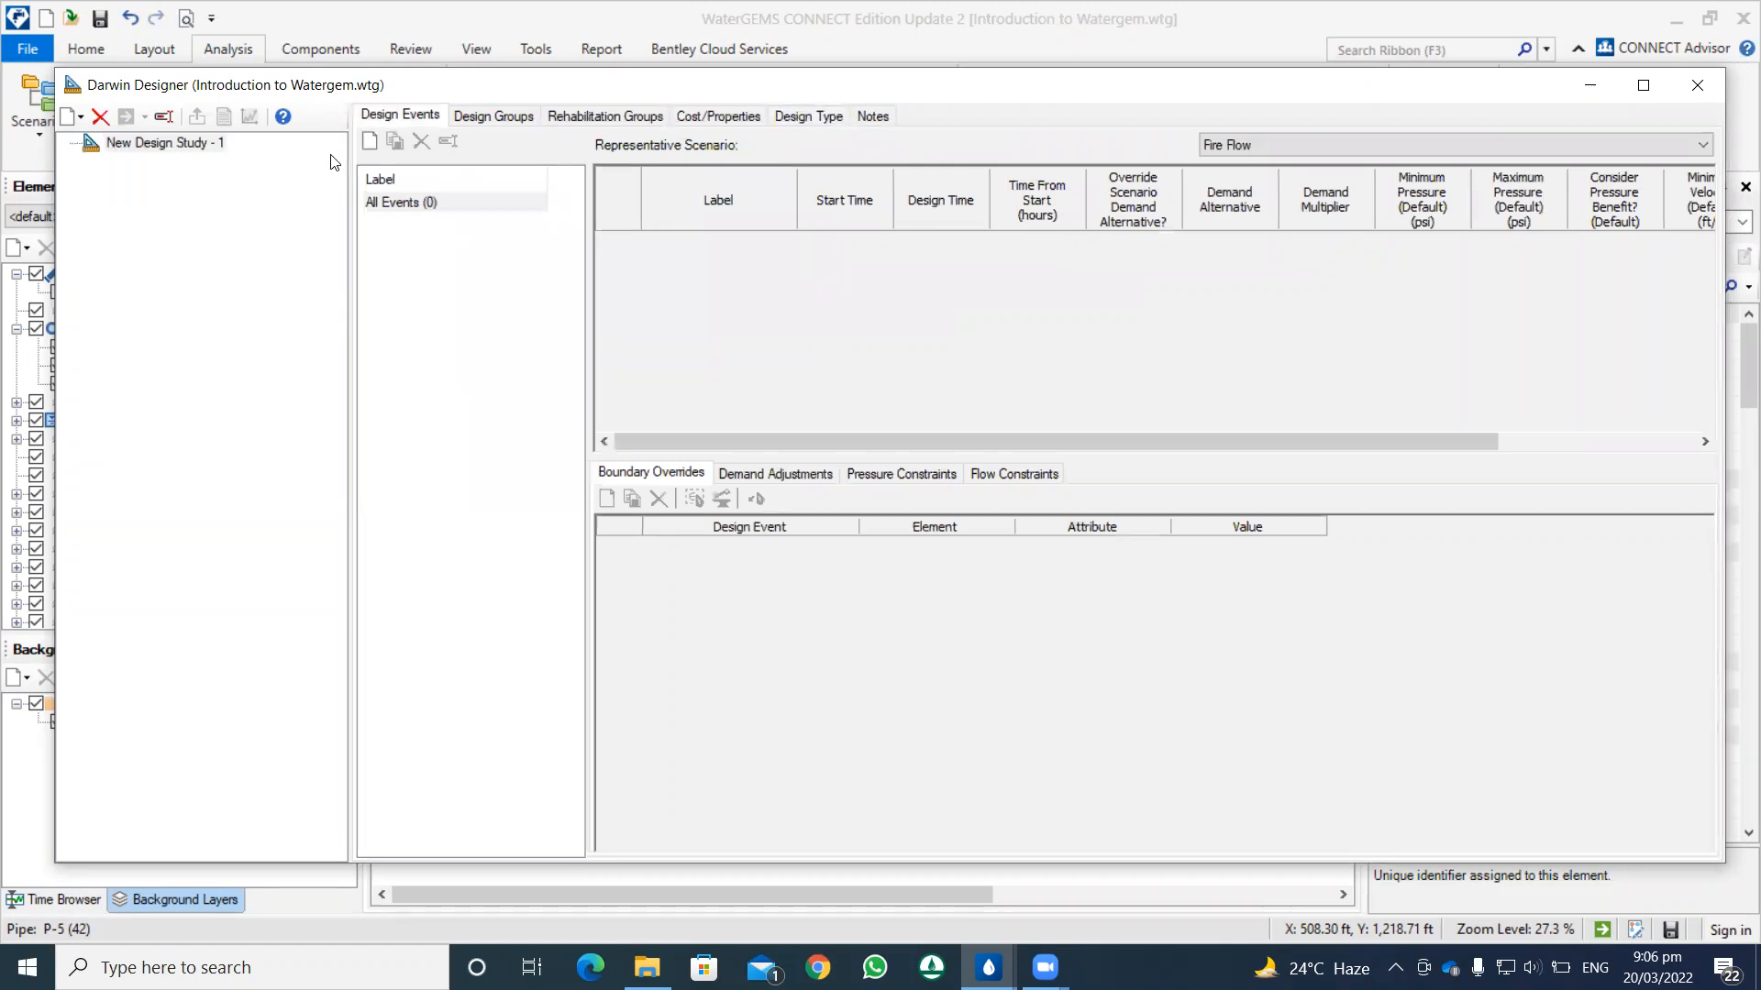
Step: Add a new design event to the design study and select it
{"action": "left_click", "coordinate": [80, 117]}
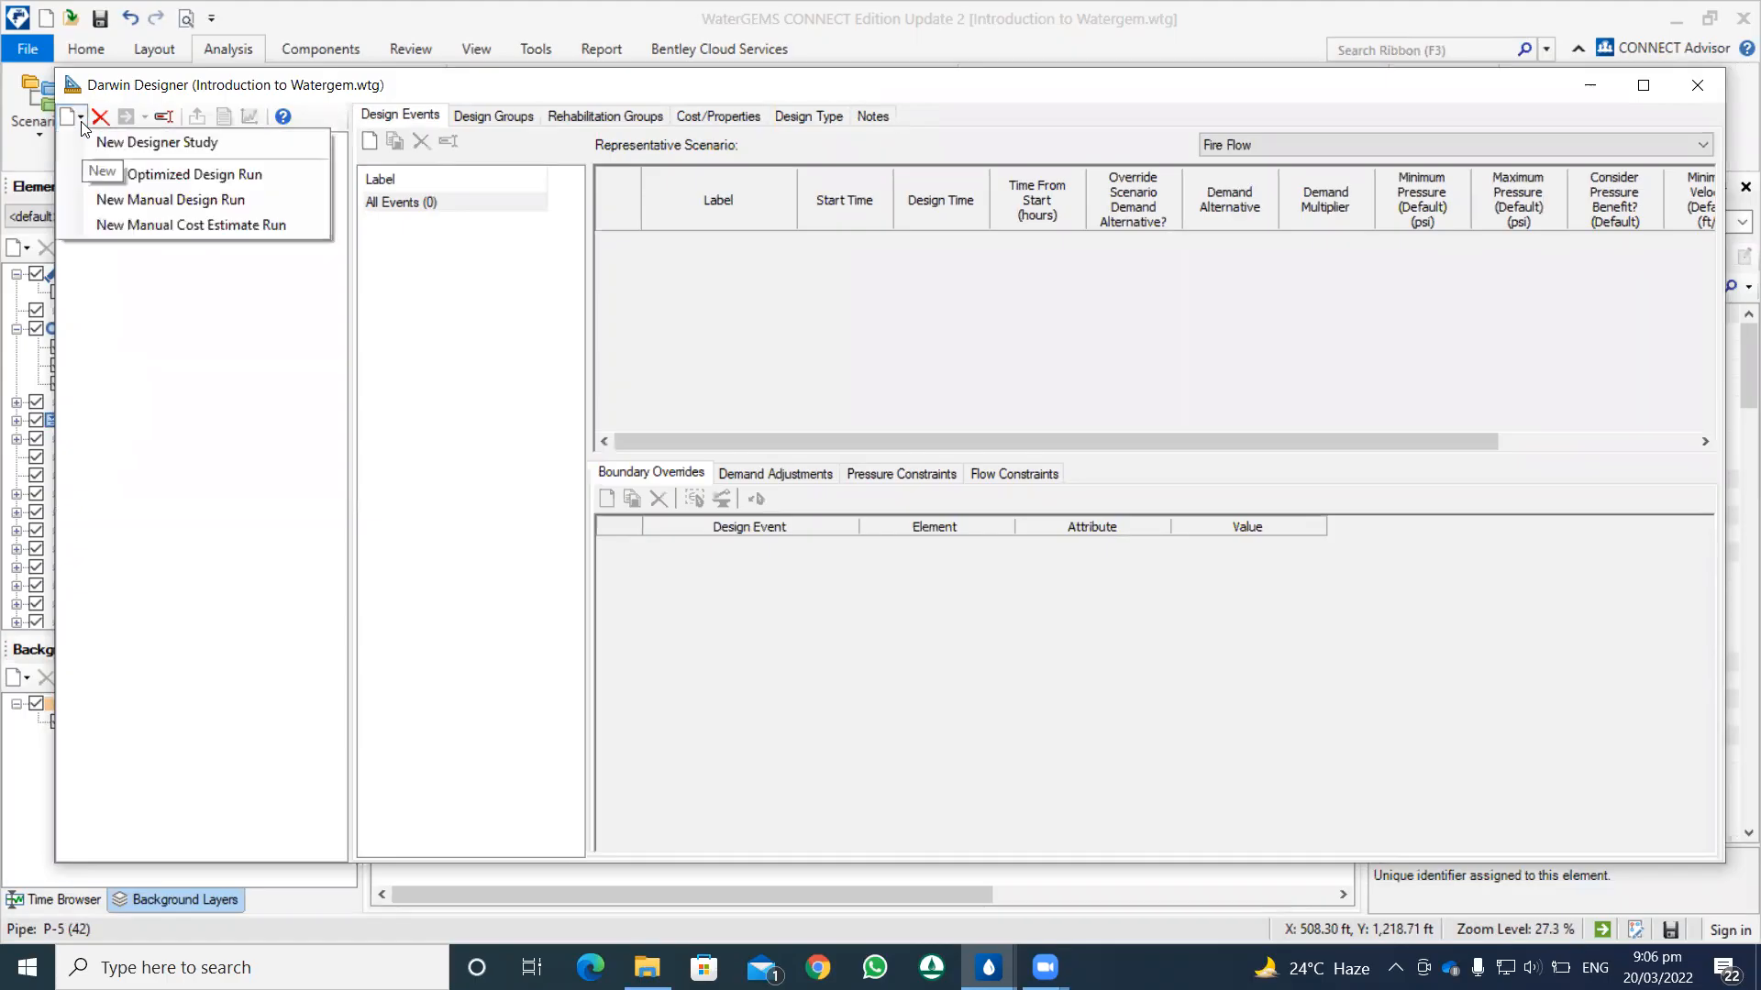
{"action": "left_click", "coordinate": [116, 144]}
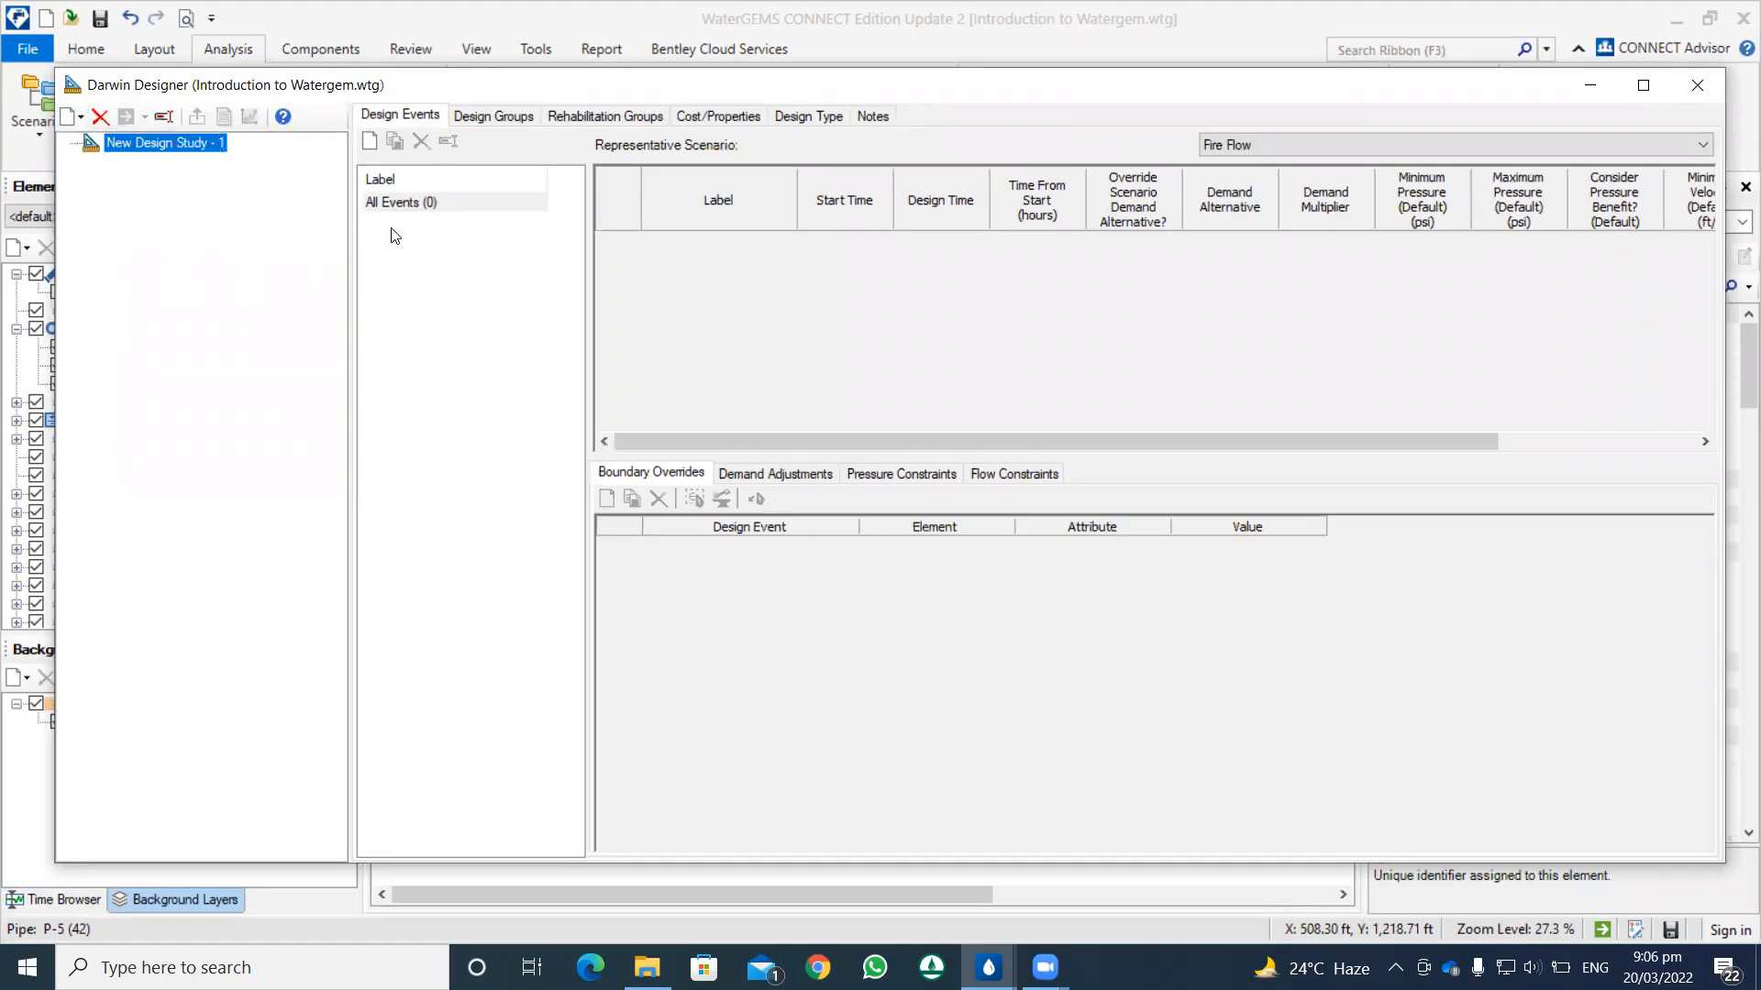
{"action": "right_click", "coordinate": [384, 201]}
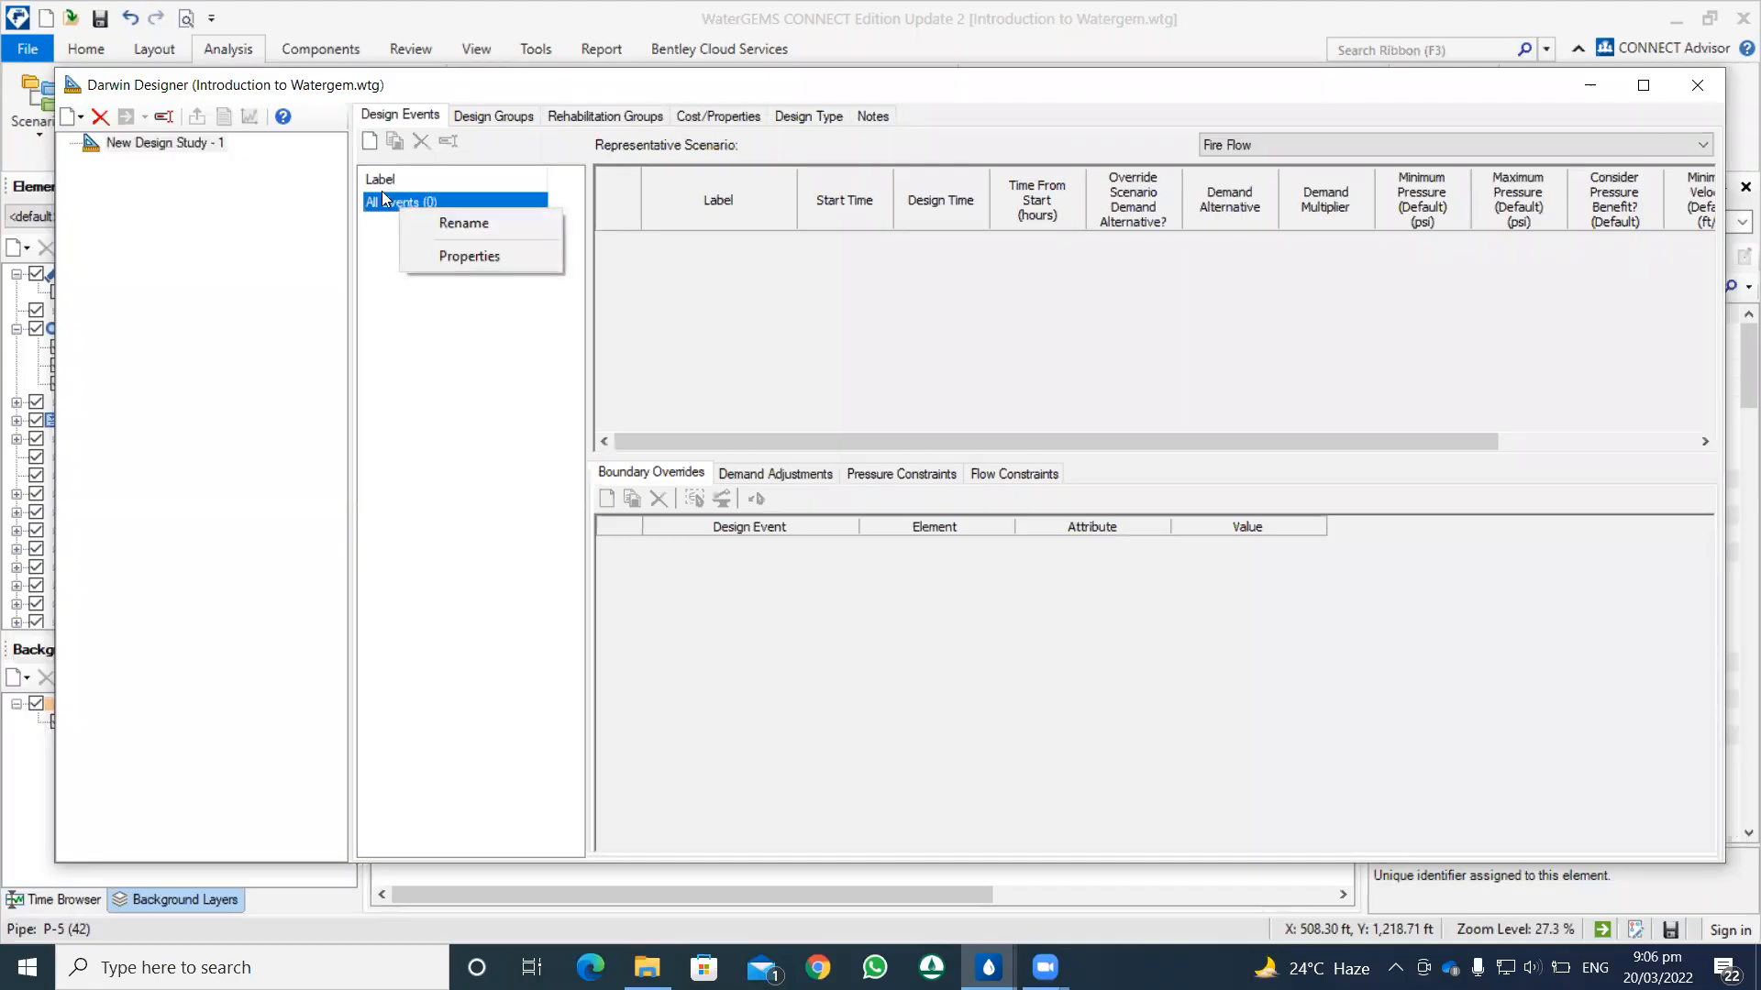
{"action": "left_click", "coordinate": [367, 145]}
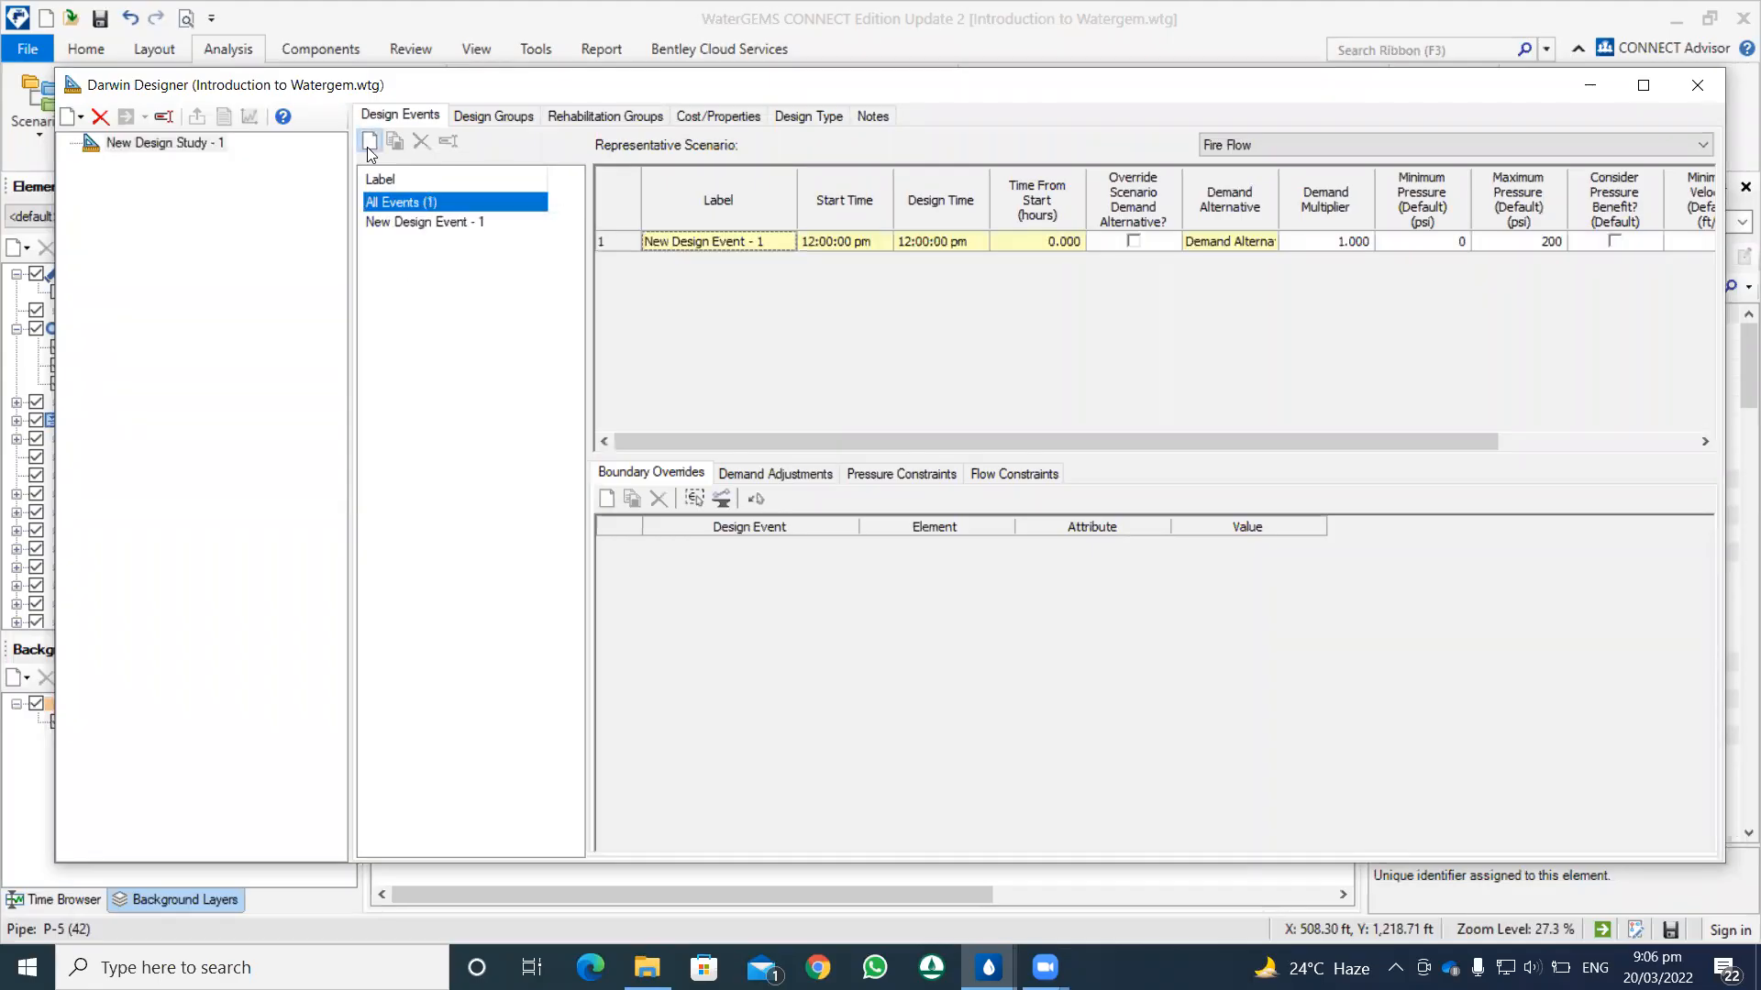
{"action": "left_click", "coordinate": [414, 223]}
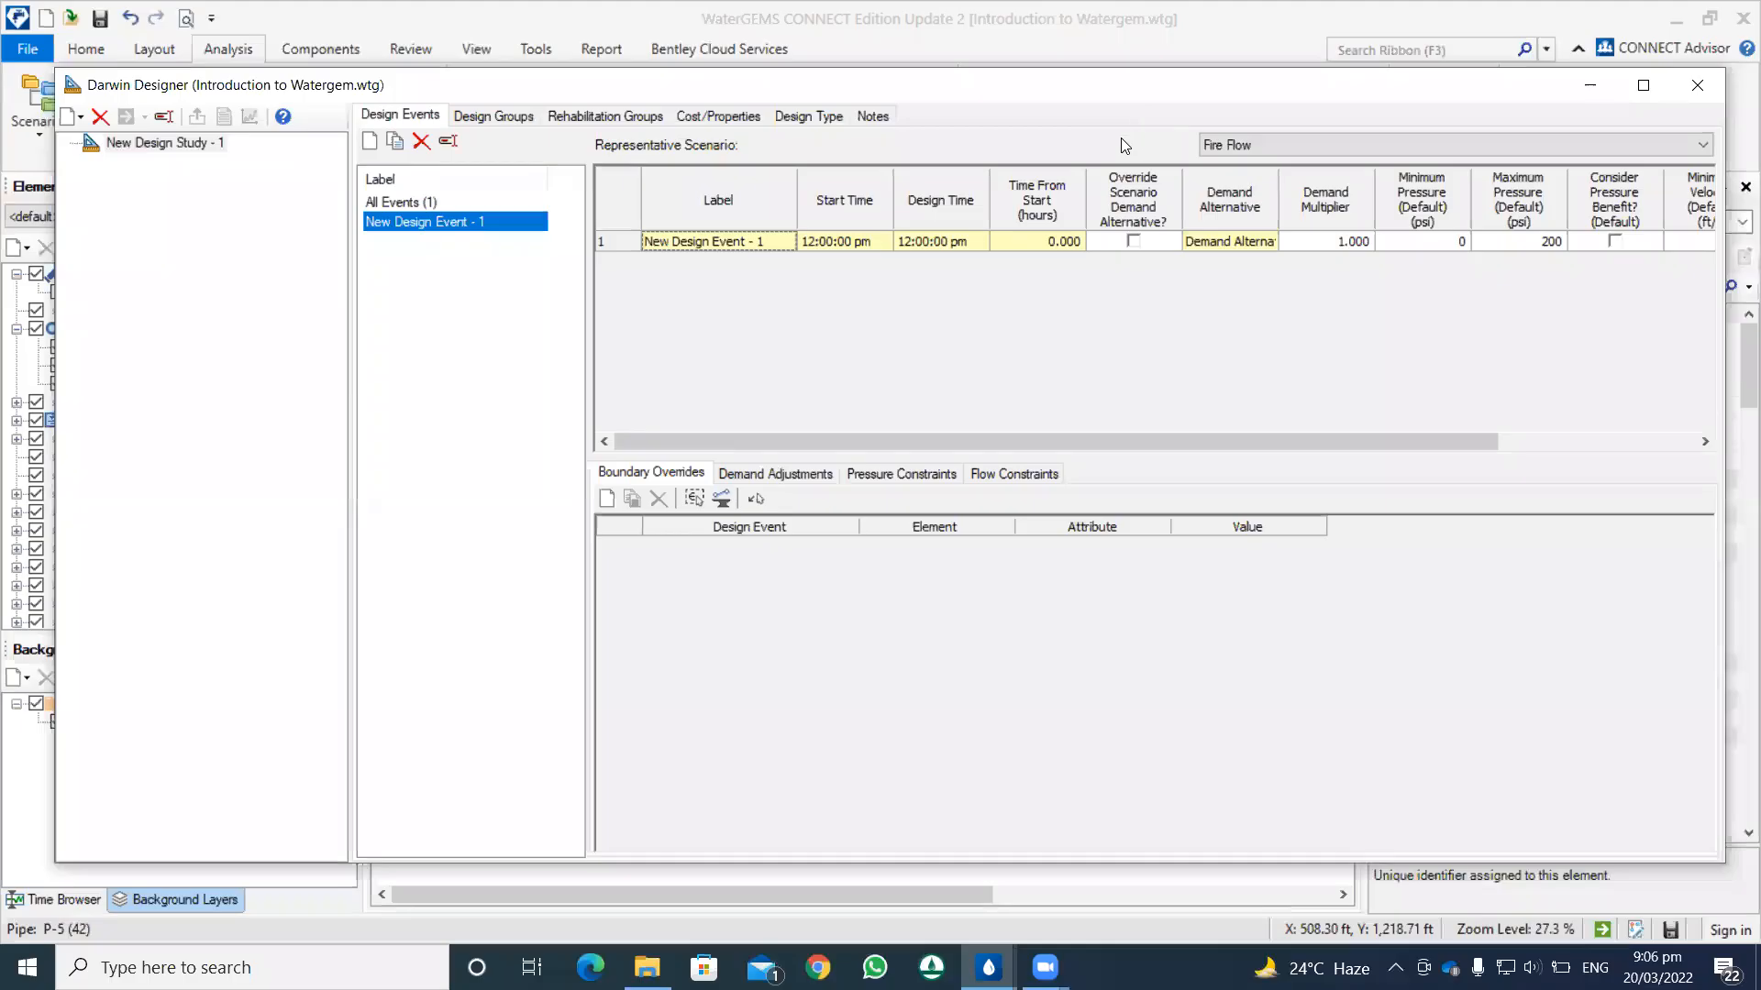
Step: Set the representative scenario of the design events to Base
{"action": "left_click", "coordinate": [1235, 145]}
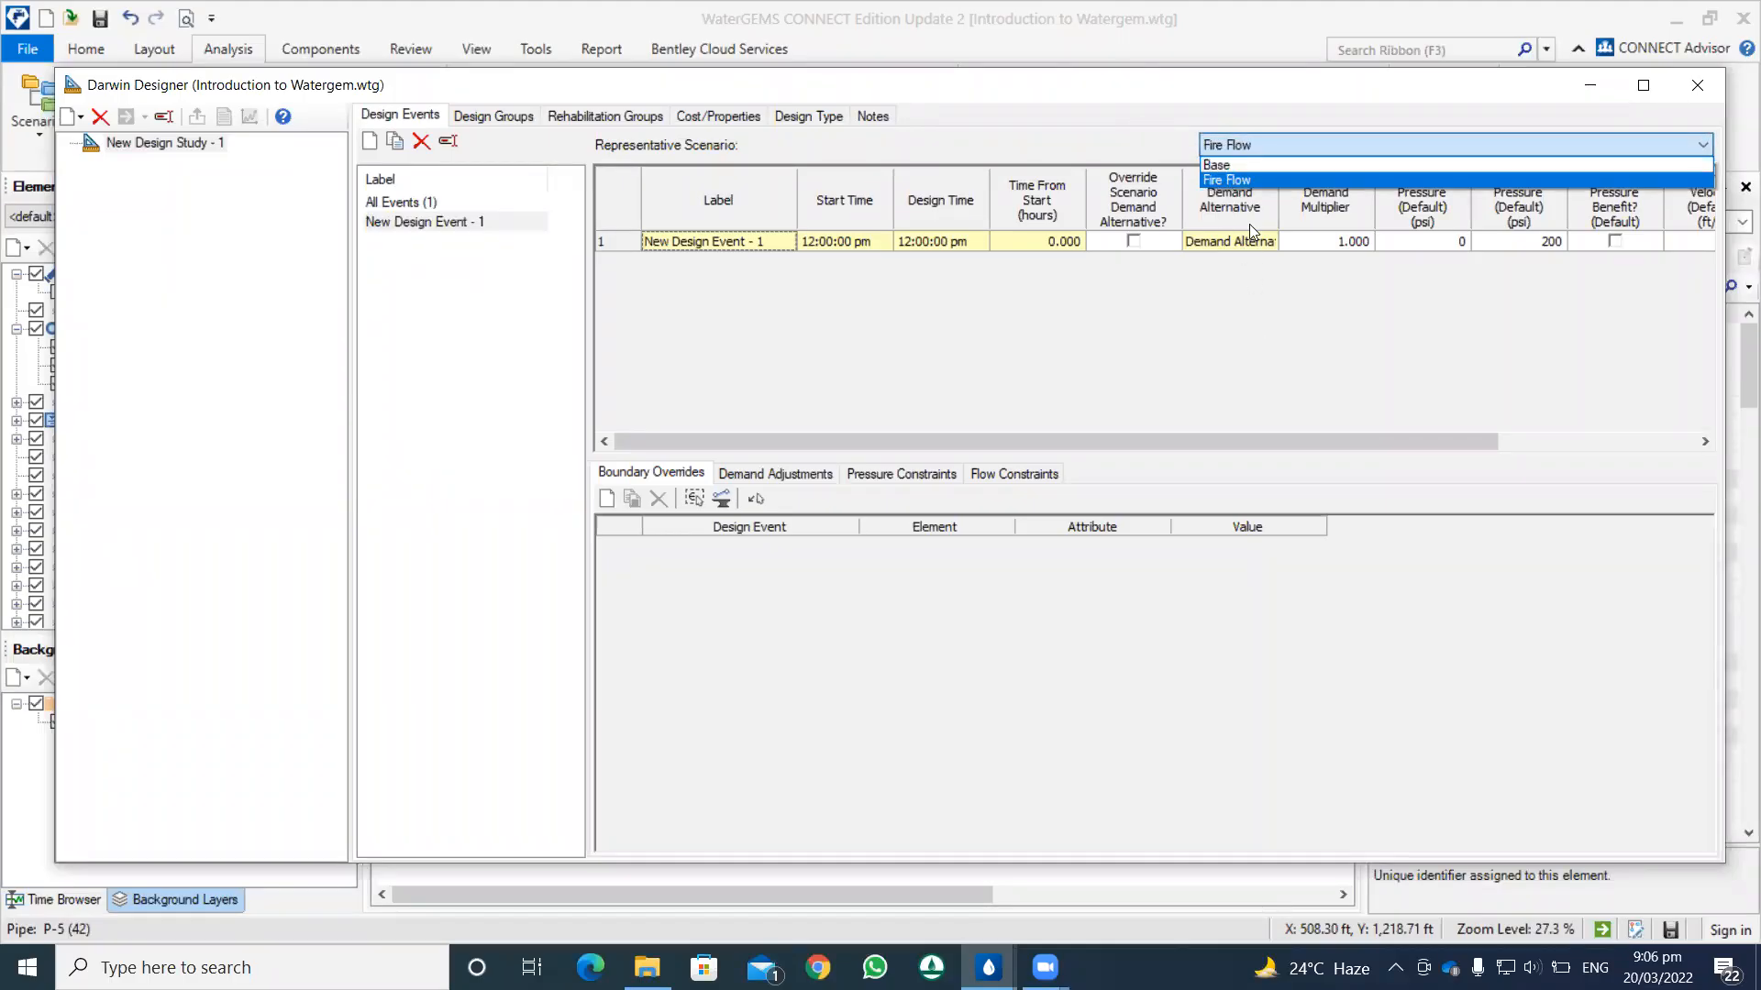
{"action": "left_click", "coordinate": [1227, 167]}
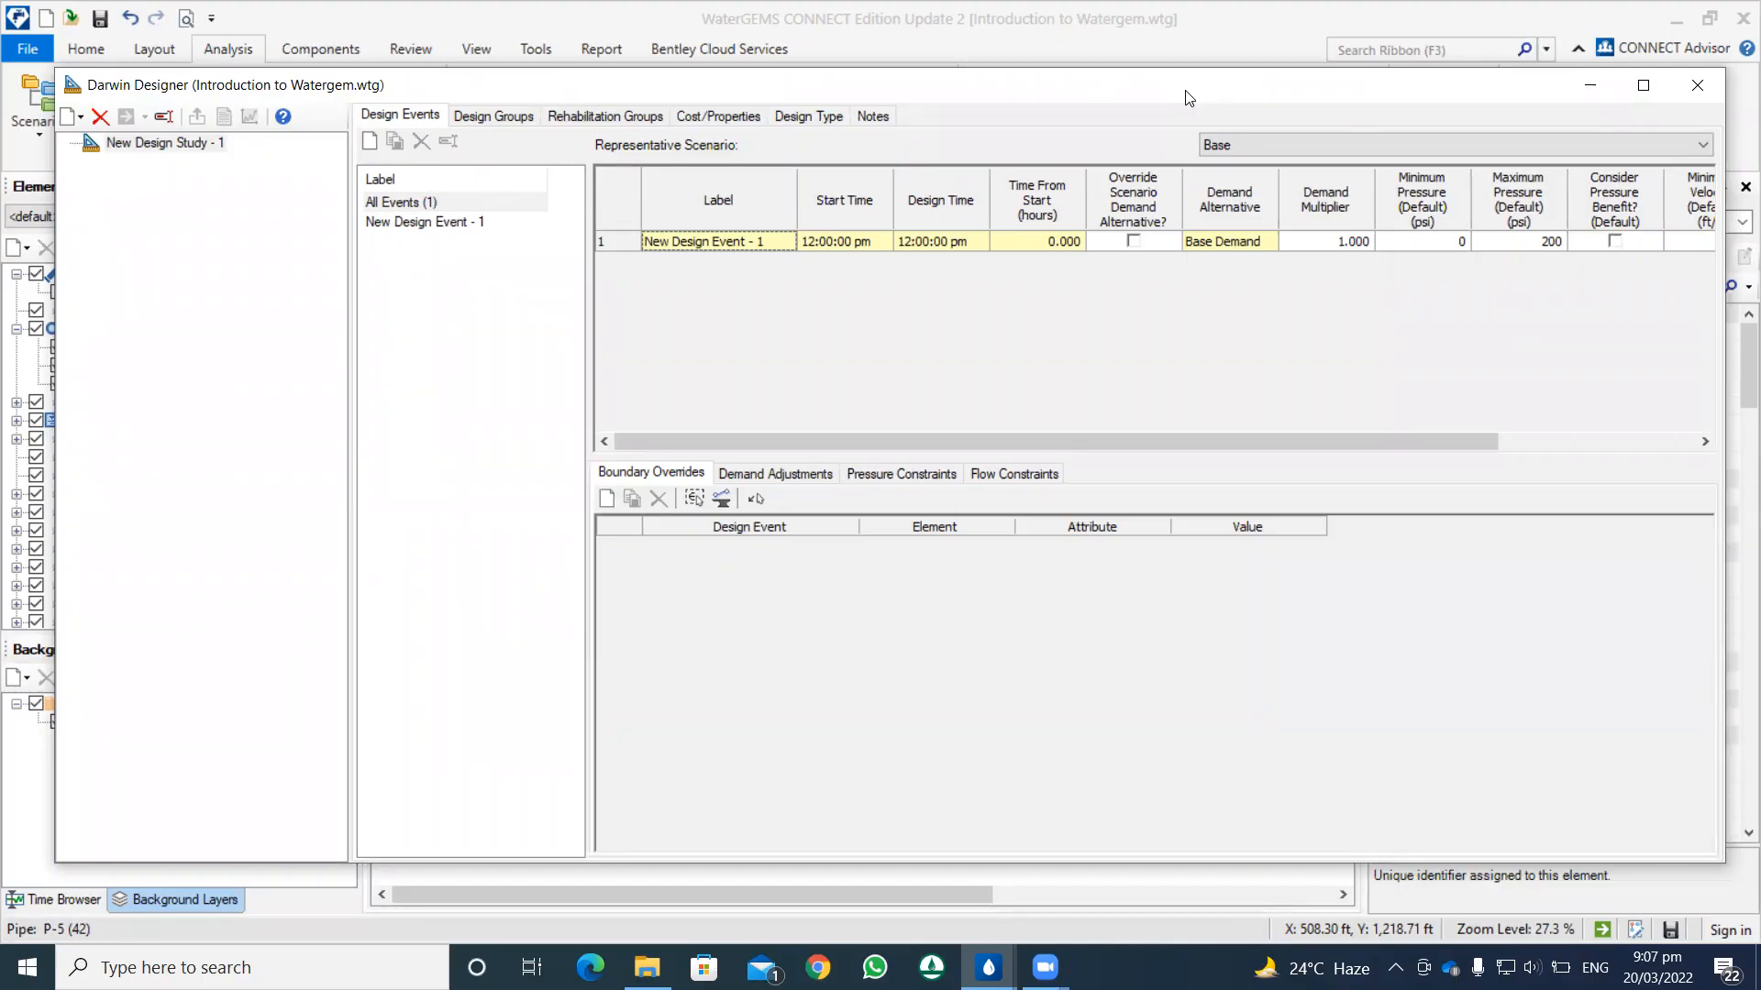
{"action": "left_click", "coordinate": [1220, 147]}
{"action": "left_click", "coordinate": [1222, 144]}
Step: Rename the new design event as "Optimized Design"
{"action": "left_click", "coordinate": [460, 224]}
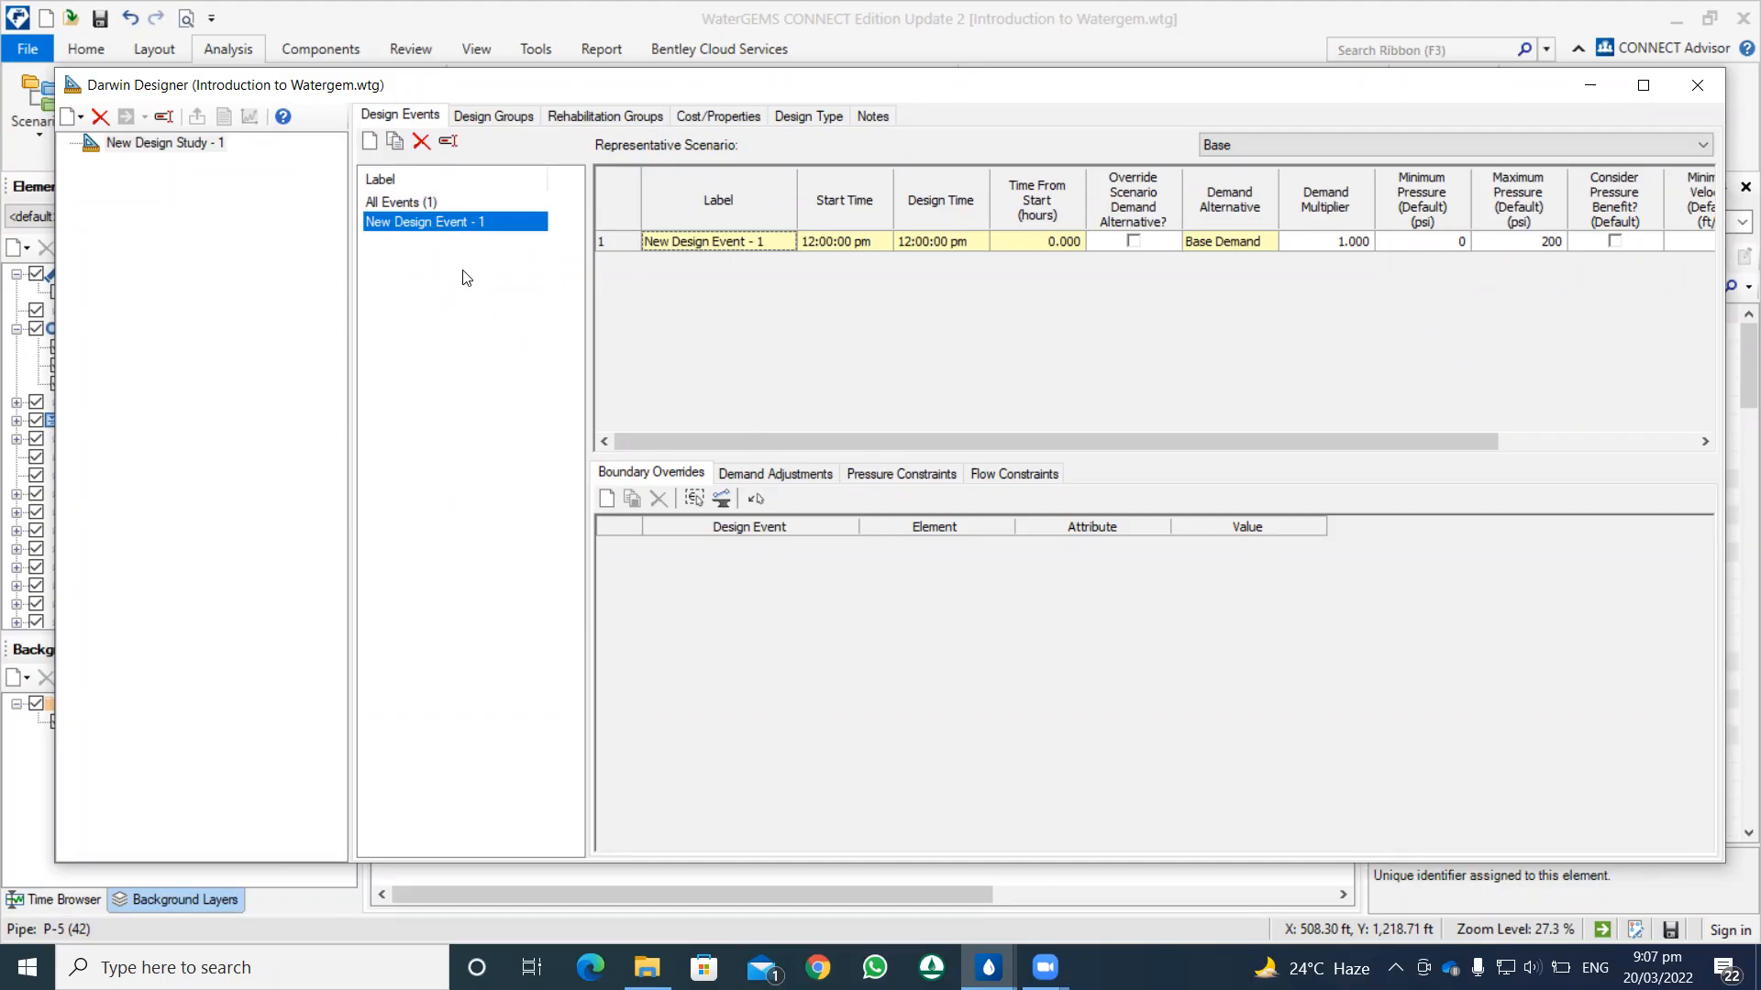
{"action": "left_click", "coordinate": [446, 227]}
{"action": "type", "text": "Optim"}
{"action": "type", "text": "ized Design"}
{"action": "key", "text": "Return"}
{"action": "left_click", "coordinate": [987, 958]}
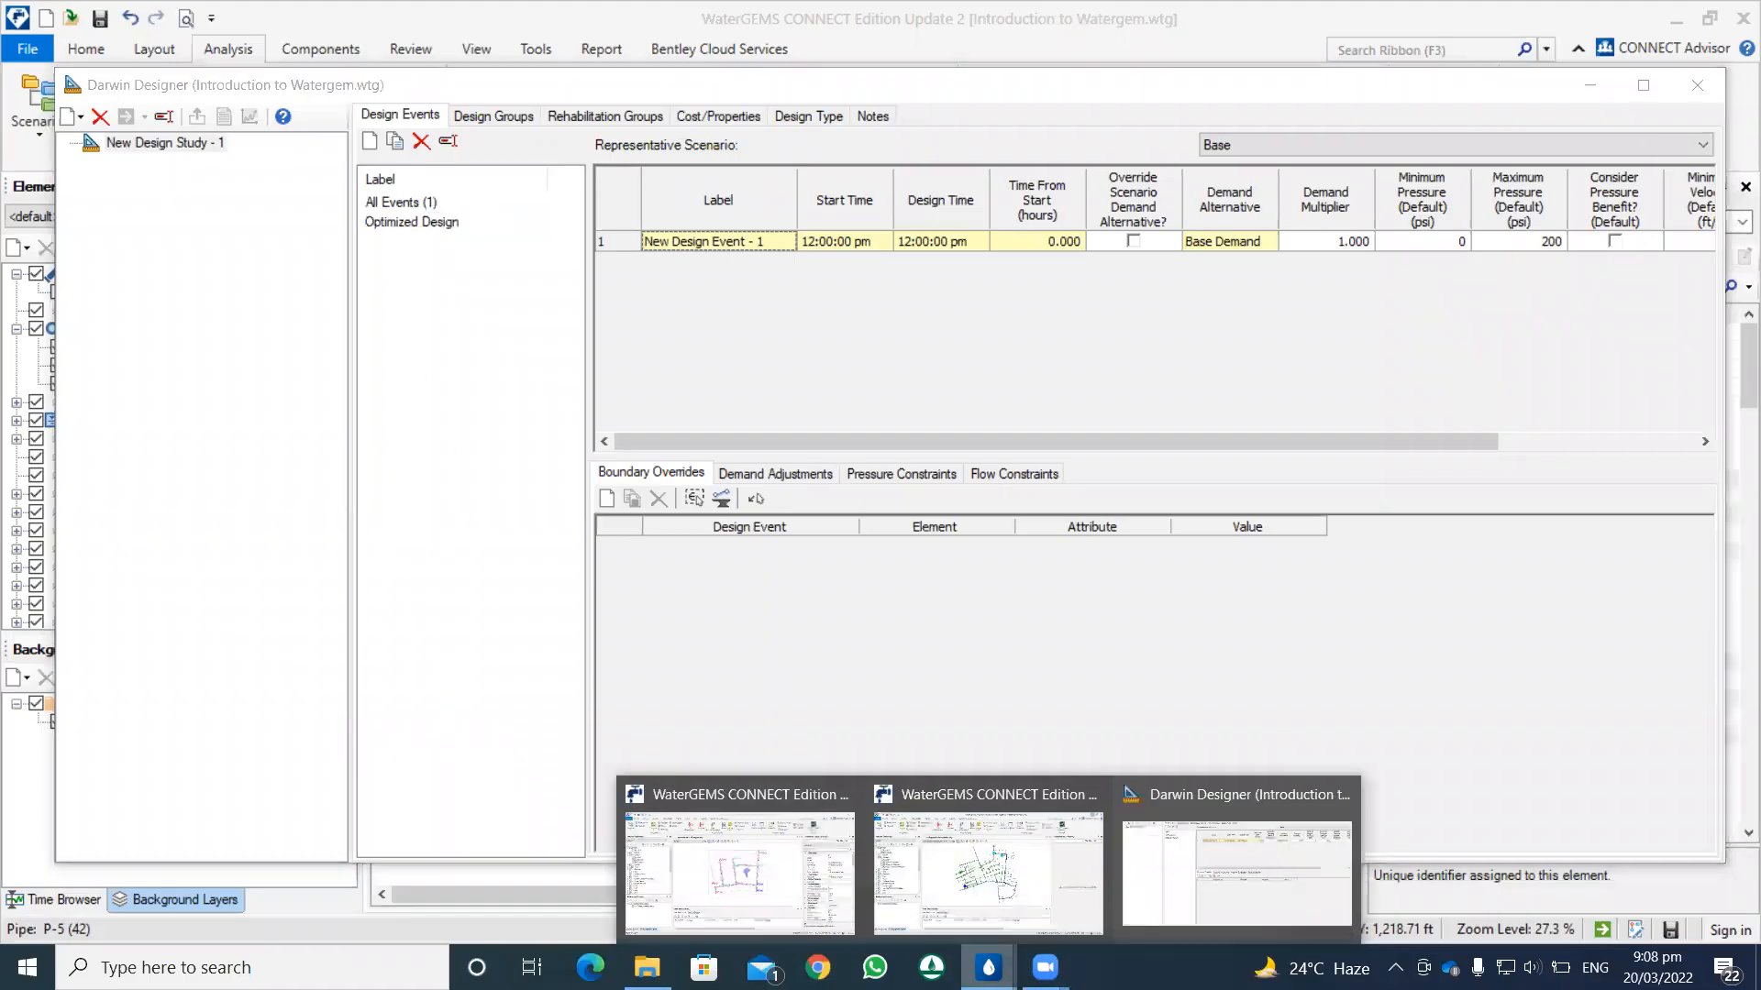
{"action": "mouse_move", "coordinate": [1045, 965]}
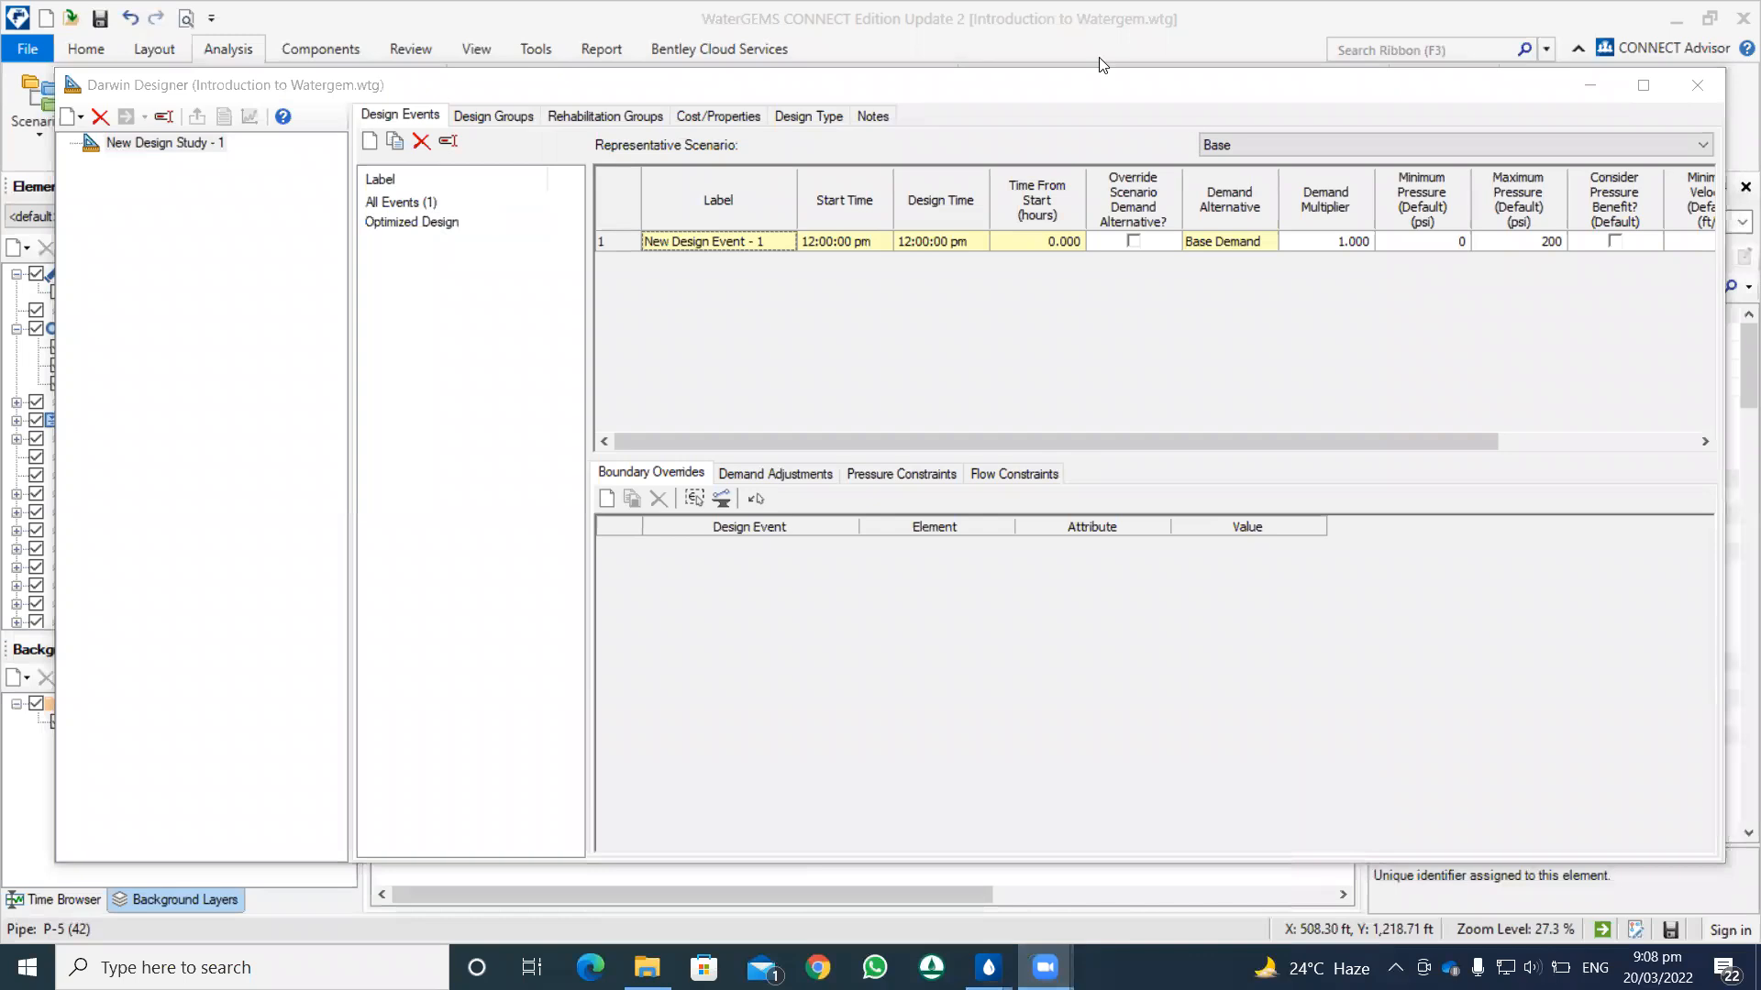
{"action": "left_click", "coordinate": [1013, 249]}
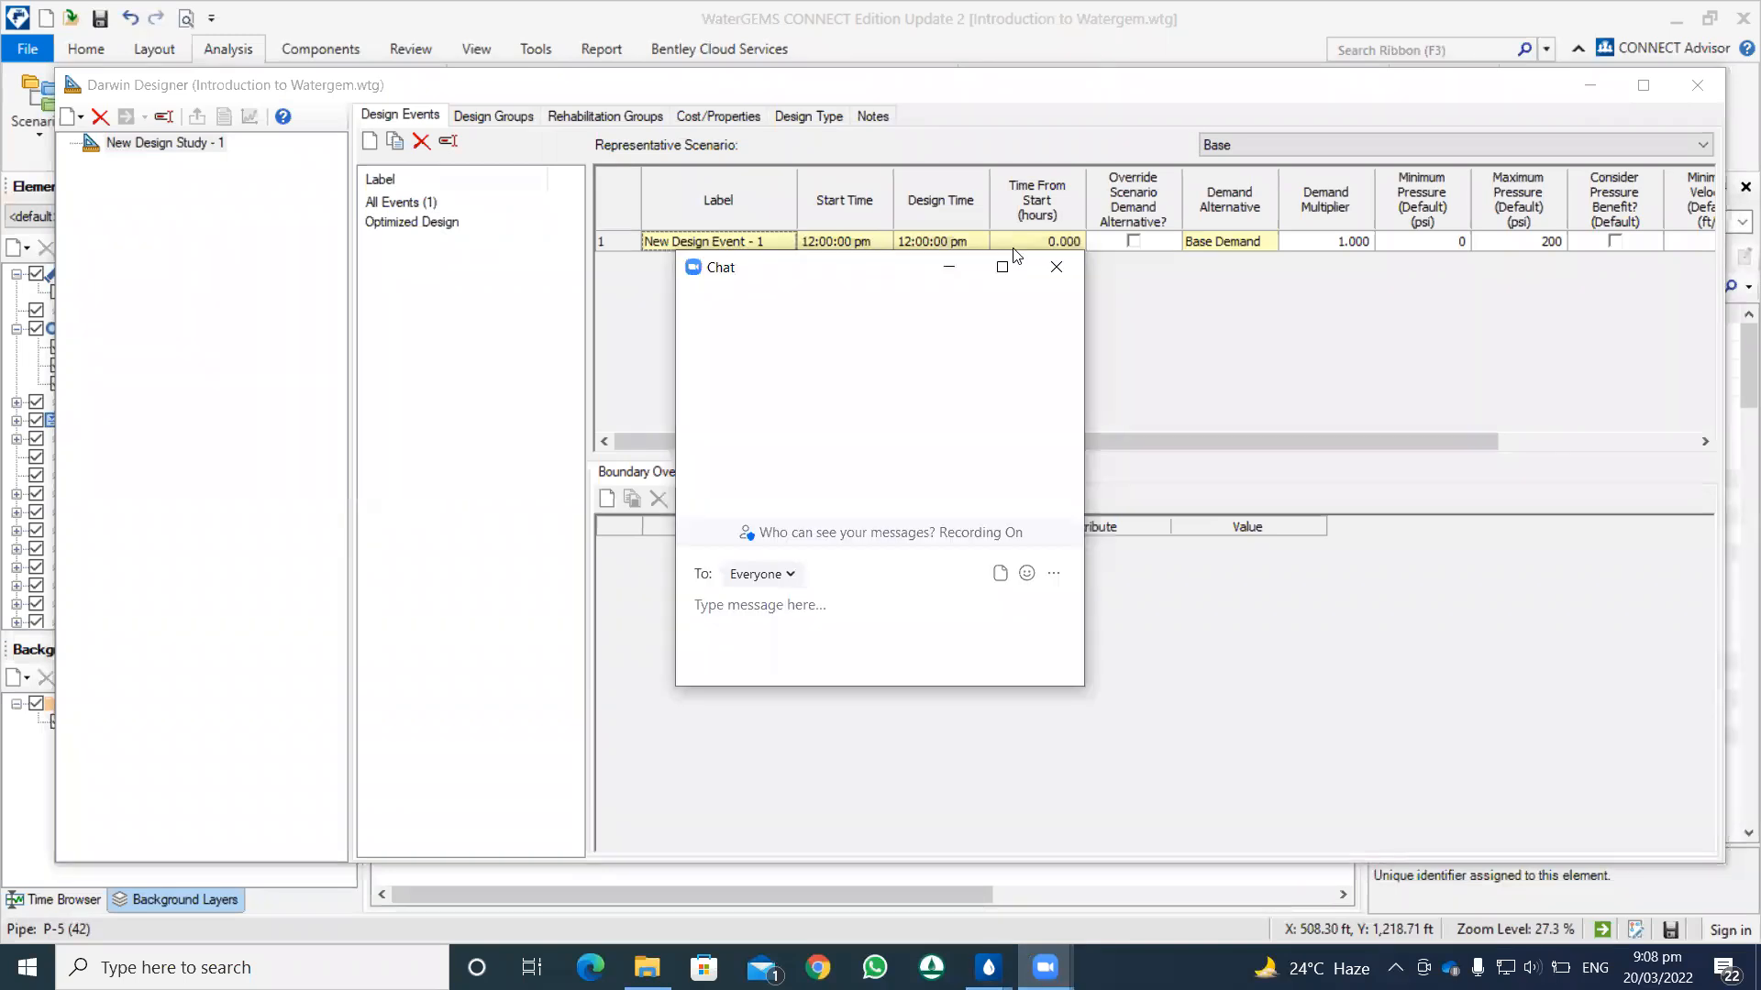
{"action": "left_click_drag", "start_coordinate": [753, 441], "coordinate": [695, 433]}
Step: Try overriding the scenario demand alternative of the Optimized Design event with Base Demand, and turn the override off again
{"action": "left_click", "coordinate": [821, 246]}
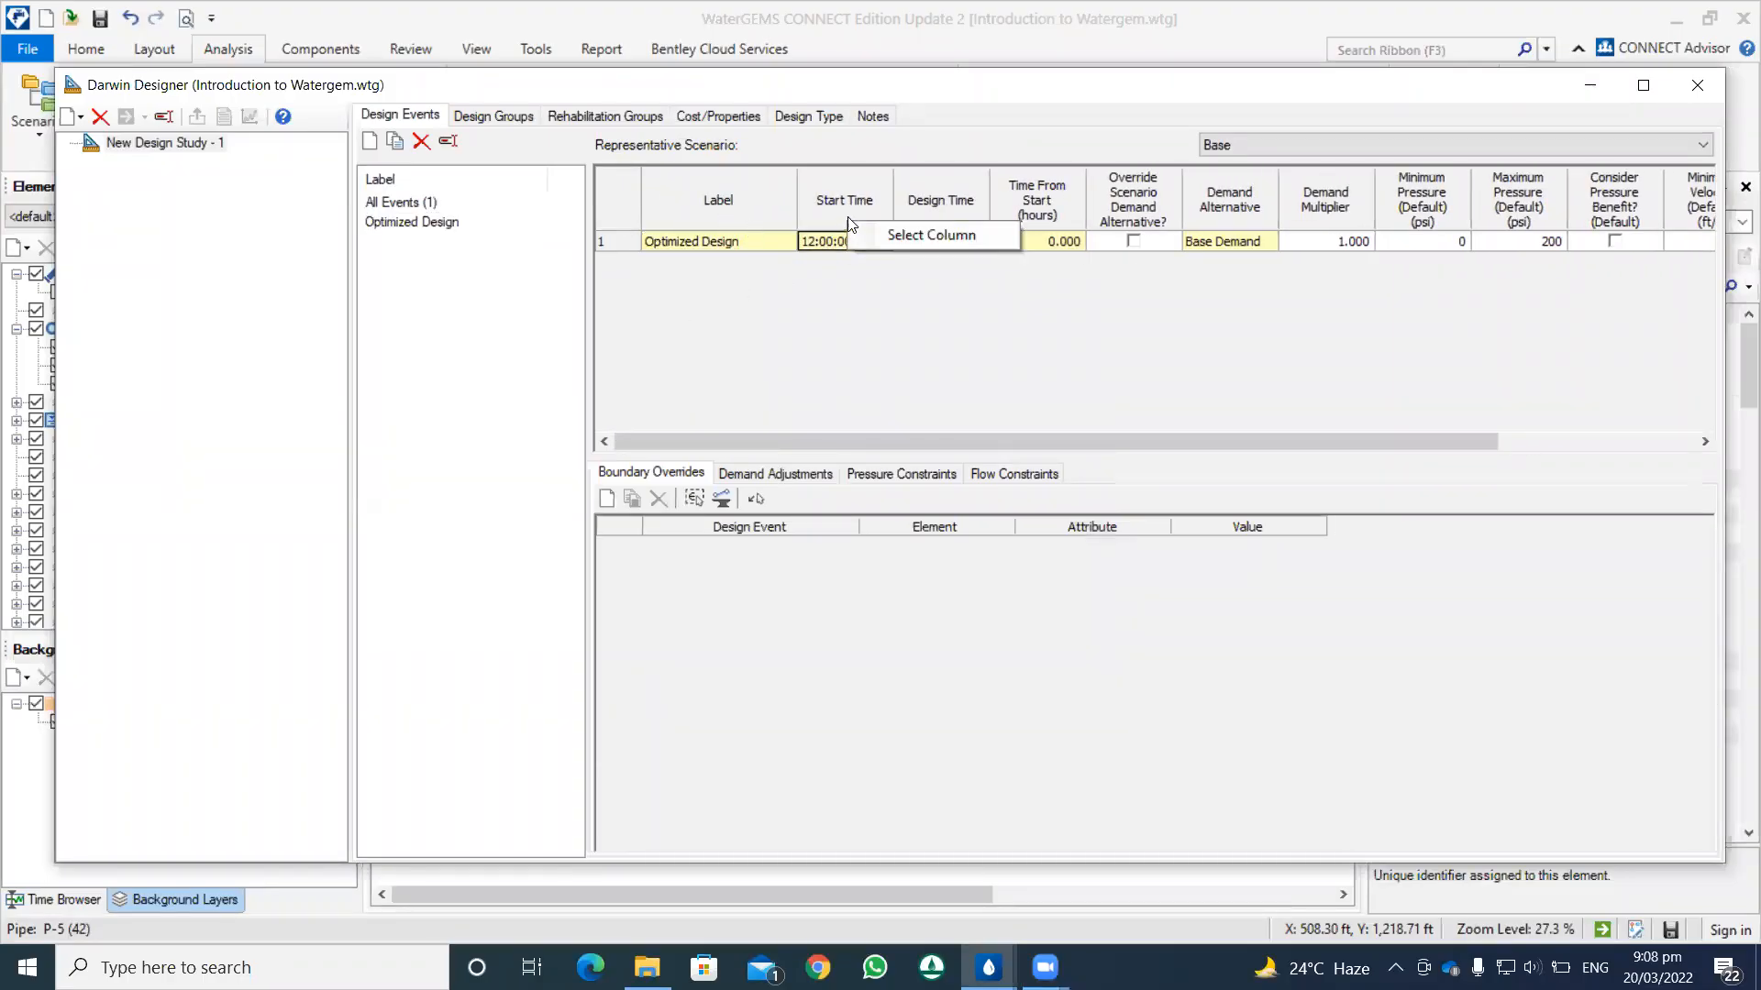
{"action": "left_click_drag", "start_coordinate": [866, 448], "coordinate": [1143, 401]}
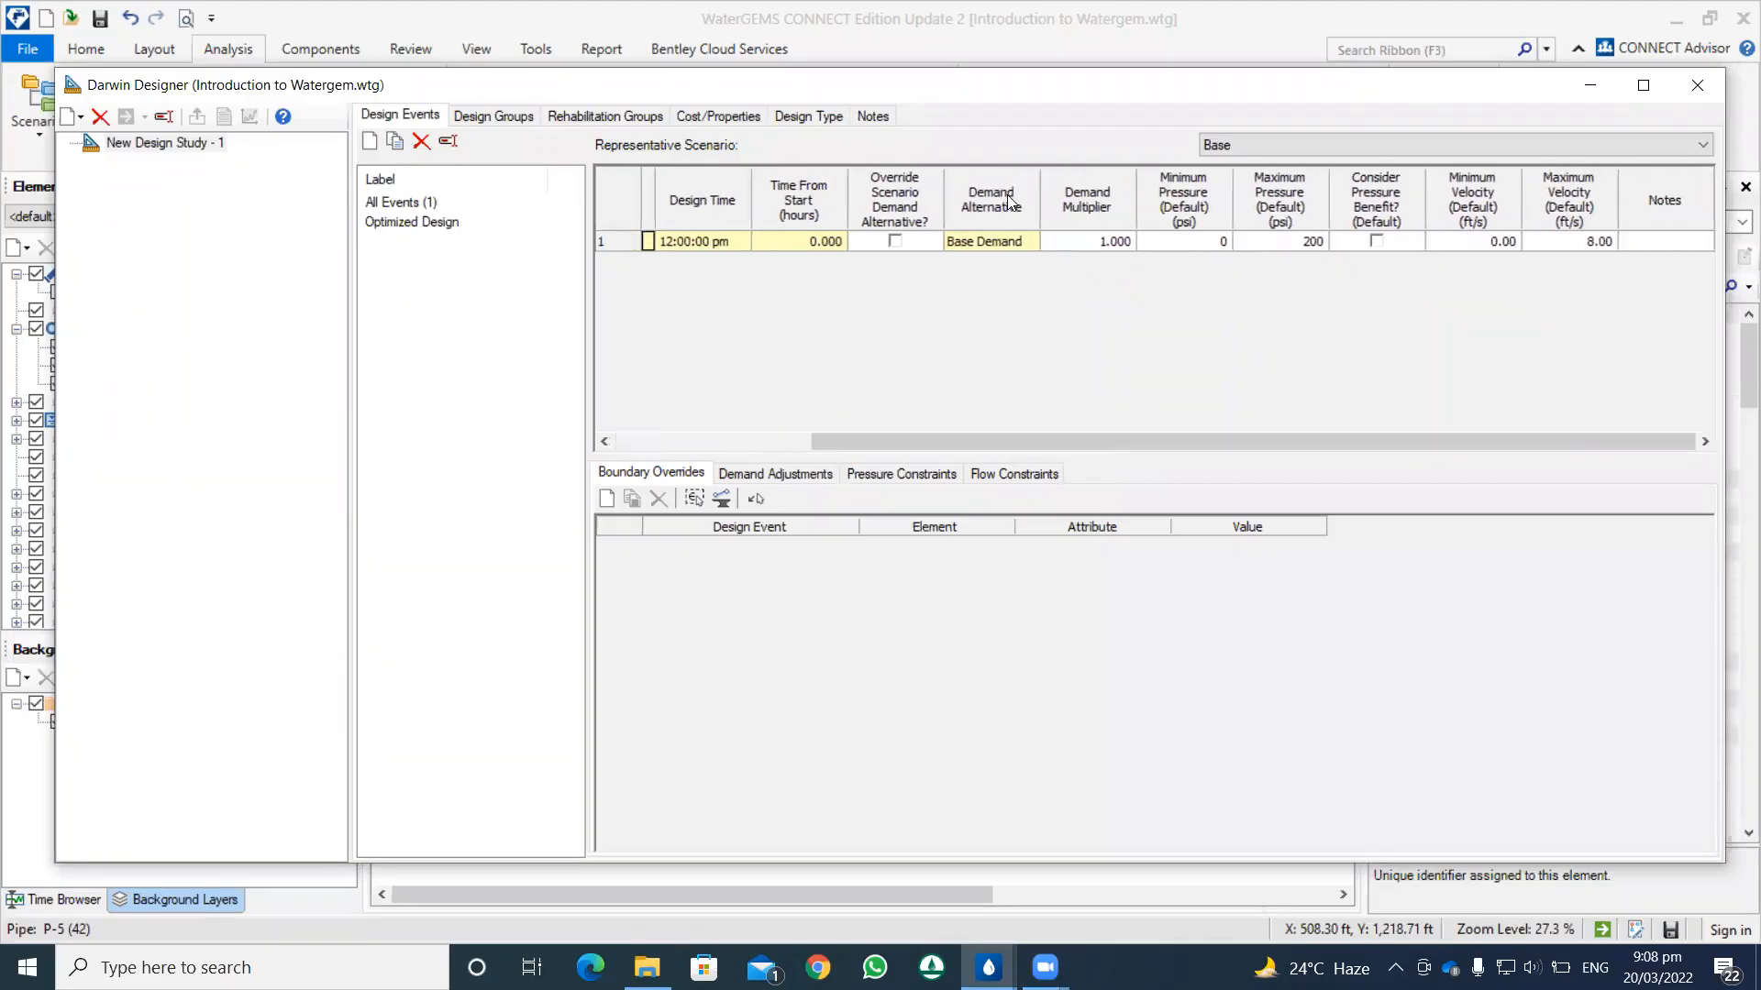
{"action": "left_click", "coordinate": [1000, 242]}
{"action": "left_click", "coordinate": [895, 241]}
{"action": "left_click", "coordinate": [895, 241]}
{"action": "left_click", "coordinate": [1013, 242]}
{"action": "left_click", "coordinate": [1026, 241]}
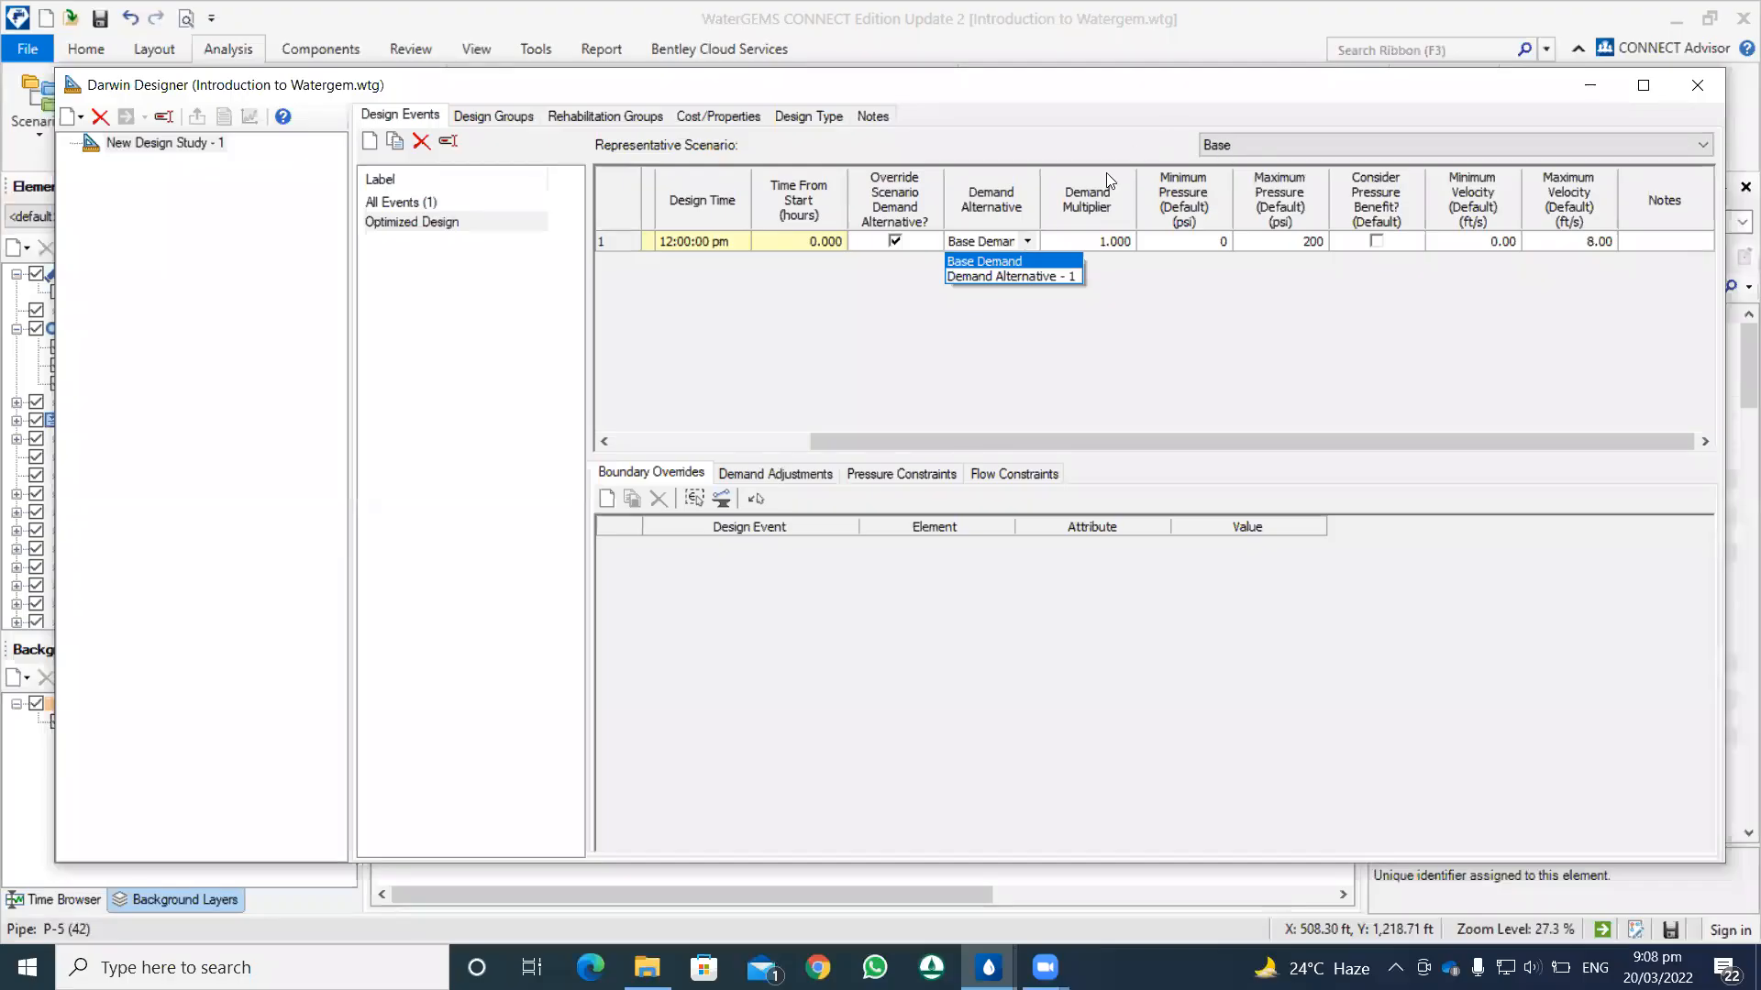
{"action": "left_click", "coordinate": [986, 262]}
{"action": "left_click", "coordinate": [894, 241]}
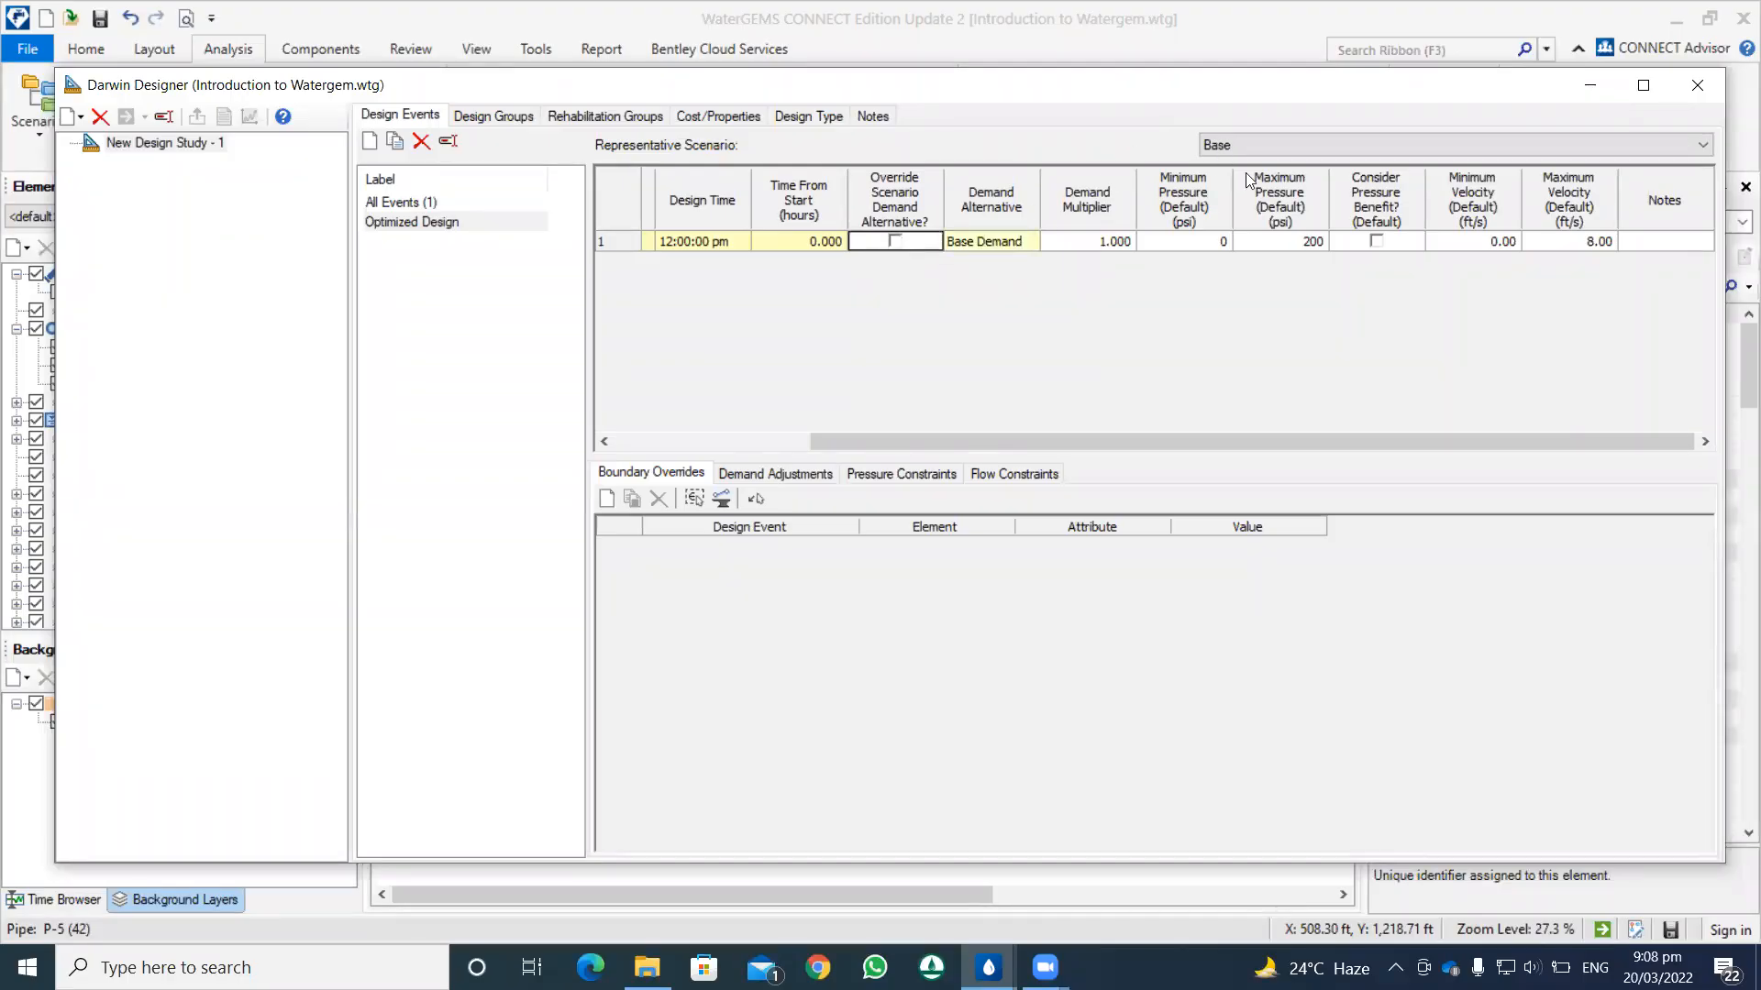
Step: Check the model's available demand alternatives against the demand alternative used by the design event
{"action": "left_click", "coordinate": [1588, 87]}
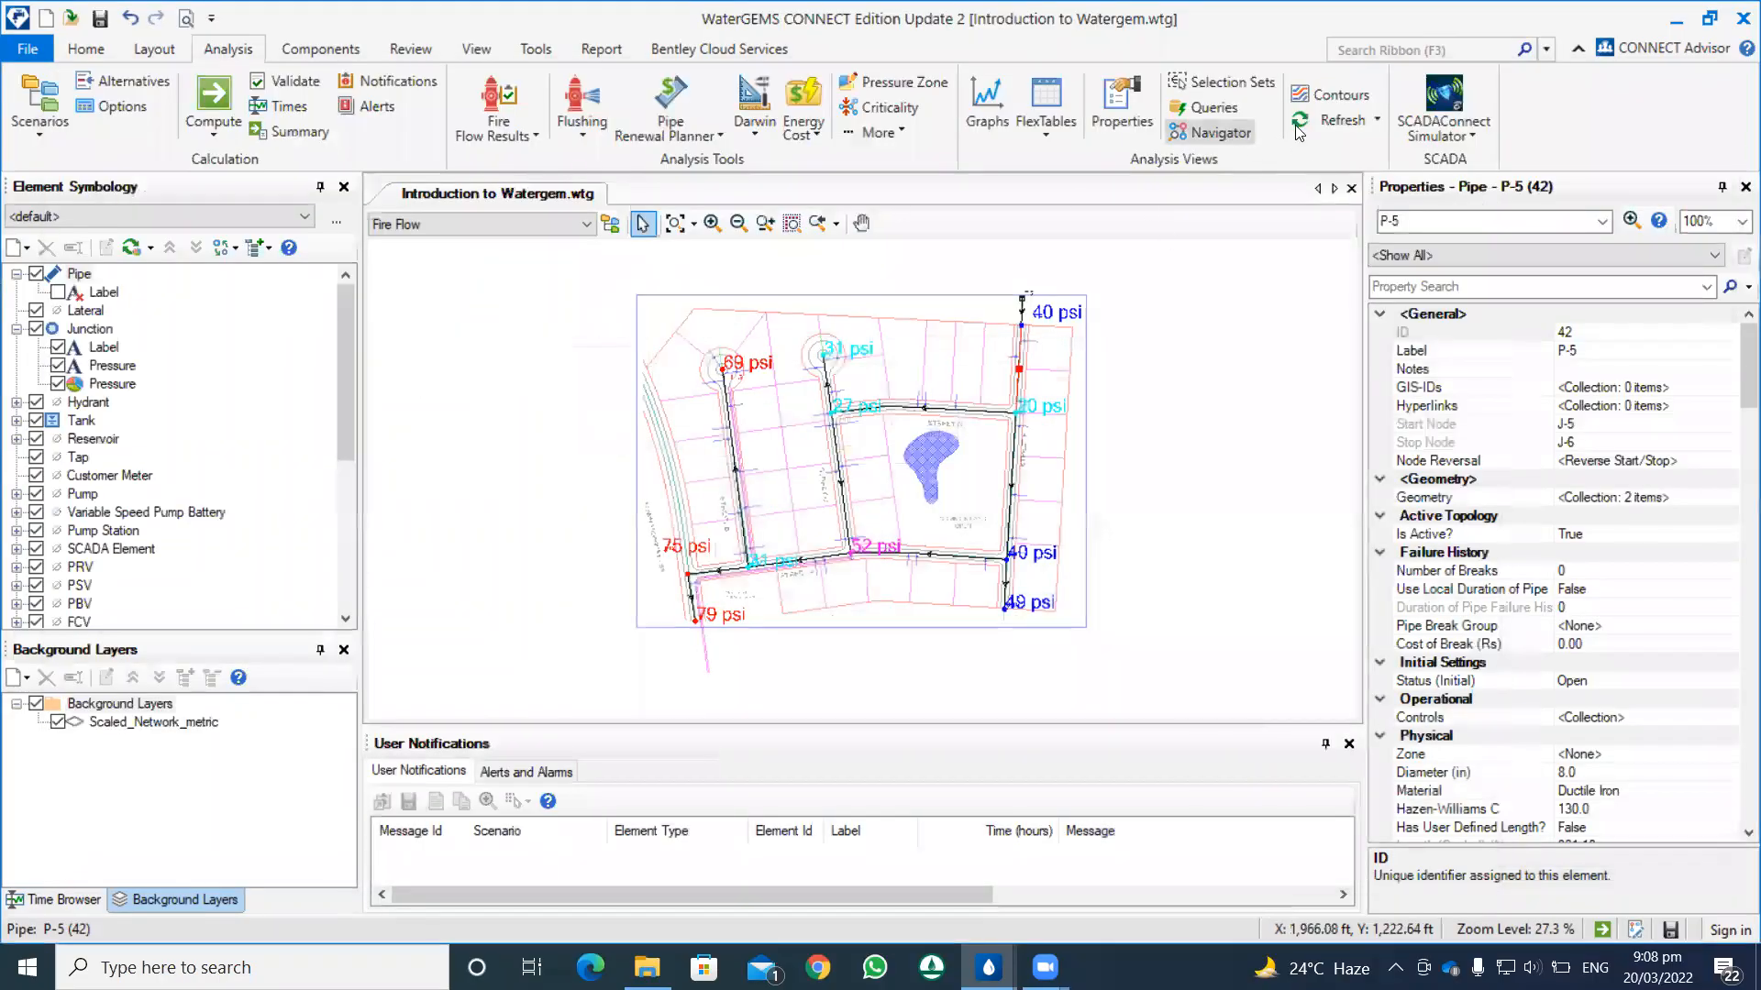
{"action": "left_click", "coordinate": [131, 93]}
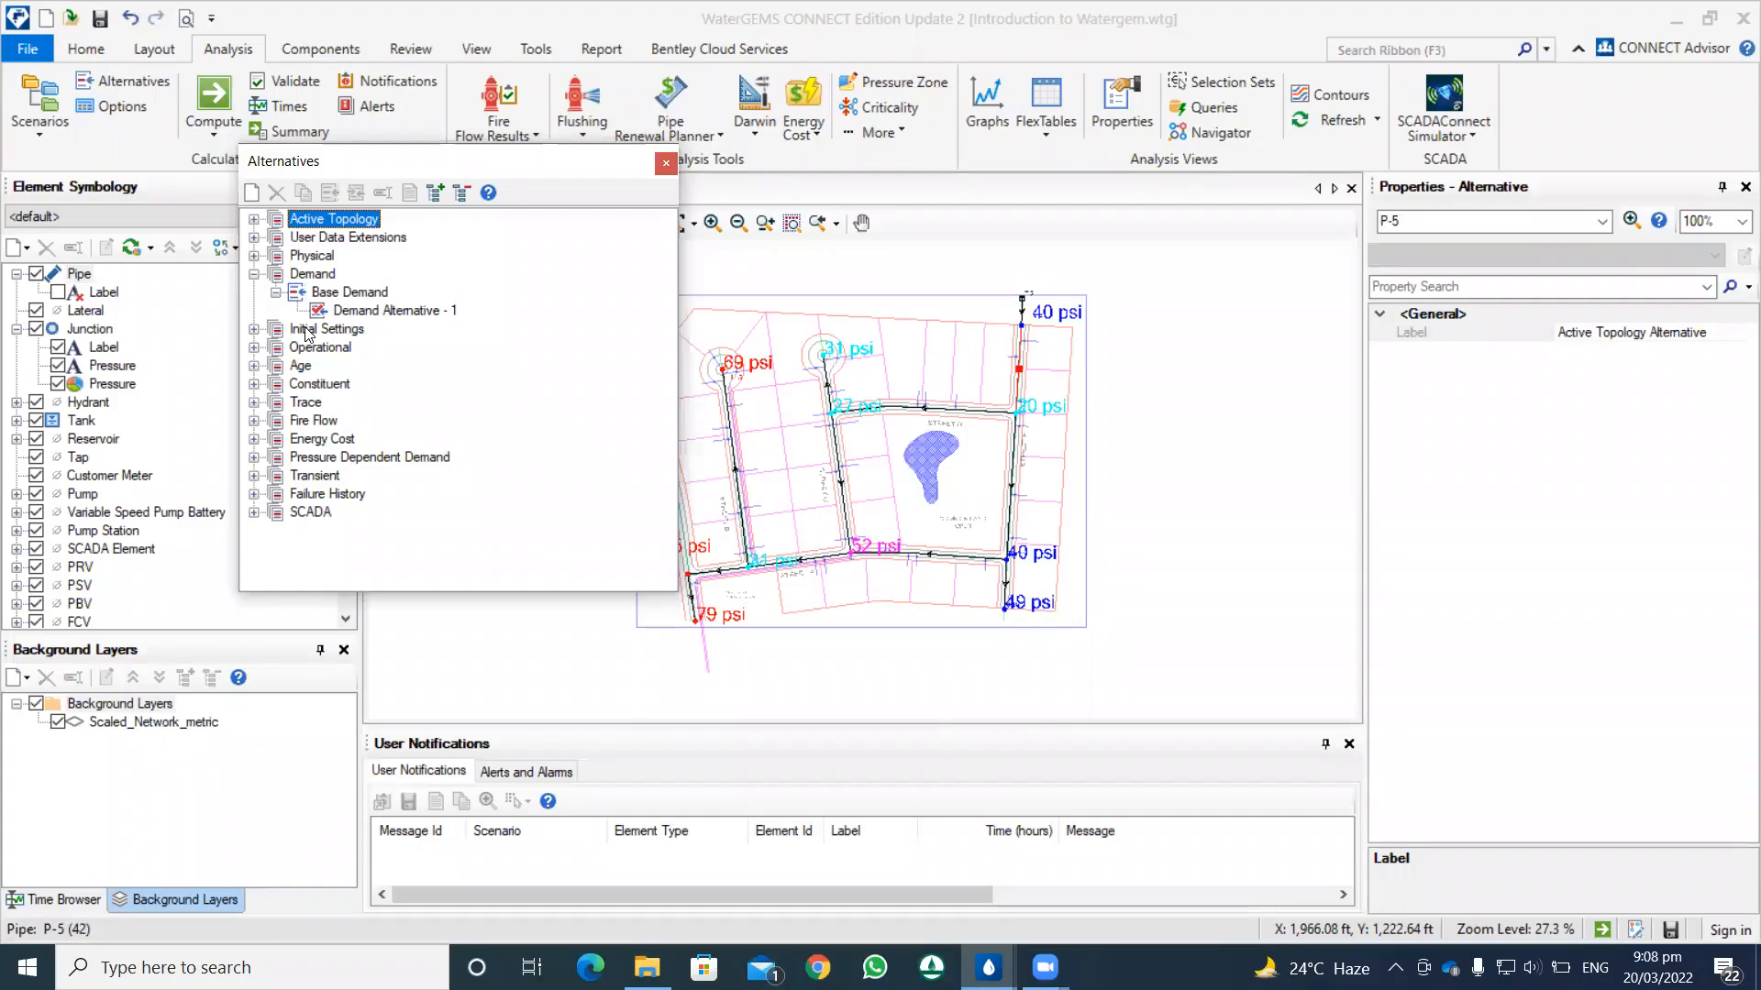
{"action": "left_click", "coordinate": [664, 167]}
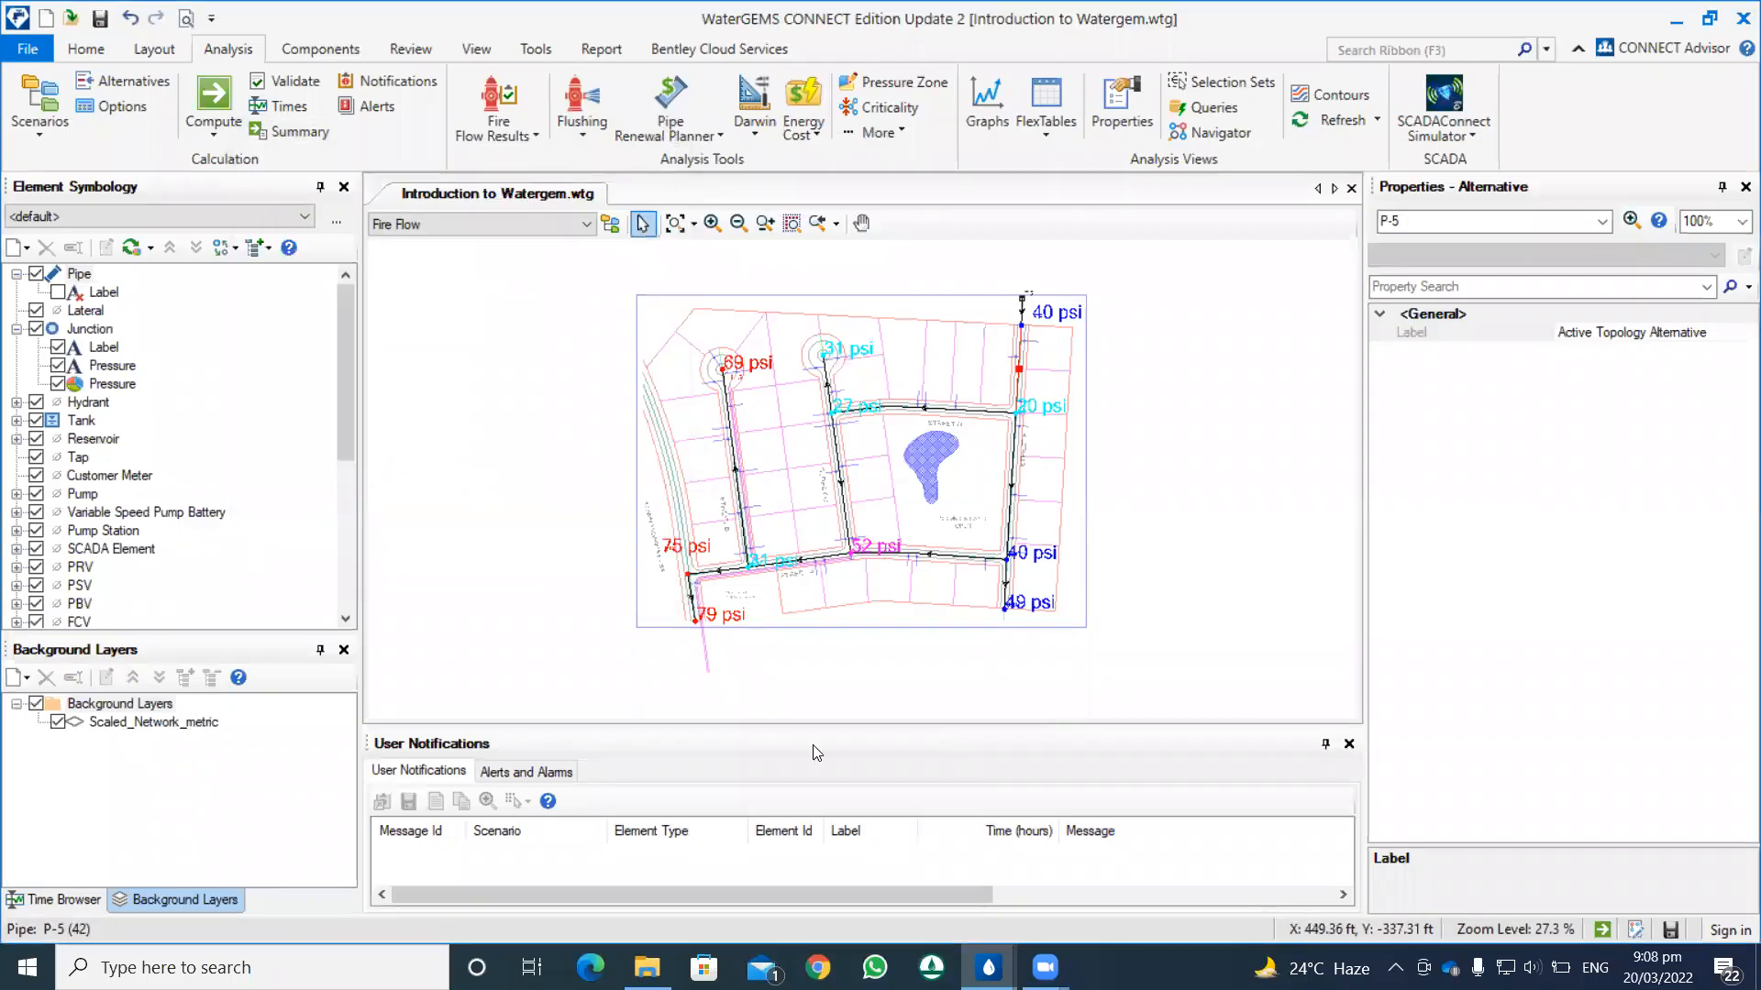
{"action": "left_click", "coordinate": [988, 967]}
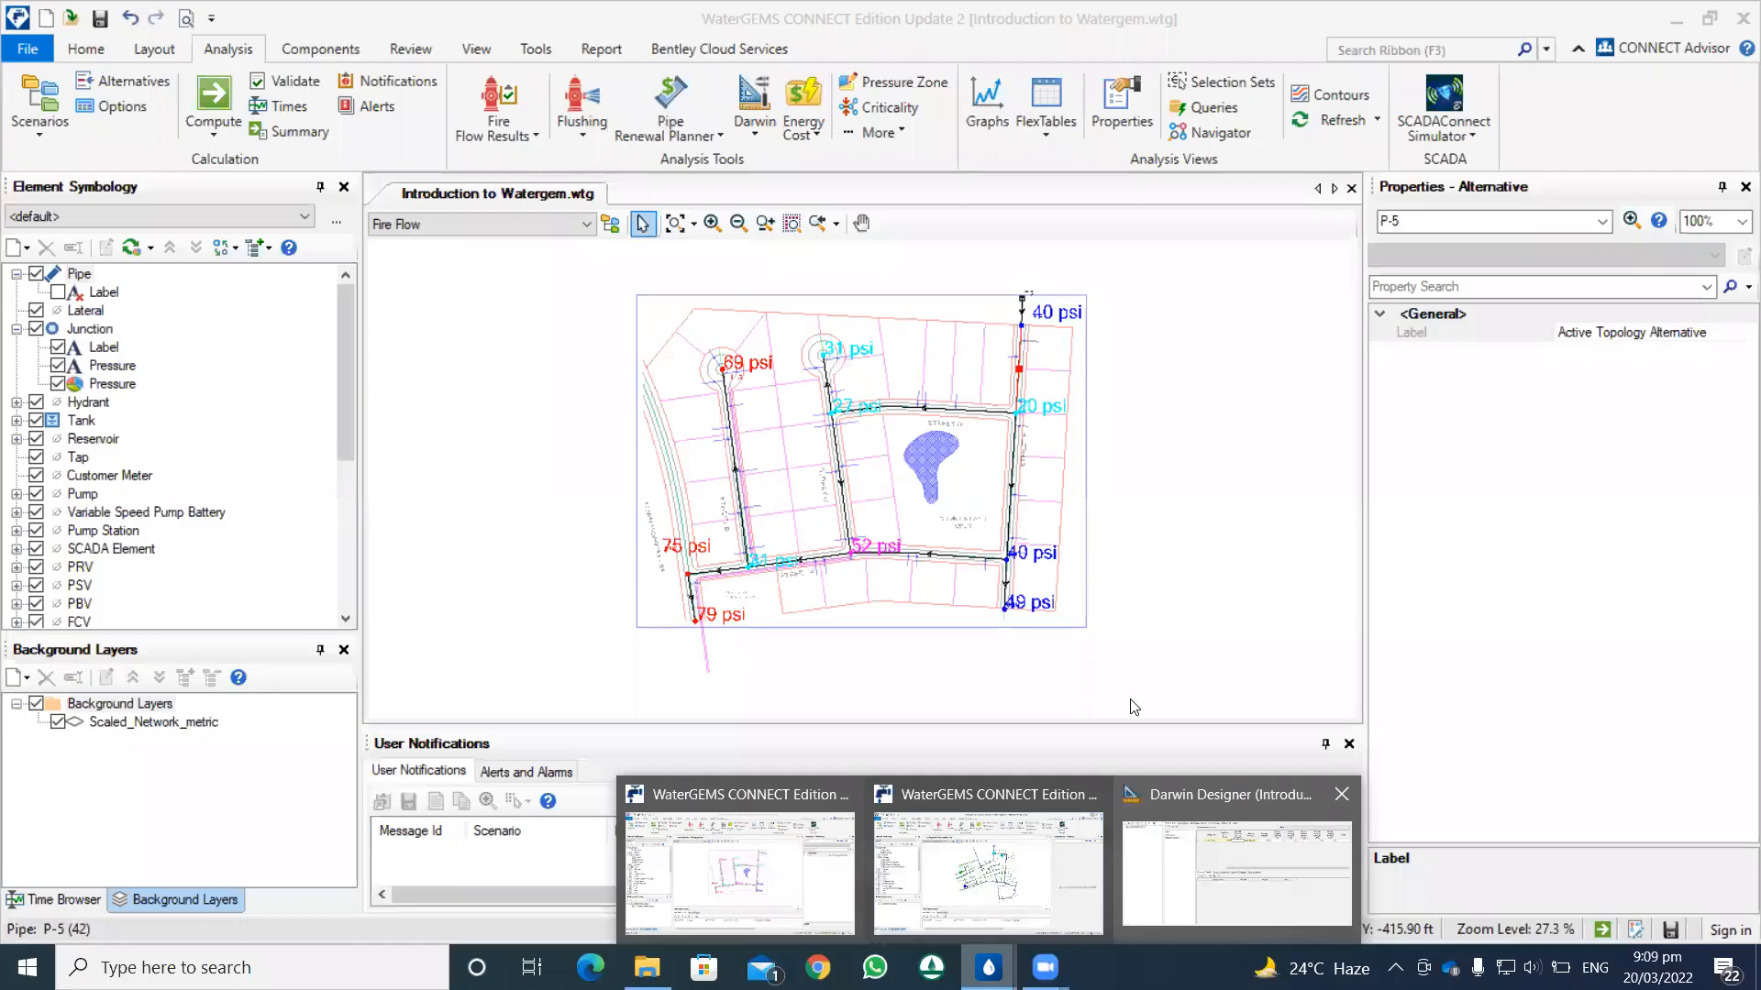
{"action": "left_click", "coordinate": [1183, 881]}
{"action": "left_click", "coordinate": [978, 243]}
{"action": "left_click", "coordinate": [1590, 85]}
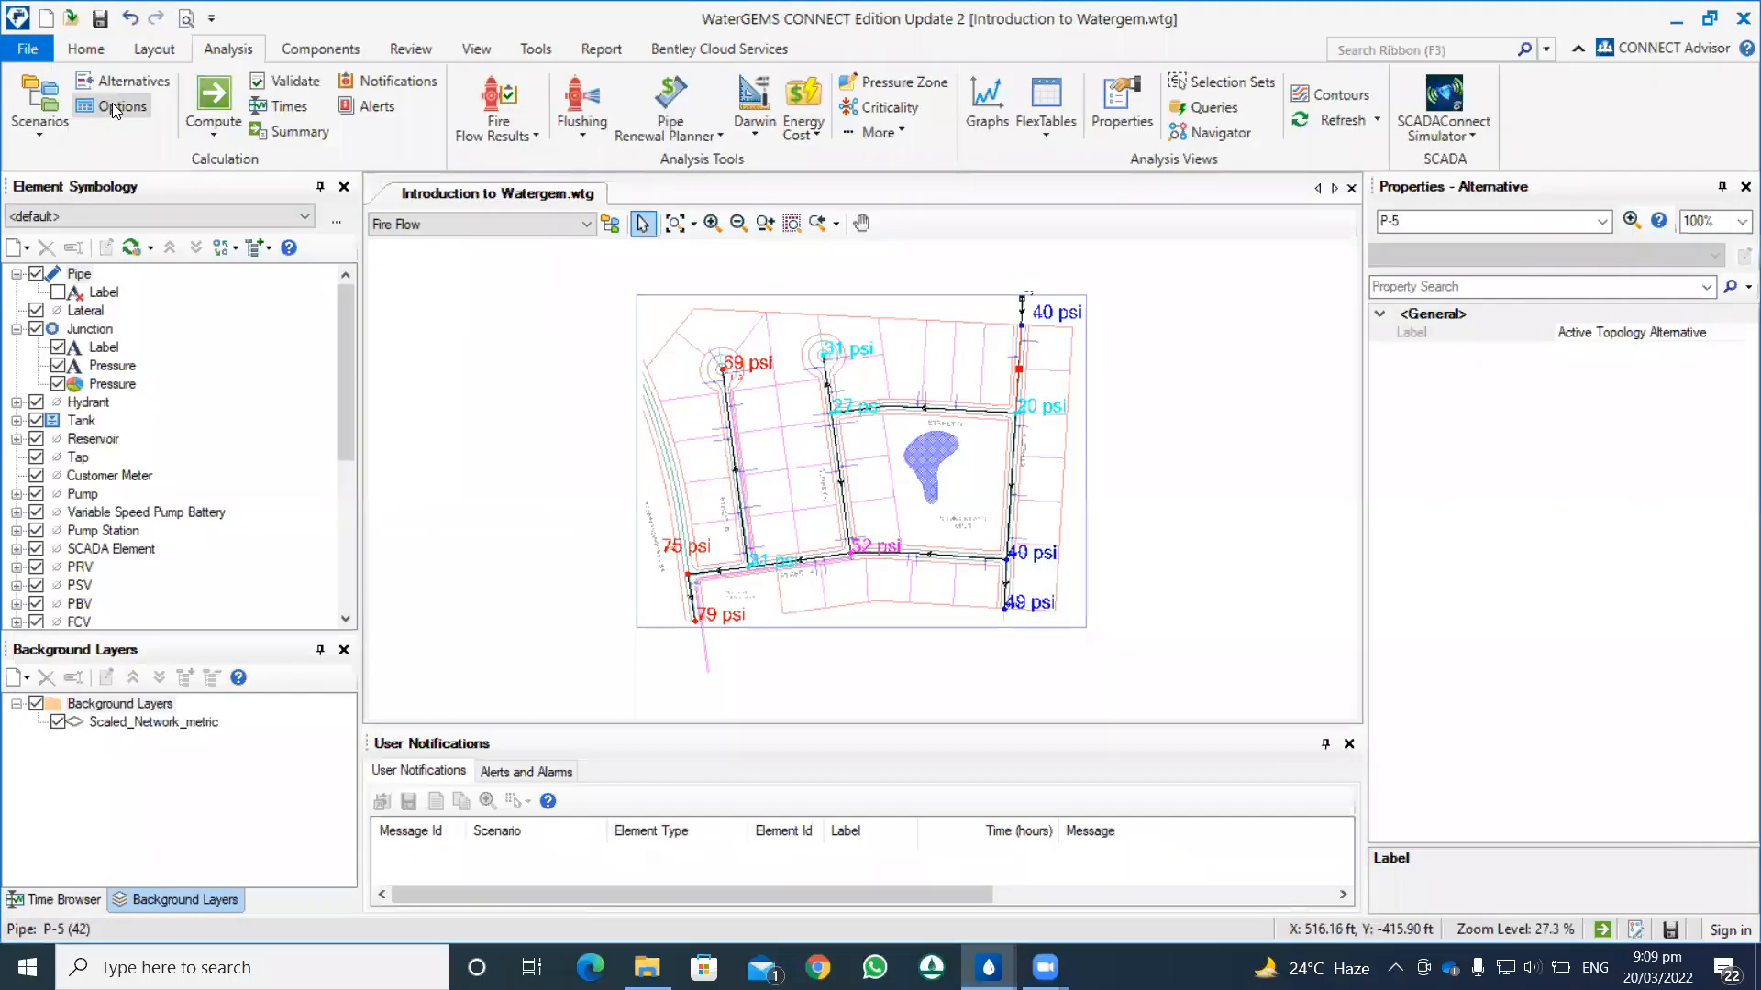
Step: Make Base the active scenario of the model and view the alternatives assigned to it
{"action": "left_click", "coordinate": [430, 224]}
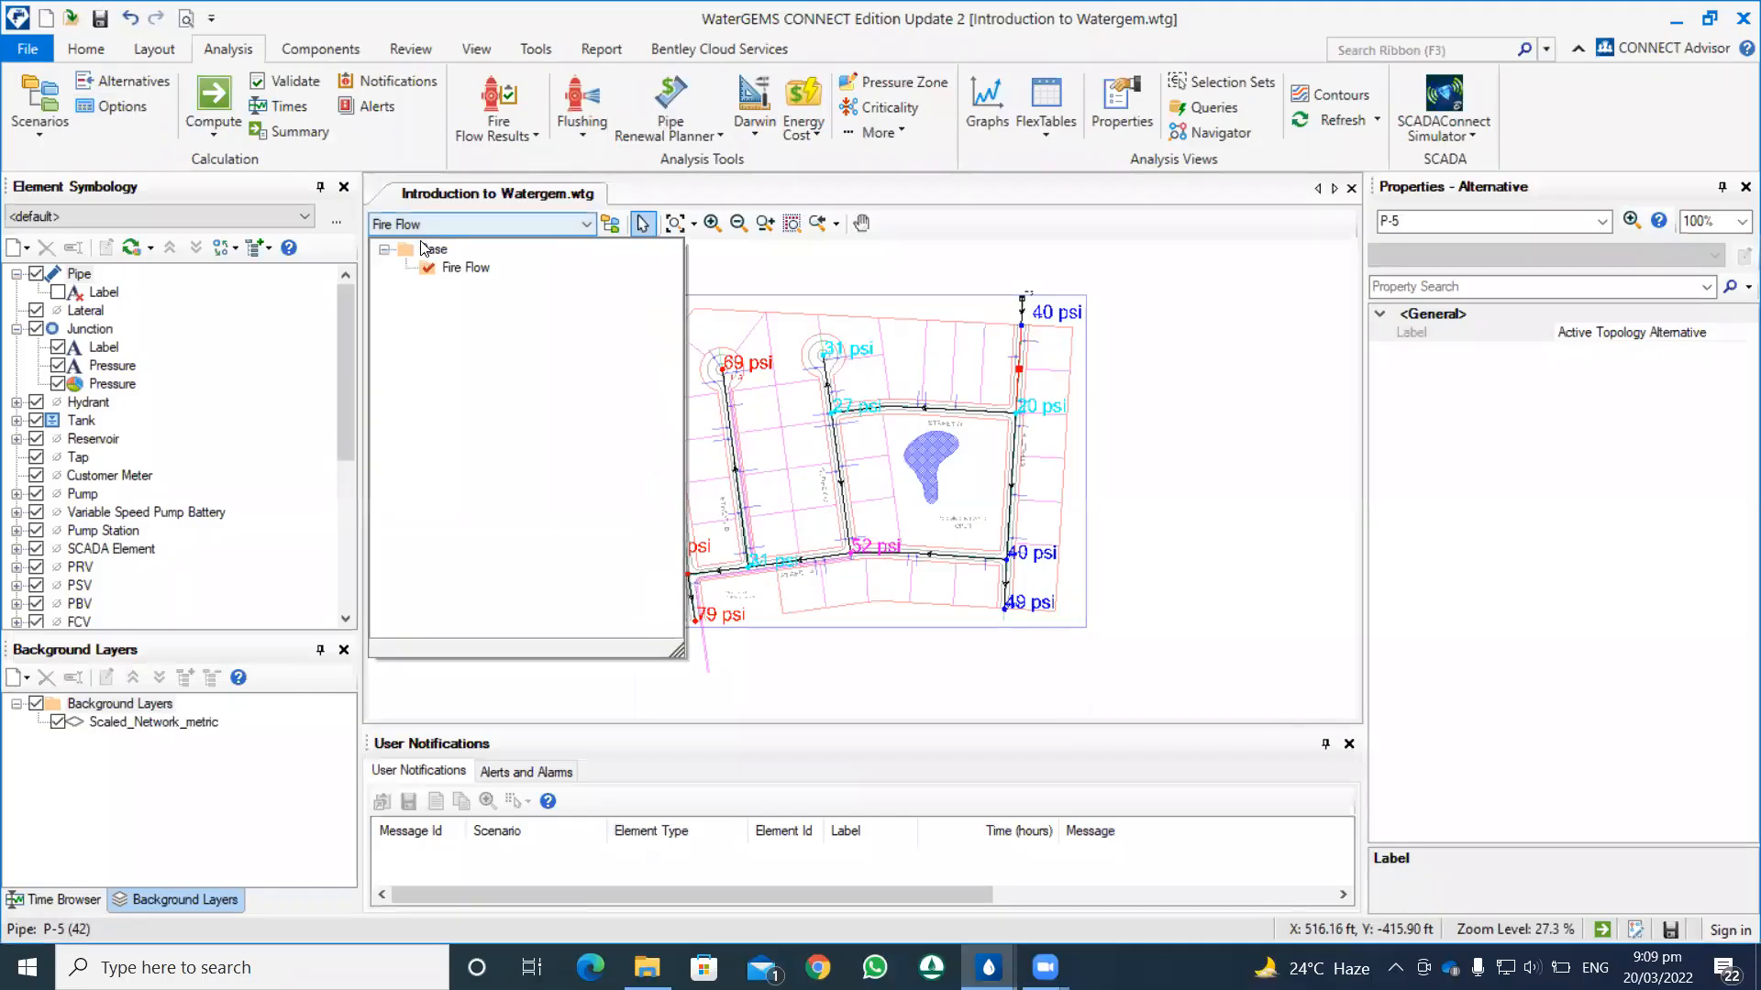
{"action": "left_click", "coordinate": [431, 249]}
{"action": "left_click_drag", "start_coordinate": [421, 251], "coordinate": [505, 337]}
{"action": "left_click", "coordinate": [455, 227]}
{"action": "left_click", "coordinate": [456, 230]}
{"action": "left_click", "coordinate": [459, 228]}
{"action": "left_click", "coordinate": [436, 248]}
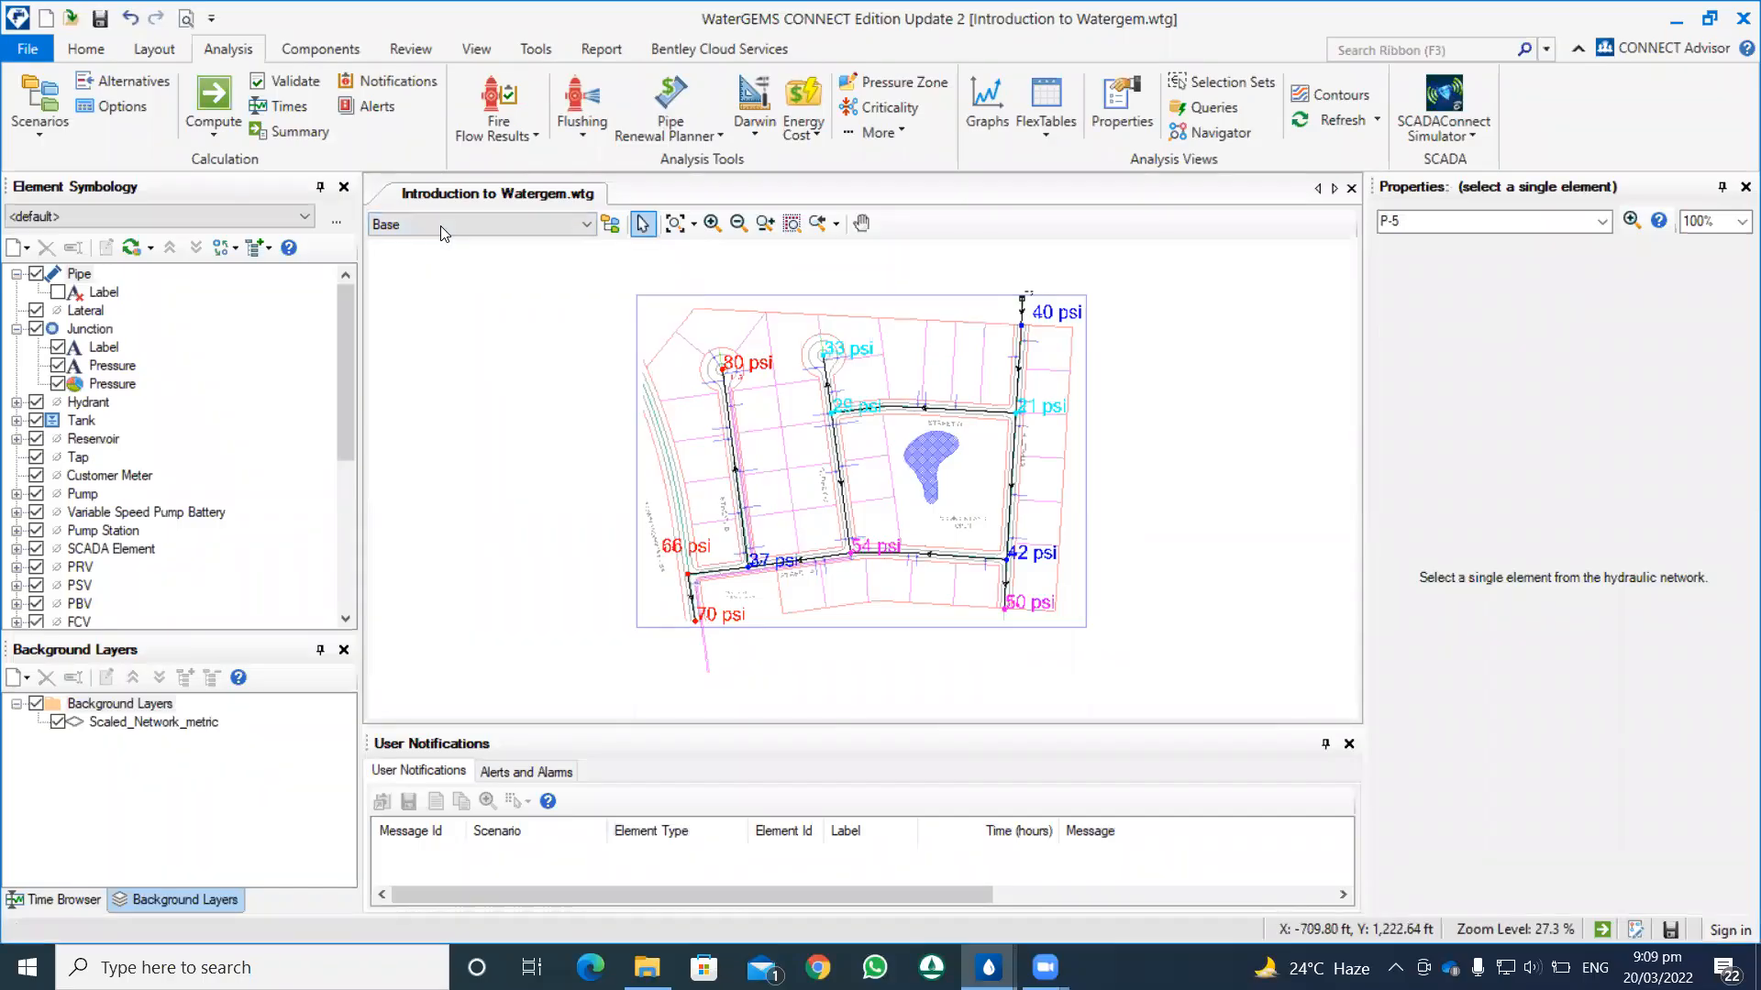
{"action": "left_click", "coordinate": [431, 227]}
{"action": "left_click", "coordinate": [410, 259]}
{"action": "left_click", "coordinate": [442, 225]}
{"action": "left_click", "coordinate": [429, 260]}
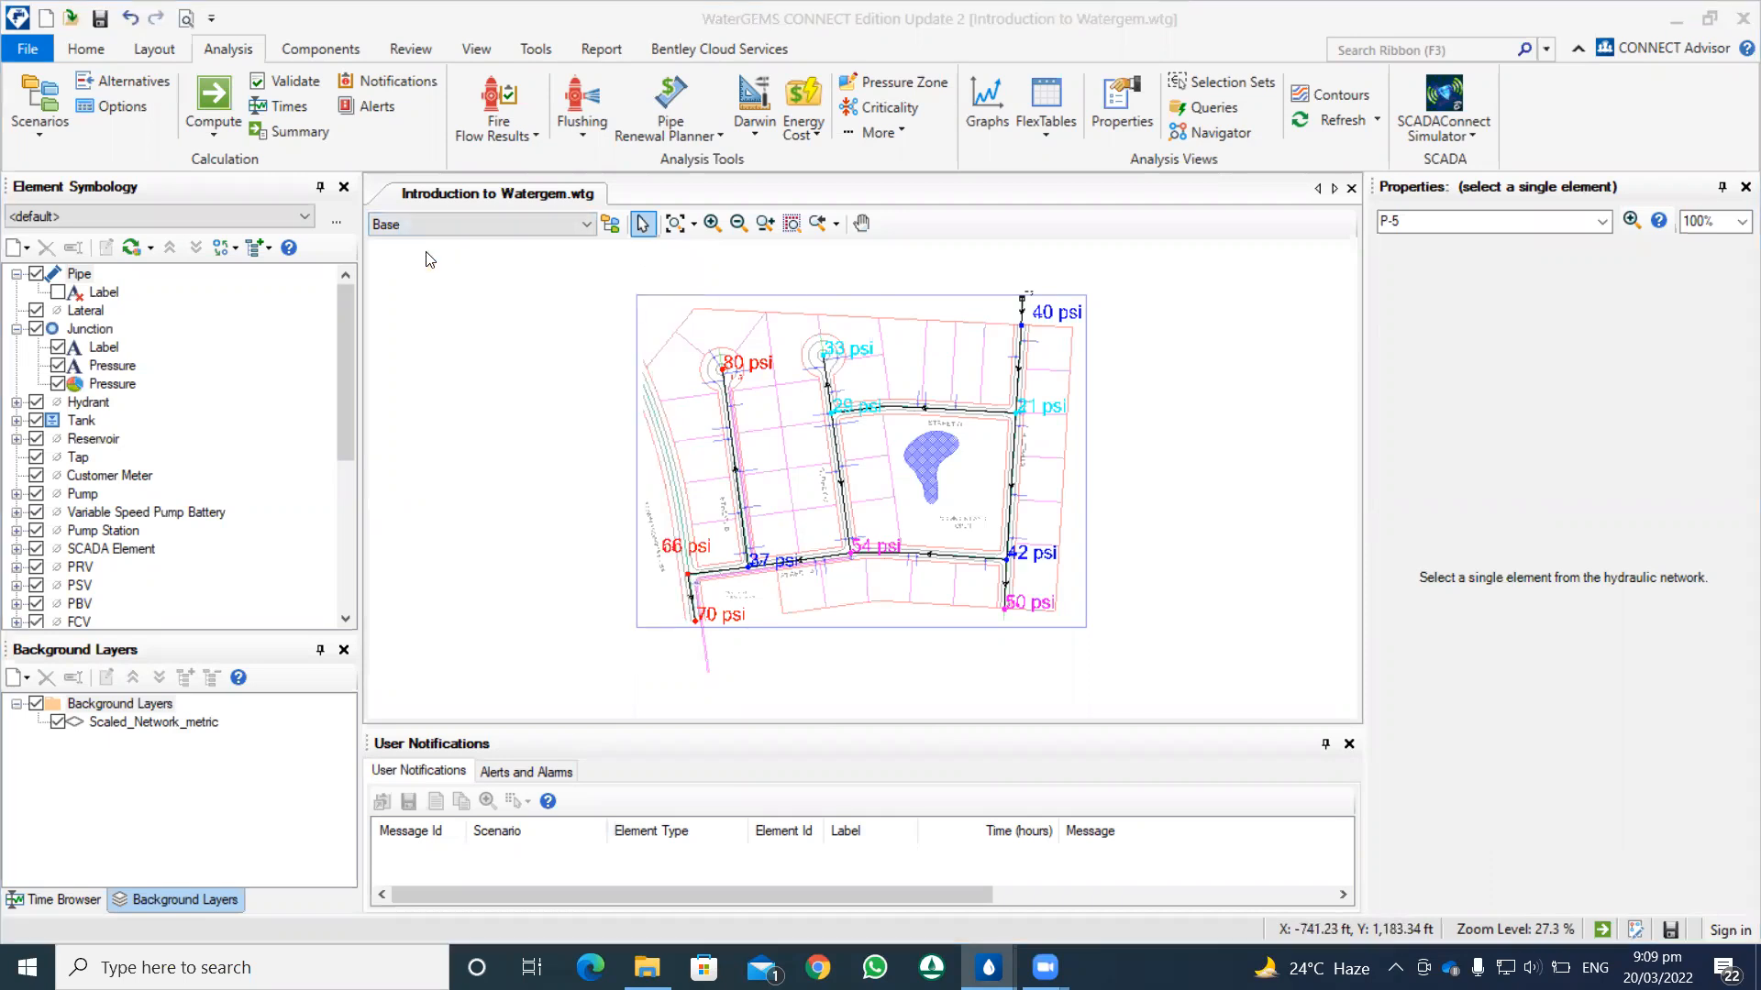
{"action": "left_click", "coordinate": [610, 224]}
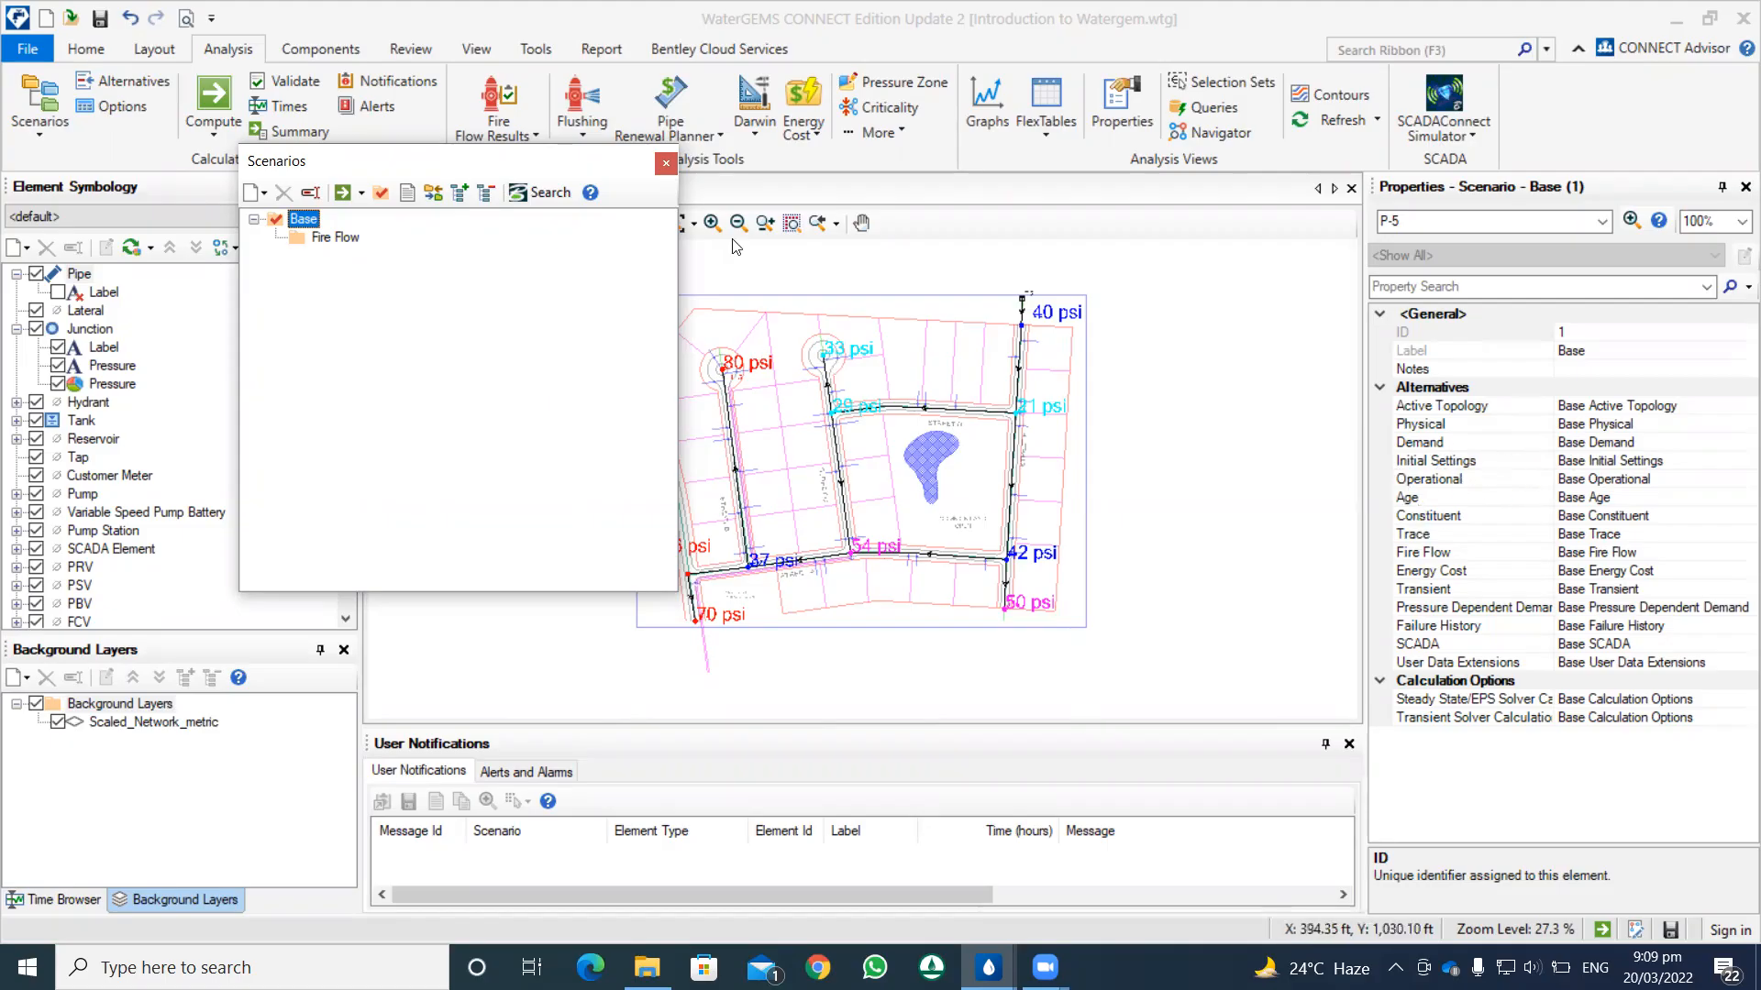
{"action": "left_click", "coordinate": [665, 163]}
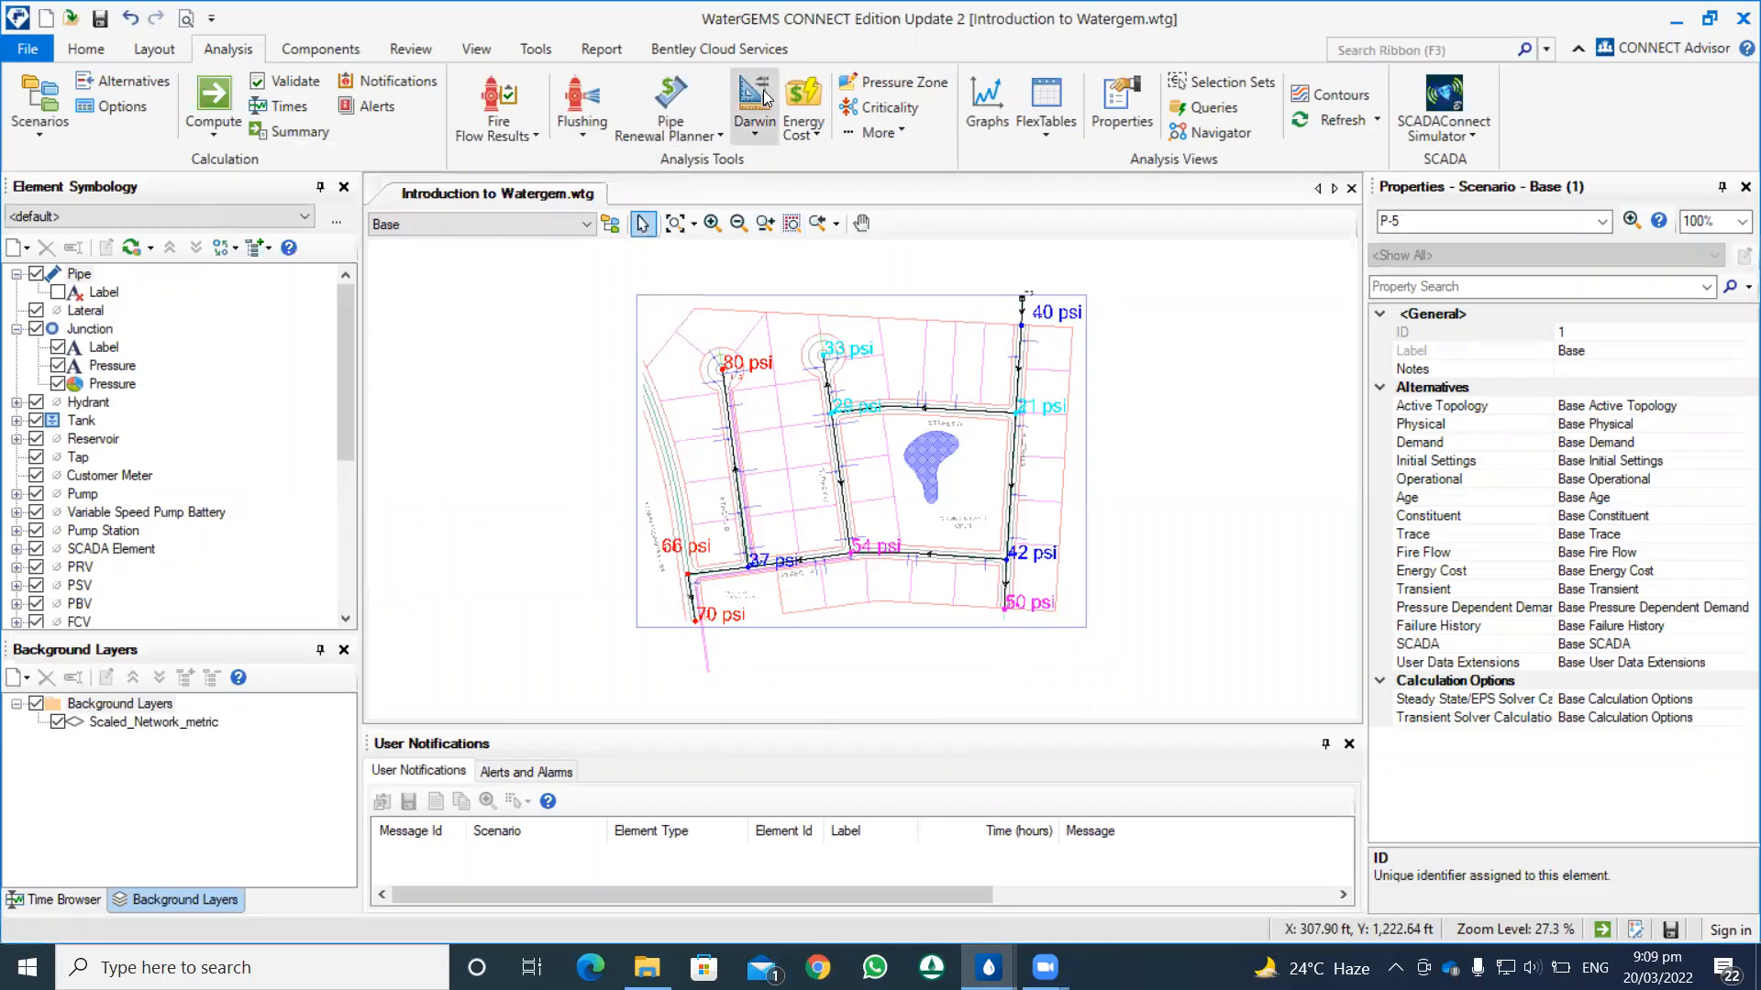
Step: Reopen Darwin Designer and set the Optimized Design event's demand multiplier to 1.5
{"action": "left_click", "coordinate": [752, 142]}
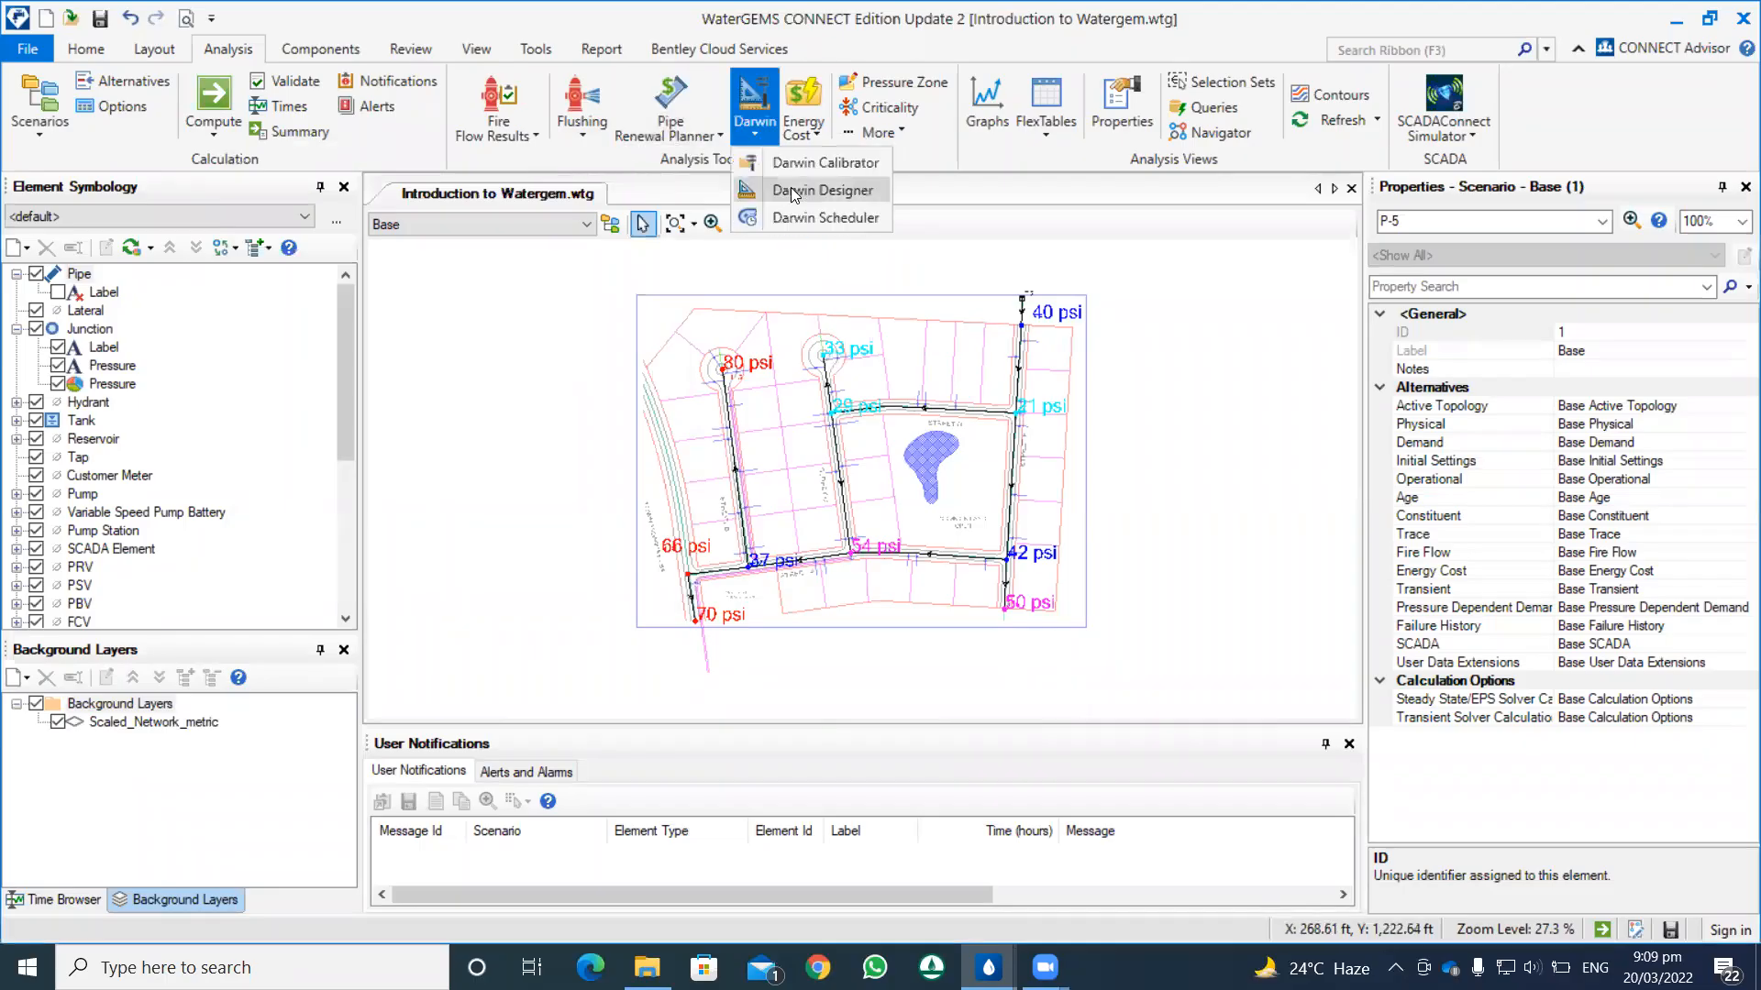
{"action": "left_click", "coordinate": [808, 189]}
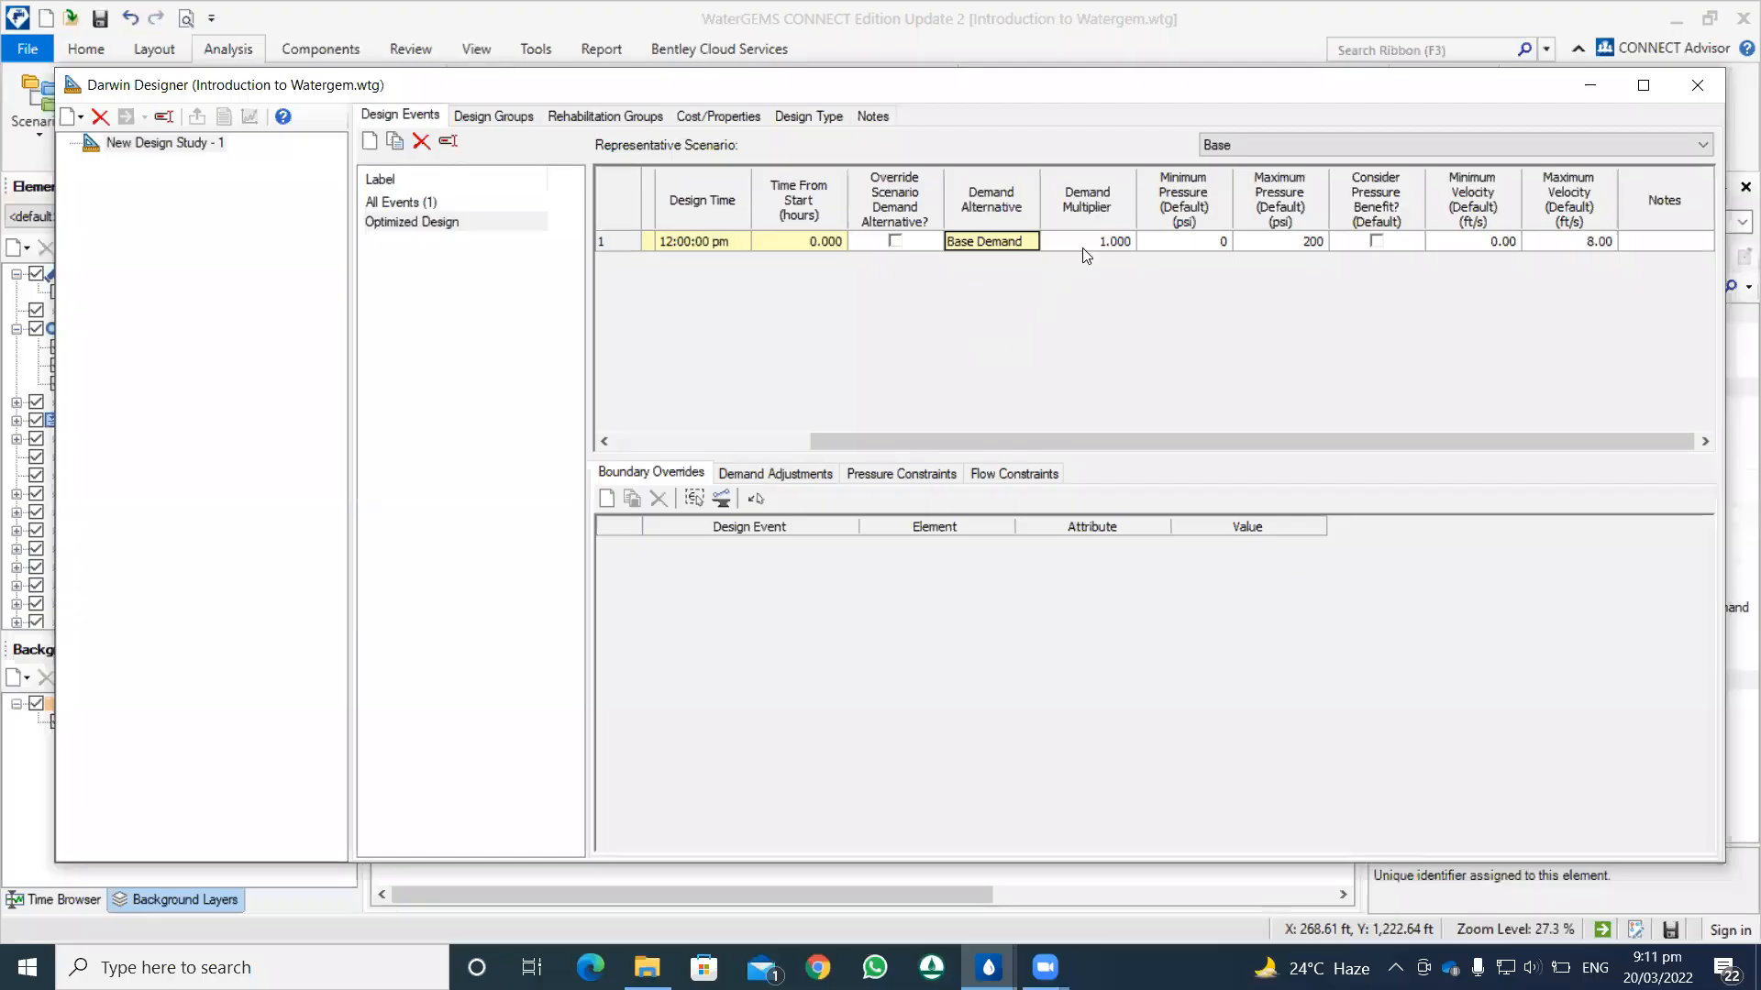
{"action": "left_click", "coordinate": [1115, 243]}
{"action": "left_click", "coordinate": [1115, 243]}
{"action": "double_click", "coordinate": [1117, 243]}
{"action": "type", "text": "5"}
{"action": "left_click", "coordinate": [1141, 242]}
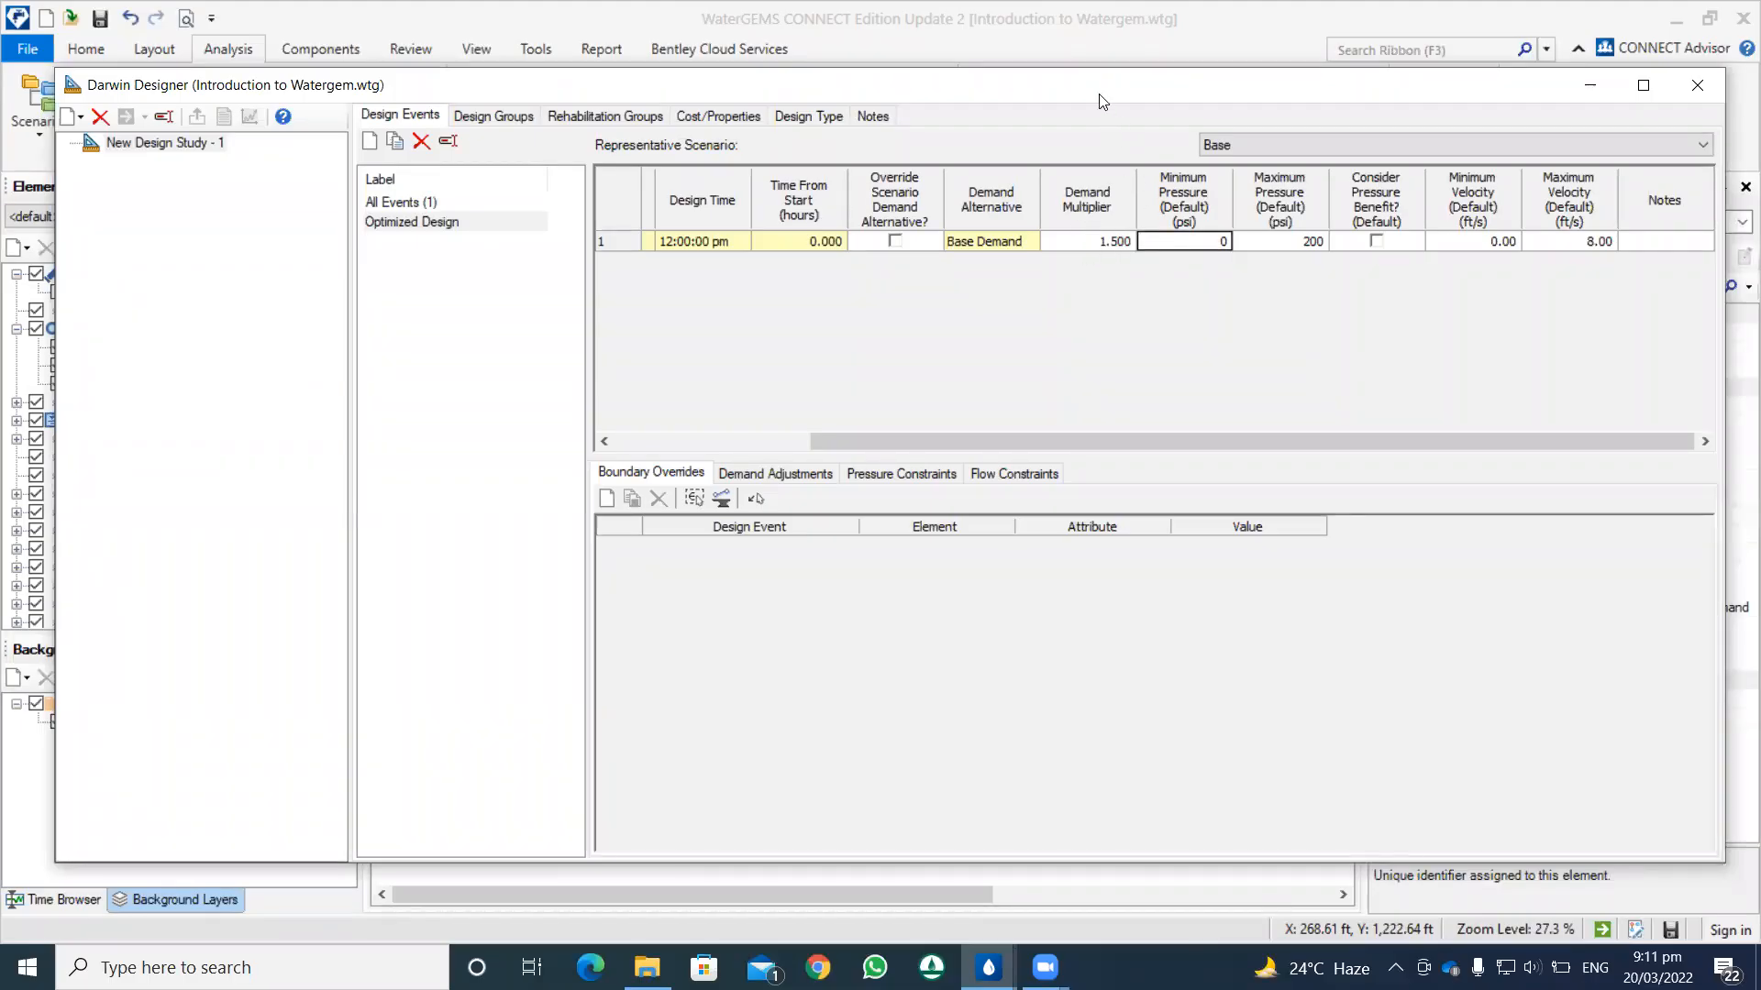
Step: Set the design event's default minimum pressure to 20 psi and default maximum pressure to 80 psi
{"action": "left_click_drag", "start_coordinate": [1095, 92], "coordinate": [1031, 85]}
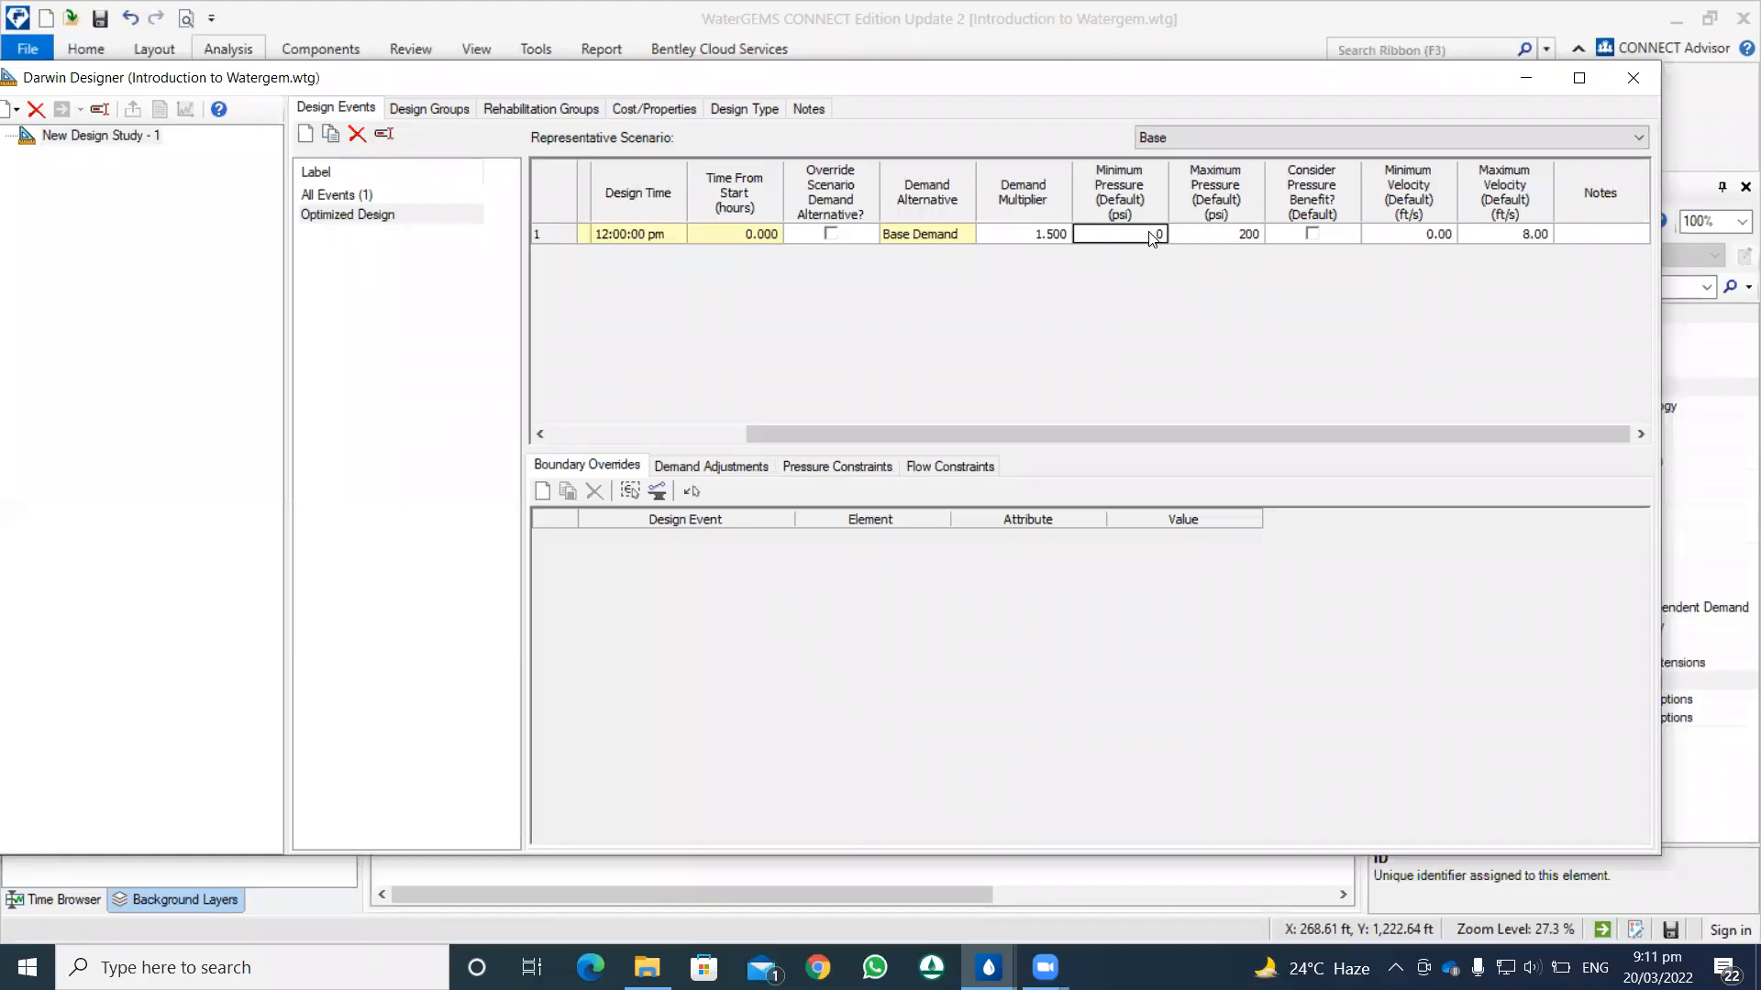
{"action": "type", "text": "20"}
{"action": "left_click", "coordinate": [1222, 236]}
{"action": "type", "text": "80"}
{"action": "left_click", "coordinate": [1387, 241]}
{"action": "left_click", "coordinate": [1387, 240]}
Step: Examine the junction pressures across the network drawing and return to the Darwin Designer design event
{"action": "left_click", "coordinate": [1526, 80]}
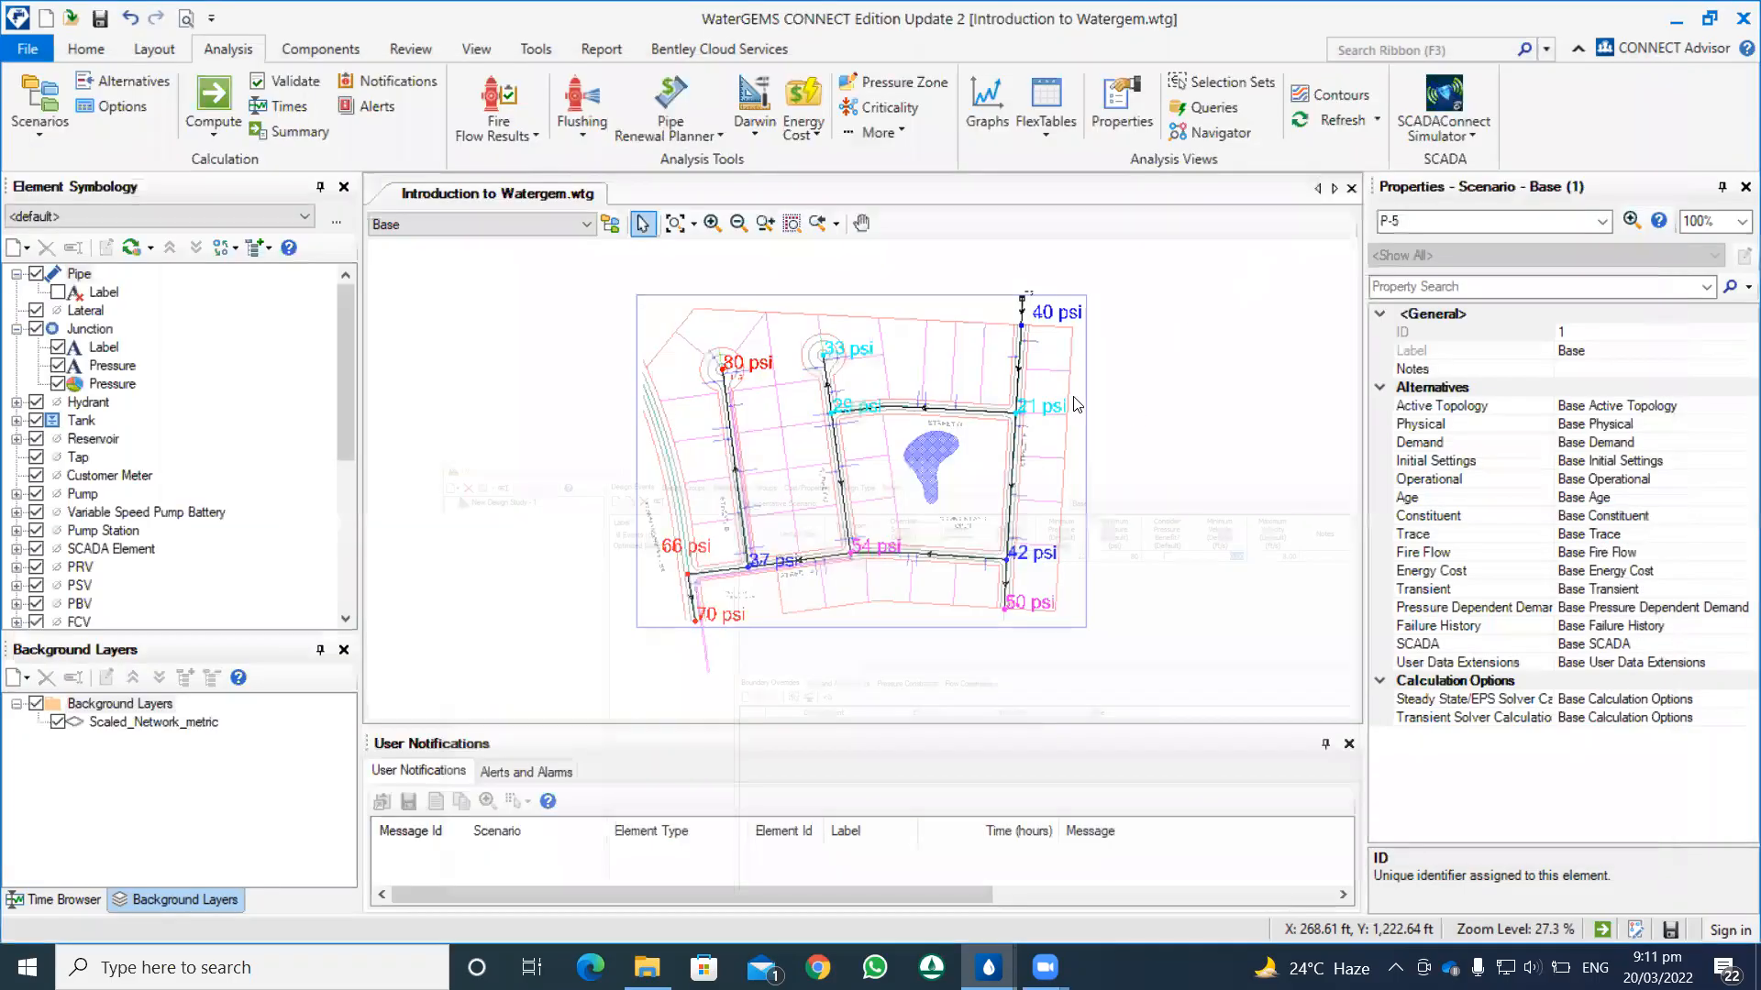
{"action": "scroll", "coordinate": [1029, 412], "scroll_direction": "up", "scroll_amount": 2}
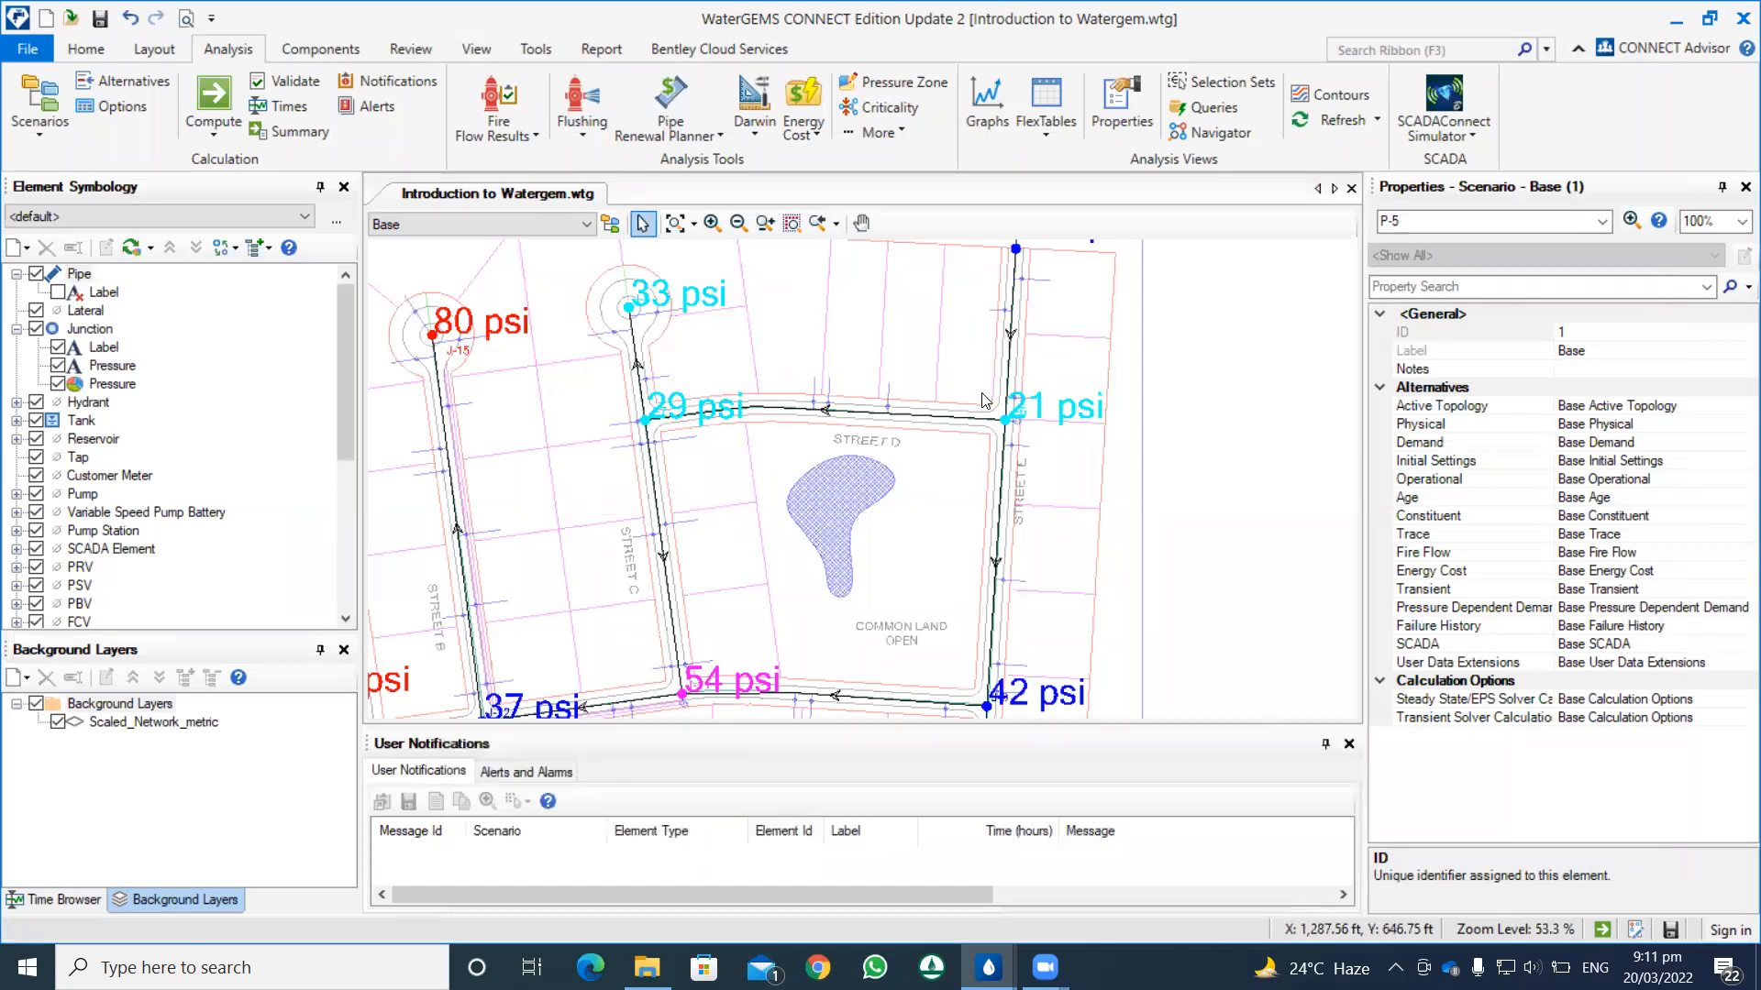
{"action": "scroll", "coordinate": [649, 417], "scroll_direction": "down", "scroll_amount": 1}
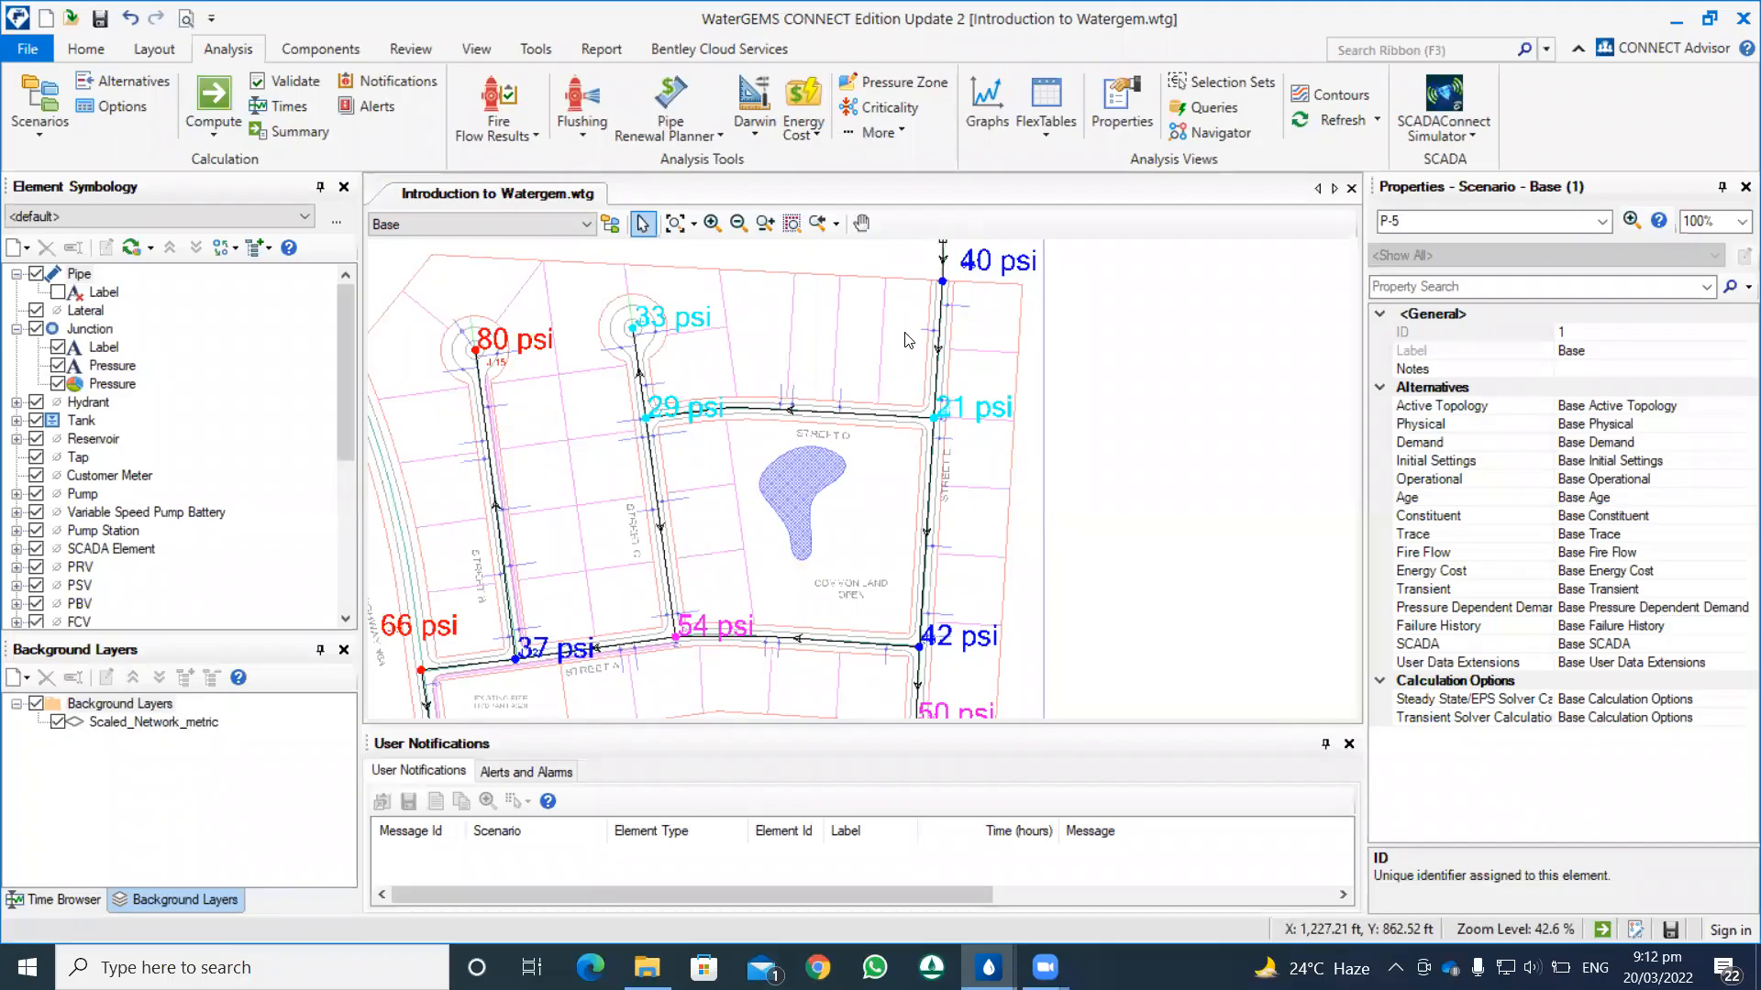
{"action": "scroll", "coordinate": [939, 346], "scroll_direction": "up", "scroll_amount": 2}
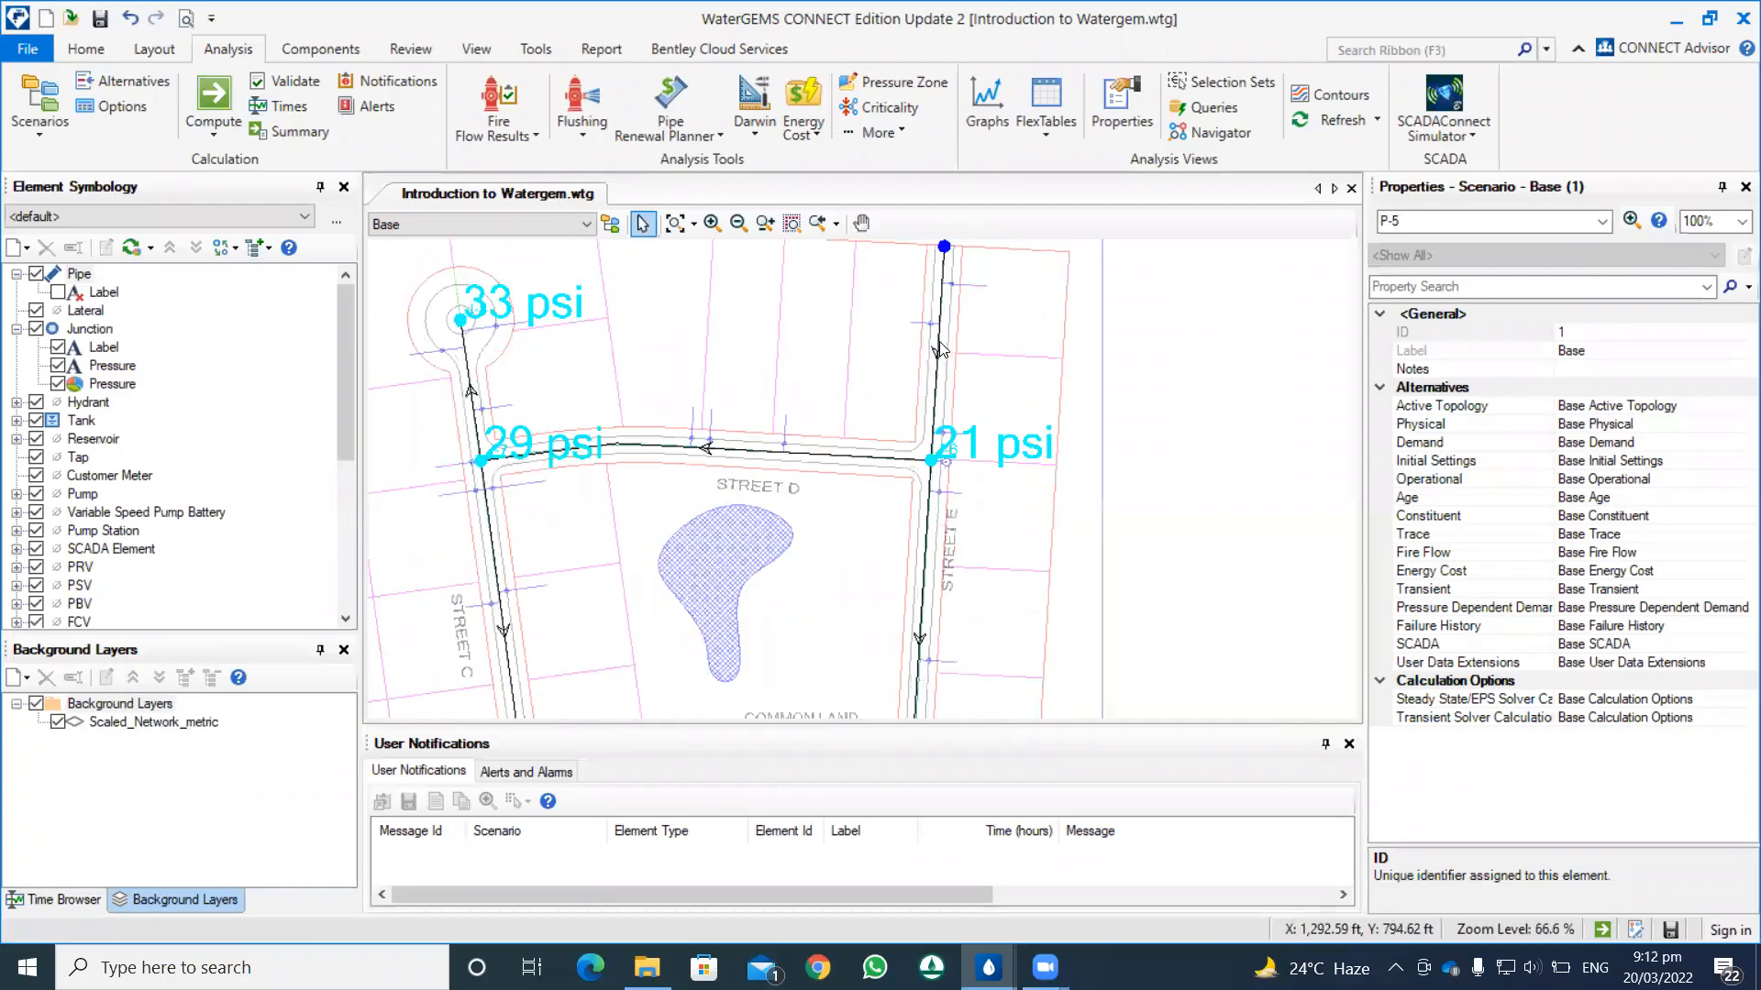
{"action": "scroll", "coordinate": [939, 349], "scroll_direction": "down", "scroll_amount": 1}
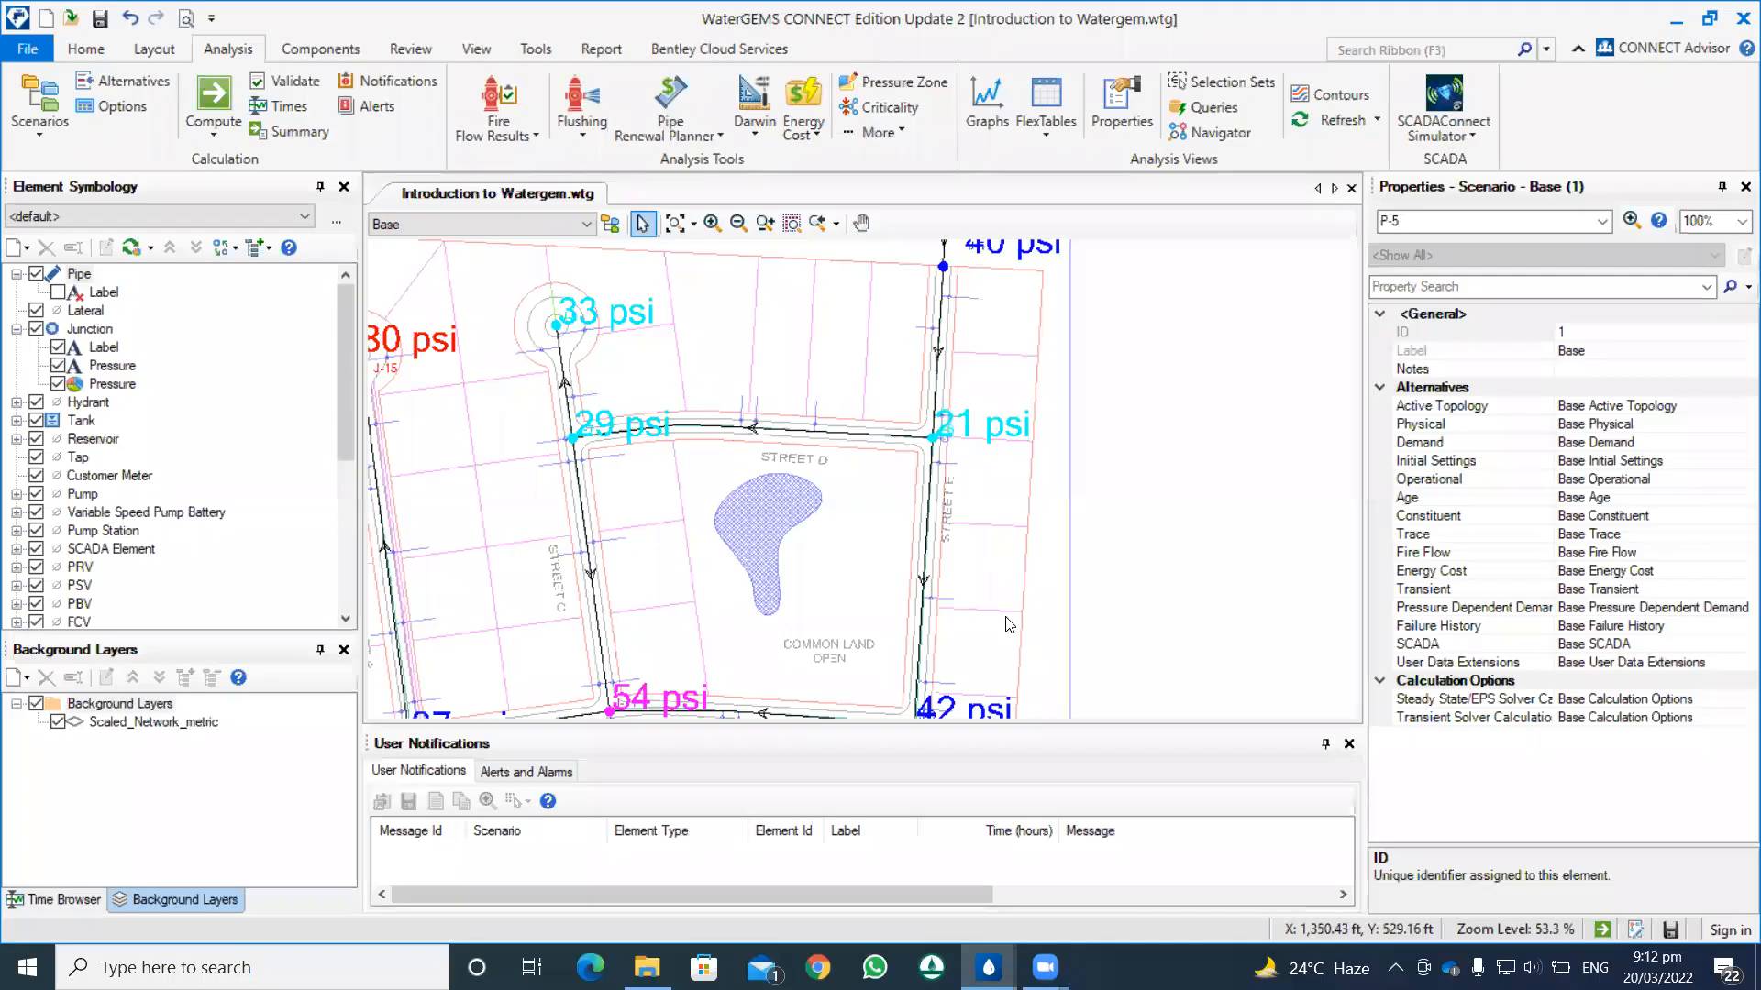
{"action": "scroll", "coordinate": [935, 472], "scroll_direction": "down", "scroll_amount": 2}
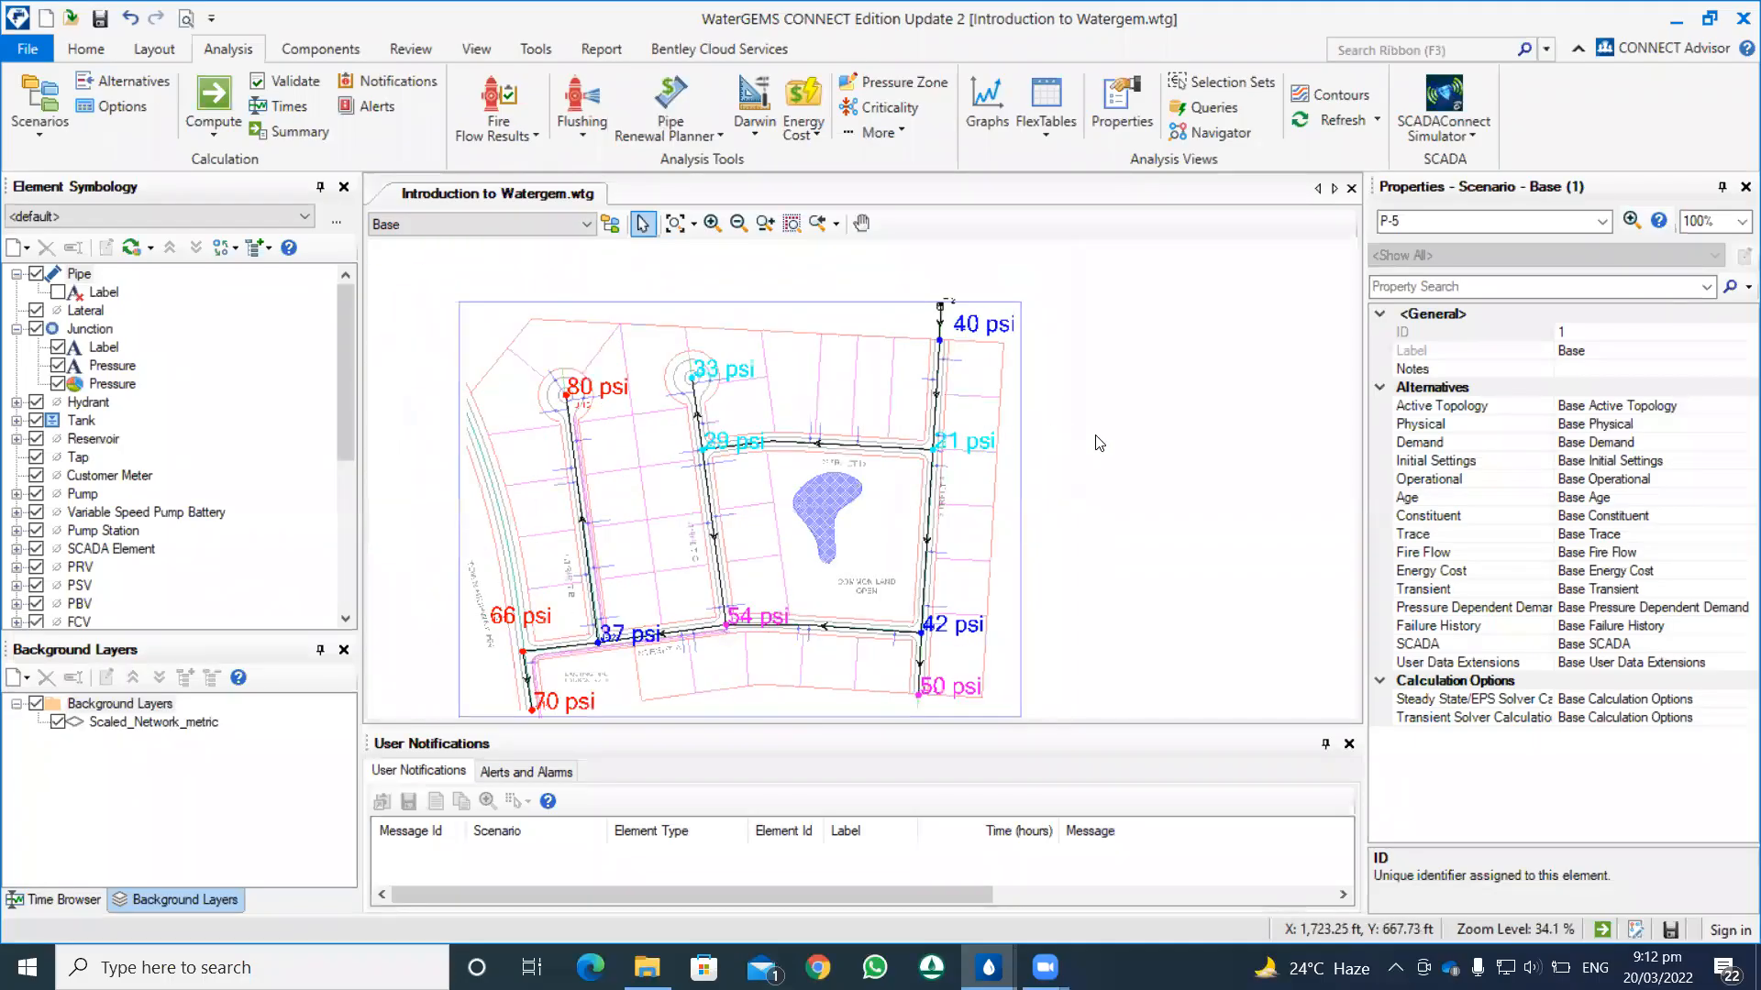
{"action": "left_click_drag", "start_coordinate": [1093, 422], "coordinate": [1120, 354]}
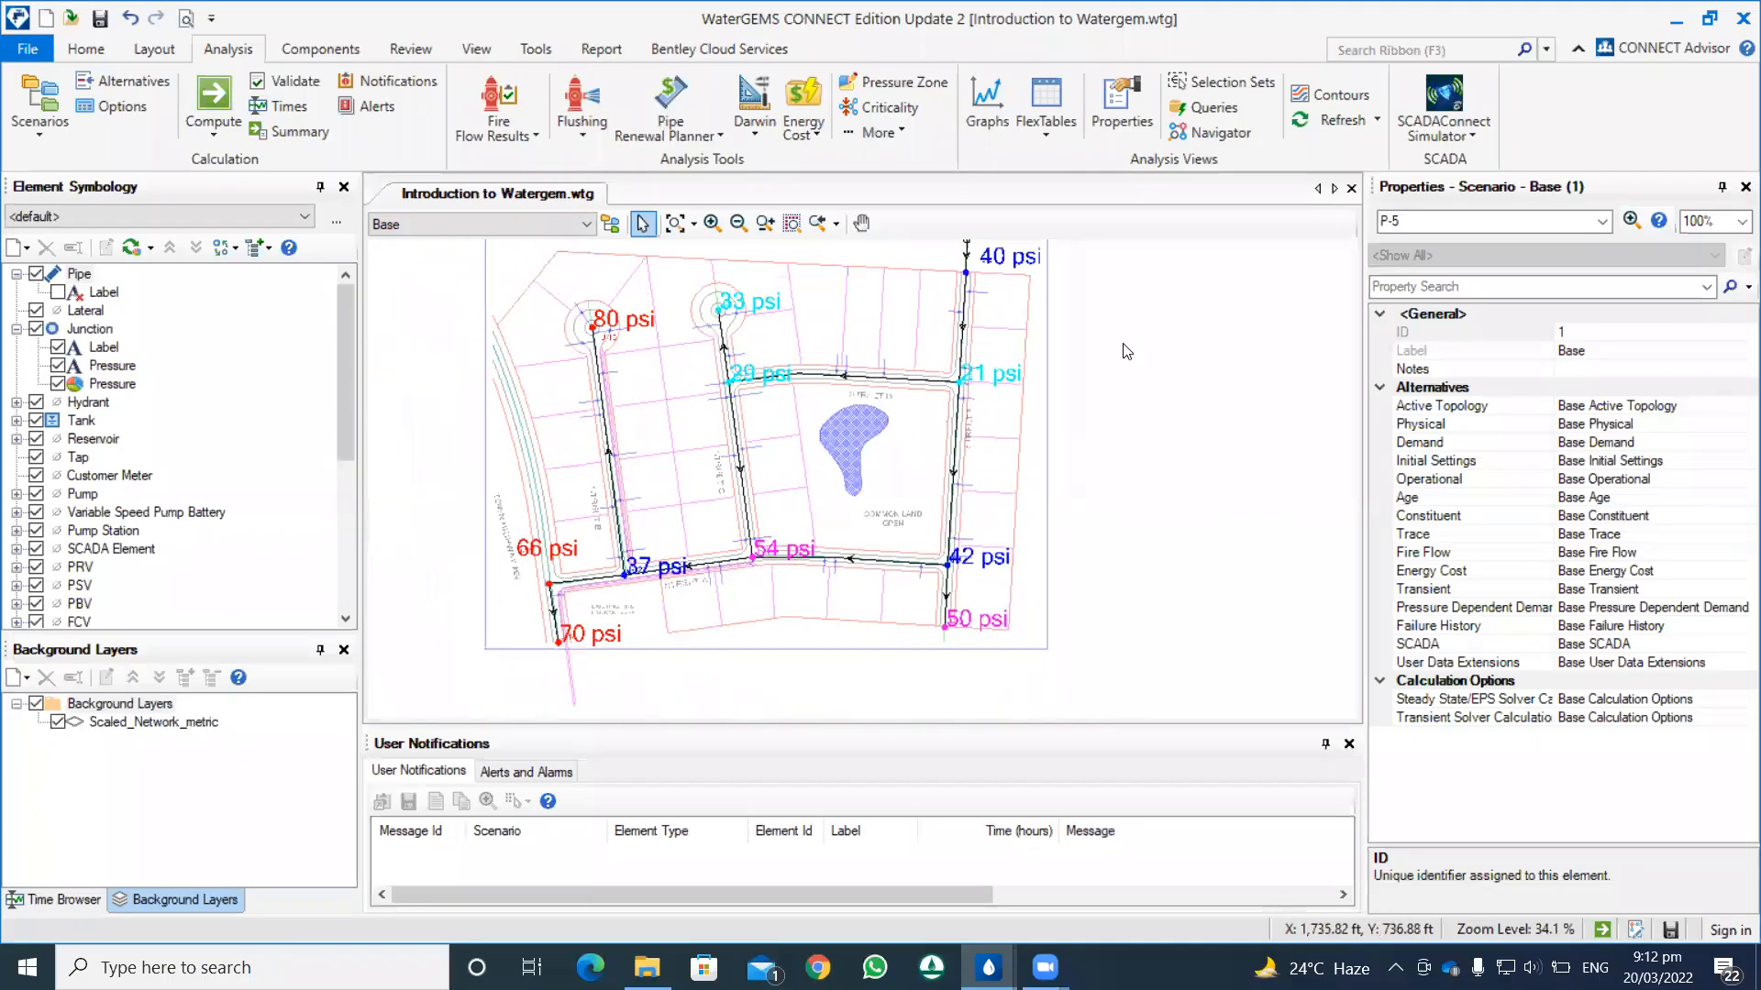
{"action": "left_click", "coordinate": [989, 968]}
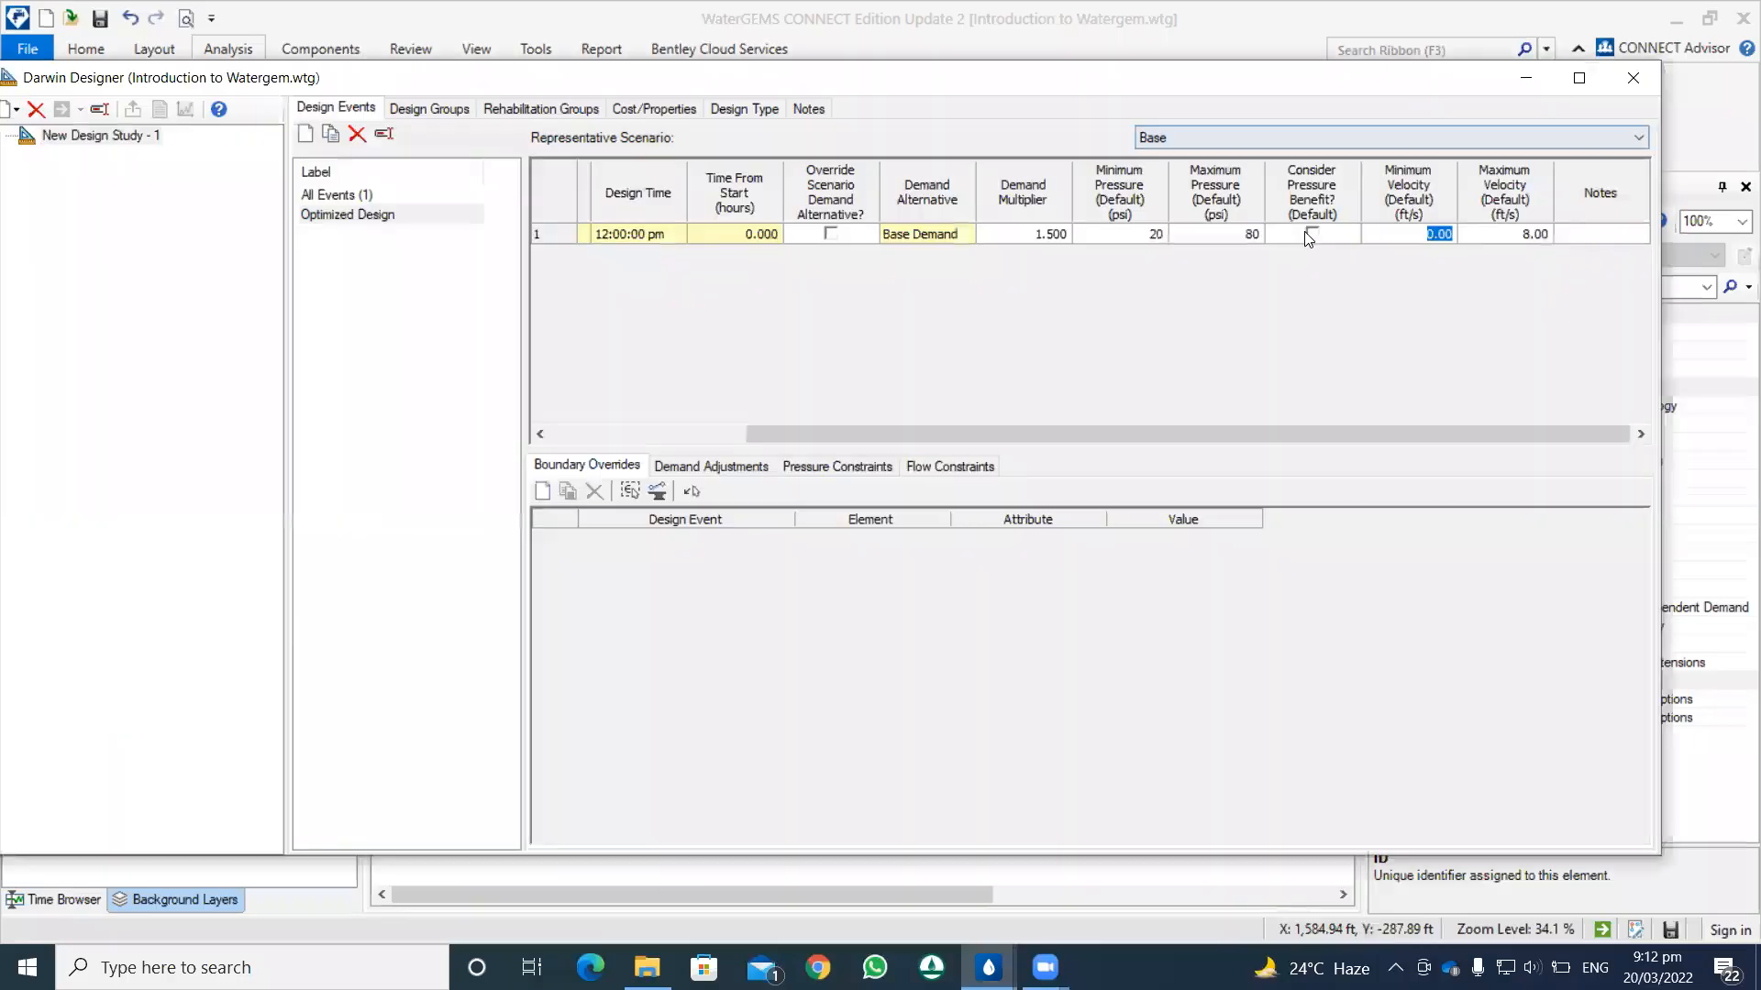
{"action": "left_click", "coordinate": [1312, 239]}
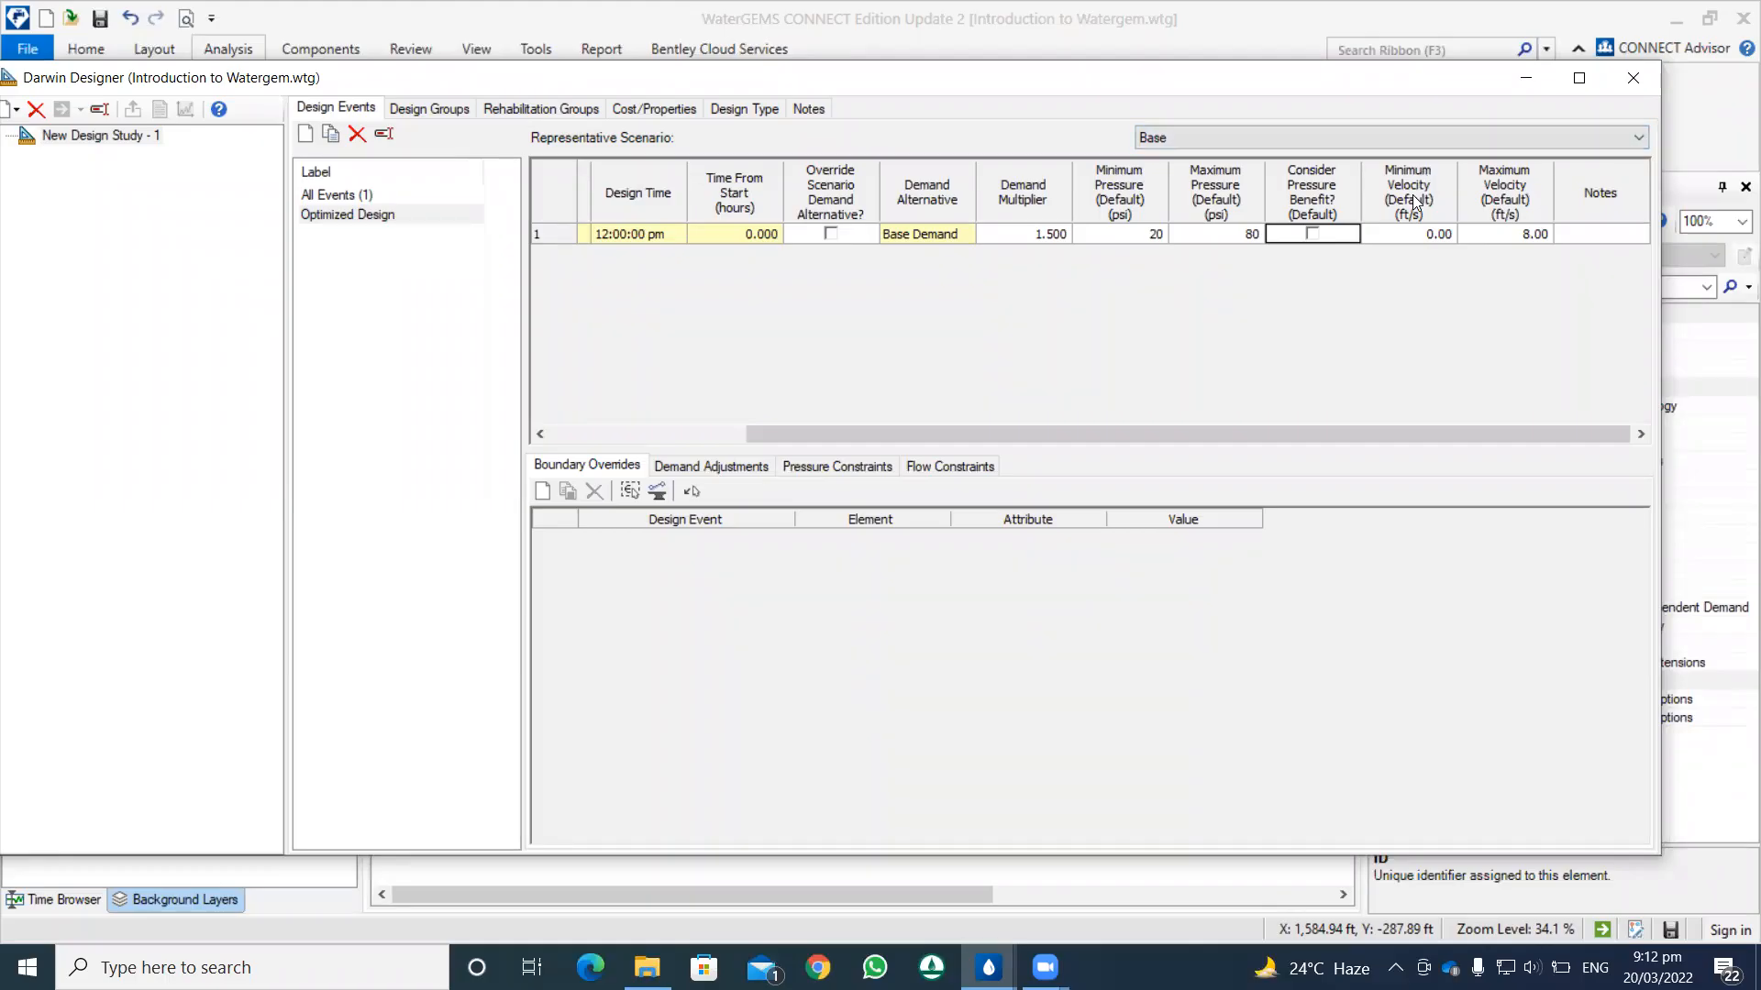
Step: Set the design event's default minimum velocity to 0.5 ft/s and default maximum velocity to 3 ft/s
{"action": "left_click", "coordinate": [1472, 239]}
{"action": "left_click", "coordinate": [1474, 238]}
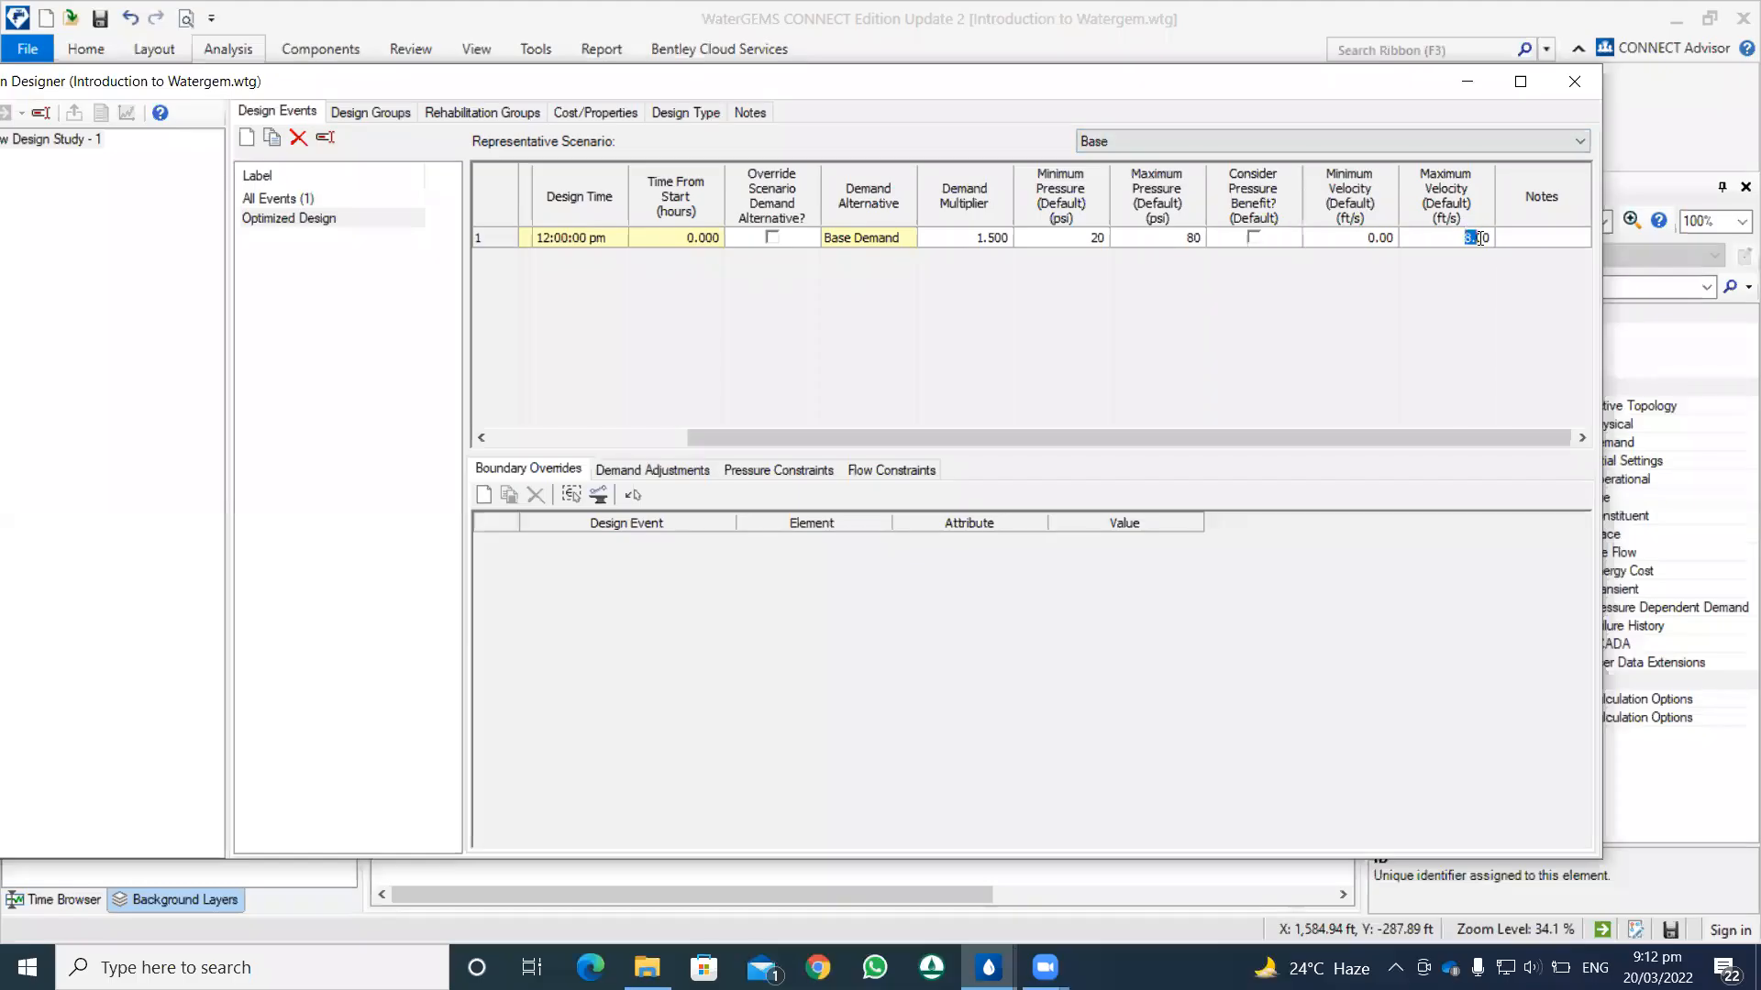
{"action": "left_click", "coordinate": [1383, 237]}
{"action": "left_click", "coordinate": [1383, 237]}
{"action": "key", "text": "BackSpace"}
{"action": "type", "text": ".5"}
{"action": "left_click", "coordinate": [1465, 237]}
{"action": "left_click", "coordinate": [1465, 238]}
{"action": "type", "text": "3"}
{"action": "left_click_drag", "start_coordinate": [807, 97], "coordinate": [907, 83]}
{"action": "left_click", "coordinate": [1164, 231]}
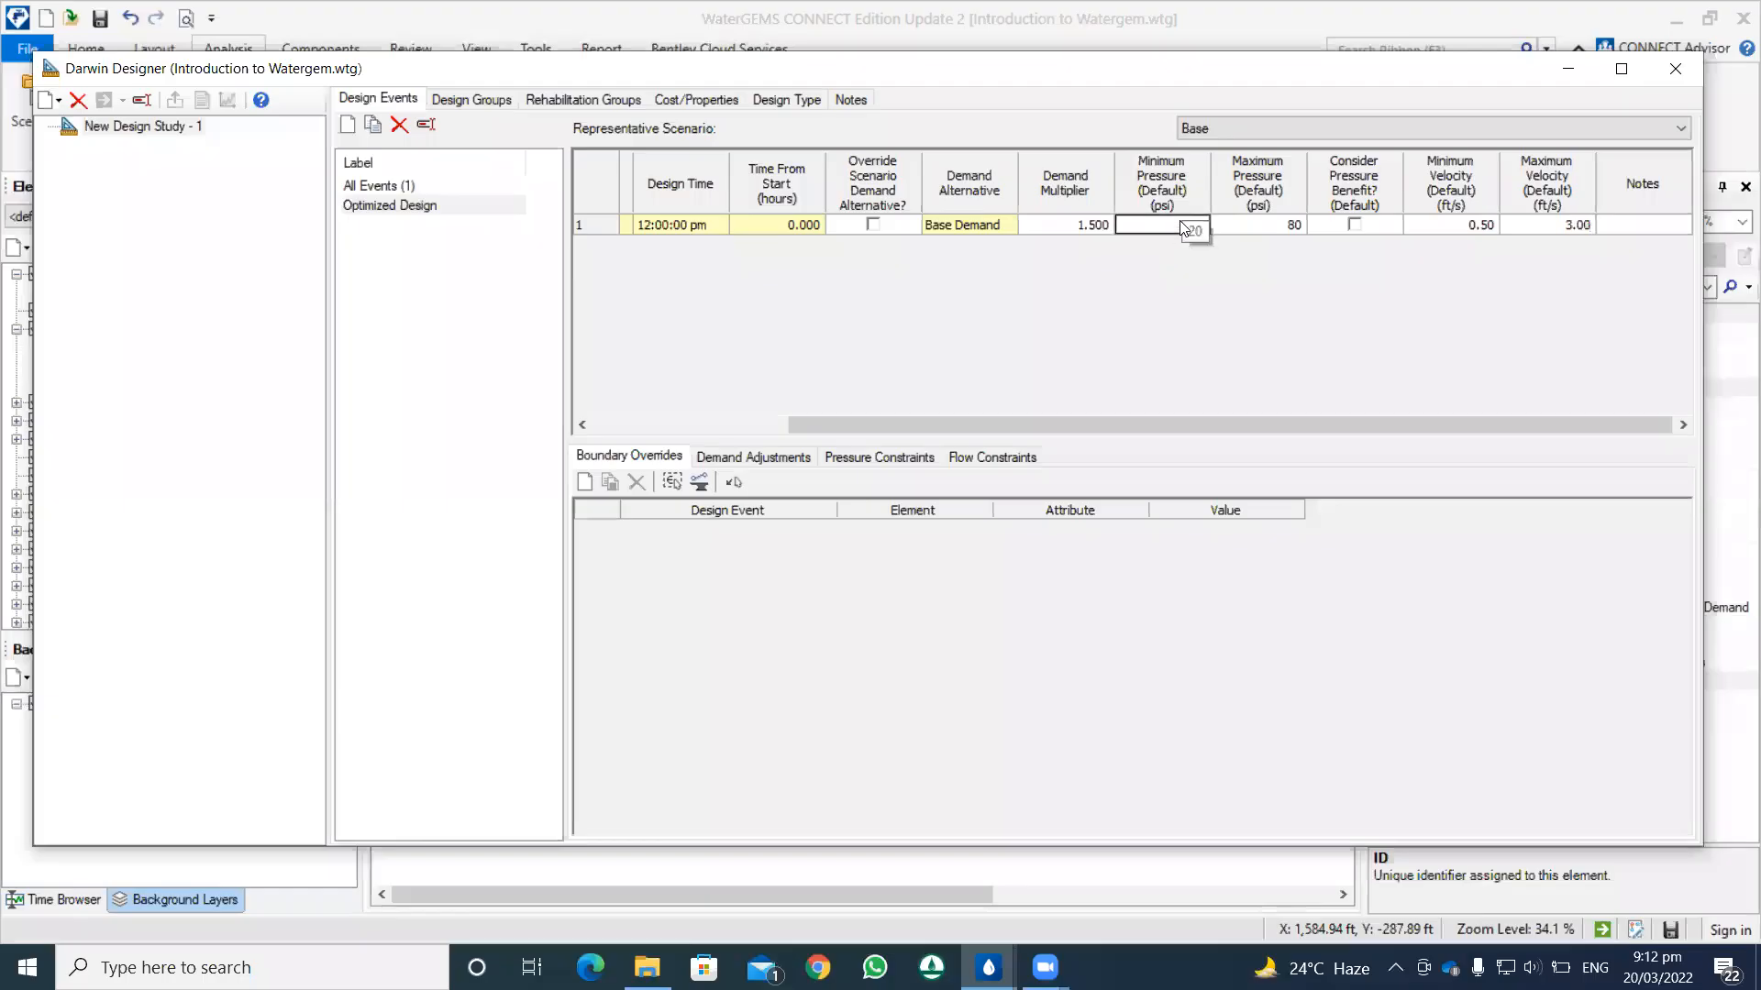
Step: Add a boundary override to the Optimized Design event for pipe P-16, picked from the network drawing
{"action": "left_click", "coordinate": [584, 481]}
{"action": "left_click", "coordinate": [975, 532]}
{"action": "left_click", "coordinate": [949, 531]}
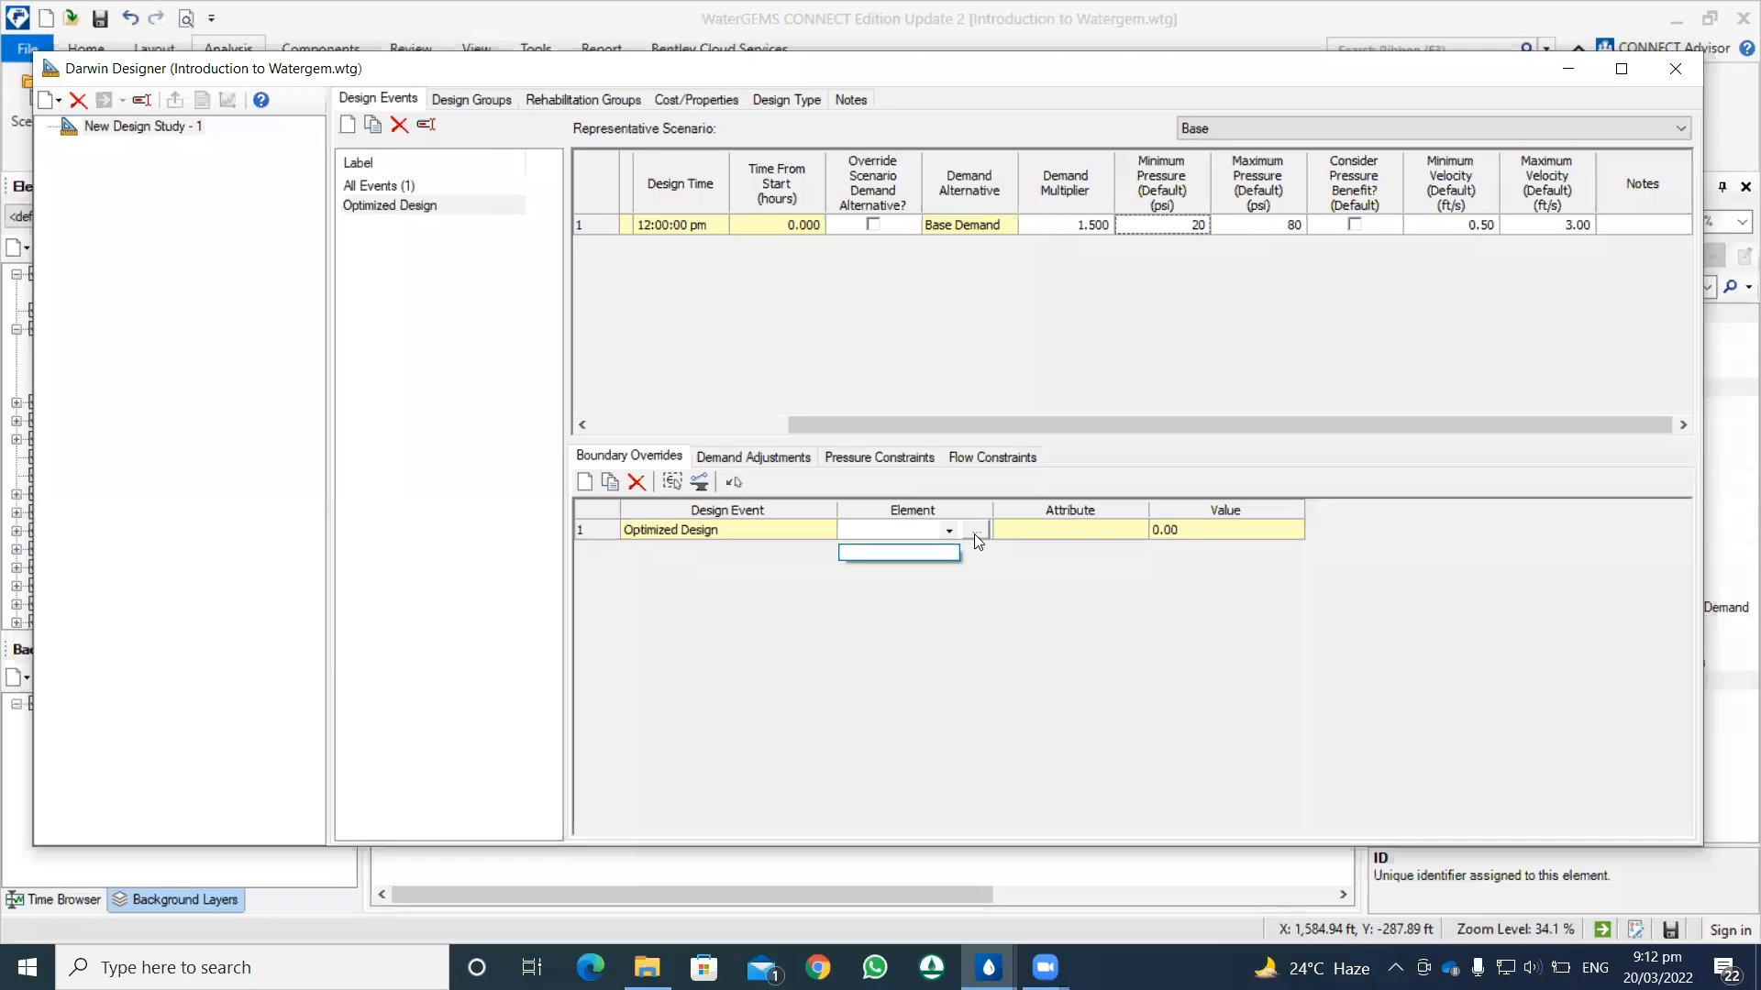
{"action": "left_click", "coordinate": [978, 533]}
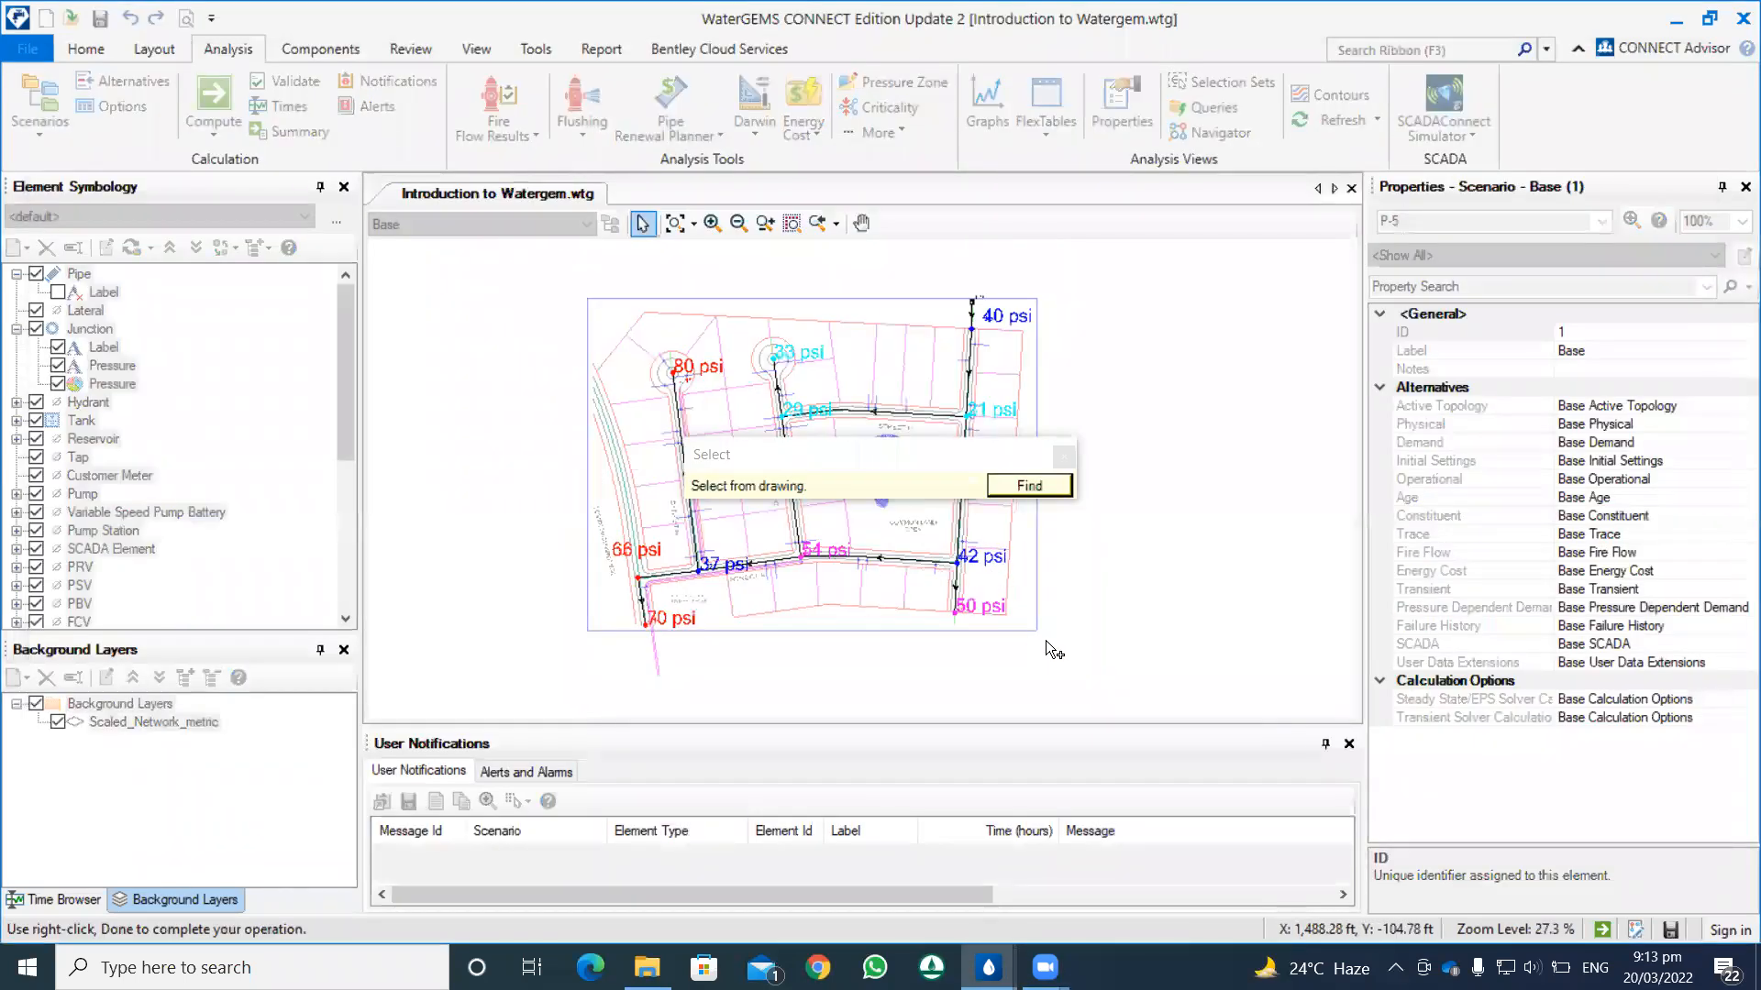
{"action": "left_click", "coordinate": [957, 594]}
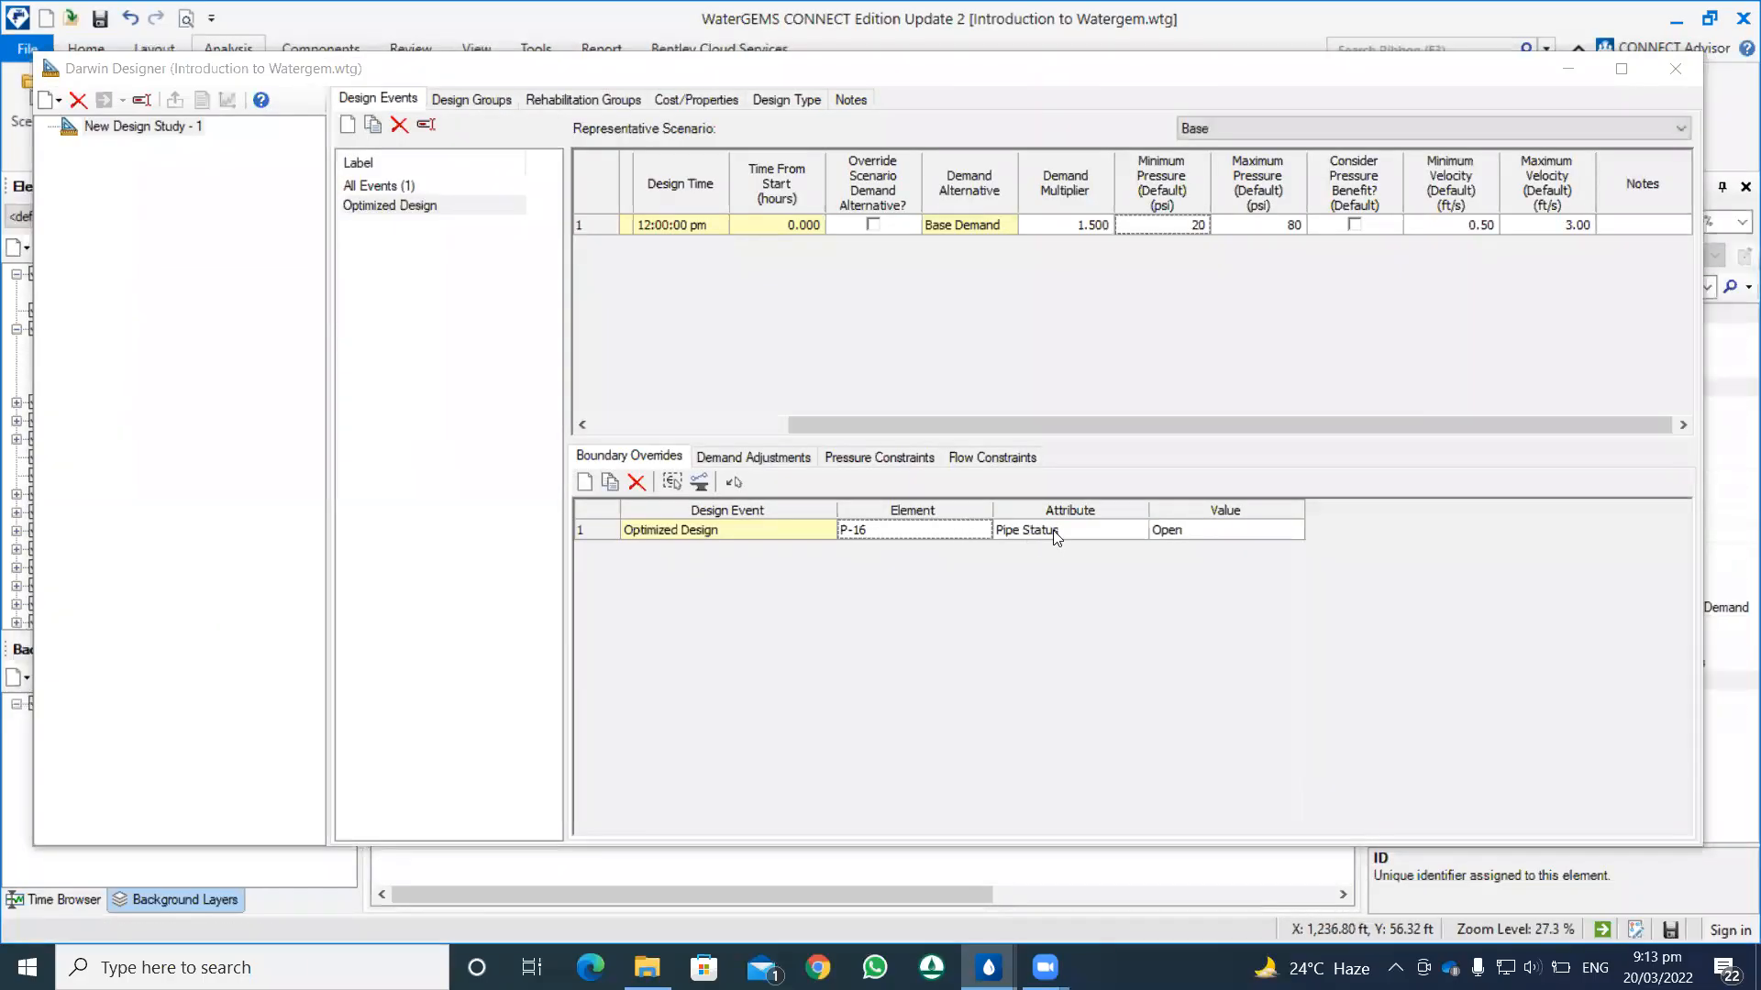
Step: Look through the attribute, value and element choices of the P-16 boundary override, and delete the override
{"action": "left_click", "coordinate": [1057, 535]}
{"action": "left_click", "coordinate": [1182, 532]}
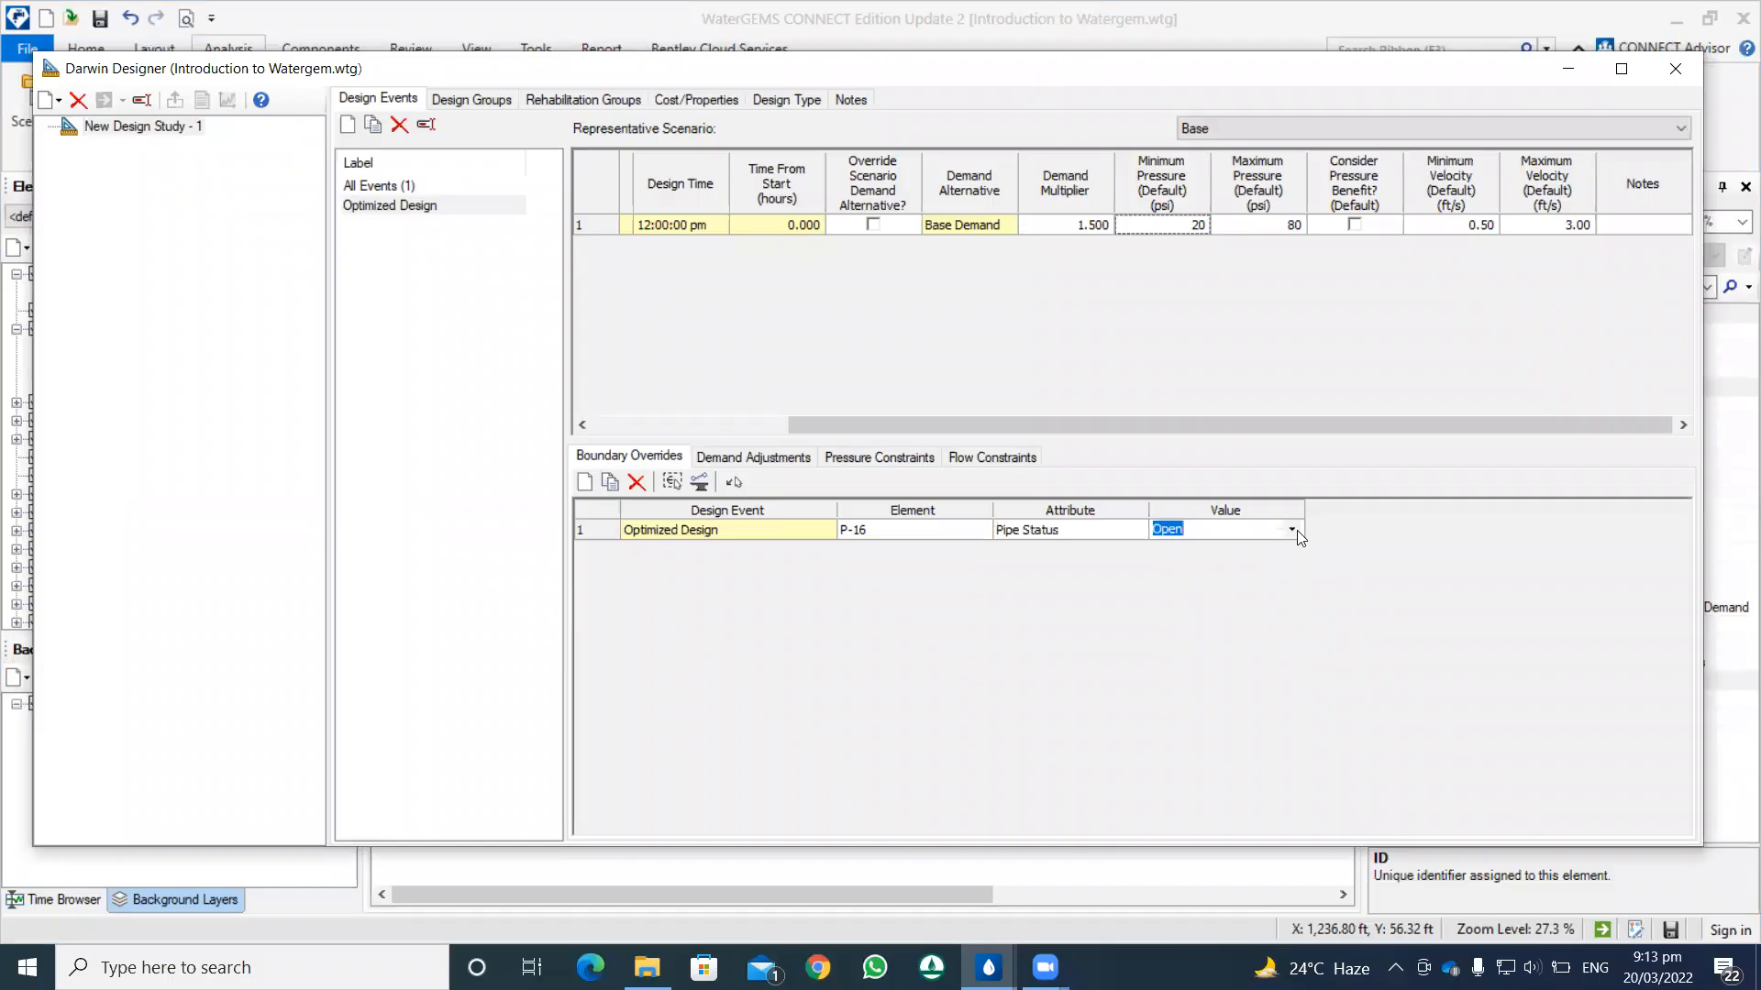
{"action": "left_click", "coordinate": [1293, 529]}
{"action": "left_click", "coordinate": [1291, 532]}
{"action": "left_click", "coordinate": [1076, 529]}
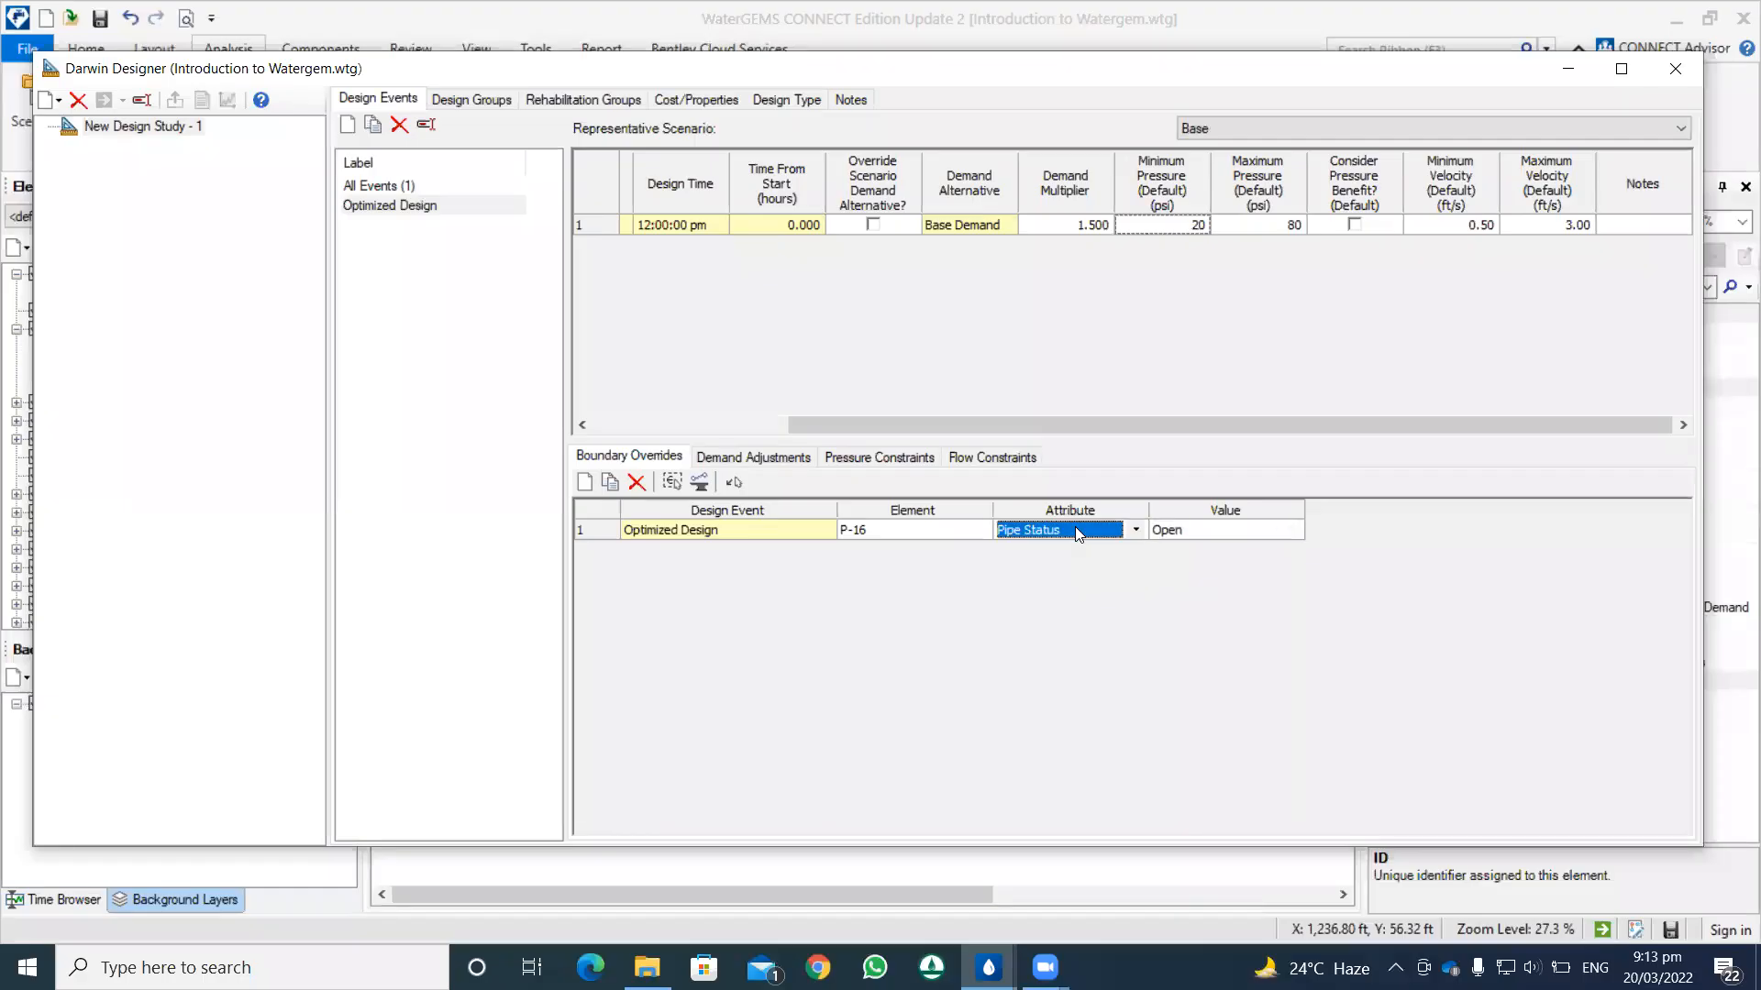
{"action": "left_click", "coordinate": [908, 530]}
{"action": "left_click", "coordinate": [949, 533]}
{"action": "left_click", "coordinate": [949, 533]}
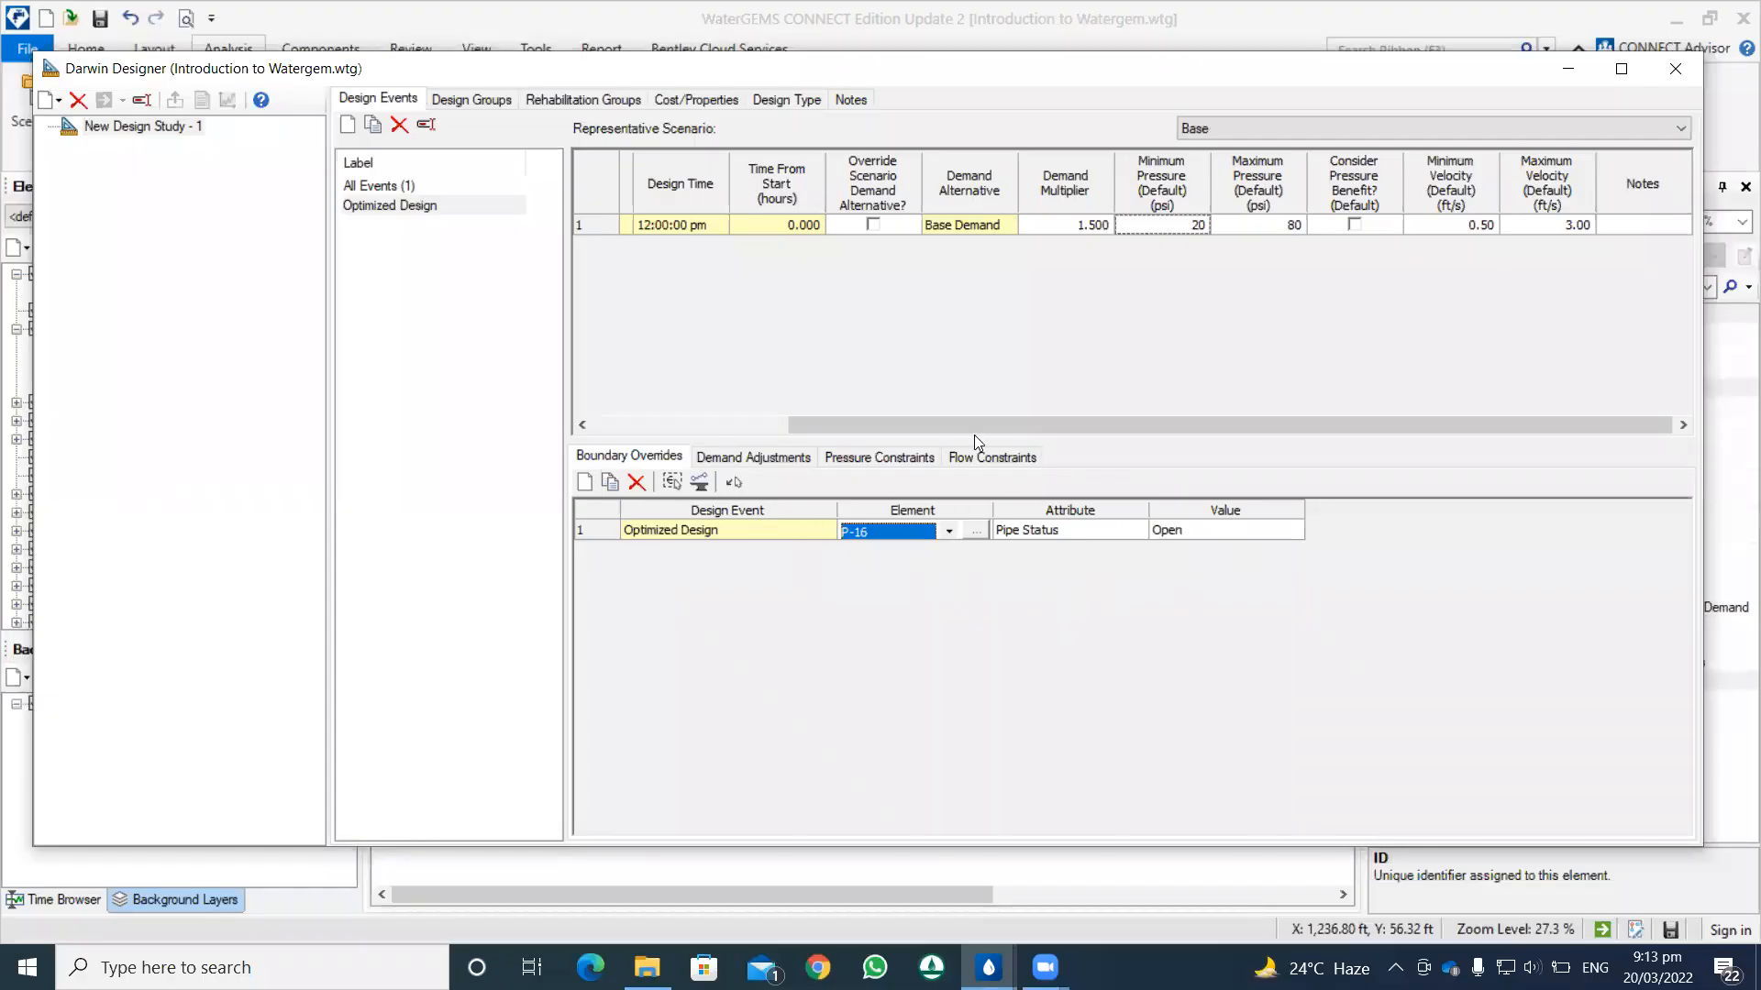
{"action": "left_click", "coordinate": [638, 483]}
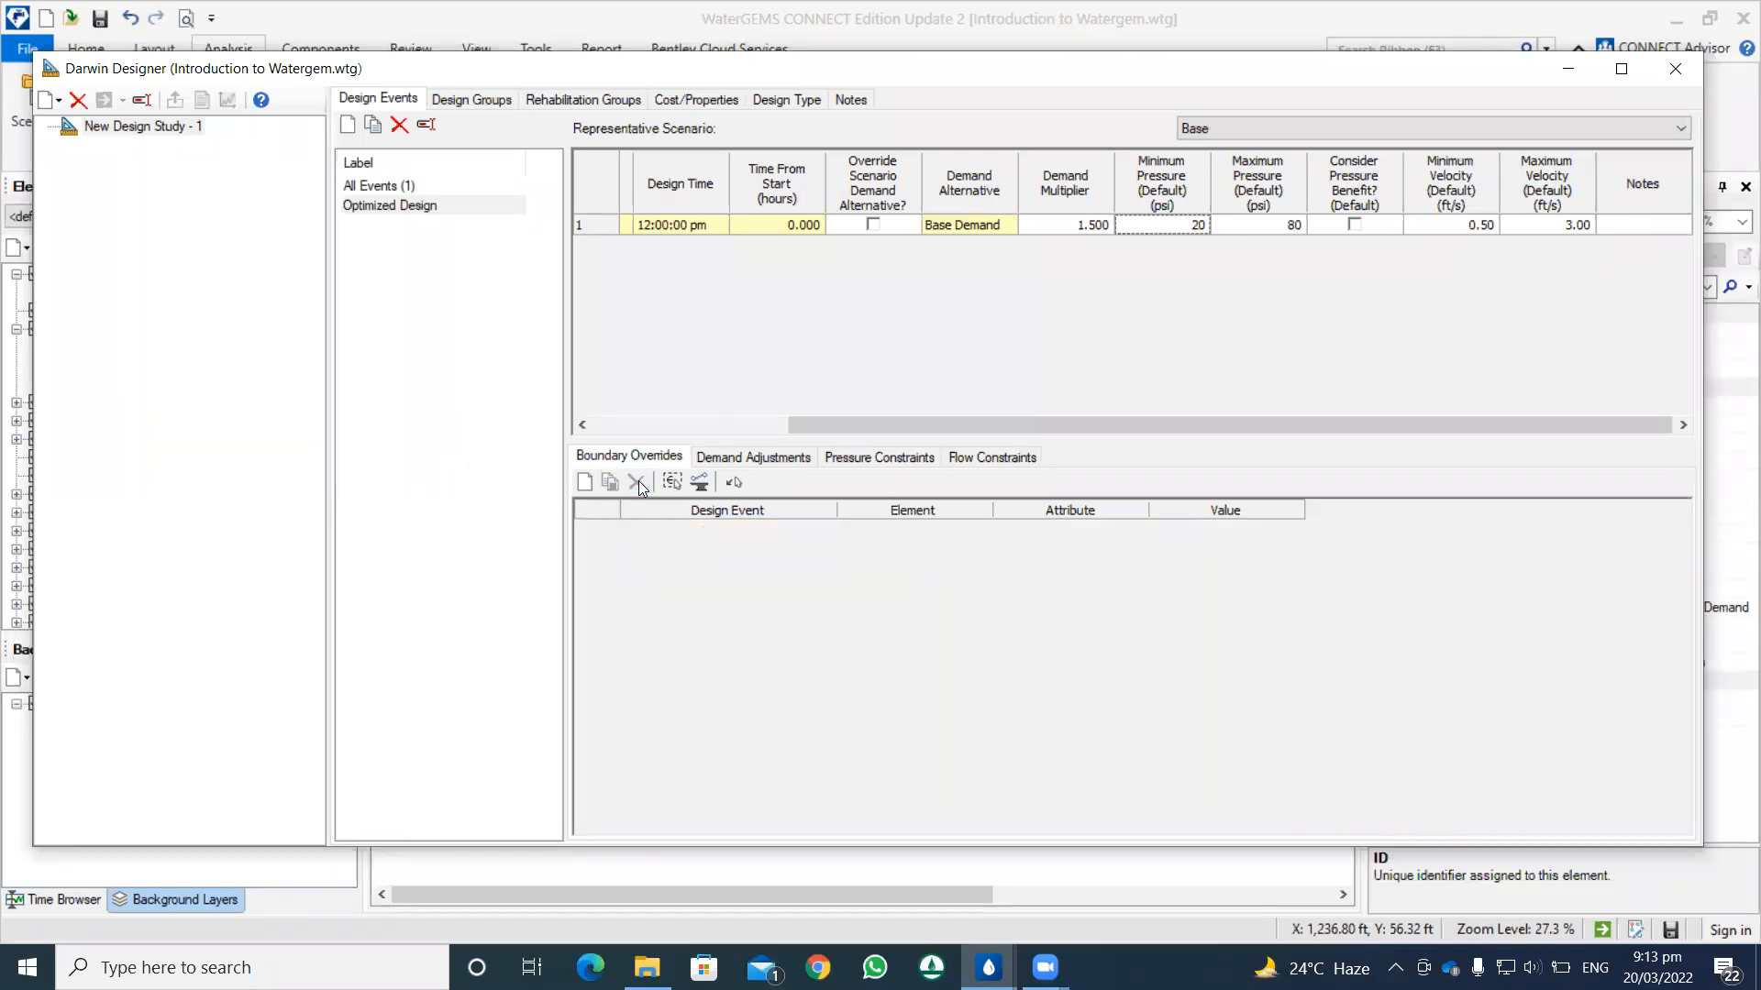
Step: View the Optimized Design event's demand adjustments, check the network drawing, and return to Darwin Designer
{"action": "left_click", "coordinate": [732, 459]}
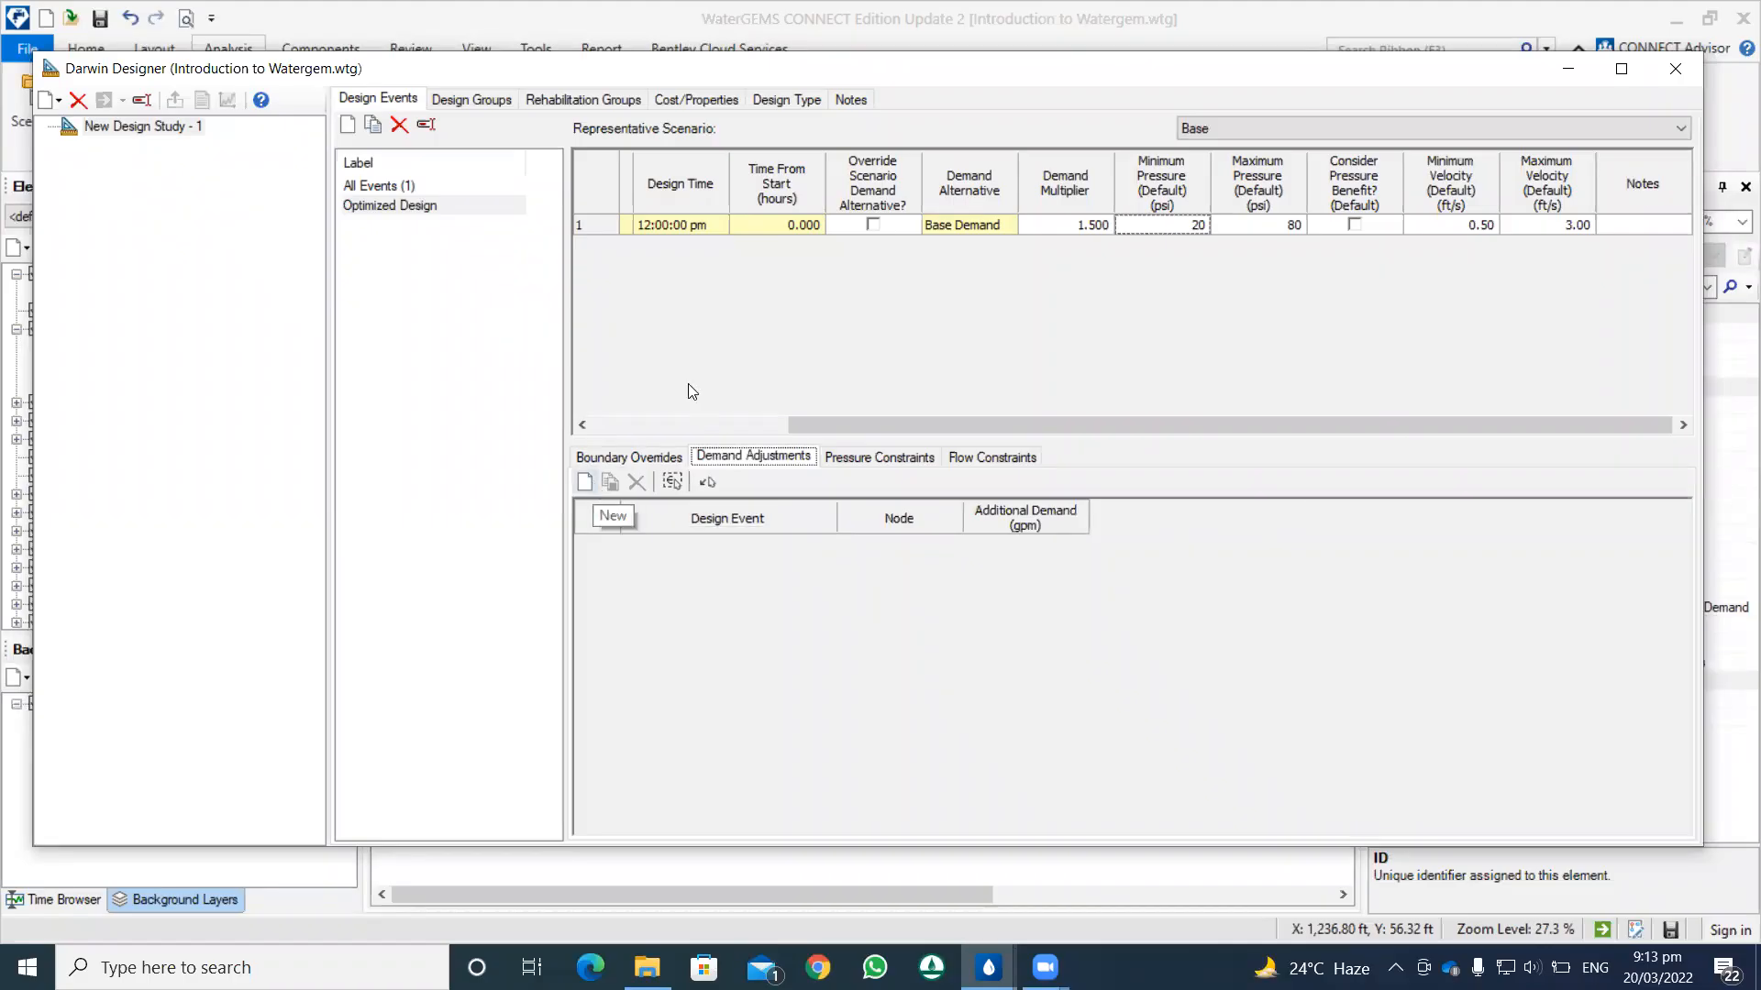
{"action": "left_click", "coordinate": [1573, 69]}
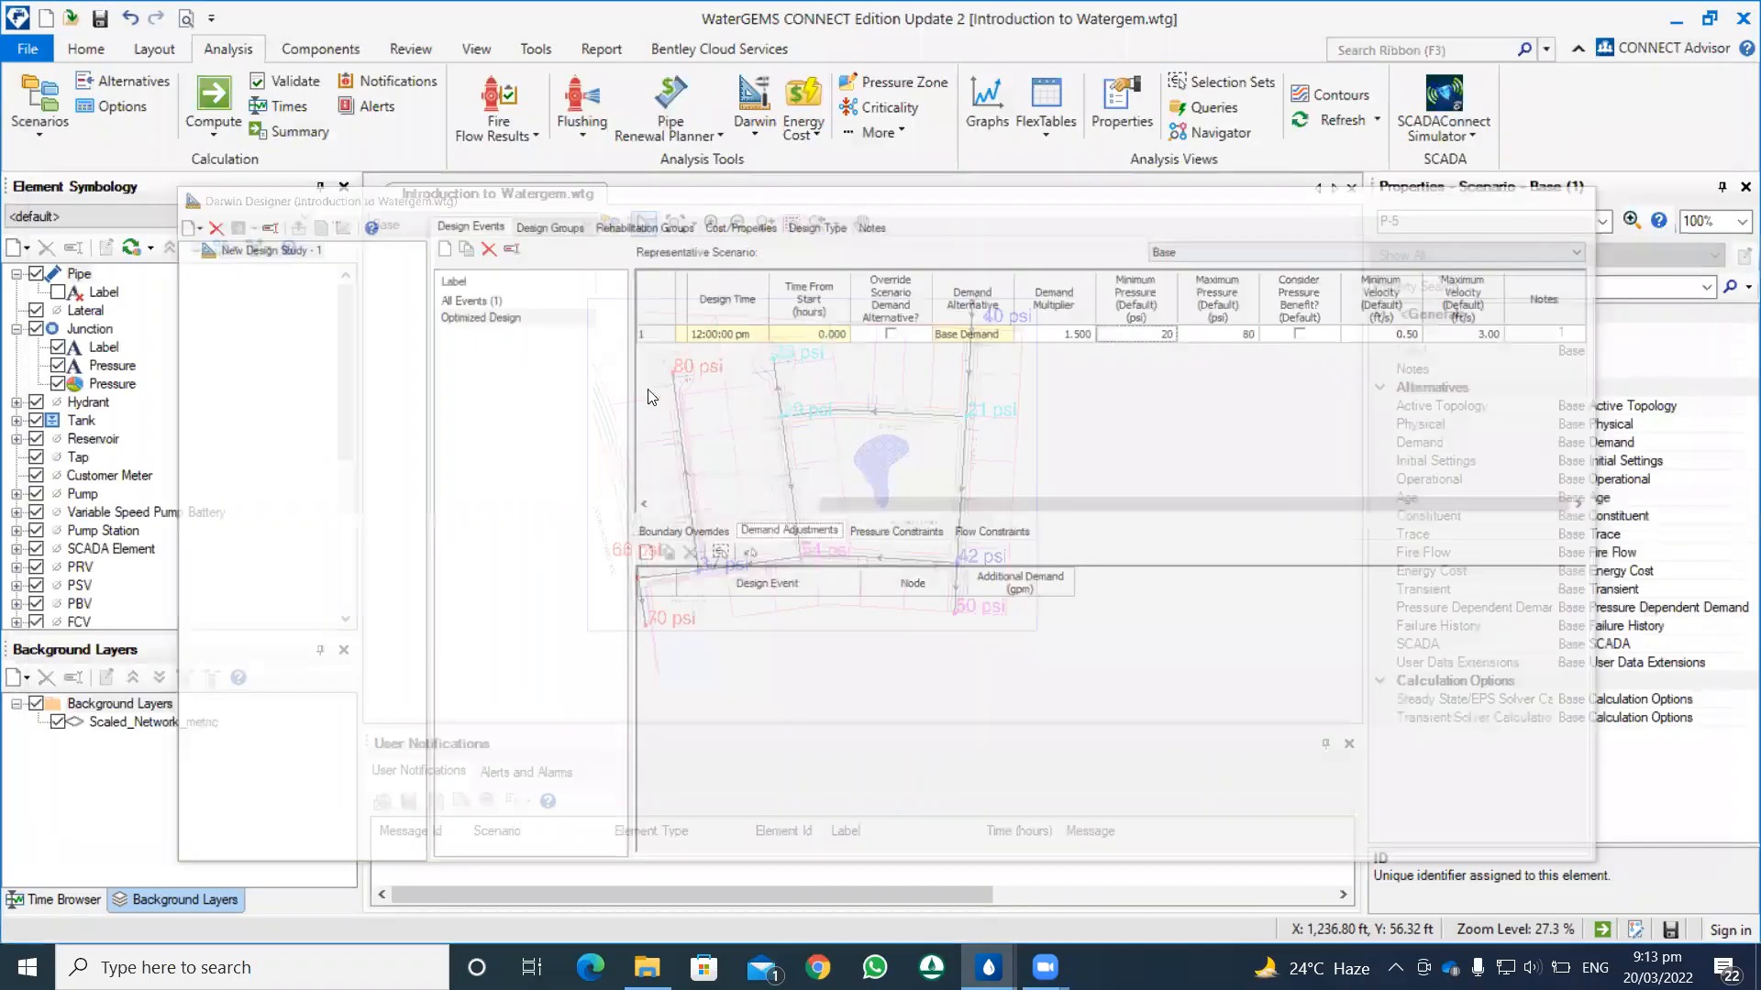
{"action": "scroll", "coordinate": [681, 365], "scroll_direction": "up", "scroll_amount": 2}
{"action": "scroll", "coordinate": [670, 386], "scroll_direction": "down", "scroll_amount": 2}
{"action": "mouse_move", "coordinate": [988, 968]}
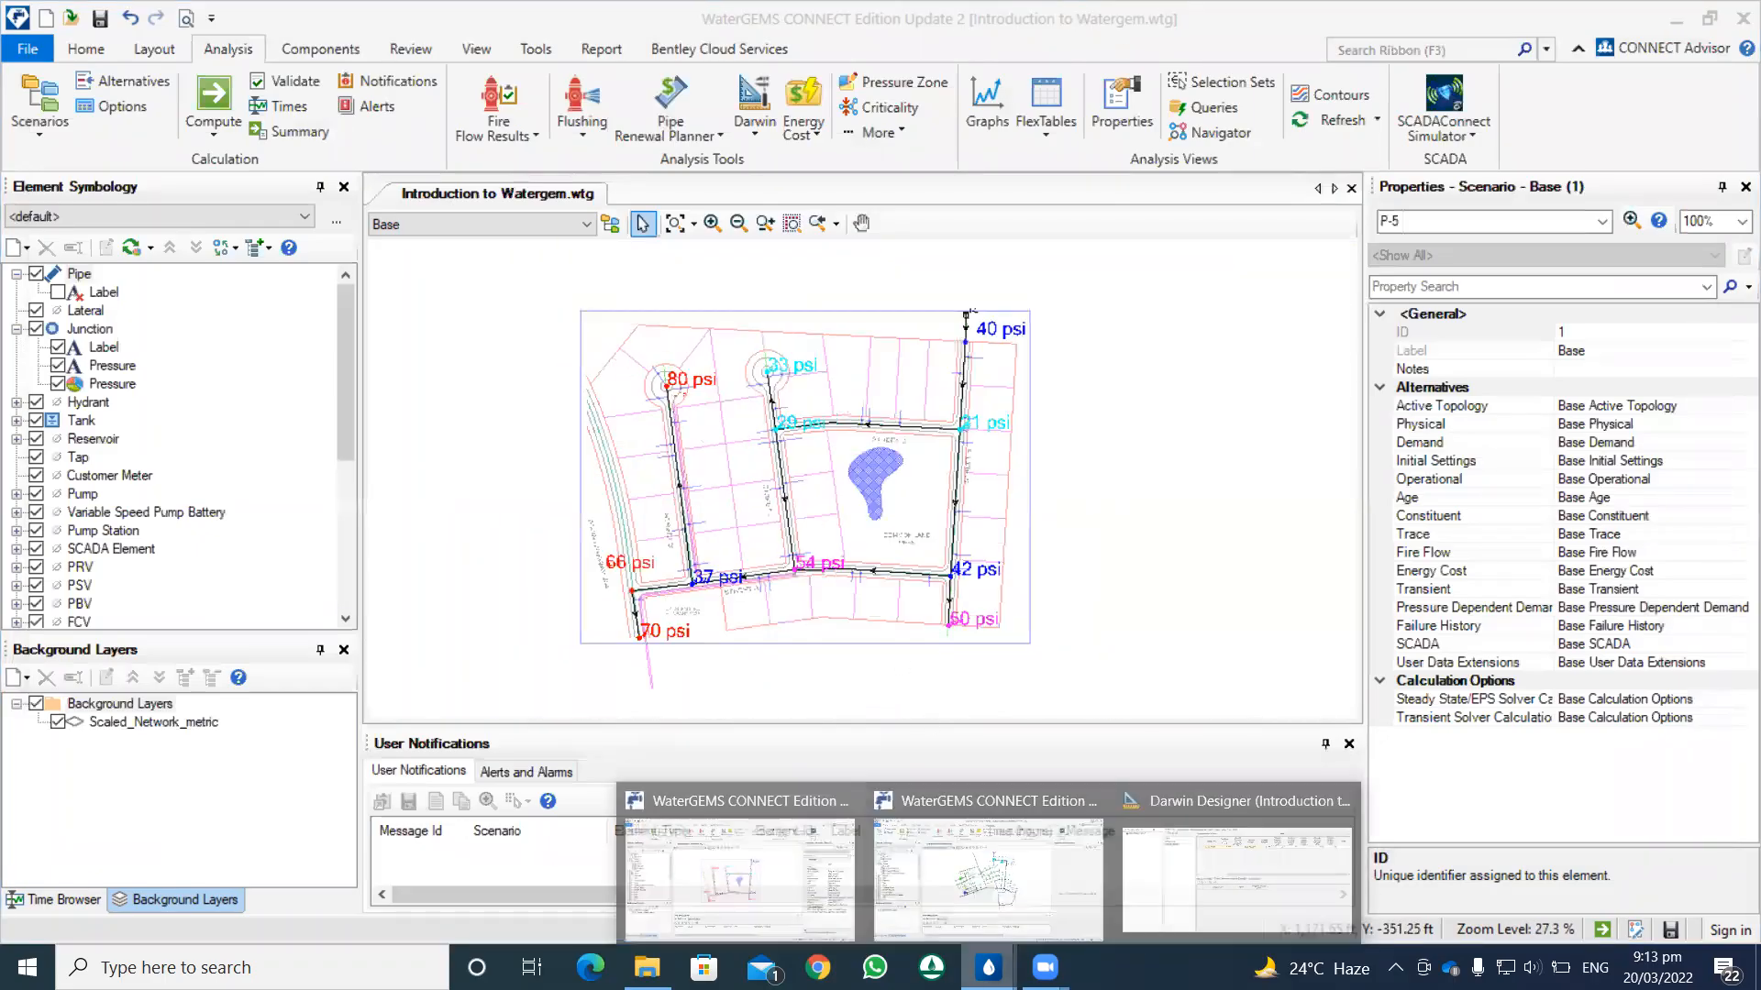
{"action": "left_click", "coordinate": [1196, 862]}
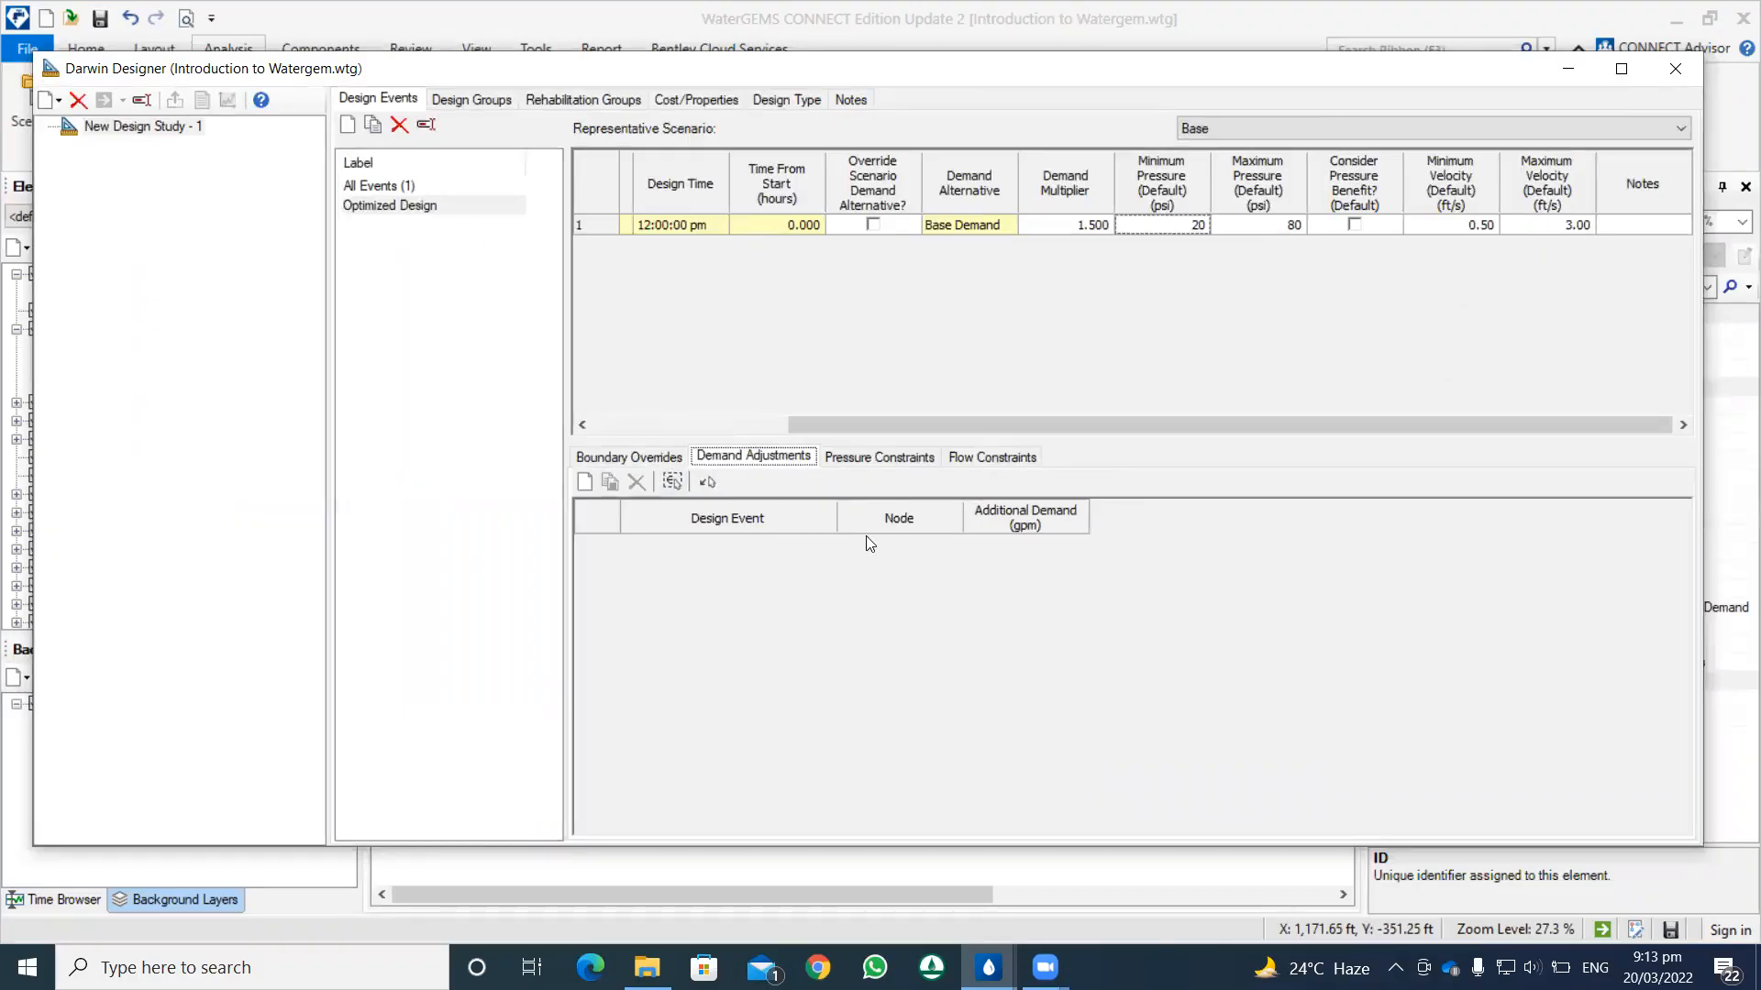
Step: Add pressure constraints to the Optimized Design event for all junctions J-5 to J-15, selected together from the network drawing
{"action": "left_click", "coordinate": [842, 456]}
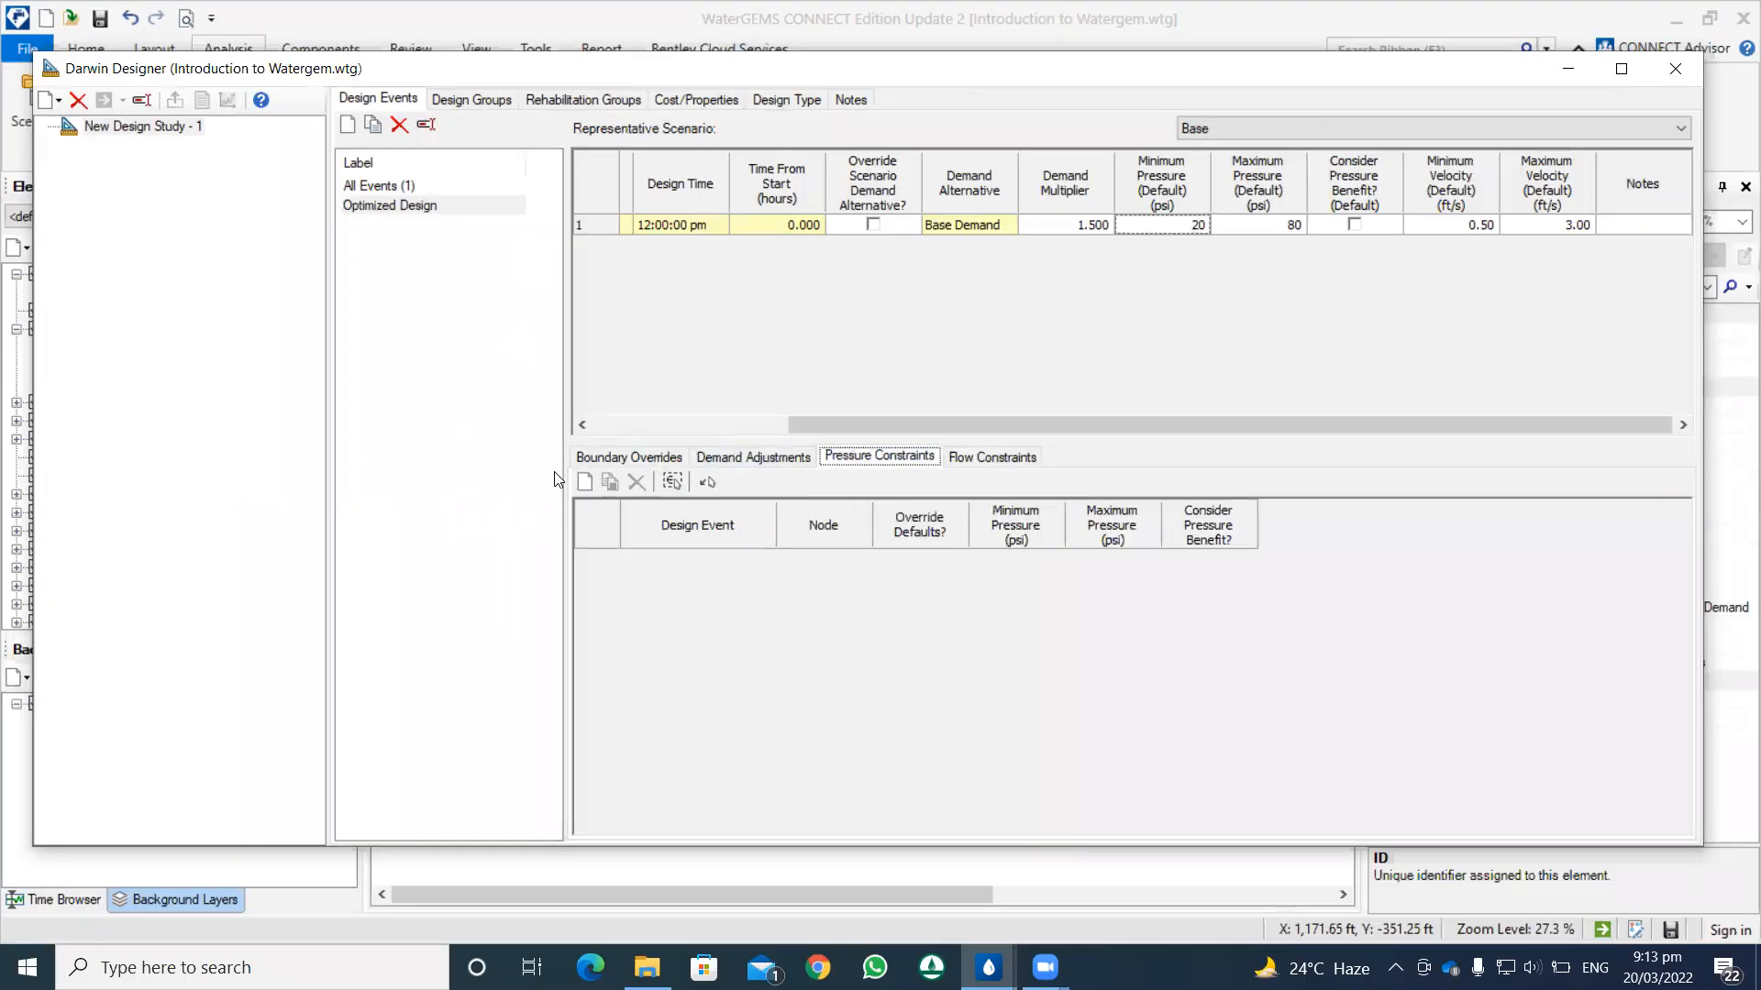
{"action": "left_click", "coordinate": [584, 483]}
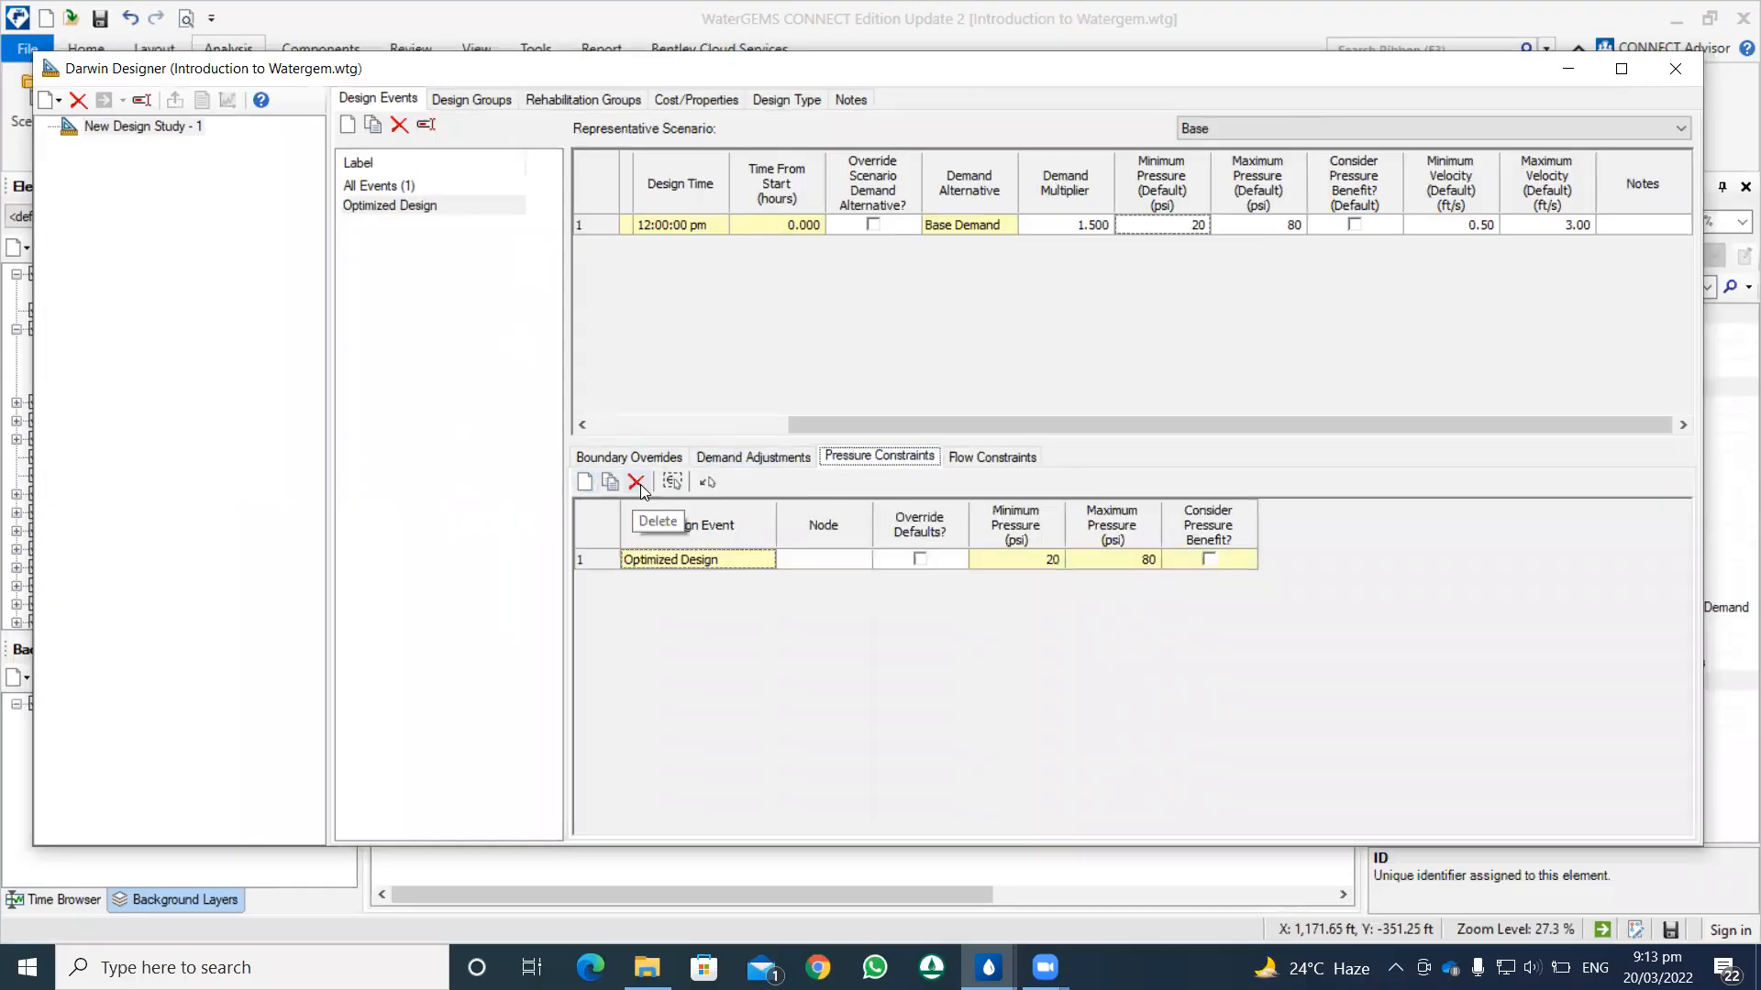
{"action": "left_click", "coordinate": [636, 484]}
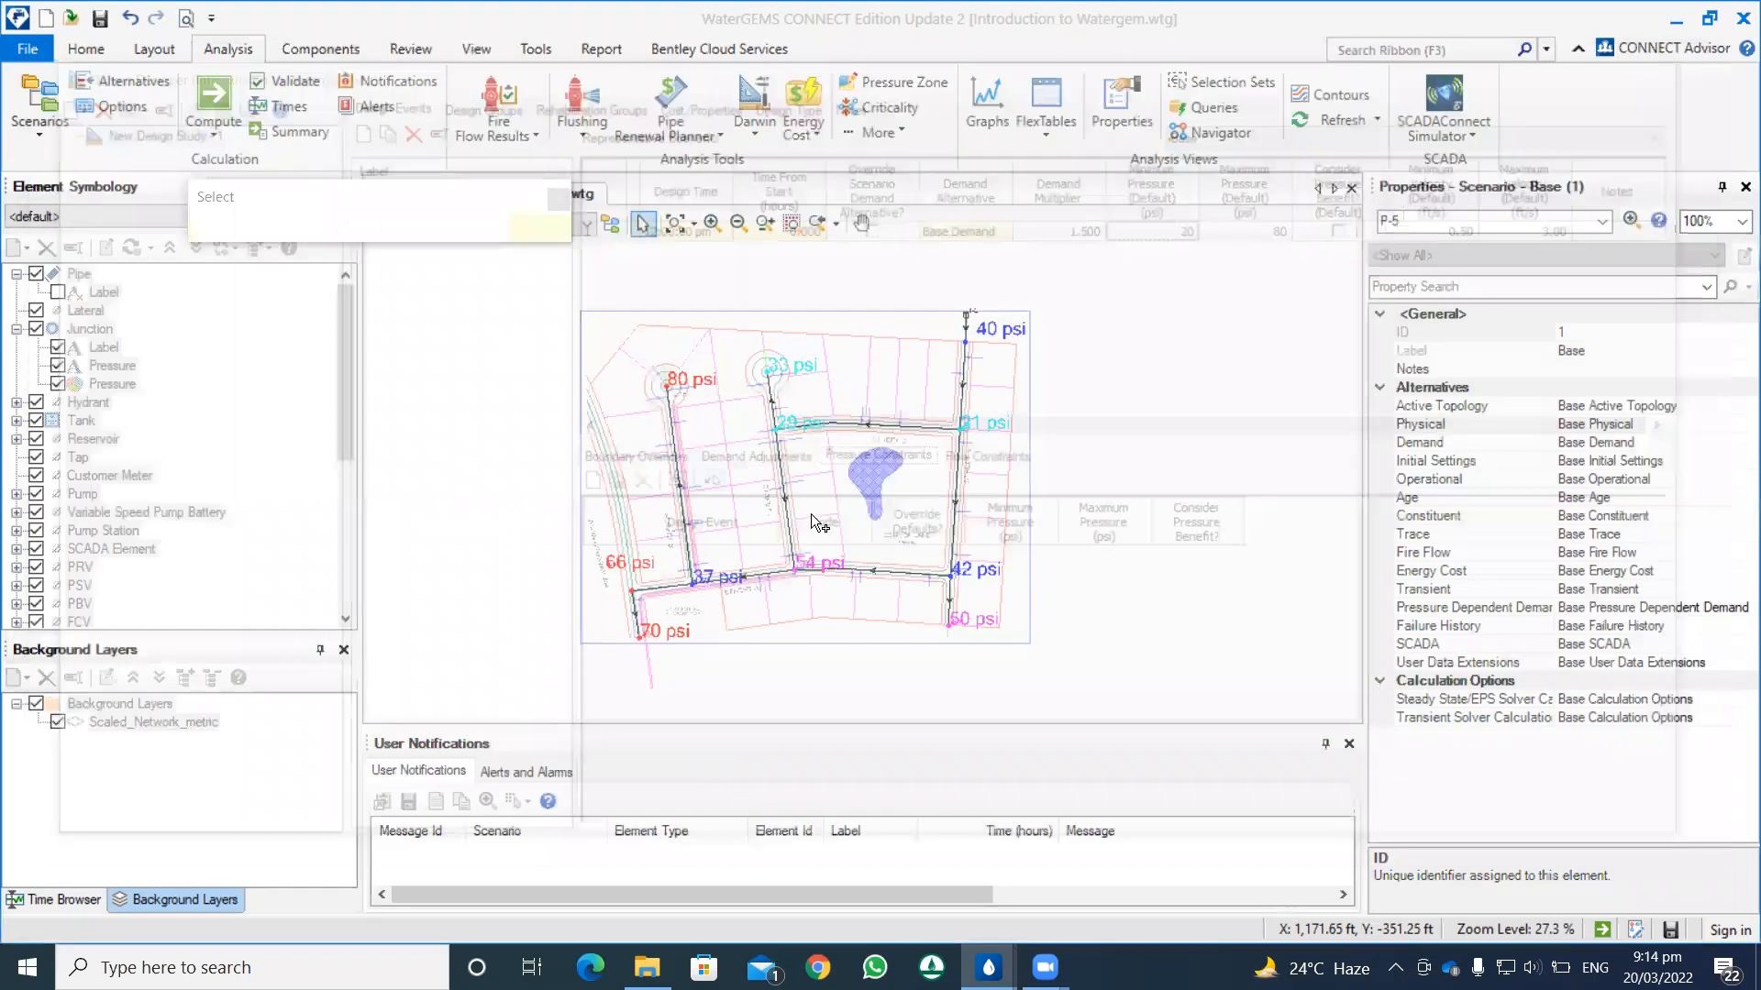
{"action": "left_click_drag", "start_coordinate": [1017, 646], "coordinate": [581, 336]}
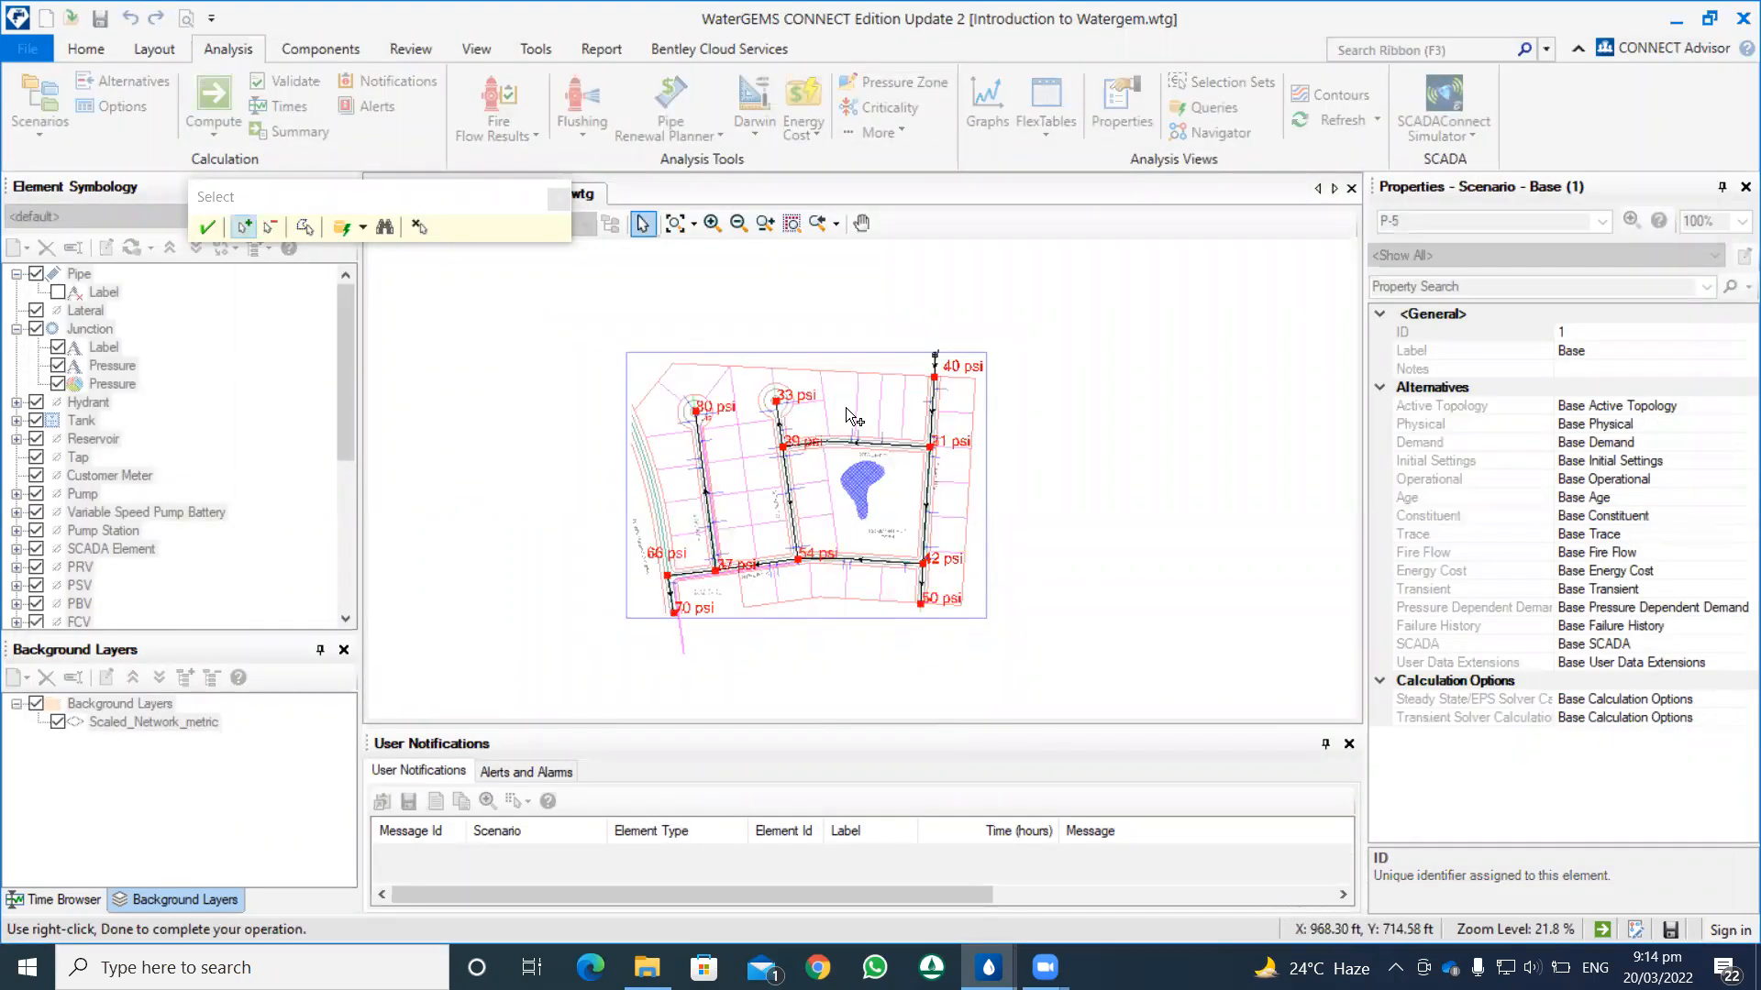
{"action": "left_click", "coordinate": [210, 227]}
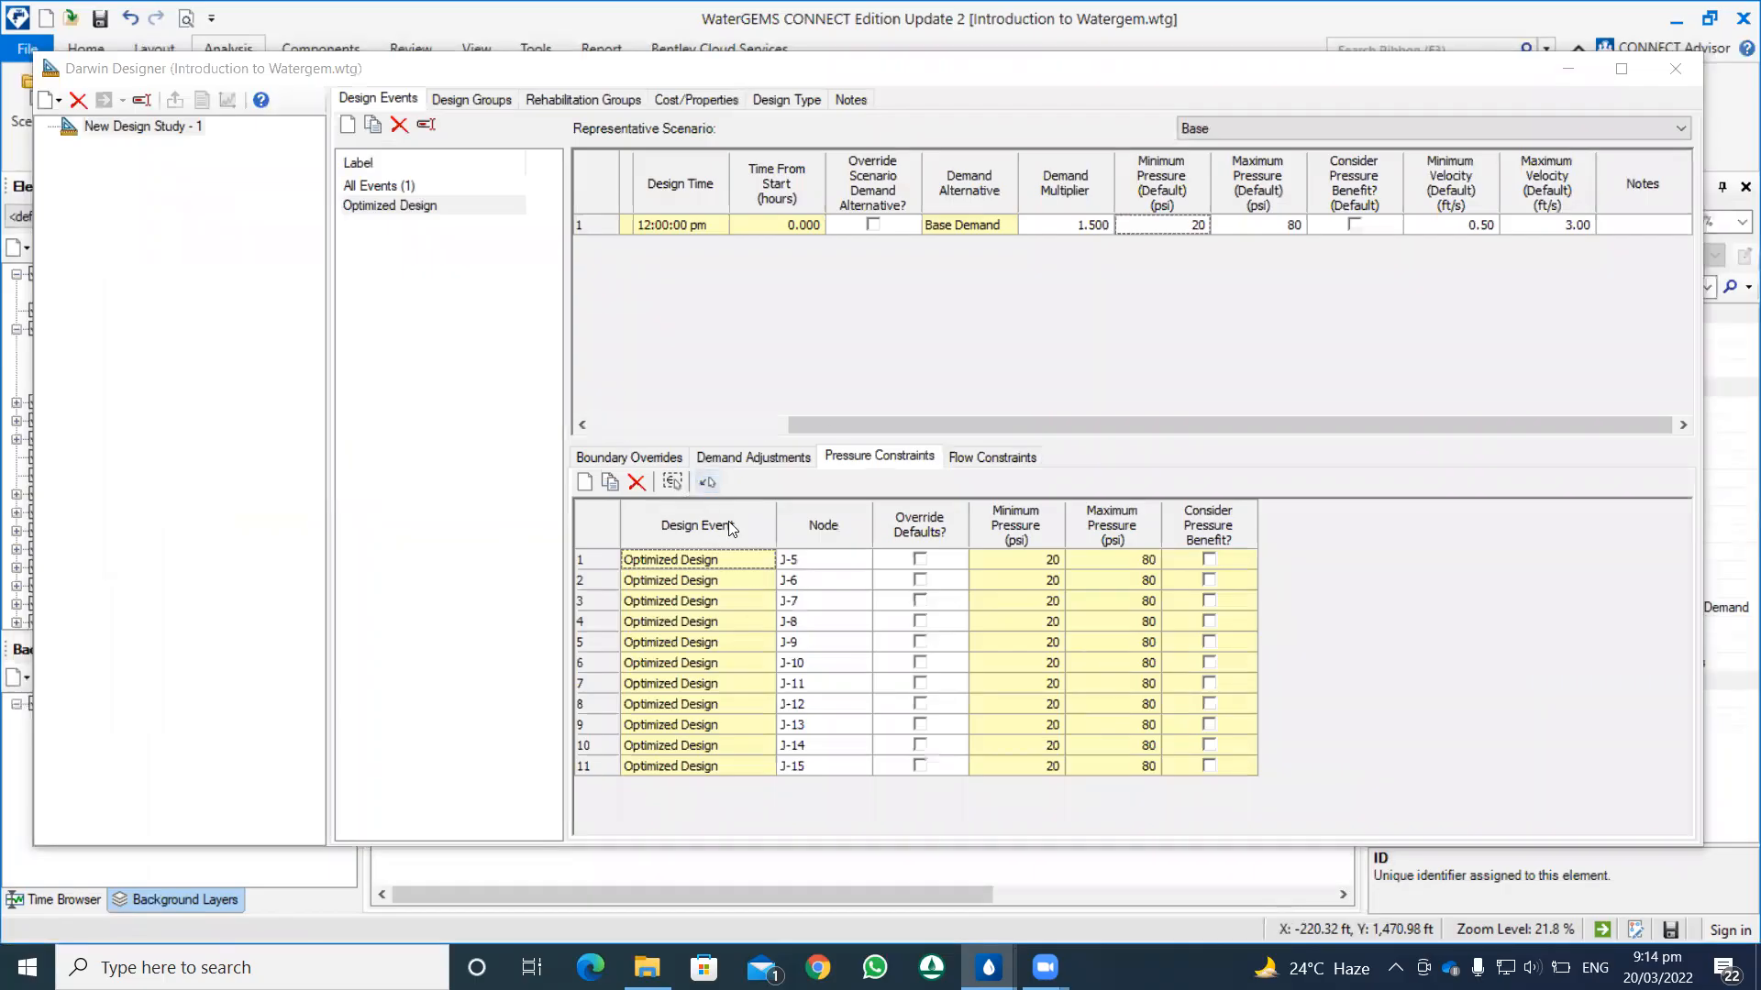
Step: Reopen and accept the junction selection in the drawing, and try overriding the default pressure limits for J-5
{"action": "left_click", "coordinate": [710, 482]}
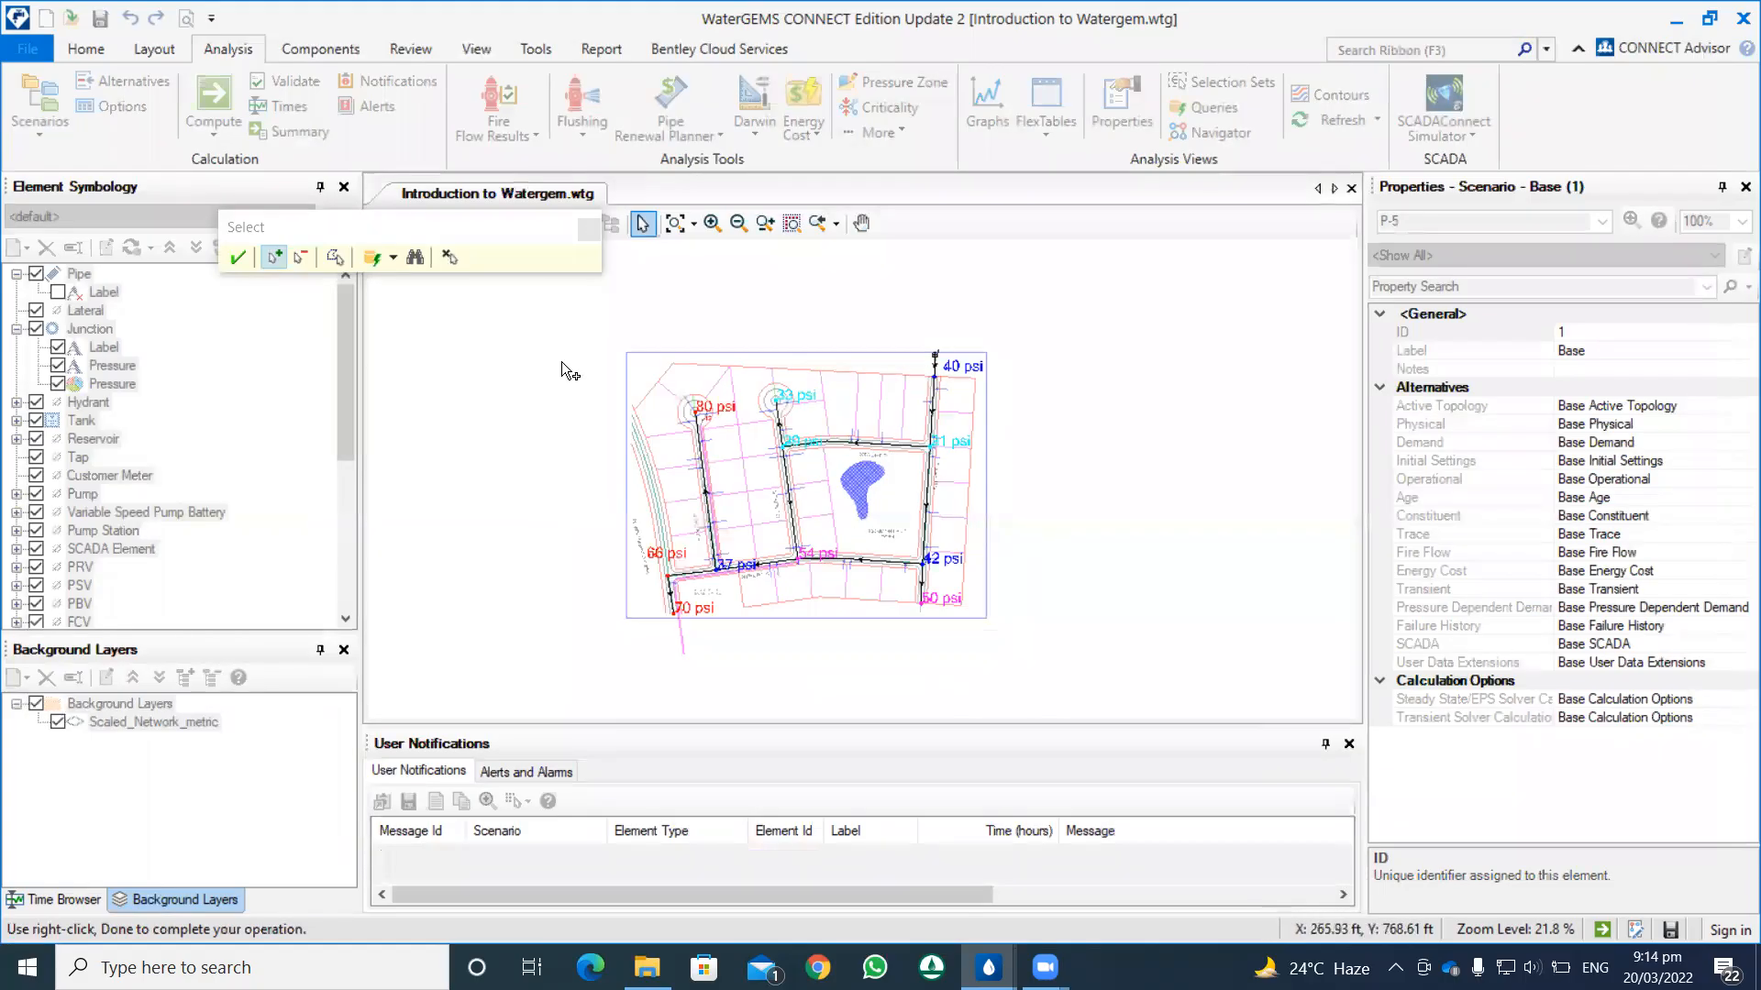
{"action": "left_click", "coordinate": [237, 257]}
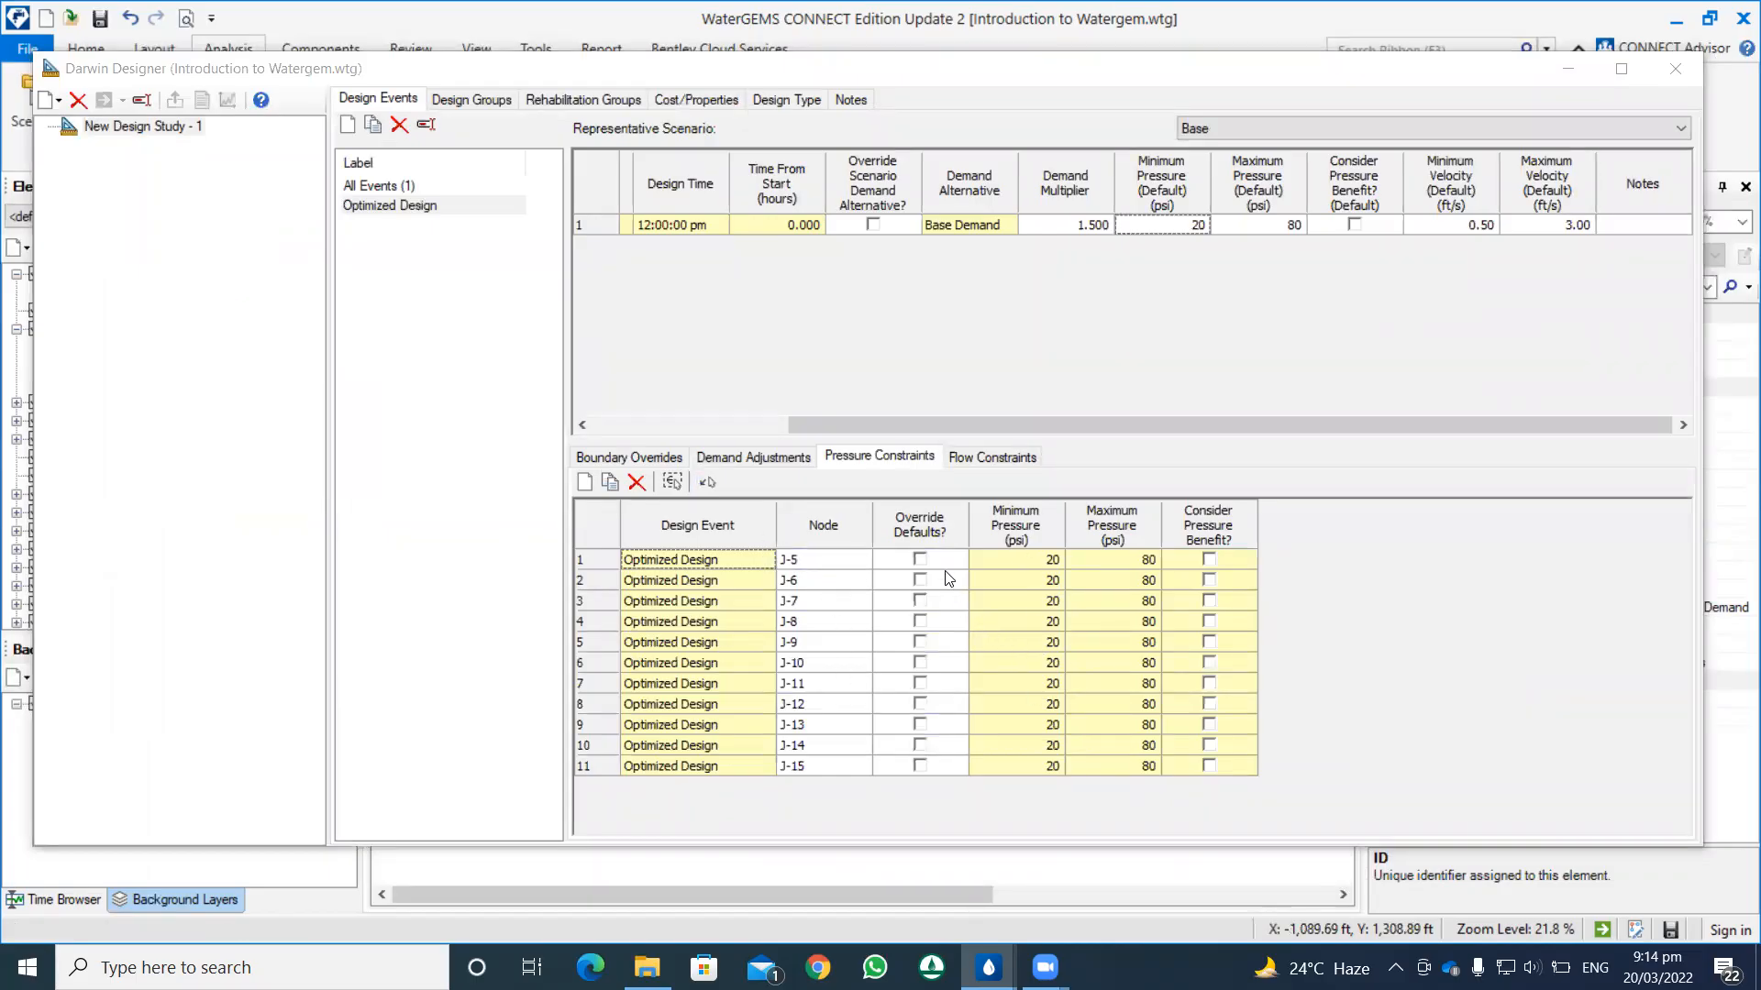
{"action": "left_click", "coordinate": [923, 562]}
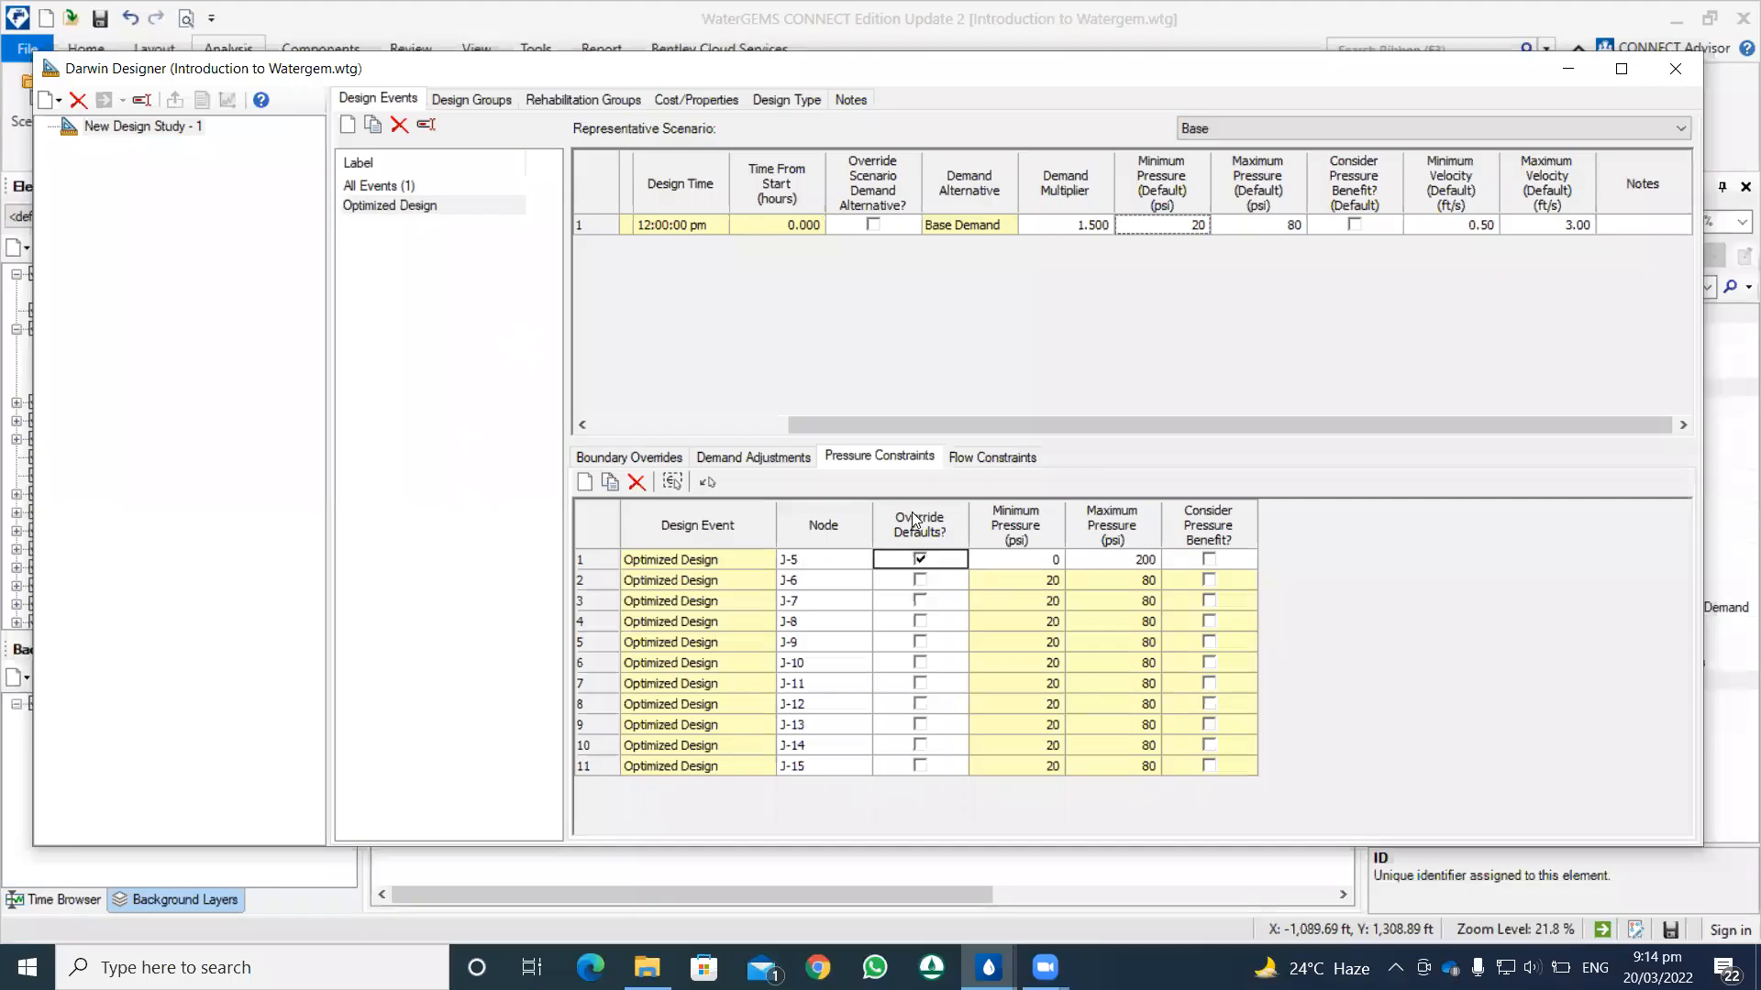
{"action": "left_click", "coordinate": [921, 559]}
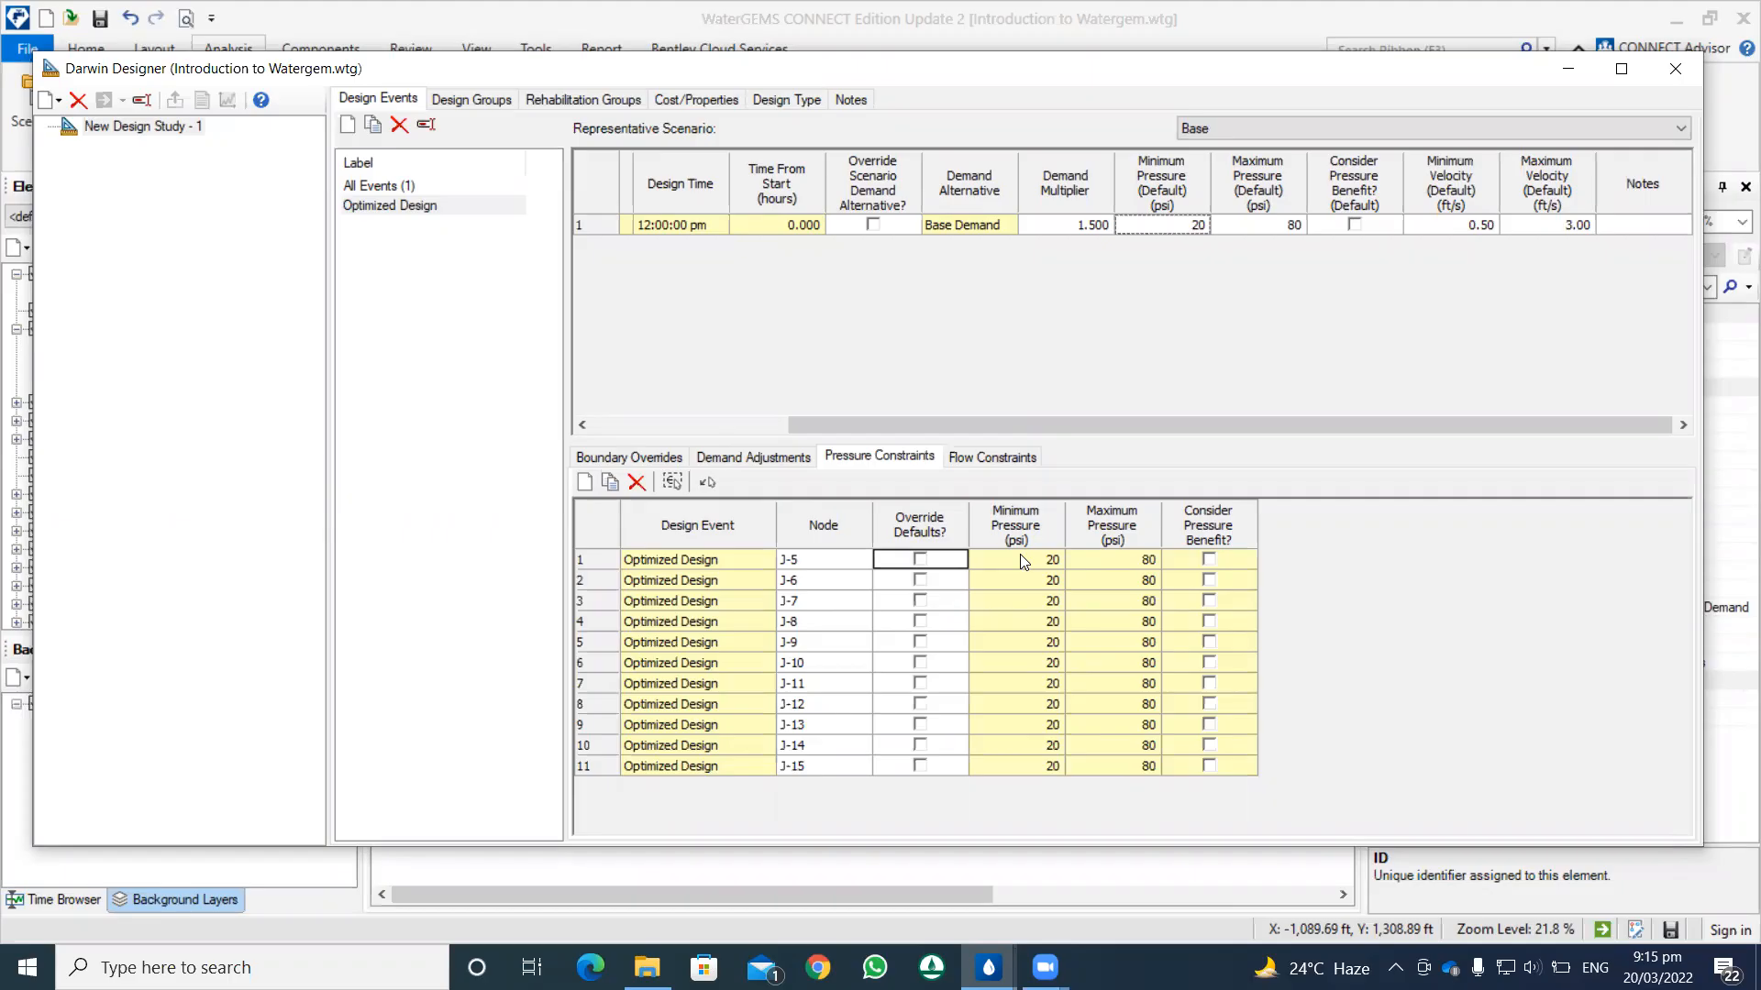
Step: Add flow constraints to the Optimized Design event for all network pipes from the drawing, keeping the default velocity limits
{"action": "left_click", "coordinate": [983, 458]}
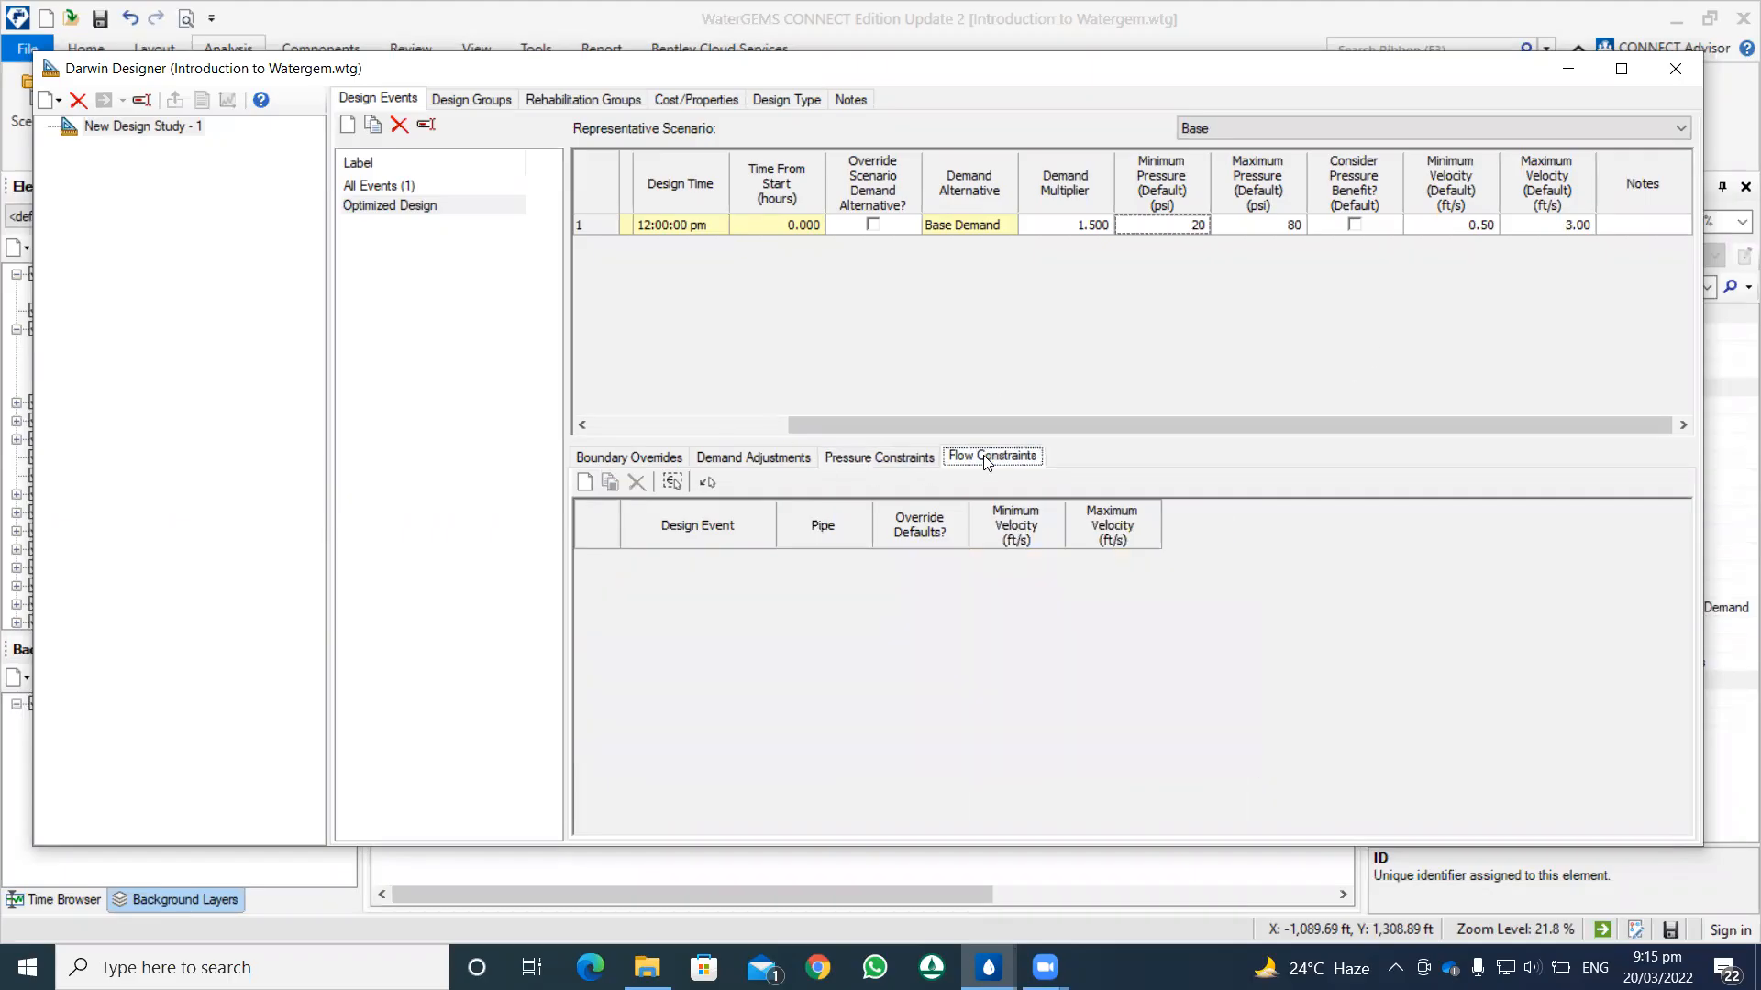
{"action": "left_click", "coordinate": [585, 483]}
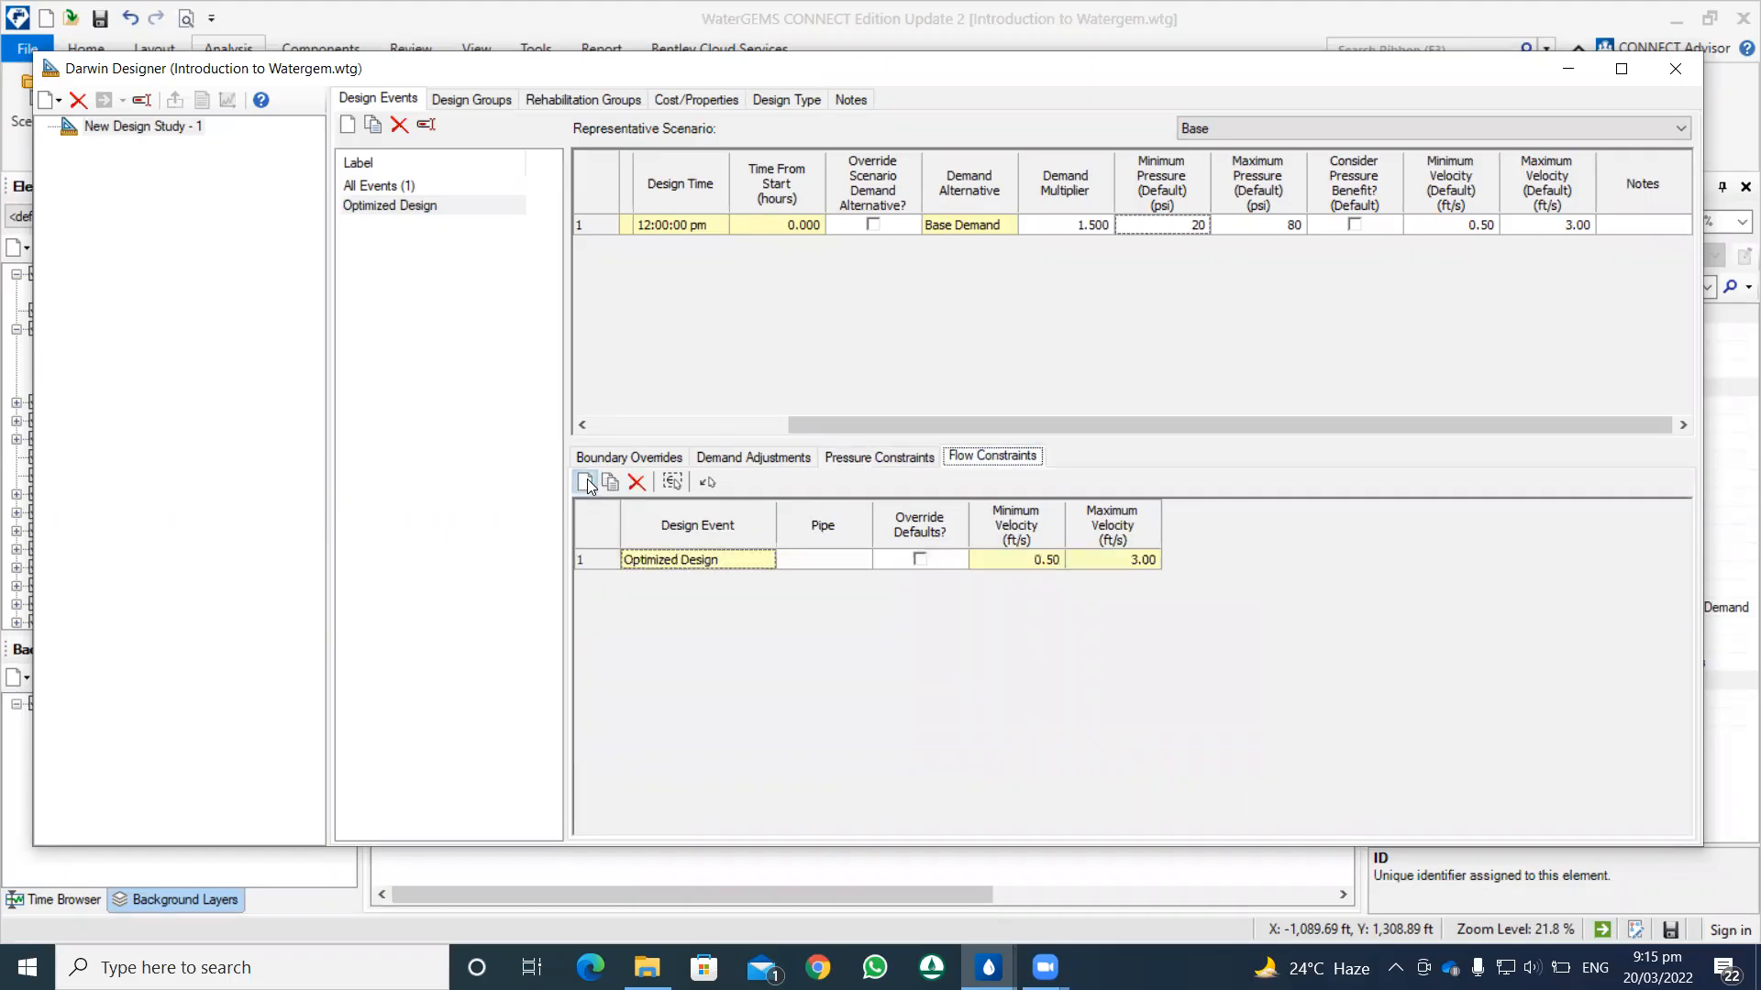
{"action": "left_click", "coordinate": [636, 483]}
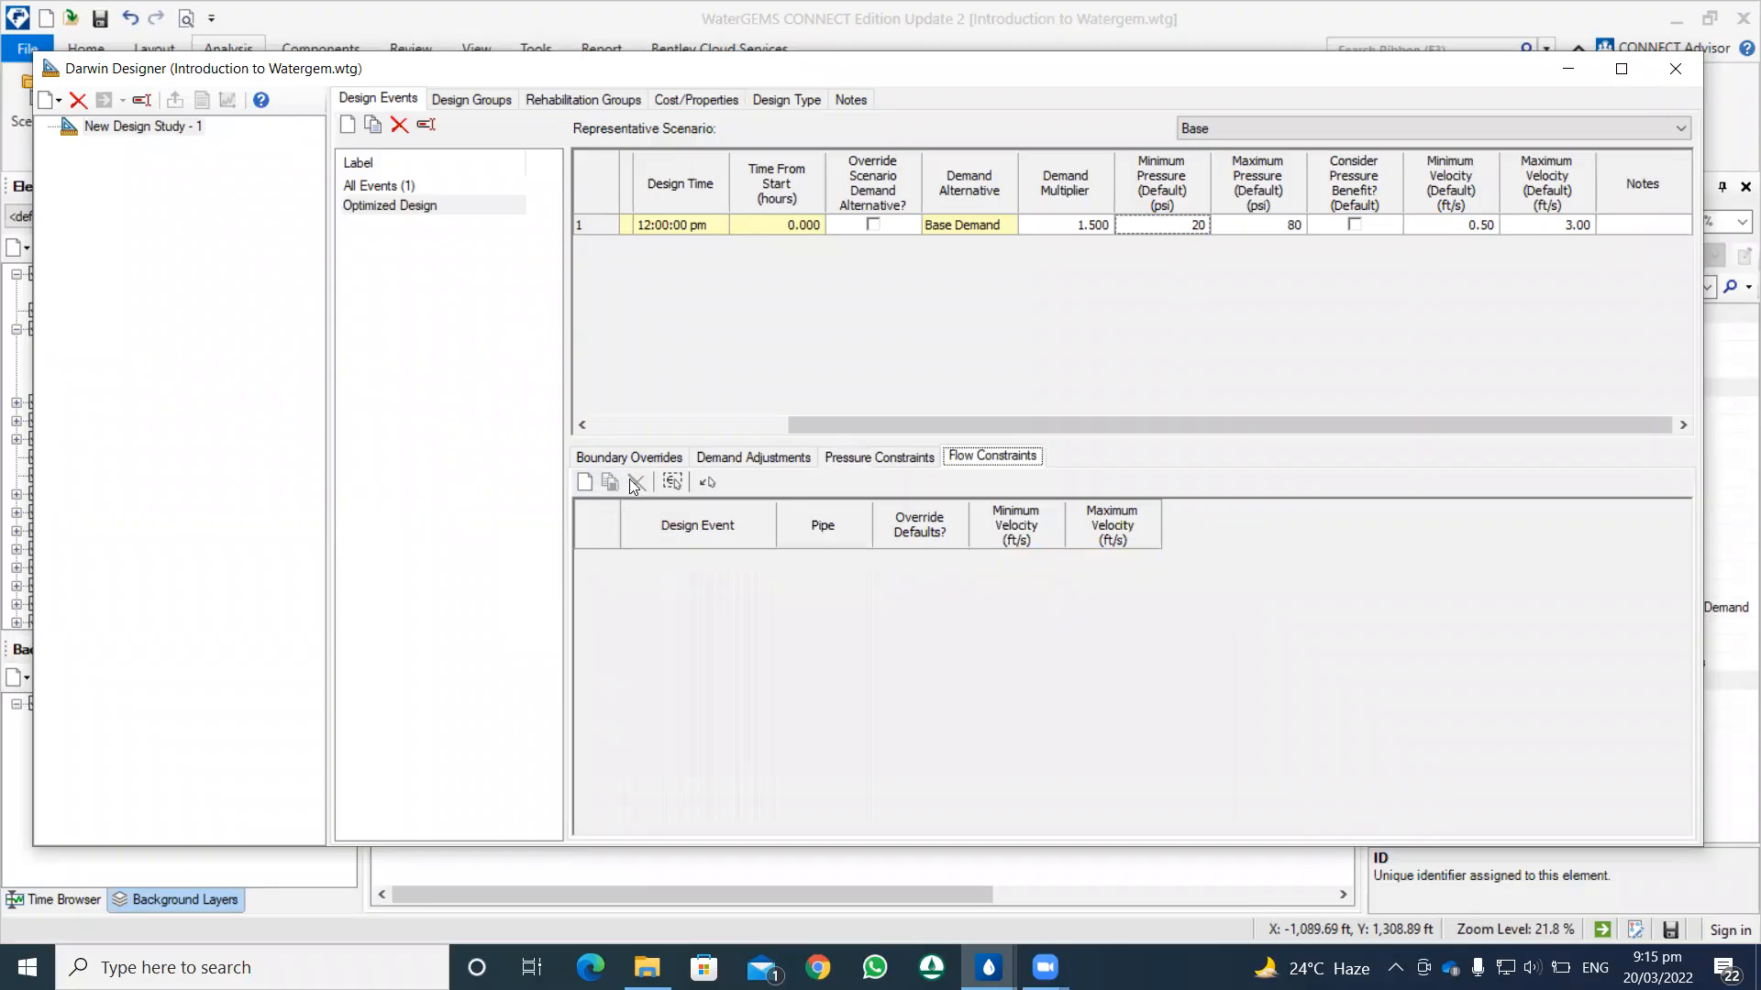
{"action": "left_click", "coordinate": [712, 480]}
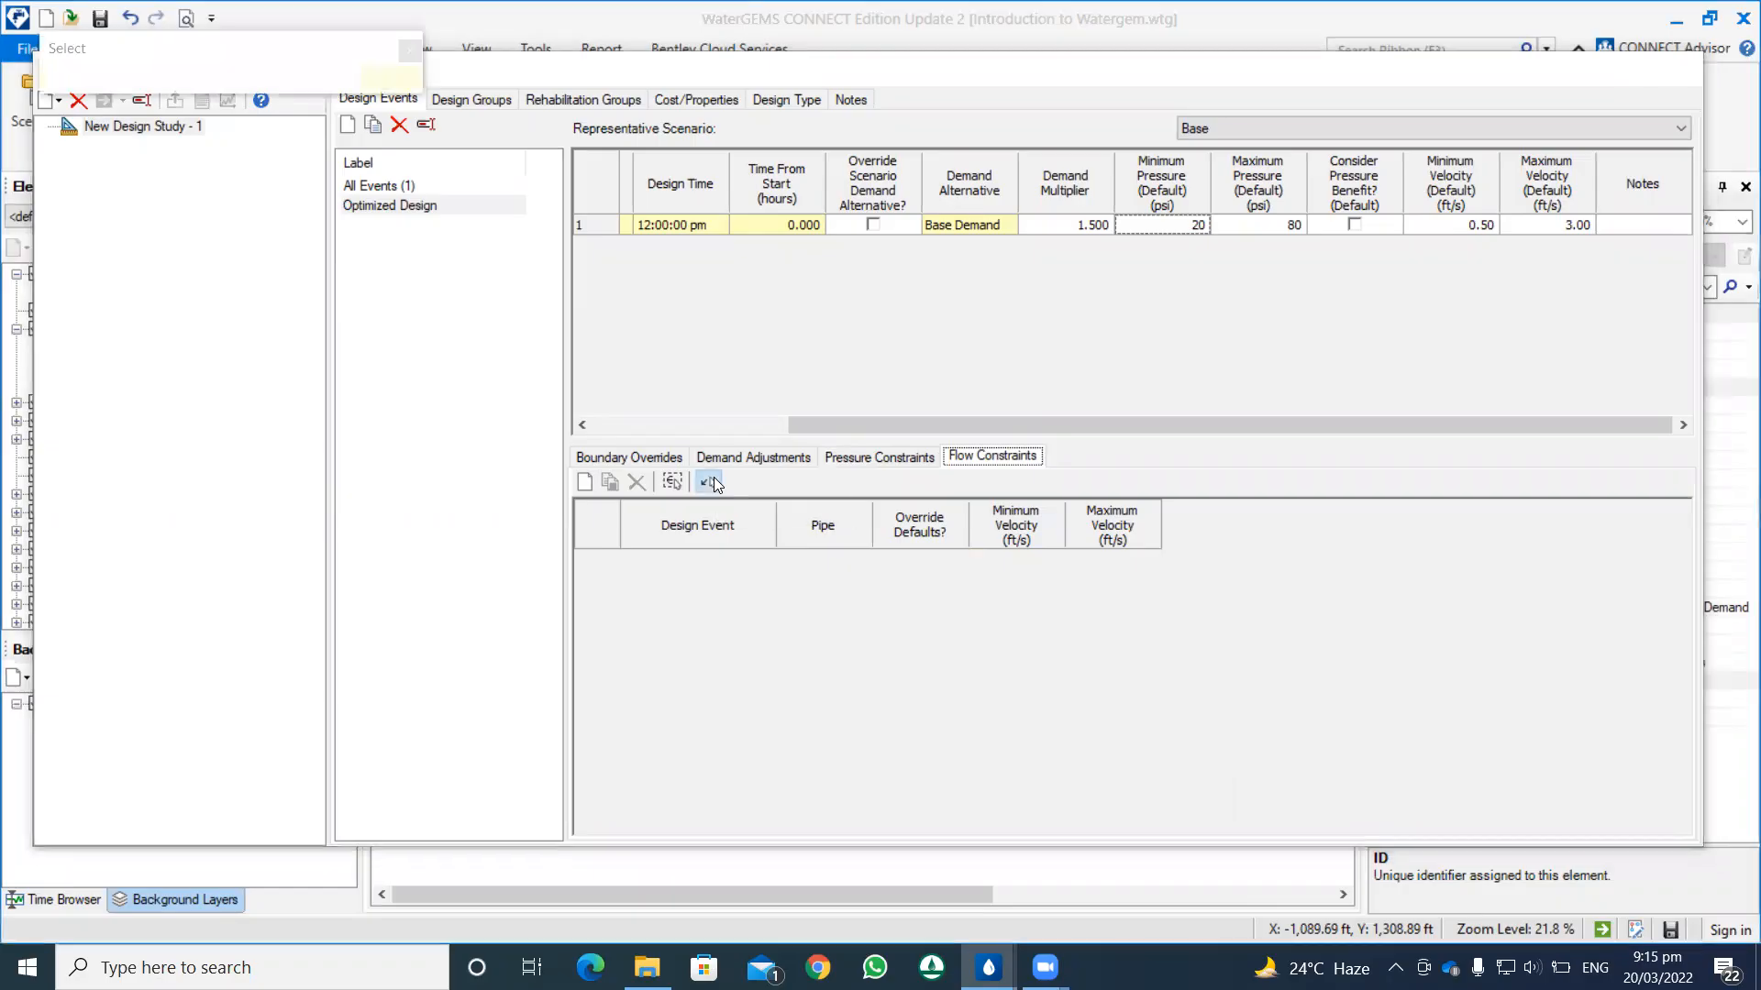
{"action": "left_click_drag", "start_coordinate": [810, 408], "coordinate": [597, 322]}
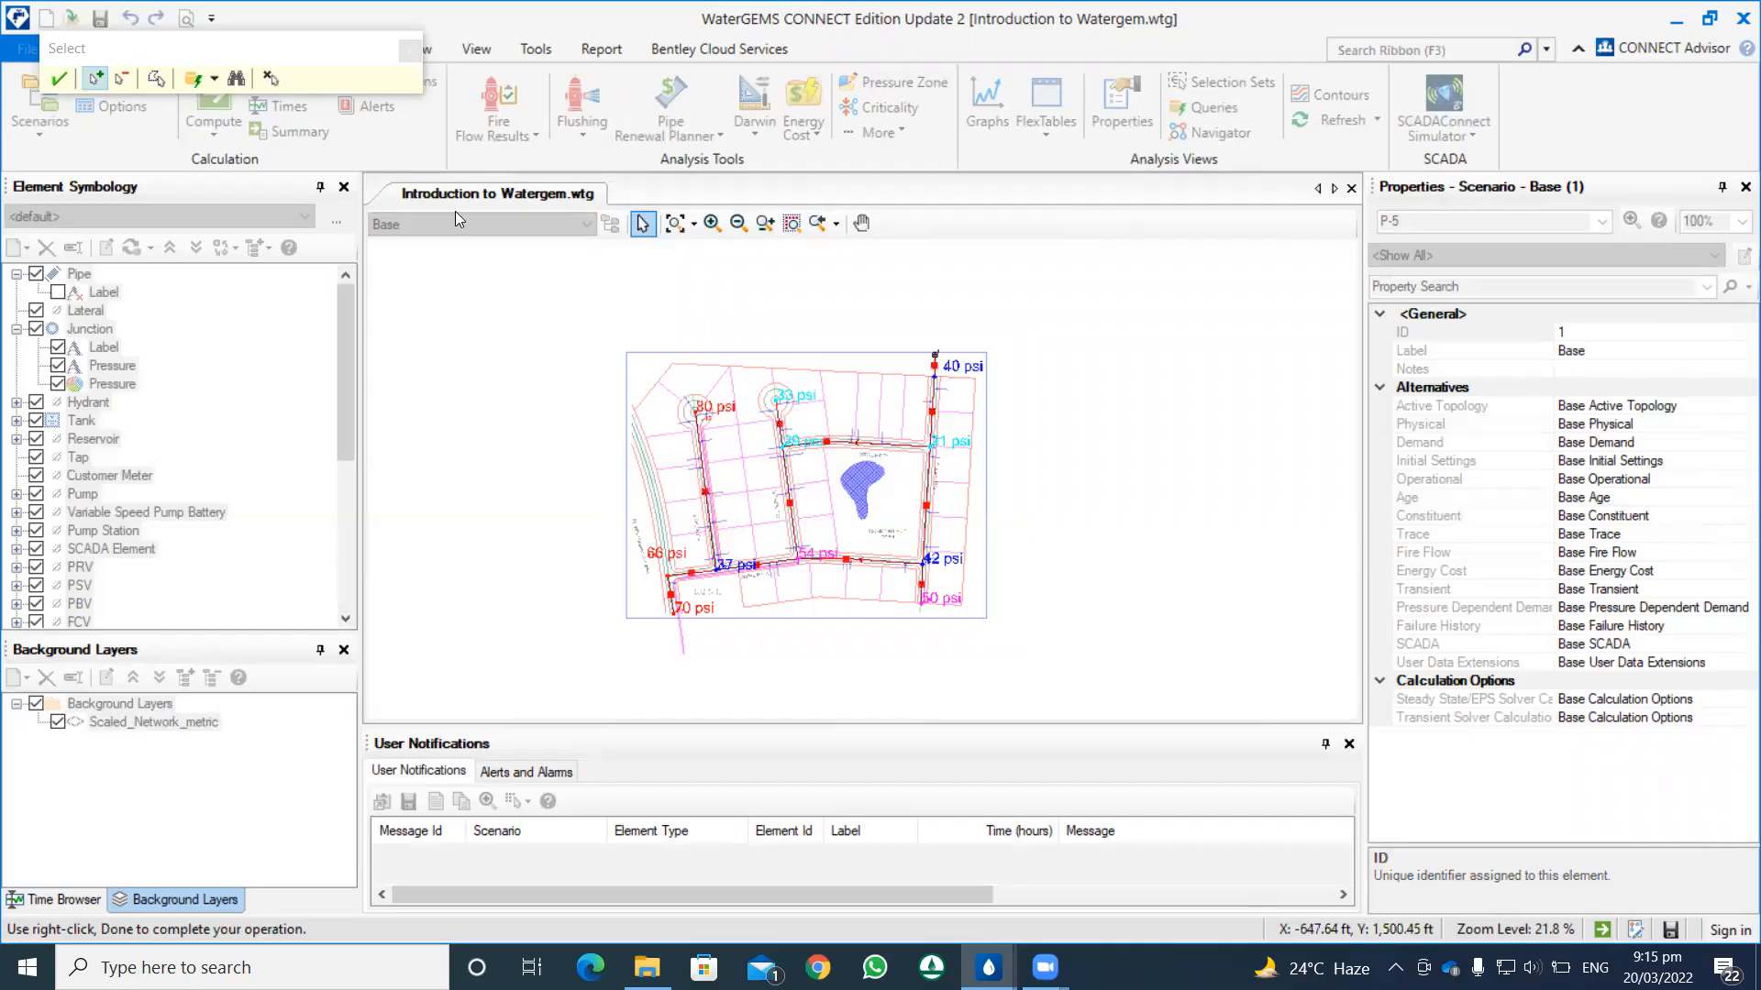
{"action": "left_click", "coordinate": [58, 79]}
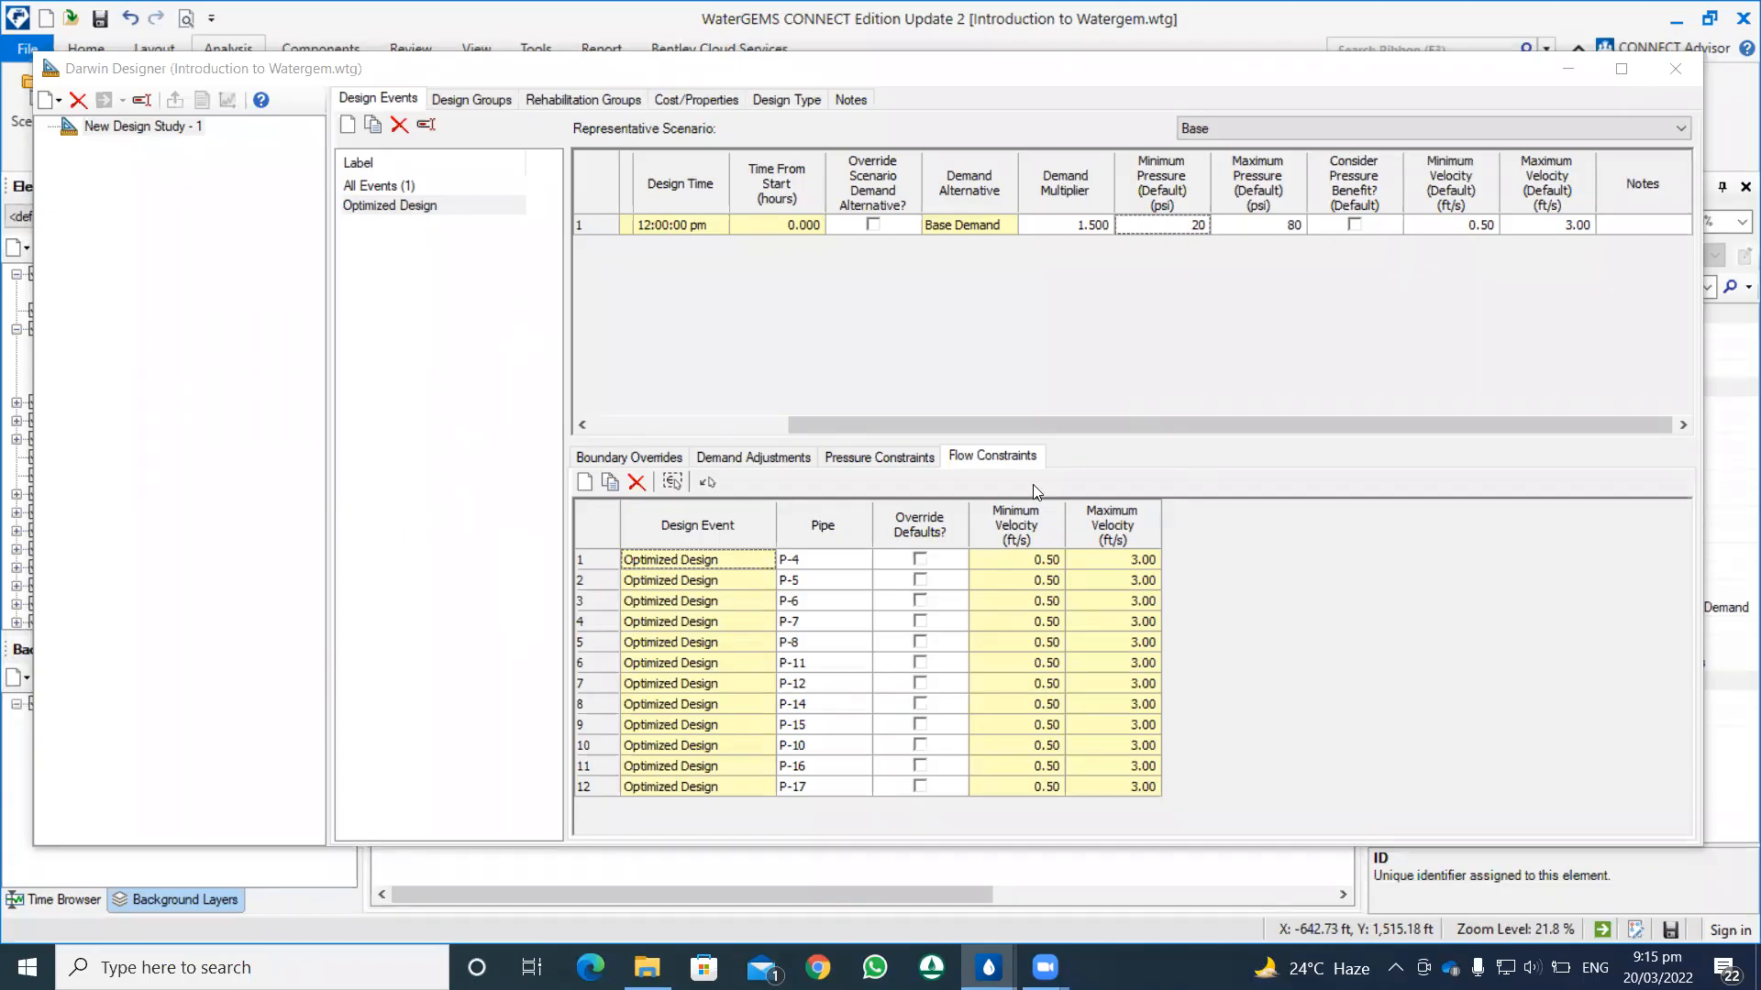
{"action": "left_click", "coordinate": [920, 560]}
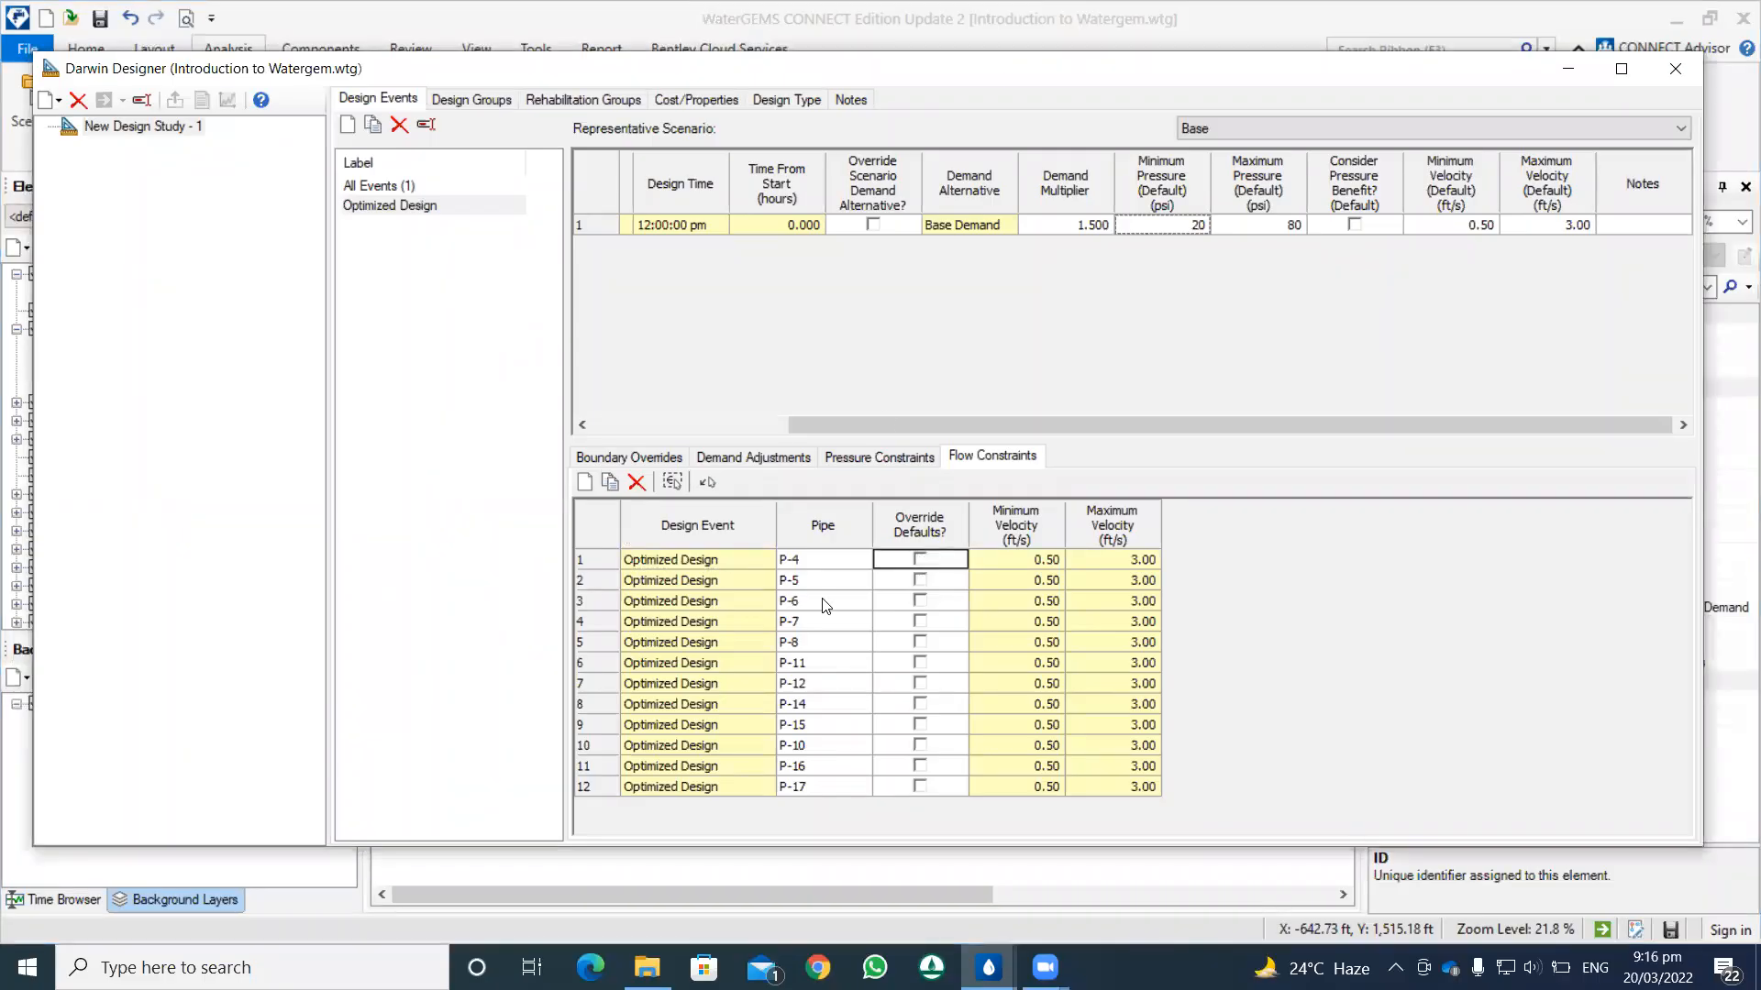
Step: View the study's design groups, and minimize Darwin Designer and WaterGEMS to reach the desktop
{"action": "left_click", "coordinate": [474, 99]}
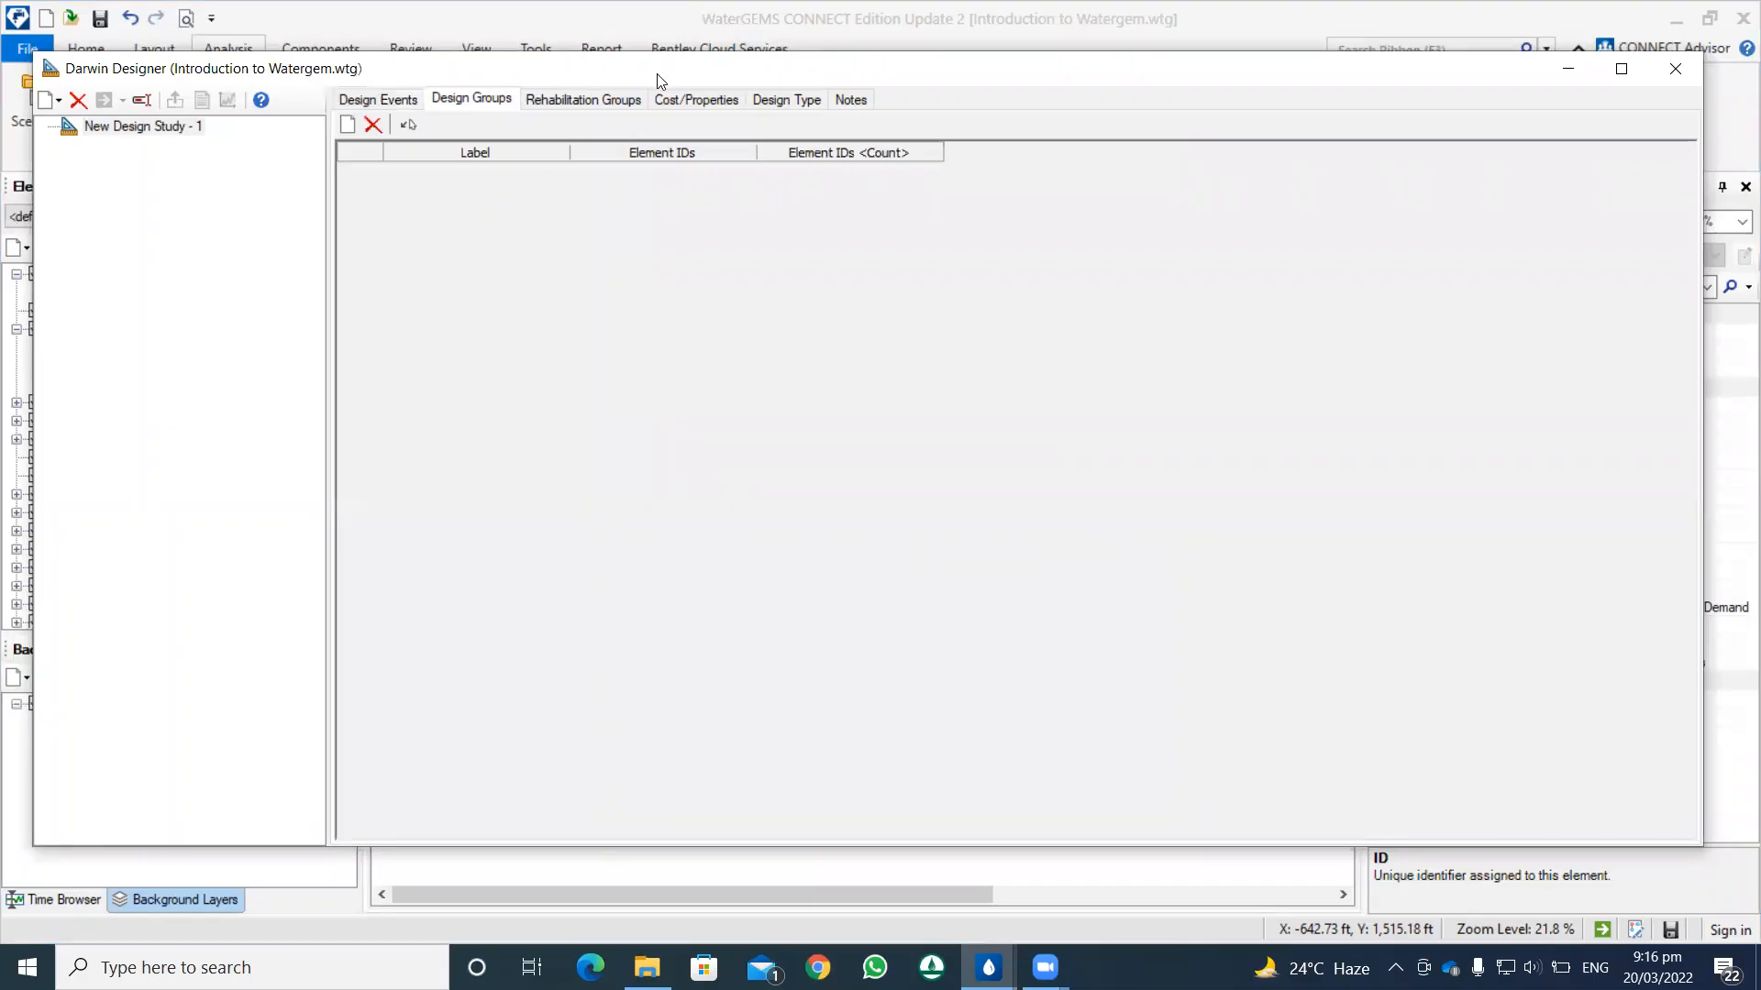
{"action": "left_click_drag", "start_coordinate": [657, 81], "coordinate": [668, 118]}
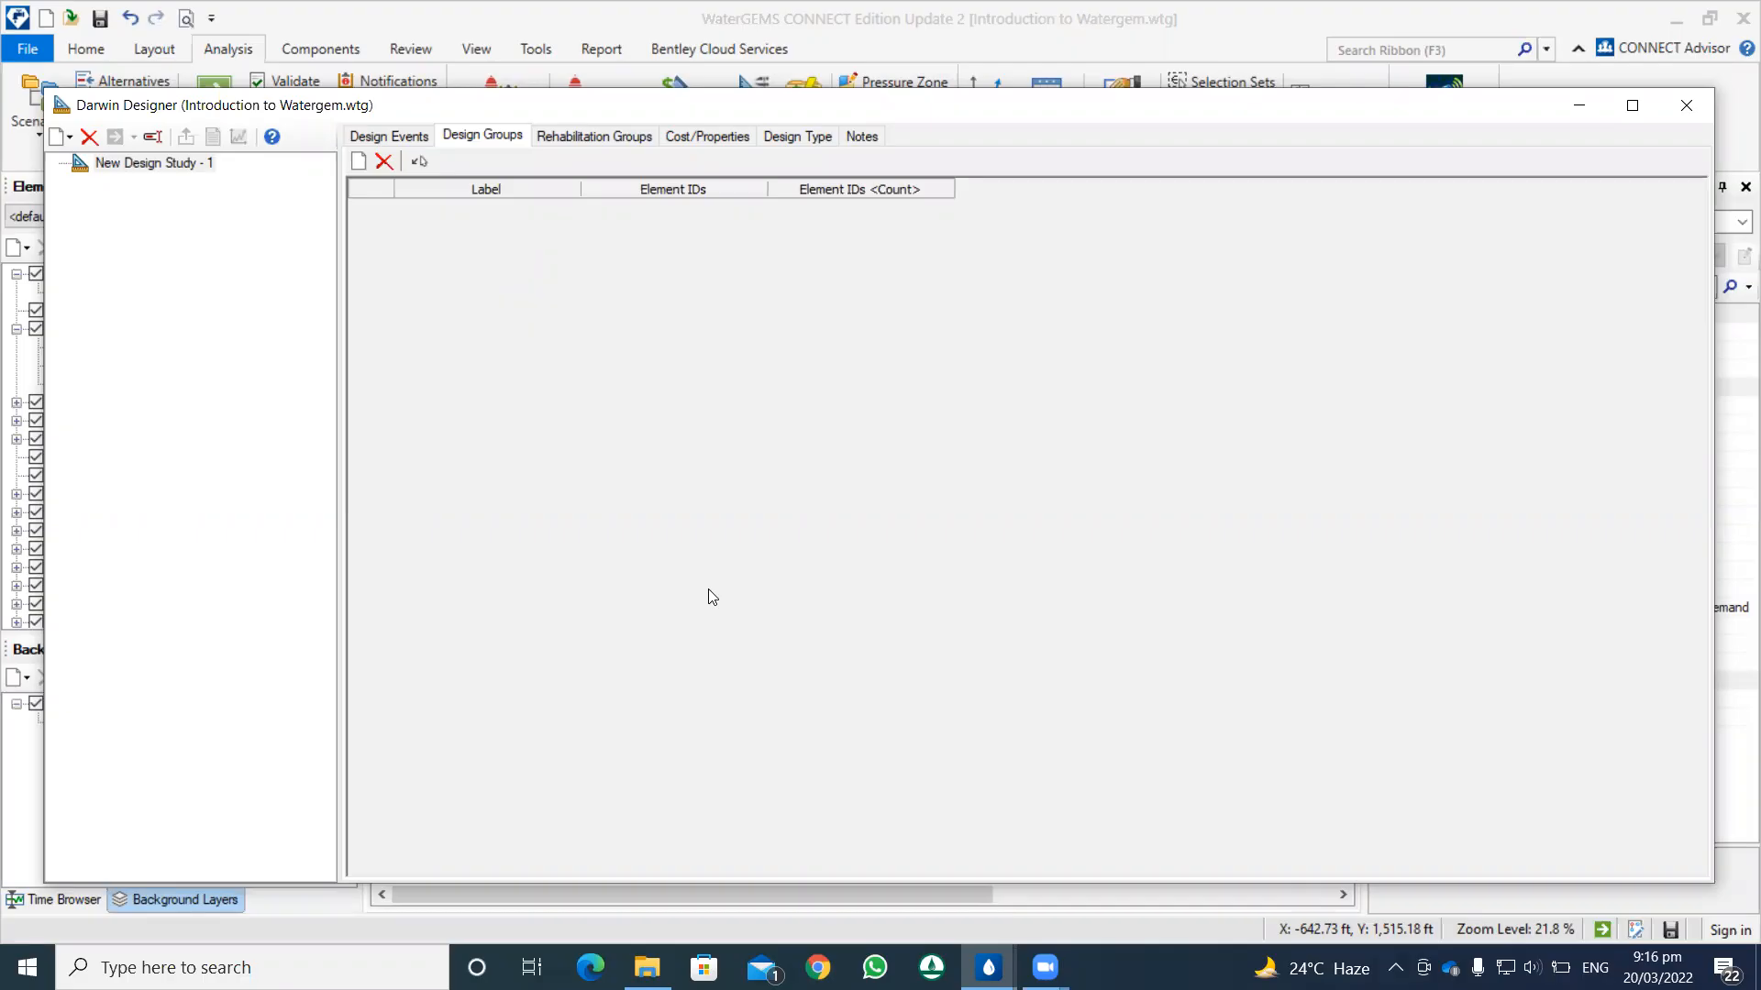
{"action": "left_click", "coordinate": [1576, 116]}
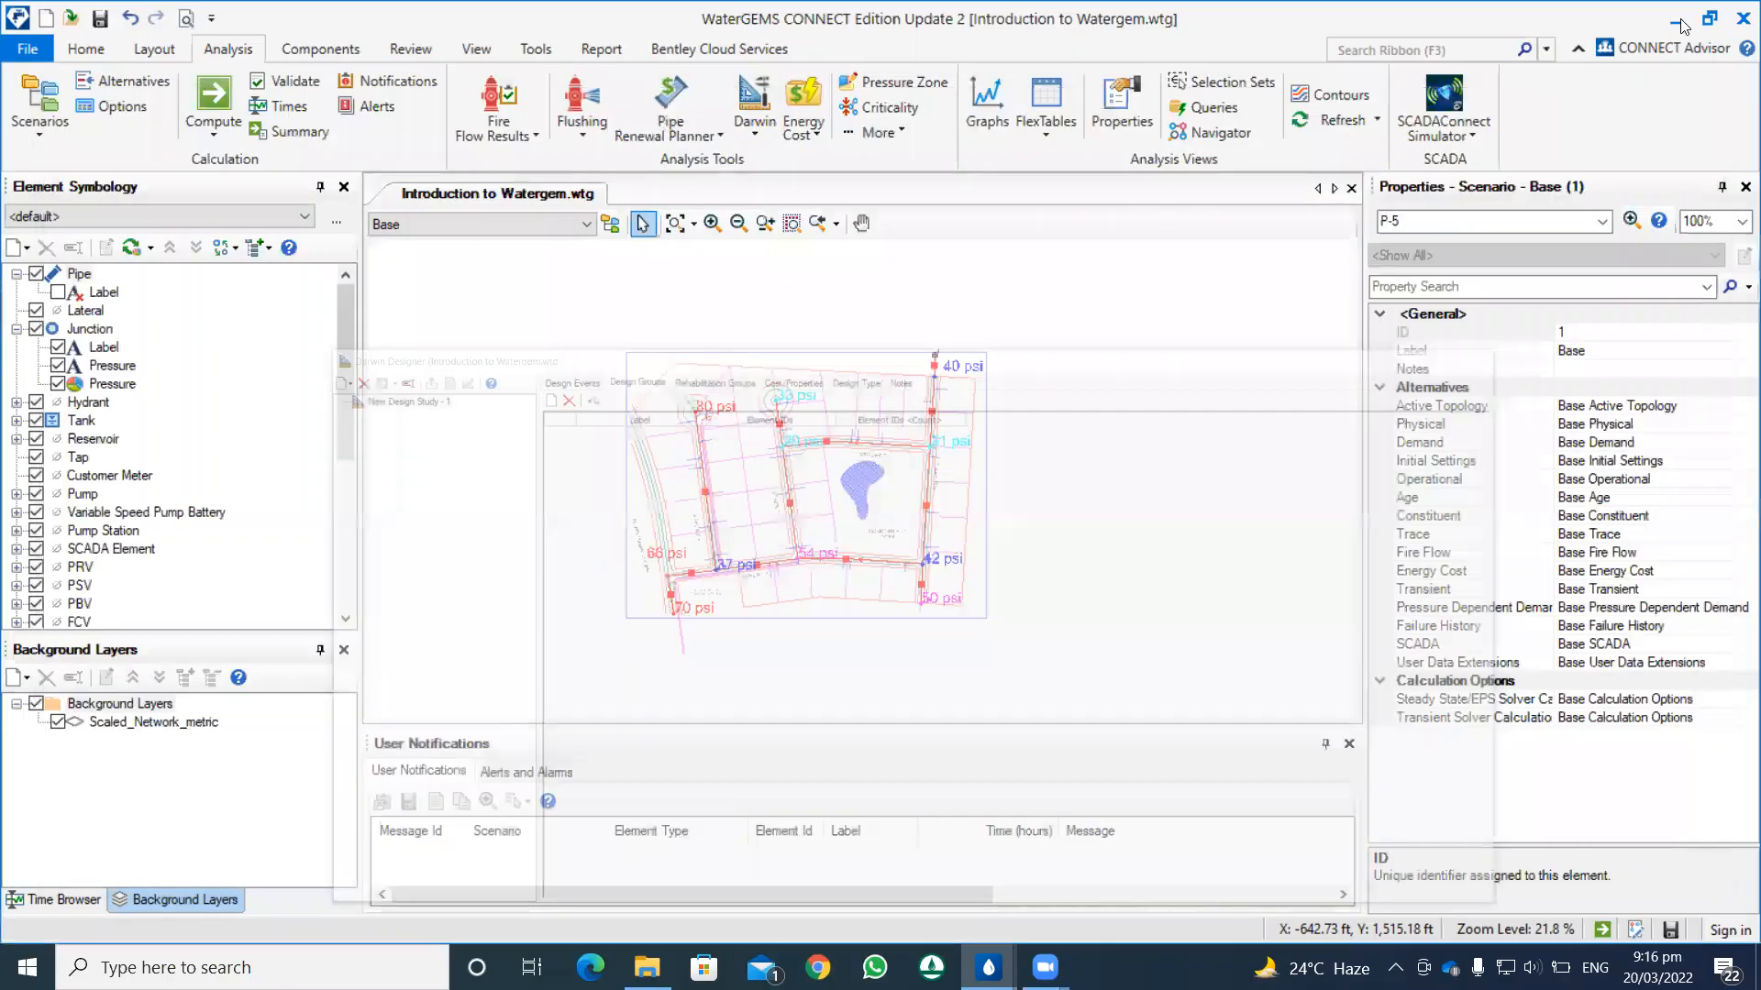
{"action": "left_click", "coordinate": [1674, 20]}
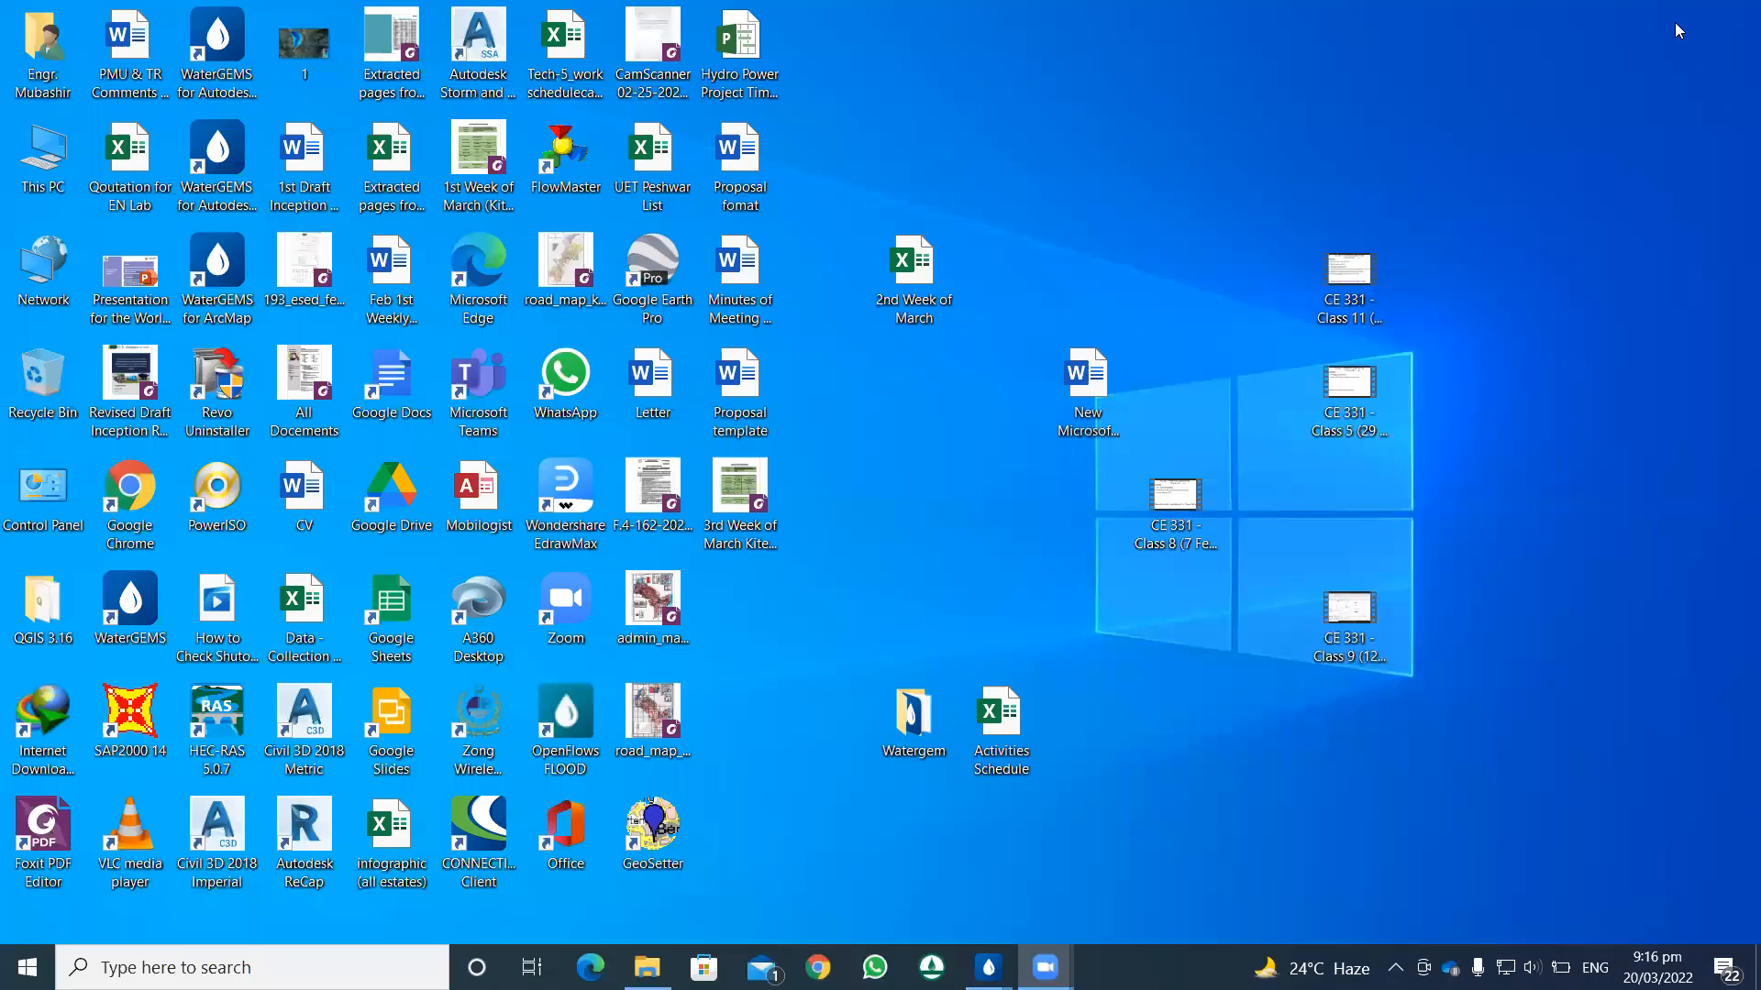
Step: Open OneNote and choose the thin black pen for sketching on the blank page
{"action": "left_click", "coordinate": [257, 967]}
{"action": "type", "text": "onenote"}
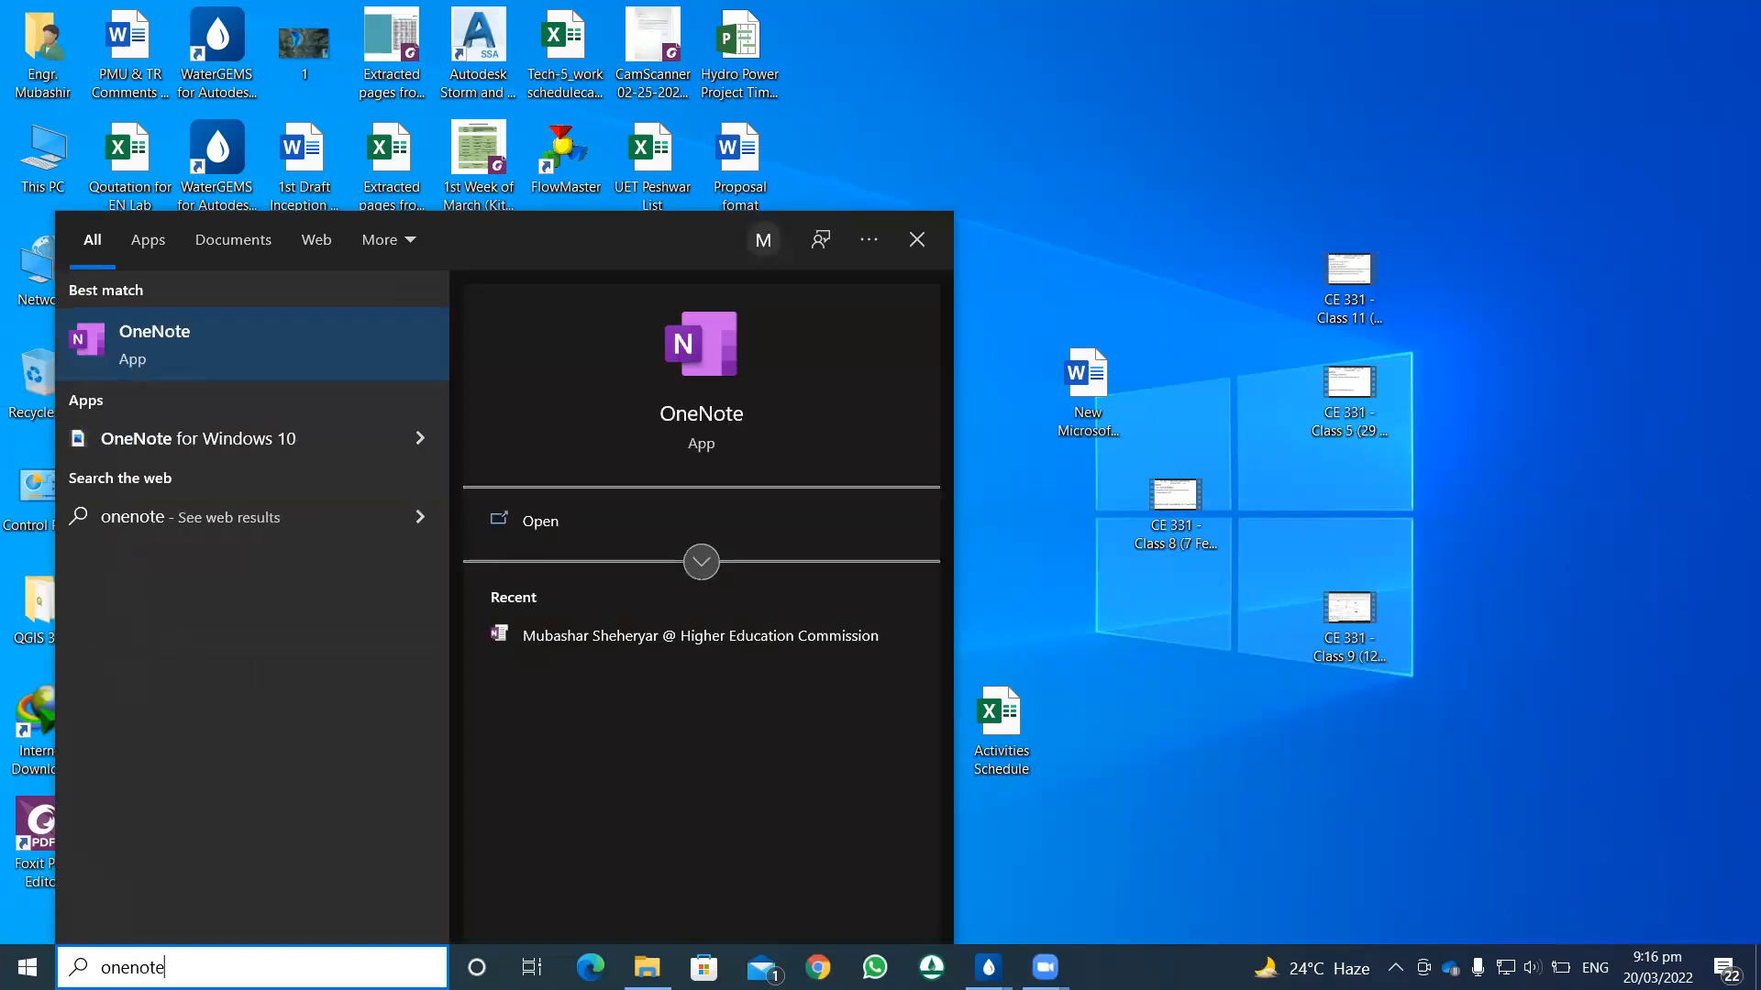
{"action": "key", "text": "Escape"}
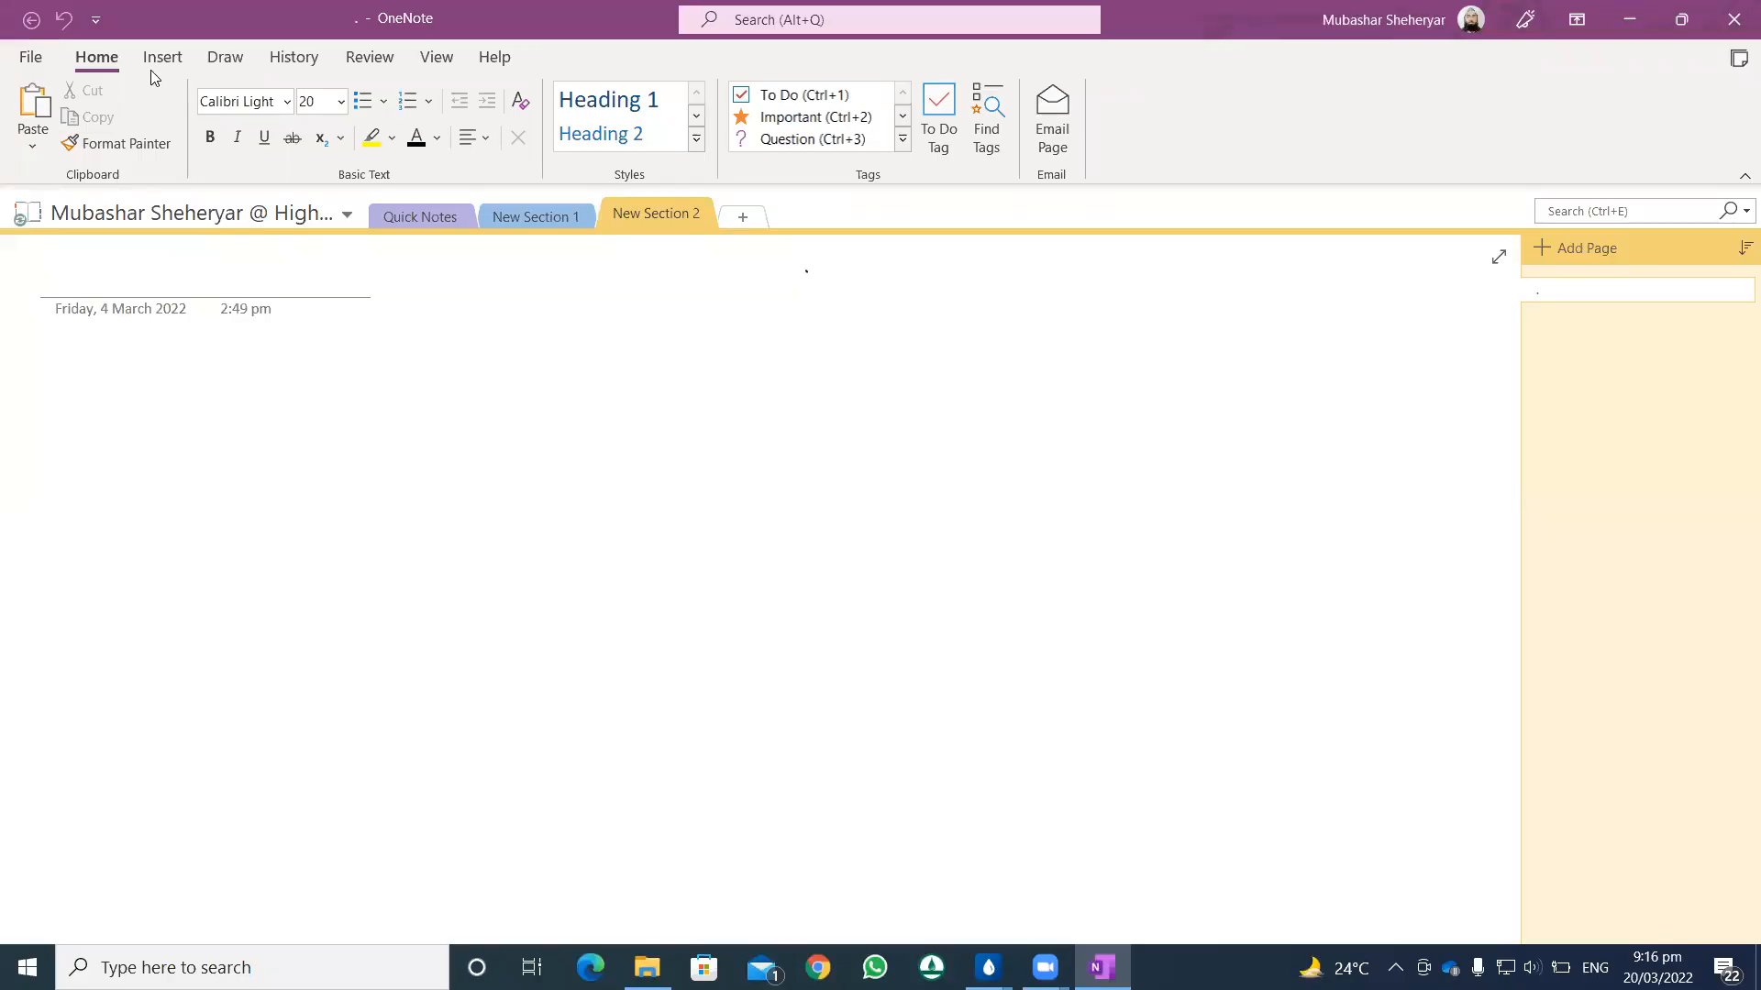
{"action": "left_click", "coordinate": [221, 59]}
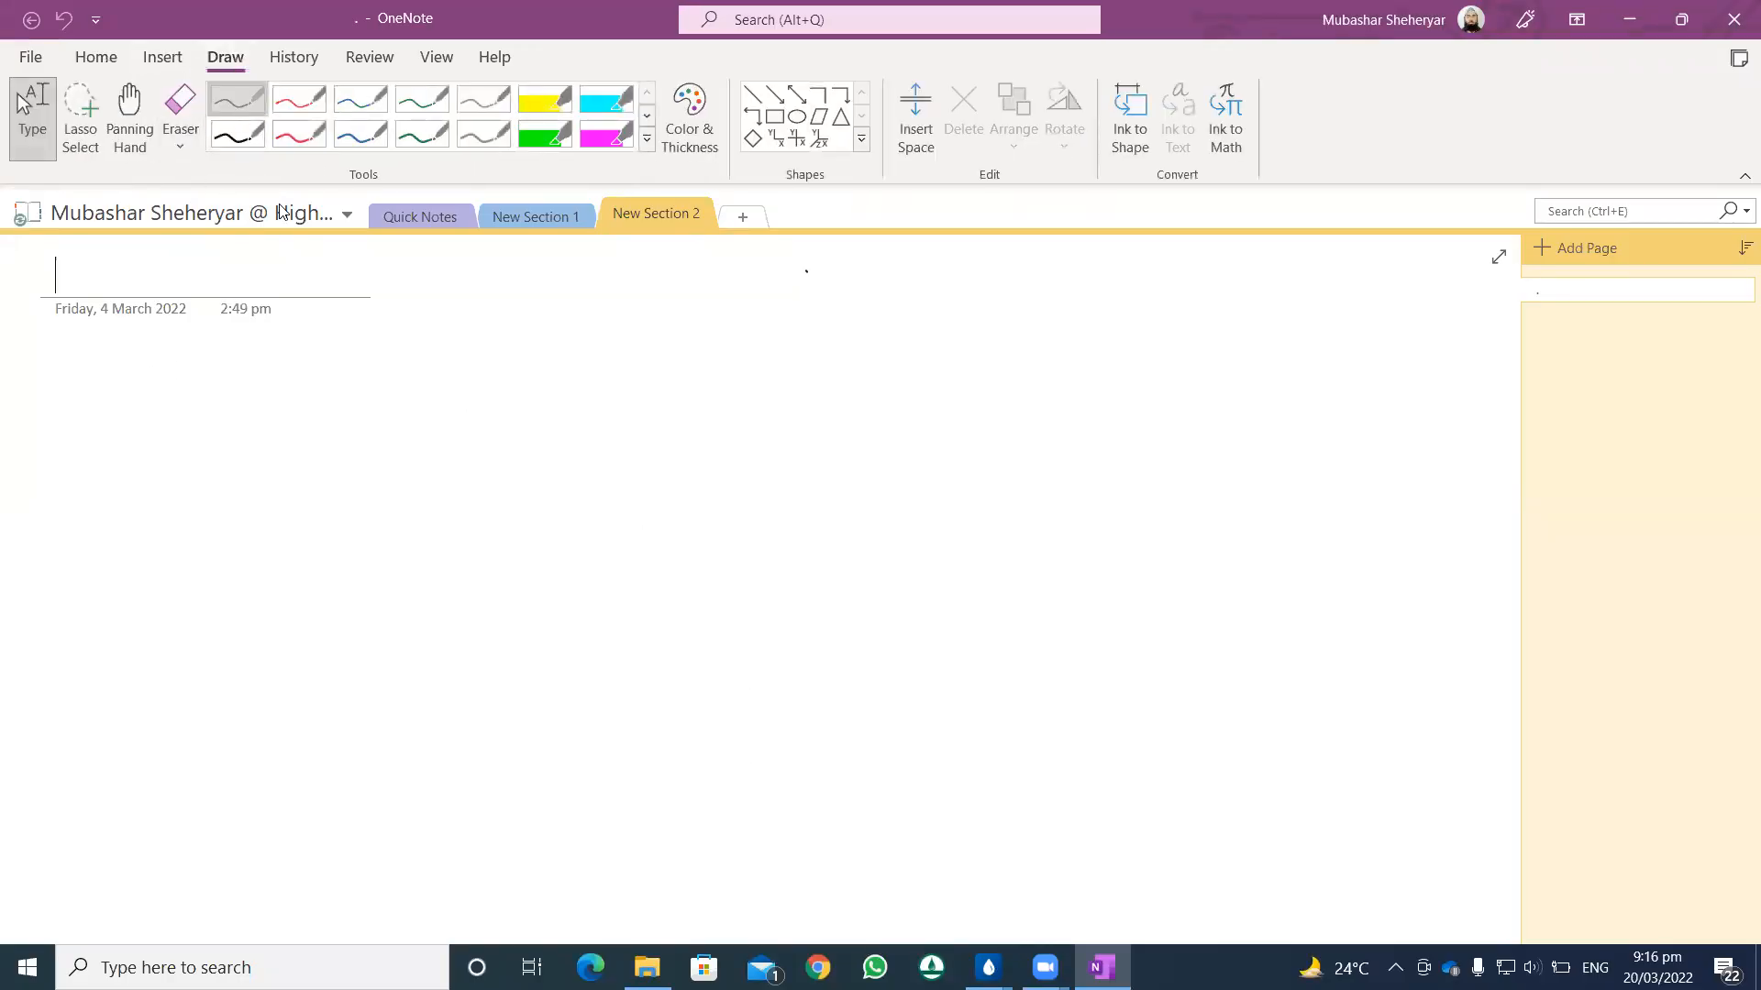
{"action": "left_click", "coordinate": [237, 99]}
Step: Sketch a vertical main as two long lines, with a double-line horizontal branch on each side at different heights
{"action": "left_click_drag", "start_coordinate": [660, 270], "coordinate": [675, 845]}
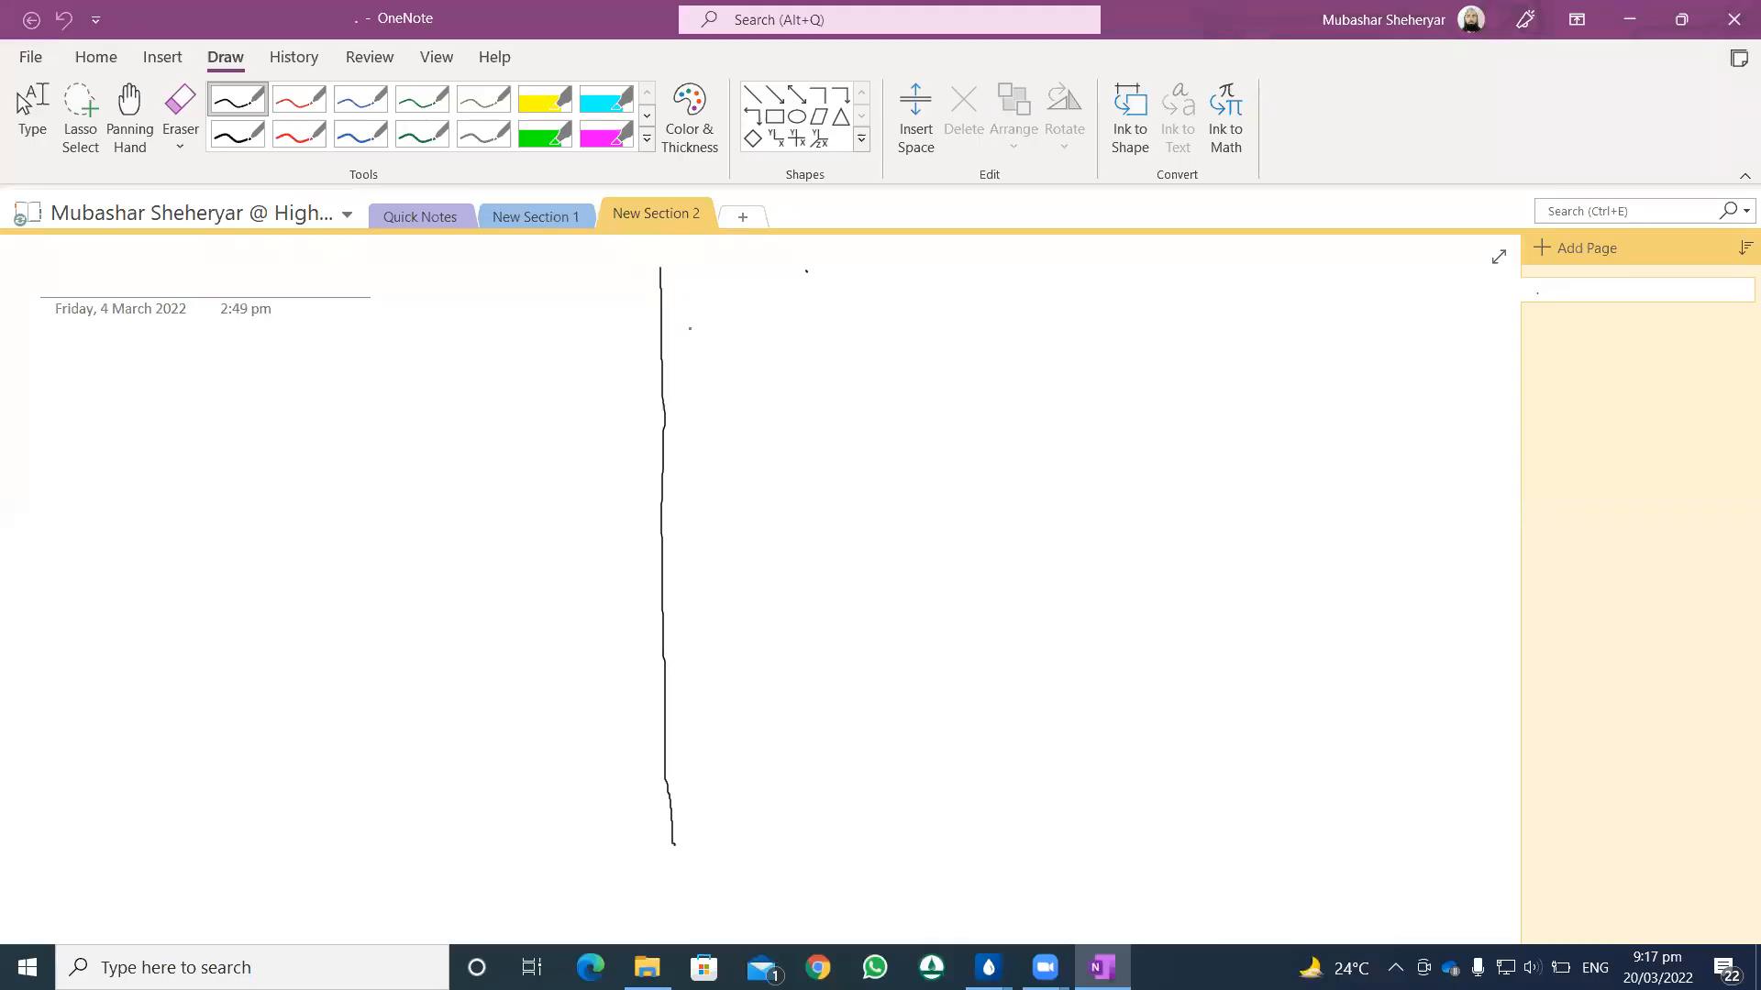
{"action": "left_click_drag", "start_coordinate": [687, 268], "coordinate": [722, 829]}
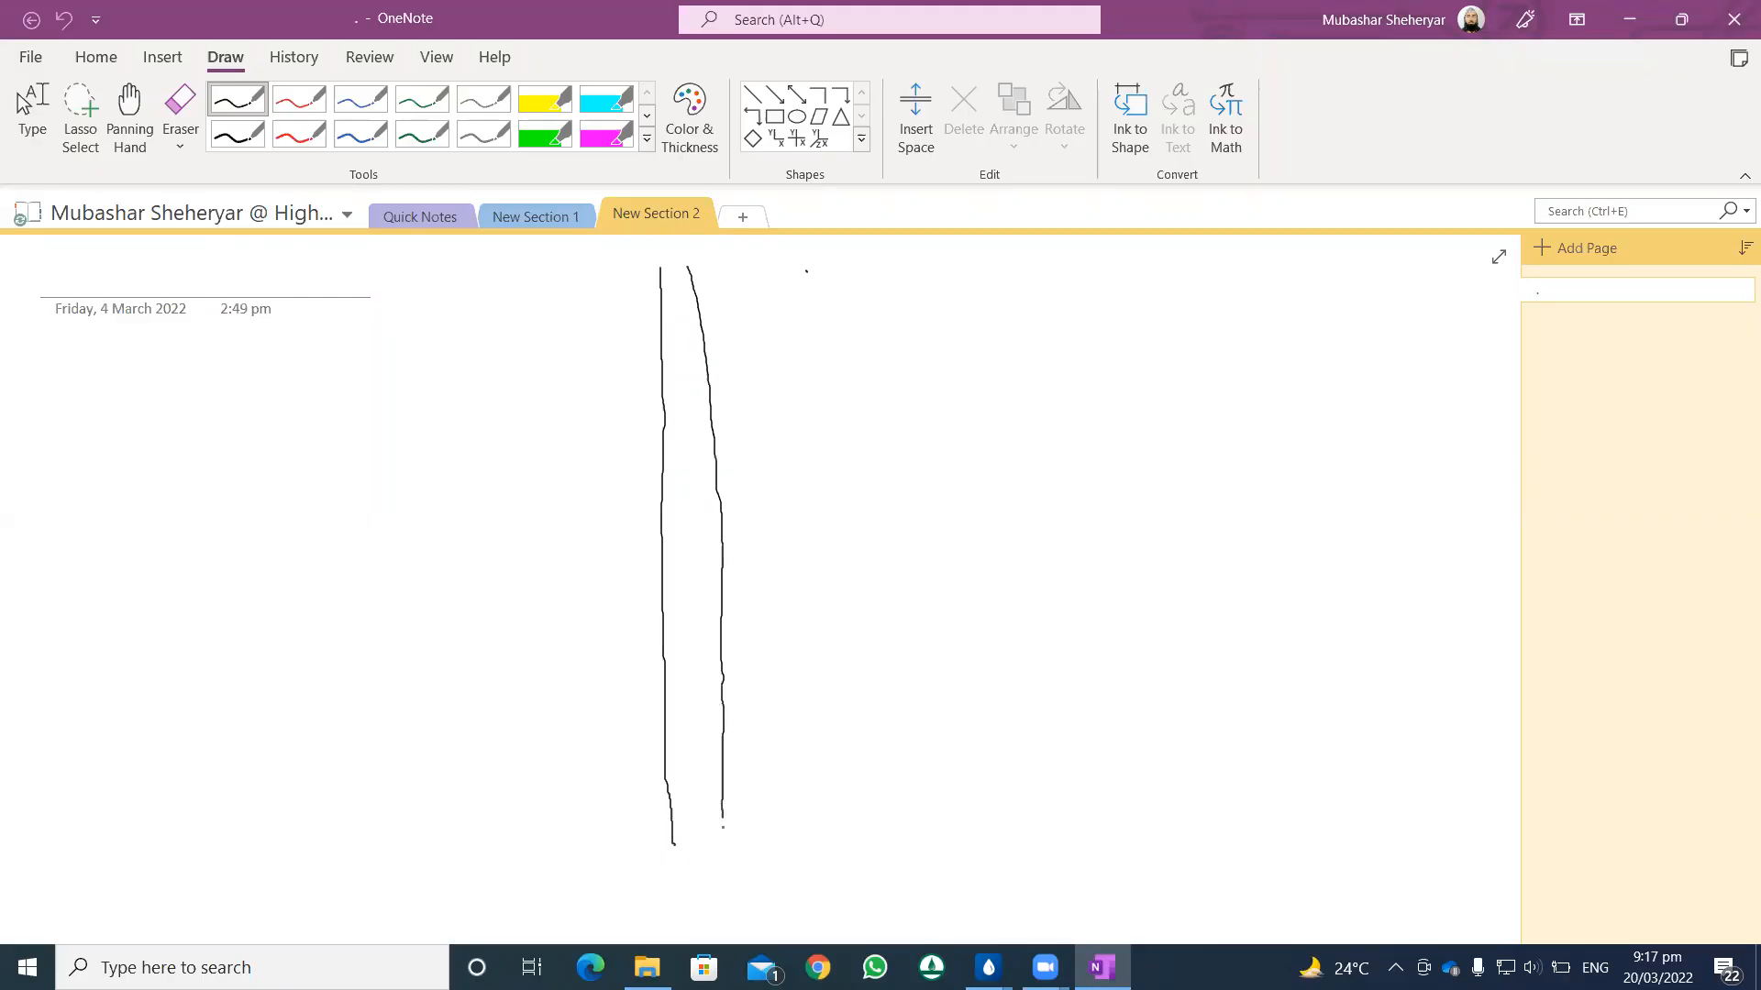
{"action": "left_click_drag", "start_coordinate": [708, 405], "coordinate": [1117, 398]}
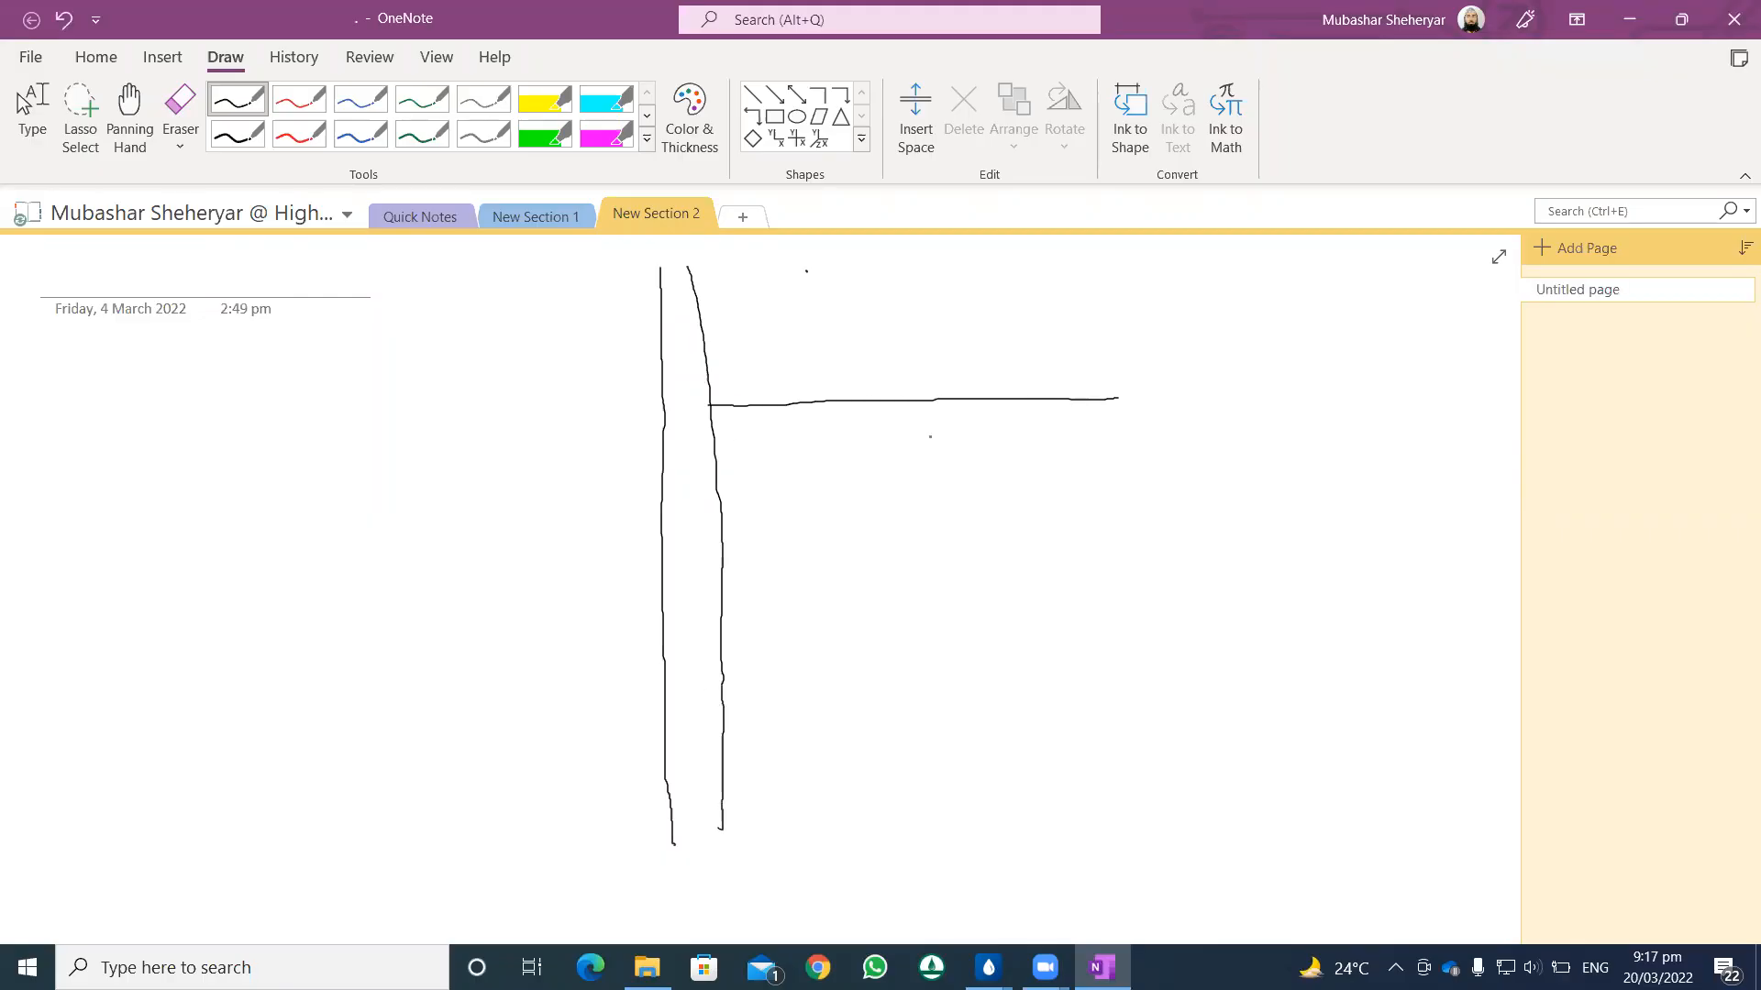
{"action": "left_click_drag", "start_coordinate": [715, 463], "coordinate": [1105, 442]}
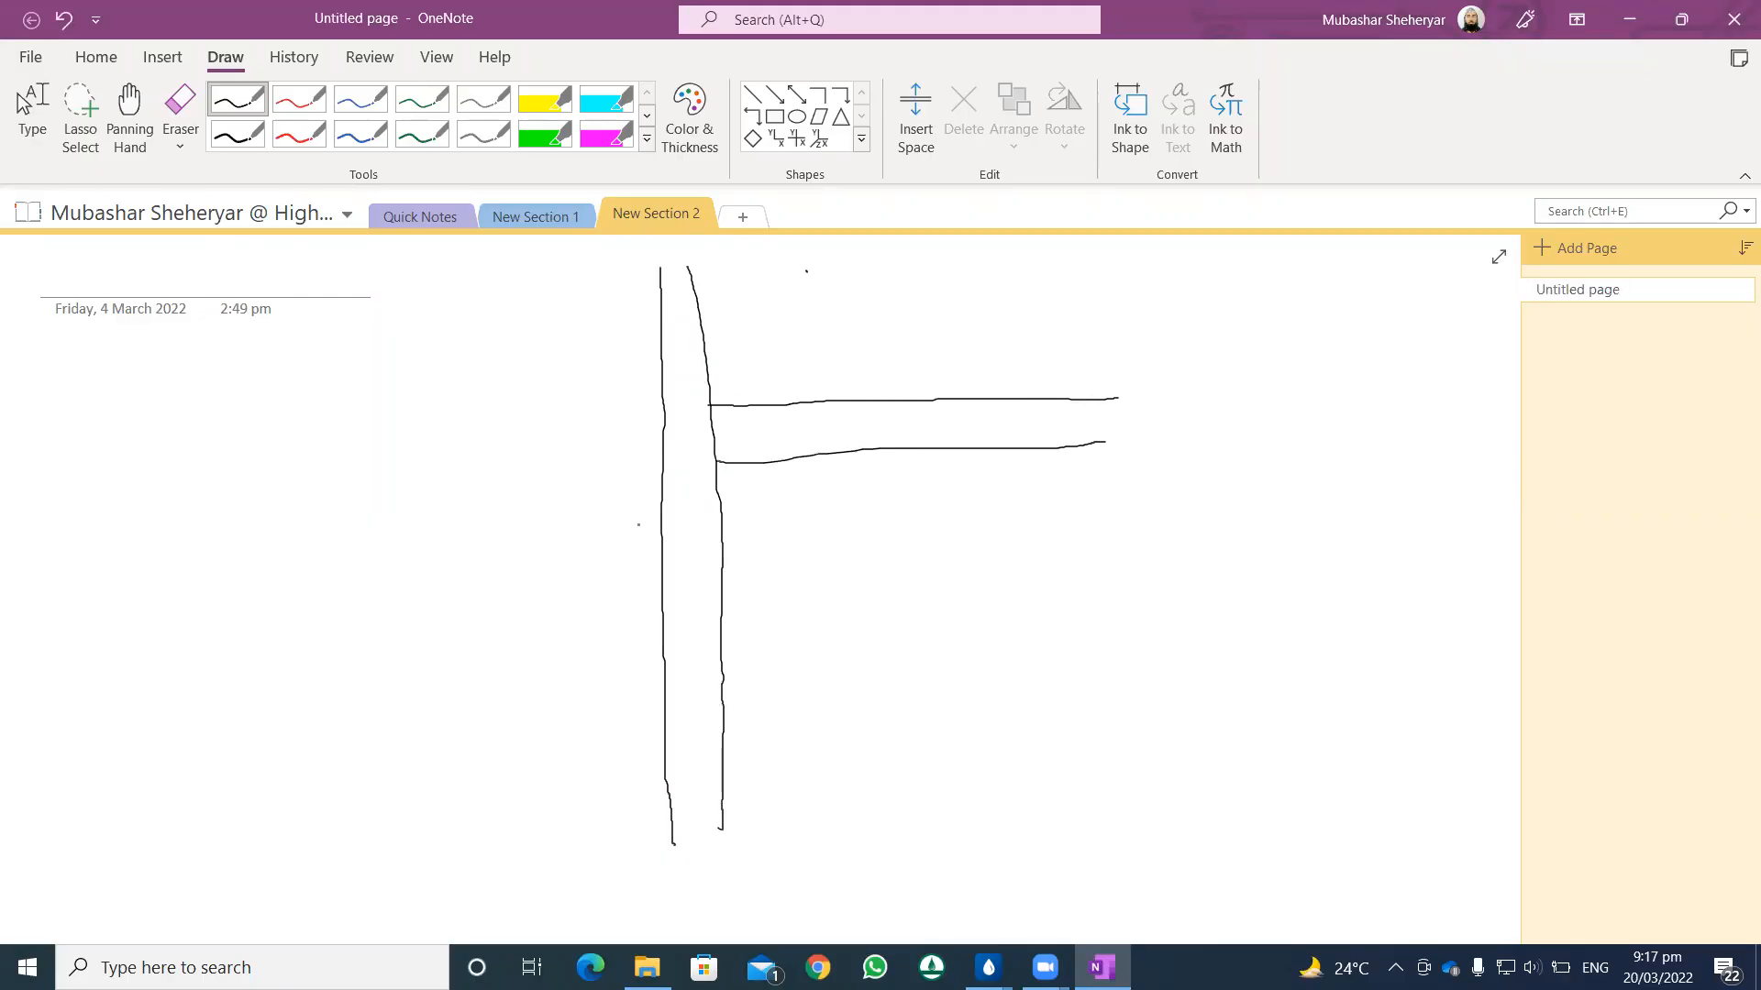
{"action": "left_click_drag", "start_coordinate": [658, 539], "coordinate": [295, 540]}
{"action": "left_click_drag", "start_coordinate": [664, 601], "coordinate": [365, 600]}
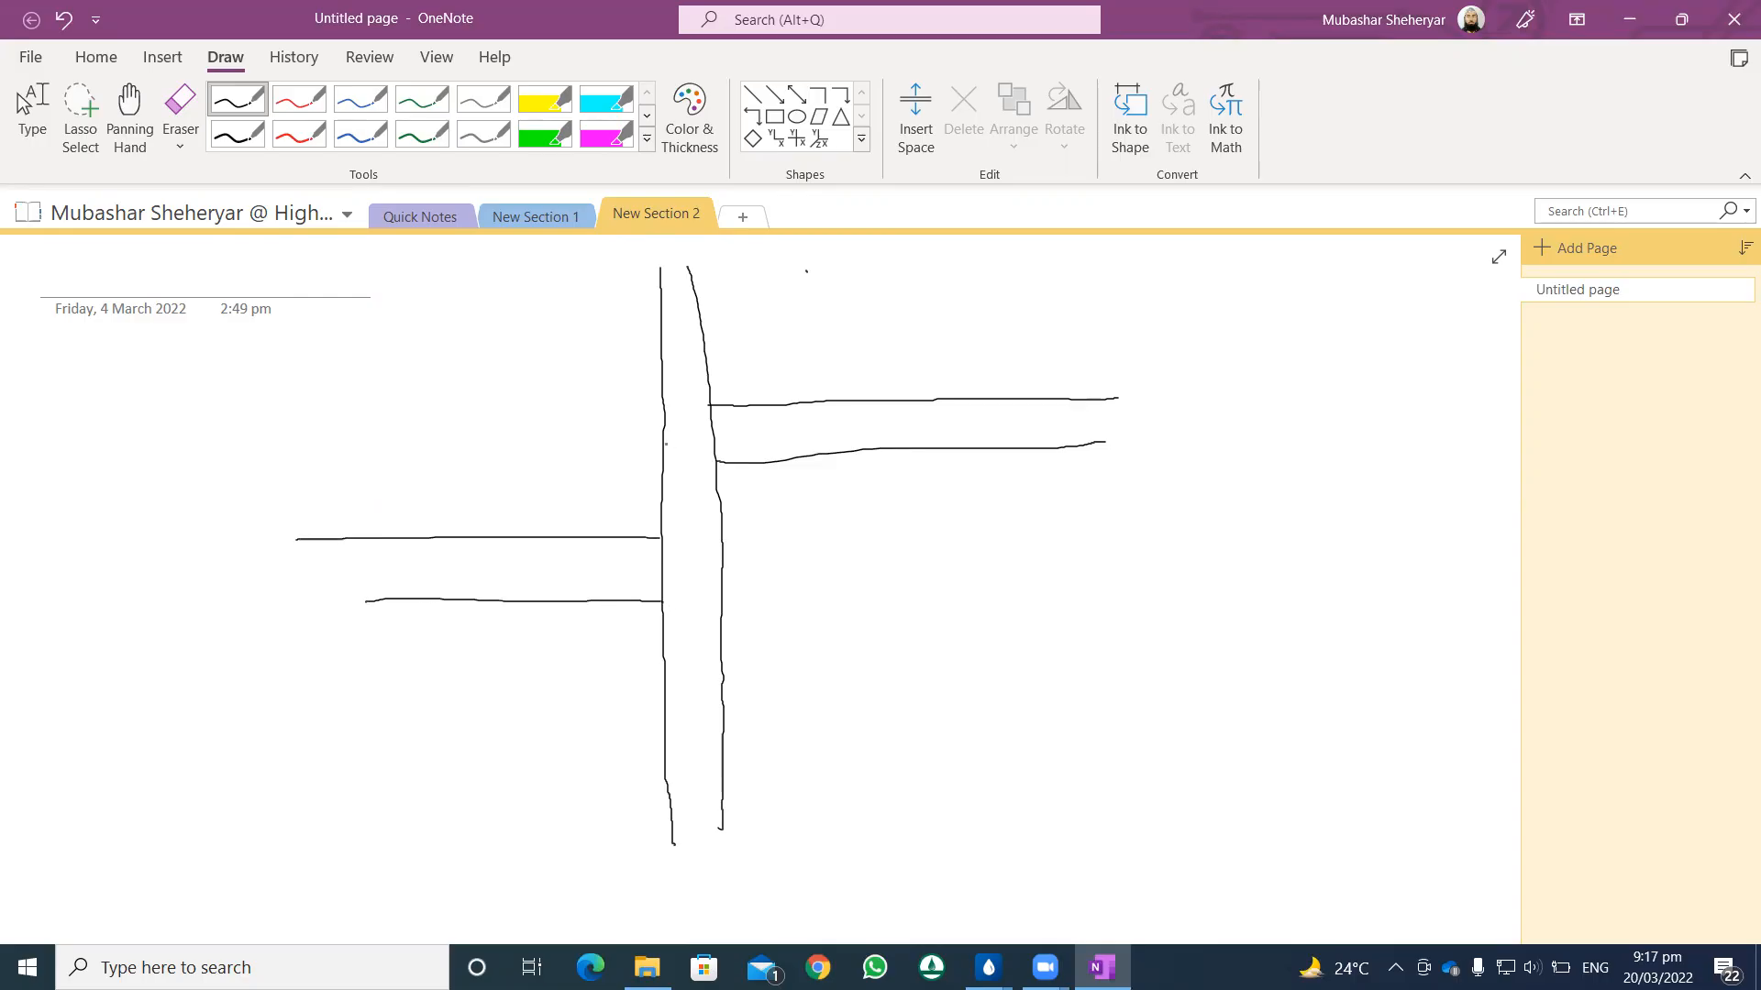
Step: Divide the sketched main with two cross lines, extend its lower end, and add a double-line sub-branch below the left branch
{"action": "left_click_drag", "start_coordinate": [661, 486], "coordinate": [722, 487]}
{"action": "left_click_drag", "start_coordinate": [663, 724], "coordinate": [719, 716]}
{"action": "left_click_drag", "start_coordinate": [721, 824], "coordinate": [730, 876]}
{"action": "left_click_drag", "start_coordinate": [371, 601], "coordinate": [267, 593]}
{"action": "left_click_drag", "start_coordinate": [380, 600], "coordinate": [383, 778]}
{"action": "left_click_drag", "start_coordinate": [438, 602], "coordinate": [428, 769]}
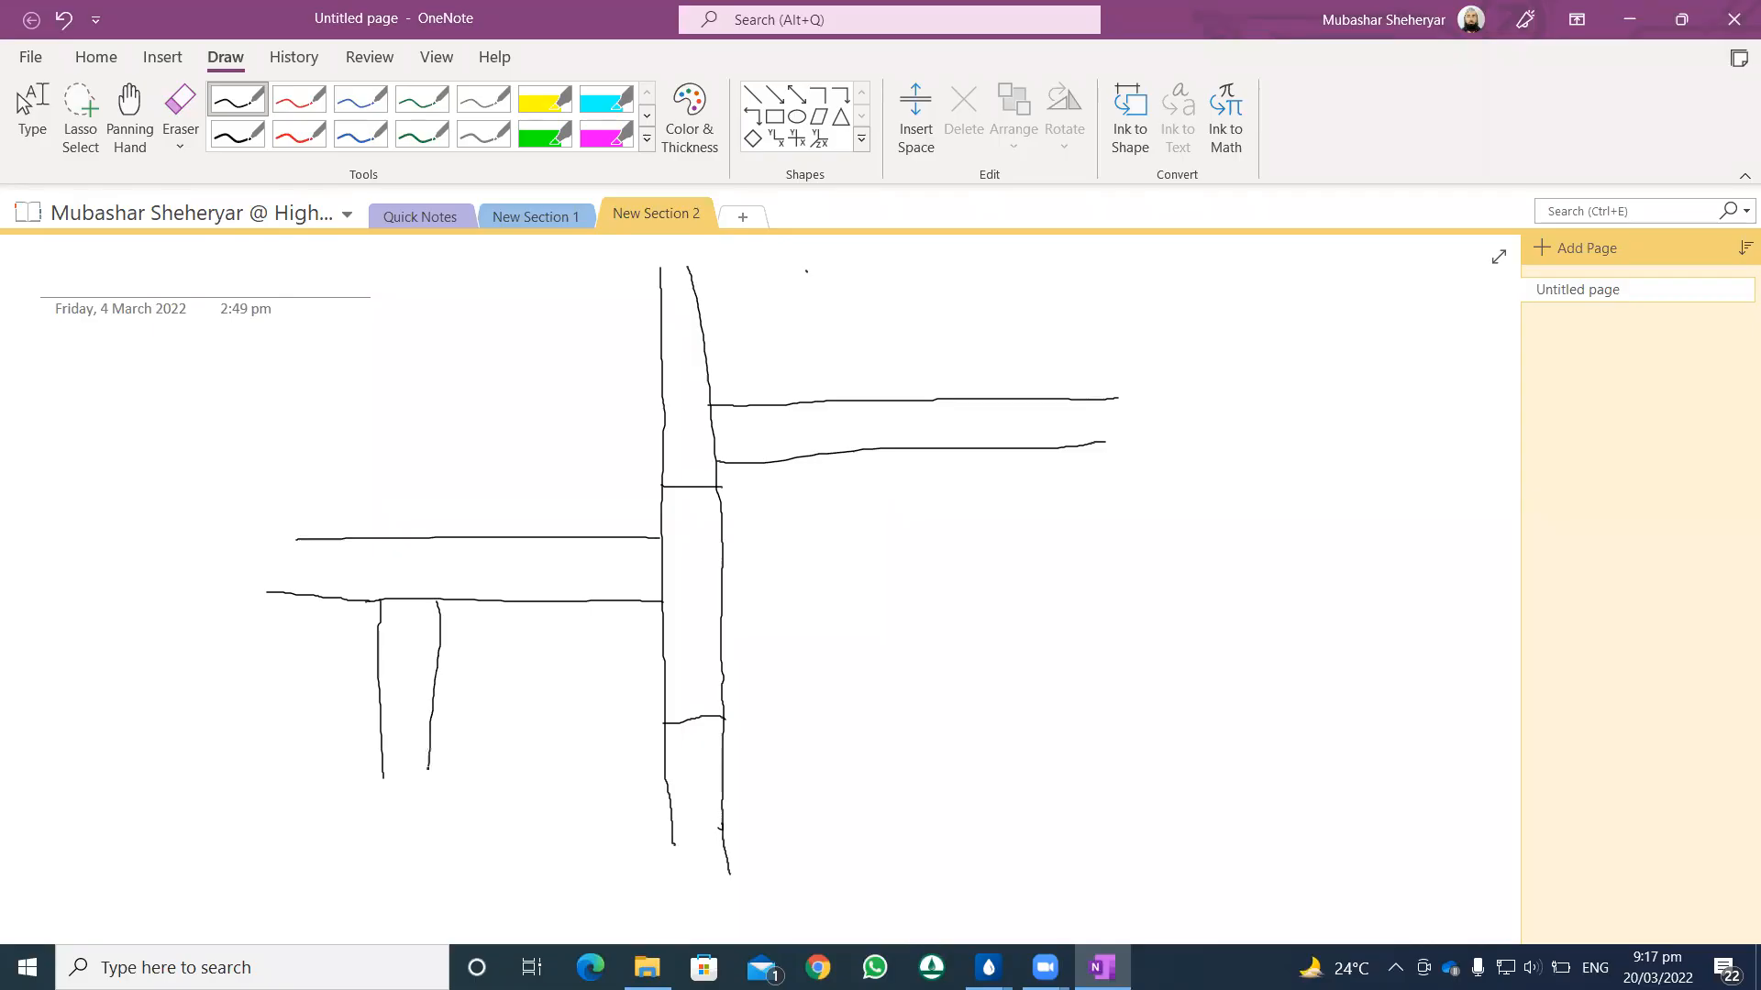
Step: Sketch double-line sub-branches above the left branch and both below and above the right branch
{"action": "left_click_drag", "start_coordinate": [338, 538], "coordinate": [330, 371]}
{"action": "left_click_drag", "start_coordinate": [376, 481], "coordinate": [366, 371]}
{"action": "mouse_move", "coordinate": [865, 445]}
{"action": "left_mouse_down"}
{"action": "mouse_move", "coordinate": [899, 550]}
{"action": "mouse_move", "coordinate": [897, 622]}
{"action": "left_mouse_up"}
{"action": "left_click_drag", "start_coordinate": [941, 453], "coordinate": [982, 633]}
{"action": "left_click_drag", "start_coordinate": [1037, 398], "coordinate": [1023, 271]}
{"action": "left_click_drag", "start_coordinate": [1085, 398], "coordinate": [1073, 278]}
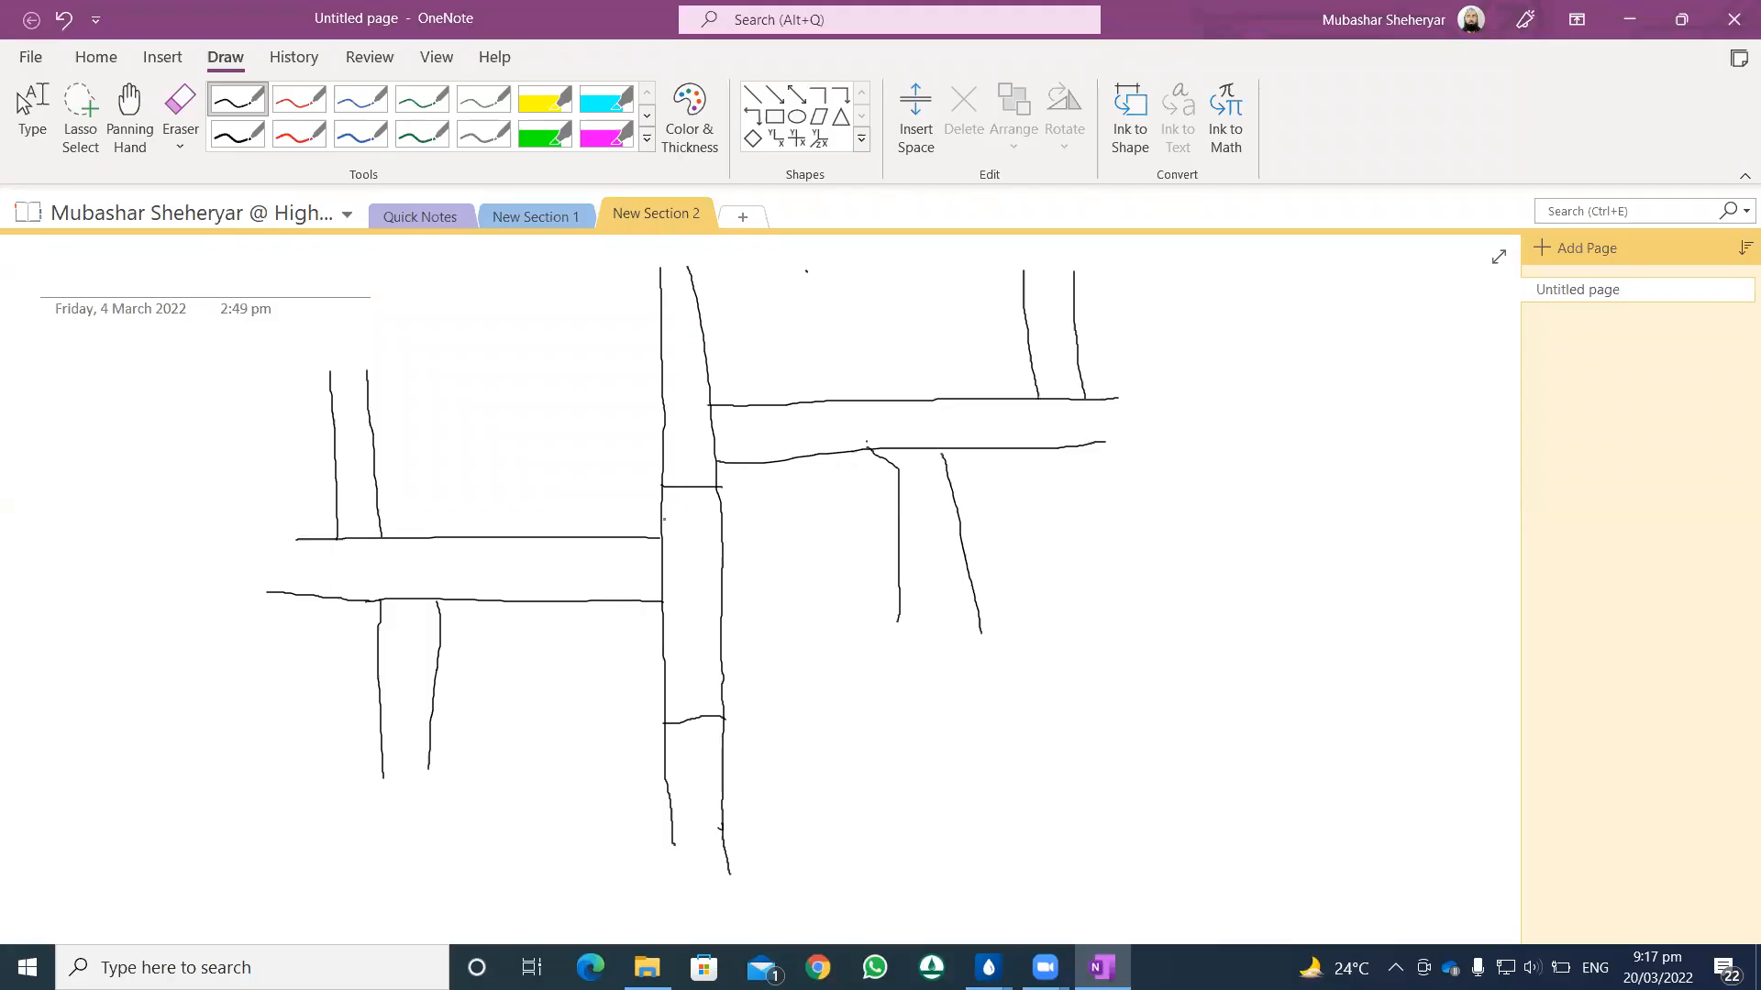
Step: Mark the pipe groups on the sketch by outlining the main, lining the two horizontal branches, and circling the four sub-branches
{"action": "mouse_move", "coordinate": [645, 267]}
{"action": "left_mouse_down"}
{"action": "mouse_move", "coordinate": [658, 809]}
{"action": "mouse_move", "coordinate": [730, 880]}
{"action": "mouse_move", "coordinate": [710, 259]}
{"action": "mouse_move", "coordinate": [636, 272]}
{"action": "left_mouse_up"}
{"action": "mouse_move", "coordinate": [754, 456]}
{"action": "left_mouse_down"}
{"action": "mouse_move", "coordinate": [922, 423]}
{"action": "mouse_move", "coordinate": [1145, 416]}
{"action": "left_mouse_up"}
{"action": "left_click_drag", "start_coordinate": [636, 579], "coordinate": [235, 568]}
{"action": "left_click", "coordinate": [308, 385]}
{"action": "mouse_move", "coordinate": [323, 377]}
{"action": "left_mouse_down"}
{"action": "mouse_move", "coordinate": [384, 393]}
{"action": "mouse_move", "coordinate": [412, 489]}
{"action": "left_mouse_up"}
{"action": "left_click_drag", "start_coordinate": [466, 674], "coordinate": [446, 805]}
{"action": "mouse_move", "coordinate": [993, 523]}
{"action": "left_mouse_down"}
{"action": "mouse_move", "coordinate": [880, 606]}
{"action": "mouse_move", "coordinate": [963, 486]}
{"action": "left_mouse_up"}
{"action": "mouse_move", "coordinate": [1091, 269]}
{"action": "left_mouse_down"}
{"action": "mouse_move", "coordinate": [1069, 267]}
{"action": "mouse_move", "coordinate": [1118, 303]}
{"action": "left_mouse_up"}
{"action": "left_click", "coordinate": [1104, 278]}
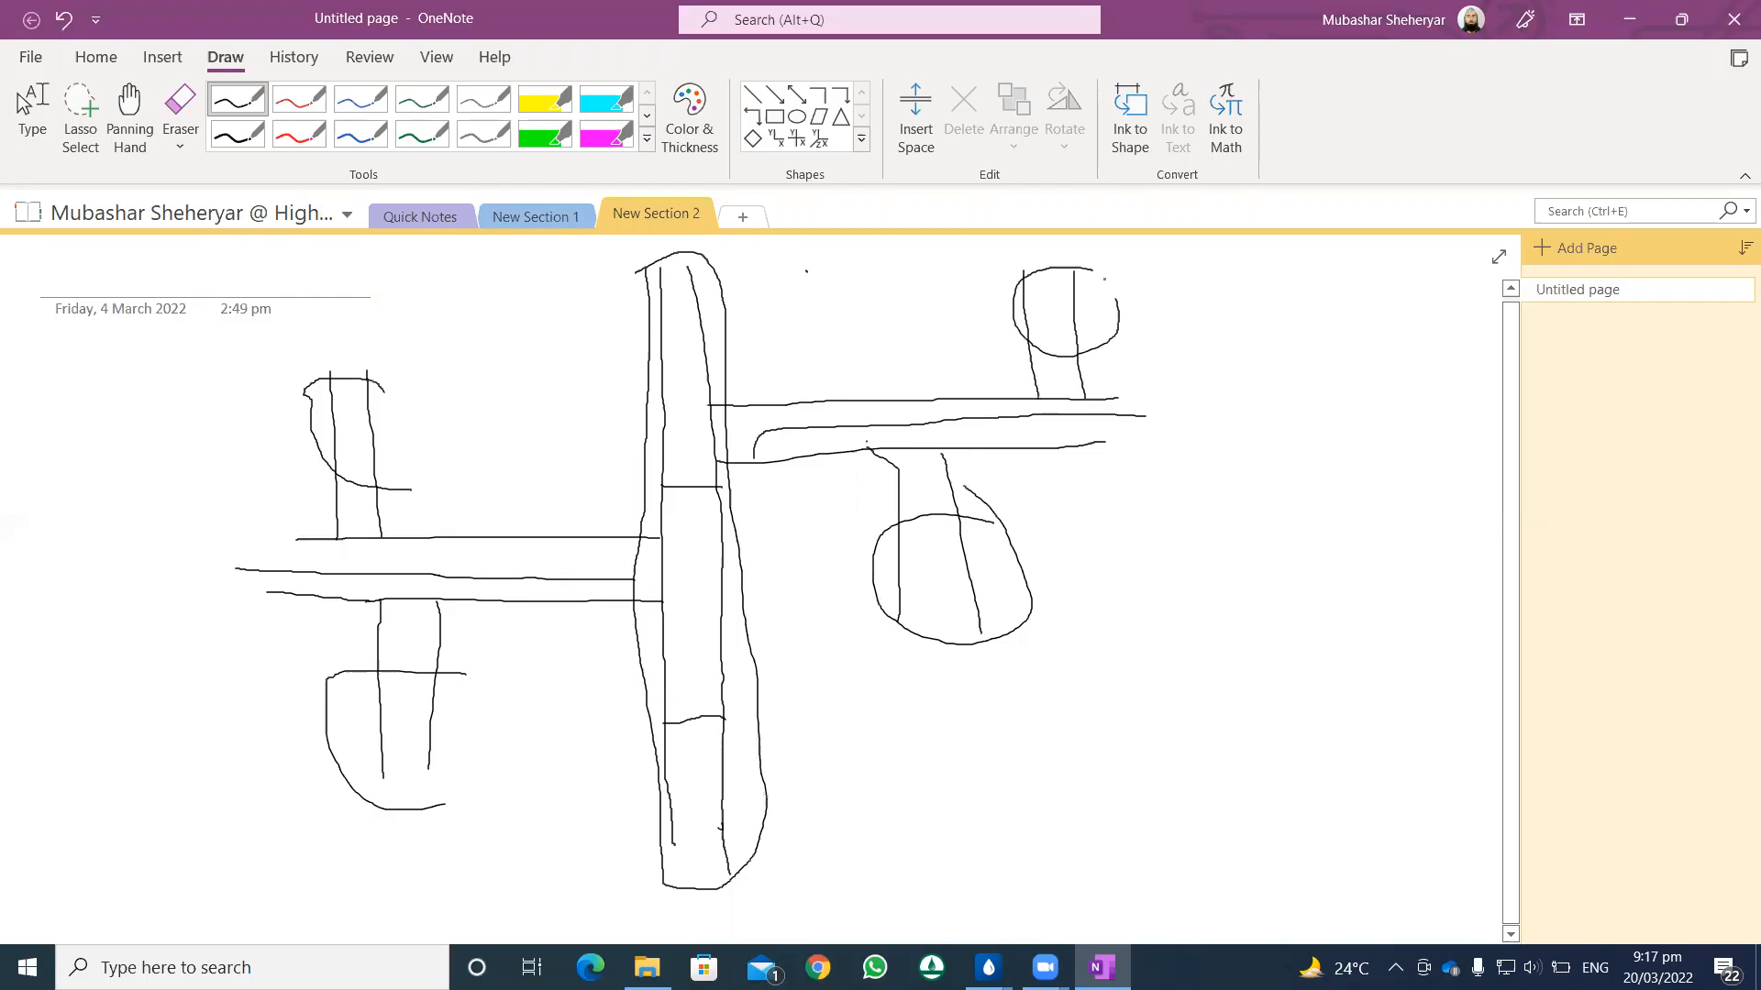
Step: Switch to the WaterGEMS window holding Darwin Designer and add two new design groups to the study
{"action": "mouse_move", "coordinate": [989, 968]}
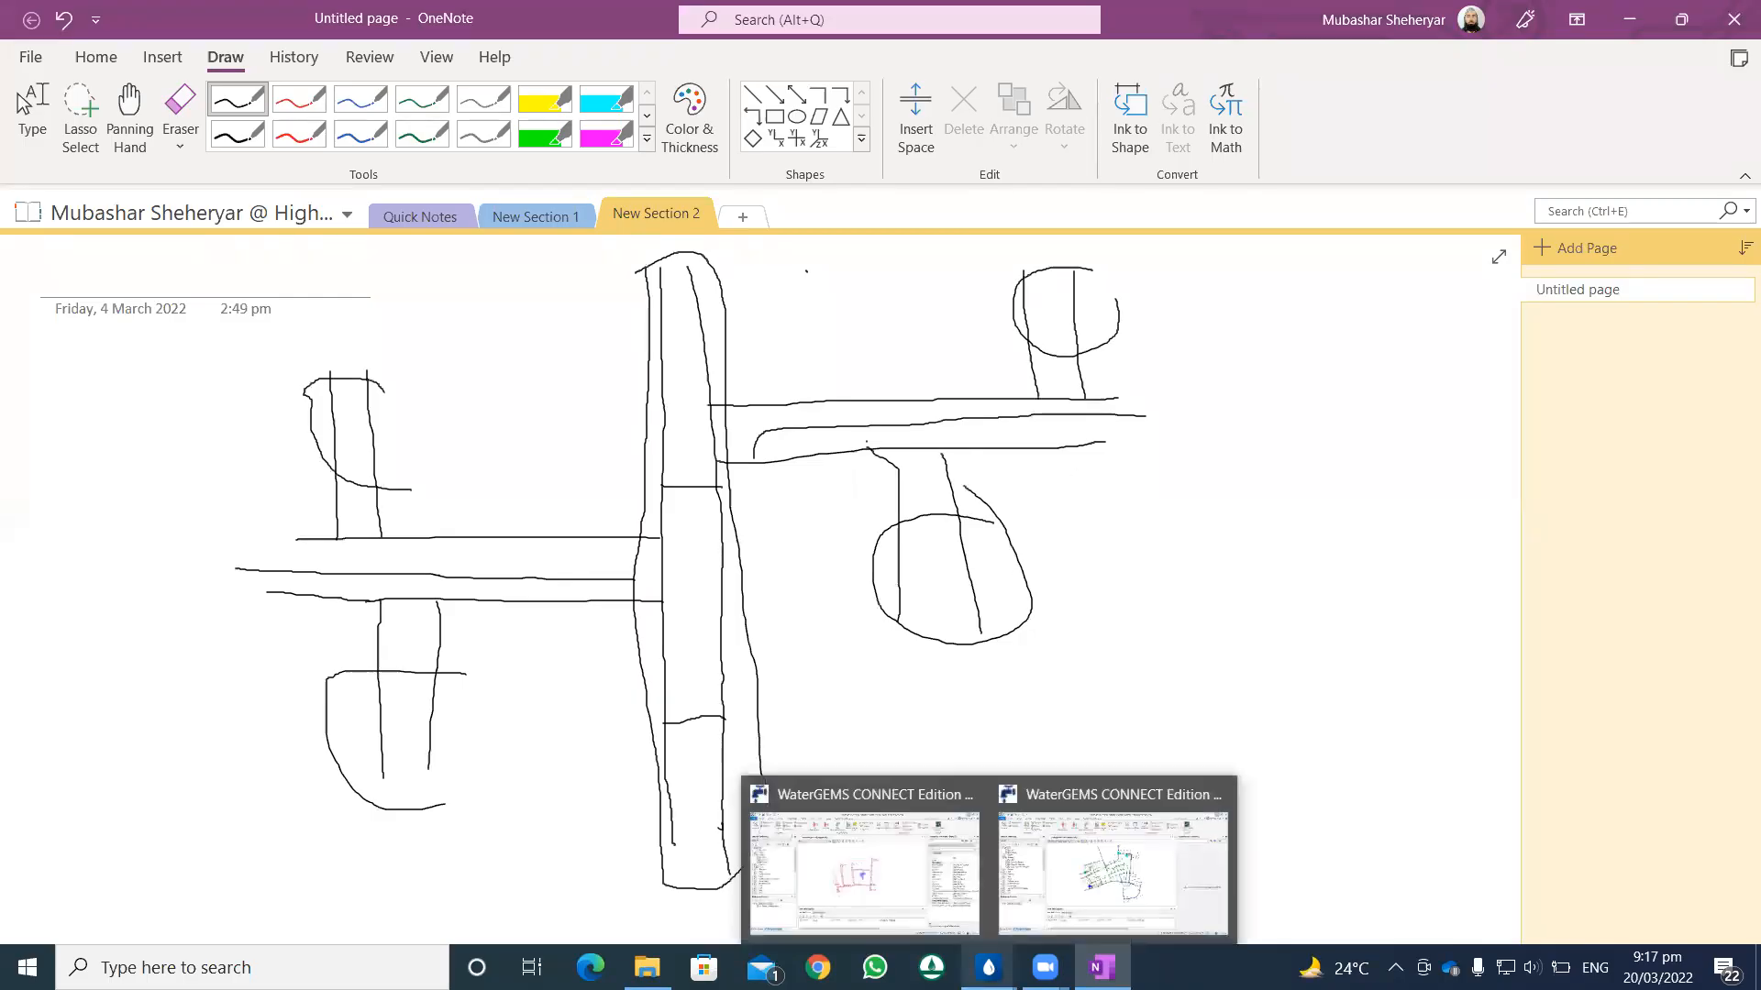
{"action": "left_click", "coordinate": [937, 862]}
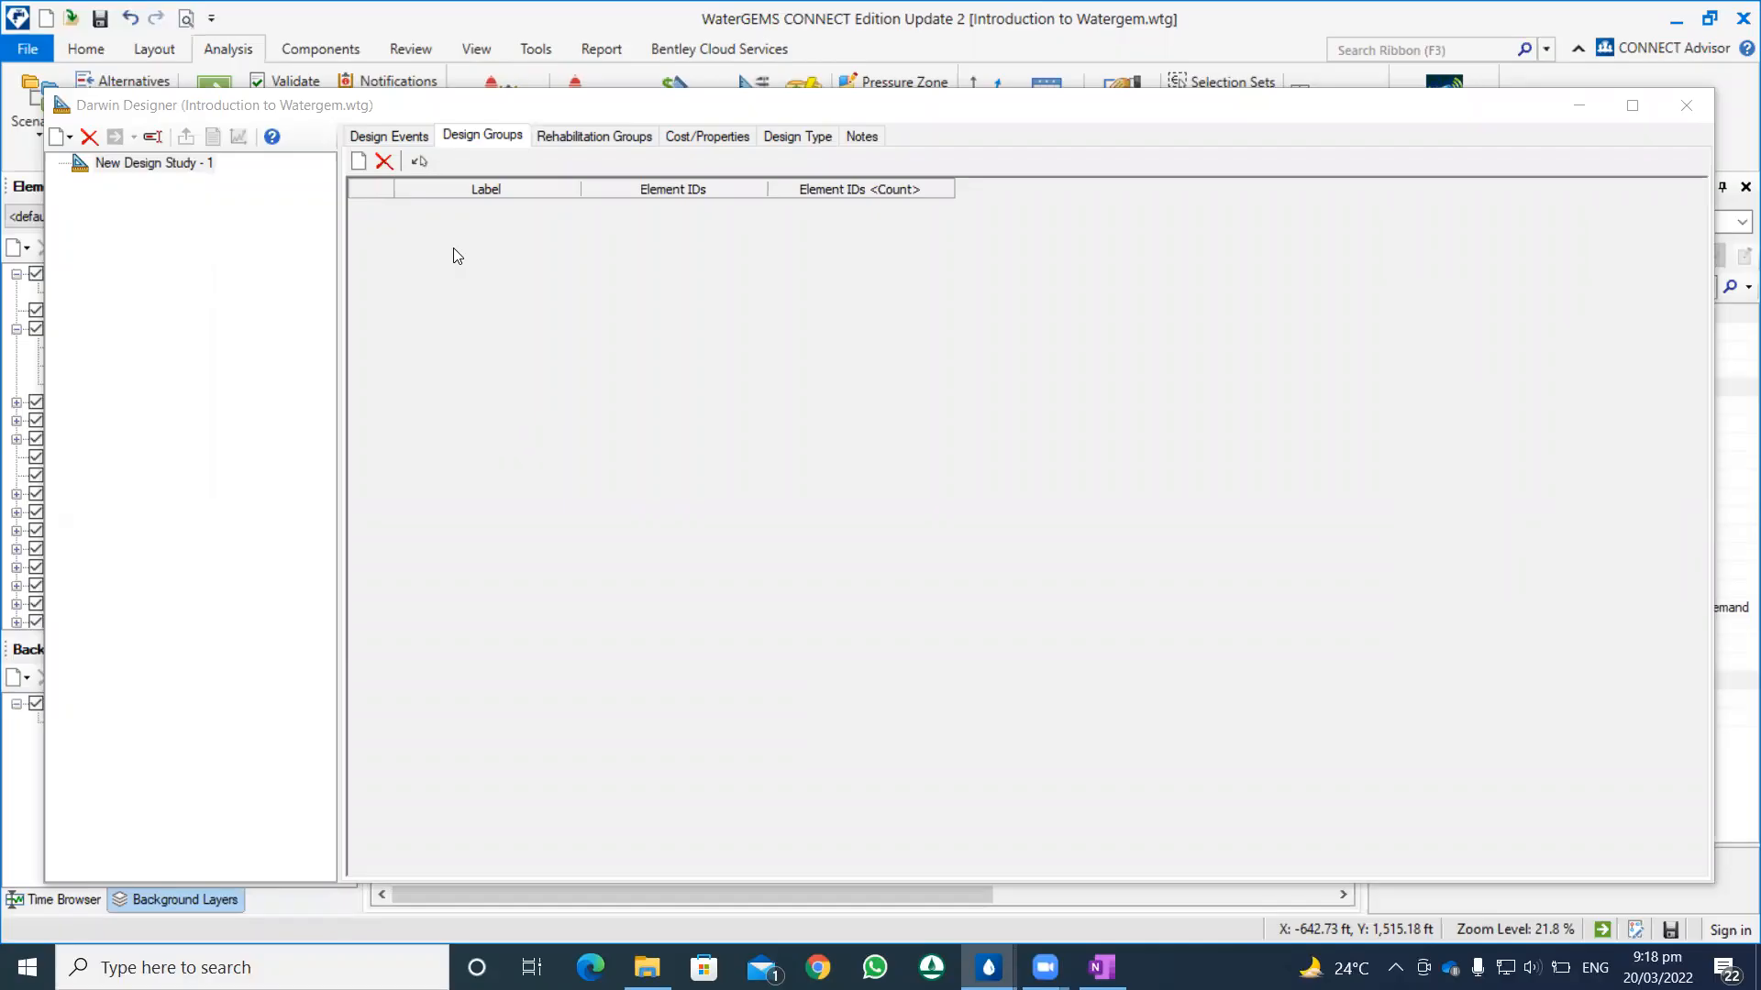
{"action": "left_click", "coordinate": [358, 163]}
{"action": "left_click", "coordinate": [358, 162]}
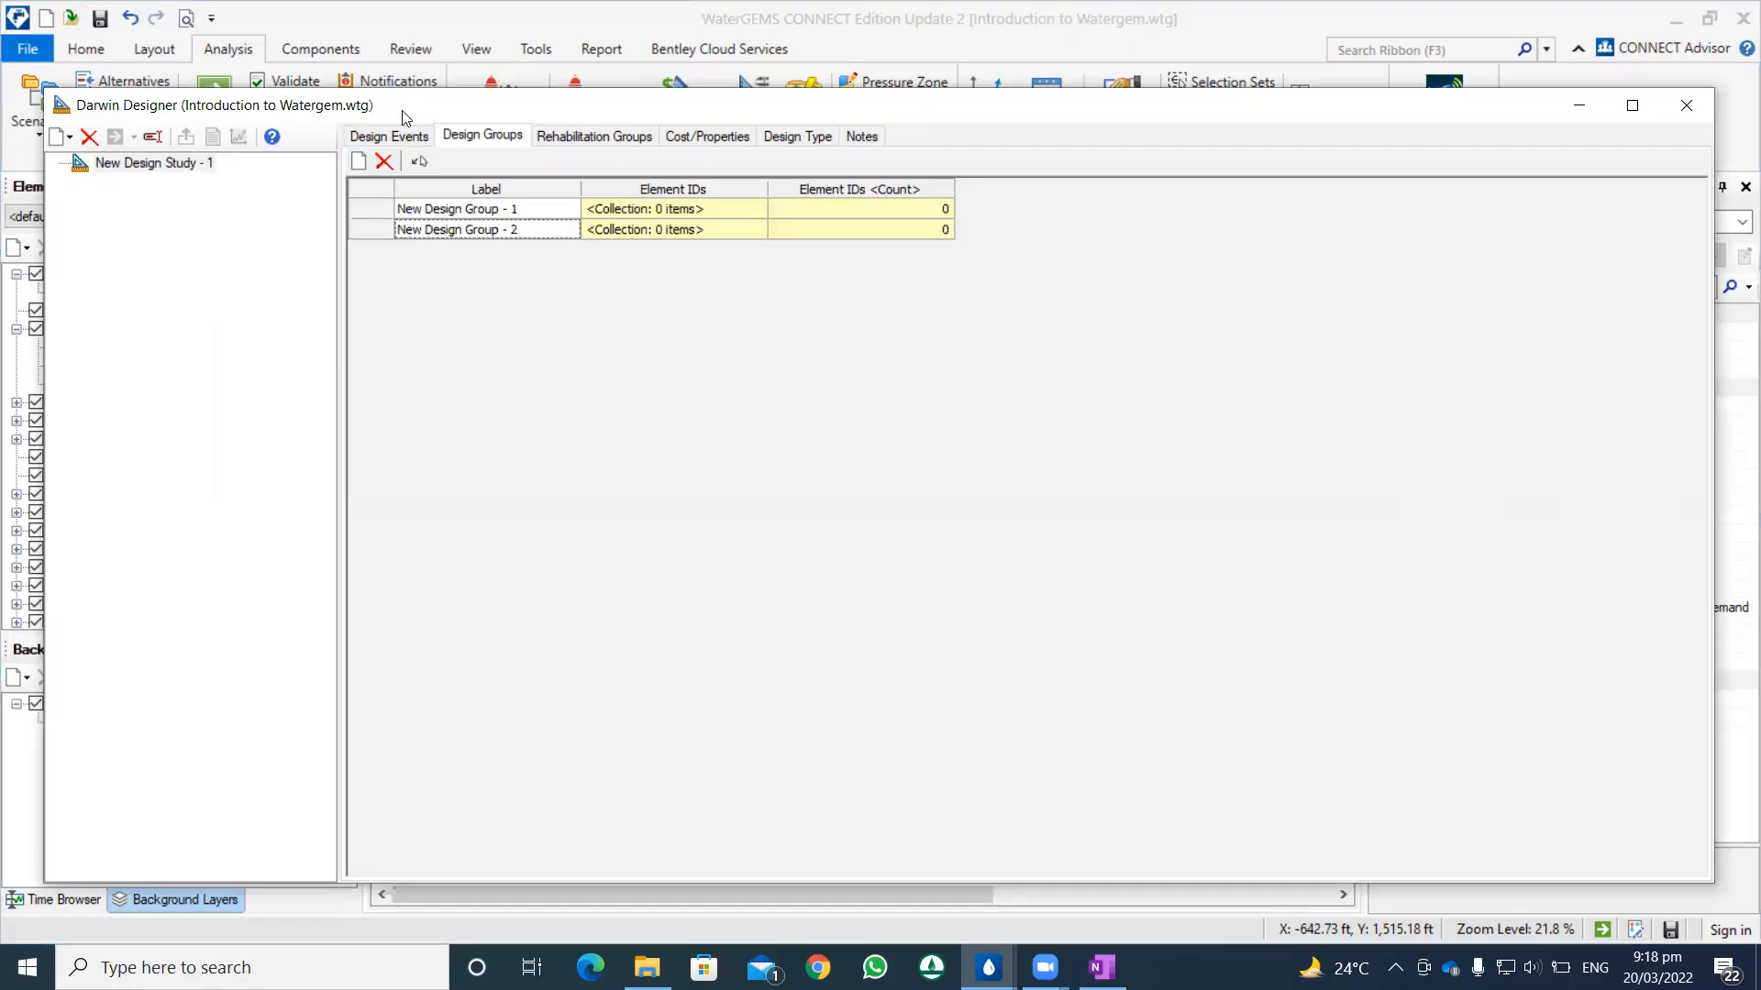
Step: Examine individual pipes along the eastern main and around the common land to decide how to group them
{"action": "left_click_drag", "start_coordinate": [402, 116], "coordinate": [411, 708]}
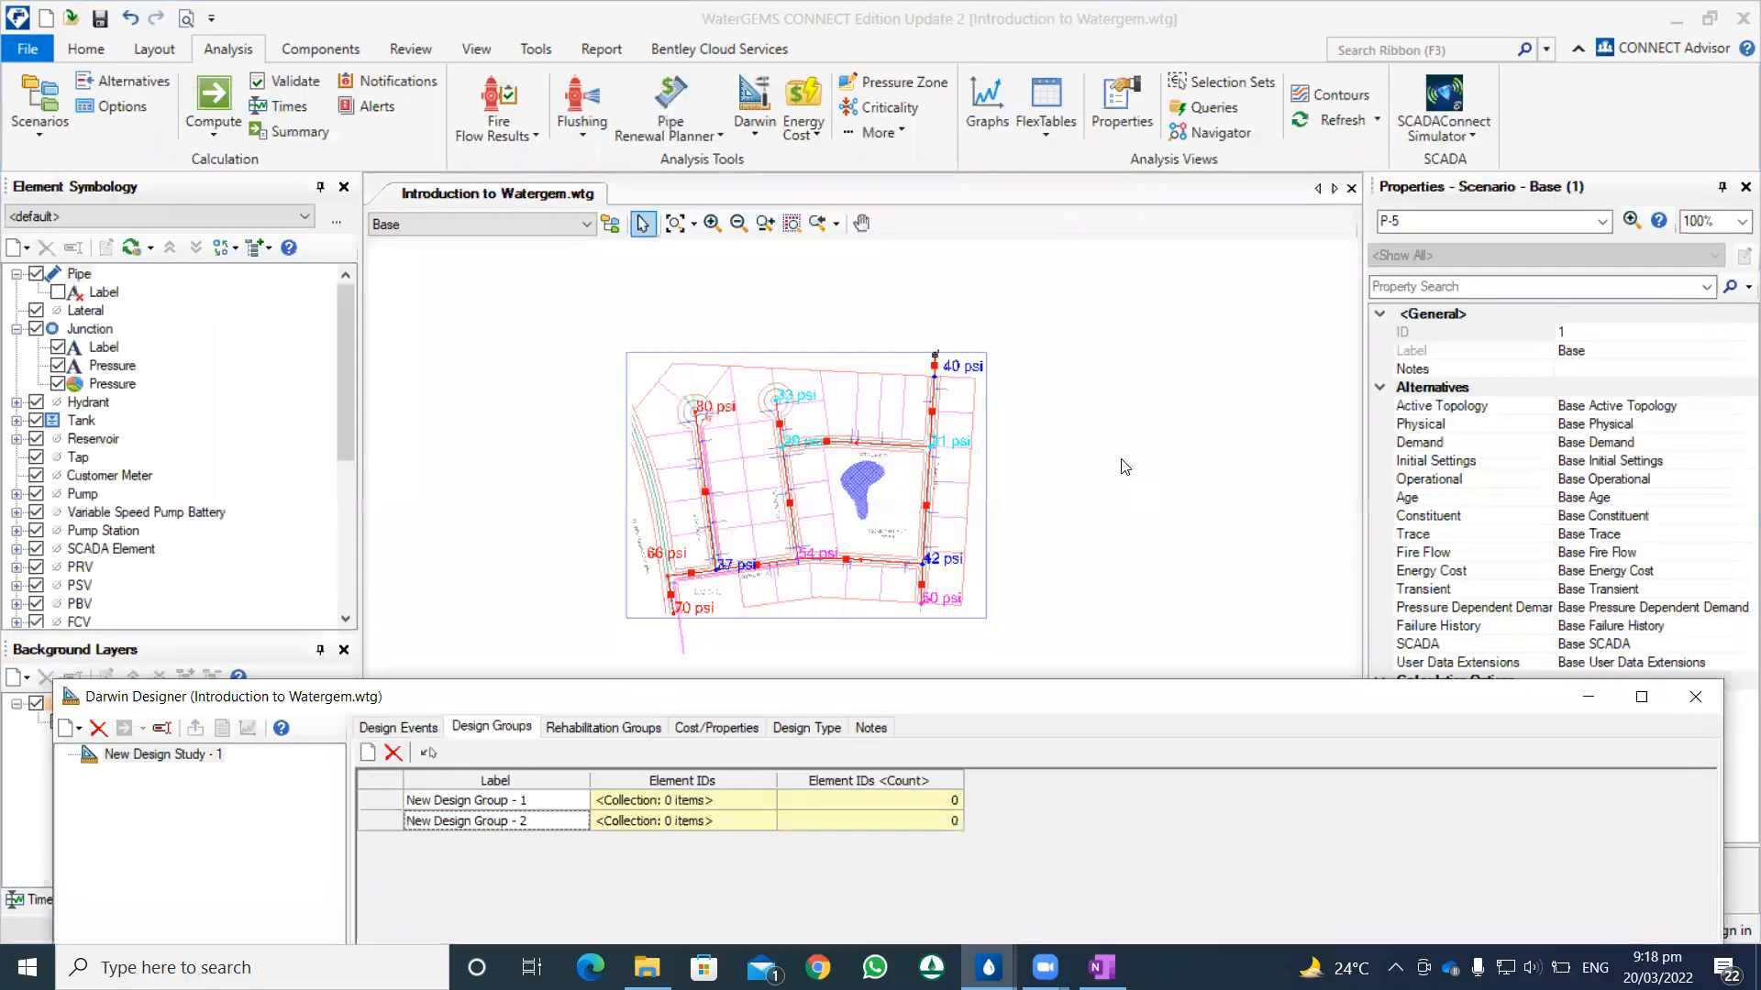
{"action": "left_click", "coordinate": [1124, 464]}
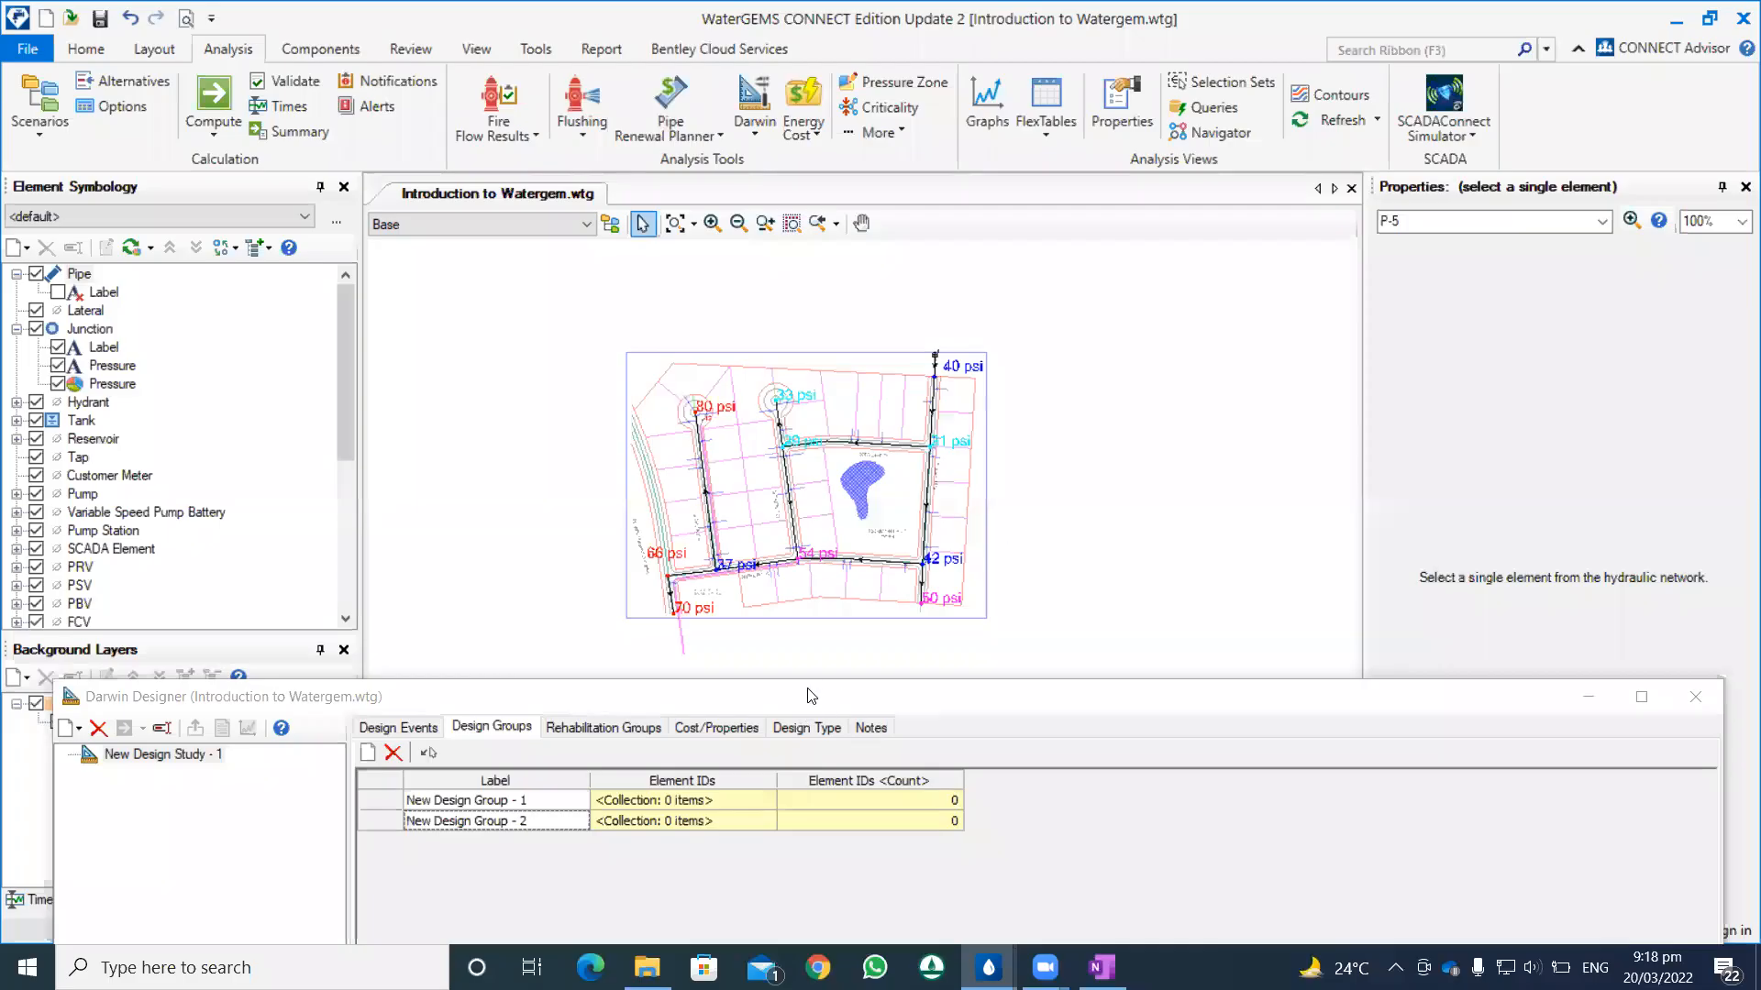
{"action": "left_click", "coordinate": [935, 374]}
{"action": "left_click", "coordinate": [921, 546]}
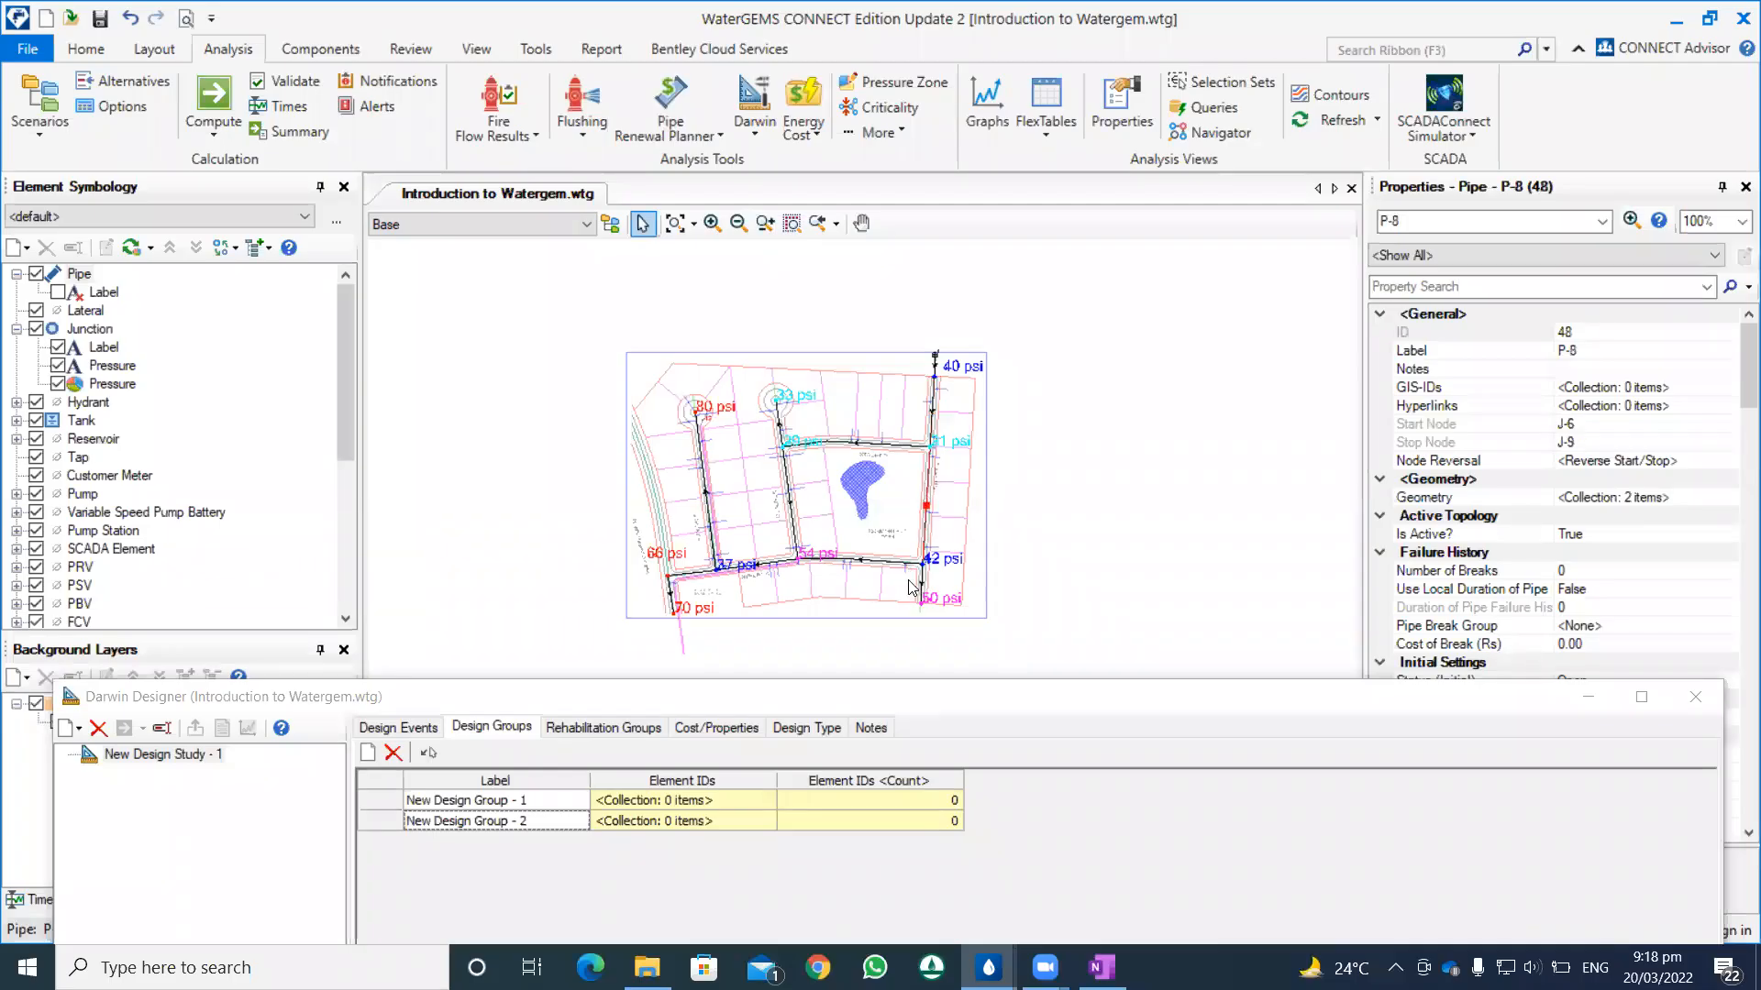
{"action": "left_click", "coordinate": [920, 583]}
{"action": "left_click", "coordinate": [791, 486]}
{"action": "left_click", "coordinate": [830, 442], "text": "ctrl"}
{"action": "left_click", "coordinate": [830, 442]}
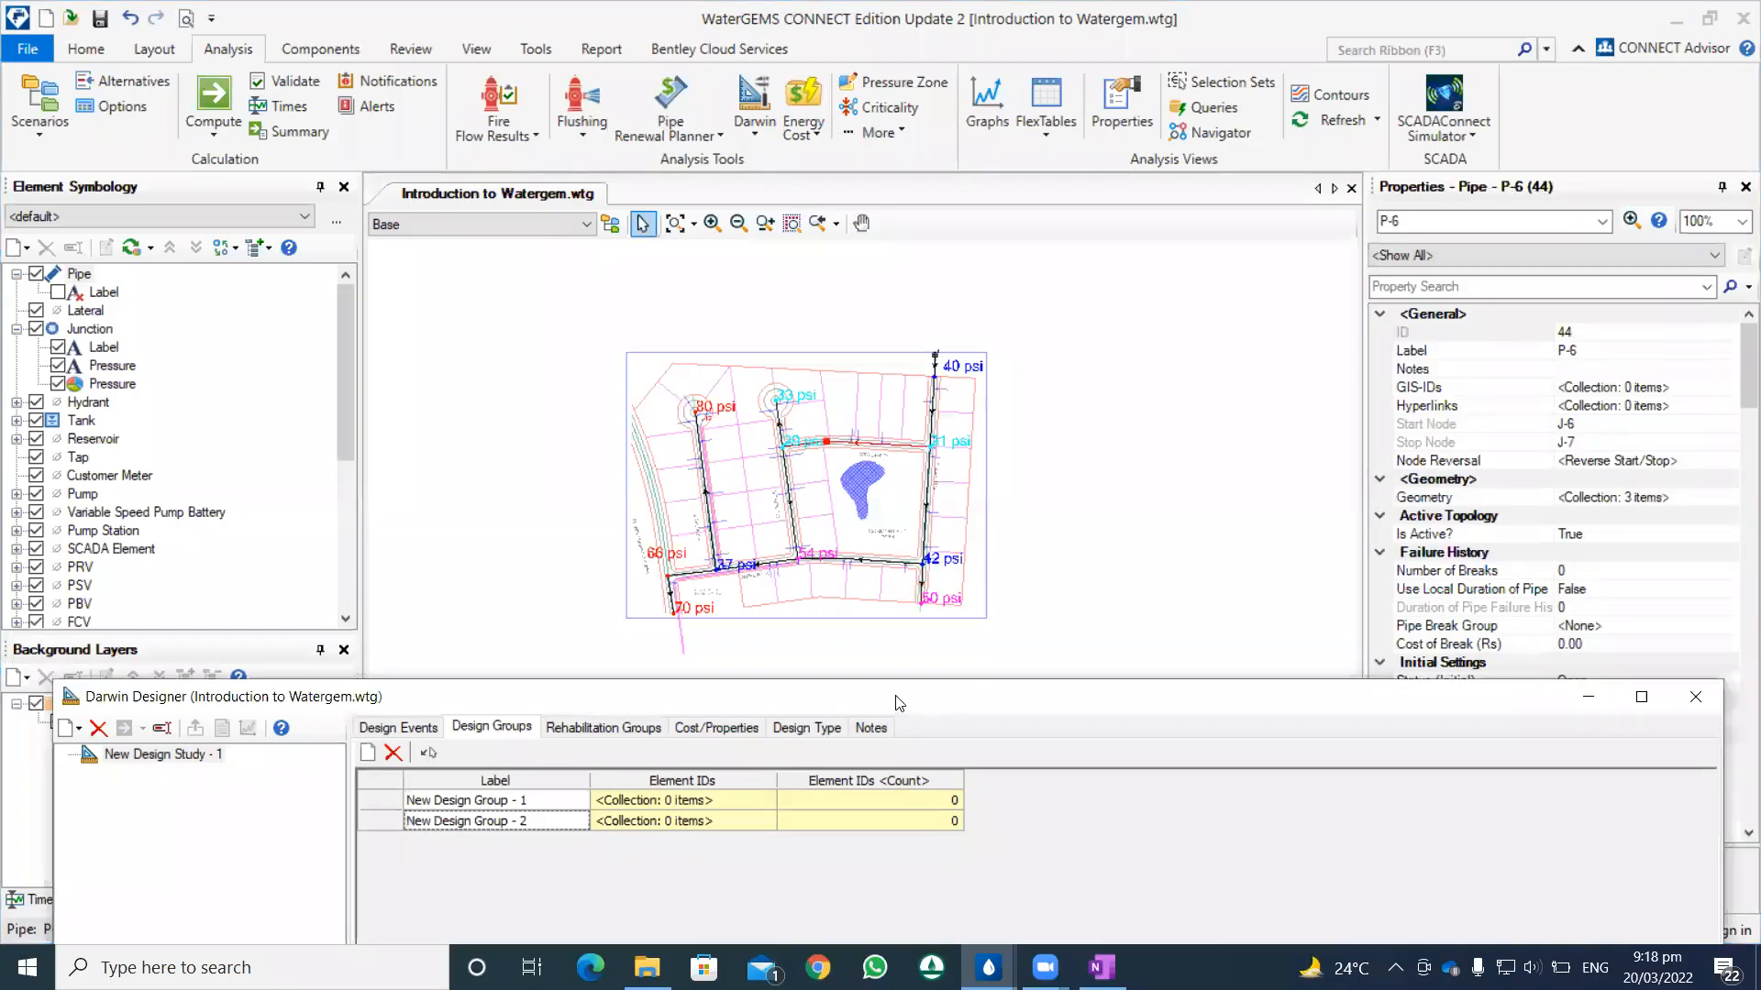
{"action": "left_click_drag", "start_coordinate": [851, 686], "coordinate": [840, 666]}
{"action": "left_click", "coordinate": [691, 781]}
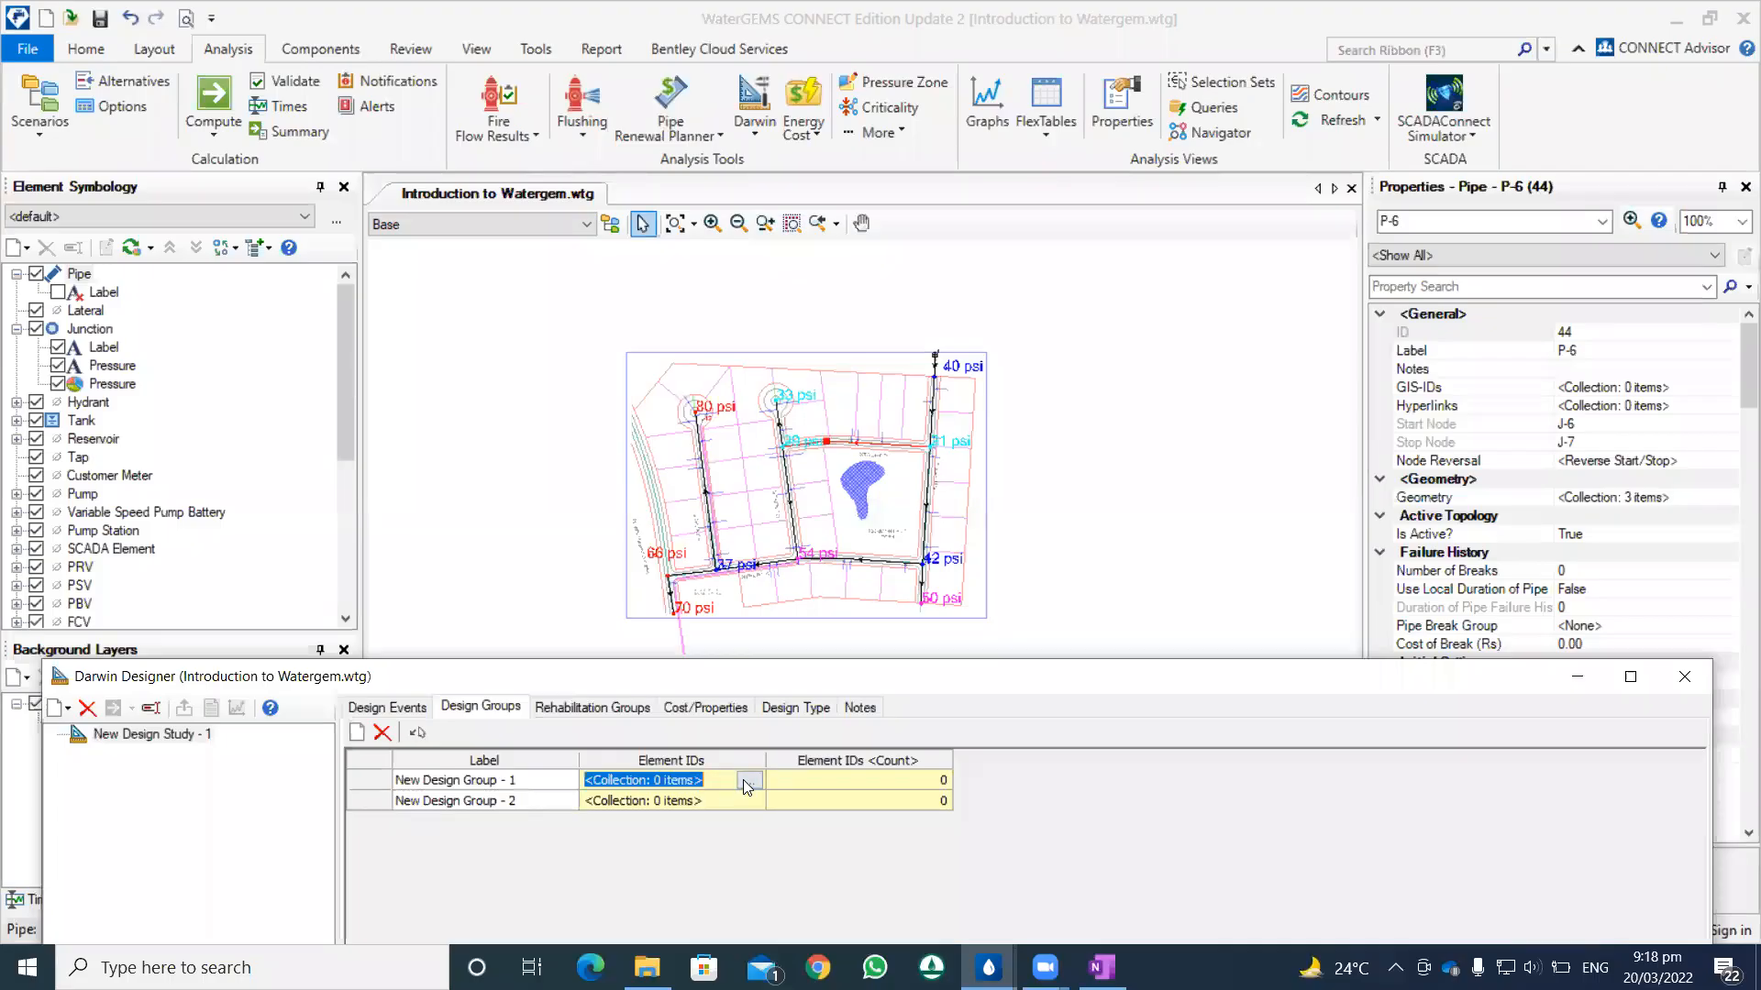
{"action": "left_click", "coordinate": [748, 781]}
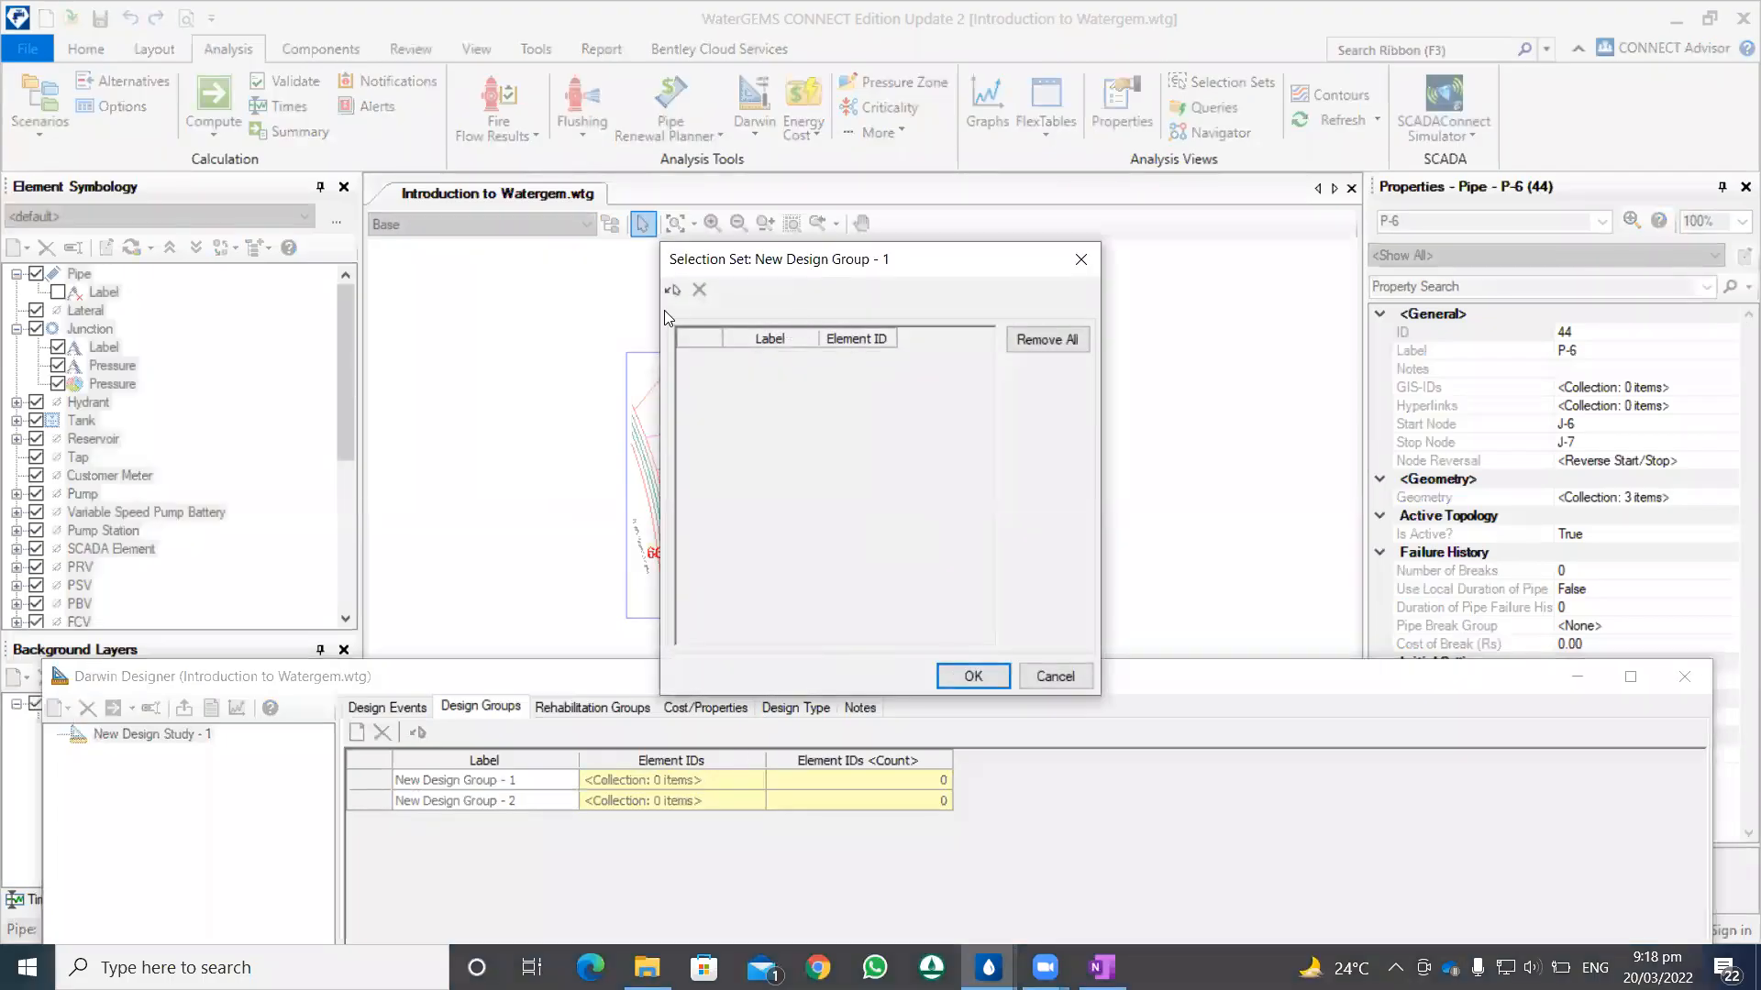
{"action": "left_click", "coordinate": [1045, 680]}
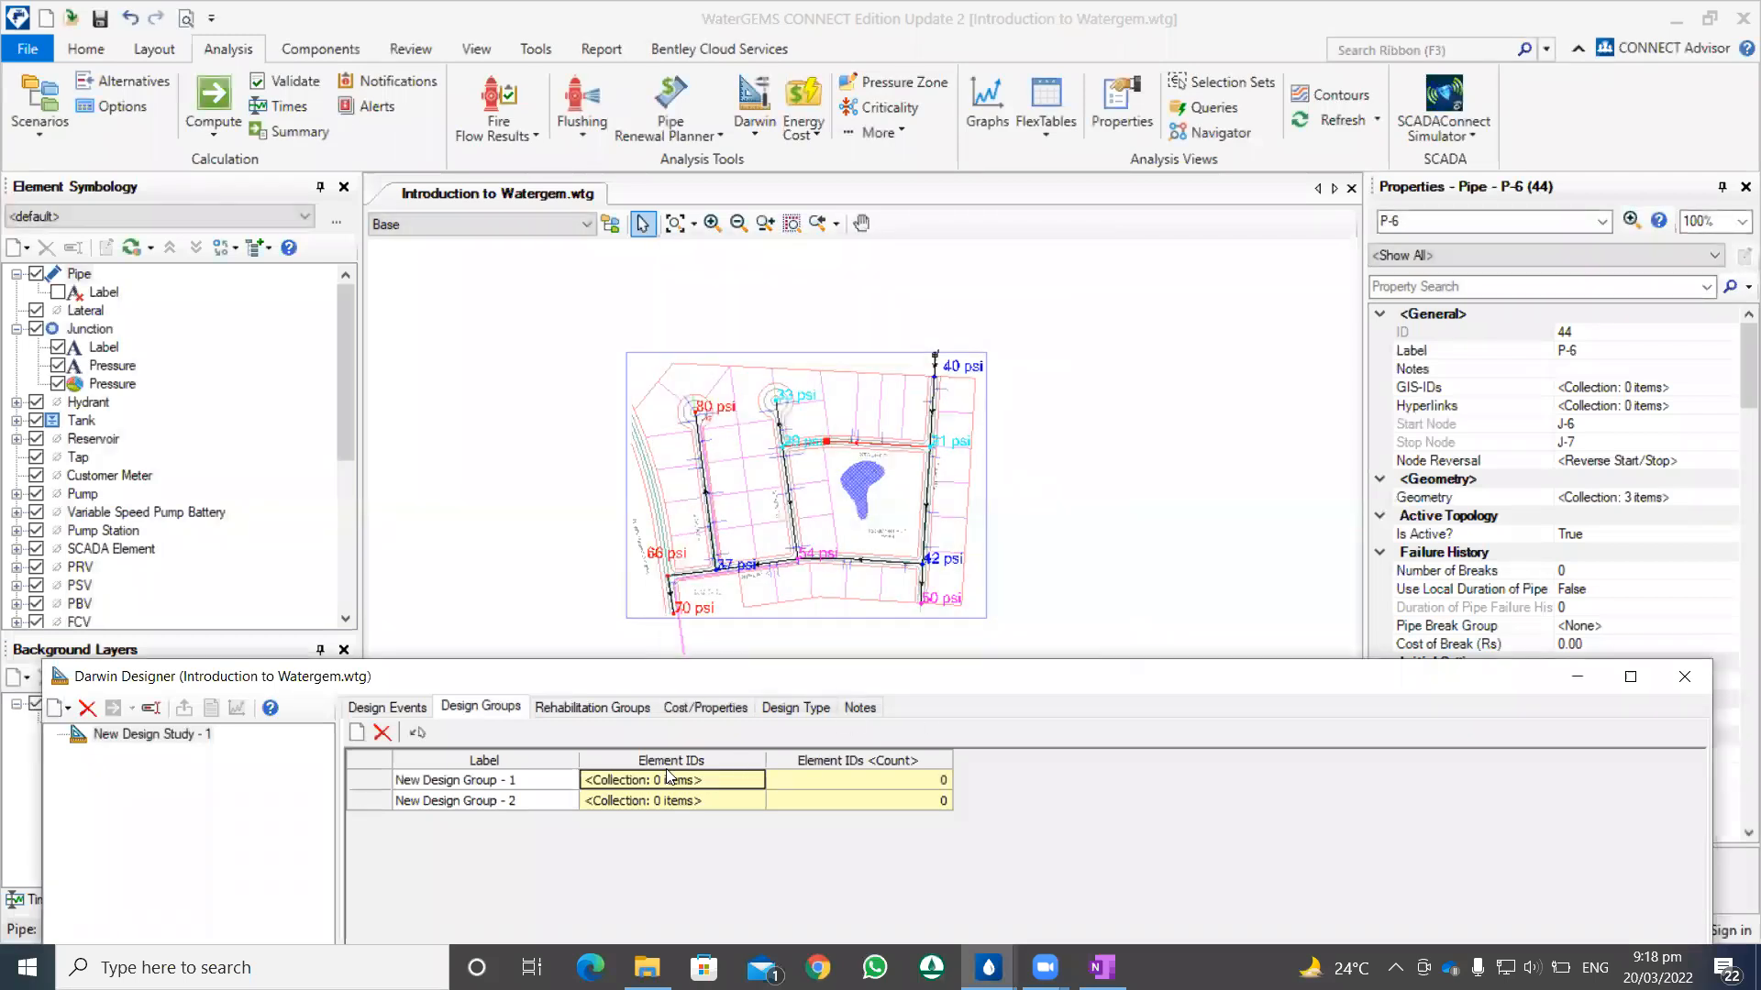
Step: Assign the eastern main pipes P-4, P-5 and P-8 to New Design Group - 1 by selecting them in the drawing
{"action": "left_click", "coordinate": [706, 781]}
{"action": "left_click", "coordinate": [750, 782]}
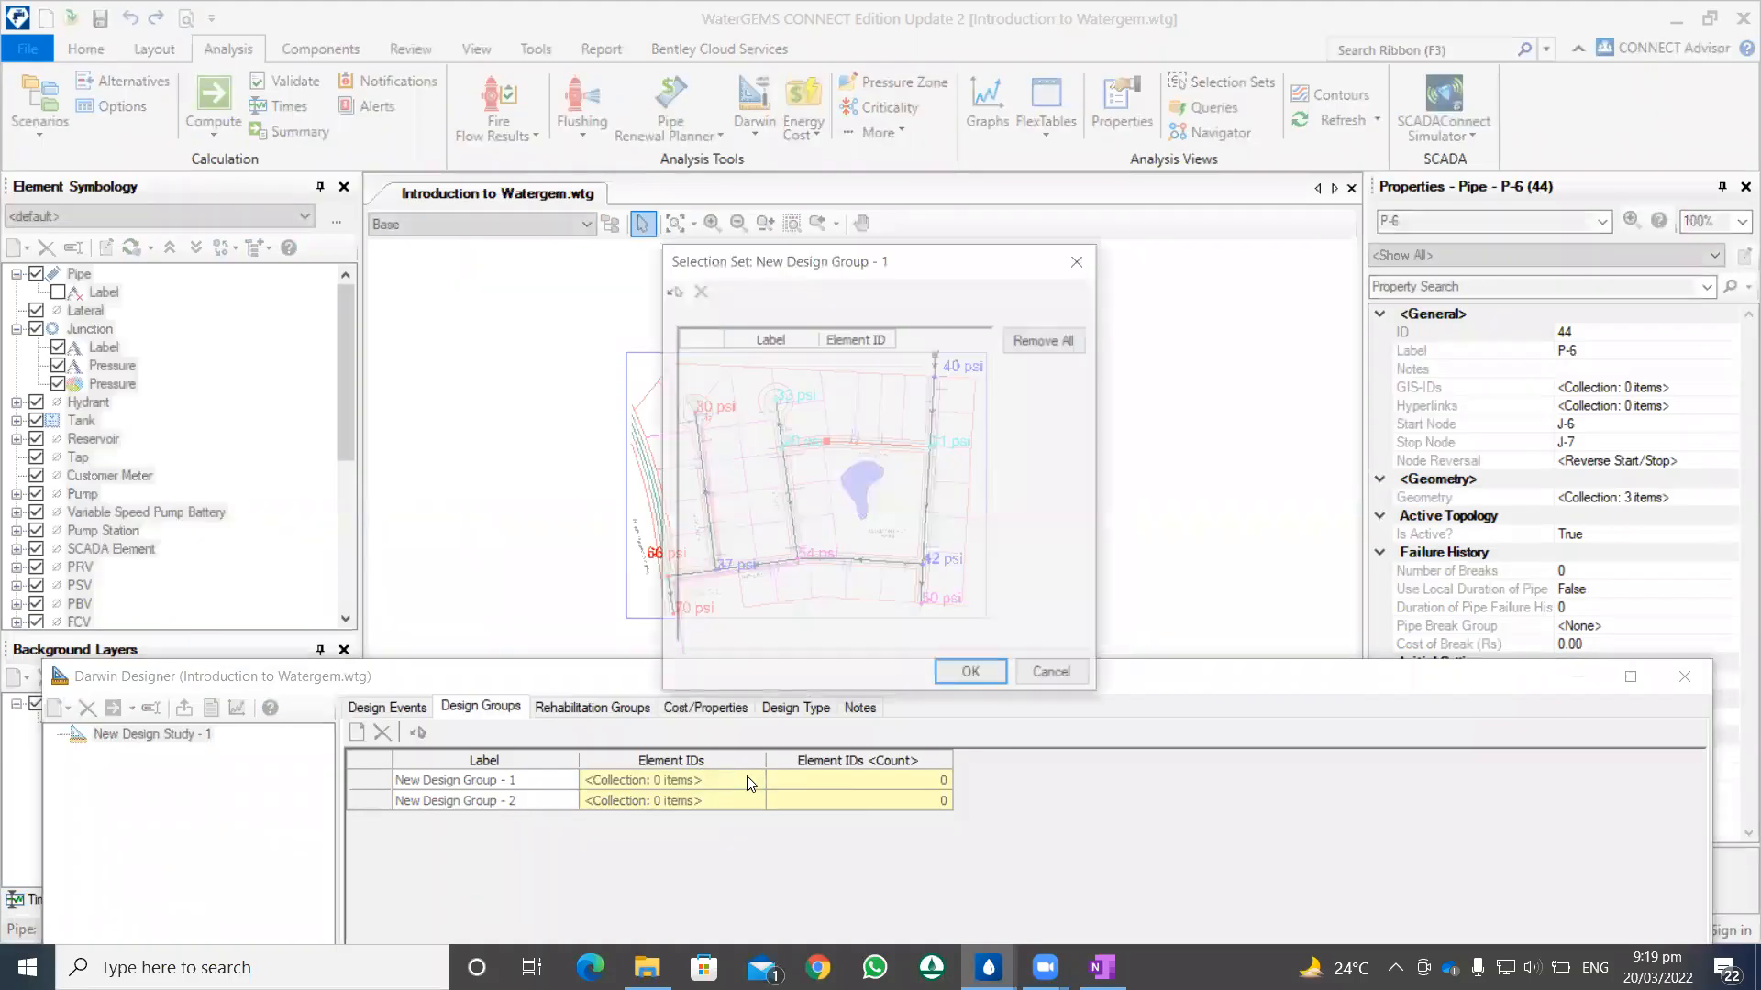
{"action": "left_click", "coordinate": [673, 293]}
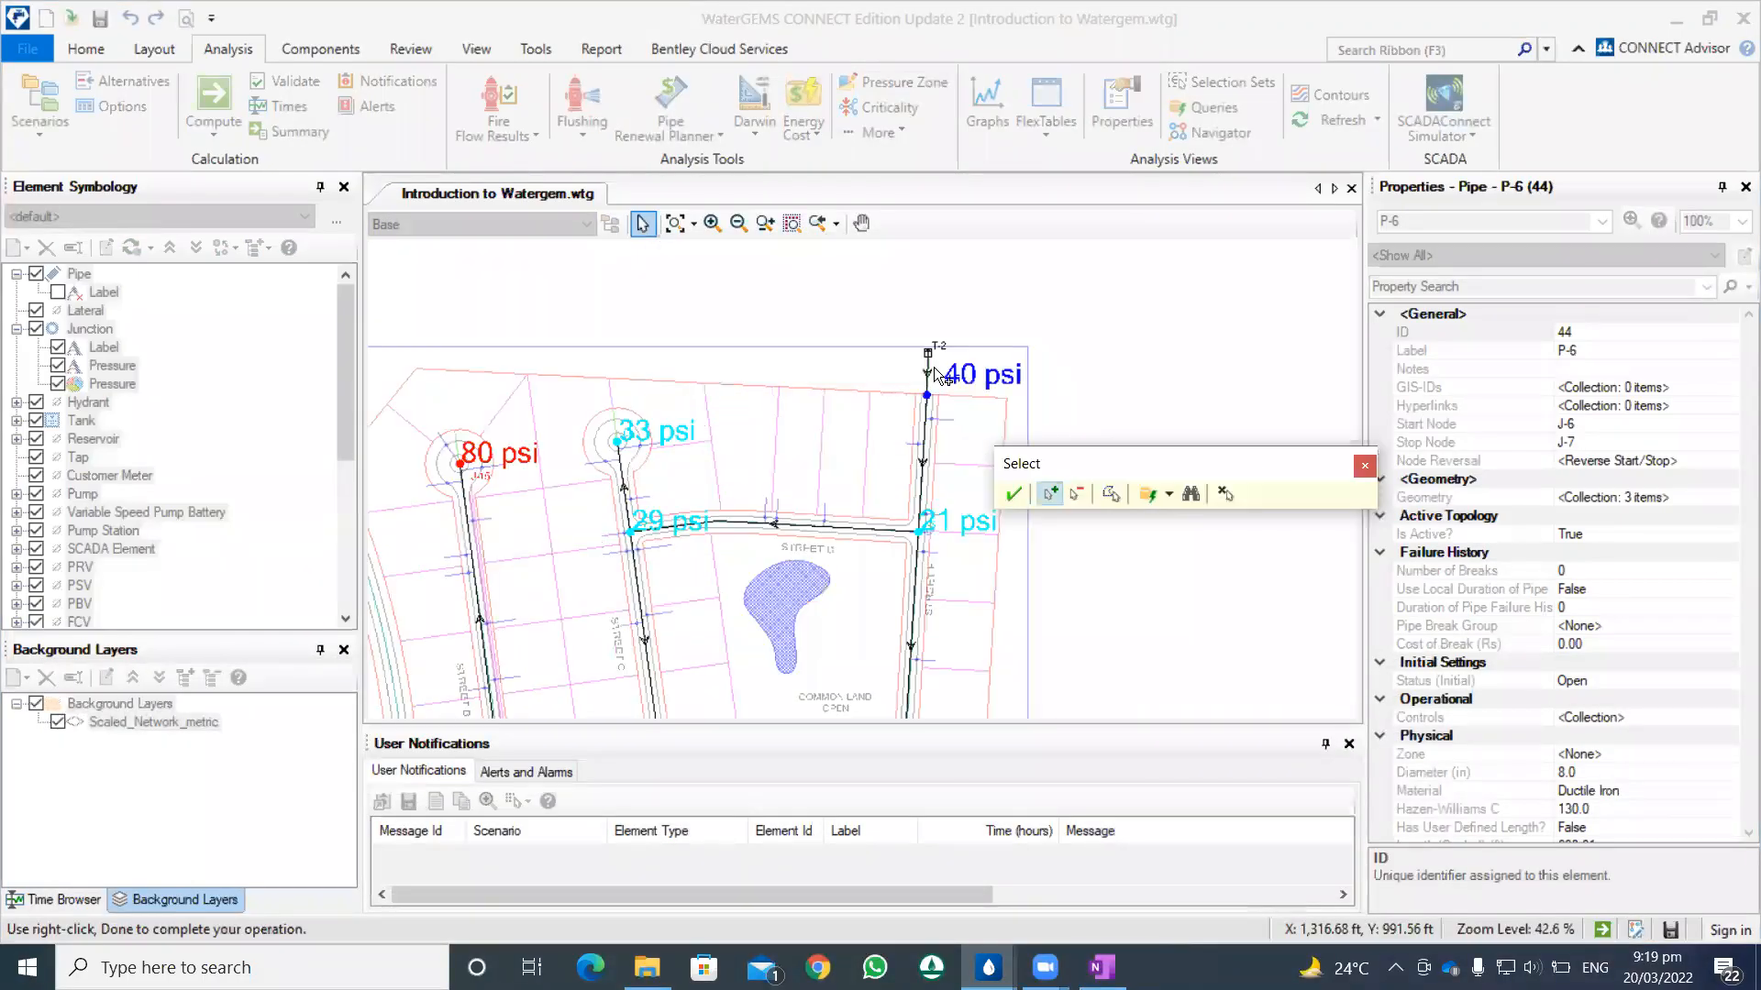
{"action": "scroll", "coordinate": [931, 365], "scroll_direction": "up", "scroll_amount": 2}
{"action": "left_click", "coordinate": [924, 443]}
{"action": "left_click_drag", "start_coordinate": [919, 616], "coordinate": [911, 423]}
{"action": "left_click", "coordinate": [915, 431]}
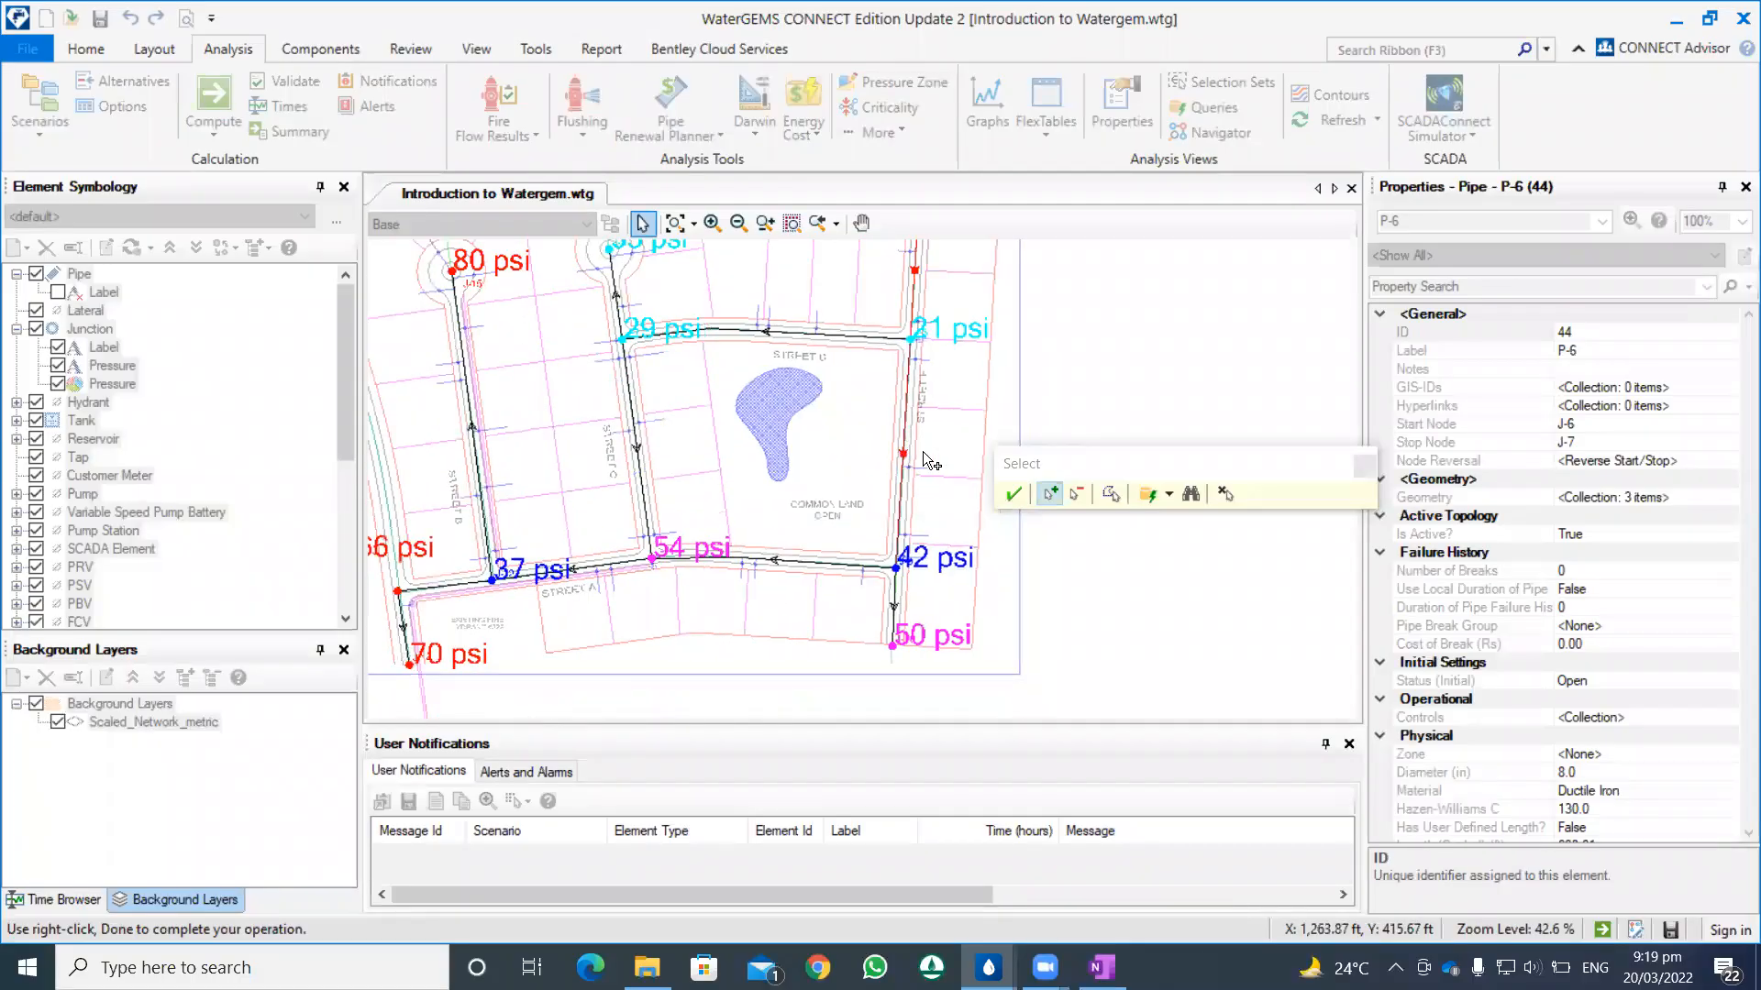
{"action": "left_click", "coordinate": [1013, 494]}
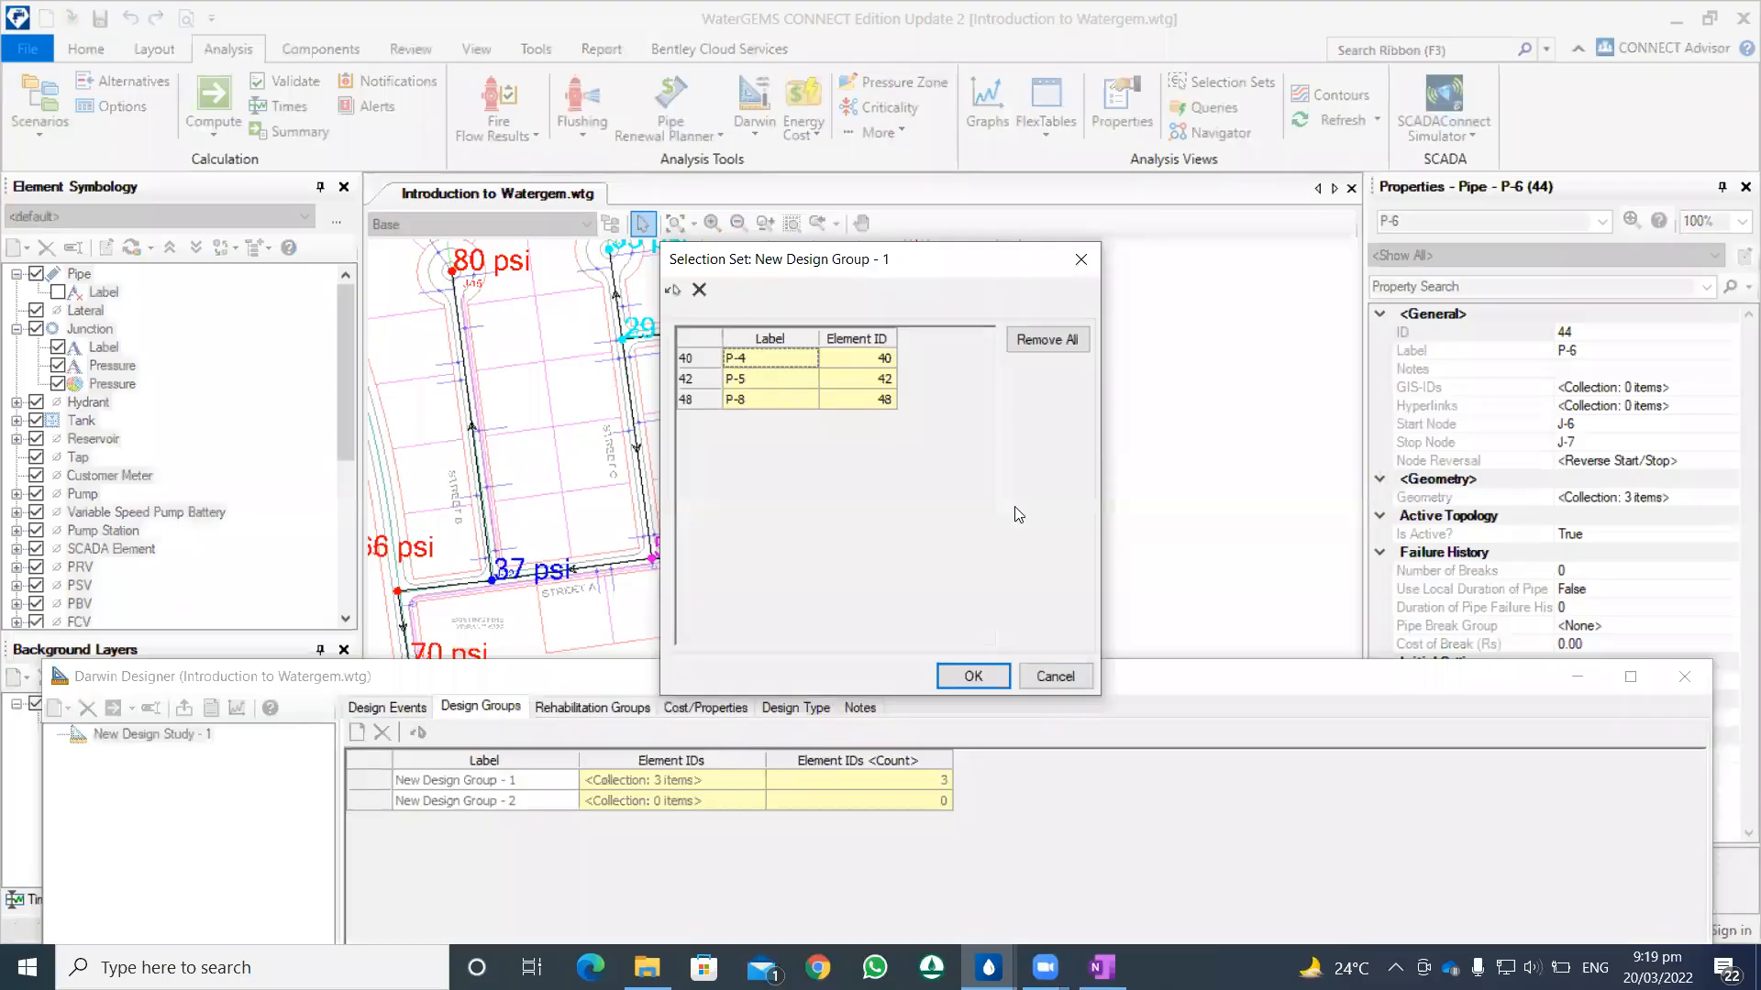
{"action": "key", "text": "Return"}
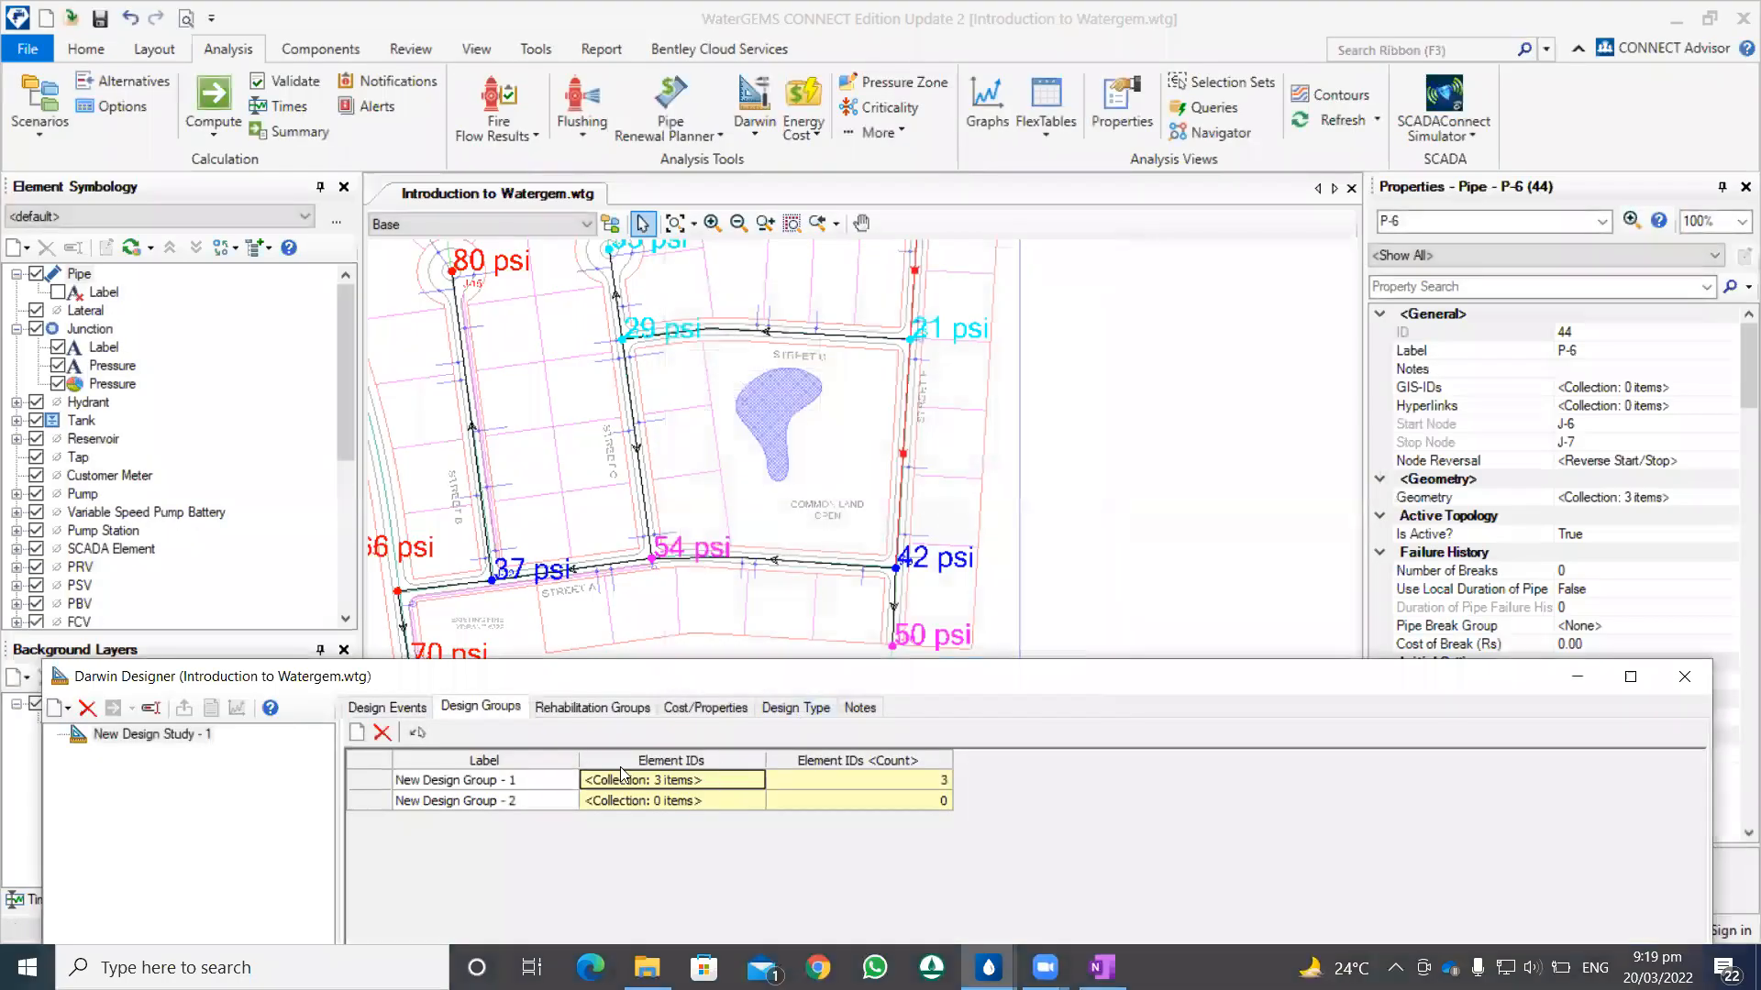
Step: Assign pipes P-16 and P-10 at the southeast corner of the network to New Design Group - 2
{"action": "left_click", "coordinate": [653, 804]}
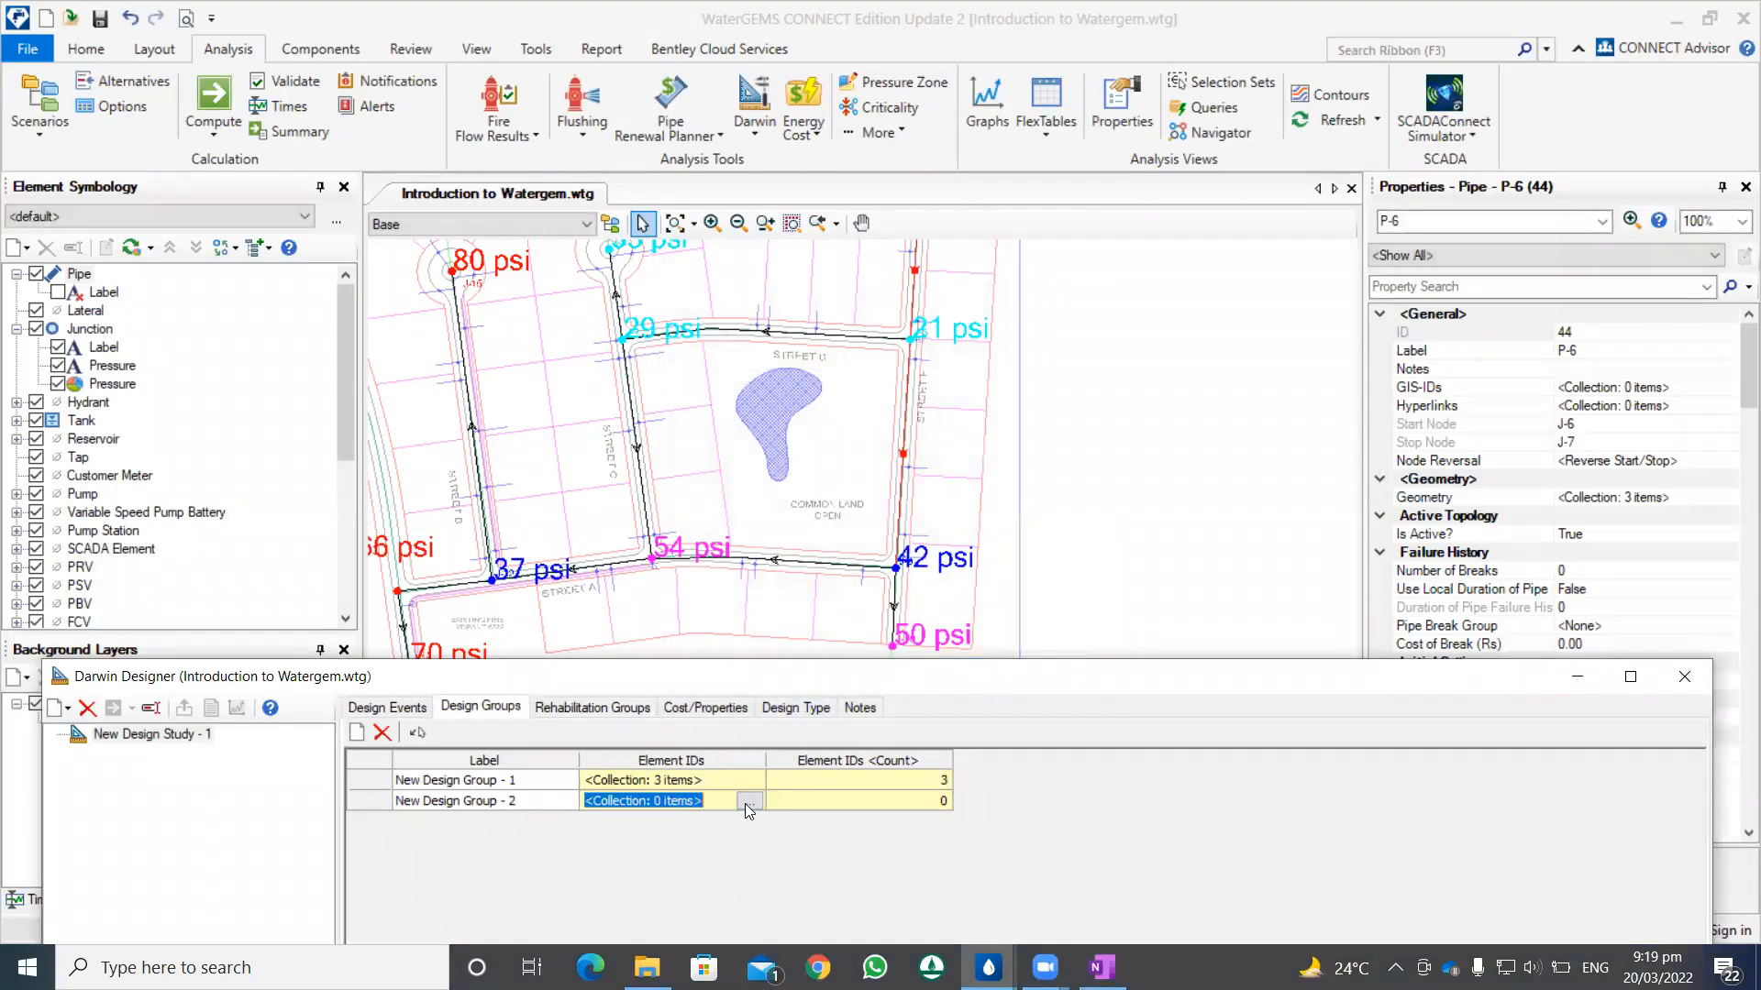
{"action": "left_click", "coordinate": [674, 290]}
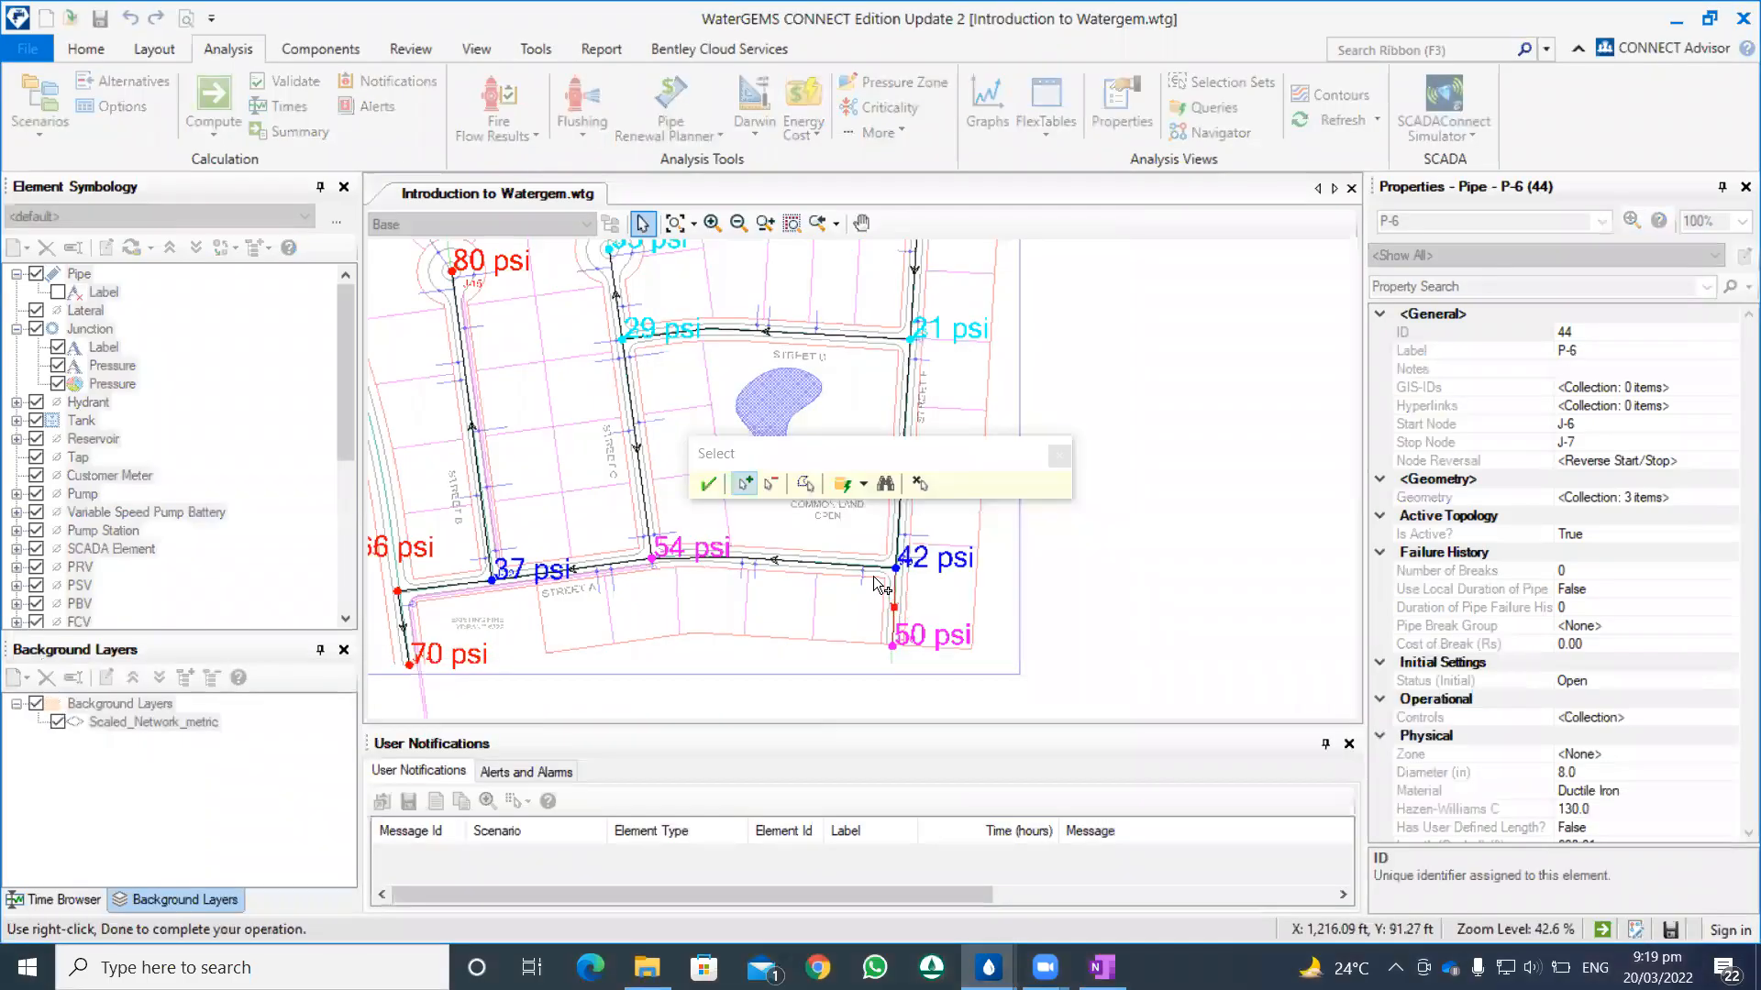
{"action": "left_click", "coordinate": [707, 483]}
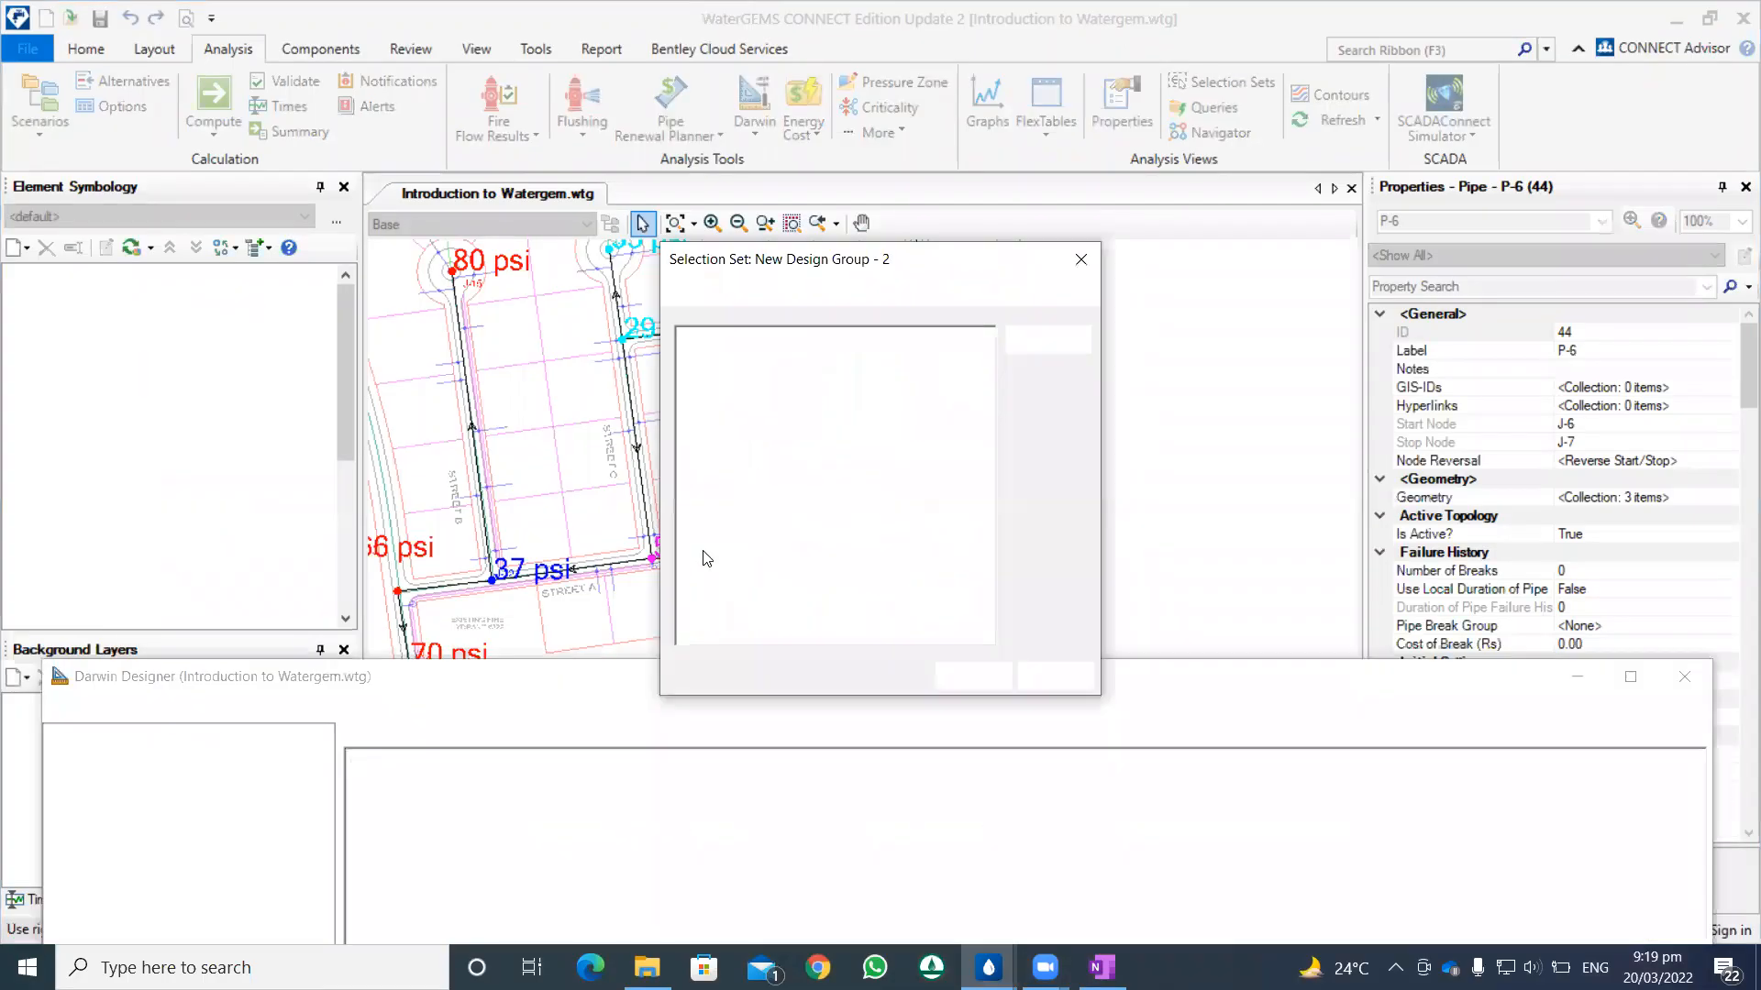
{"action": "left_click", "coordinate": [944, 674]}
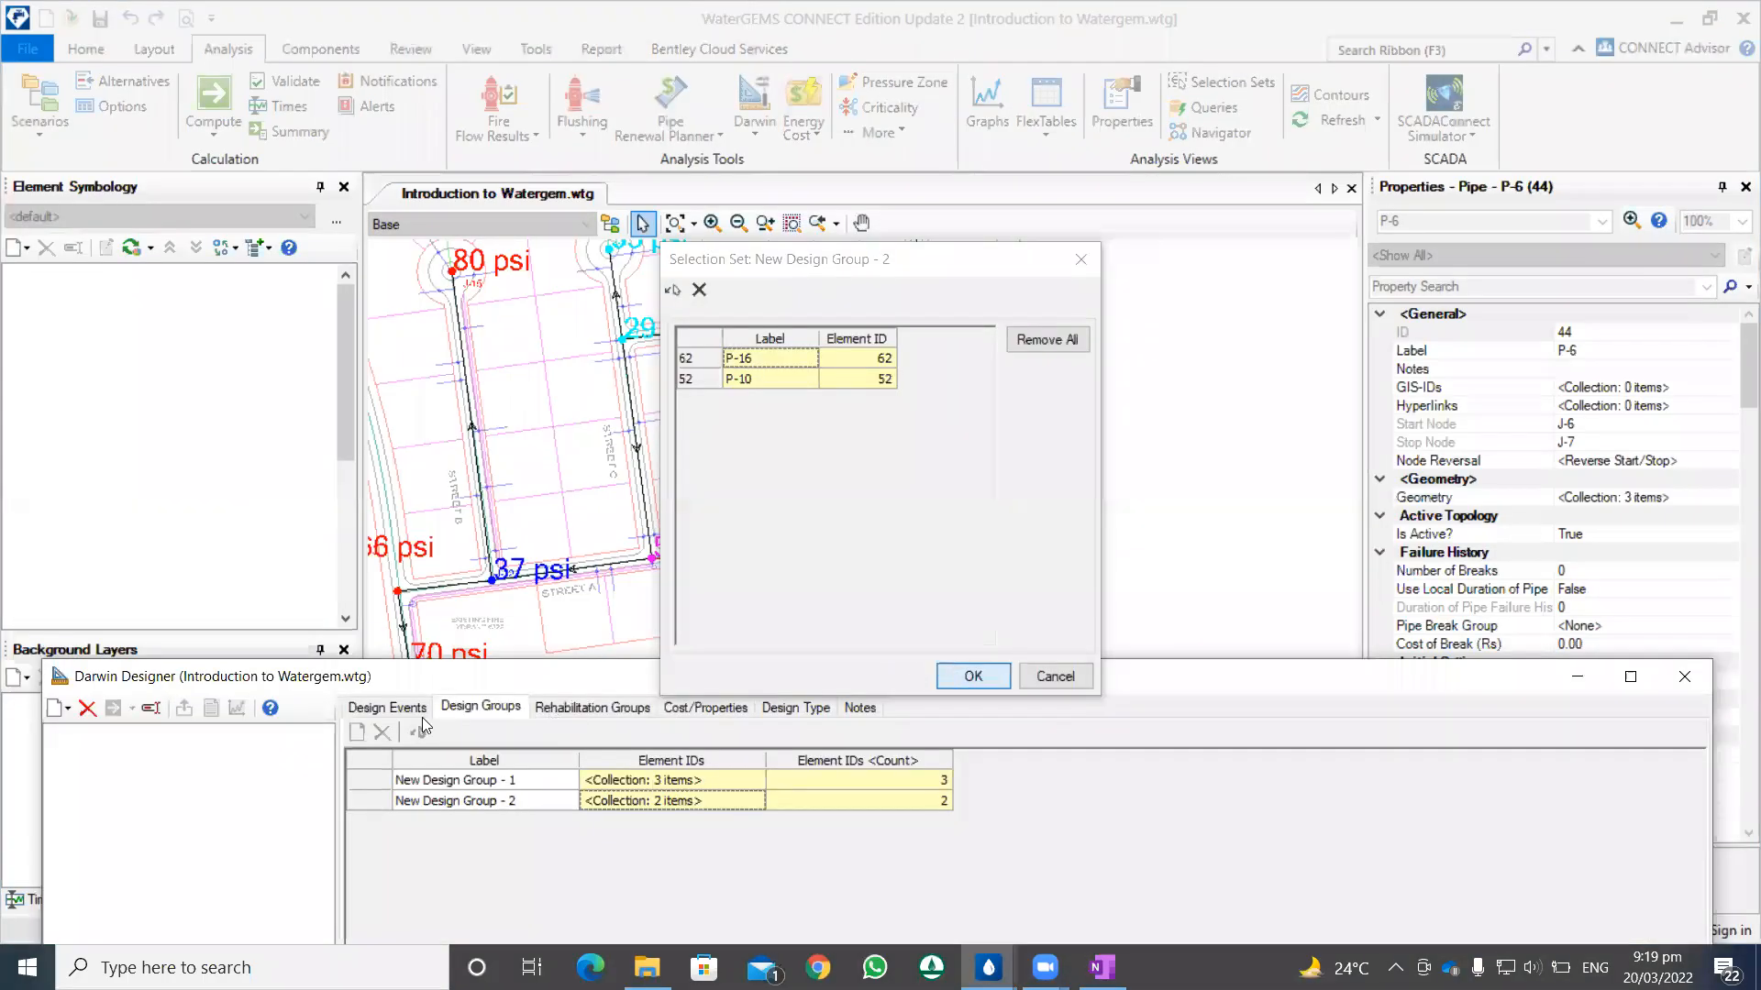
Step: Add two more design groups and assign the pipe north of the common land and the two pipes west of it to New Design Group - 3
{"action": "left_click", "coordinate": [356, 734]}
{"action": "left_click", "coordinate": [356, 734]}
{"action": "left_click", "coordinate": [721, 825]}
{"action": "left_click", "coordinate": [749, 820]}
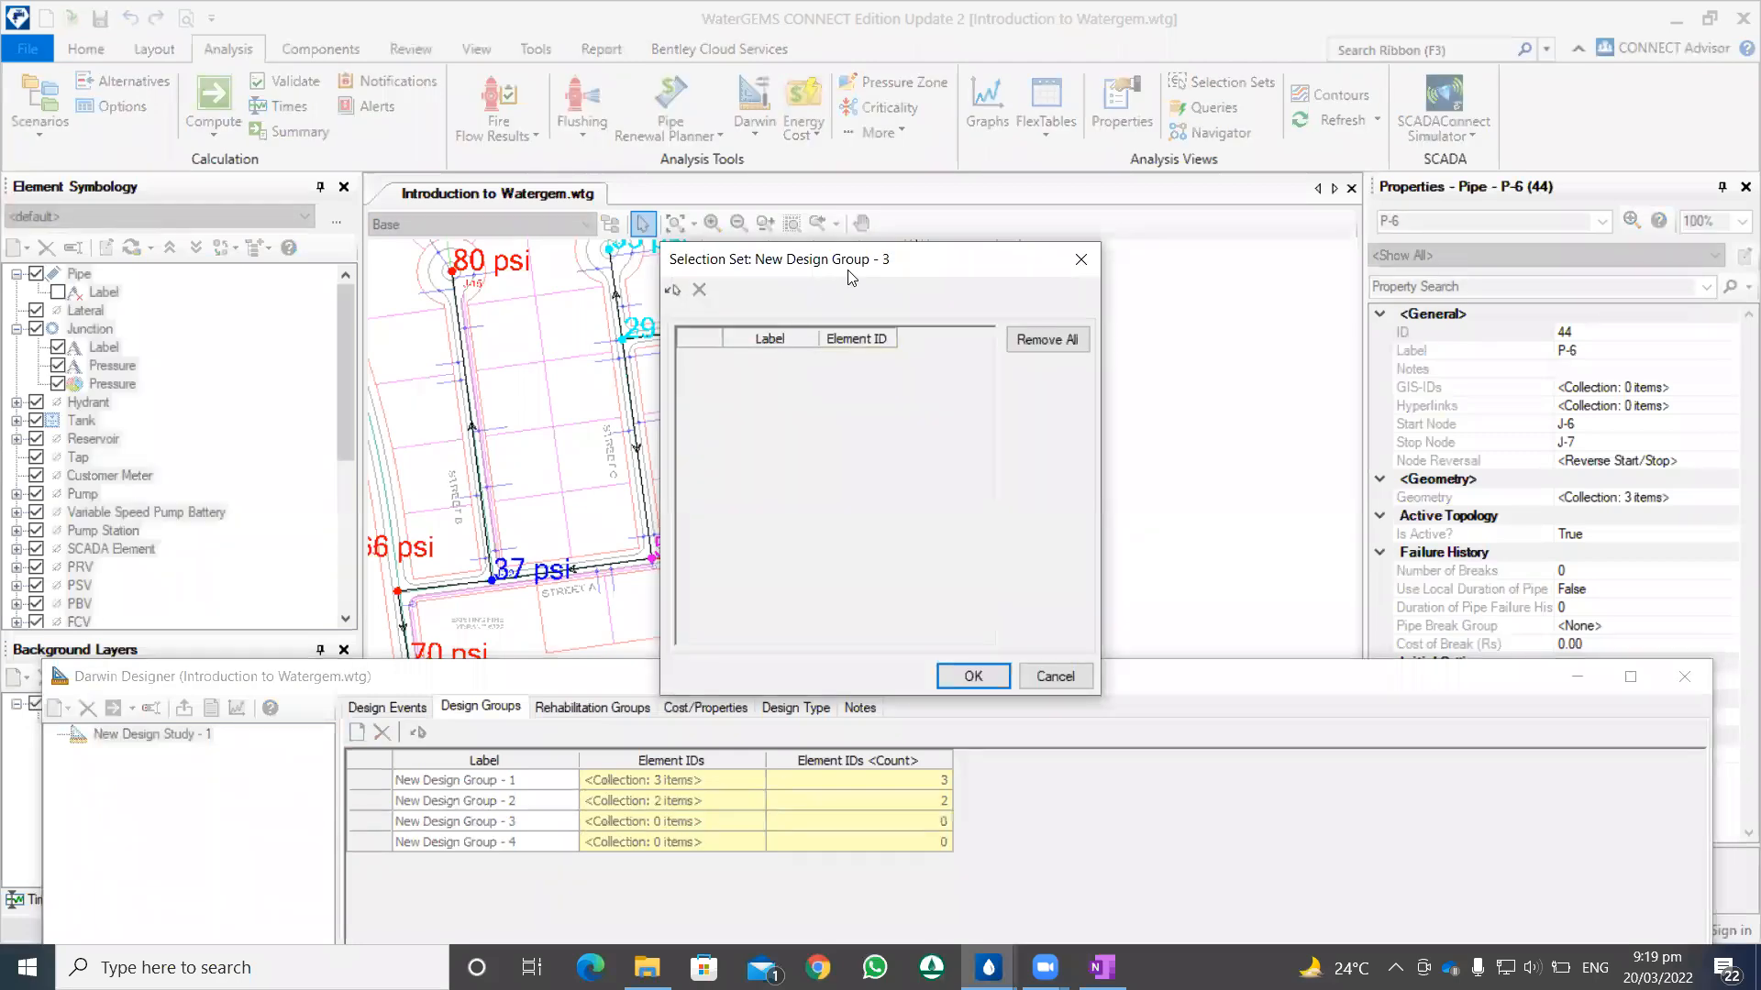
{"action": "left_click_drag", "start_coordinate": [844, 269], "coordinate": [1196, 220]}
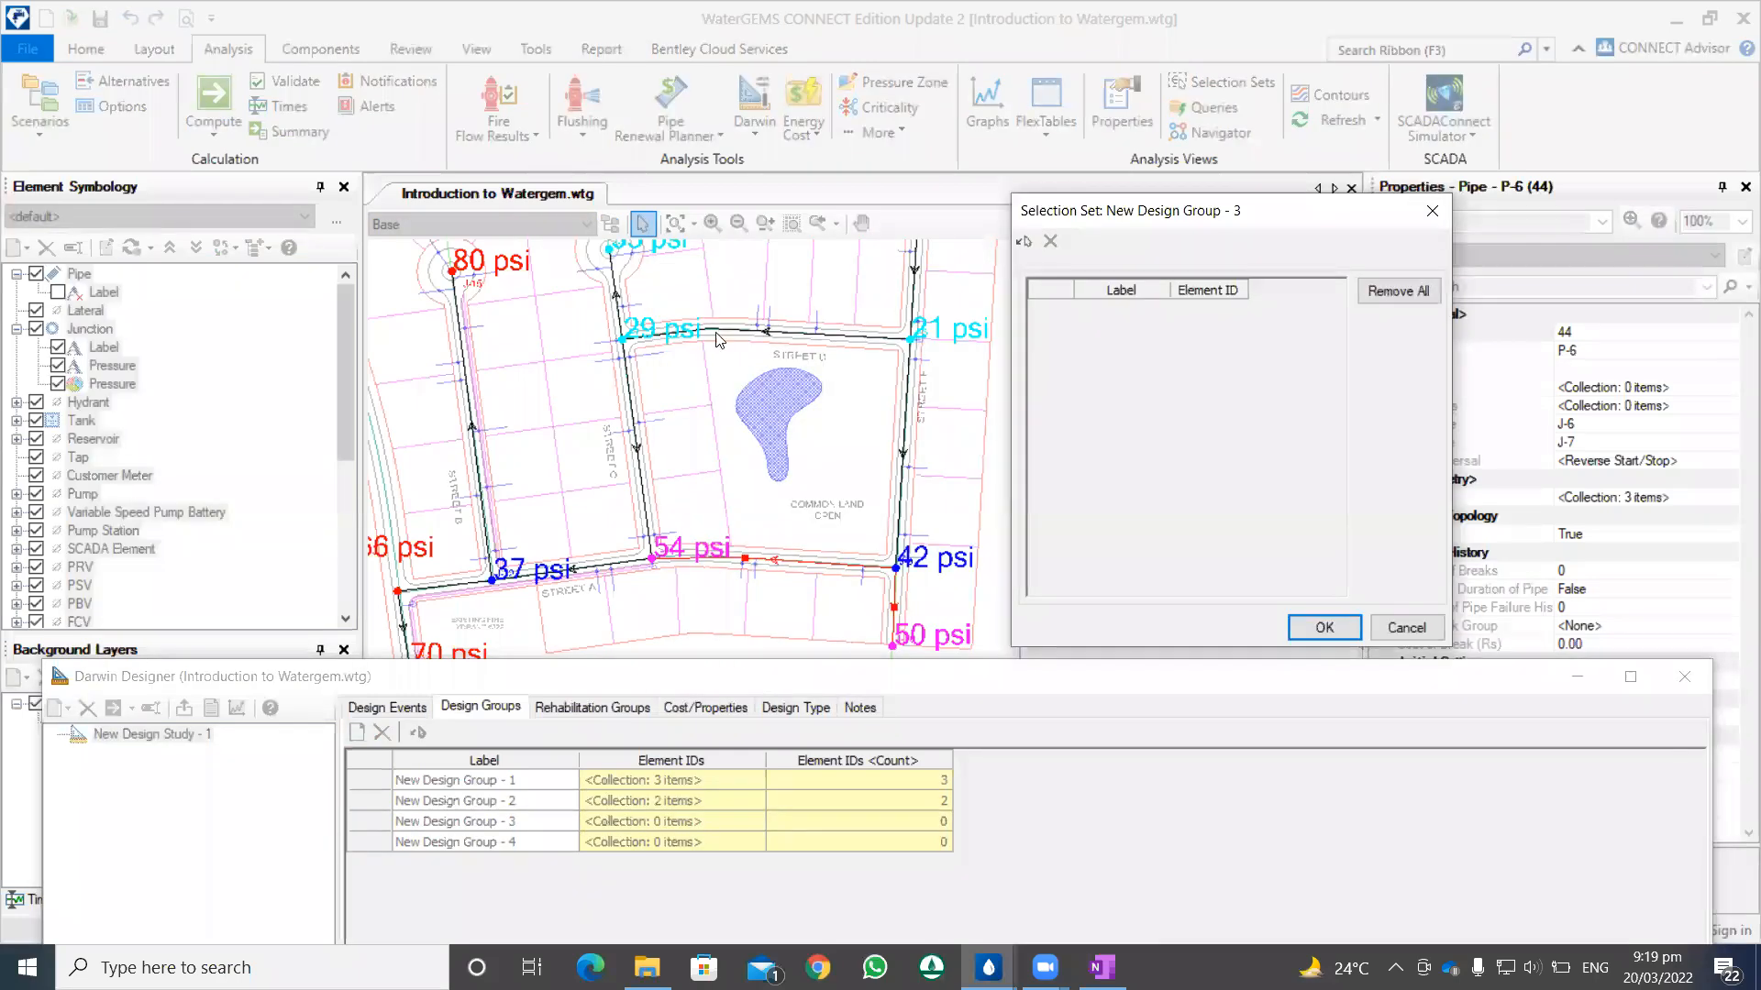
{"action": "left_click", "coordinate": [1024, 241]}
{"action": "left_click", "coordinate": [741, 330]}
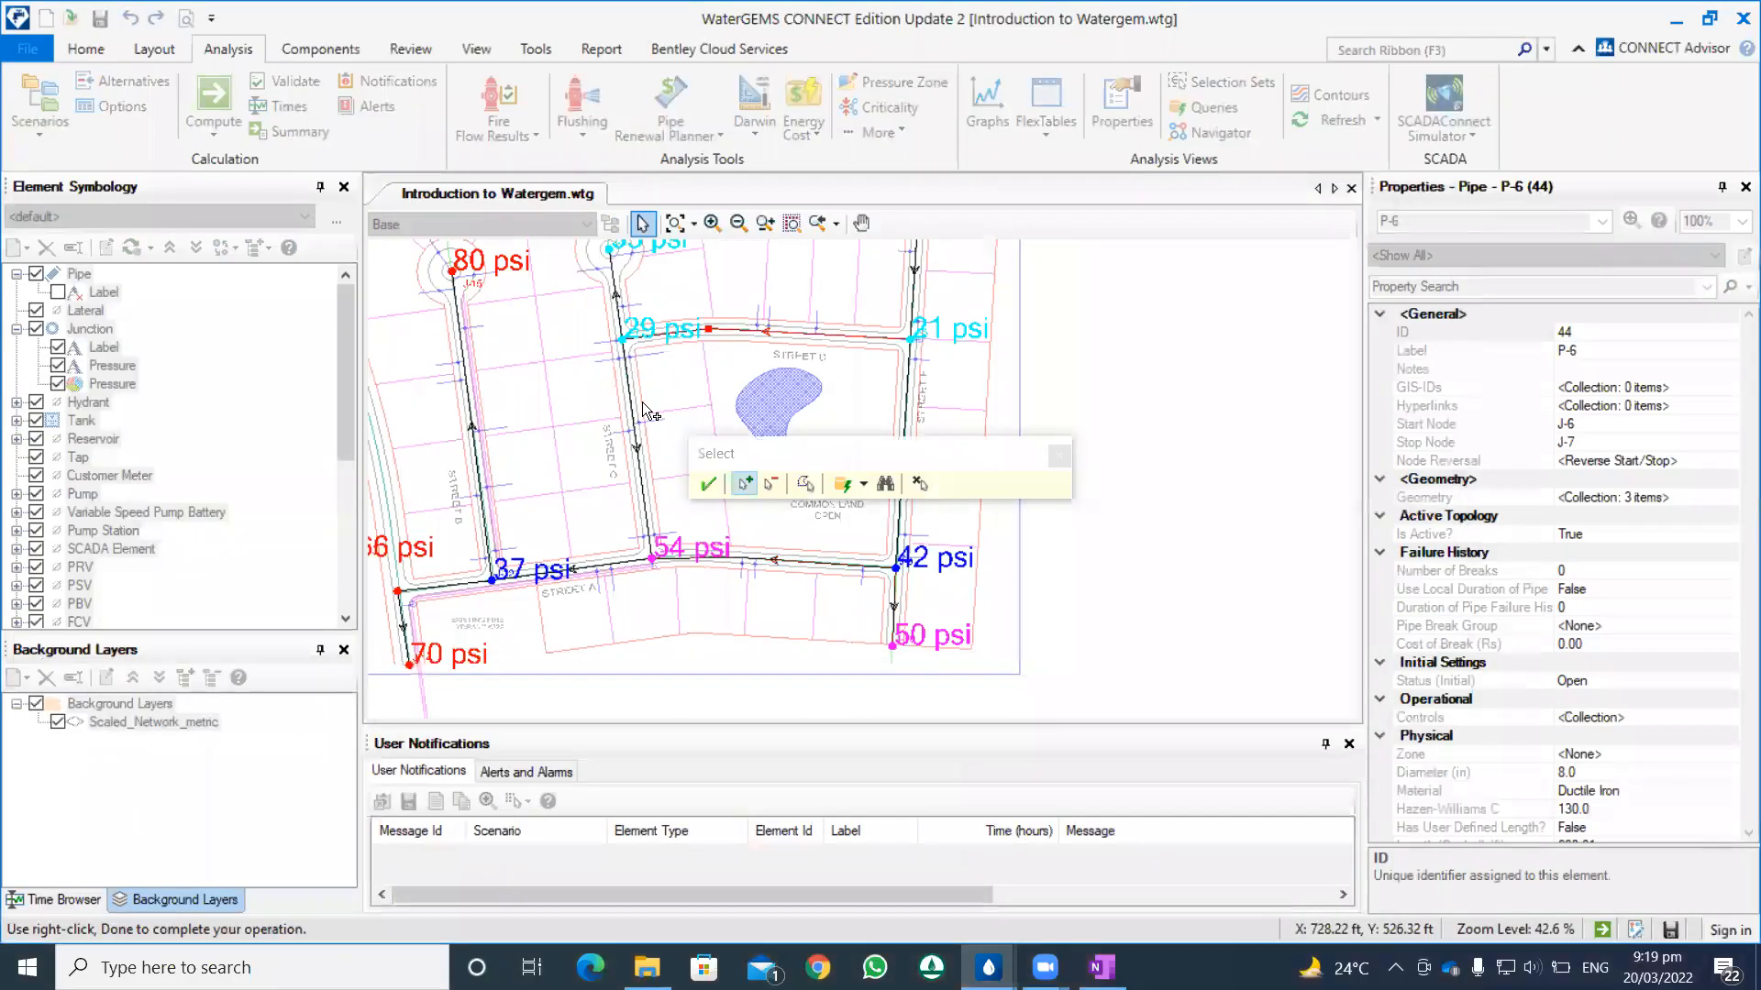
{"action": "left_click", "coordinate": [633, 417]}
{"action": "left_click", "coordinate": [616, 314]}
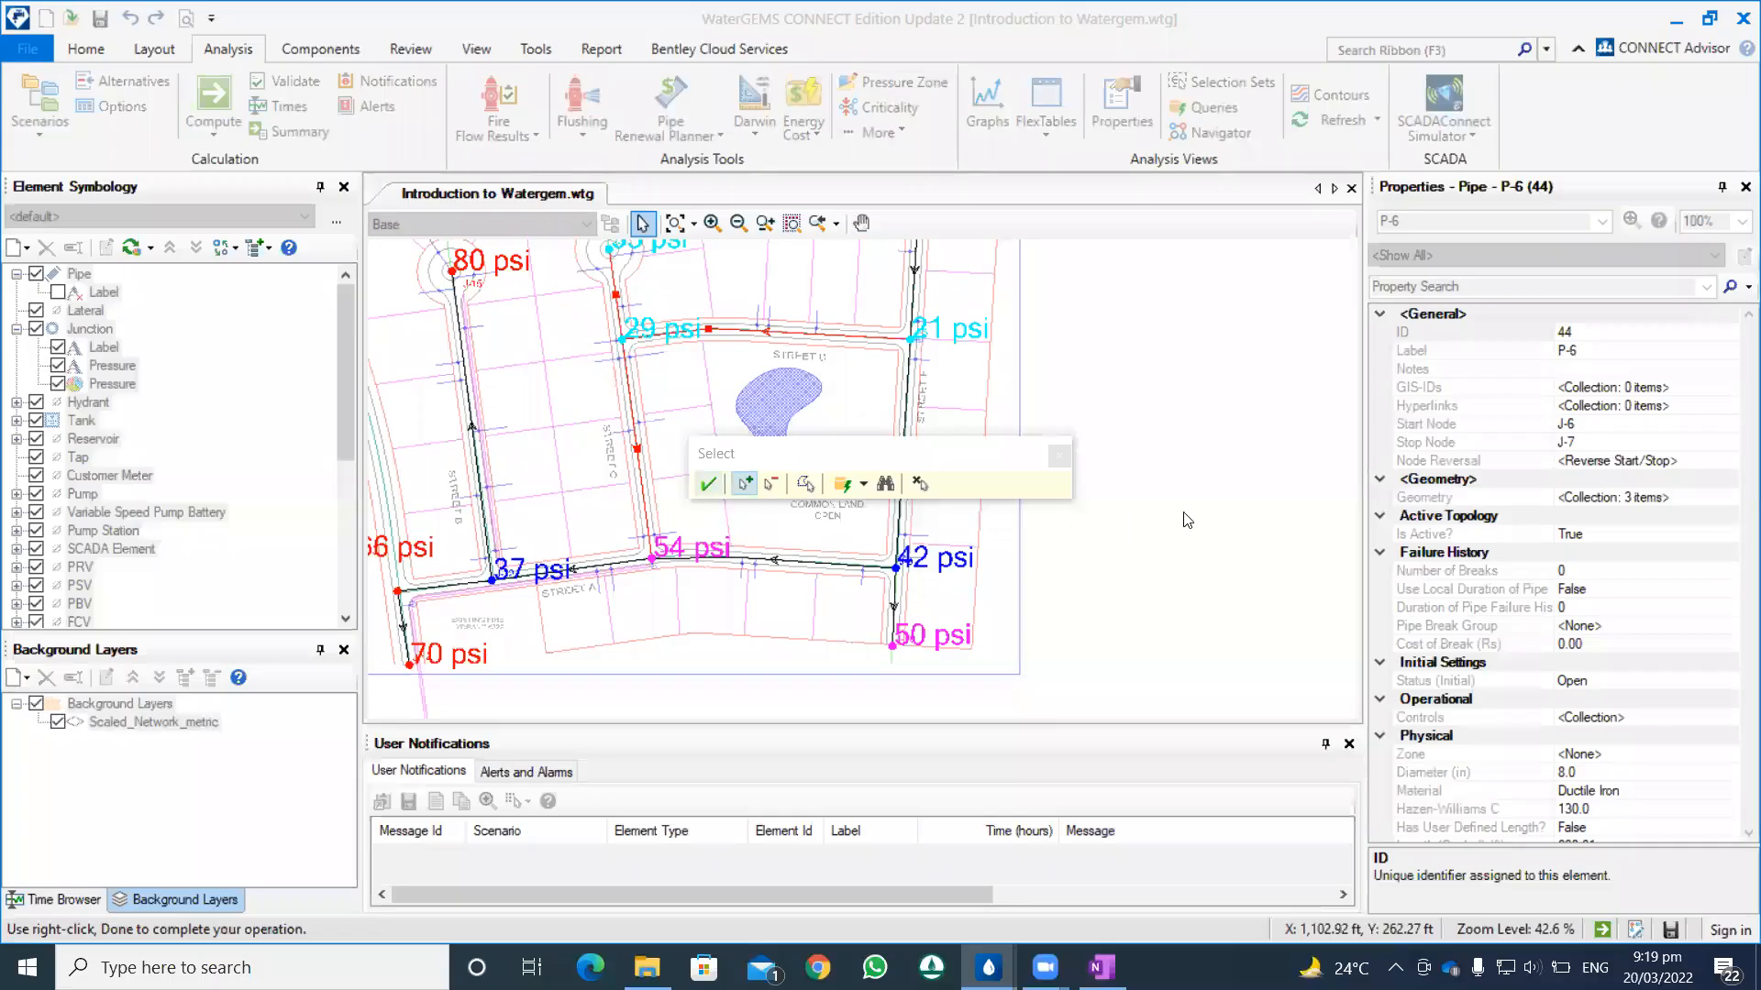
{"action": "left_click", "coordinate": [1323, 632]}
Step: Assign the southwestern pipes P-12, P-14, P-15 and P-17 to New Design Group - 4 with an area selection
{"action": "left_click", "coordinate": [688, 842]}
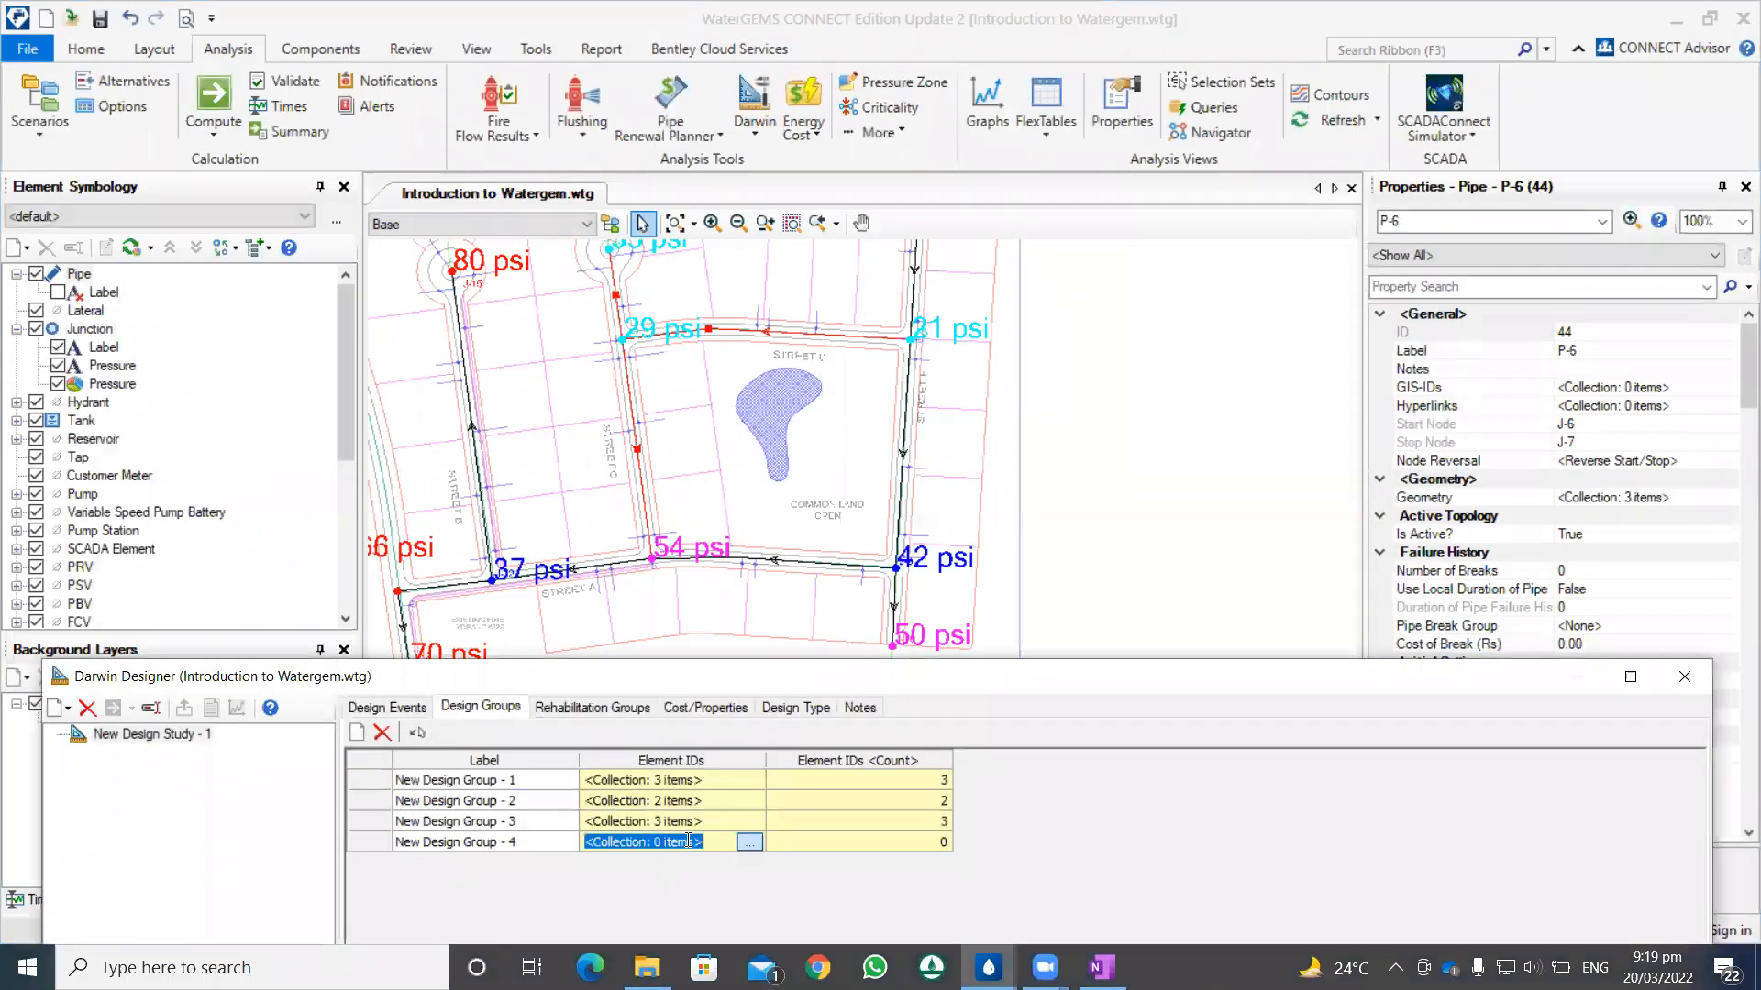
{"action": "left_click", "coordinate": [749, 842]}
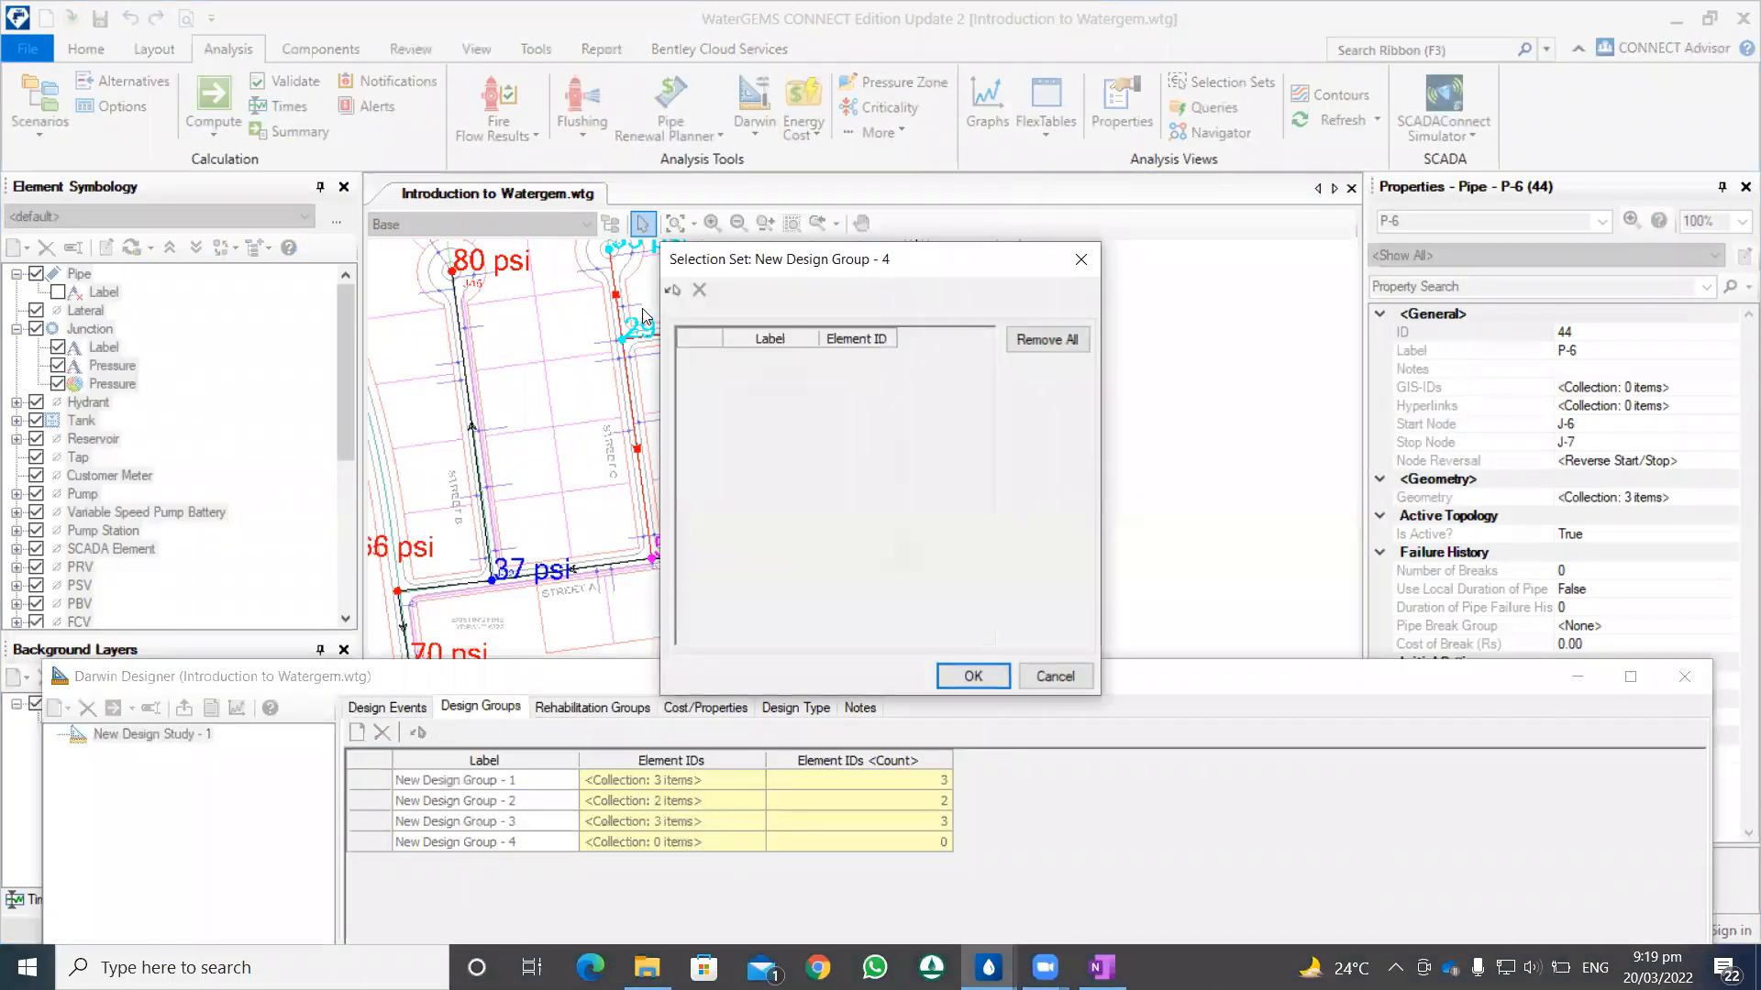
{"action": "left_click", "coordinate": [669, 297]}
{"action": "left_click_drag", "start_coordinate": [1043, 419], "coordinate": [1213, 336]}
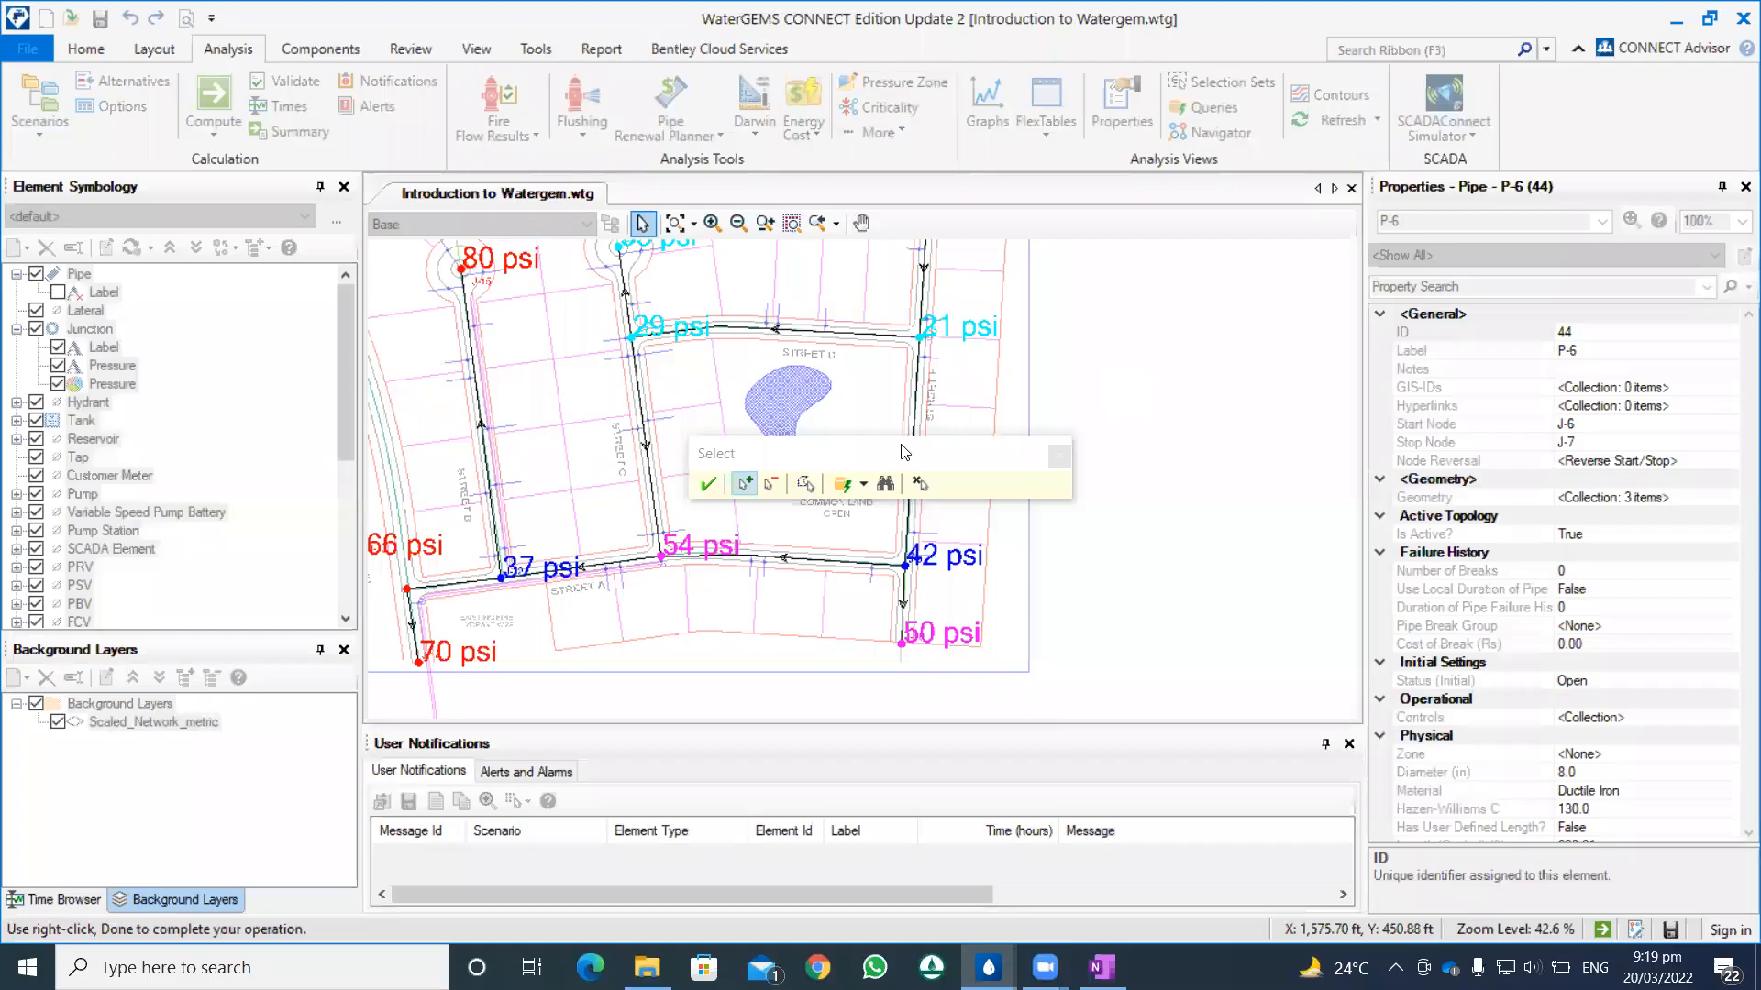
{"action": "left_click_drag", "start_coordinate": [719, 541], "coordinate": [671, 628]}
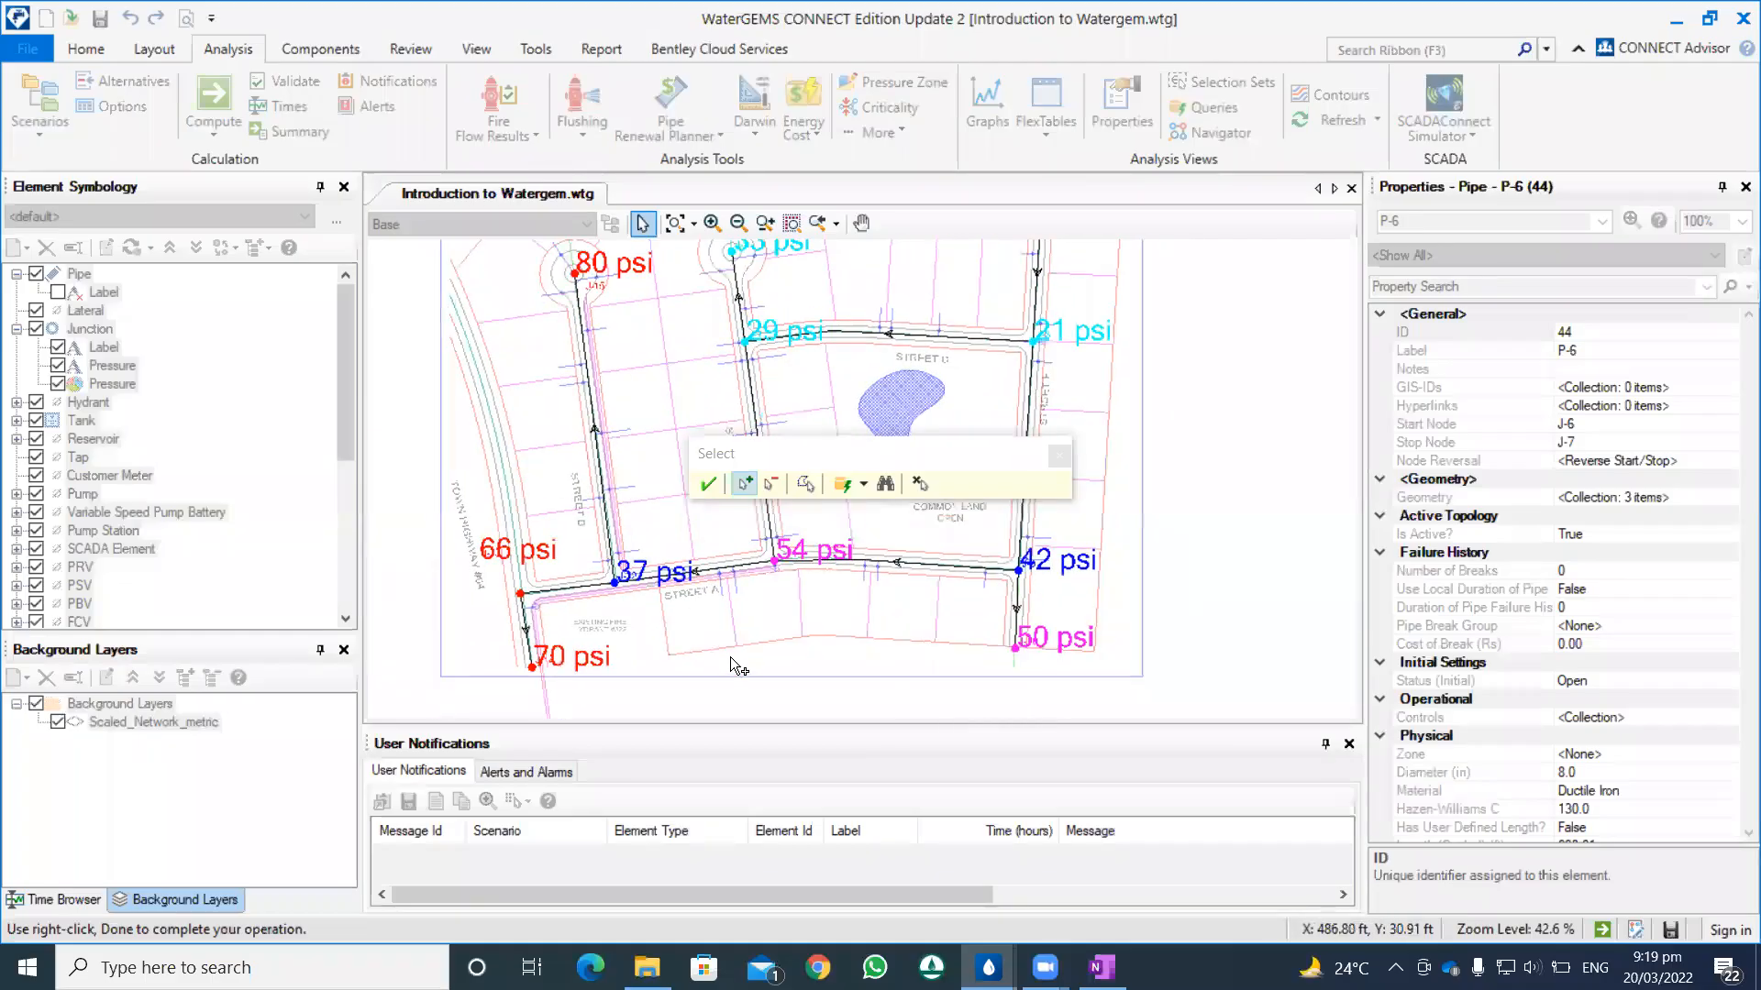
{"action": "left_click_drag", "start_coordinate": [750, 688], "coordinate": [506, 552]}
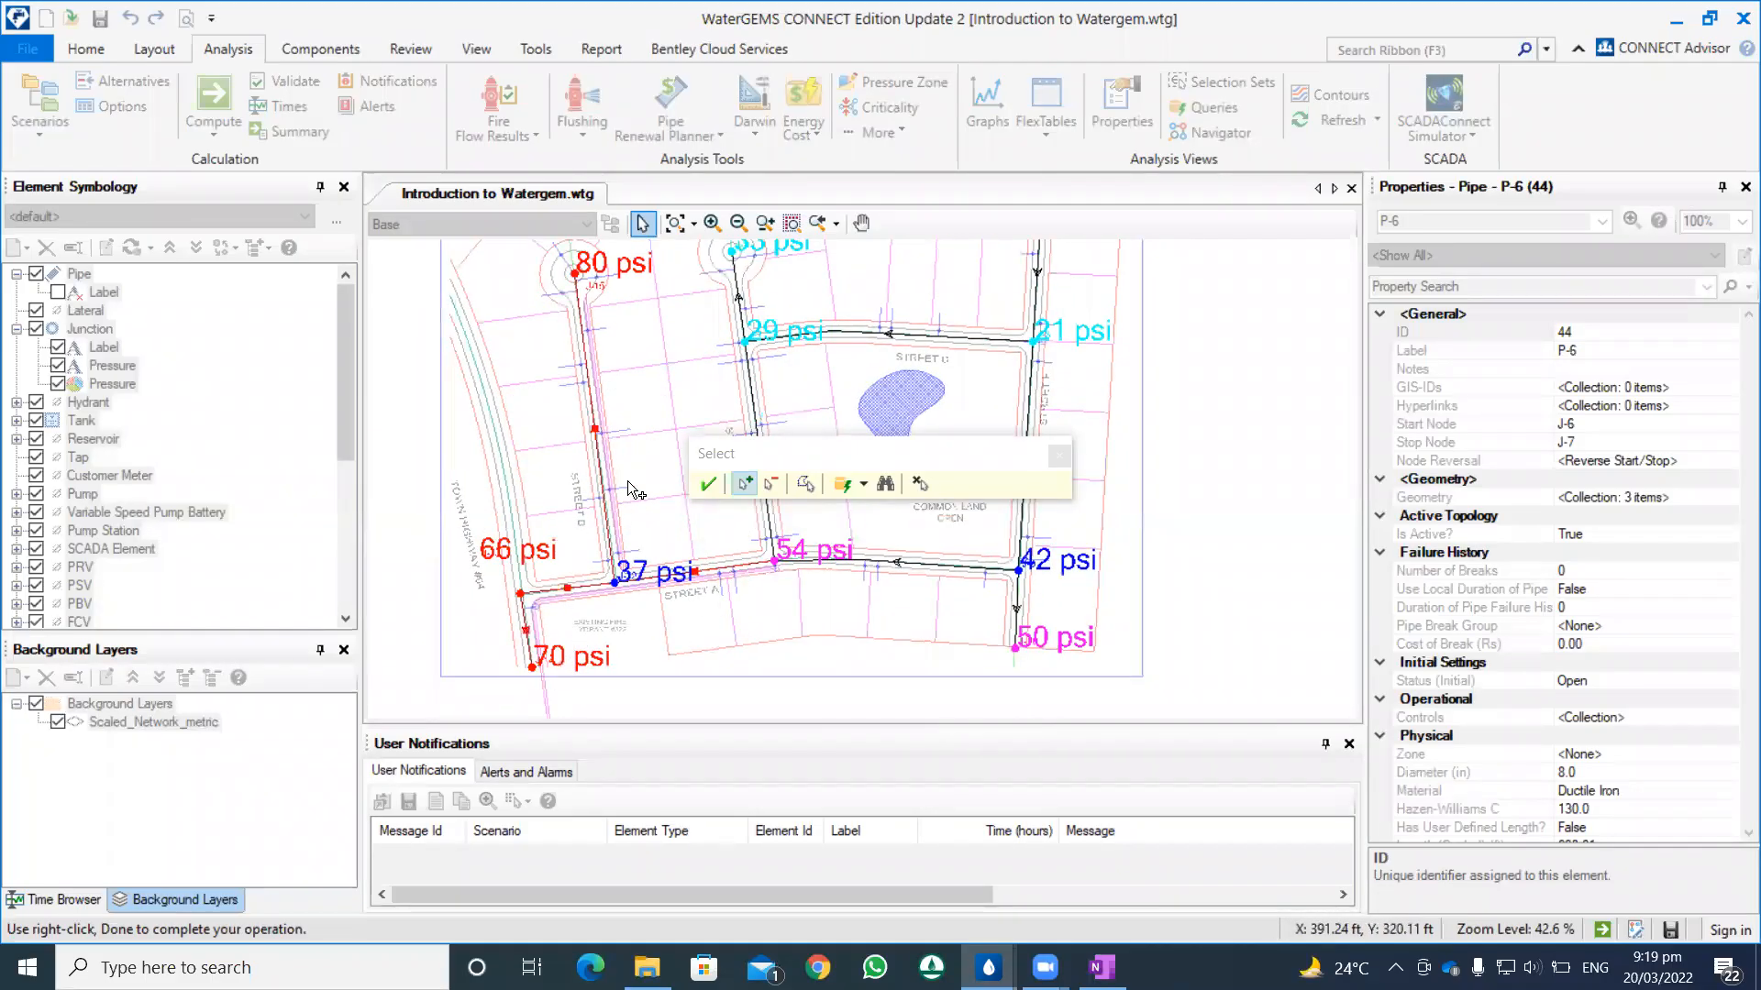
{"action": "left_click", "coordinate": [708, 484]}
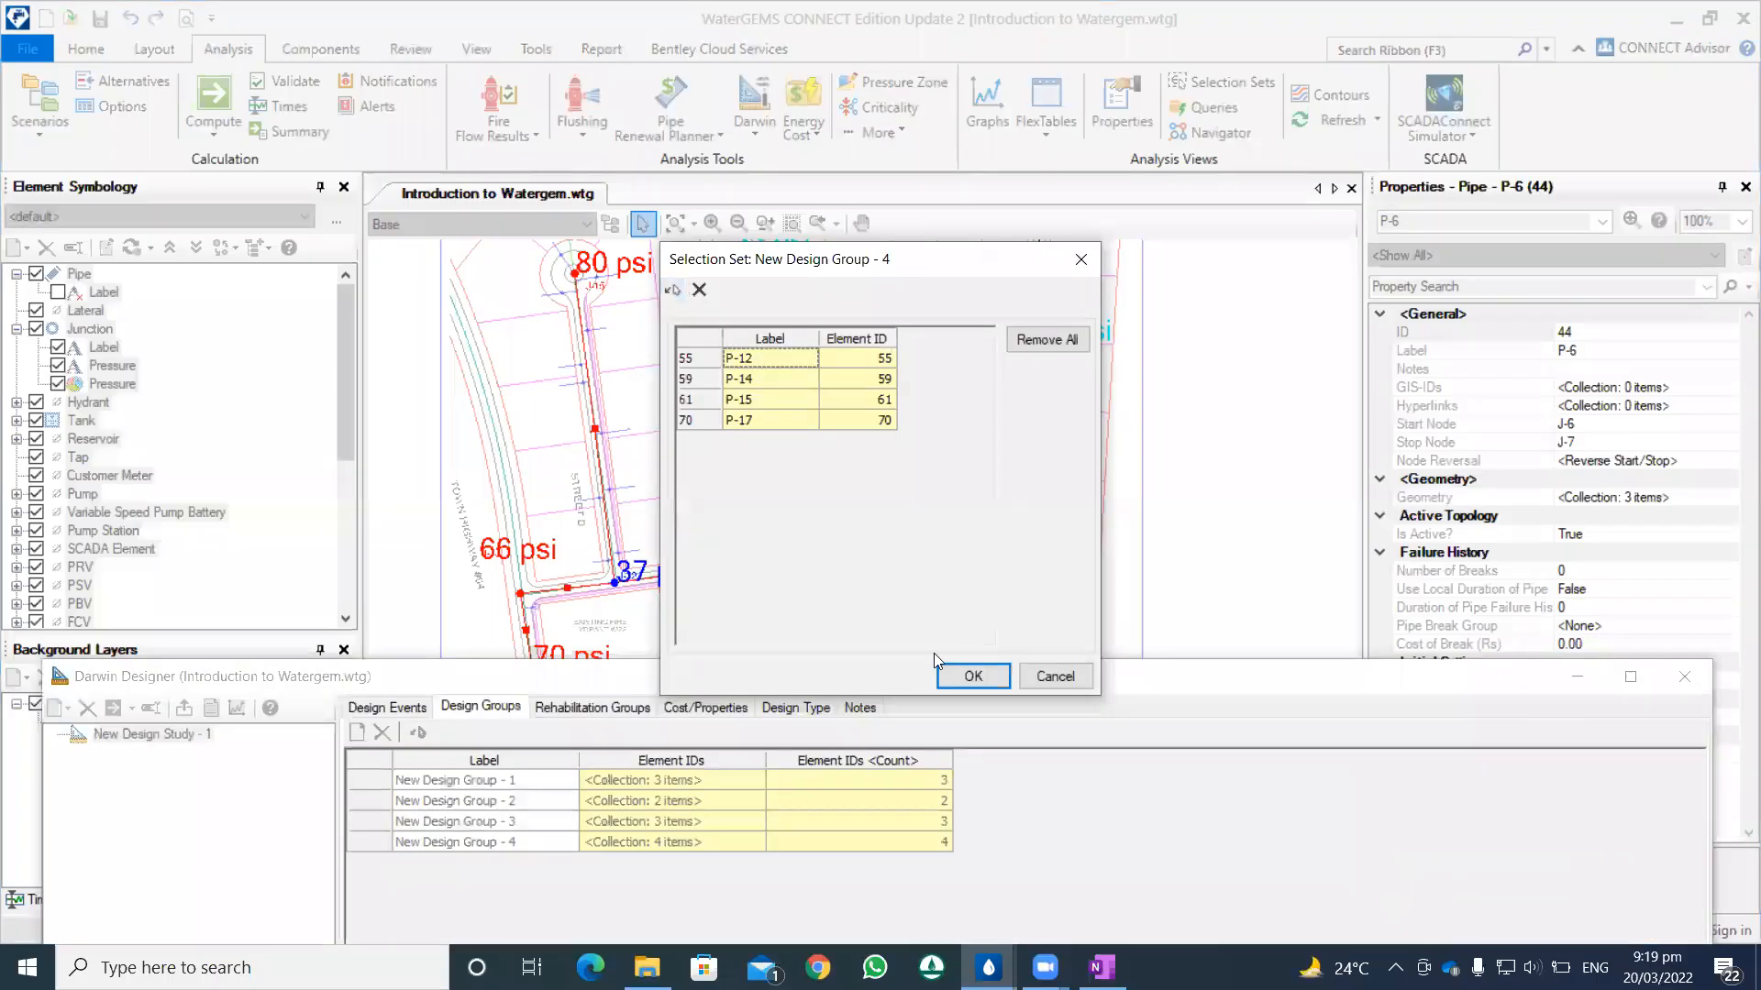
{"action": "left_click", "coordinate": [971, 676]}
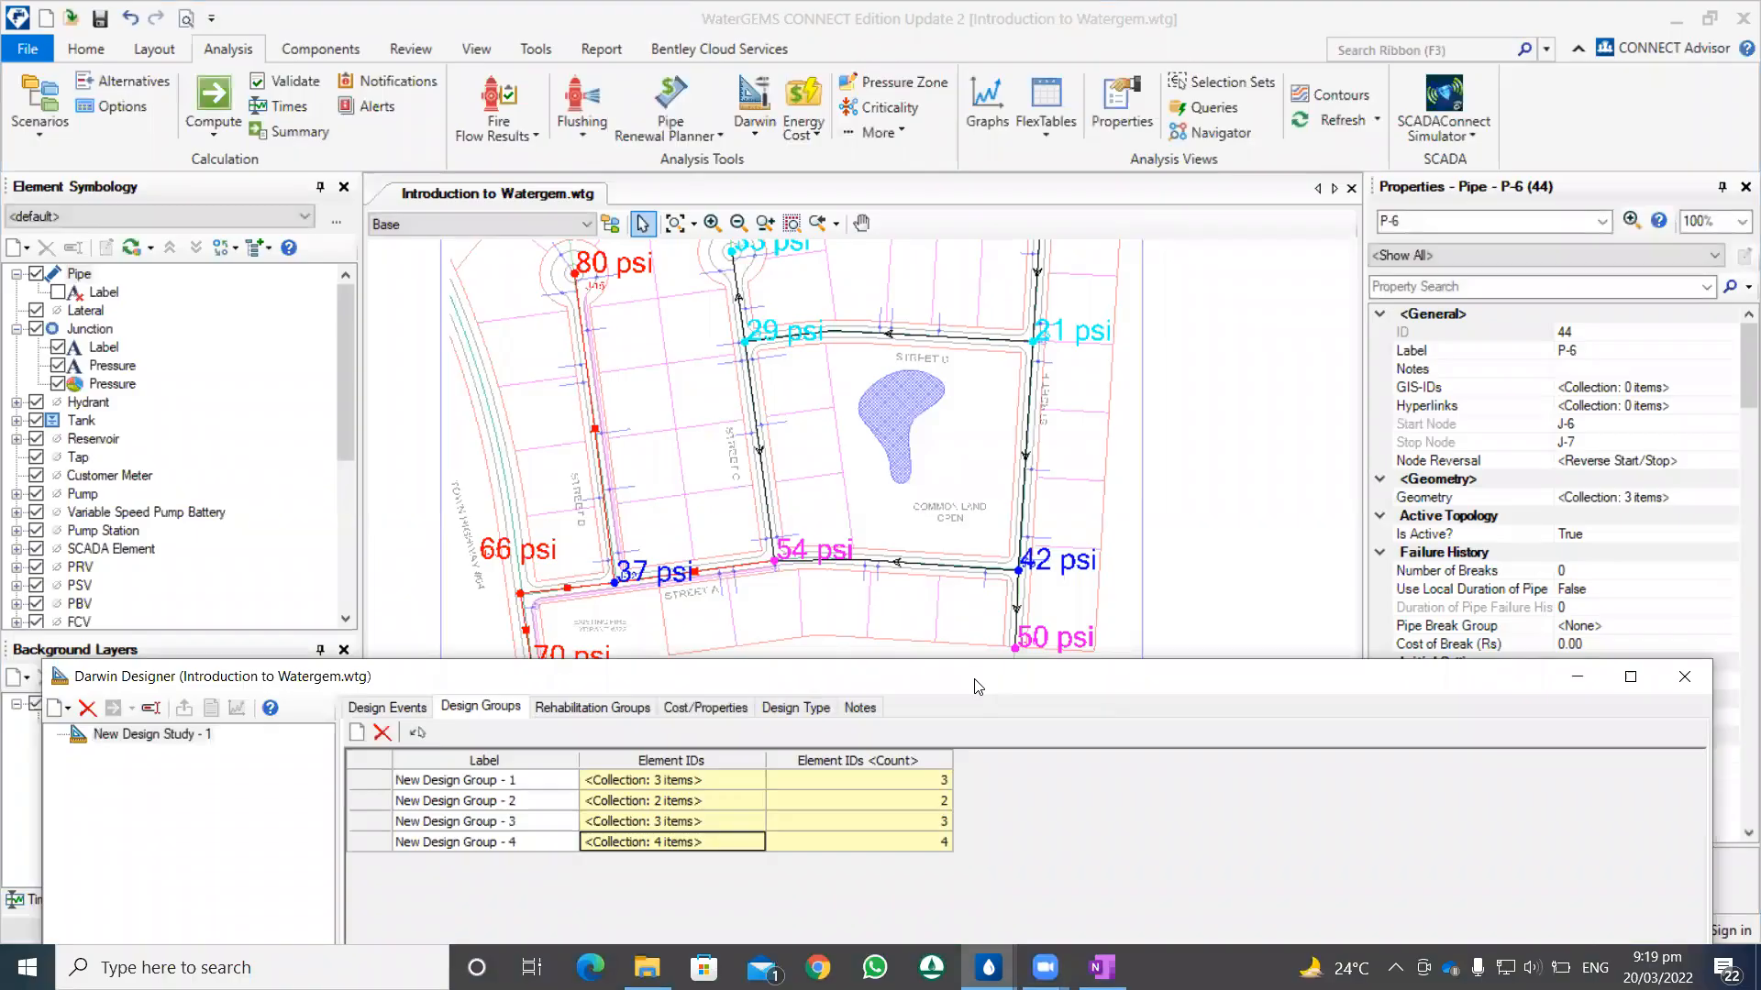
{"action": "left_click_drag", "start_coordinate": [979, 686], "coordinate": [1000, 152]}
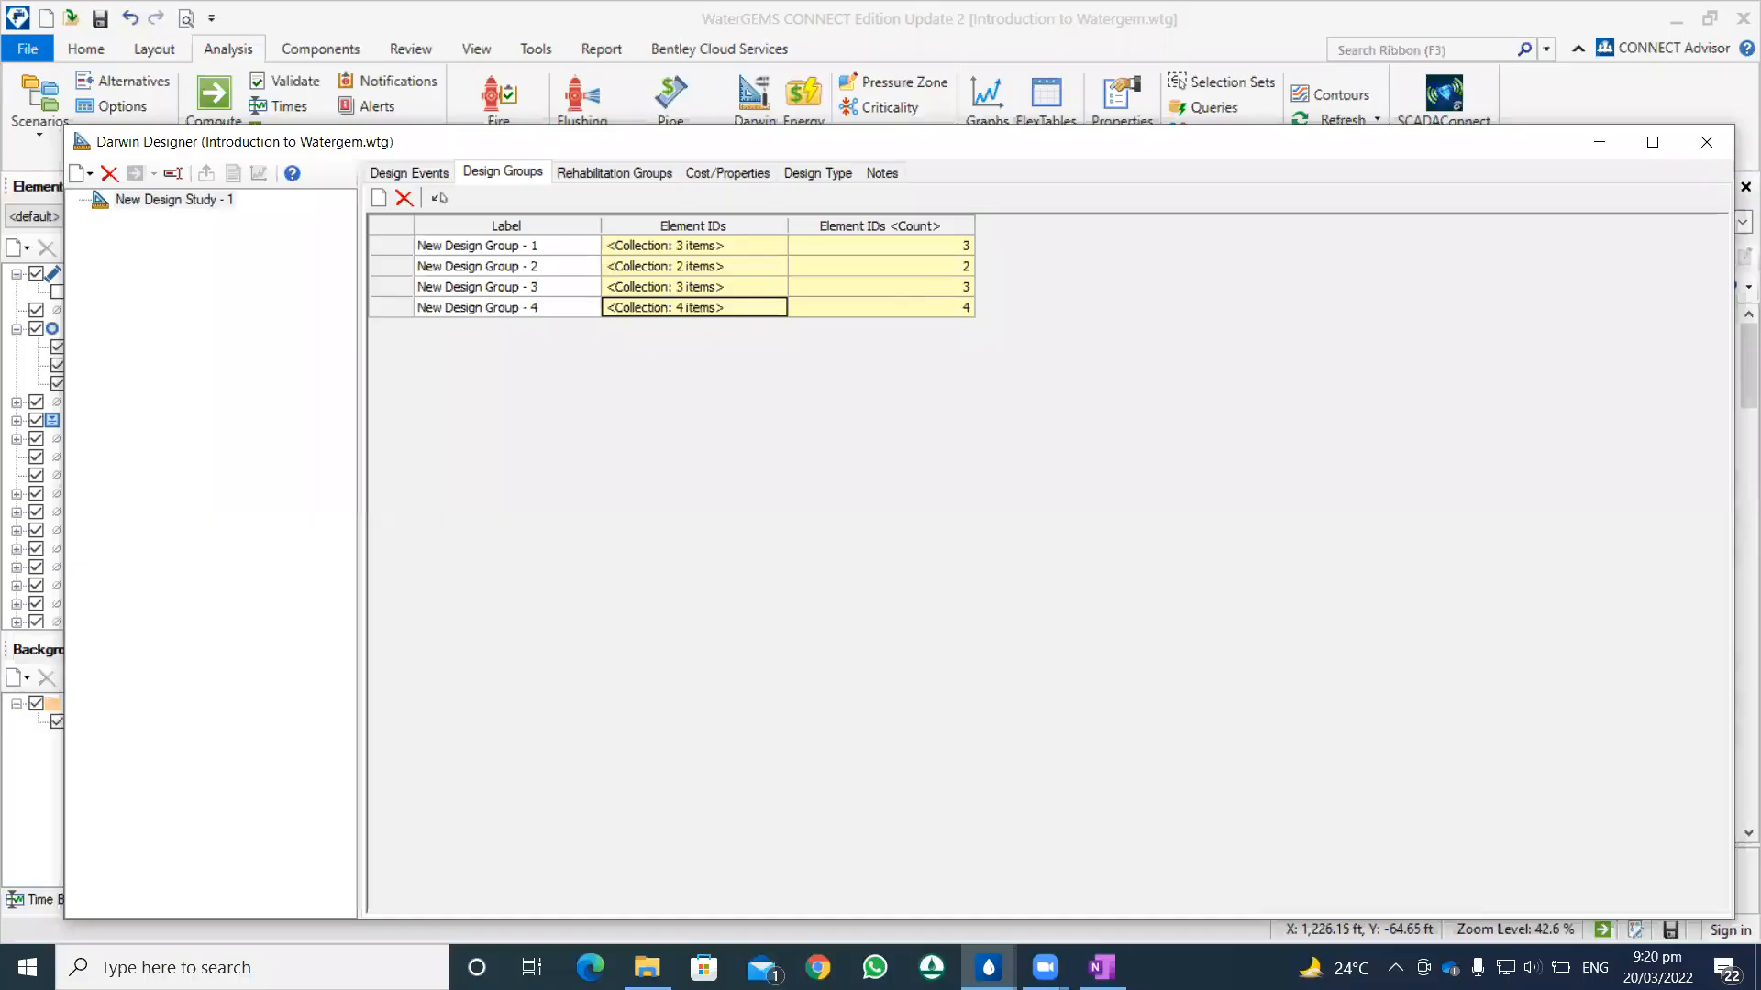
Step: Switch to OneNote and sketch a second network beside the first: a vertical main splitting into three branches, with connecting lines at their lower ends
{"action": "left_click", "coordinate": [1101, 967]}
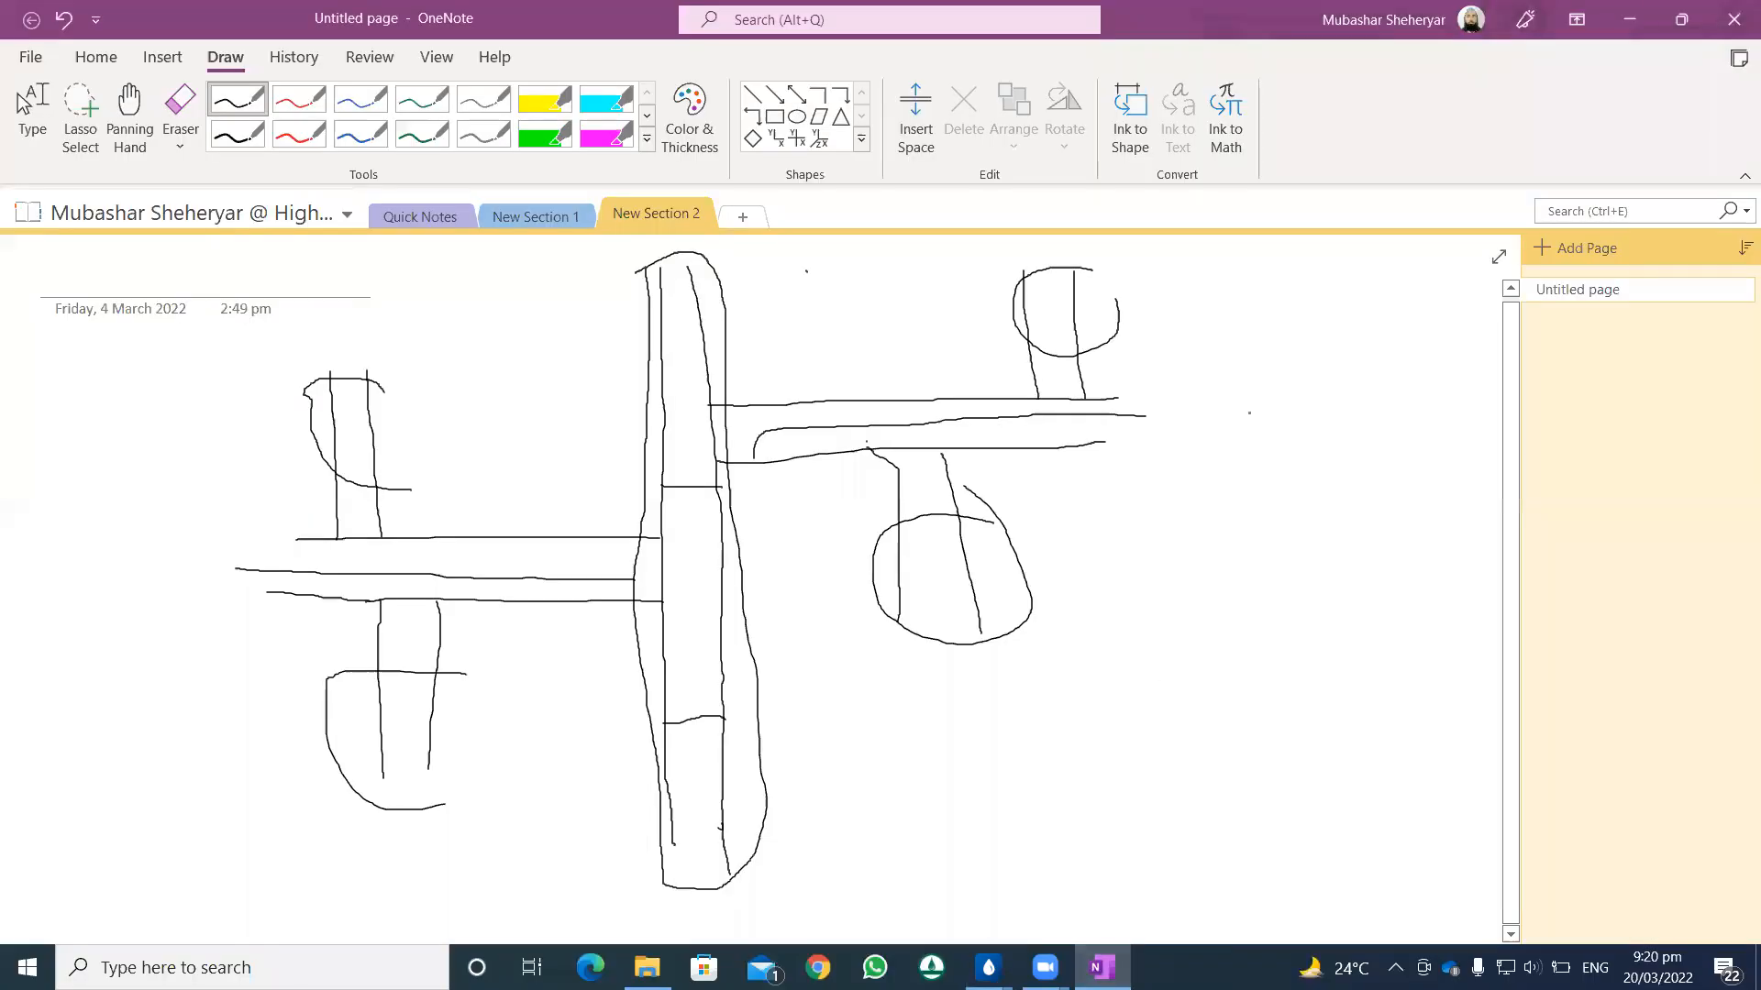
{"action": "left_click_drag", "start_coordinate": [1264, 281], "coordinate": [1307, 785]}
{"action": "left_click_drag", "start_coordinate": [1283, 518], "coordinate": [1060, 772]}
{"action": "left_click_drag", "start_coordinate": [1290, 503], "coordinate": [1428, 683]}
{"action": "mouse_move", "coordinate": [1300, 763]}
{"action": "left_mouse_down"}
{"action": "mouse_move", "coordinate": [1132, 819]}
{"action": "mouse_move", "coordinate": [1427, 797]}
{"action": "left_mouse_up"}
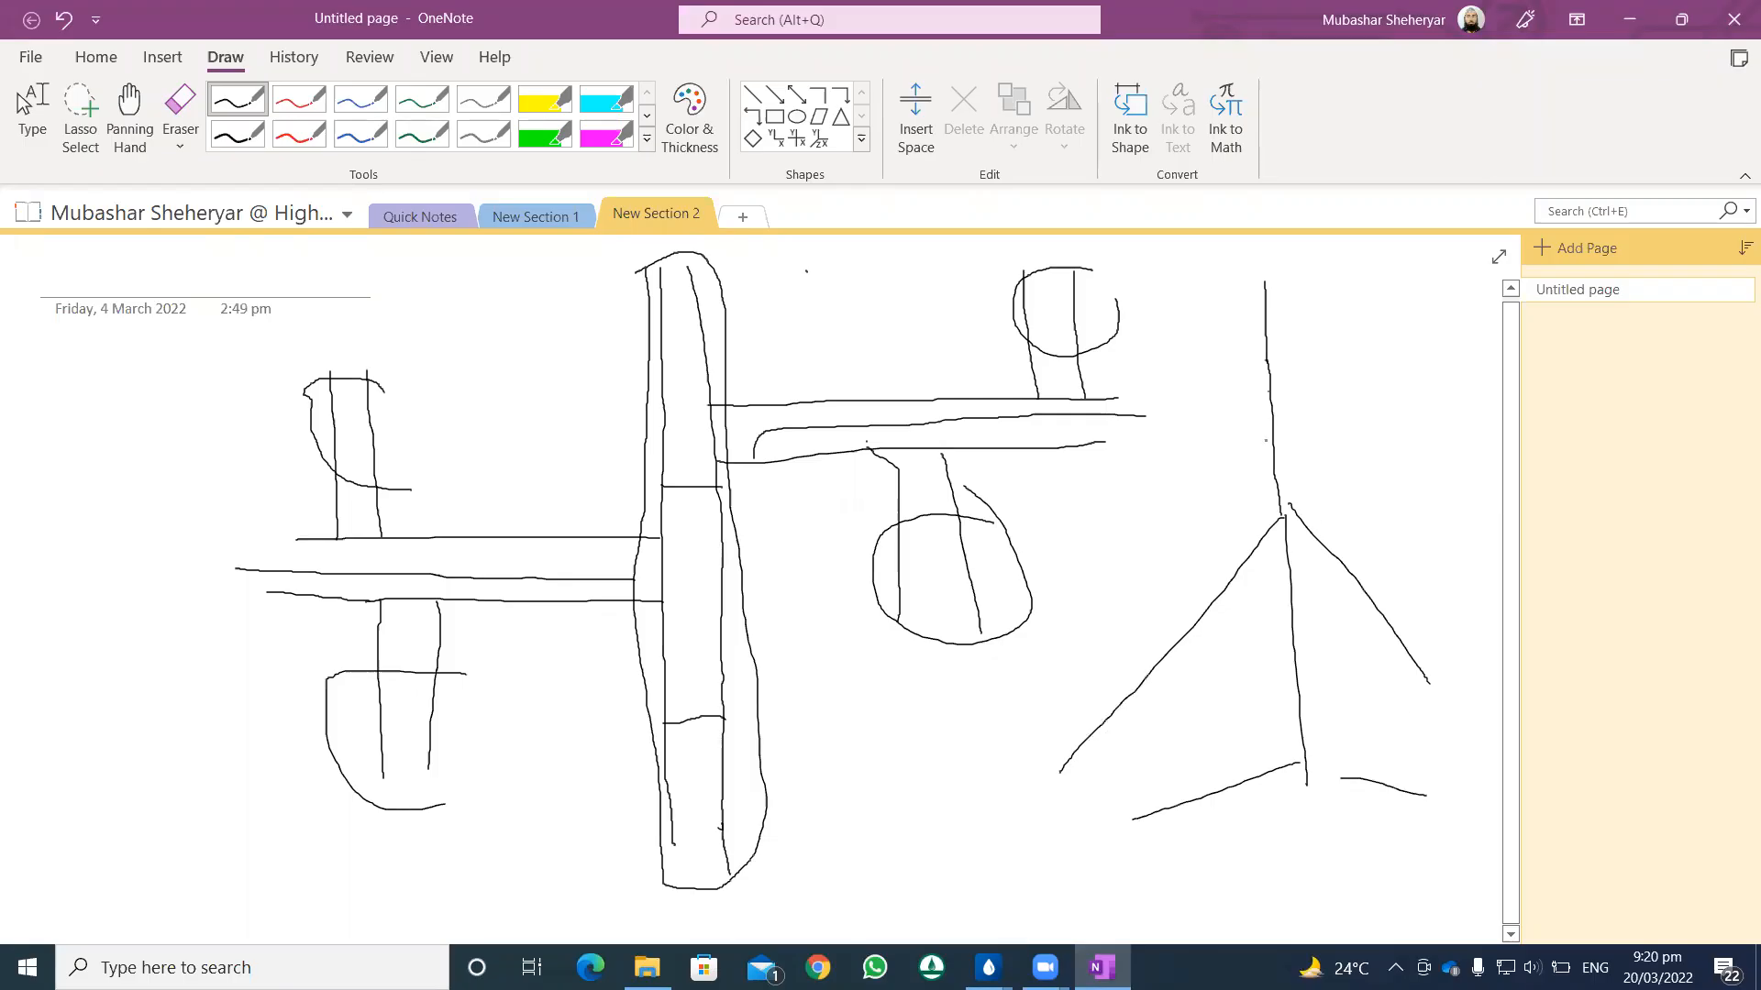
{"action": "left_click_drag", "start_coordinate": [1429, 685], "coordinate": [1413, 816]}
{"action": "mouse_move", "coordinate": [1135, 818]}
{"action": "left_mouse_down"}
{"action": "mouse_move", "coordinate": [1041, 759]}
{"action": "mouse_move", "coordinate": [1076, 752]}
{"action": "left_mouse_up"}
Step: Divide the upper main of the new sketch with cross ticks and label its segments "6 in" and "2 in"
{"action": "mouse_move", "coordinate": [1288, 295]}
{"action": "left_mouse_down"}
{"action": "mouse_move", "coordinate": [1293, 325]}
{"action": "mouse_move", "coordinate": [1330, 319]}
{"action": "left_mouse_up"}
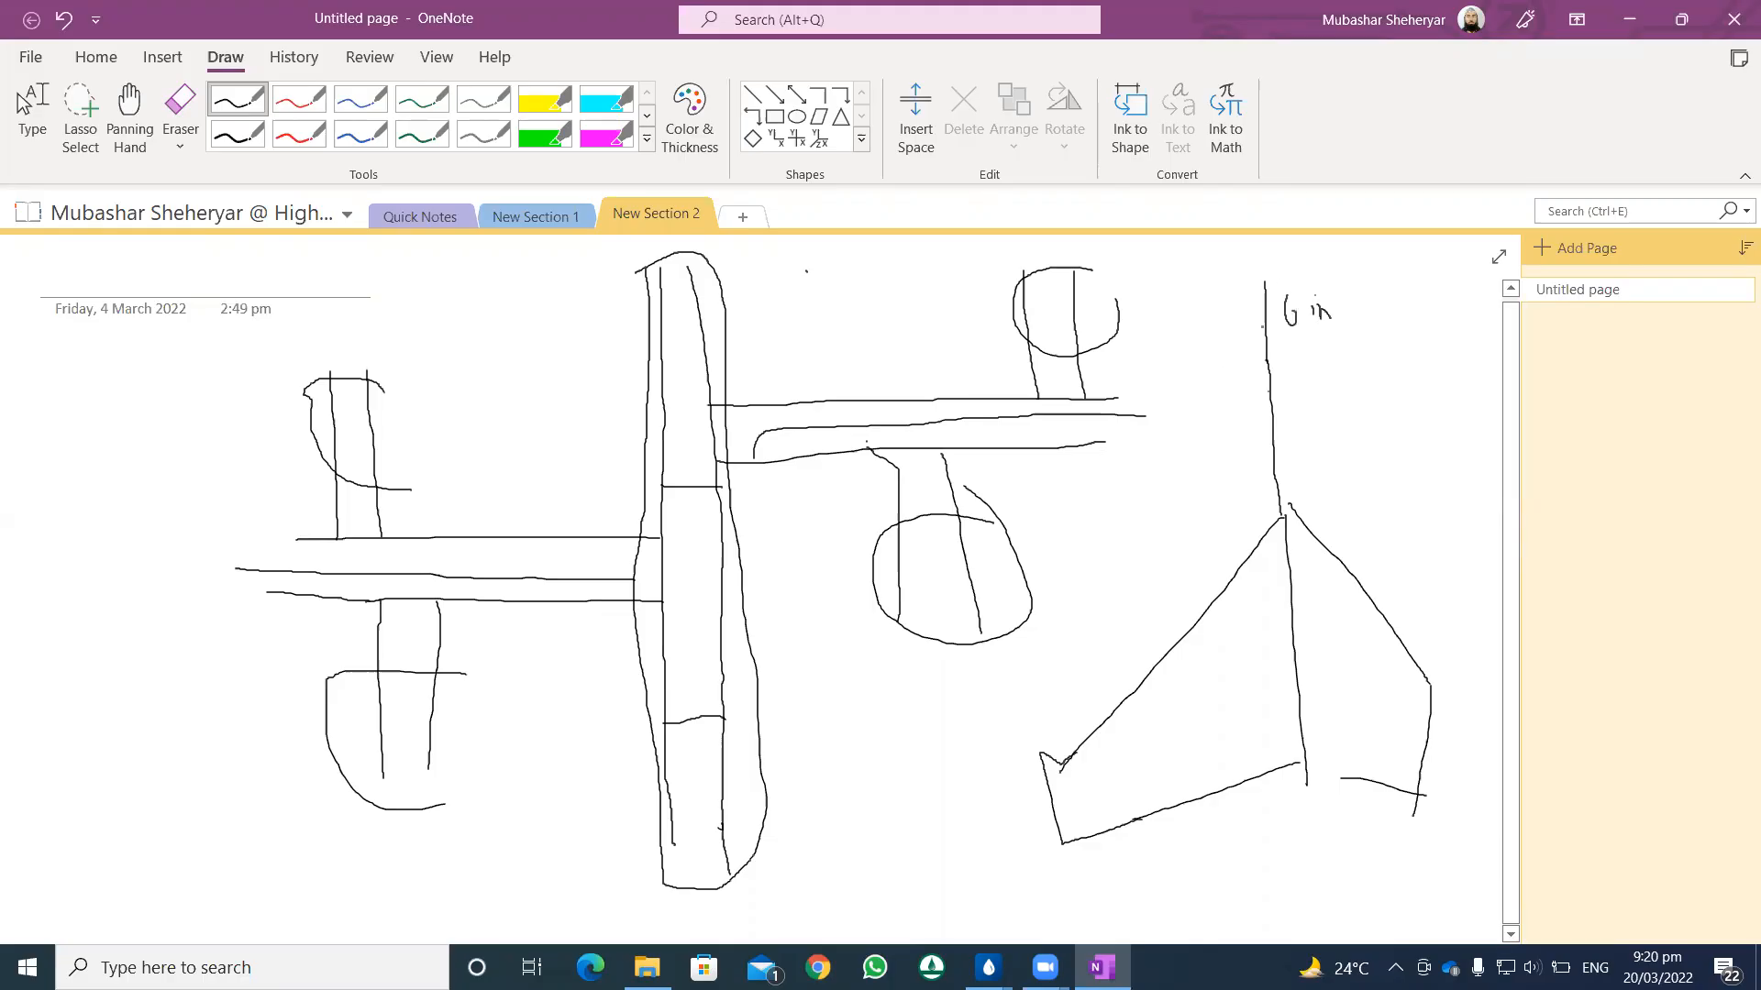
{"action": "mouse_move", "coordinate": [1258, 368]}
{"action": "left_mouse_down"}
{"action": "mouse_move", "coordinate": [1295, 369]}
{"action": "mouse_move", "coordinate": [1312, 414]}
{"action": "mouse_move", "coordinate": [1336, 392]}
{"action": "left_mouse_up"}
{"action": "left_click_drag", "start_coordinate": [1262, 467], "coordinate": [1293, 467]}
{"action": "left_click_drag", "start_coordinate": [1344, 396], "coordinate": [1352, 422]}
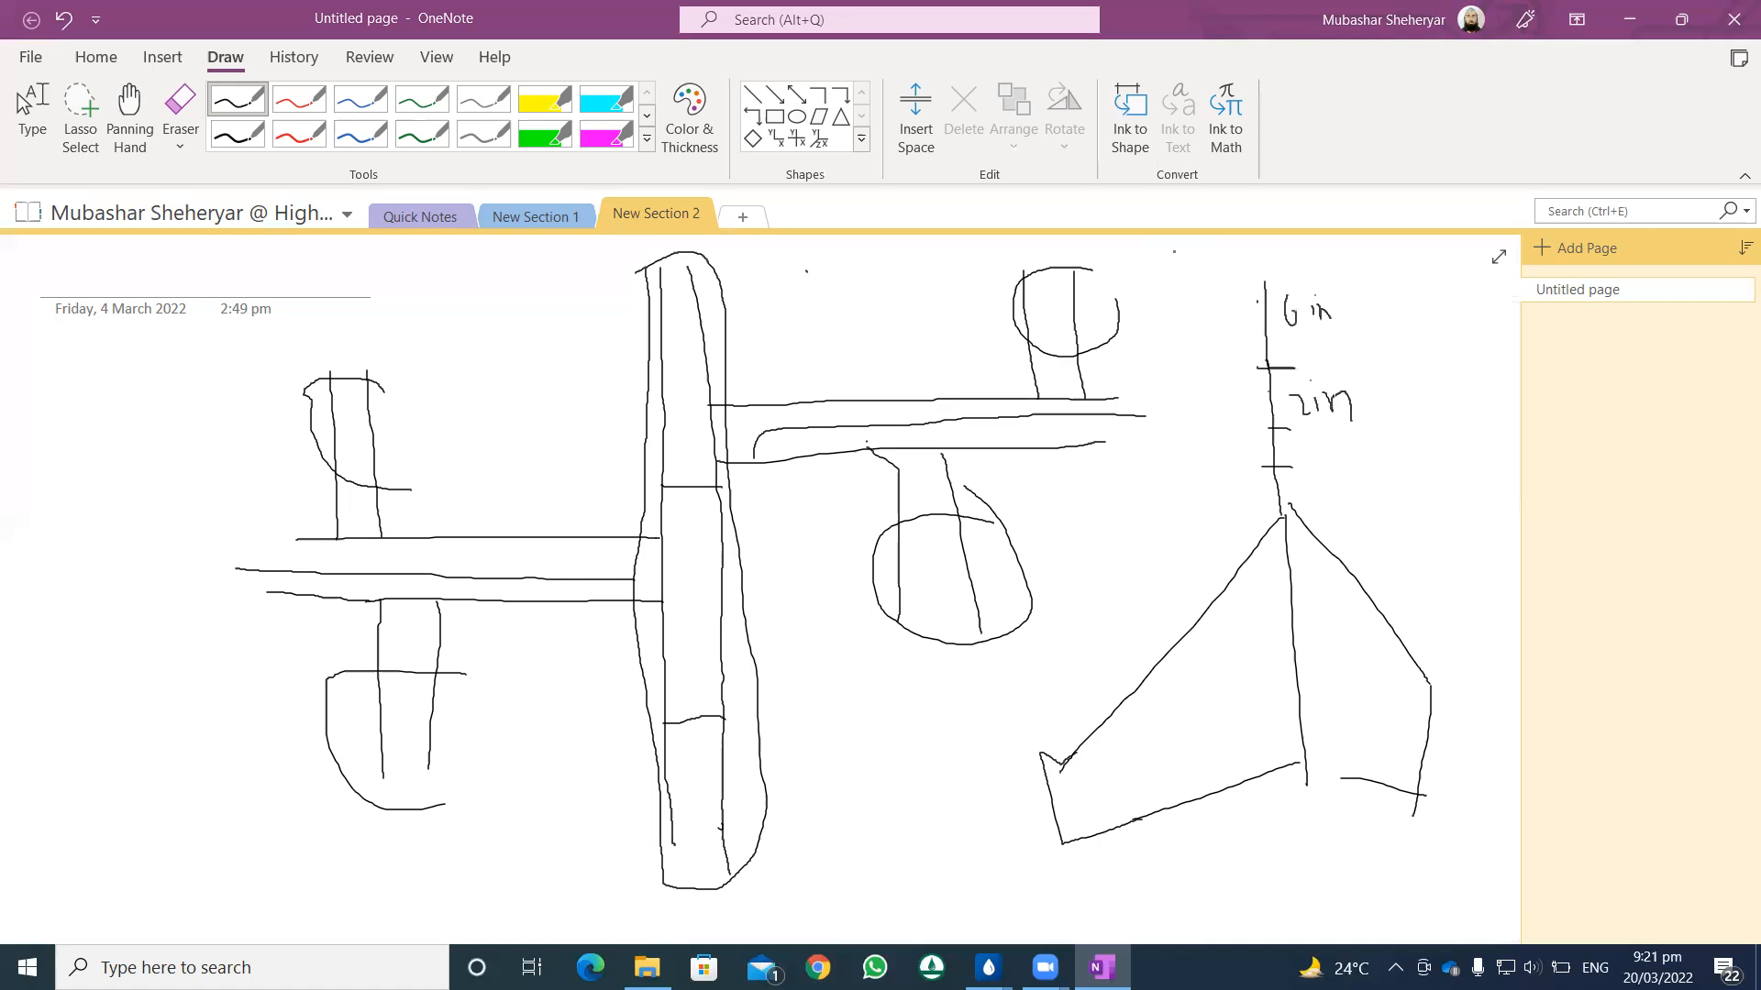
Step: Label the third segment of the sketched main "4 in" and switch back to the Darwin Designer window in WaterGEMS
{"action": "left_click_drag", "start_coordinate": [1315, 471], "coordinate": [1362, 485]}
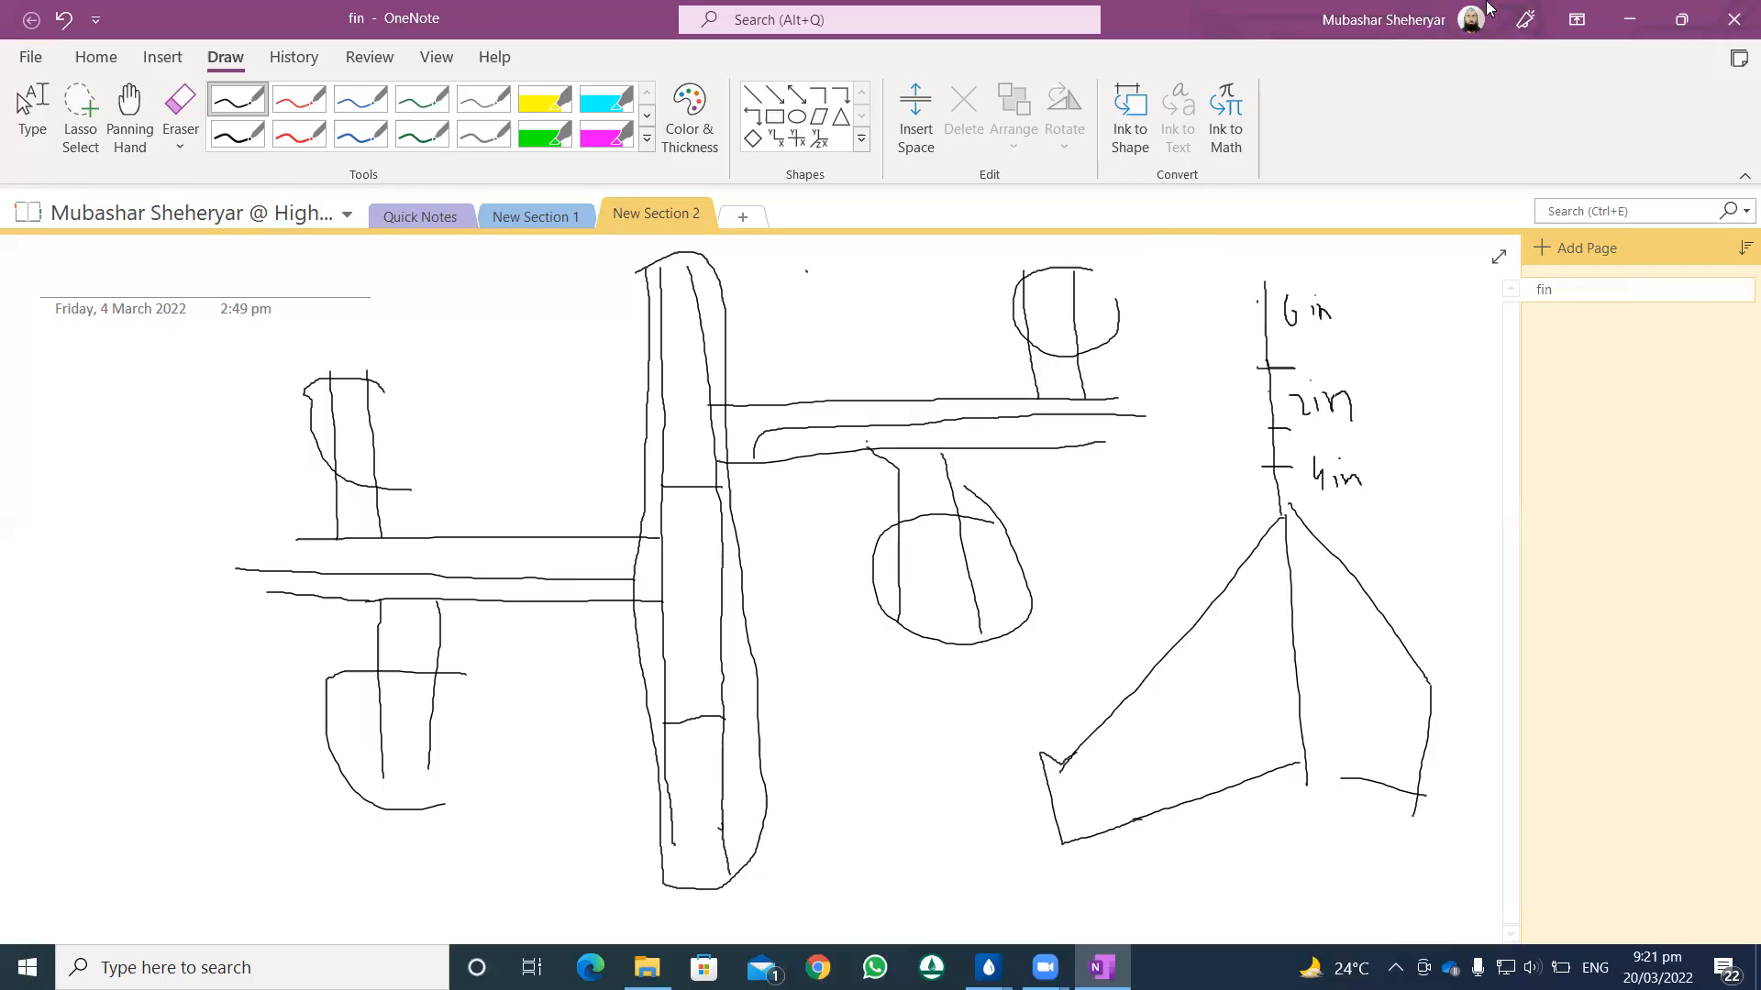
{"action": "mouse_move", "coordinate": [988, 967]}
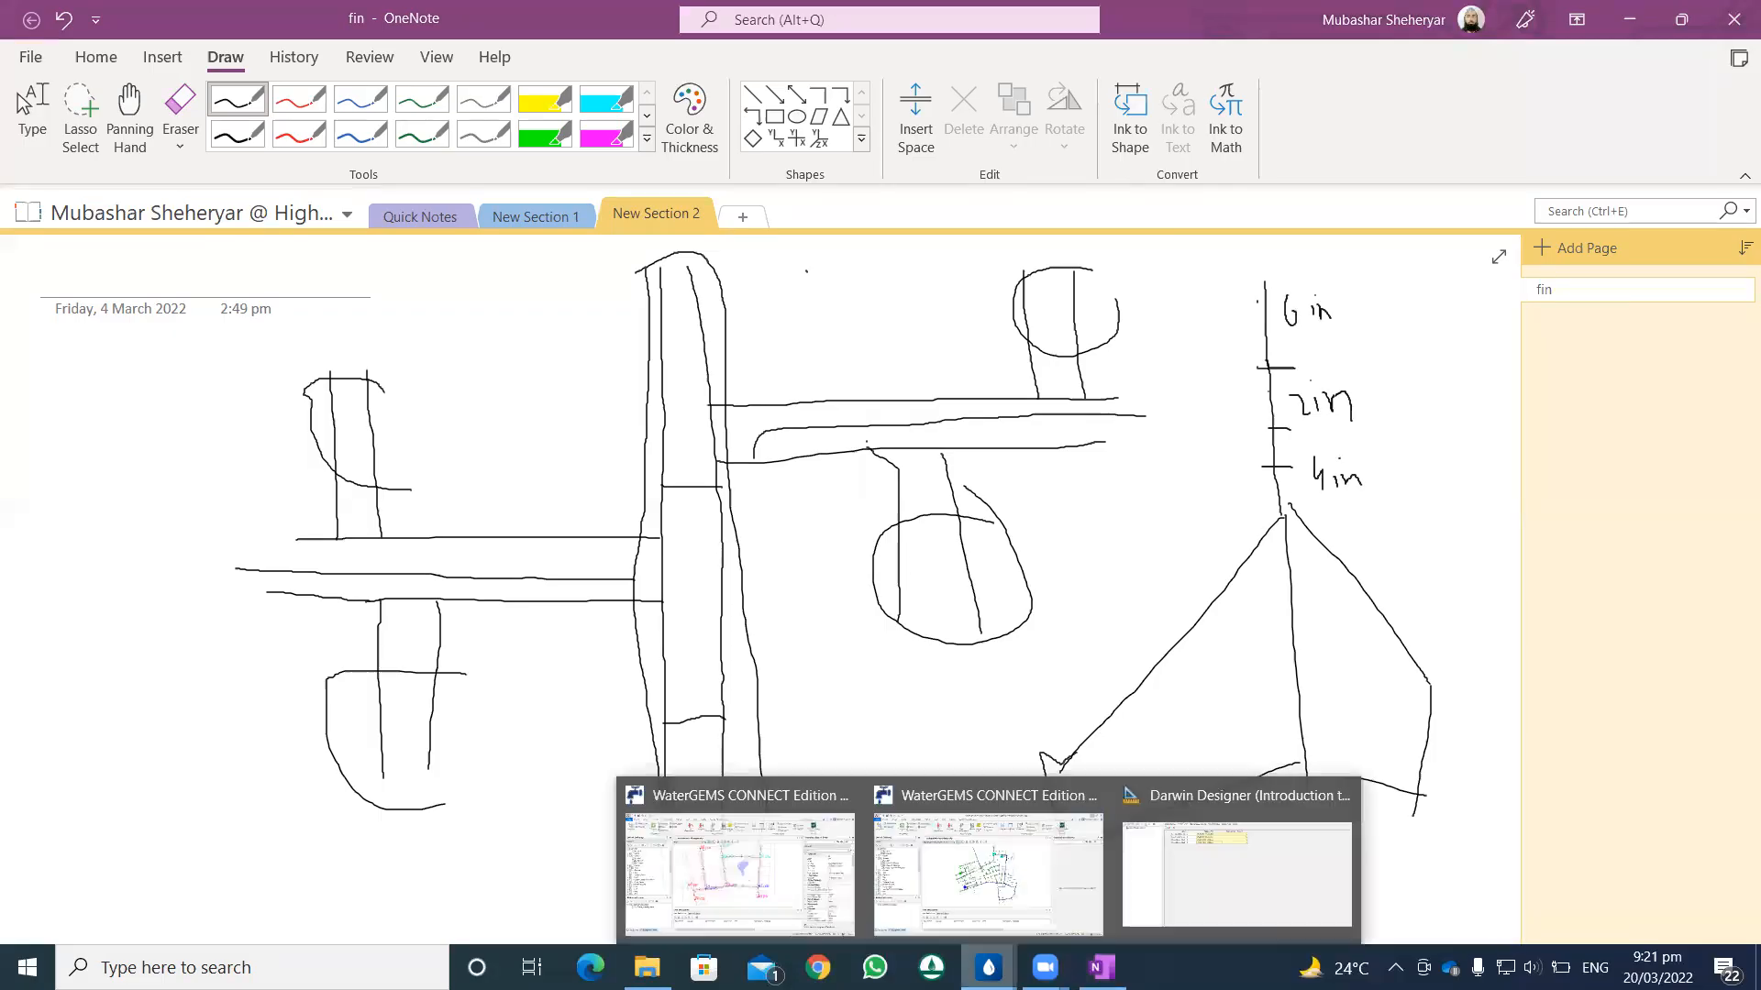
{"action": "left_click", "coordinate": [1155, 807]}
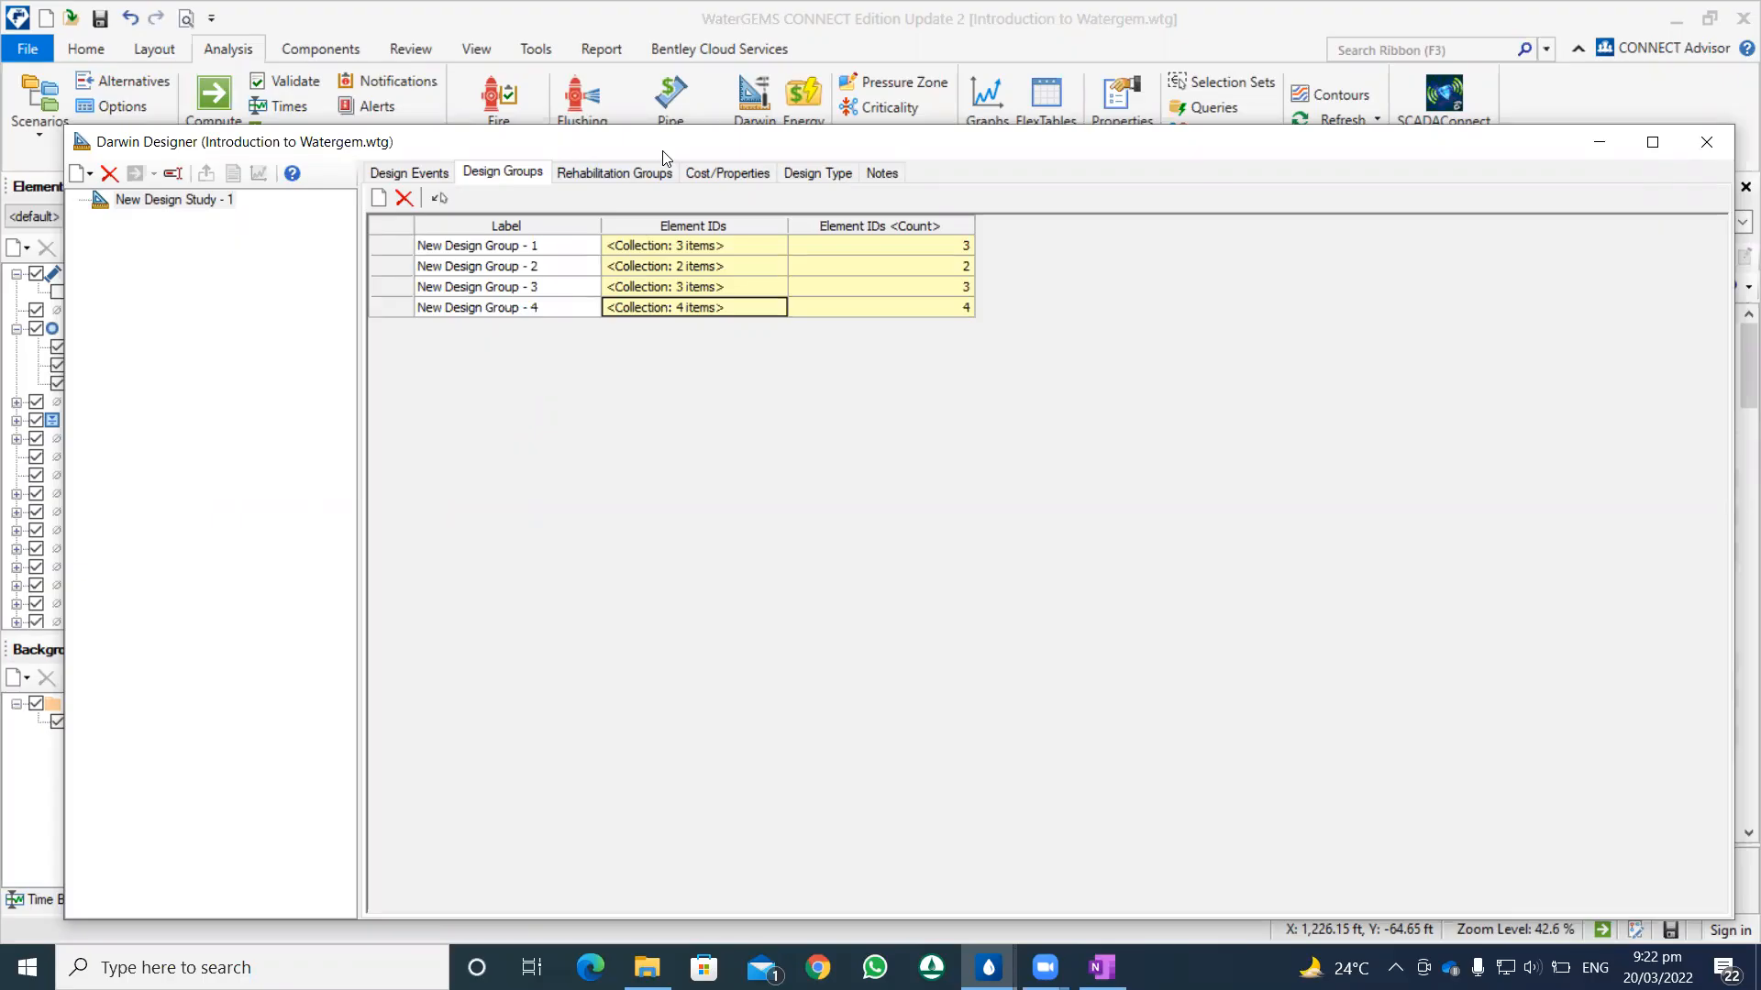
Step: Compare the study's rehabilitation groups with its design groups
{"action": "left_click_drag", "start_coordinate": [666, 160], "coordinate": [661, 216]}
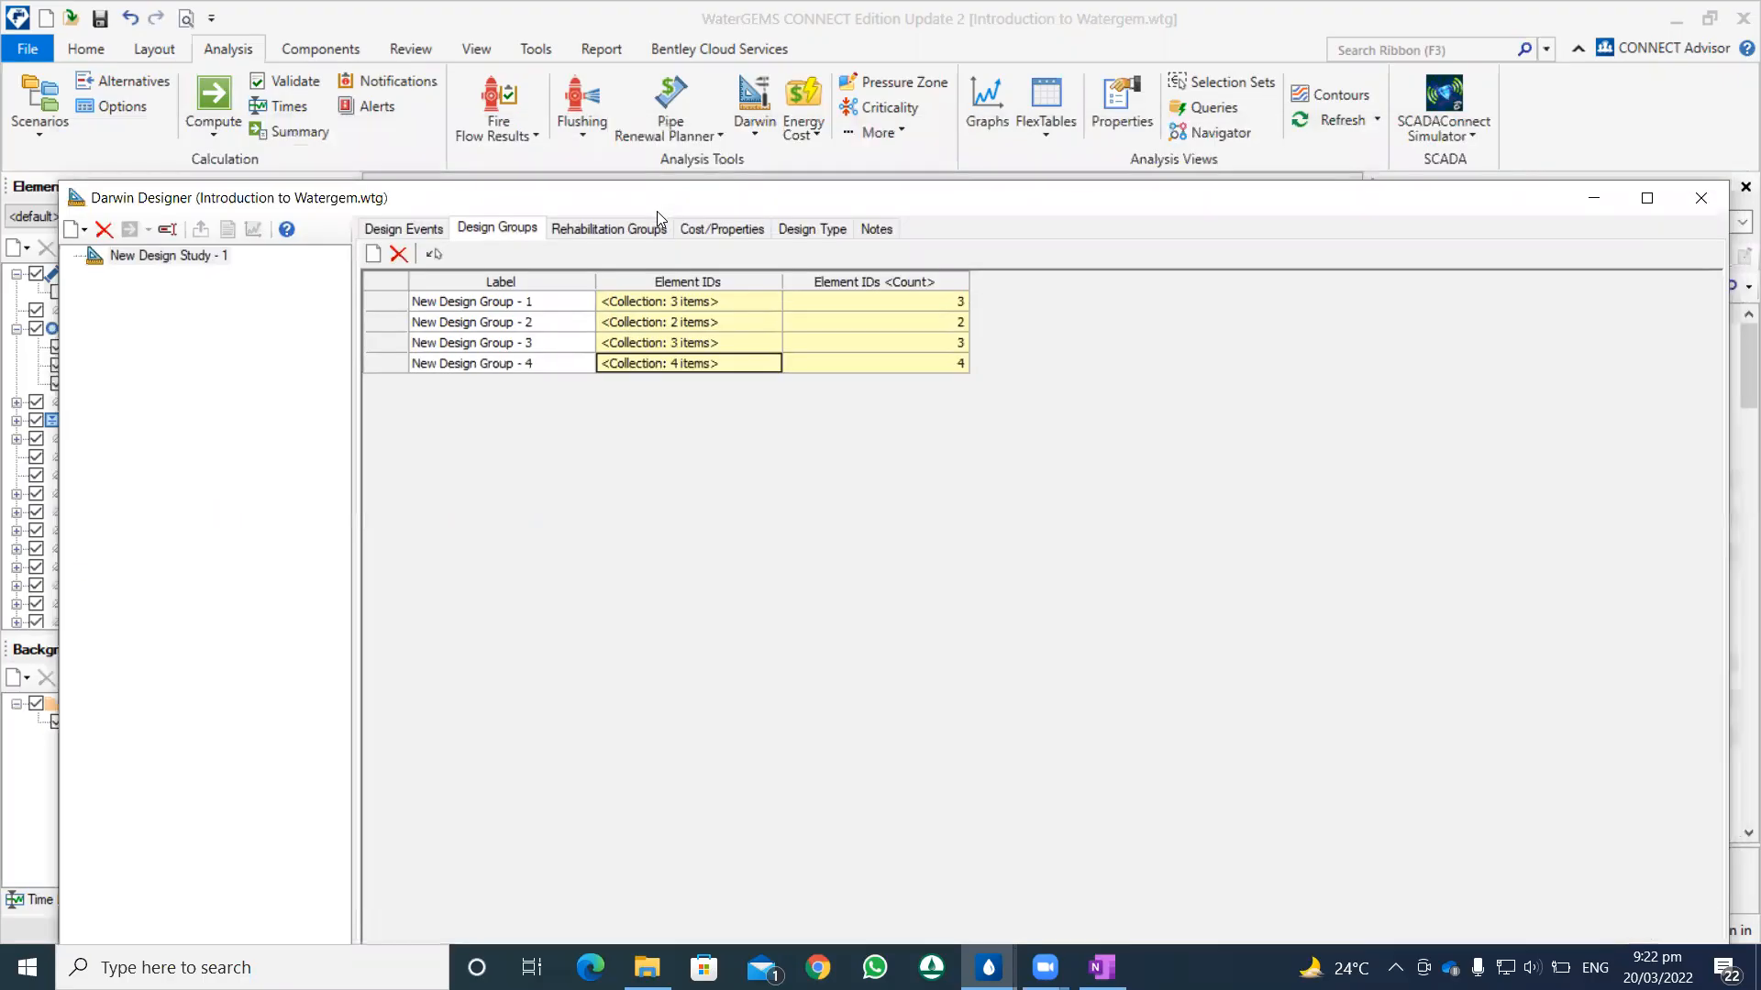
{"action": "left_click", "coordinate": [627, 235]}
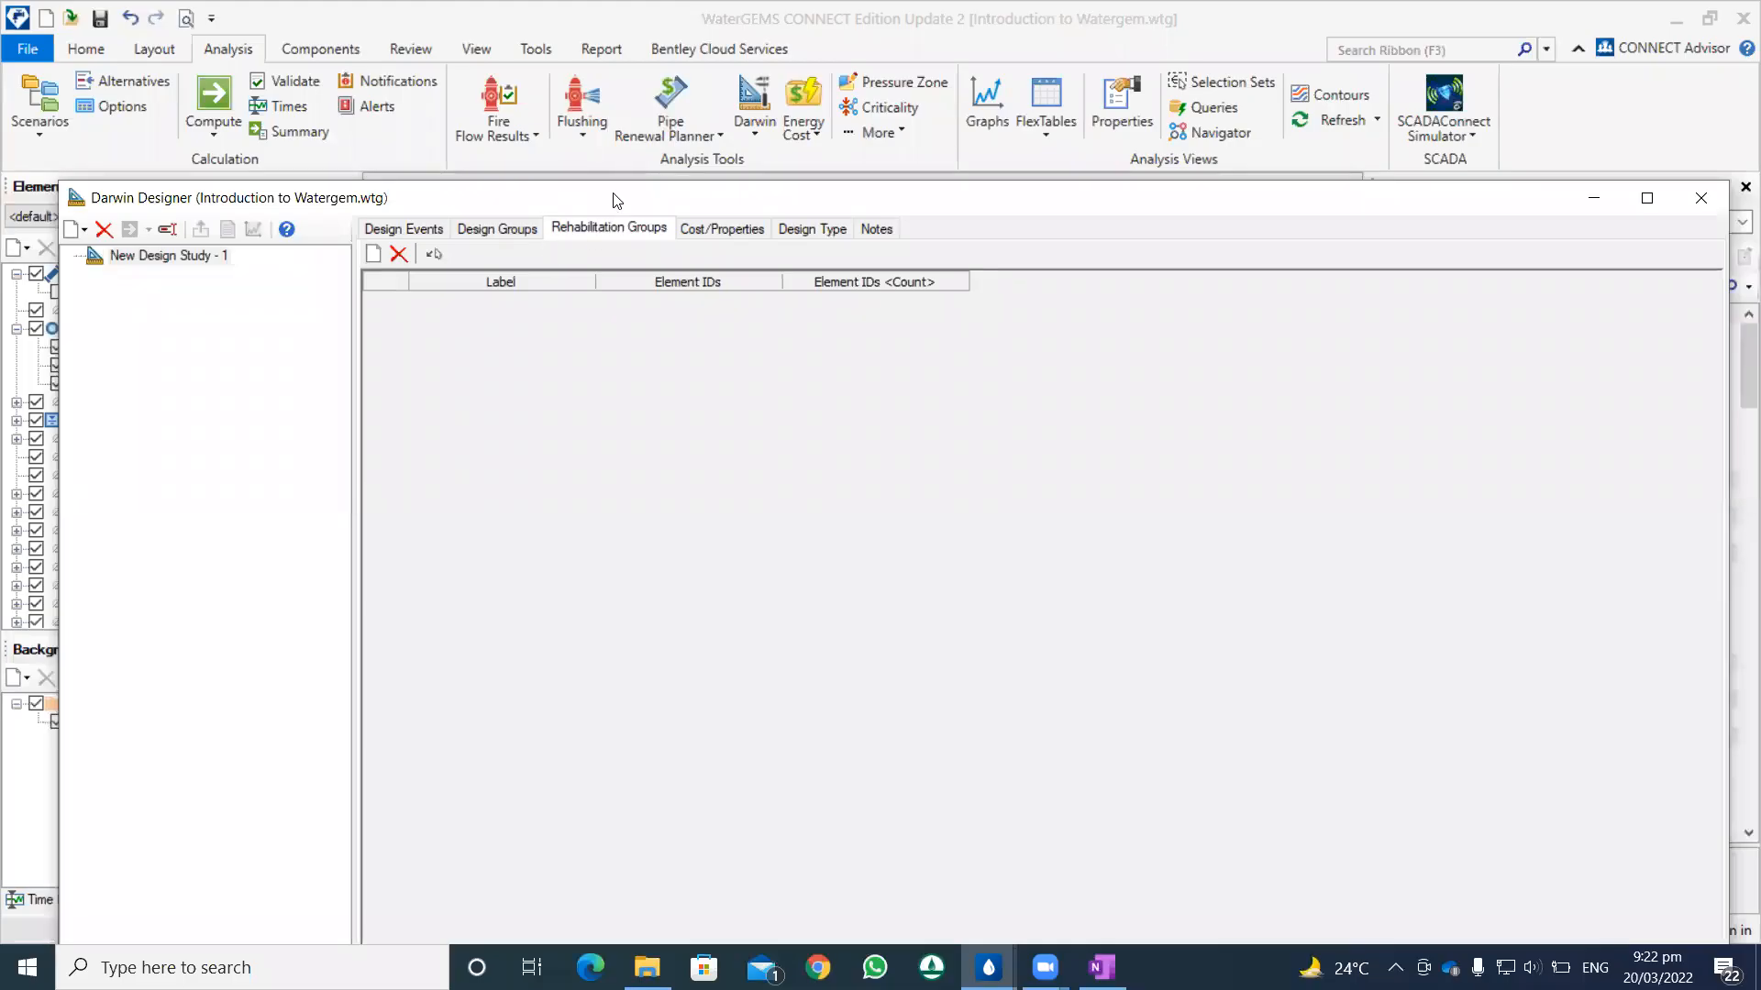
{"action": "left_click_drag", "start_coordinate": [616, 200], "coordinate": [599, 165]}
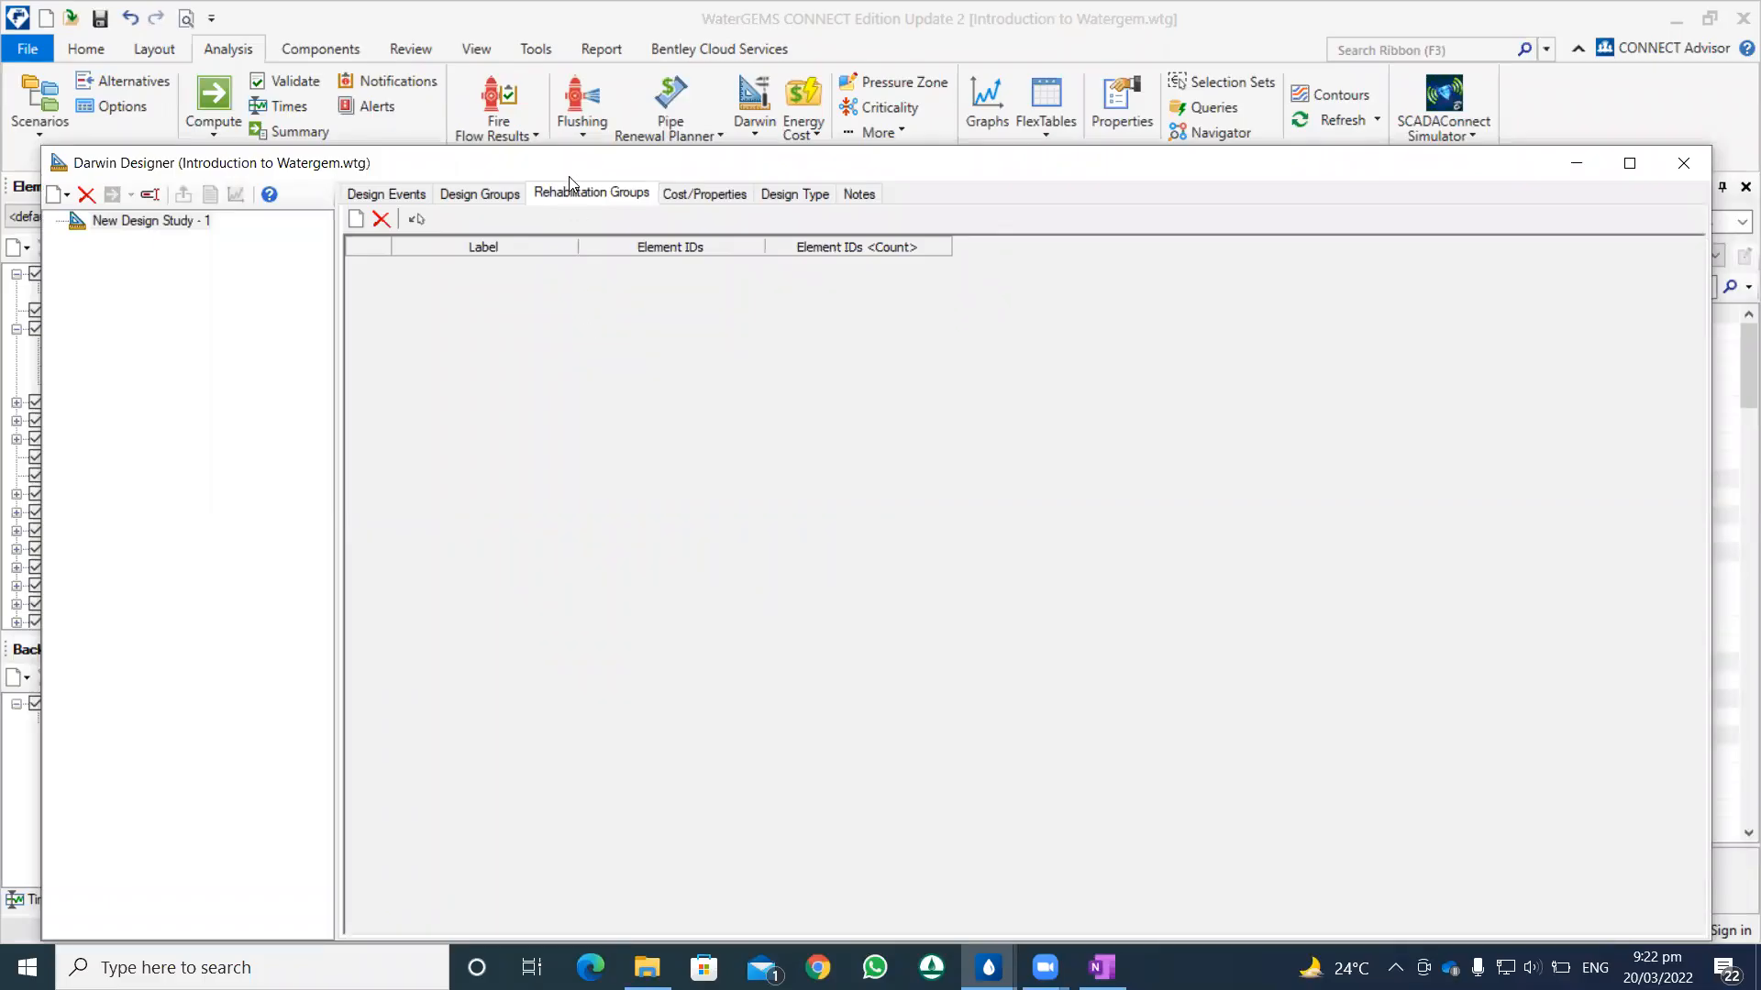
{"action": "left_click_drag", "start_coordinate": [573, 162], "coordinate": [563, 137]}
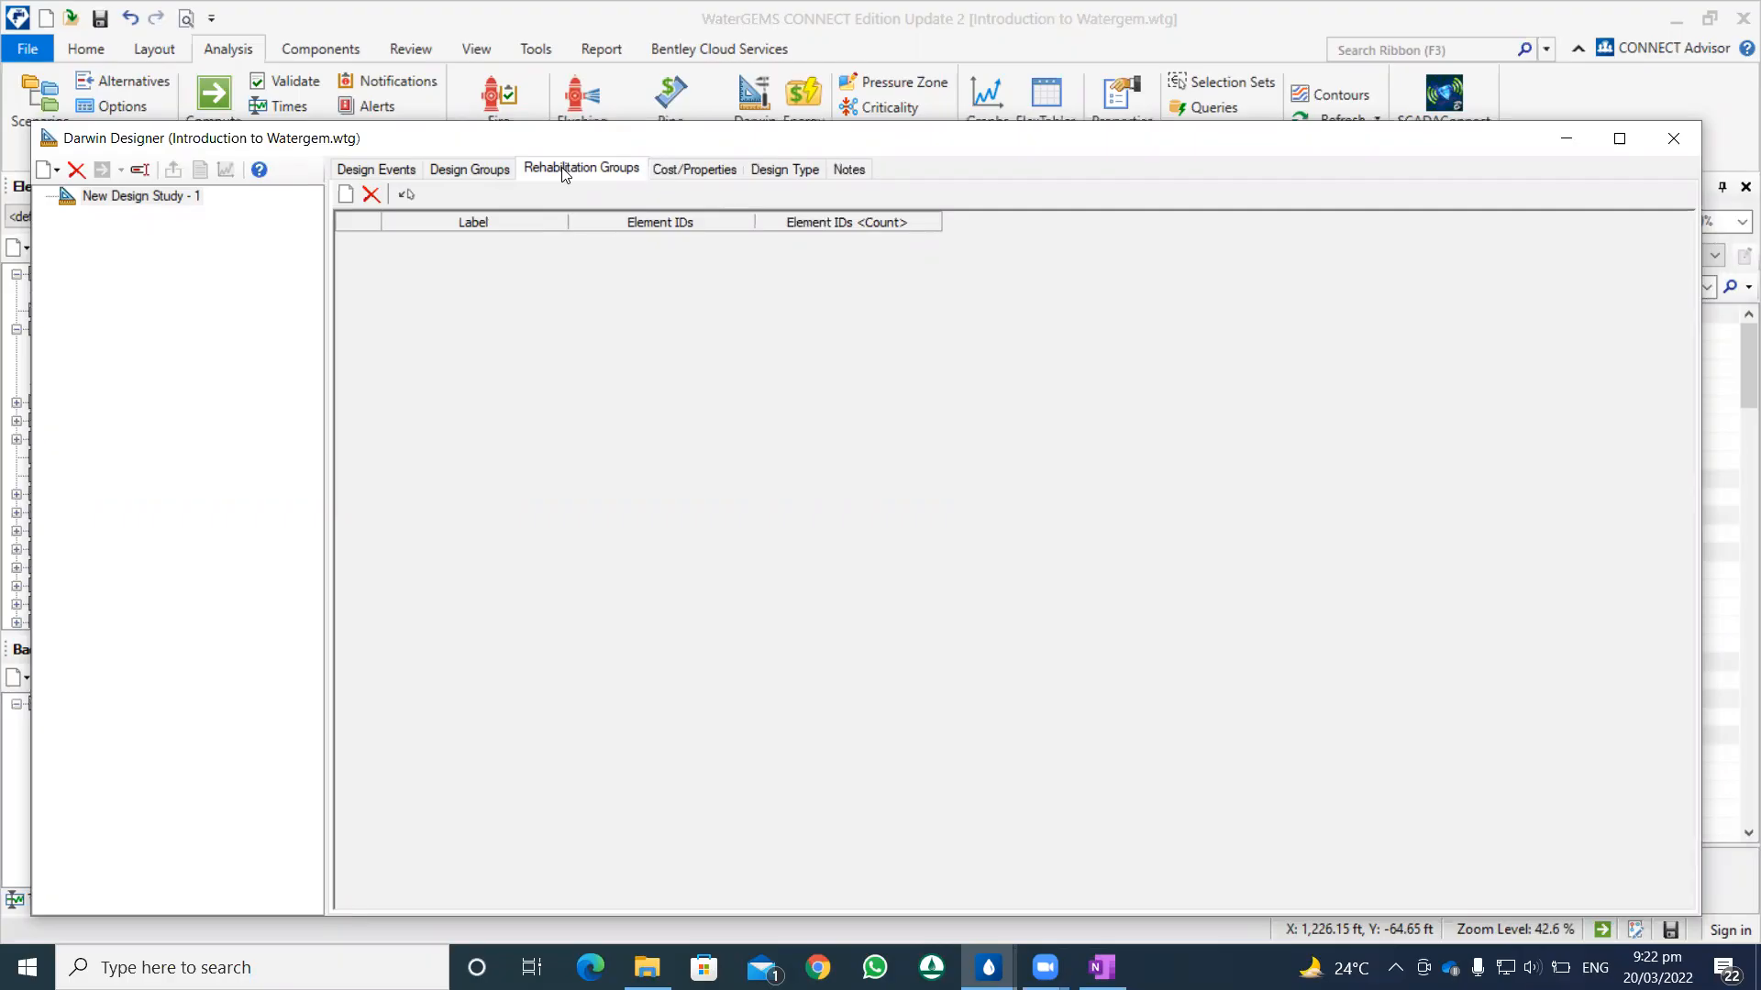
{"action": "left_click", "coordinate": [479, 173]}
{"action": "left_click", "coordinate": [554, 176]}
{"action": "left_click", "coordinate": [477, 173]}
{"action": "left_click", "coordinate": [548, 179]}
{"action": "left_click", "coordinate": [469, 171]}
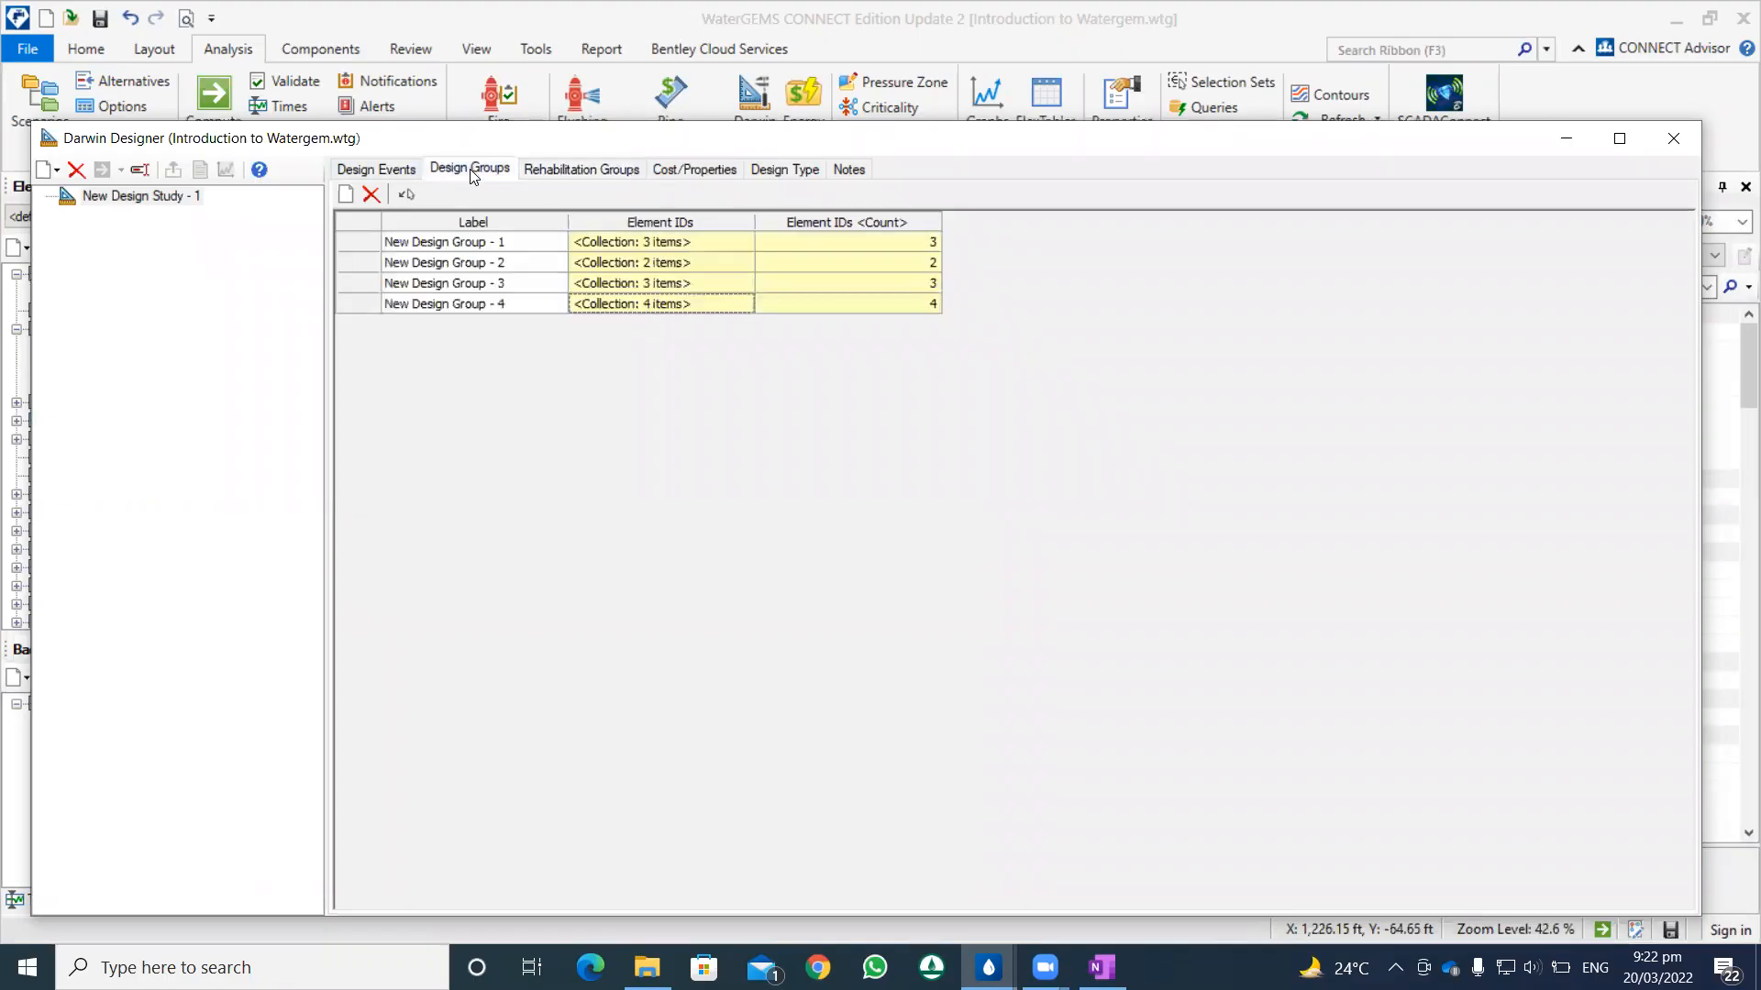
{"action": "left_click", "coordinate": [558, 179]}
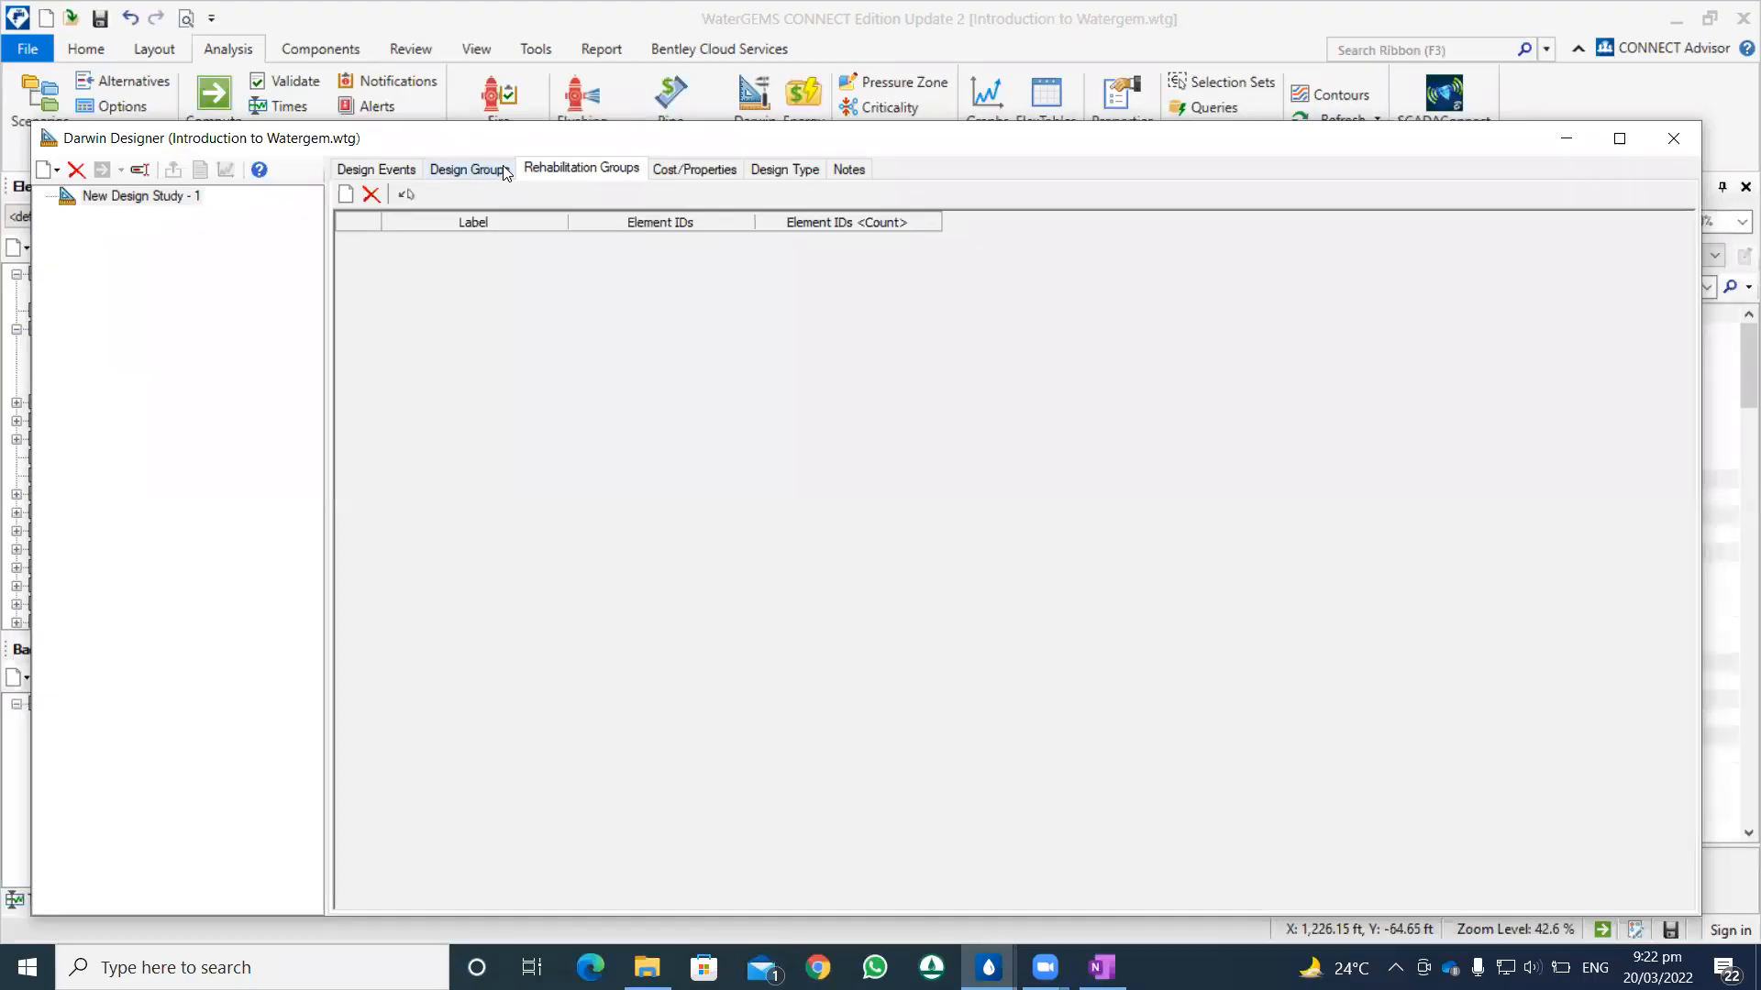
Step: Create a design option group under New Pipe in the study's cost properties and name it "Pipe Cost"
{"action": "left_click", "coordinate": [688, 174]}
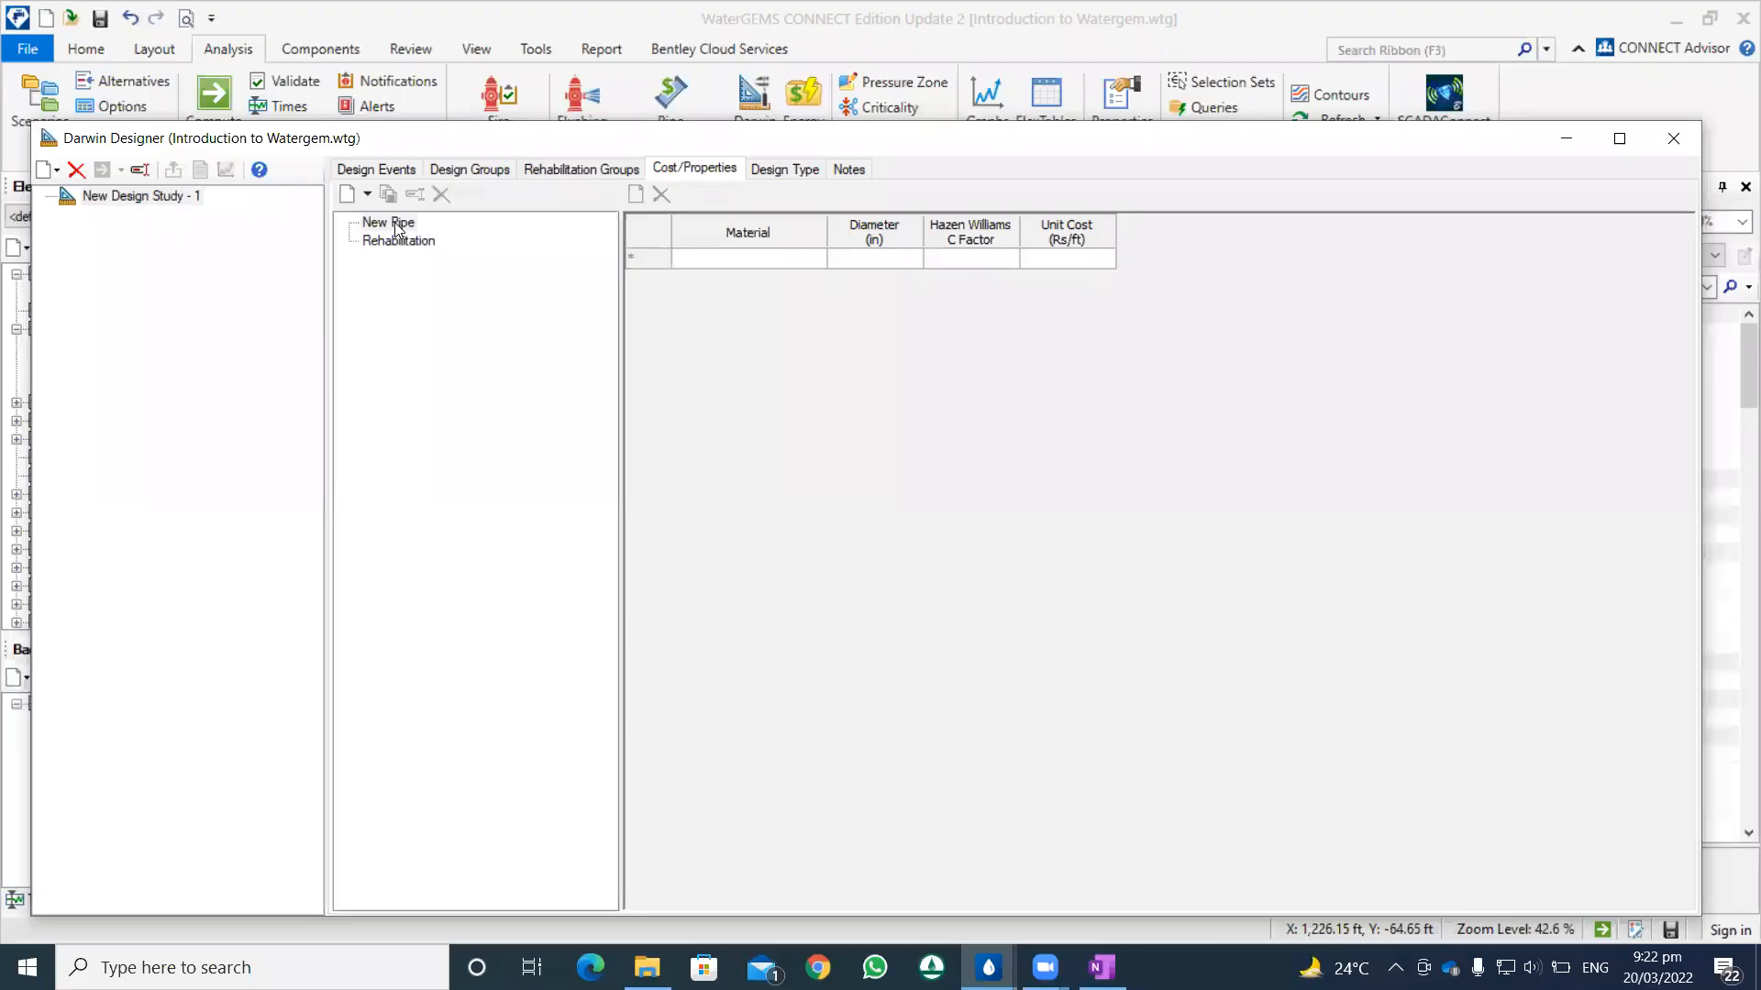
{"action": "left_click", "coordinate": [368, 197]}
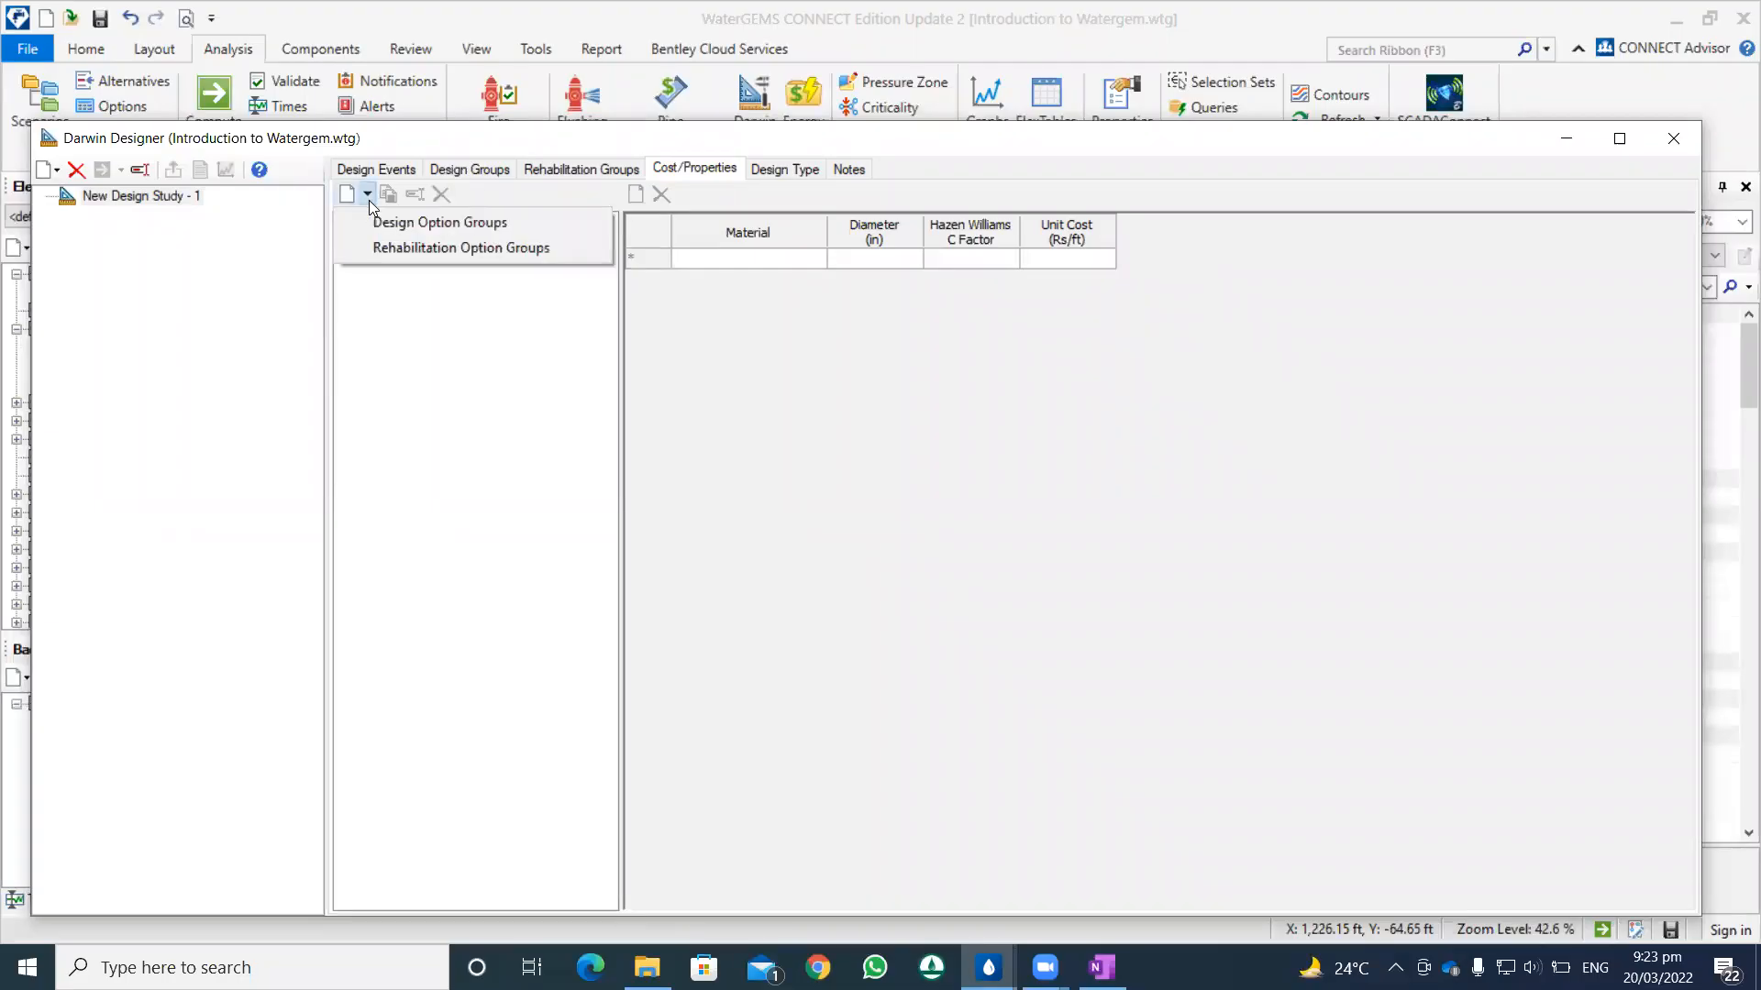
{"action": "left_click", "coordinate": [370, 255]}
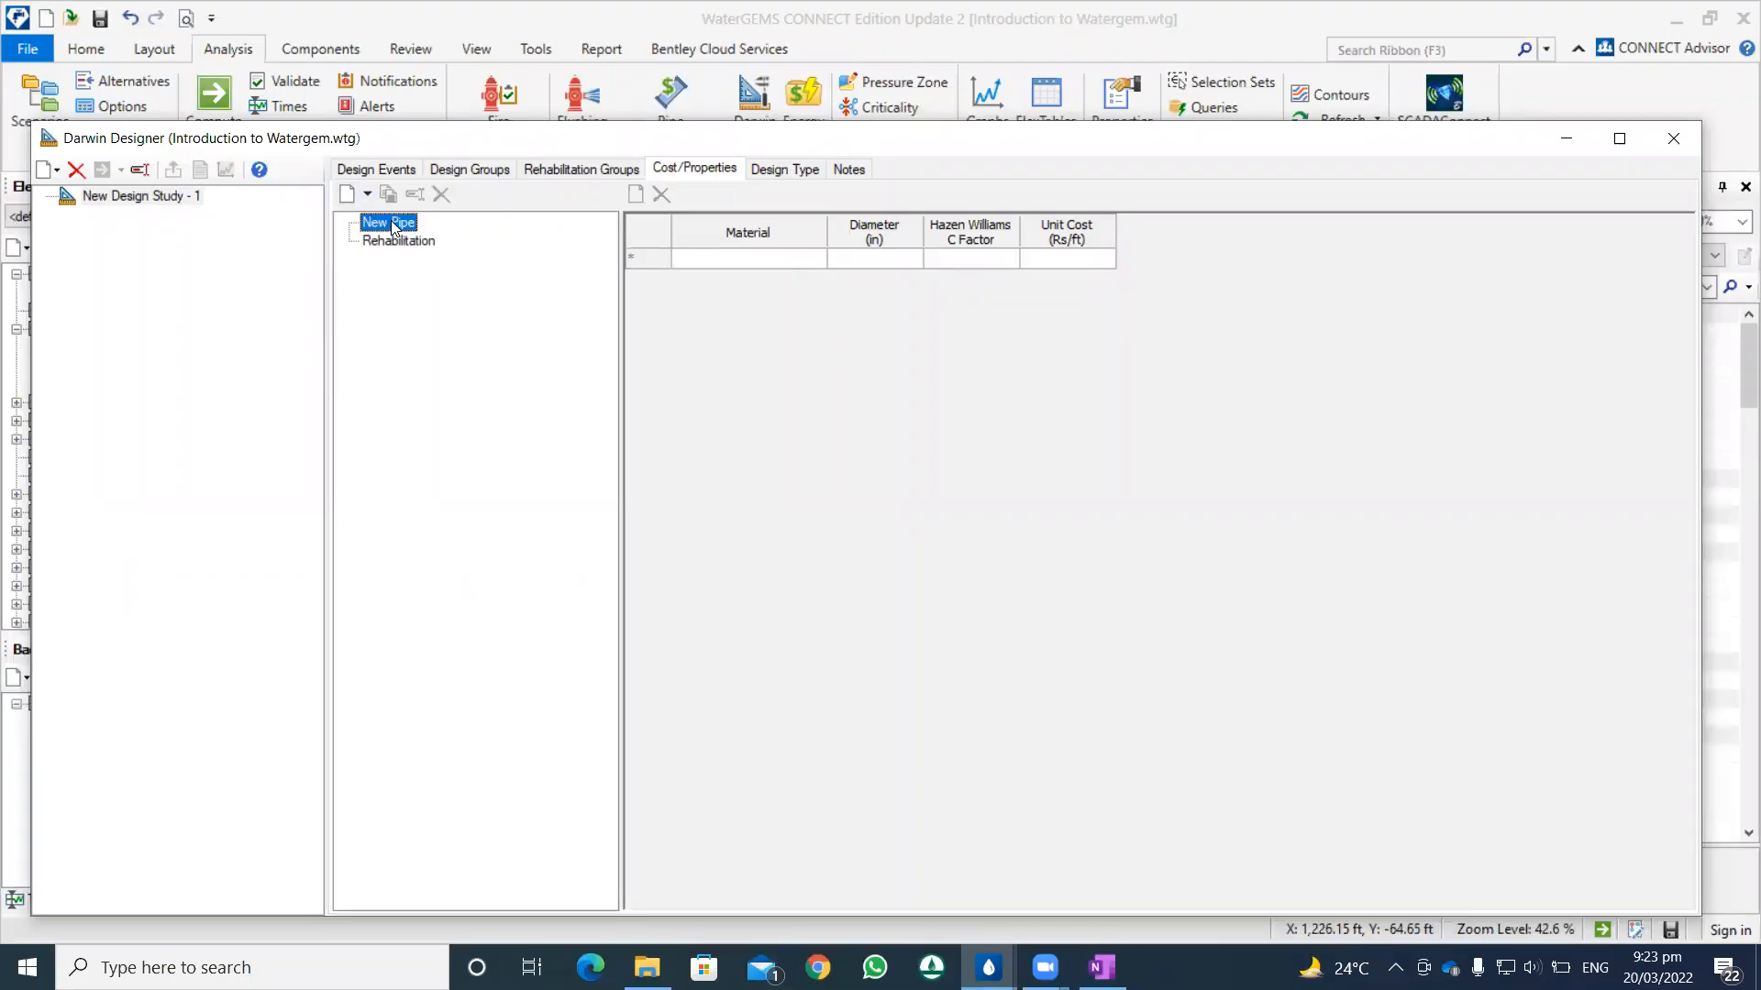
{"action": "left_click", "coordinate": [417, 242]}
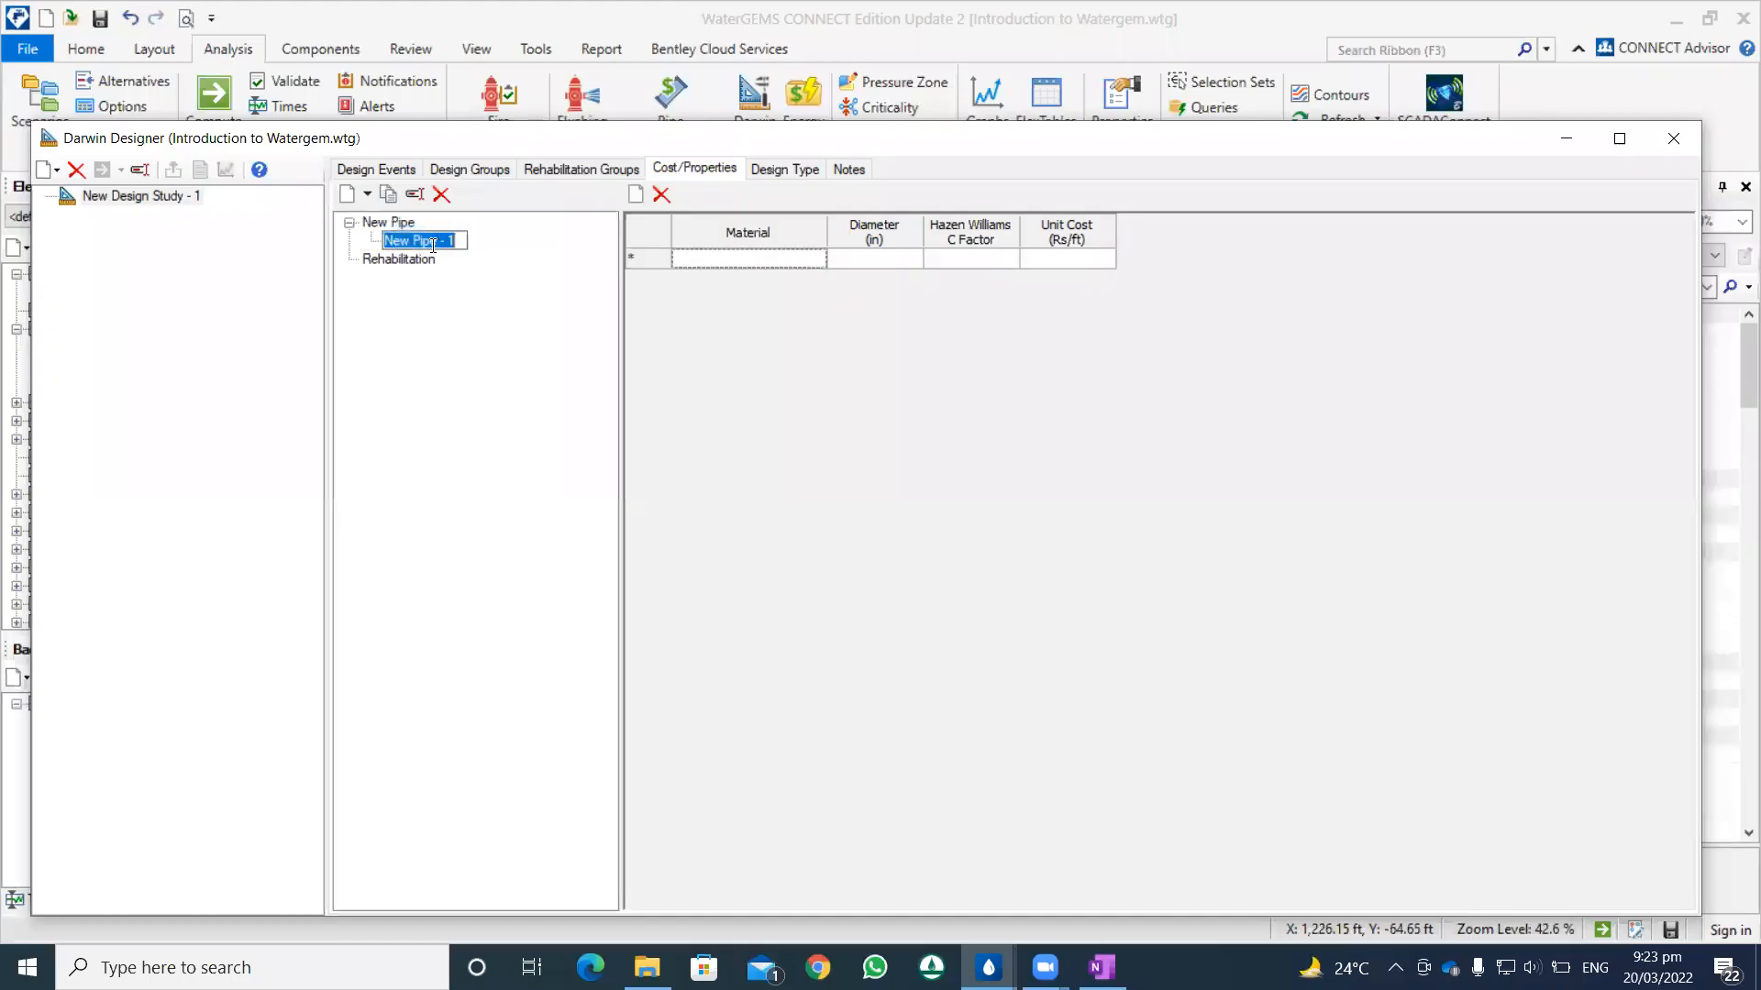
{"action": "type", "text": "Pipe Cost"}
Step: Assign Ductile Iron from MaterialLibrary.xml as the material of the first Pipe Cost row
{"action": "left_click", "coordinate": [733, 260]}
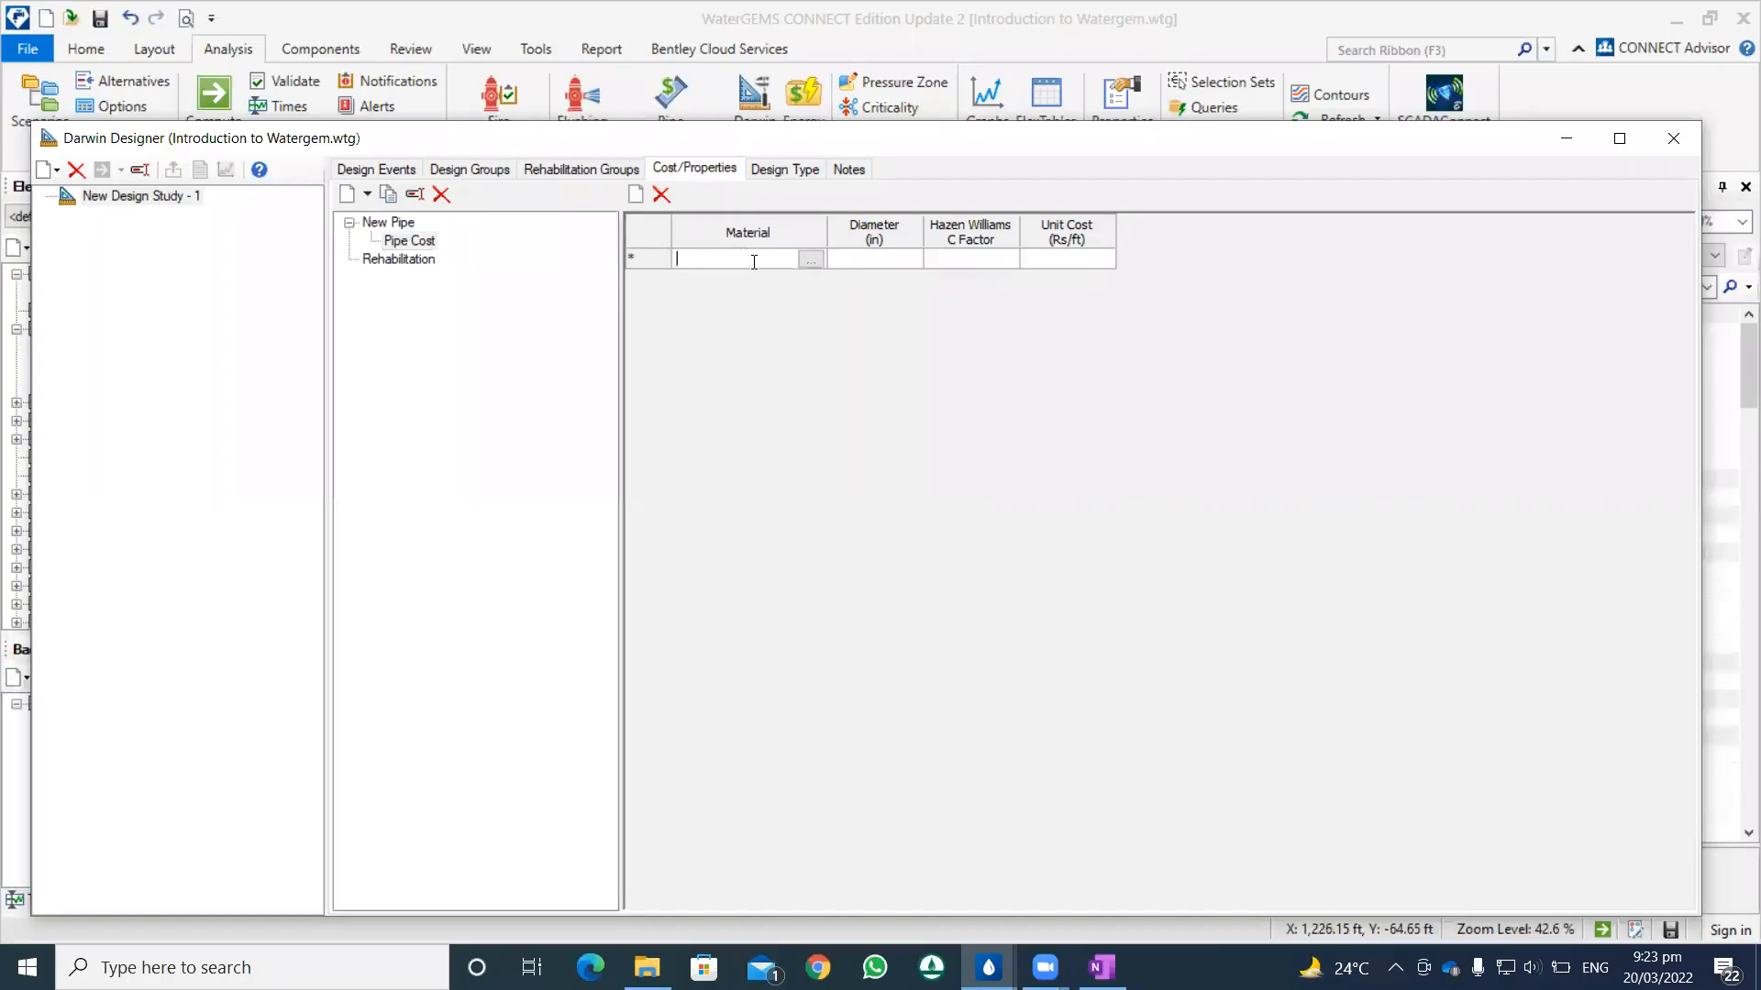
{"action": "left_click", "coordinate": [812, 260]}
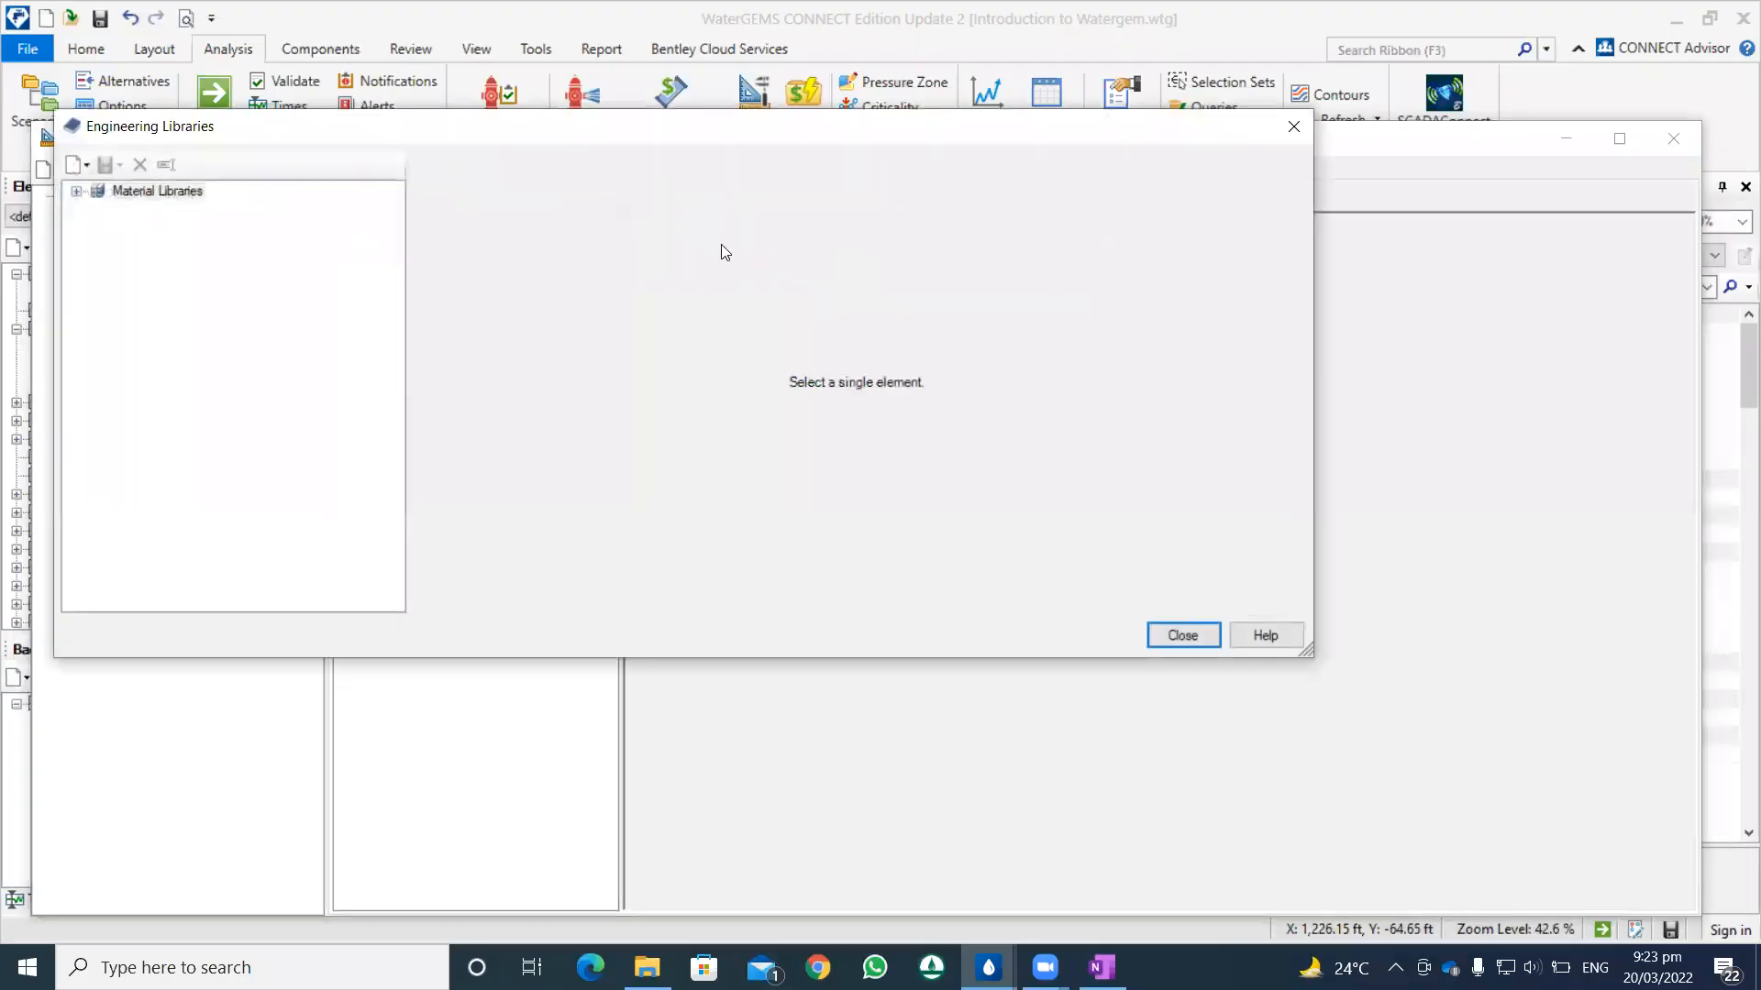
{"action": "left_click", "coordinate": [1207, 635]}
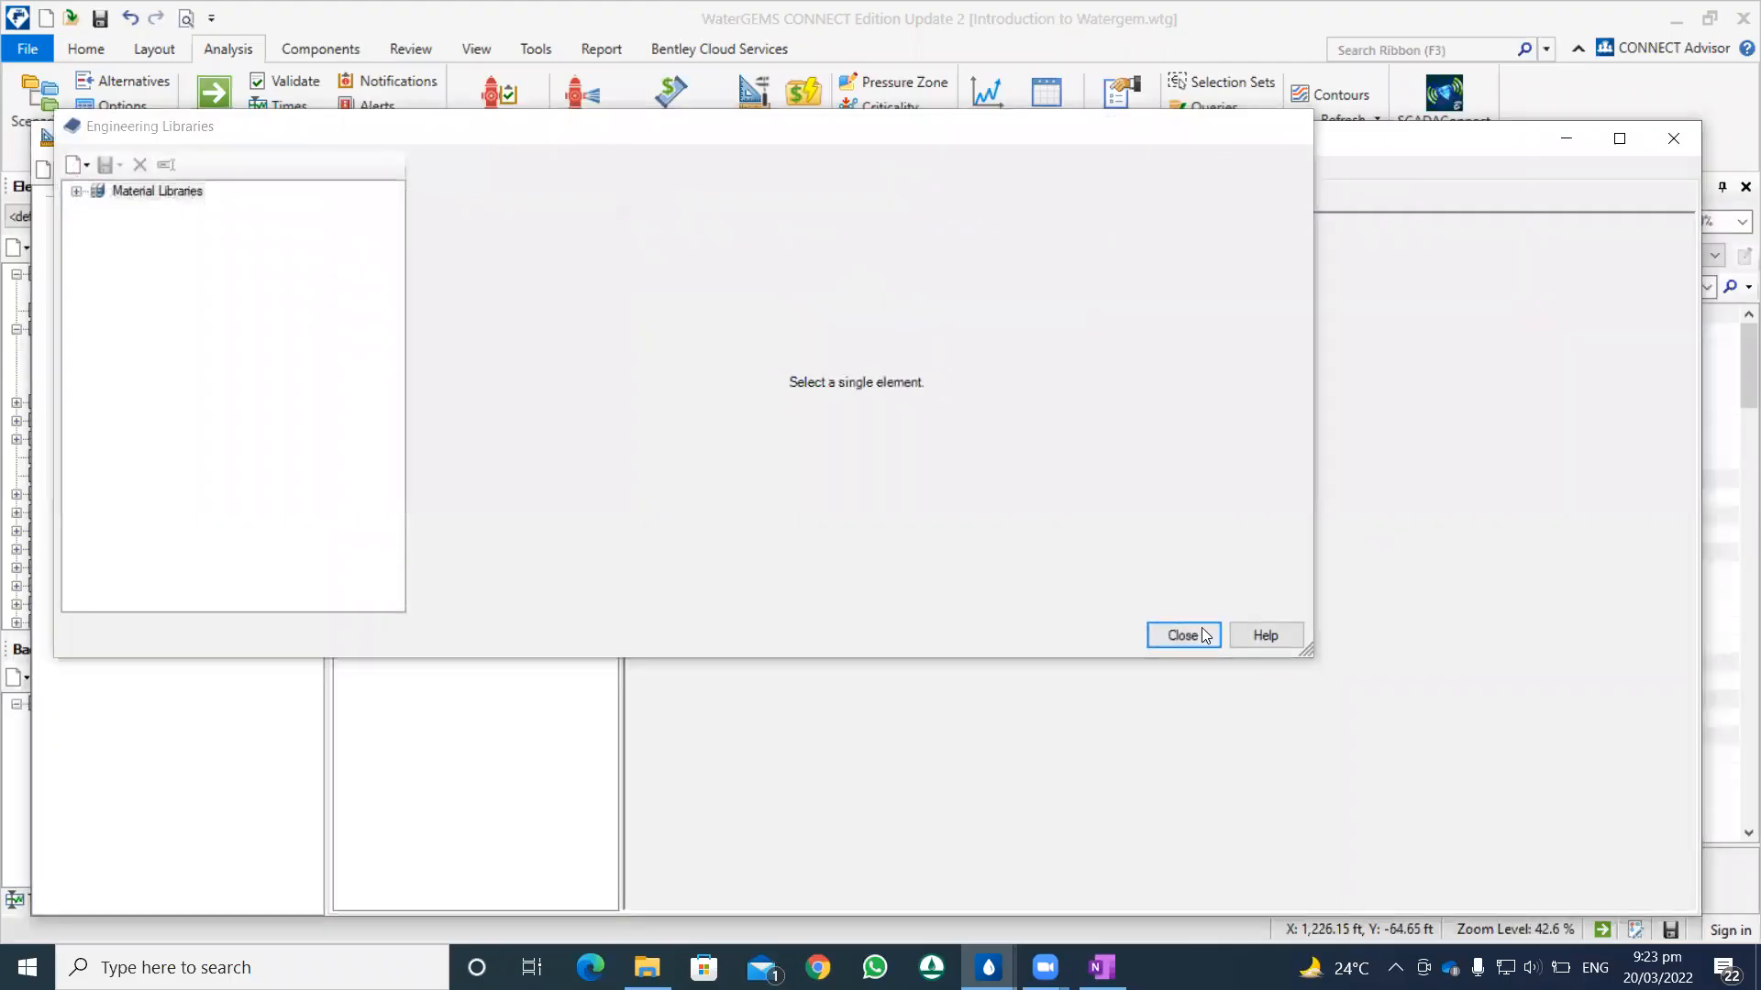
{"action": "left_click", "coordinate": [812, 260]}
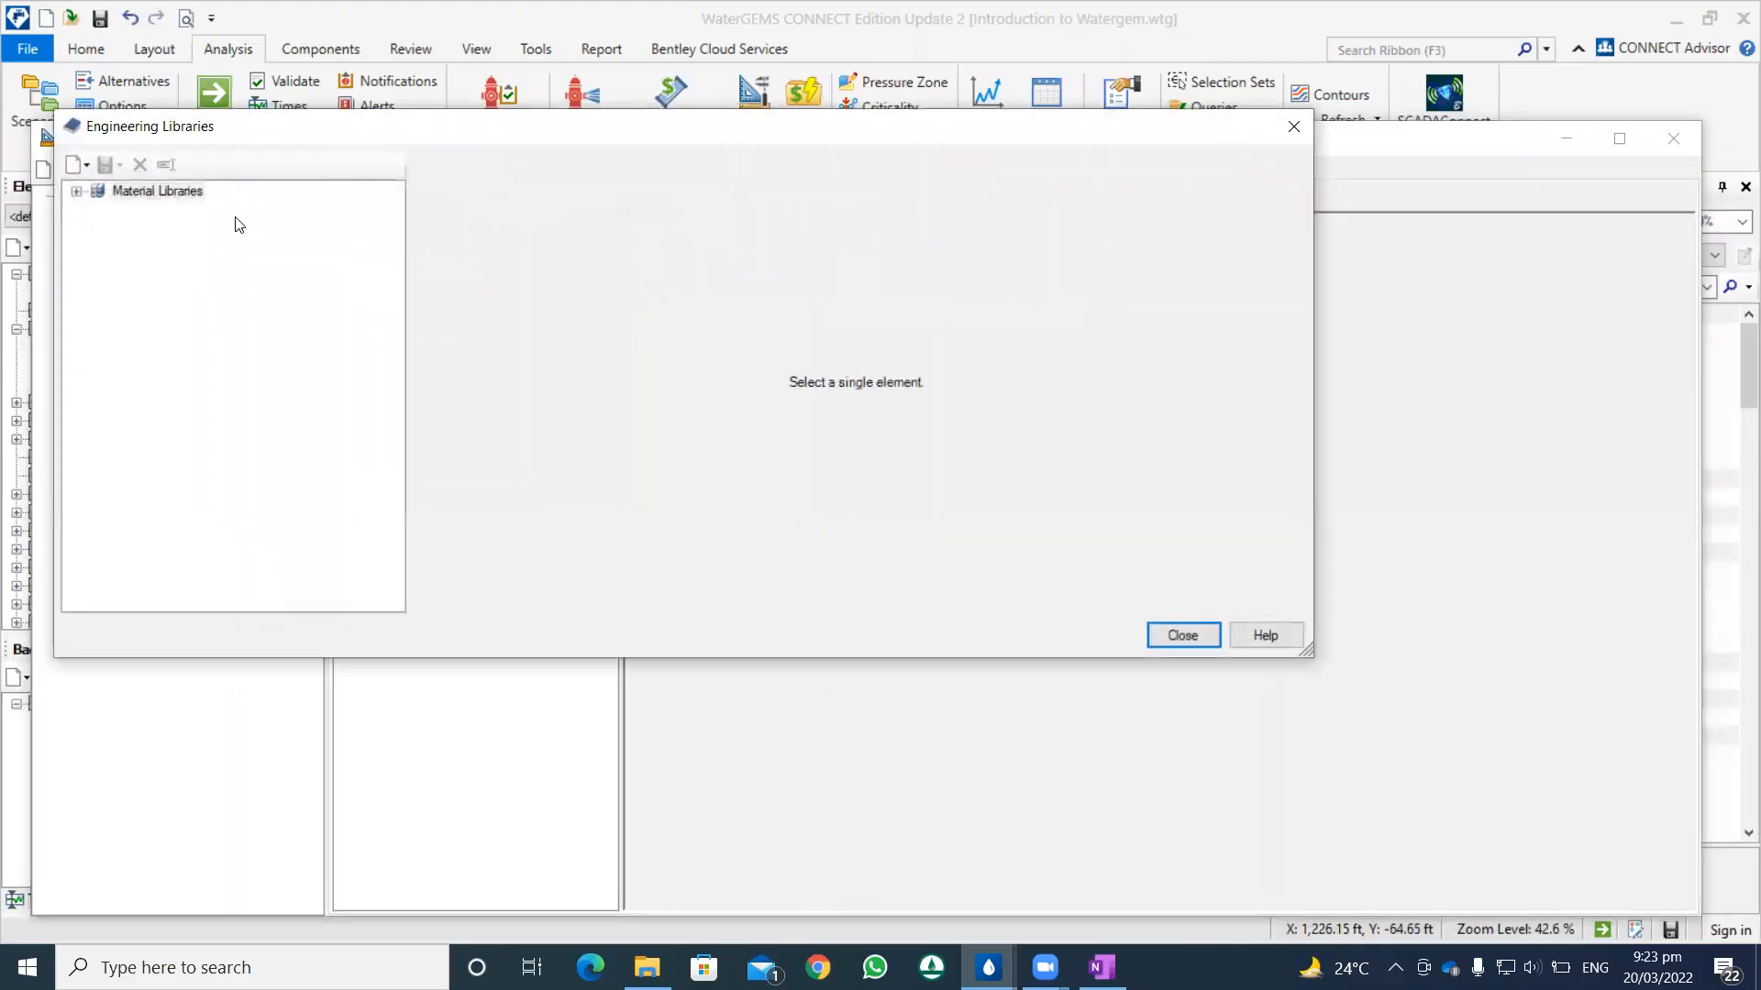
{"action": "left_click", "coordinate": [77, 192]}
{"action": "left_click", "coordinate": [96, 211]}
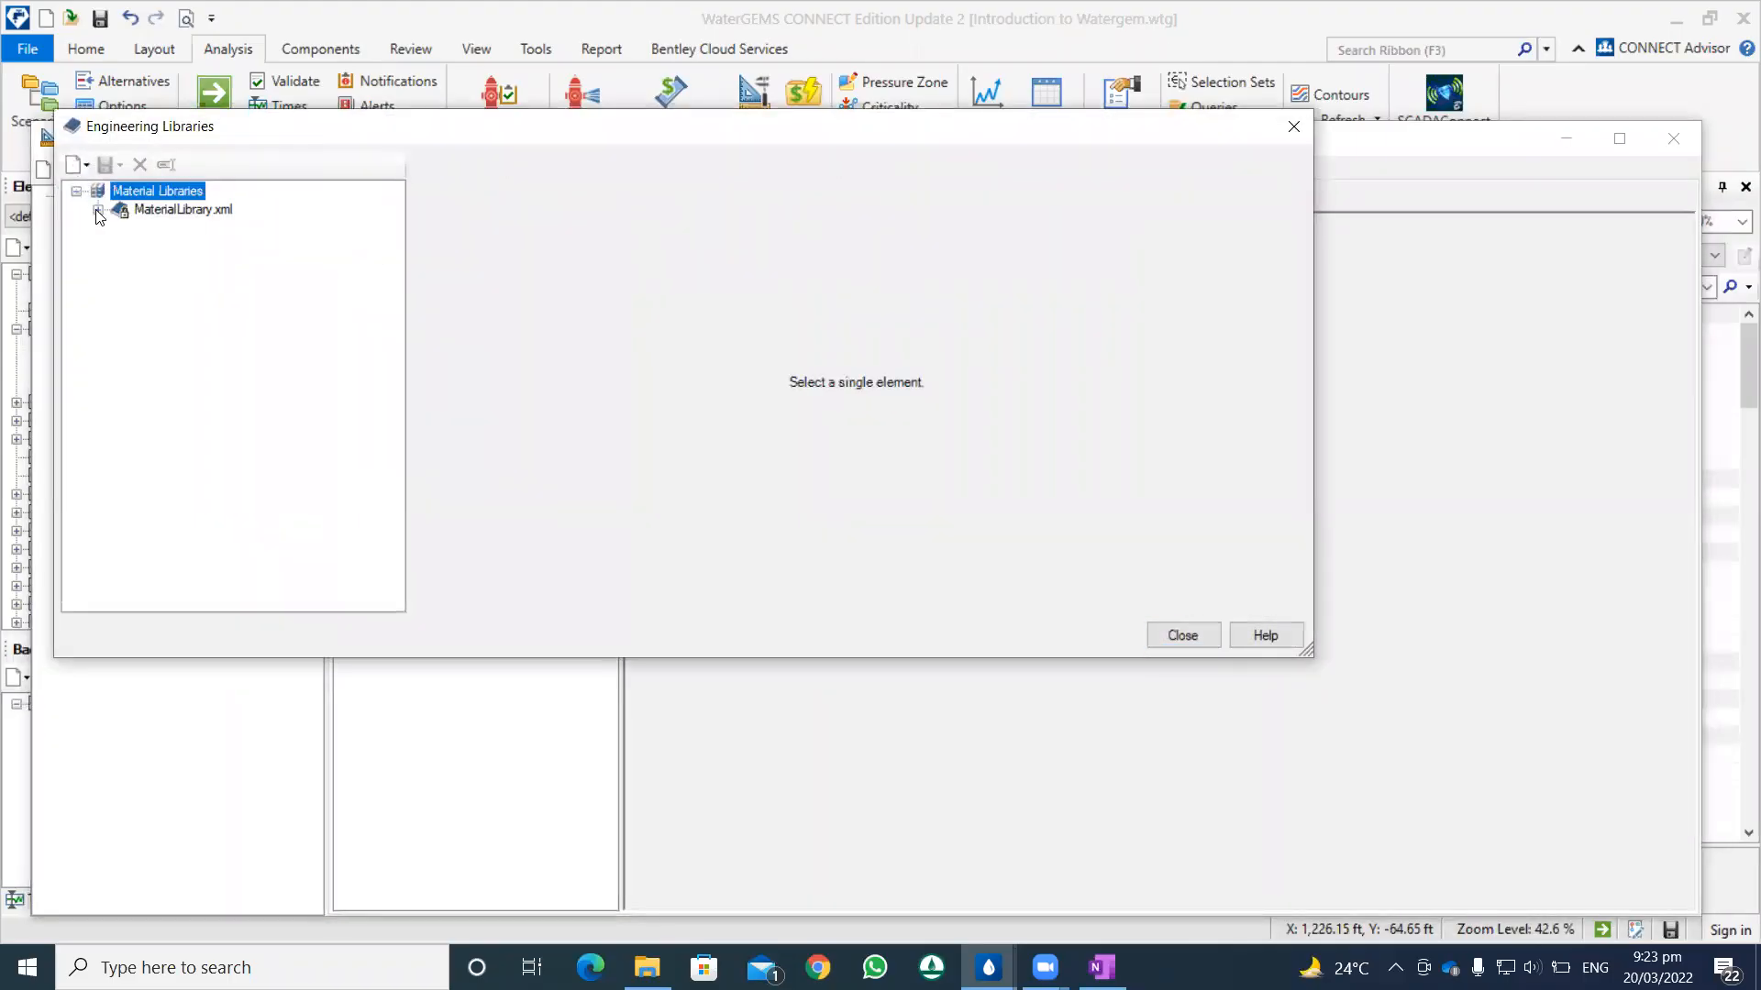
{"action": "scroll", "coordinate": [119, 275], "scroll_direction": "down", "scroll_amount": 4}
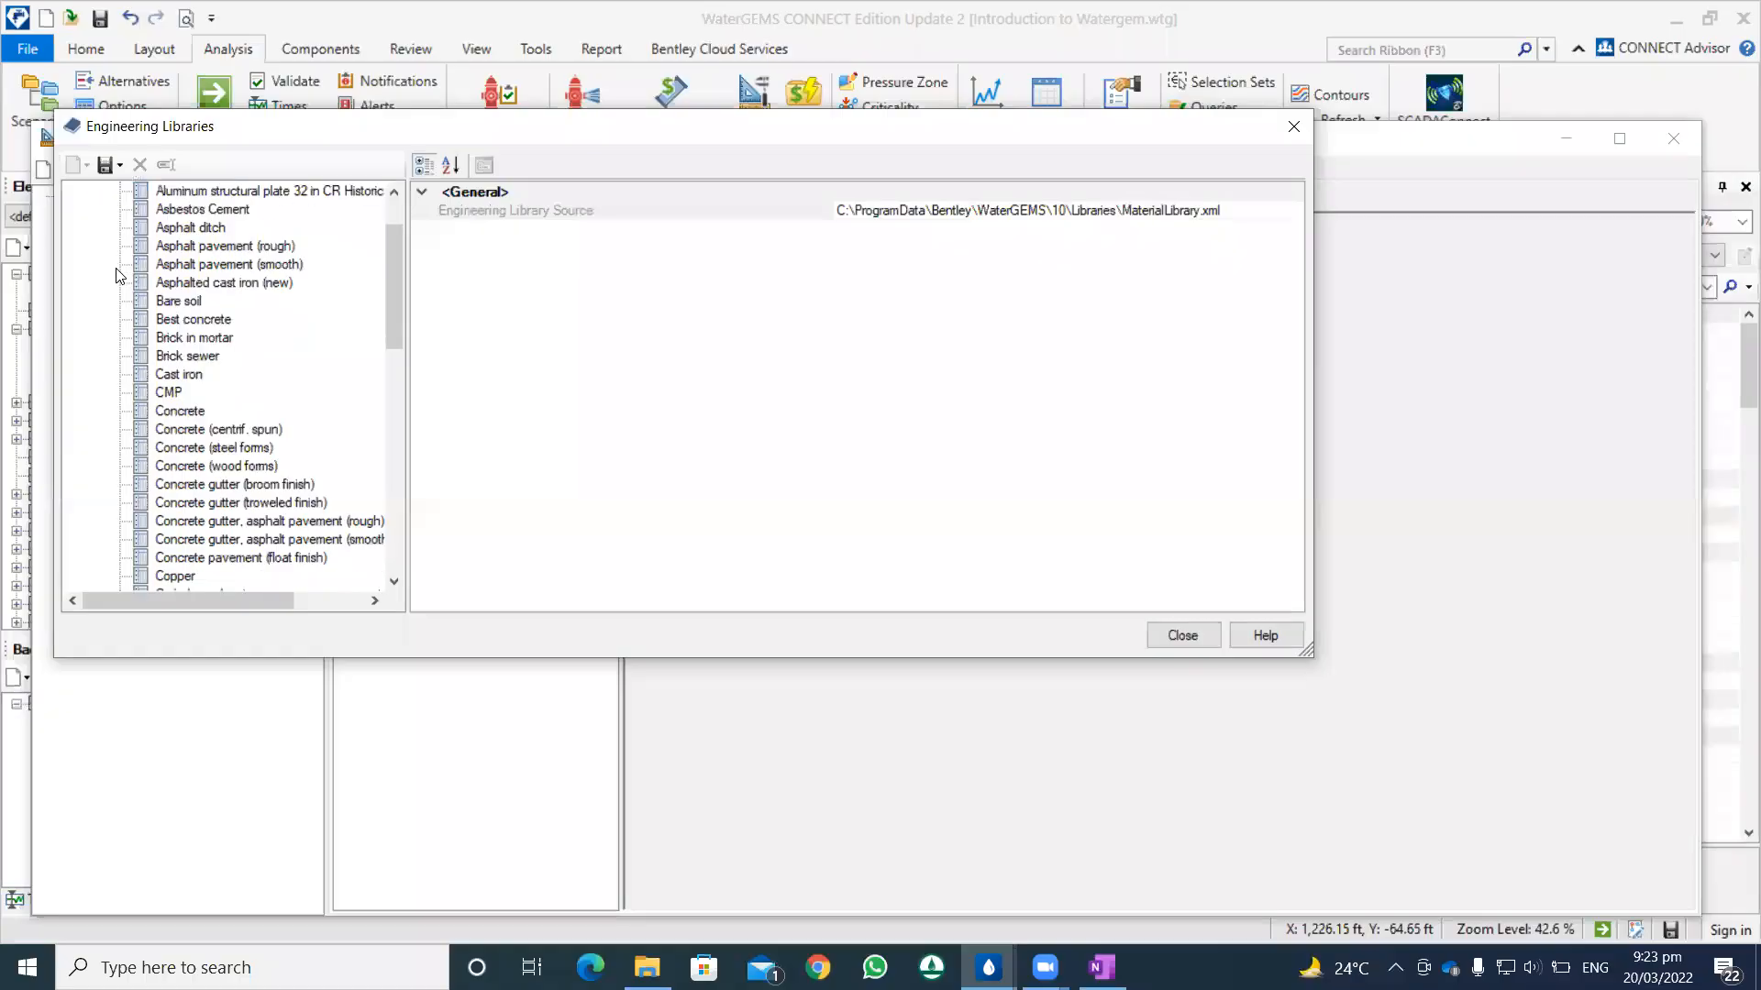
{"action": "scroll", "coordinate": [129, 298], "scroll_direction": "down", "scroll_amount": 1}
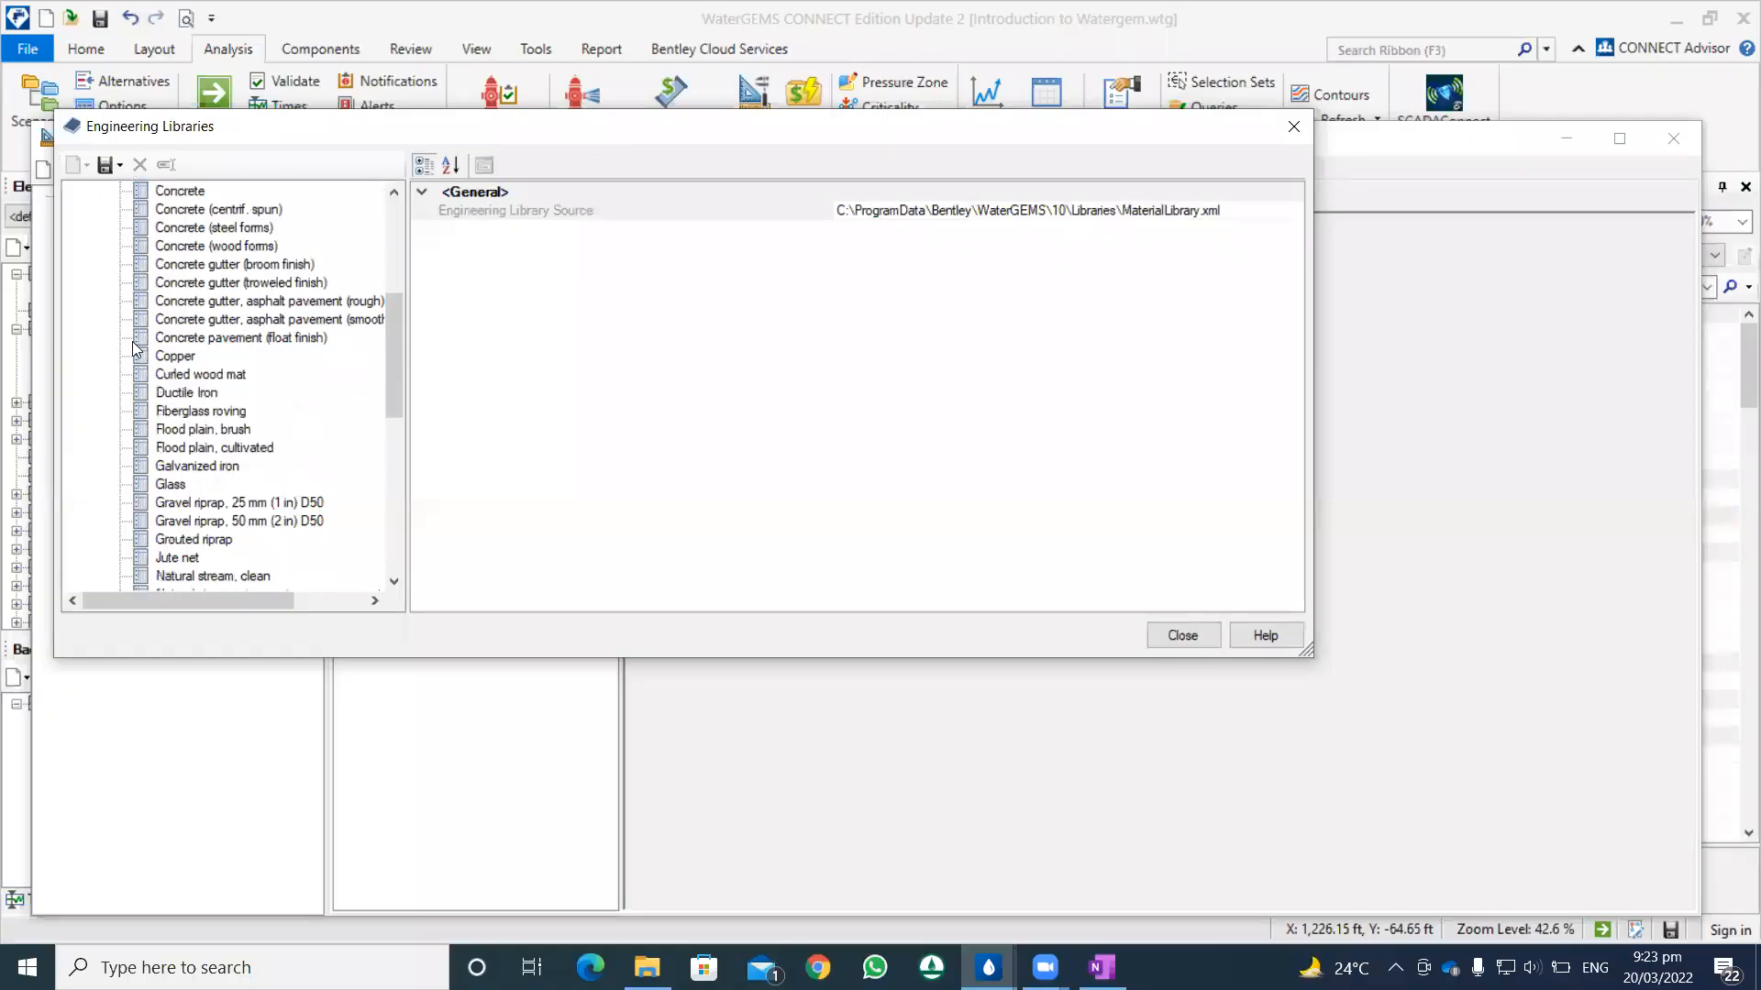
{"action": "left_click", "coordinate": [183, 395]}
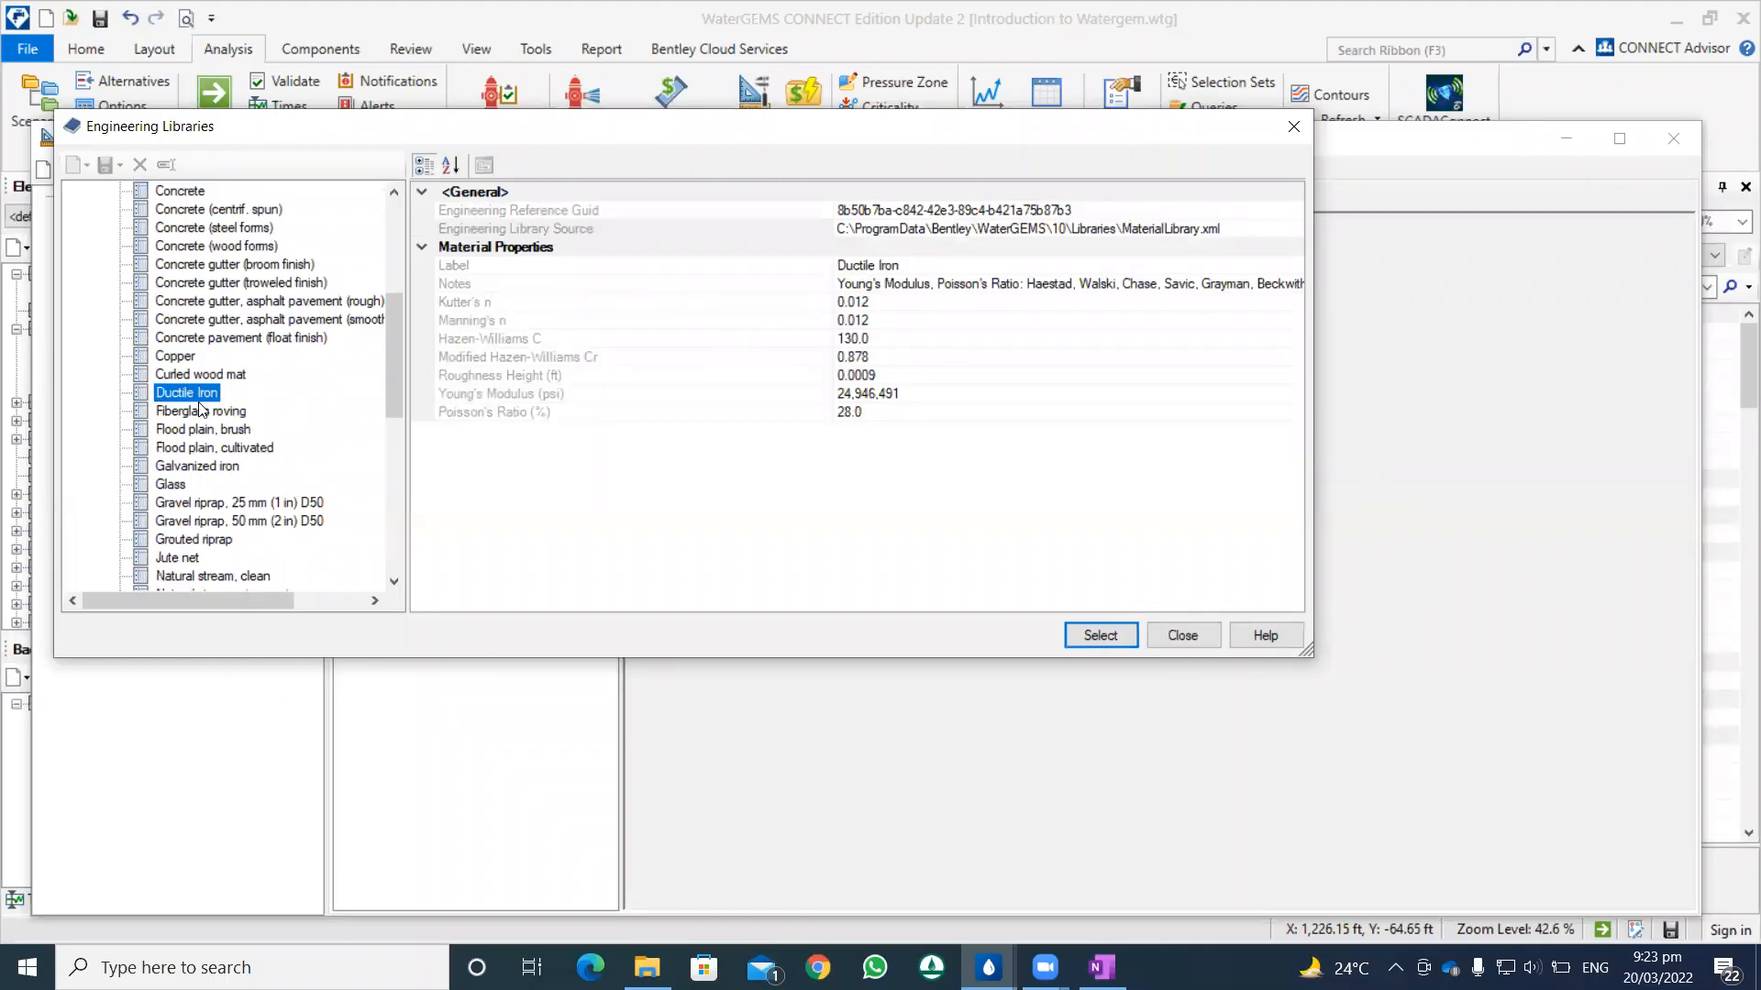
{"action": "left_click", "coordinate": [1101, 635]}
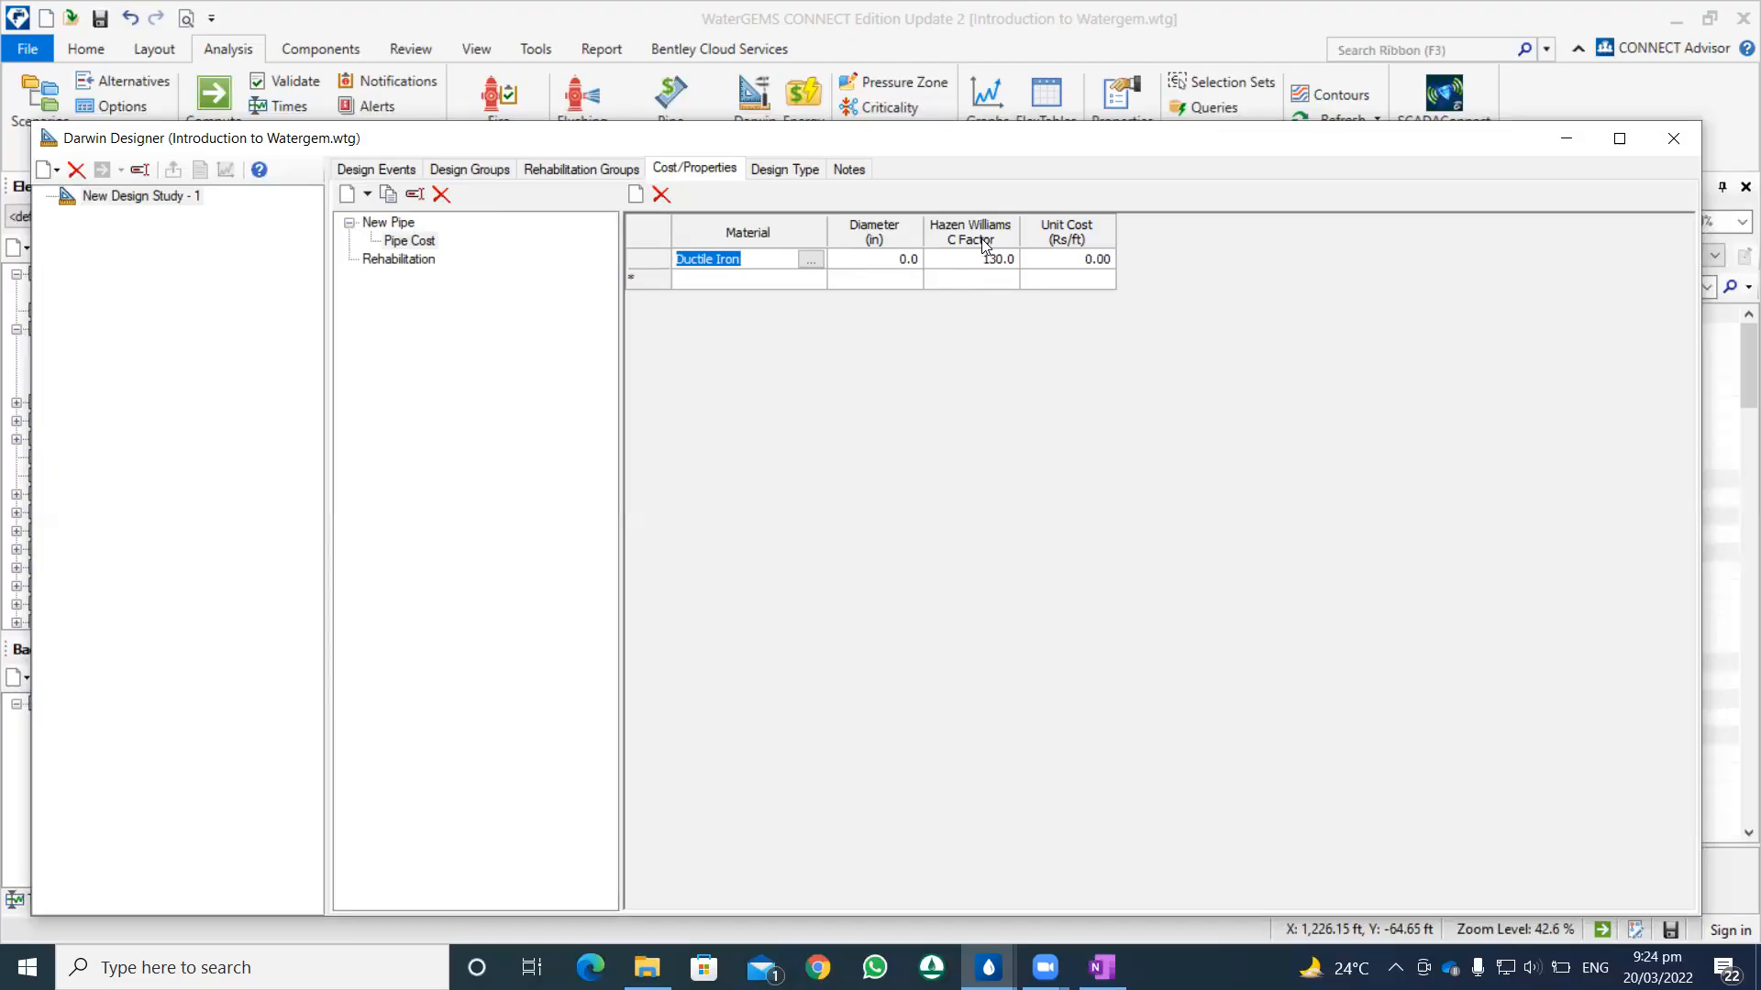
{"action": "left_click", "coordinate": [810, 259]}
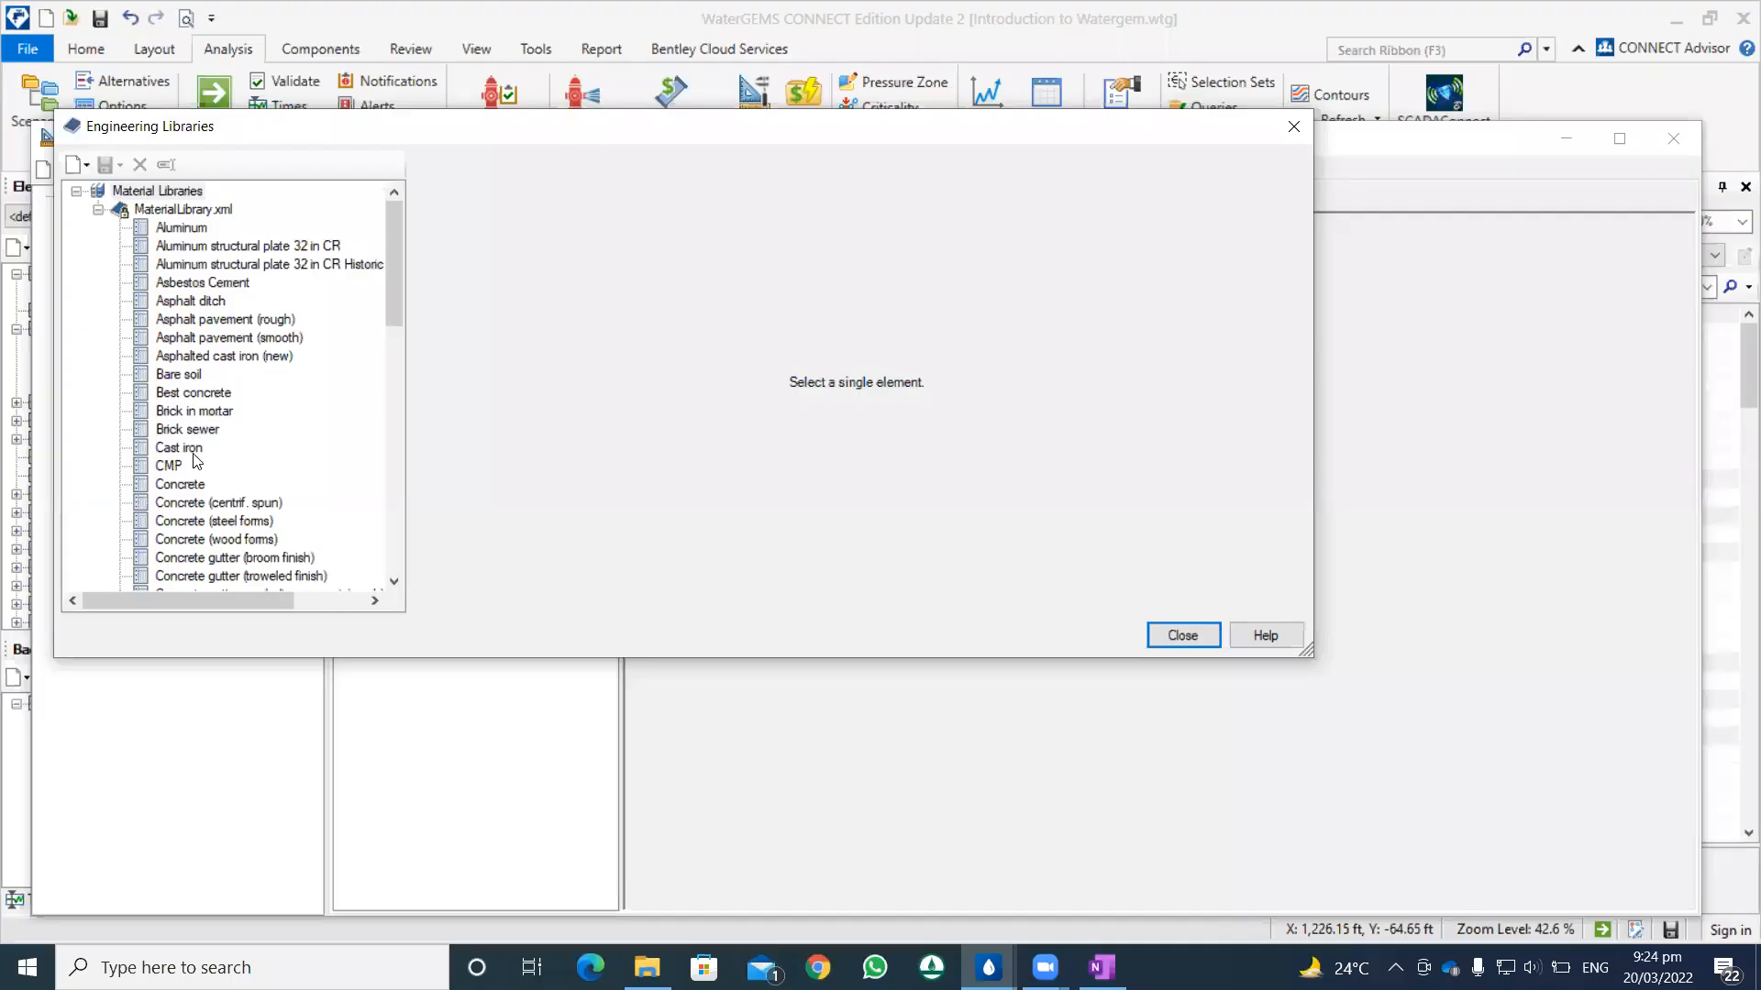
{"action": "left_click", "coordinate": [1293, 127]}
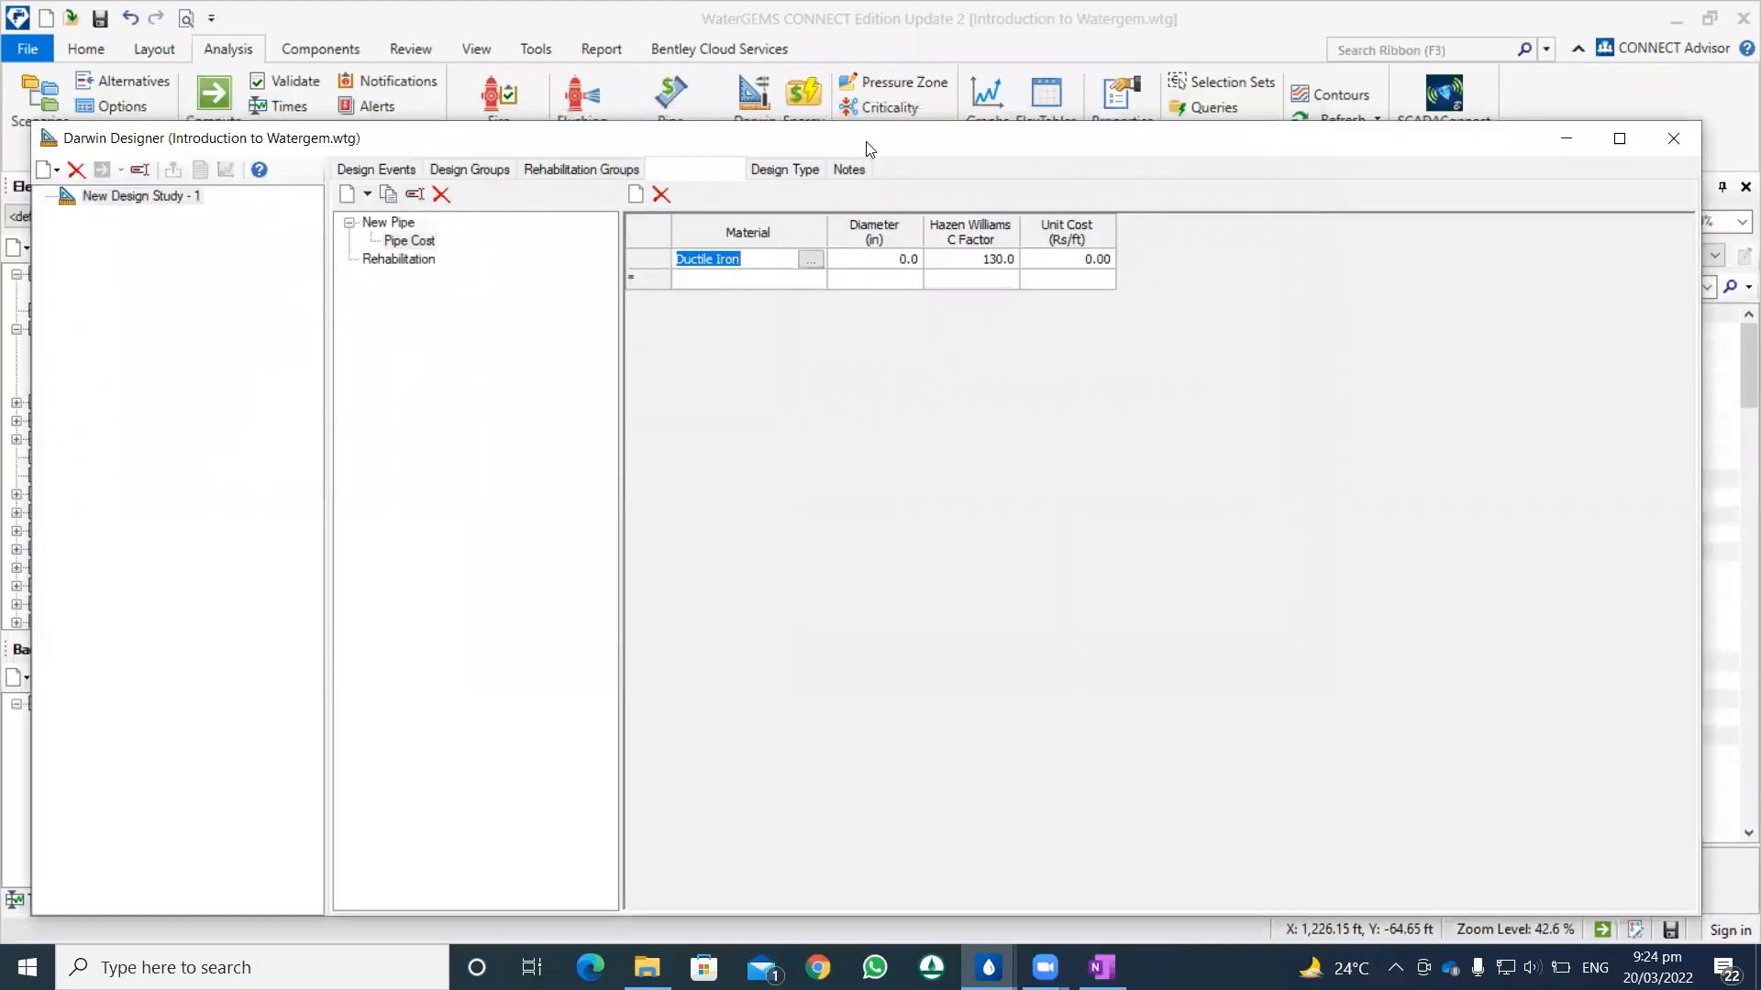
Step: Add fourteen more rows to the Pipe Cost table
{"action": "left_click", "coordinate": [637, 194]}
{"action": "left_click", "coordinate": [636, 195]}
{"action": "left_click", "coordinate": [637, 194]}
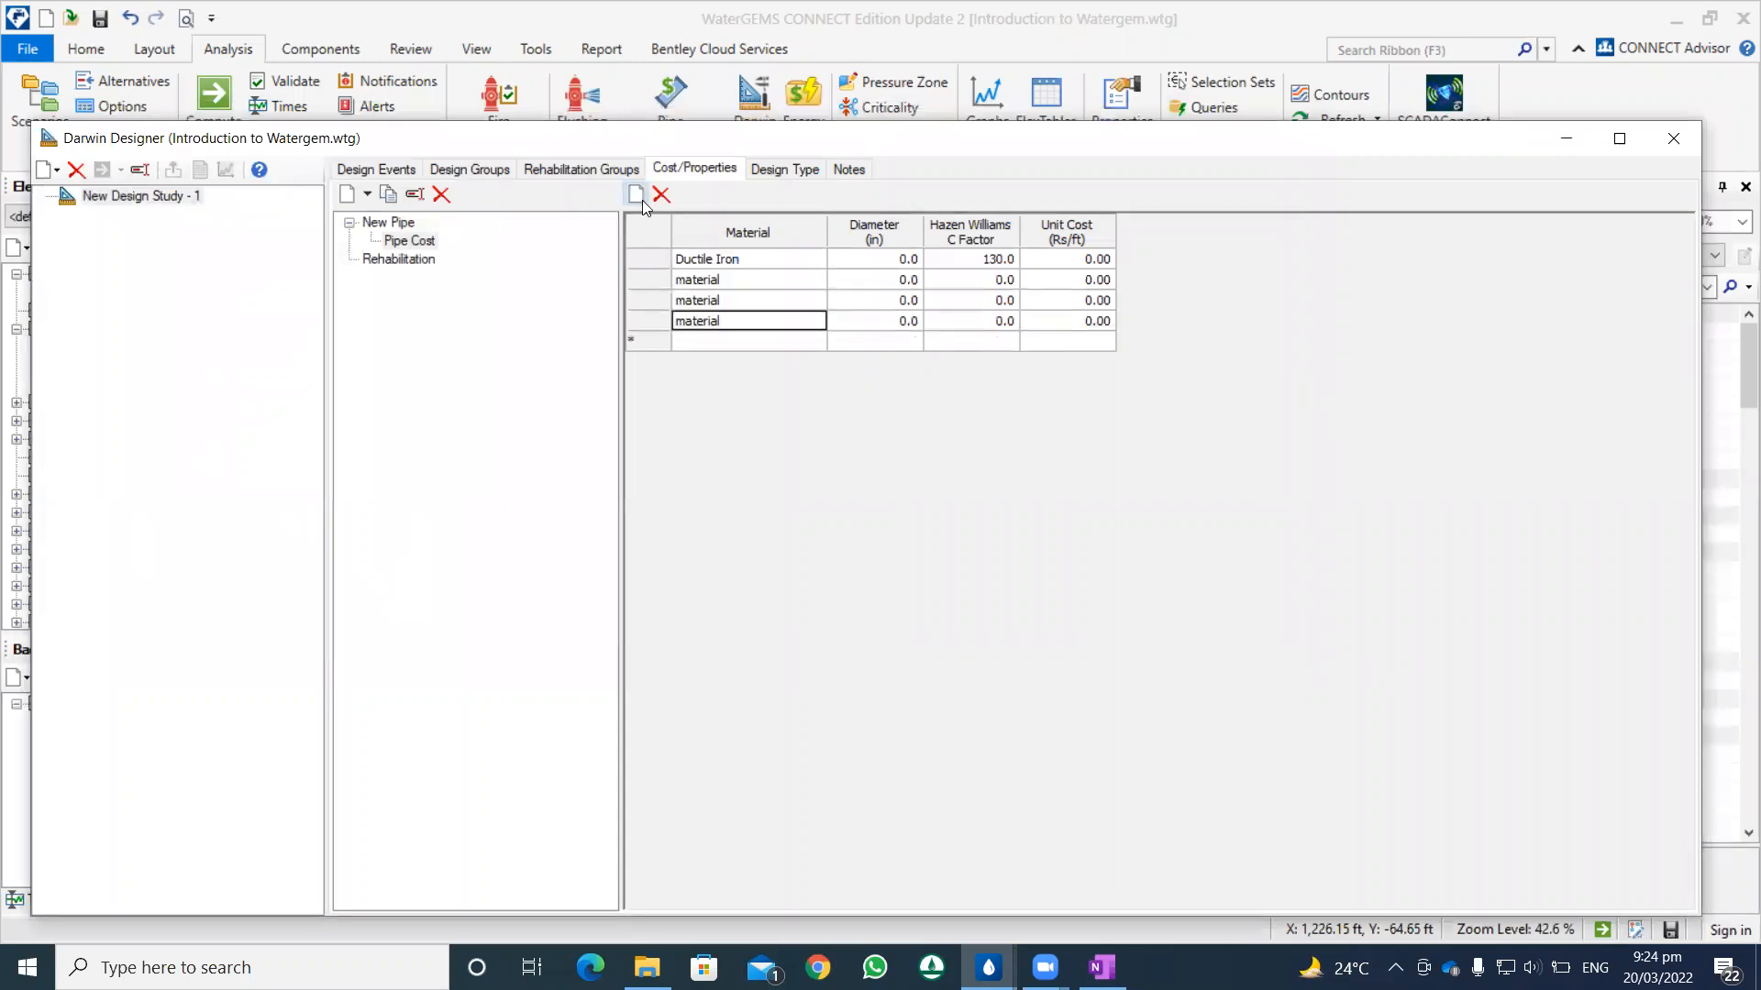
{"action": "left_click", "coordinate": [636, 195]}
{"action": "left_click", "coordinate": [636, 194]}
{"action": "left_click", "coordinate": [637, 194]}
{"action": "left_click", "coordinate": [637, 194]}
{"action": "left_click", "coordinate": [636, 195]}
{"action": "left_click", "coordinate": [637, 195]}
{"action": "left_click", "coordinate": [636, 194]}
{"action": "left_click", "coordinate": [637, 195]}
{"action": "left_click", "coordinate": [636, 195]}
{"action": "double_click", "coordinate": [637, 194]}
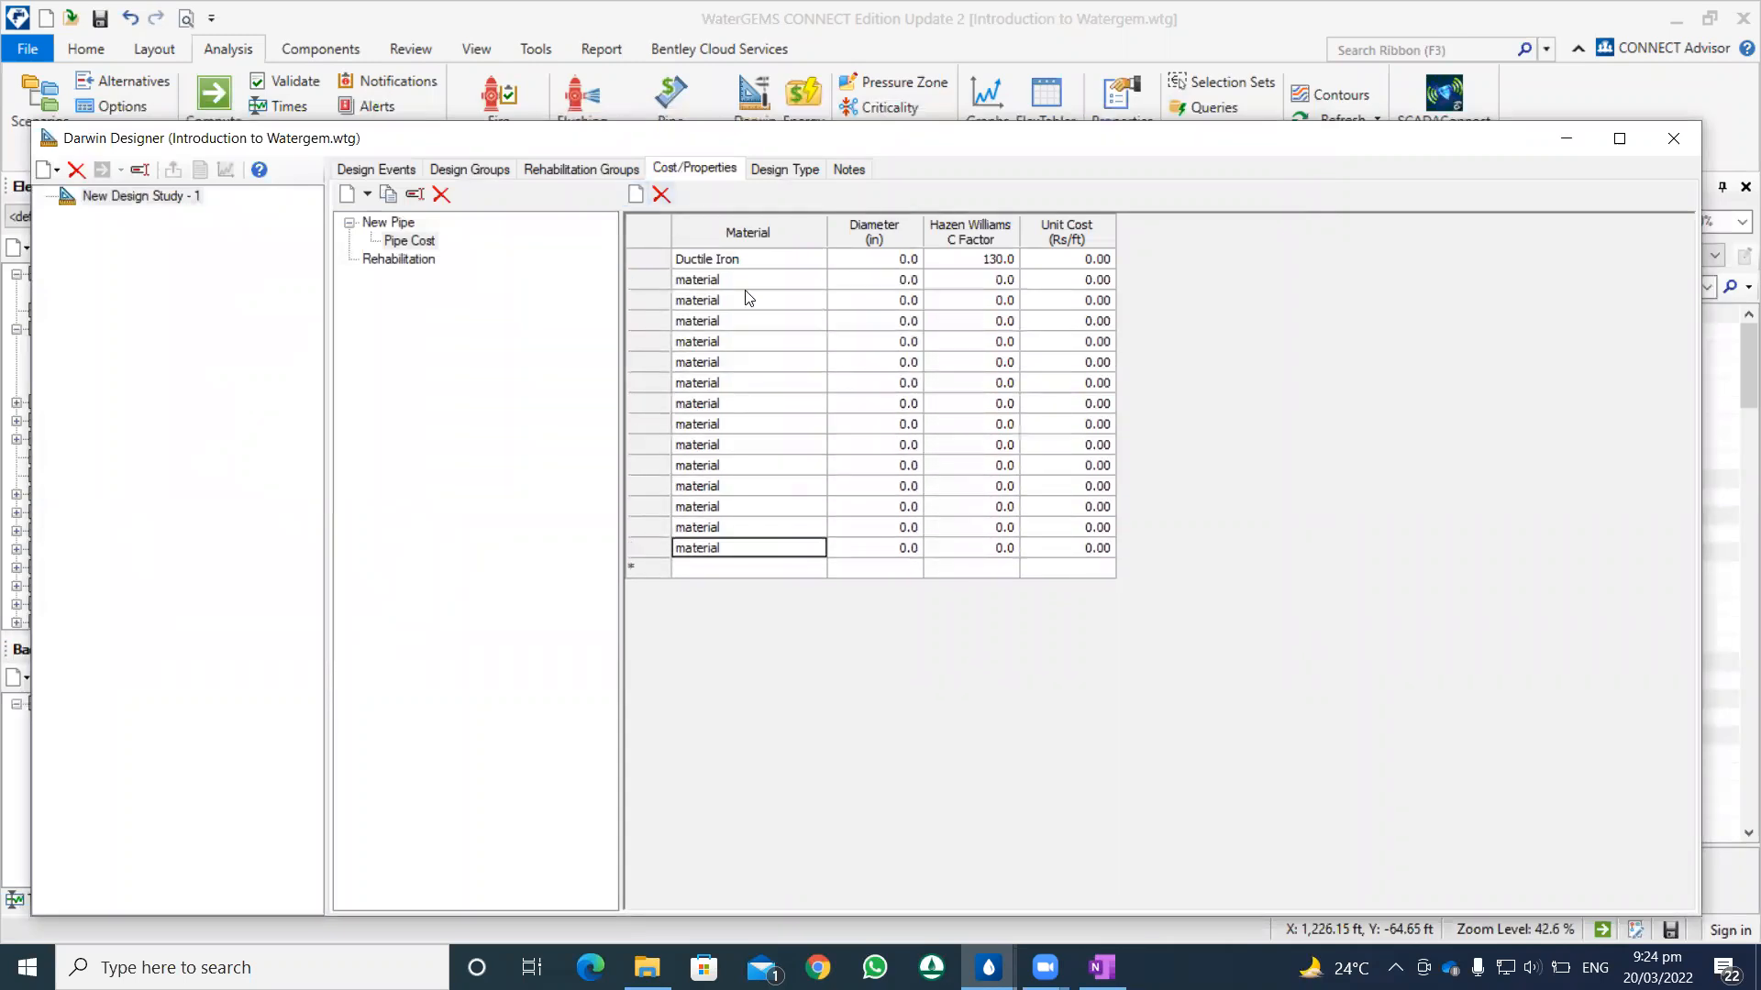
{"action": "left_click", "coordinate": [741, 281]}
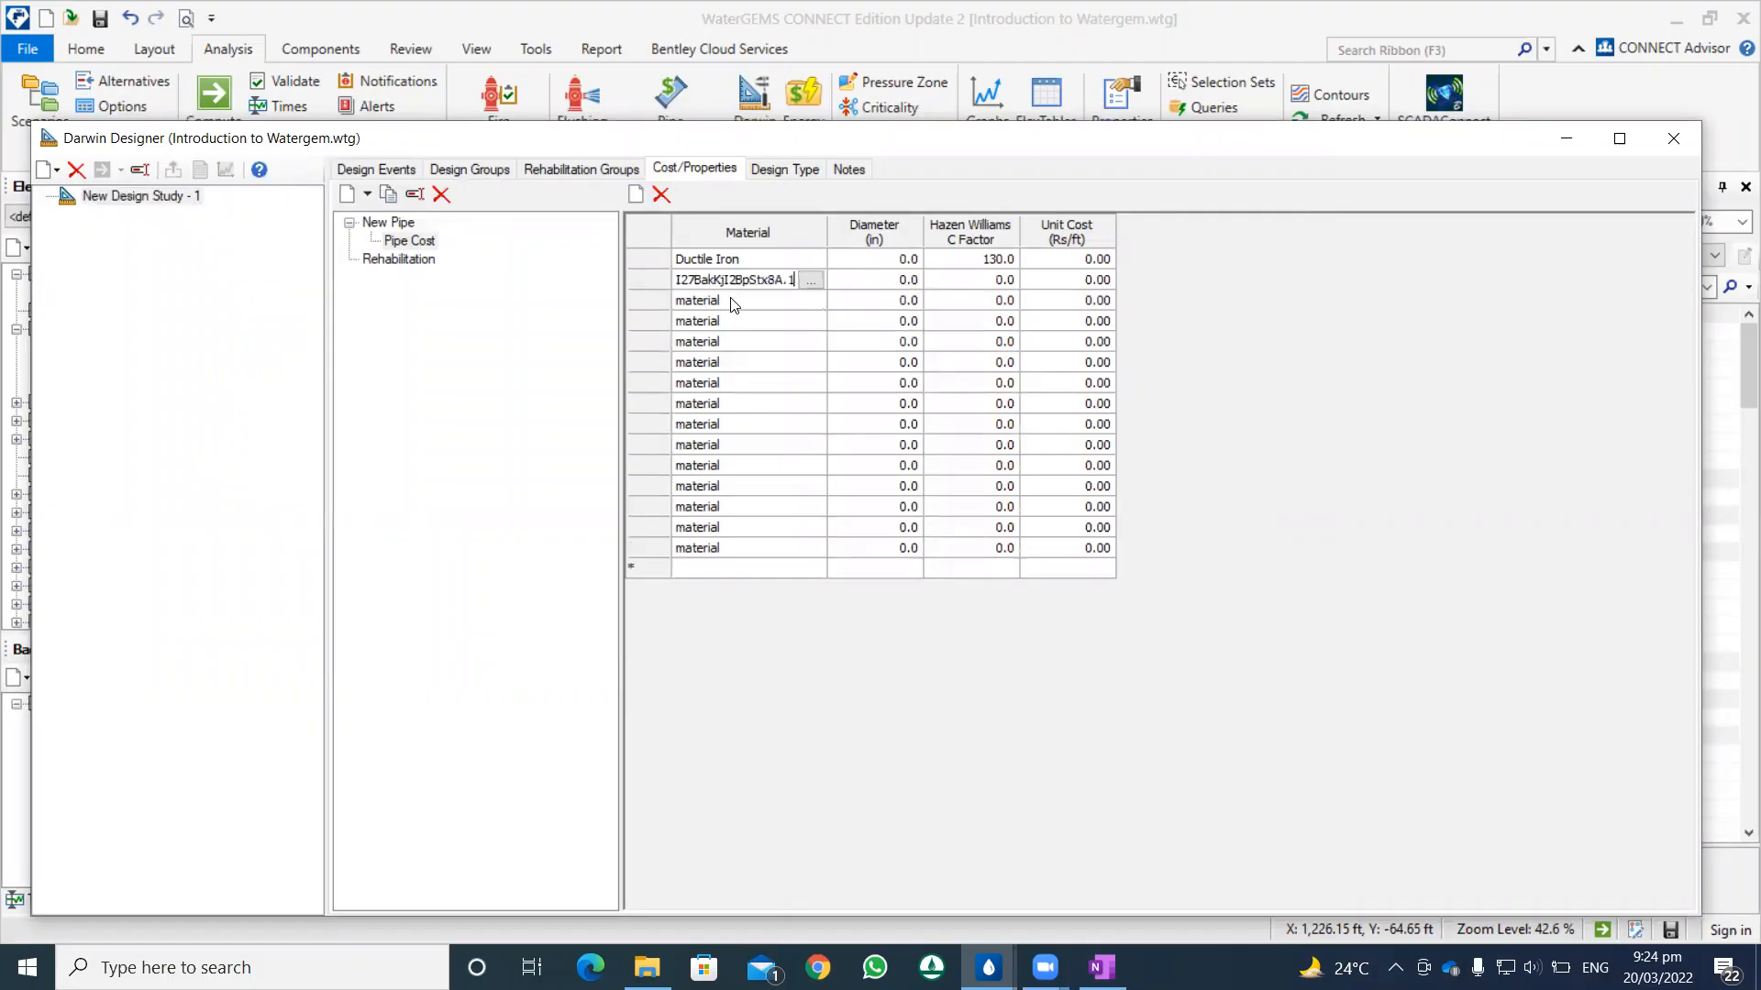
{"action": "key", "text": "ctrl+a"}
{"action": "double_click", "coordinate": [773, 279]}
{"action": "key", "text": "ctrl+v"}
{"action": "left_click_drag", "start_coordinate": [731, 278], "coordinate": [621, 279]}
{"action": "key", "text": "BackSpace"}
Step: Copy the first row's Ductile Iron material into the second through ninth rows
{"action": "key", "text": "Up"}
{"action": "key", "text": "ctrl+c"}
{"action": "left_click", "coordinate": [742, 279]}
{"action": "key", "text": "ctrl+v"}
{"action": "left_click", "coordinate": [735, 302]}
{"action": "key", "text": "ctrl+v"}
{"action": "left_click", "coordinate": [730, 321]}
{"action": "key", "text": "ctrl+v"}
{"action": "left_click", "coordinate": [723, 344]}
{"action": "key", "text": "ctrl+v"}
{"action": "left_click", "coordinate": [722, 382]}
{"action": "key", "text": "ctrl+v"}
{"action": "left_click", "coordinate": [723, 404]}
{"action": "key", "text": "ctrl+v"}
{"action": "left_click", "coordinate": [718, 423]}
{"action": "key", "text": "ctrl+v"}
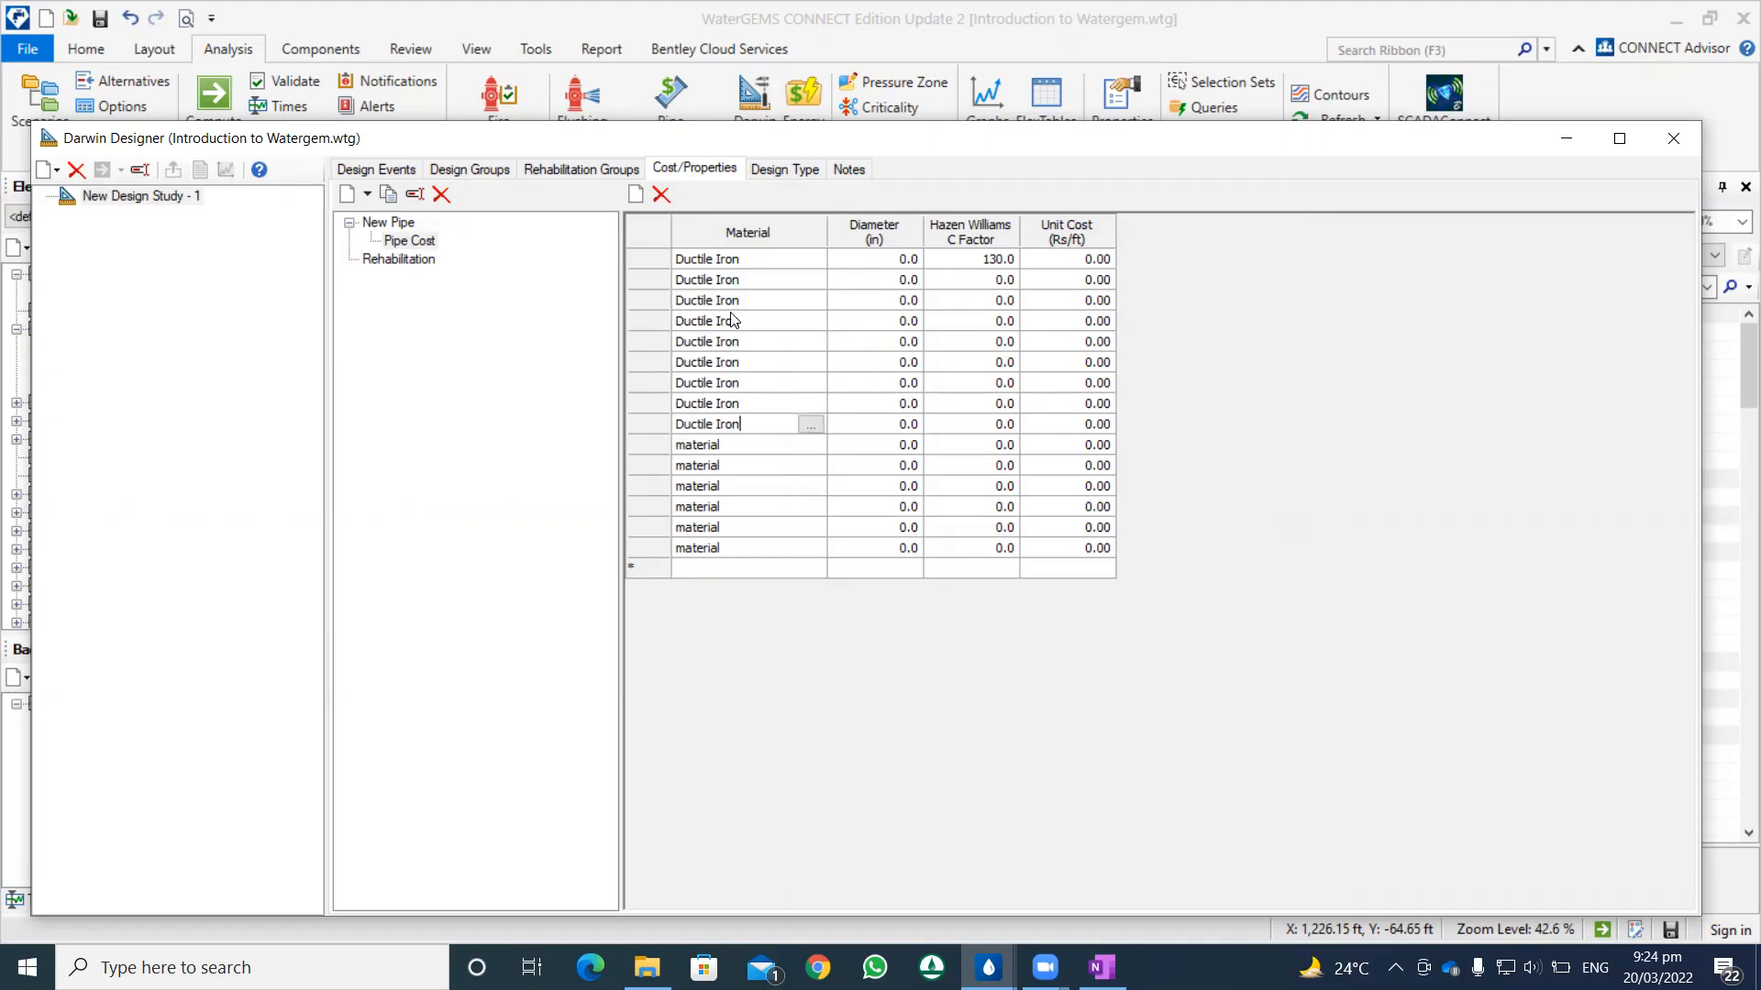
Step: Copy a block of six Ductile Iron cells and paste it into the tenth row and from the last "material" row downward
{"action": "left_click_drag", "start_coordinate": [731, 305], "coordinate": [726, 388]}
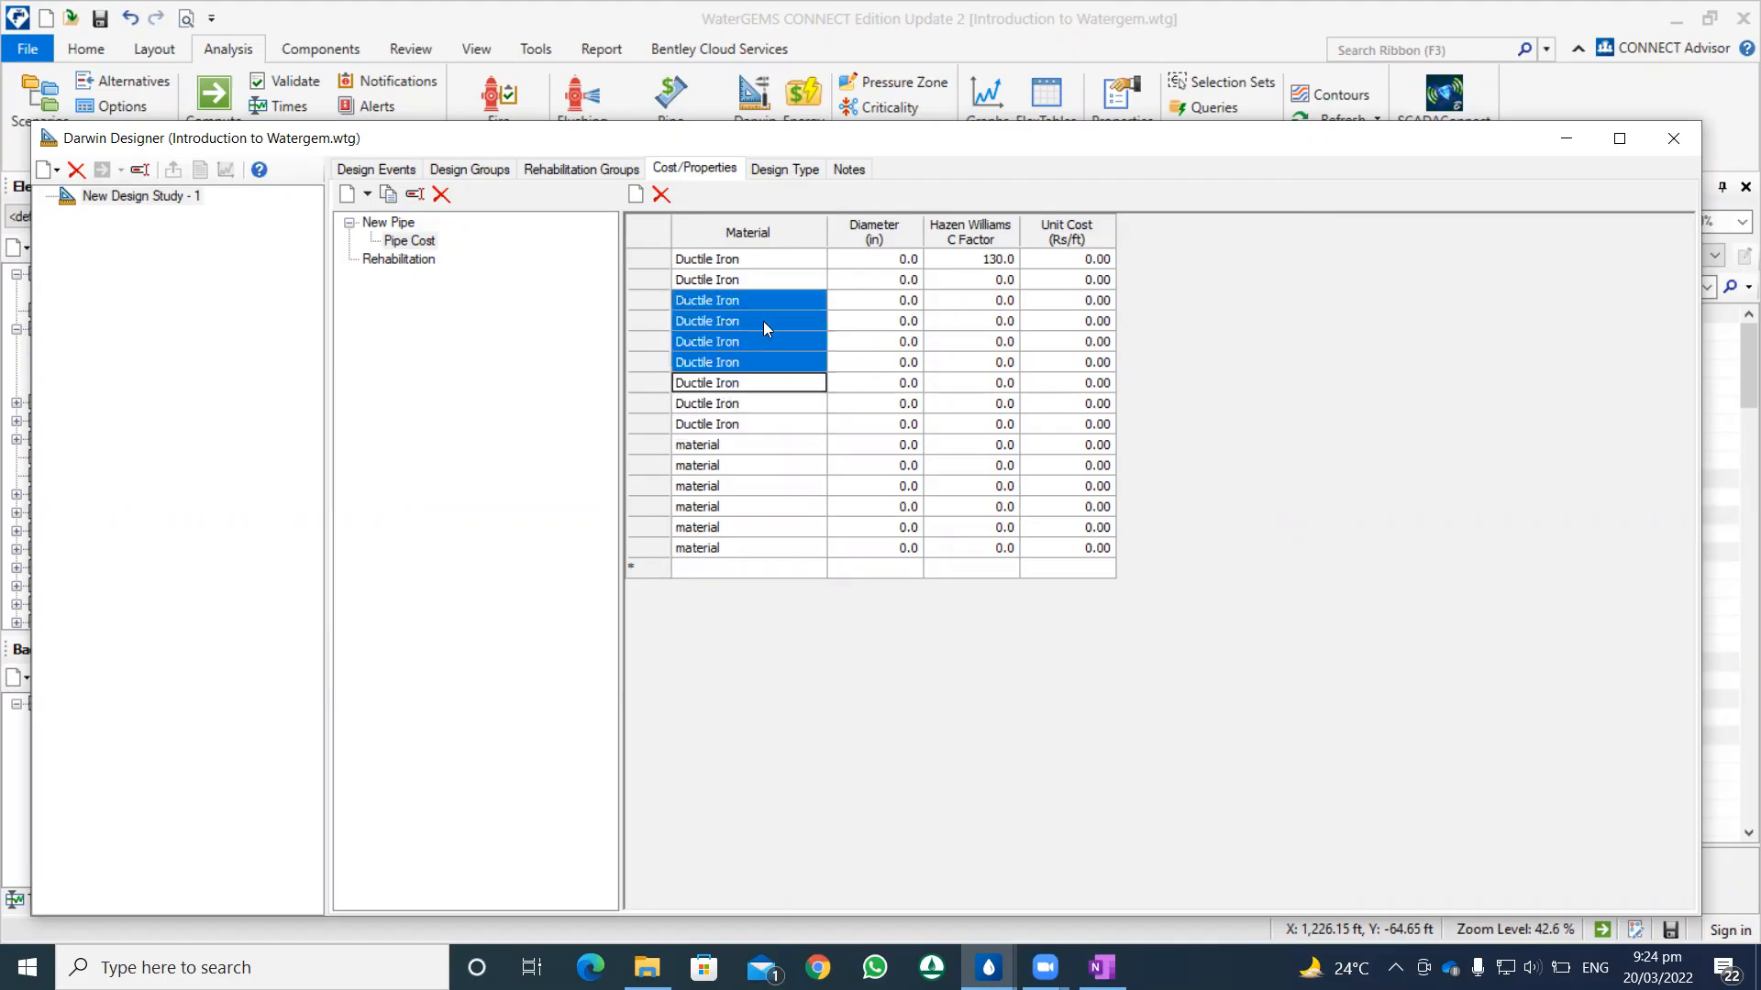
{"action": "key", "text": "shift+Down"}
{"action": "left_click", "coordinate": [724, 446]}
{"action": "key", "text": "ctrl+v"}
{"action": "left_click", "coordinate": [701, 466]}
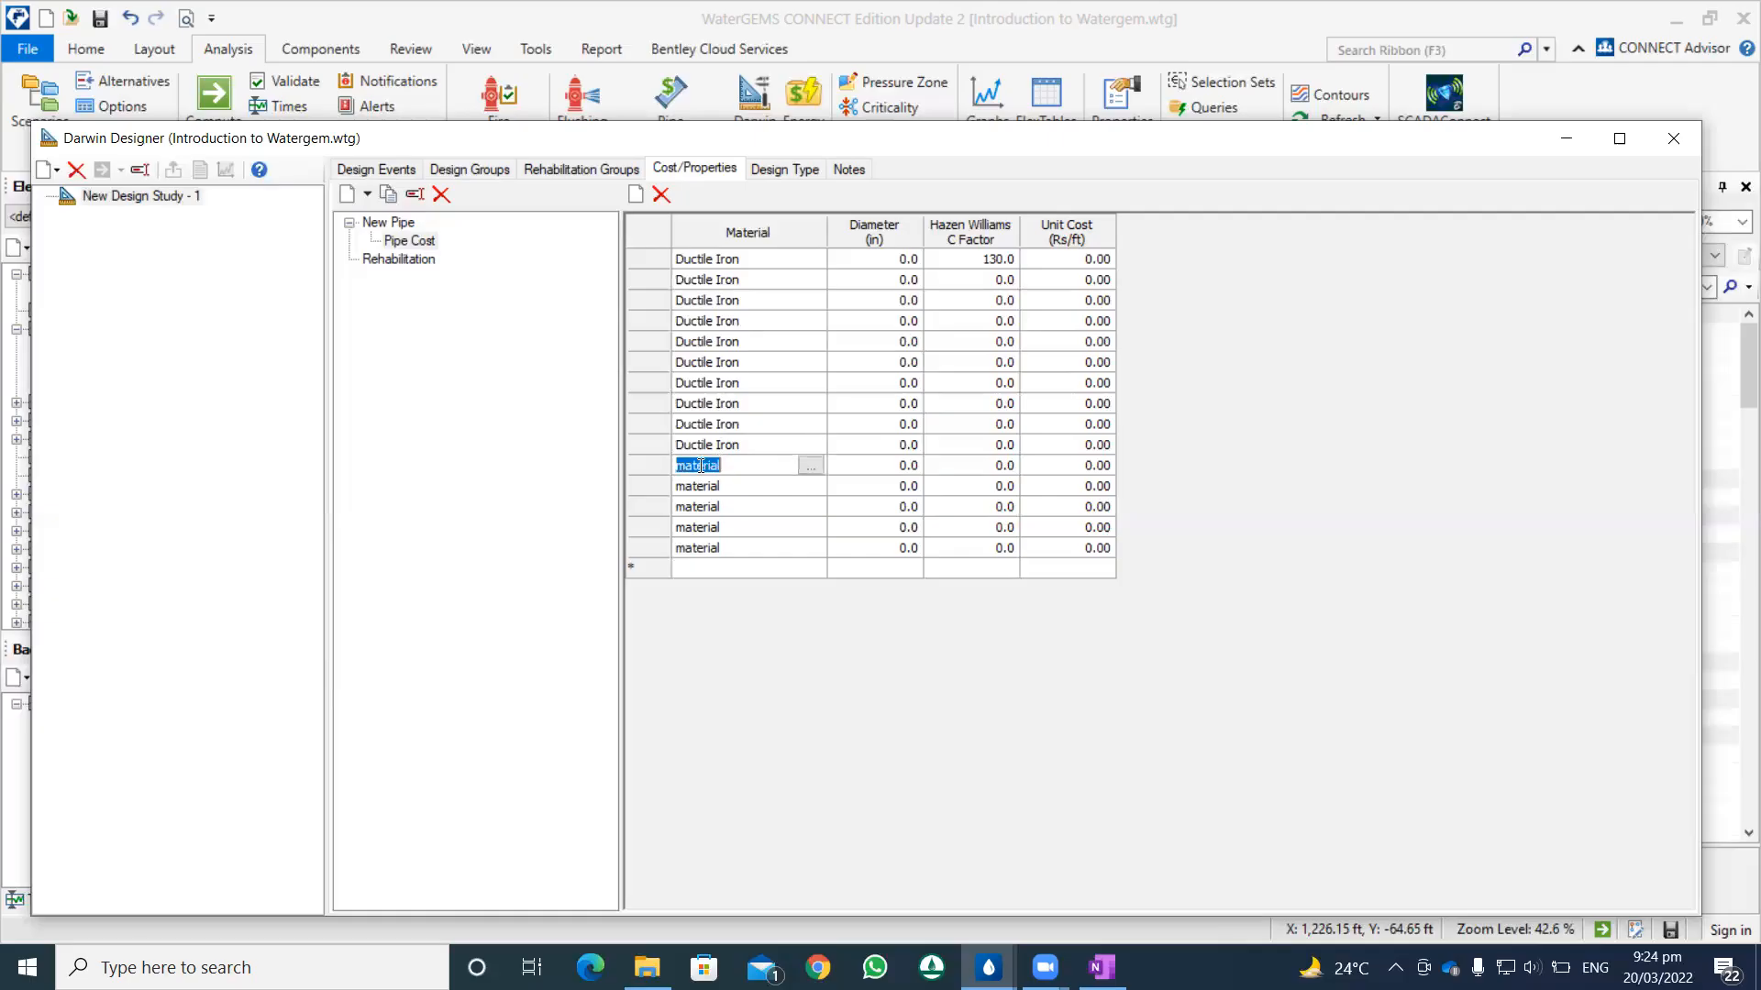
{"action": "left_click", "coordinate": [655, 551], "text": "shift"}
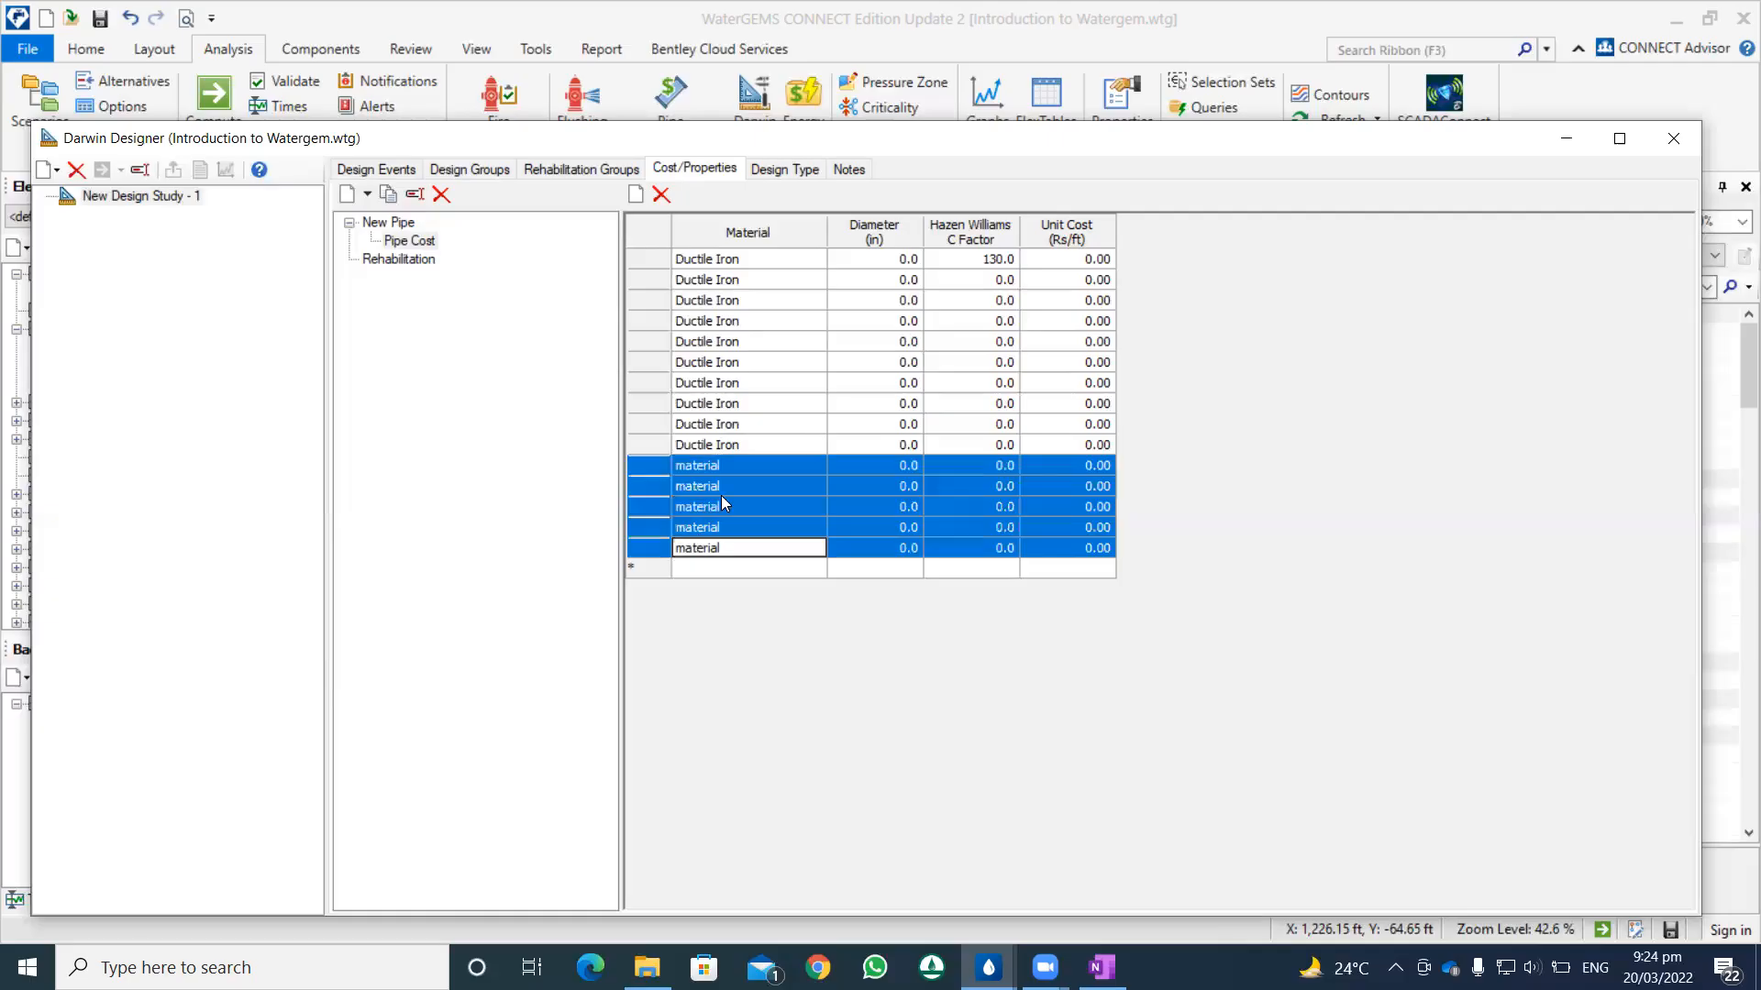
{"action": "key", "text": "ctrl+v"}
Step: Delete the four leftover "material" rows and the last four Ductile Iron rows from the Pipe Cost table
{"action": "left_click", "coordinate": [720, 467]}
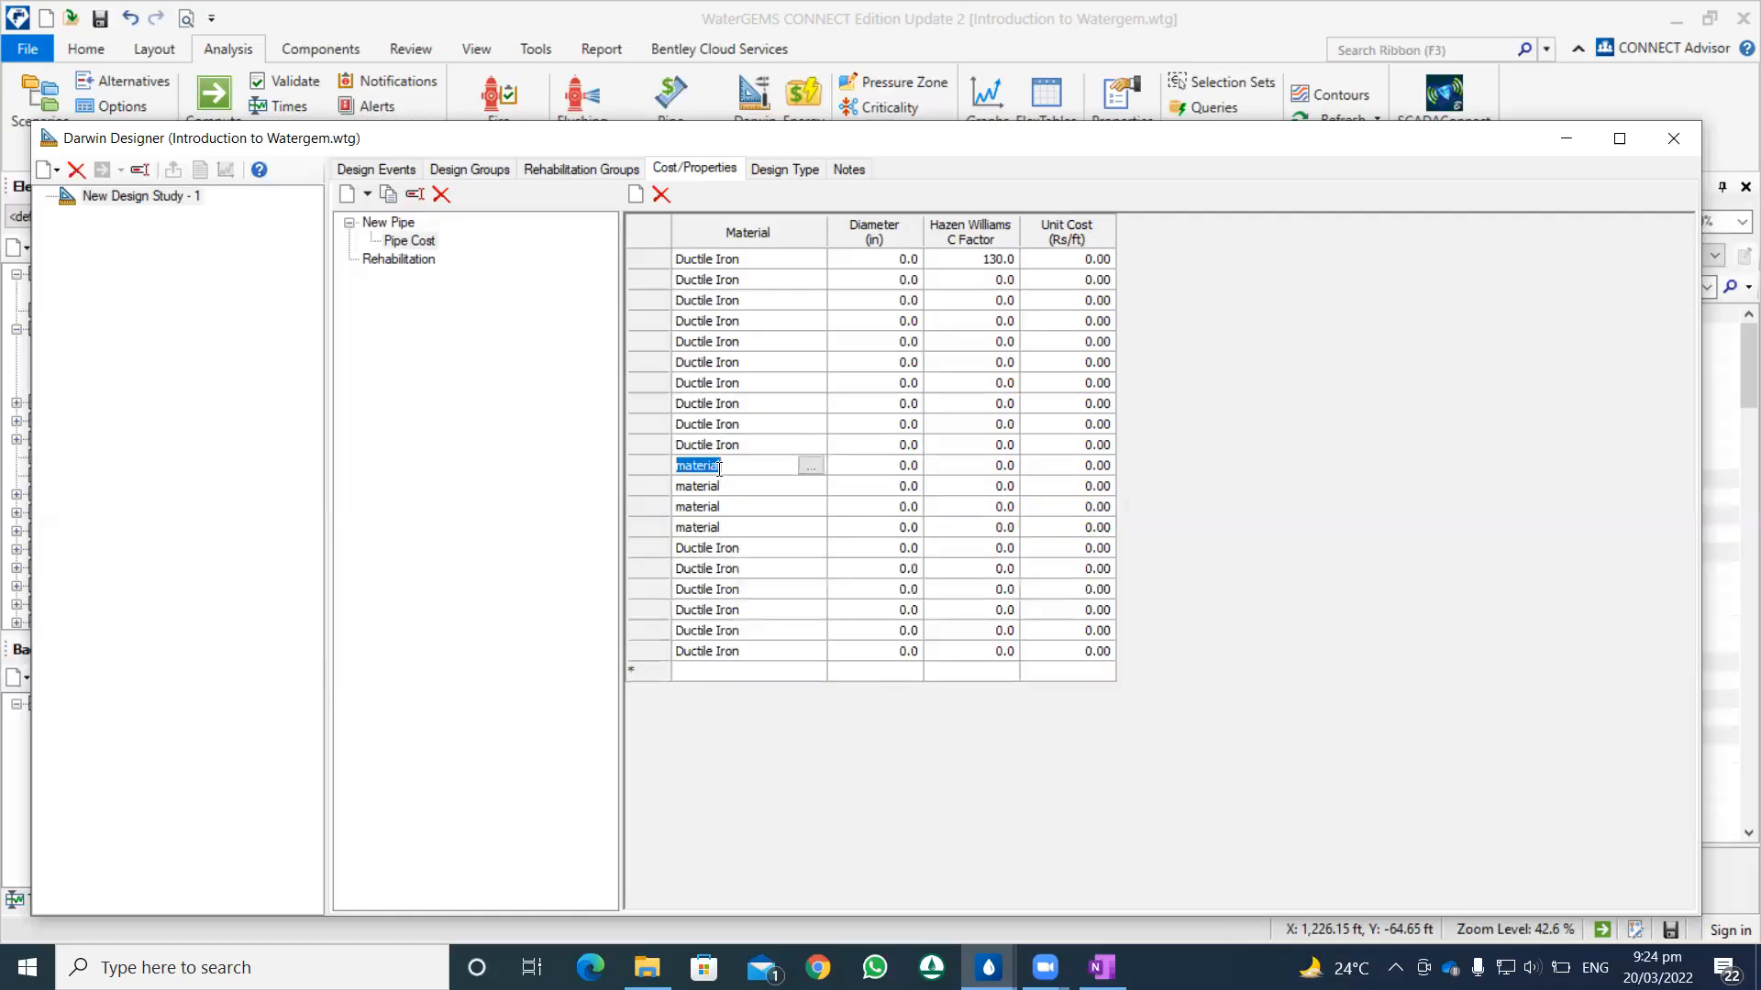
{"action": "left_click_drag", "start_coordinate": [659, 465], "coordinate": [660, 529]}
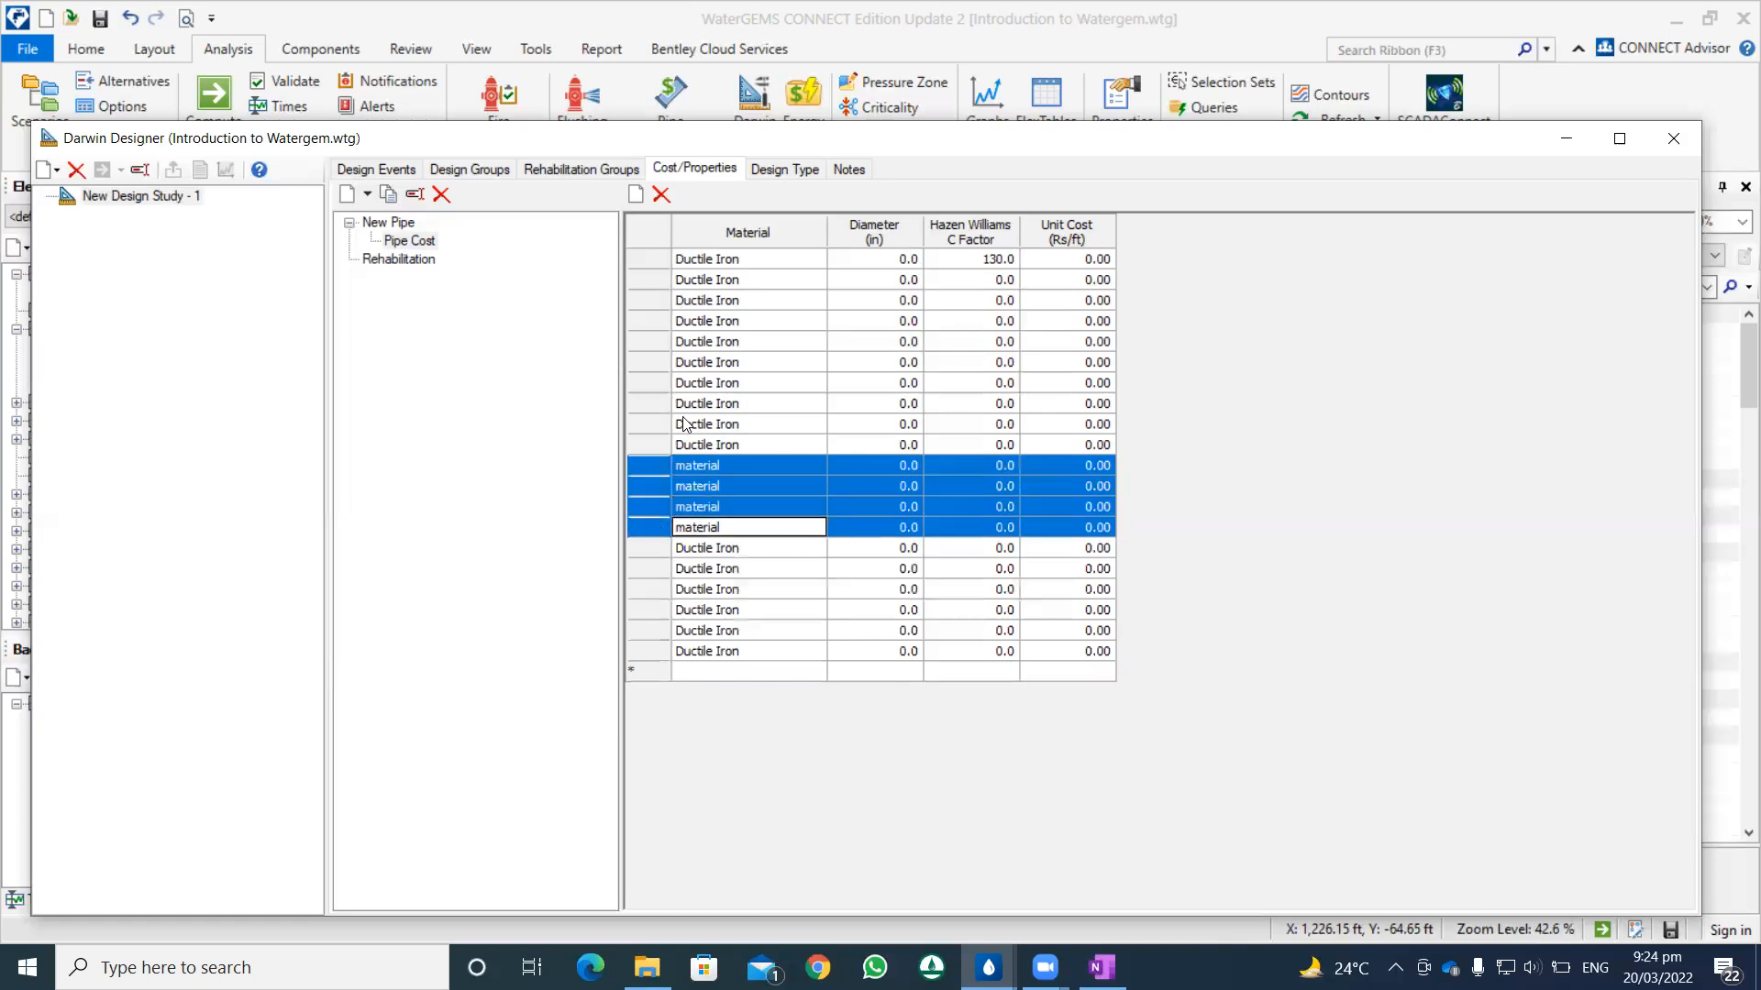
{"action": "left_click", "coordinate": [661, 195]}
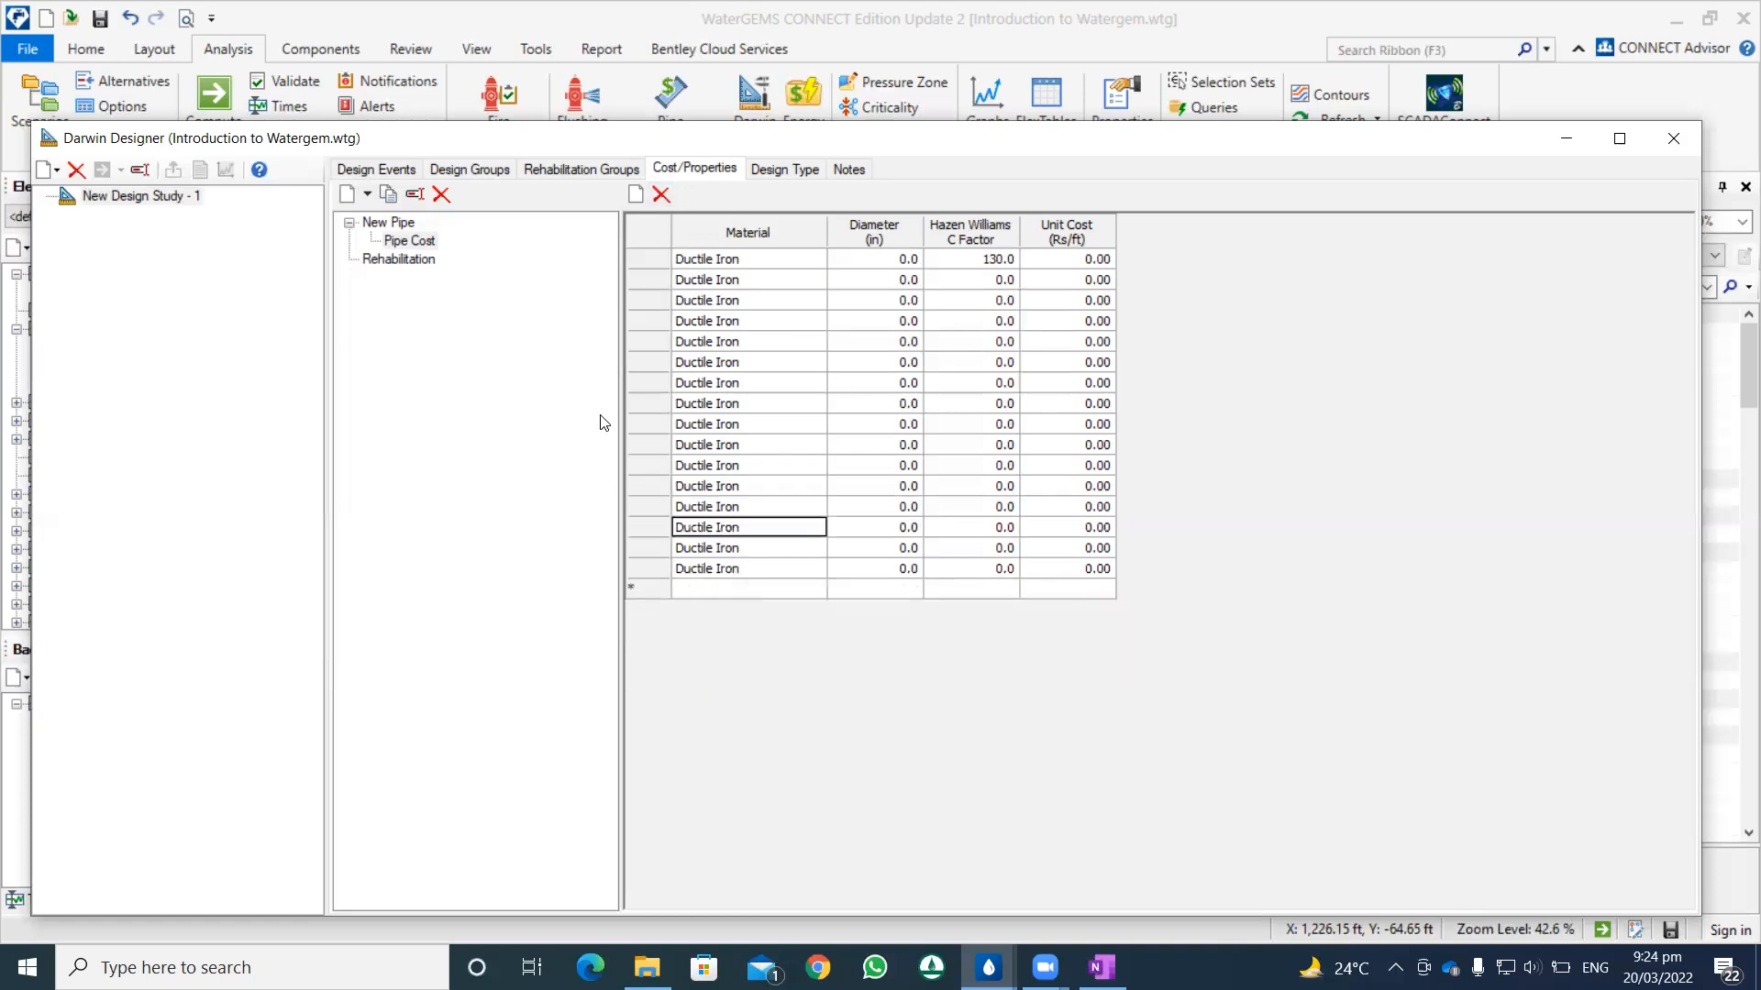
{"action": "left_click_drag", "start_coordinate": [648, 506], "coordinate": [649, 568]}
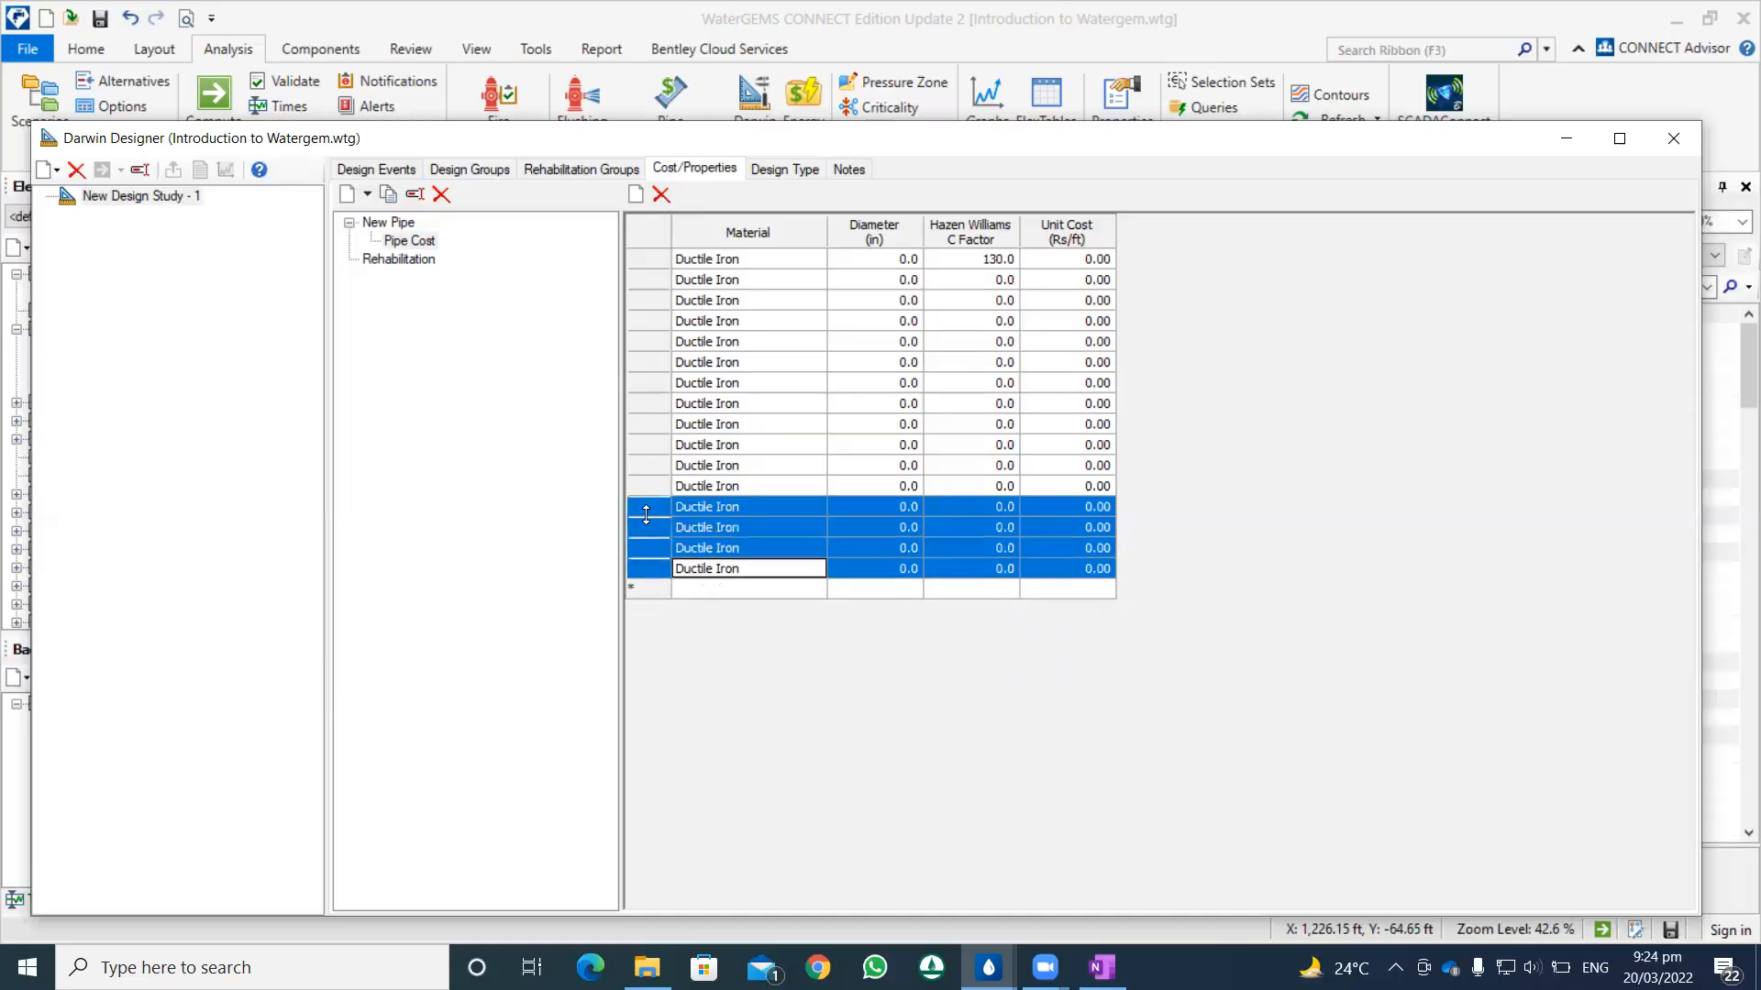
{"action": "left_click", "coordinate": [661, 195]}
Step: Copy the first row's Hazen Williams C factor of 130 into the second through twelfth Pipe Cost rows
{"action": "left_click", "coordinate": [981, 260]}
{"action": "left_click", "coordinate": [995, 281]}
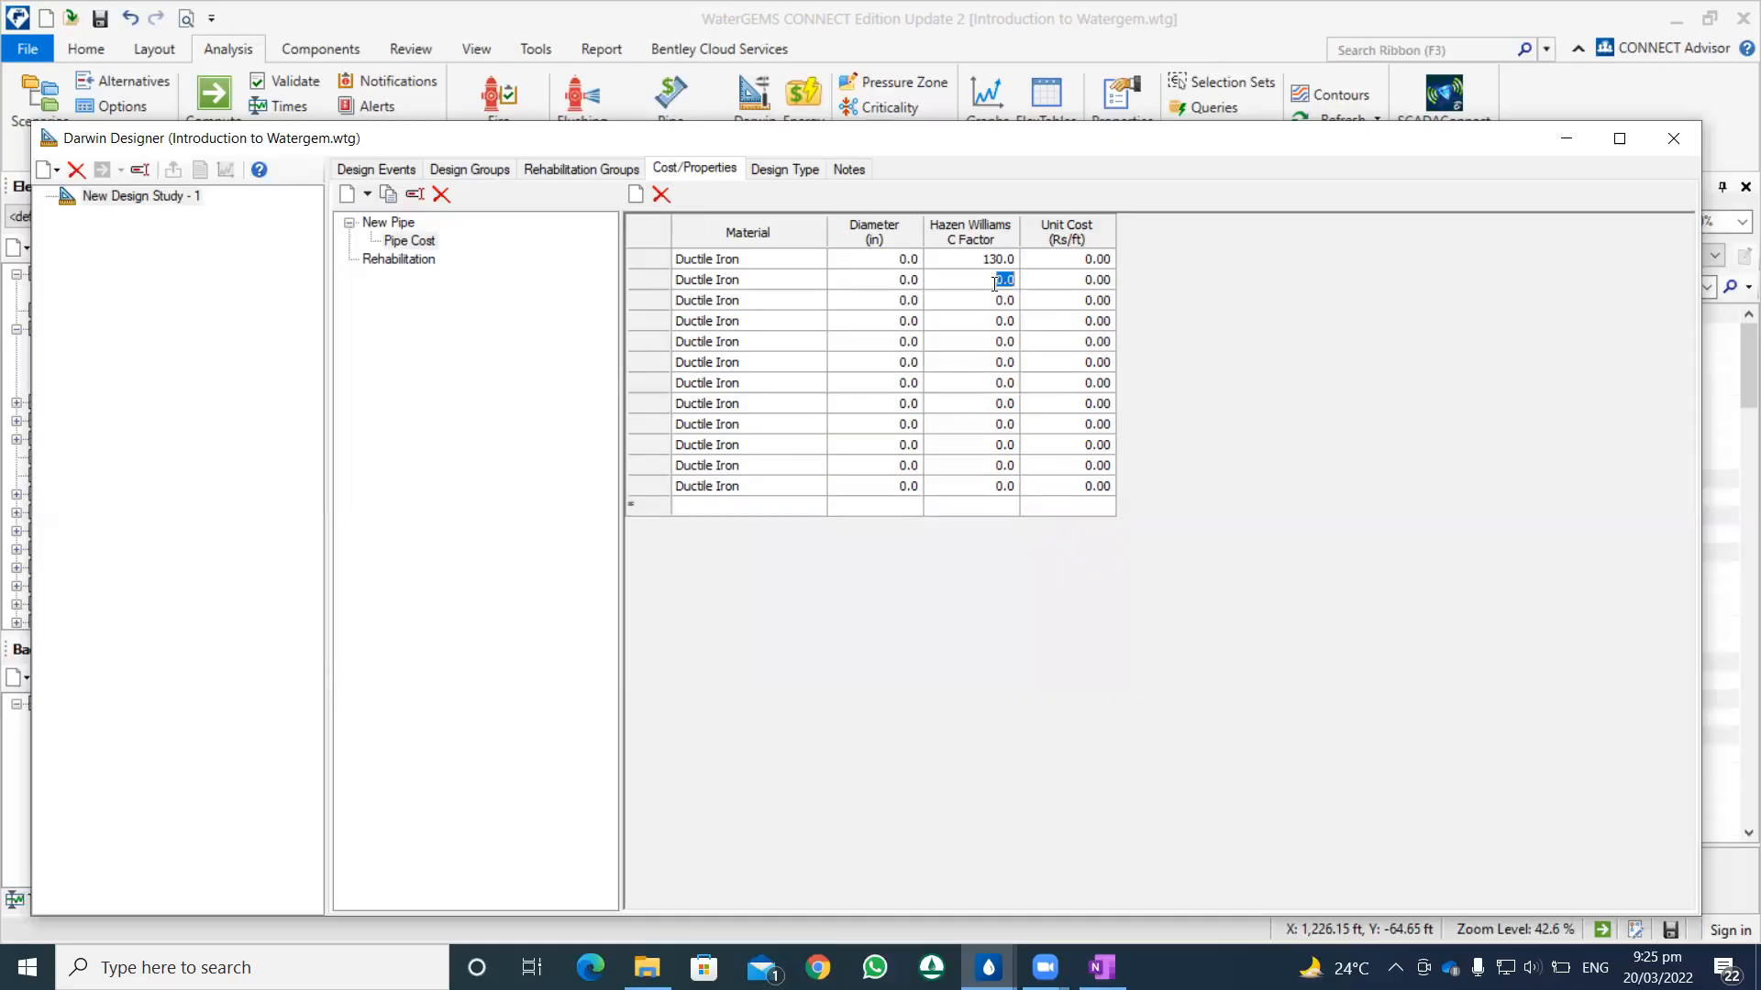
{"action": "key", "text": "ctrl+v"}
{"action": "left_click", "coordinate": [994, 303]}
{"action": "key", "text": "ctrl+v"}
{"action": "left_click", "coordinate": [986, 323]}
{"action": "key", "text": "ctrl+v"}
{"action": "left_click", "coordinate": [988, 343]}
{"action": "key", "text": "ctrl+v"}
{"action": "left_click", "coordinate": [983, 356]}
{"action": "key", "text": "ctrl+v"}
{"action": "left_click", "coordinate": [989, 383]}
{"action": "key", "text": "ctrl+v"}
{"action": "left_click", "coordinate": [989, 404]}
{"action": "key", "text": "ctrl+v"}
{"action": "left_click", "coordinate": [988, 425]}
{"action": "key", "text": "ctrl+v"}
{"action": "left_click", "coordinate": [985, 445]}
{"action": "key", "text": "ctrl+v"}
{"action": "left_click", "coordinate": [987, 467]}
{"action": "key", "text": "ctrl+v"}
{"action": "left_click", "coordinate": [982, 486]}
{"action": "key", "text": "ctrl+v"}
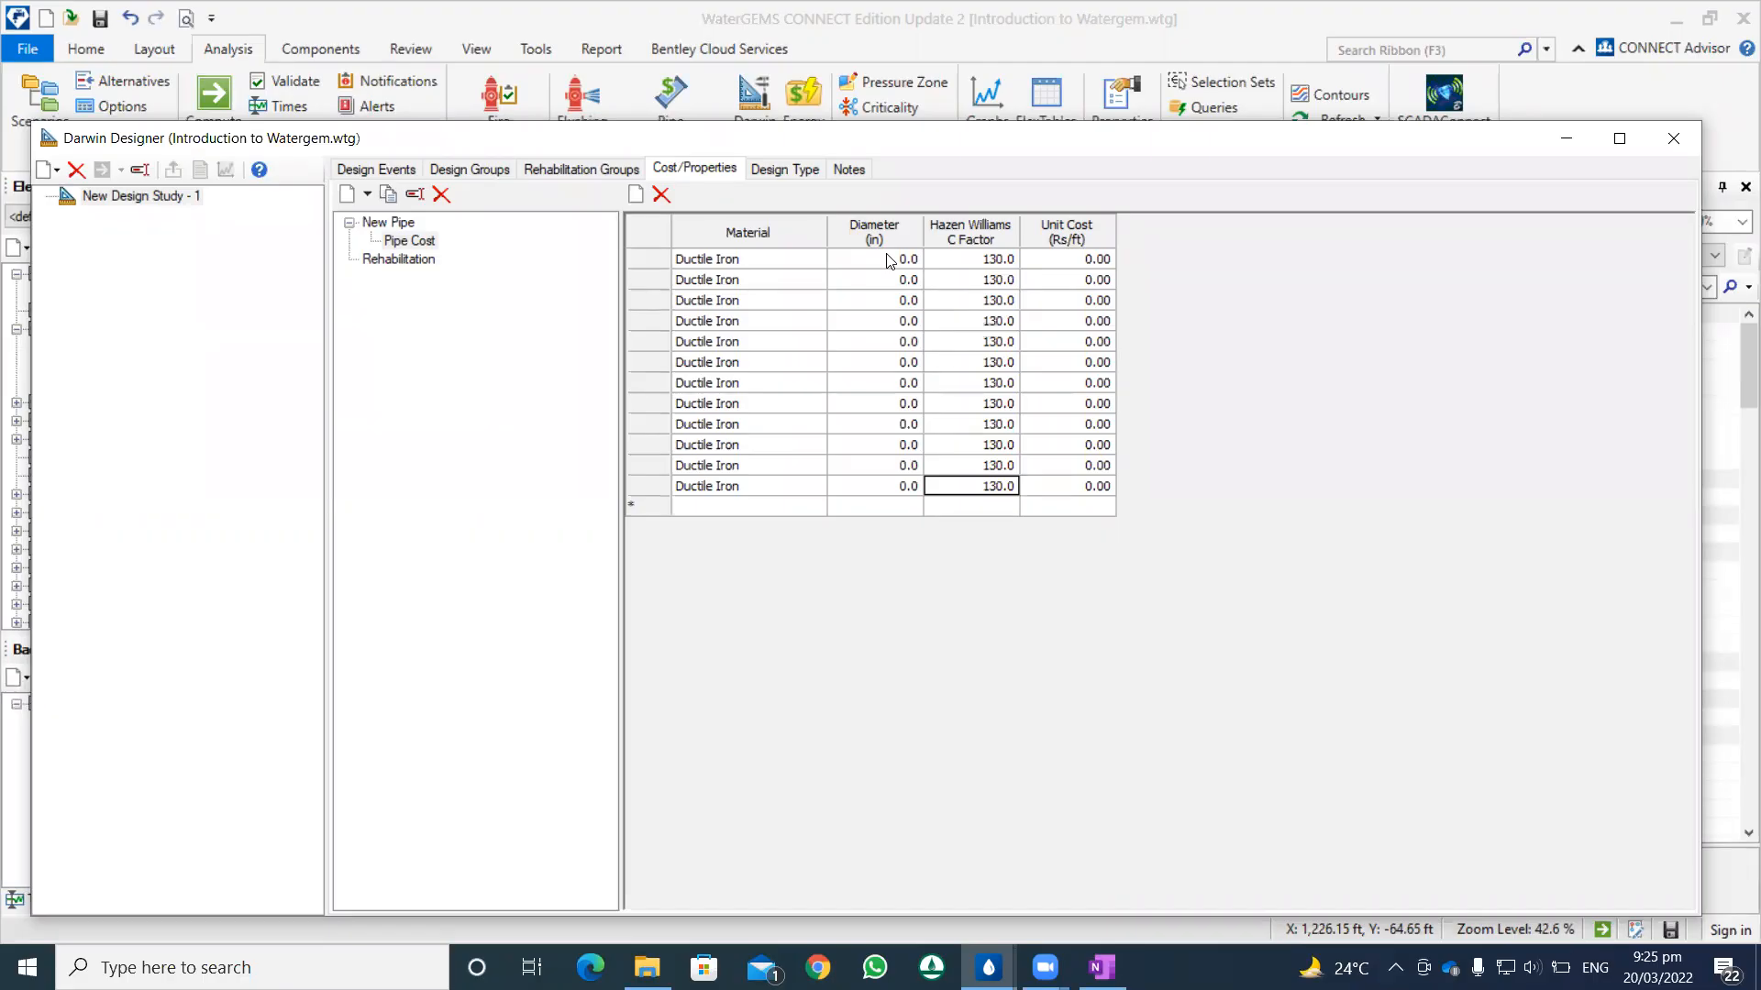
Step: Set the diameters of the first five Pipe Cost rows to 2, 3, 4, 5 and 6 in
{"action": "left_click", "coordinate": [887, 265]}
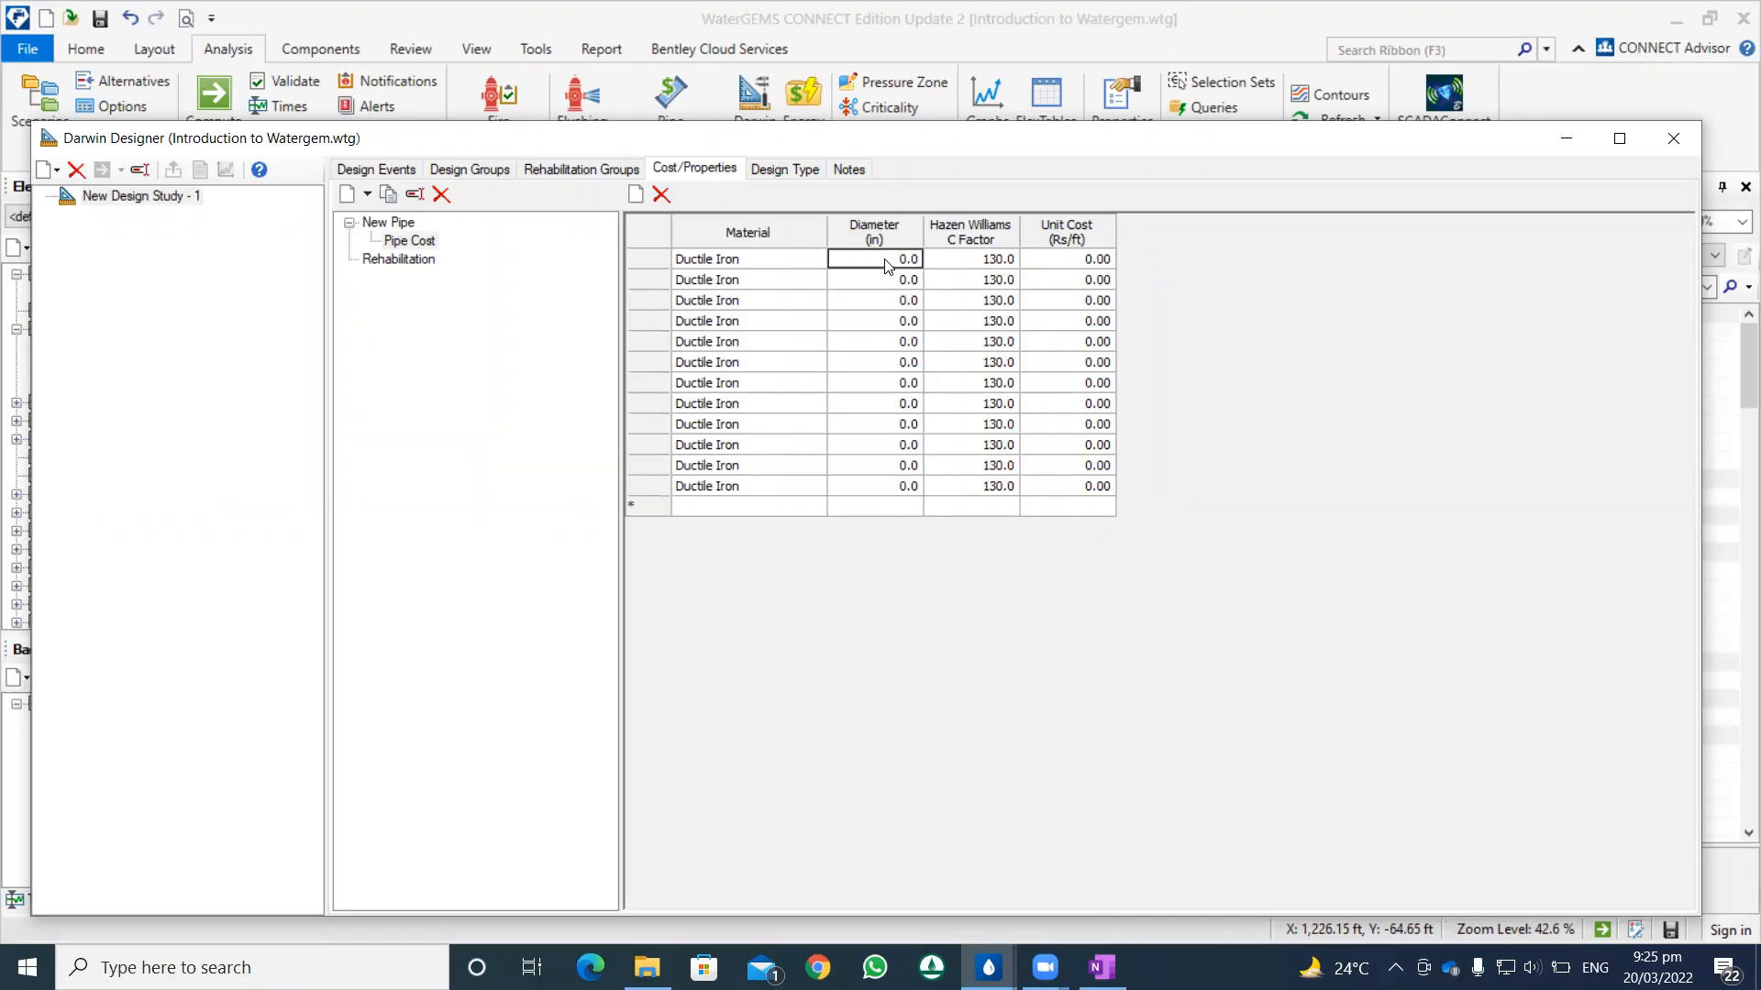
{"action": "type", "text": "2"}
{"action": "left_click", "coordinate": [904, 278]}
{"action": "type", "text": "3"}
{"action": "left_click", "coordinate": [905, 300]}
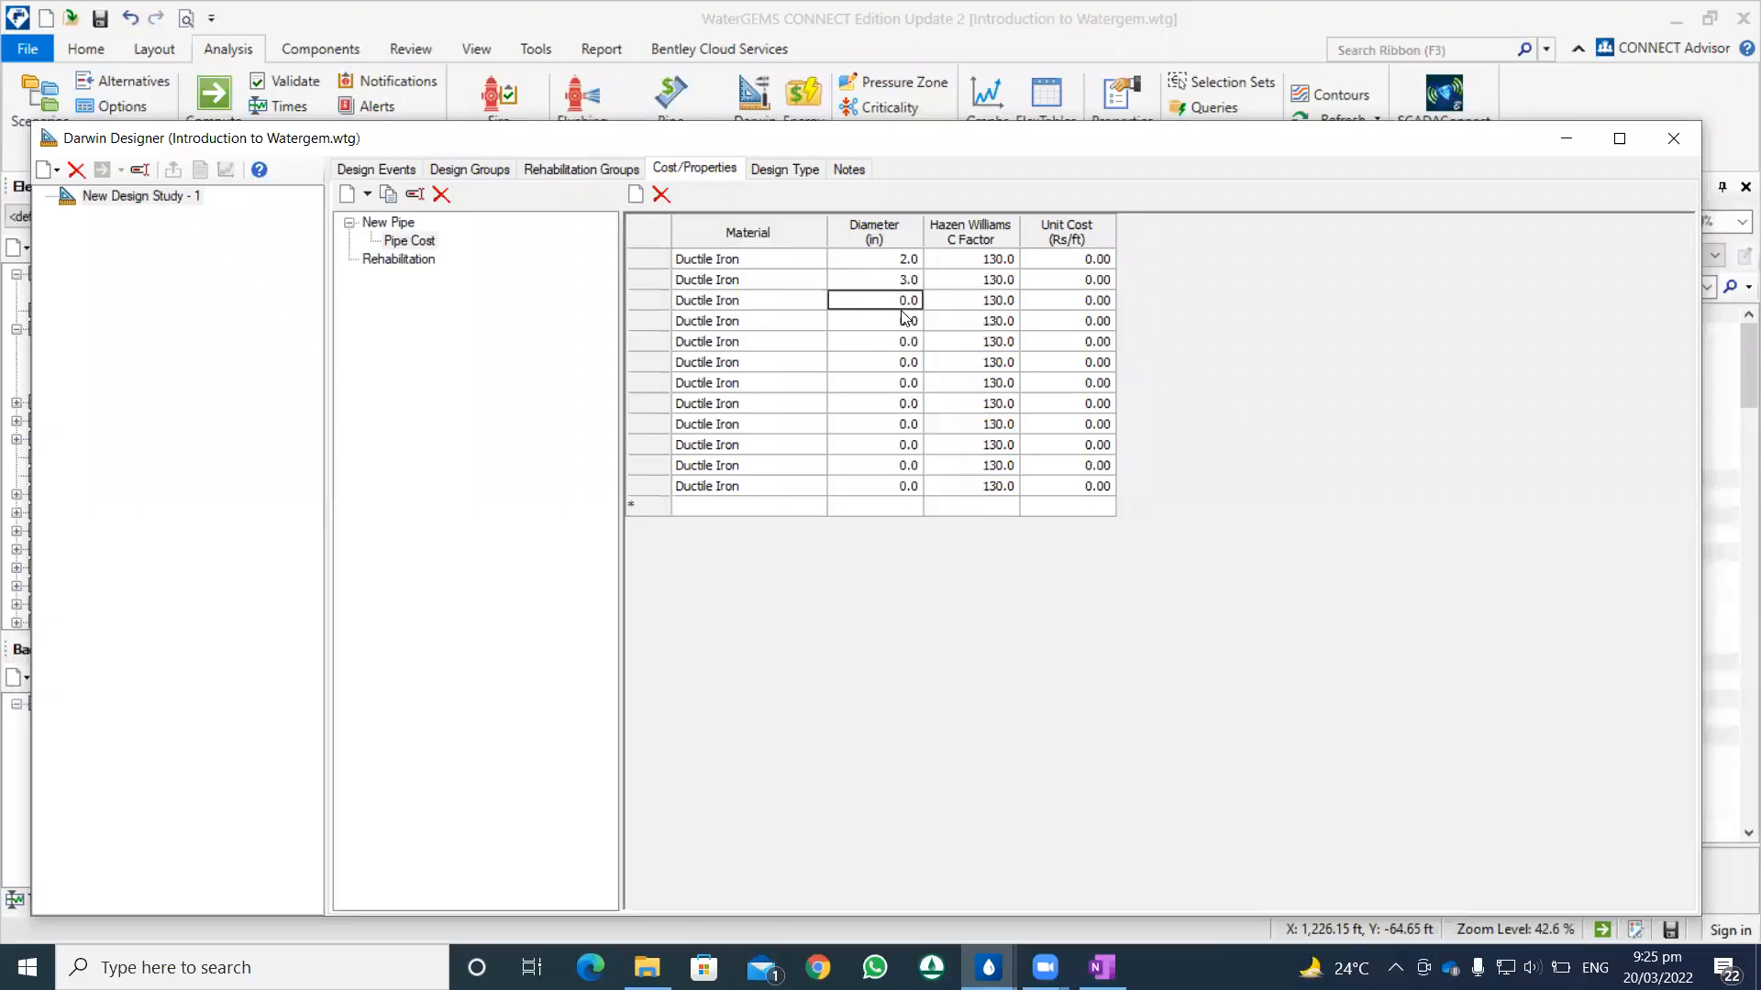
{"action": "type", "text": "4"}
{"action": "left_click", "coordinate": [902, 318]}
{"action": "type", "text": "5"}
{"action": "left_click", "coordinate": [898, 343]}
{"action": "type", "text": "6"}
Step: Set the diameters of the sixth through twelfth Pipe Cost rows to 8, 10, 12, 14, 16, 18 and 20 in
{"action": "left_click", "coordinate": [893, 362]}
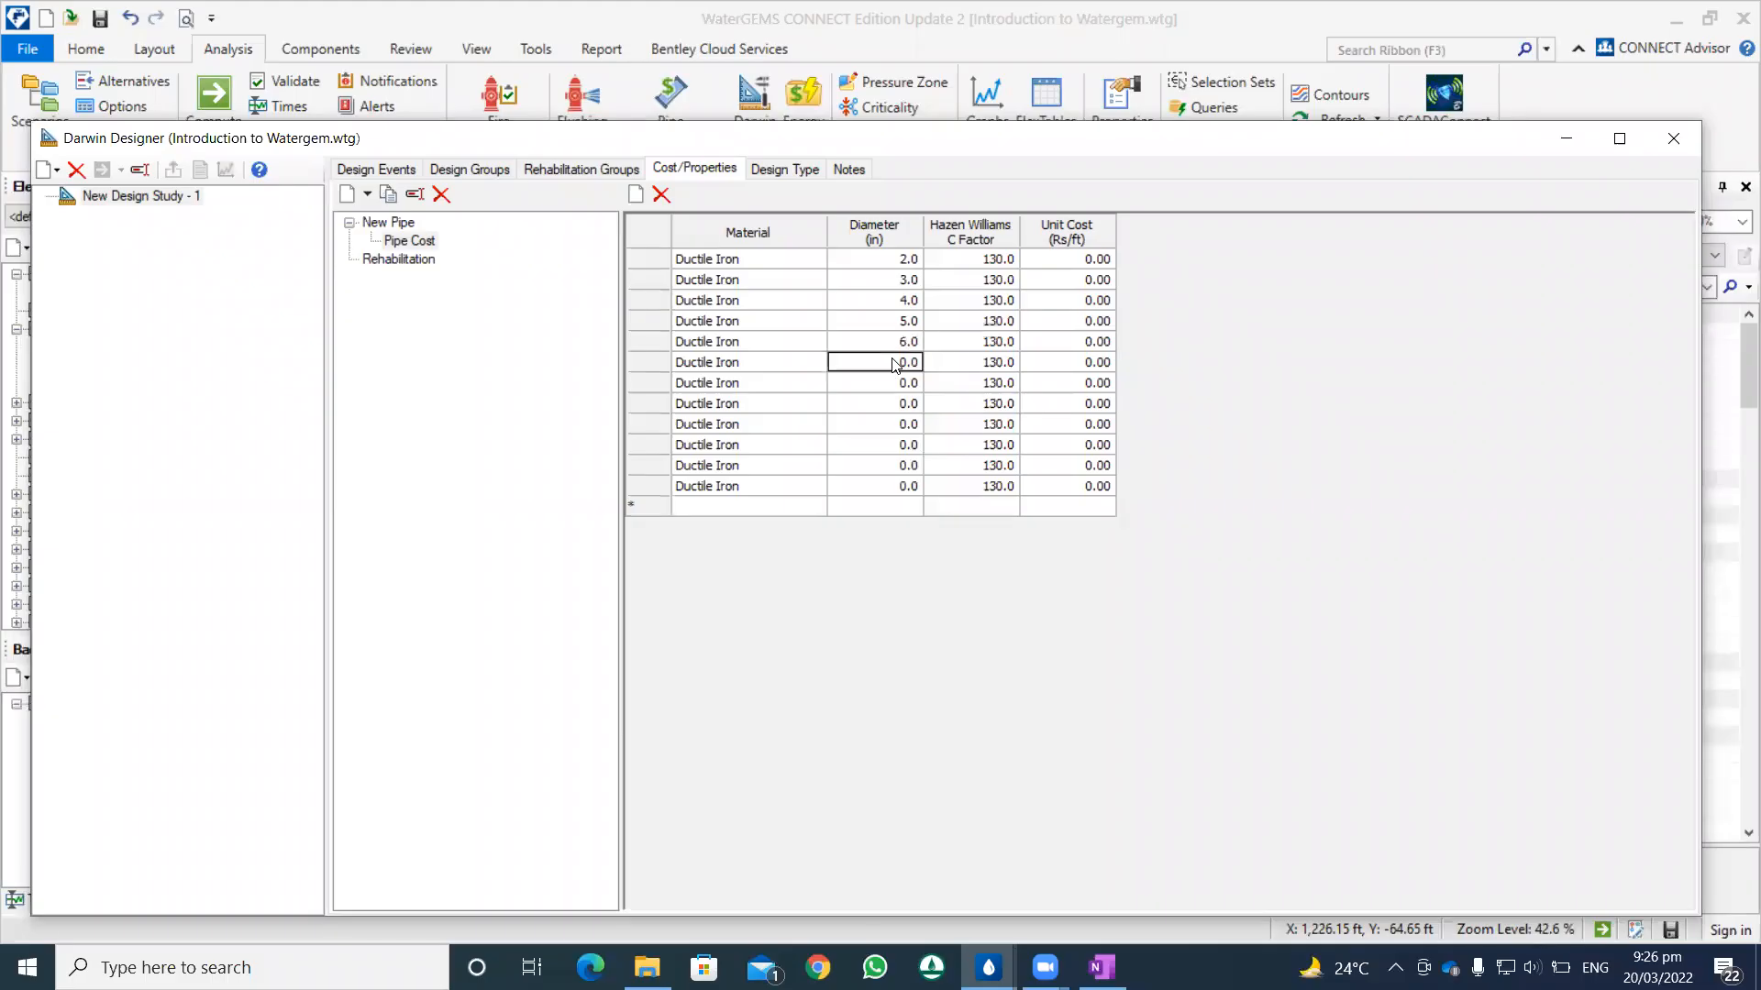
{"action": "type", "text": "8"}
{"action": "left_click", "coordinate": [896, 384]}
{"action": "type", "text": "10"}
{"action": "left_click", "coordinate": [898, 404]}
{"action": "type", "text": "12"}
{"action": "left_click", "coordinate": [901, 421]}
{"action": "type", "text": "14"}
{"action": "left_click", "coordinate": [906, 447]}
{"action": "type", "text": "16"}
{"action": "left_click", "coordinate": [905, 465]}
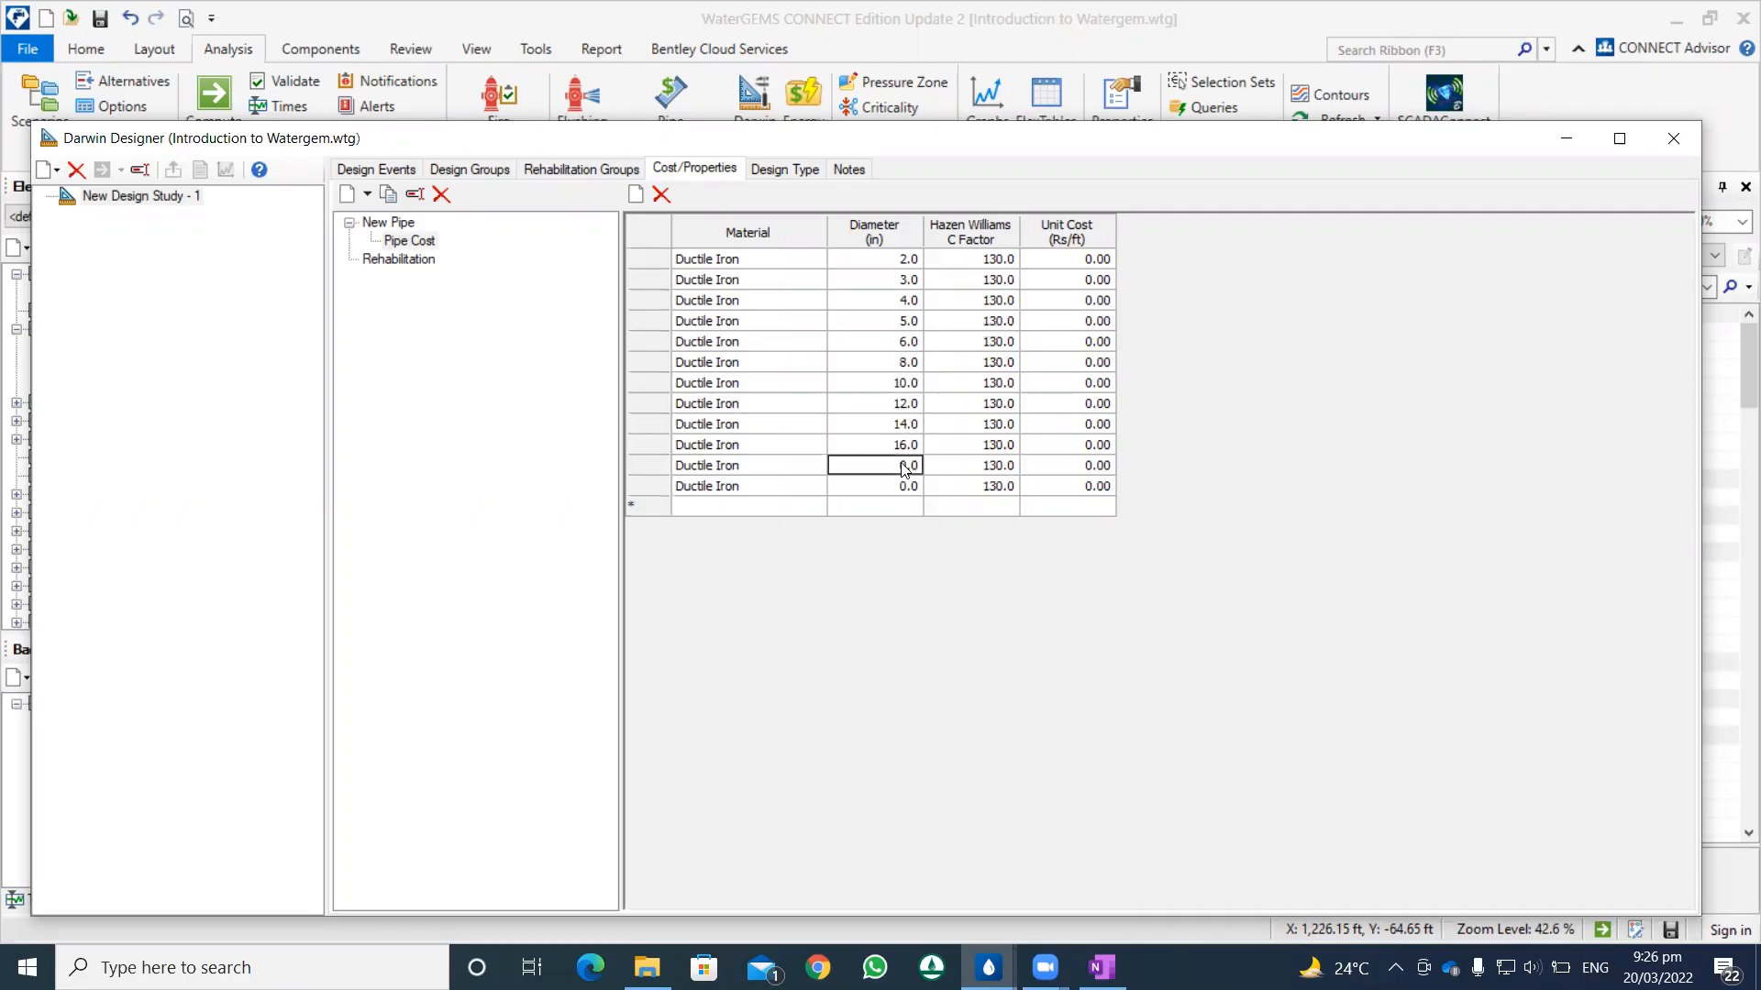
{"action": "type", "text": "18"}
{"action": "left_click", "coordinate": [903, 487]}
{"action": "type", "text": "20"}
{"action": "left_click", "coordinate": [976, 431]}
Step: Set the unit cost of the 2 in pipe to 20 Rs/ft
{"action": "left_click", "coordinate": [1098, 260]}
{"action": "type", "text": "20"}
{"action": "left_click", "coordinate": [1073, 284]}
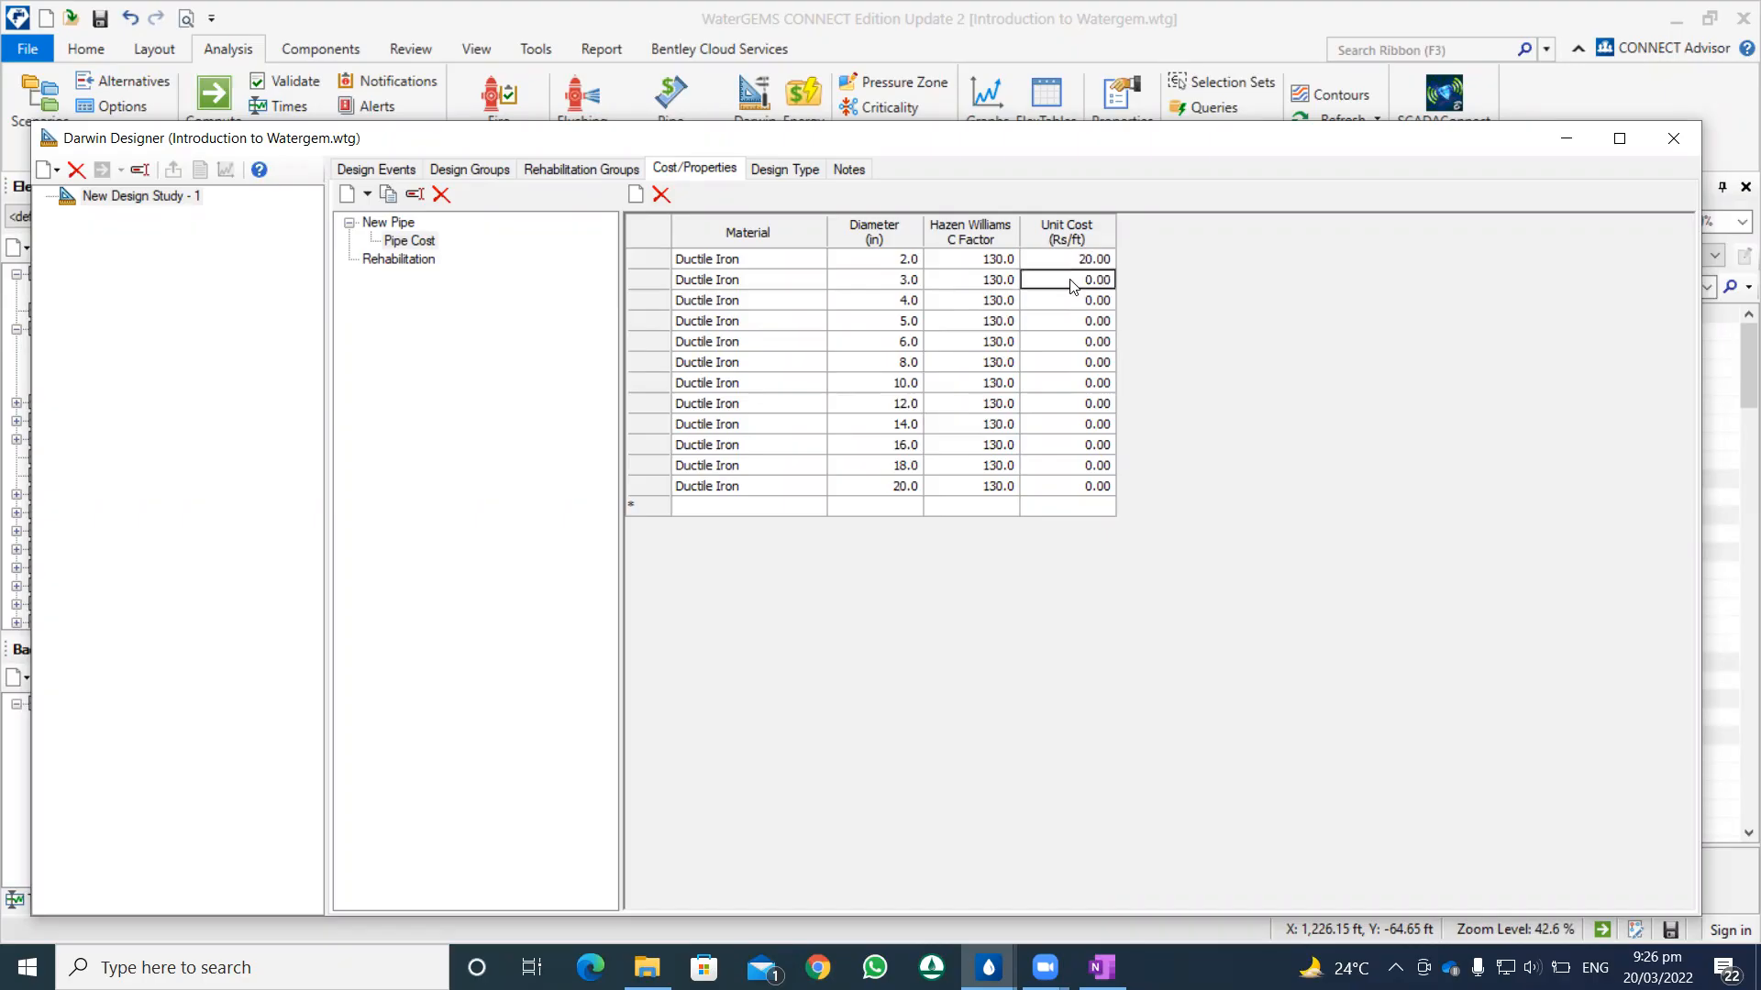
{"action": "right_click", "coordinate": [1083, 243]}
{"action": "left_click", "coordinate": [1128, 251]}
{"action": "left_click", "coordinate": [822, 514]}
{"action": "left_click", "coordinate": [822, 513]}
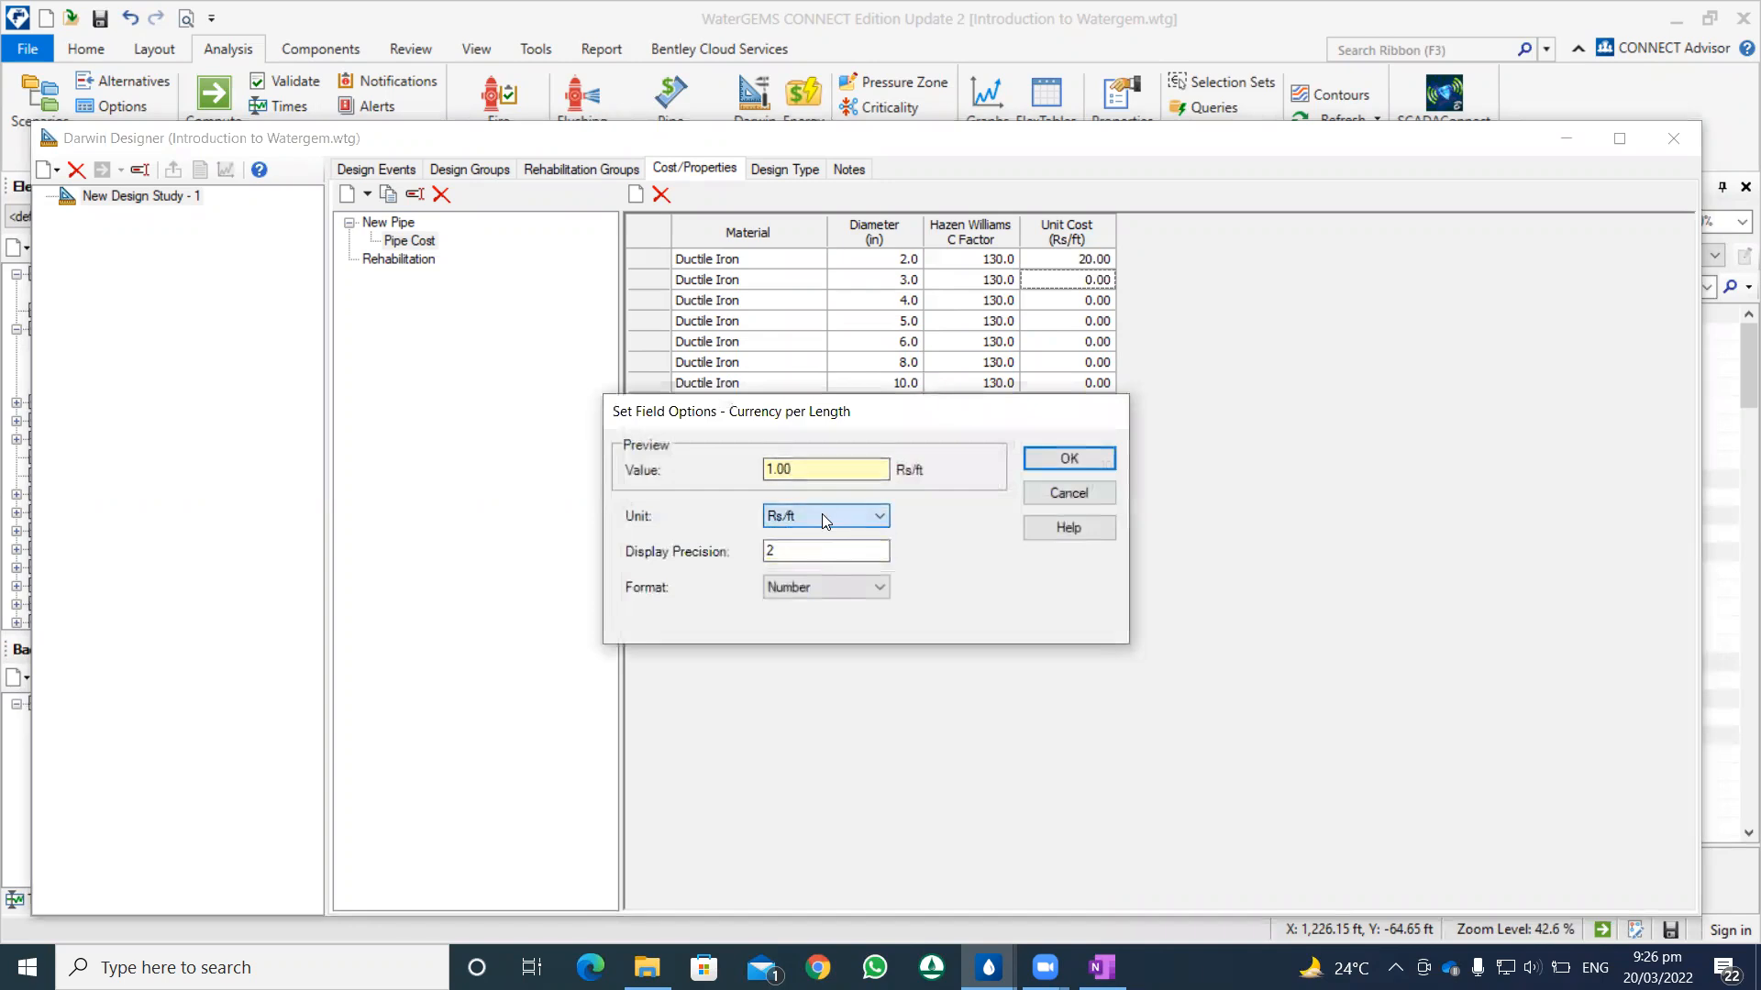
{"action": "left_click", "coordinate": [1069, 493]}
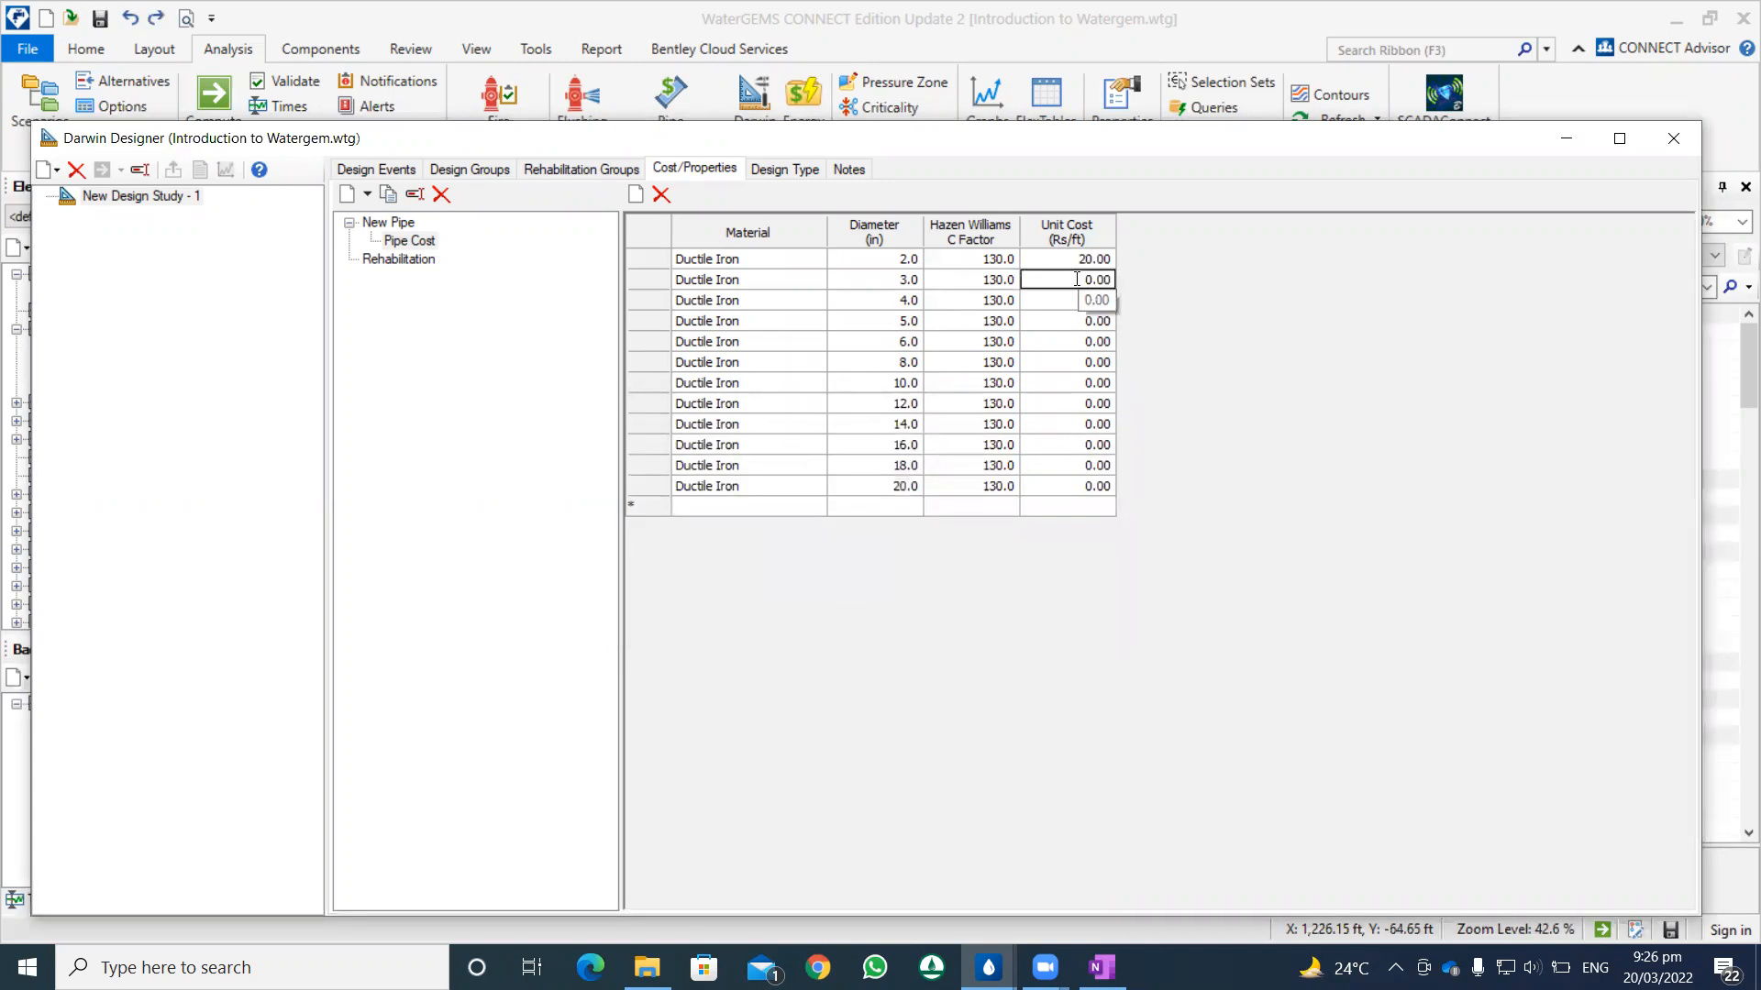
Step: Set the unit costs of the 3, 4, 5, 6, 8 and 10 in pipes to 30, 40, 50, 60, 70 and 80 Rs/ft
{"action": "type", "text": "30"}
{"action": "left_click", "coordinate": [1078, 306]}
{"action": "type", "text": "40"}
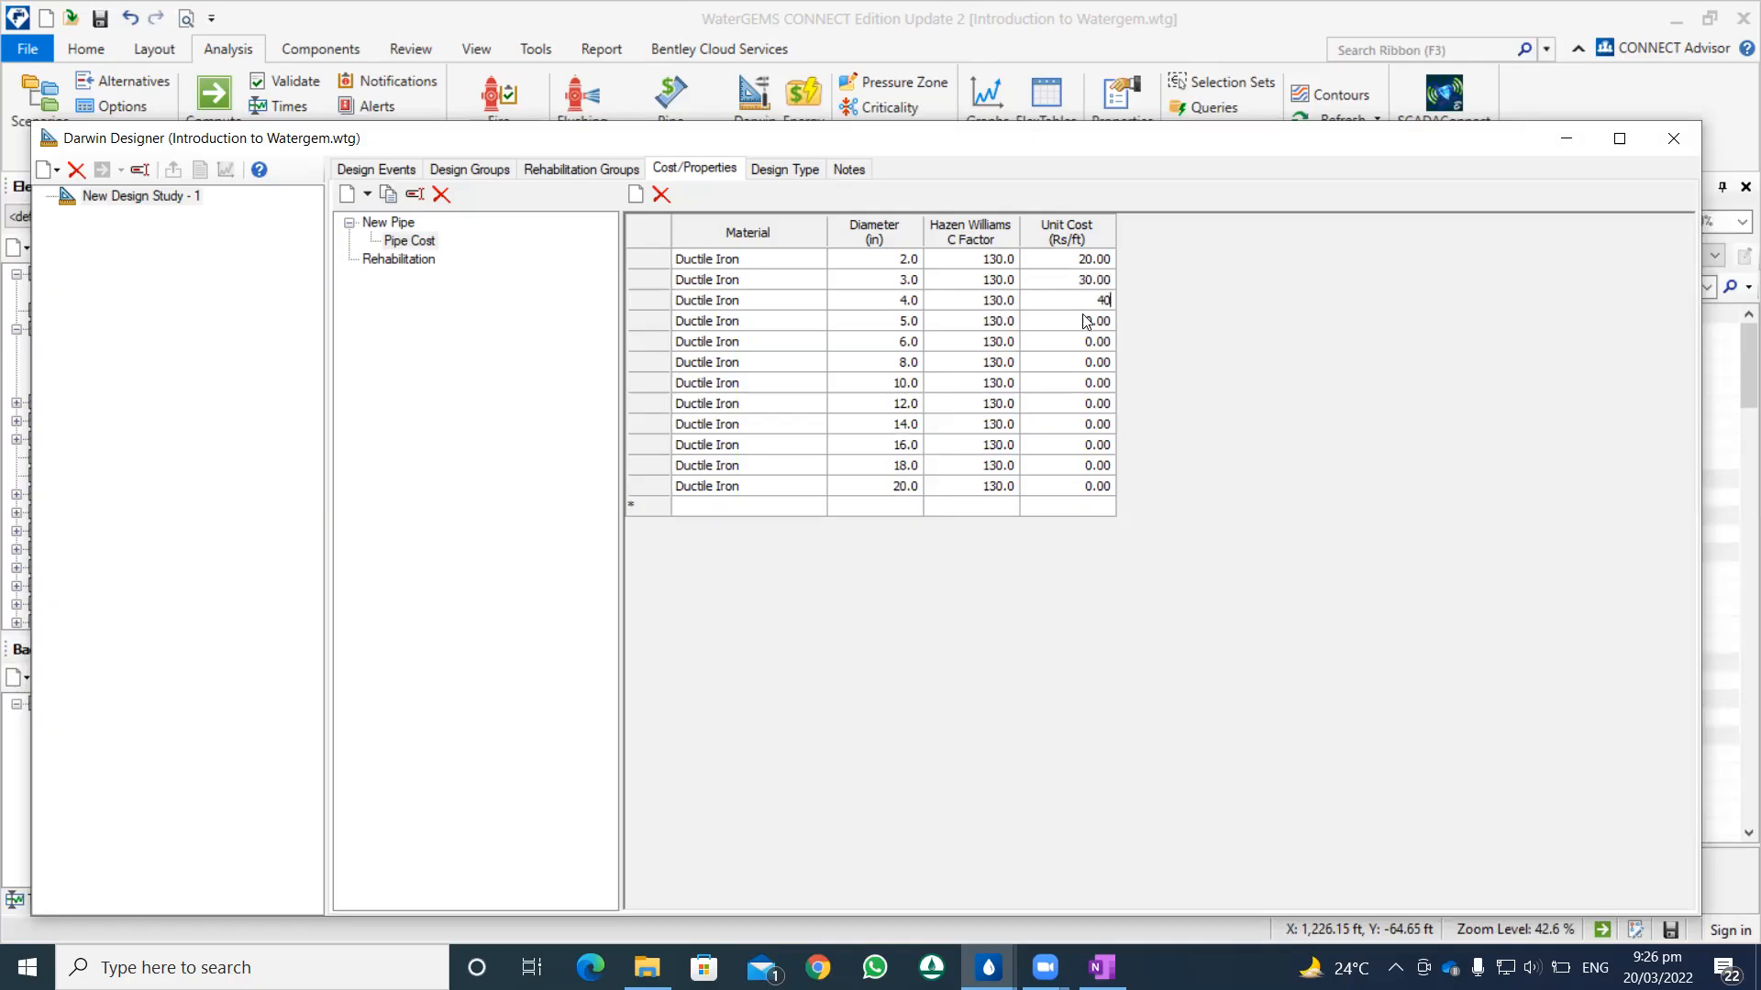
{"action": "left_click", "coordinate": [1084, 318]}
{"action": "type", "text": "50"}
{"action": "left_click", "coordinate": [1088, 341]}
{"action": "type", "text": "60"}
{"action": "left_click", "coordinate": [1089, 362]}
{"action": "type", "text": "70"}
{"action": "left_click", "coordinate": [1089, 383]}
{"action": "type", "text": "80"}
Step: Set the unit costs of the 12, 14, 16, 18 and 20 in pipes to 90, 110, 130, 160 and 180 Rs/ft
{"action": "left_click", "coordinate": [1091, 402]}
{"action": "type", "text": "8"}
{"action": "type", "text": "90"}
{"action": "left_click", "coordinate": [1079, 424]}
{"action": "type", "text": "110"}
{"action": "left_click", "coordinate": [1084, 447]}
{"action": "type", "text": "130"}
{"action": "left_click", "coordinate": [1090, 467]}
{"action": "type", "text": "160"}
{"action": "left_click", "coordinate": [1075, 483]}
{"action": "type", "text": "180"}
{"action": "left_click", "coordinate": [1069, 448]}
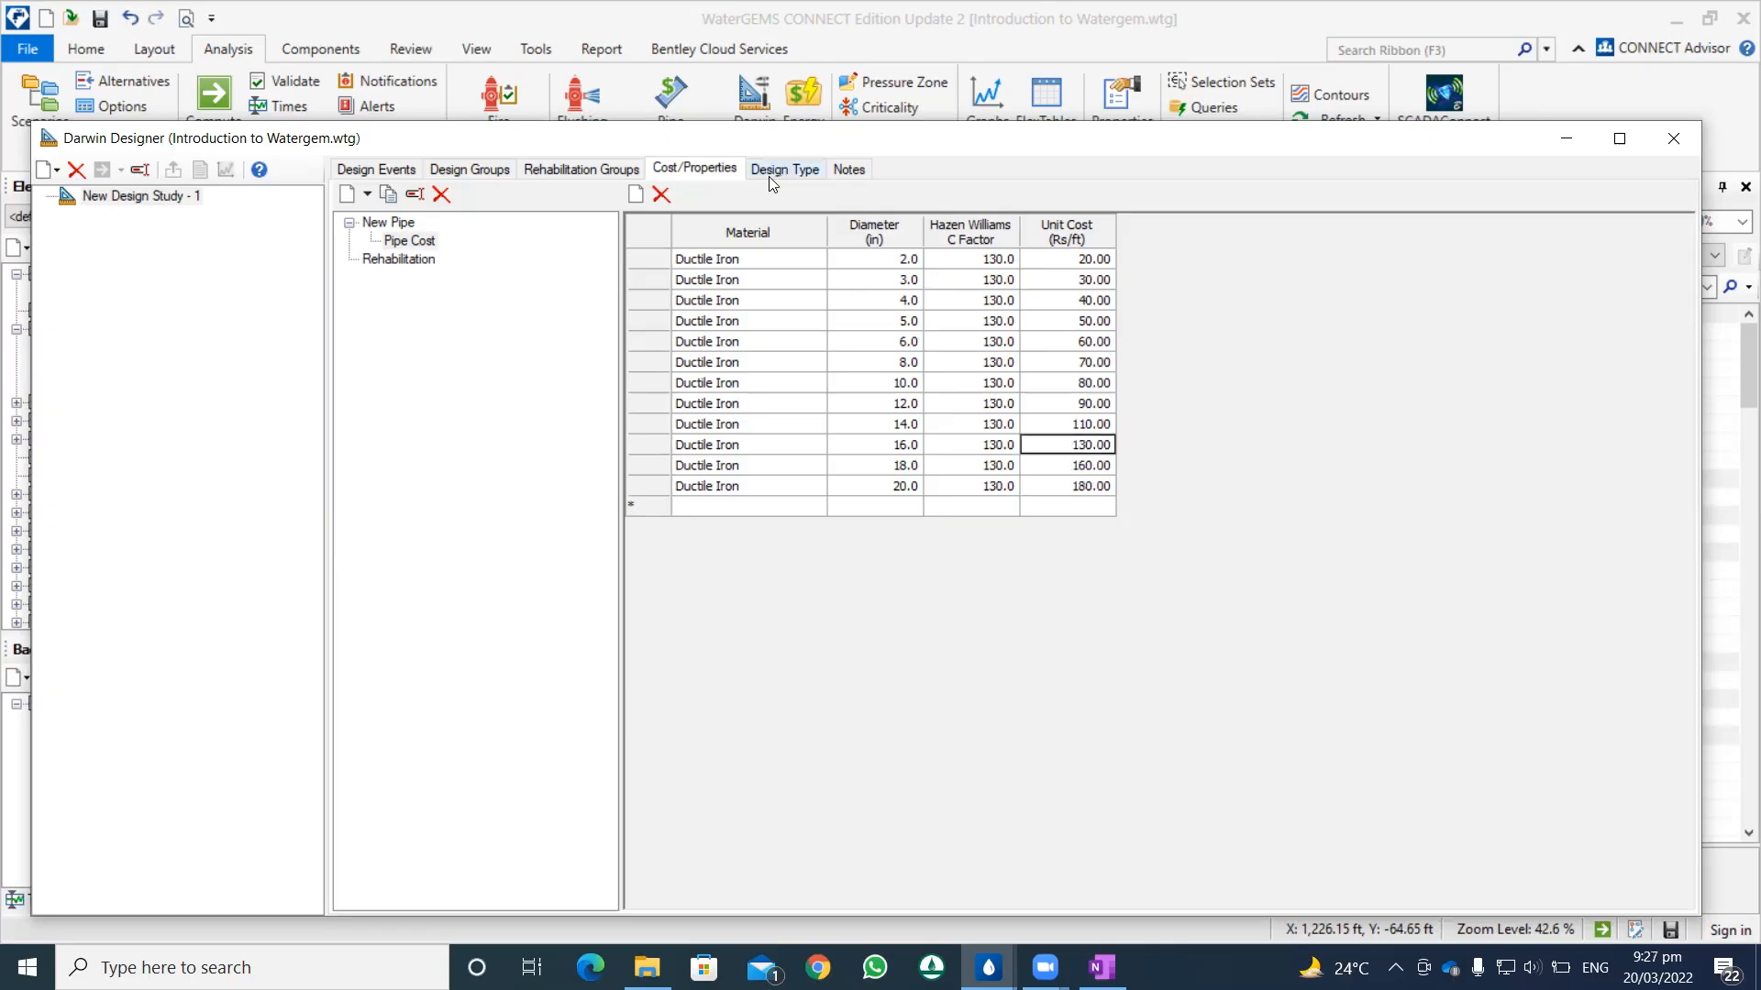
Step: Review the objective types offered in the study's design type settings
{"action": "left_click", "coordinate": [812, 172]}
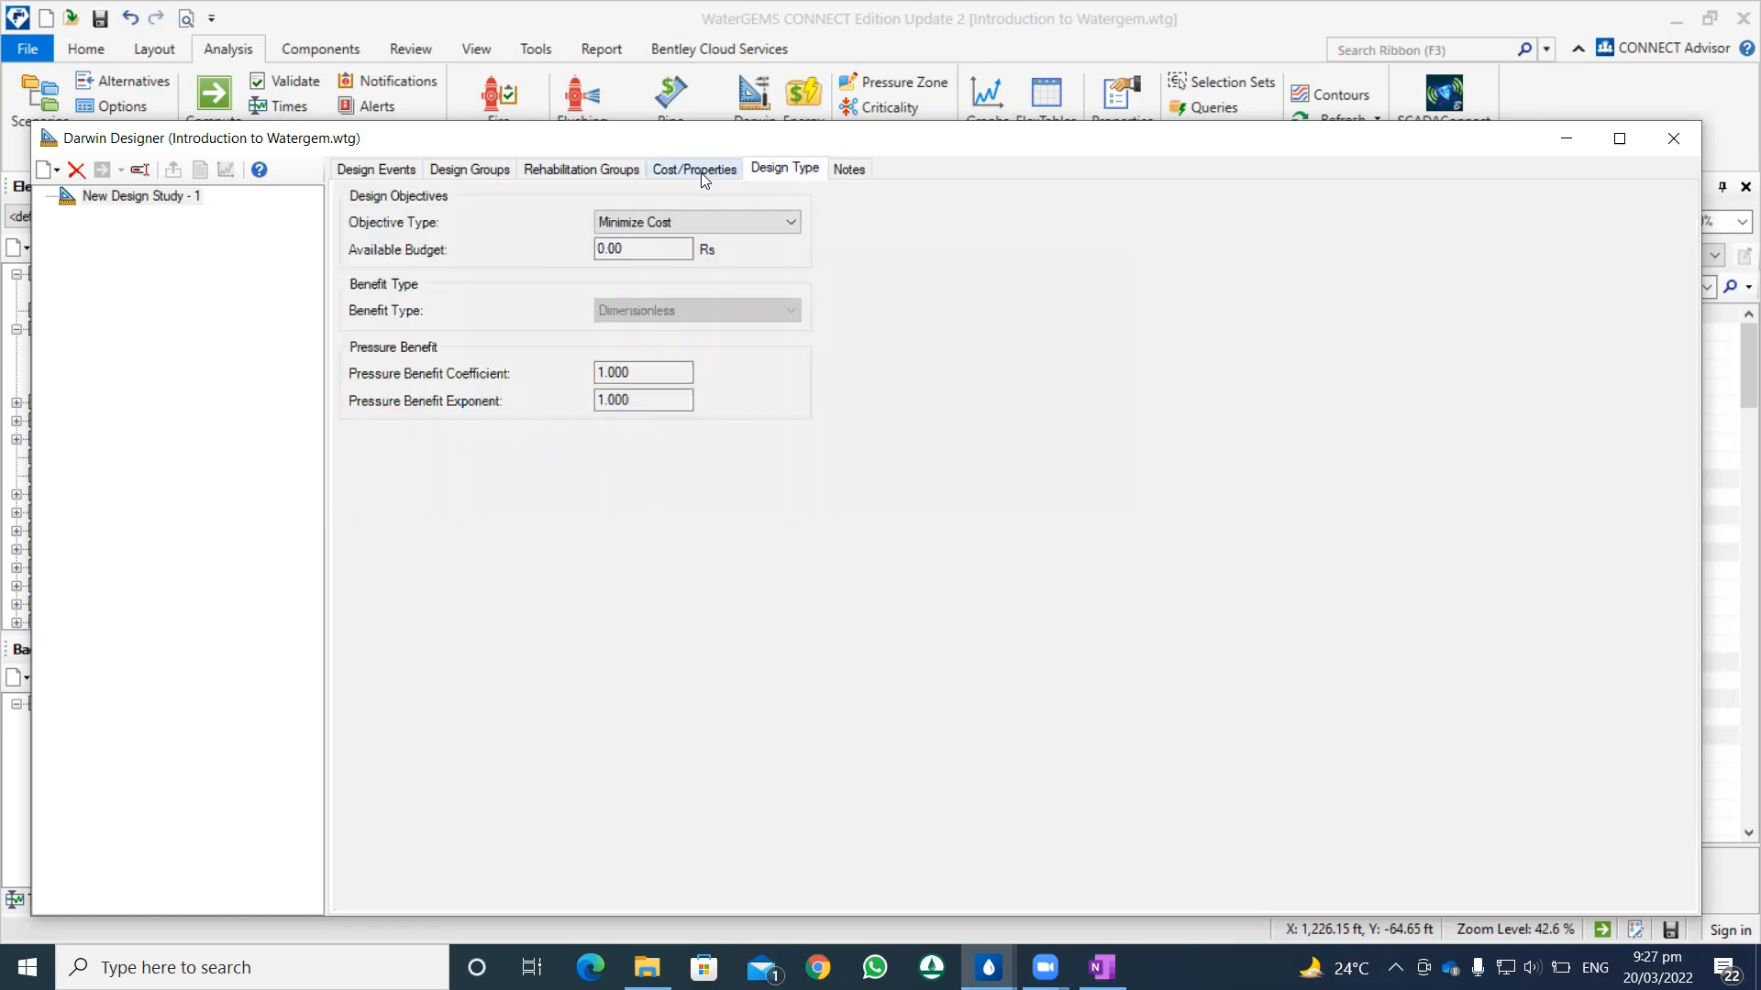
{"action": "left_click", "coordinate": [710, 174]}
{"action": "left_click", "coordinate": [786, 170]}
{"action": "left_click", "coordinate": [724, 223]}
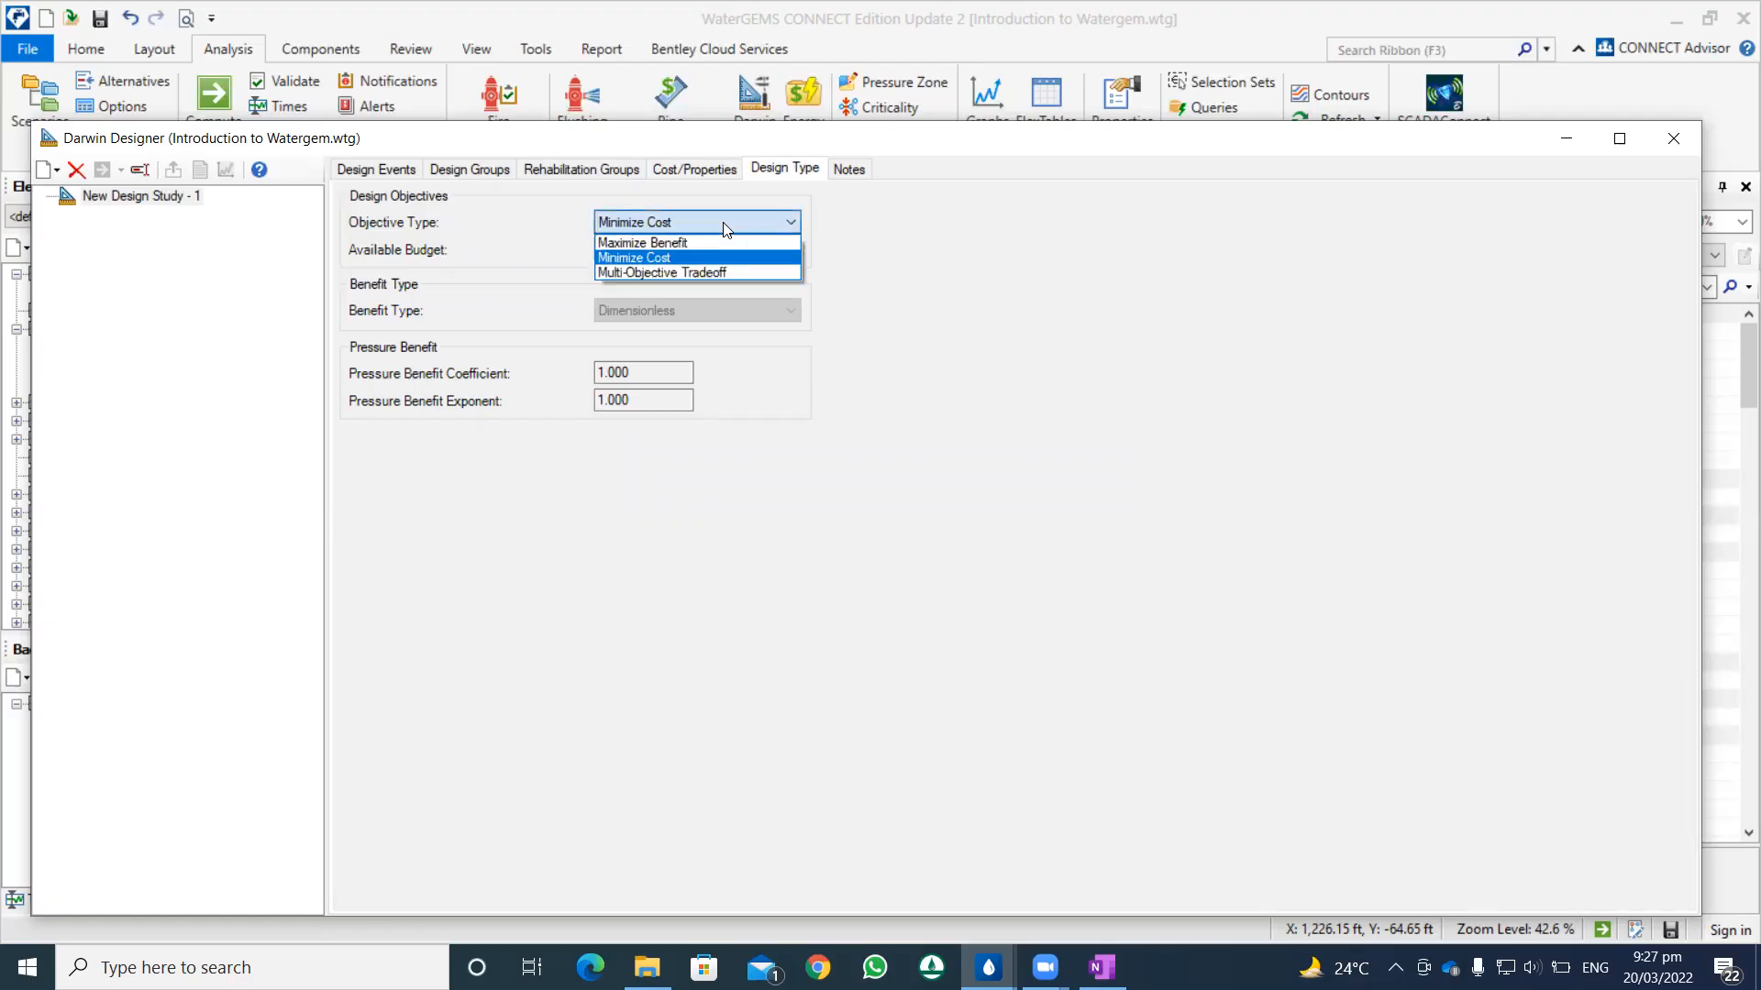
{"action": "left_click", "coordinate": [723, 230]}
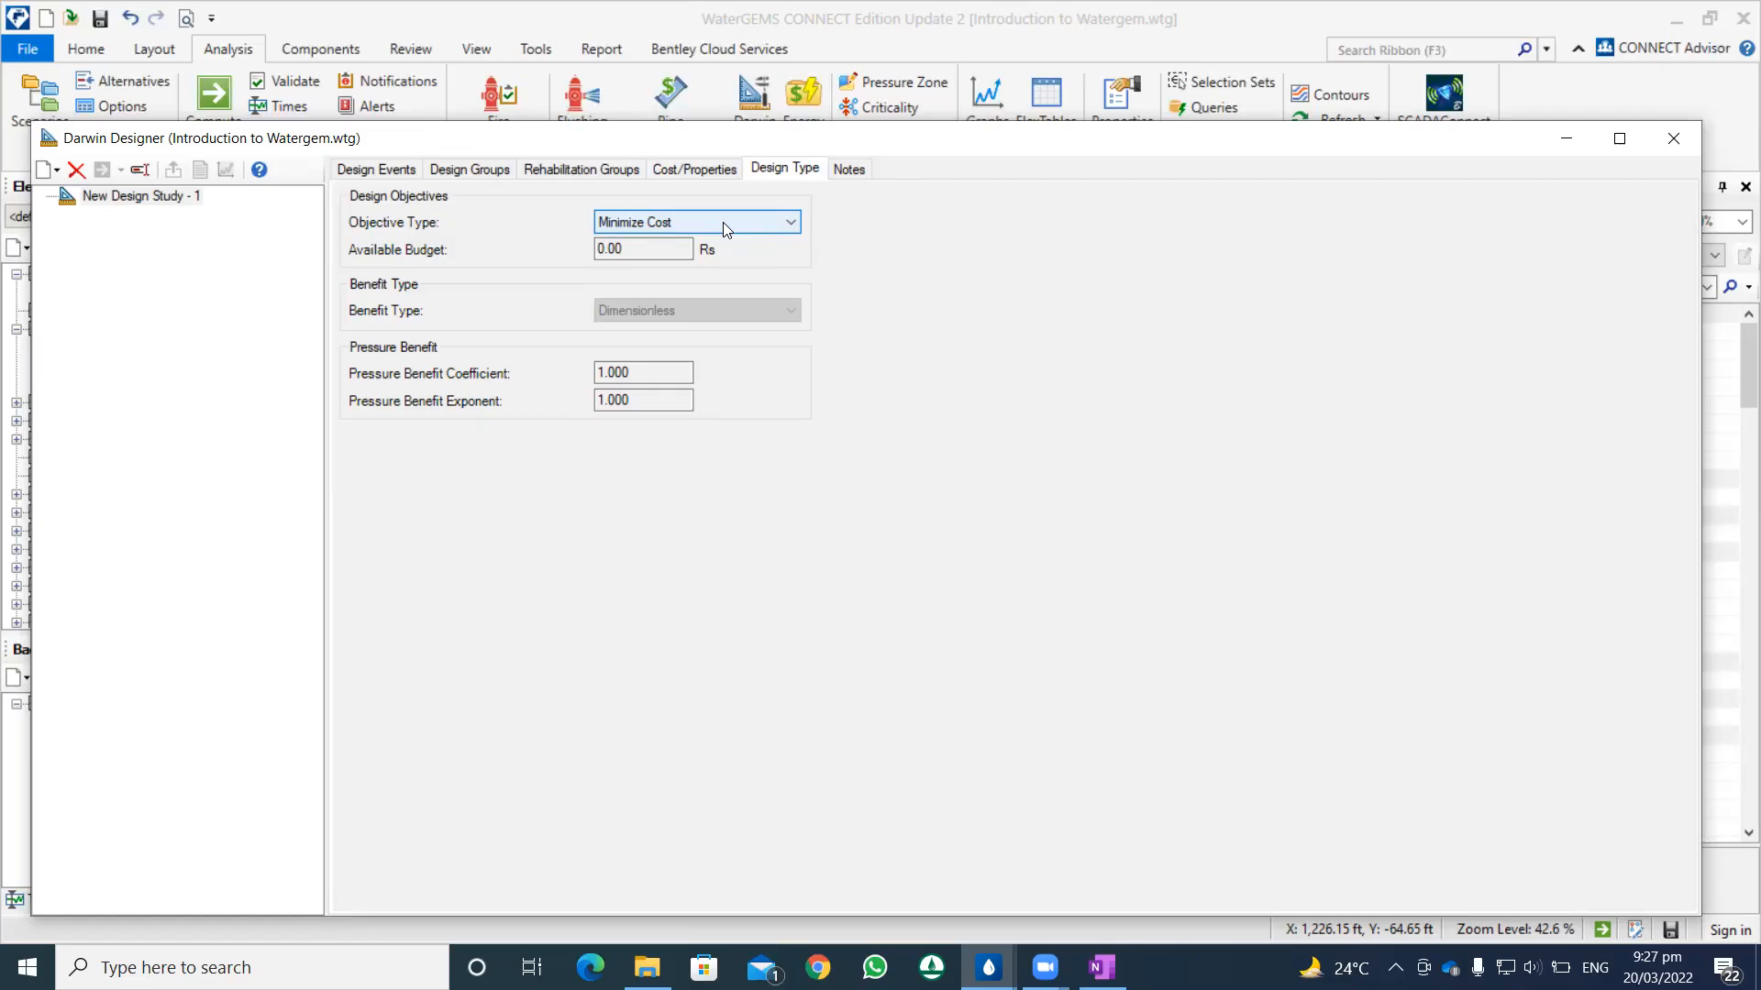
Step: Try Maximize Benefit as the objective type and inspect the available budget
{"action": "left_click", "coordinate": [726, 229]}
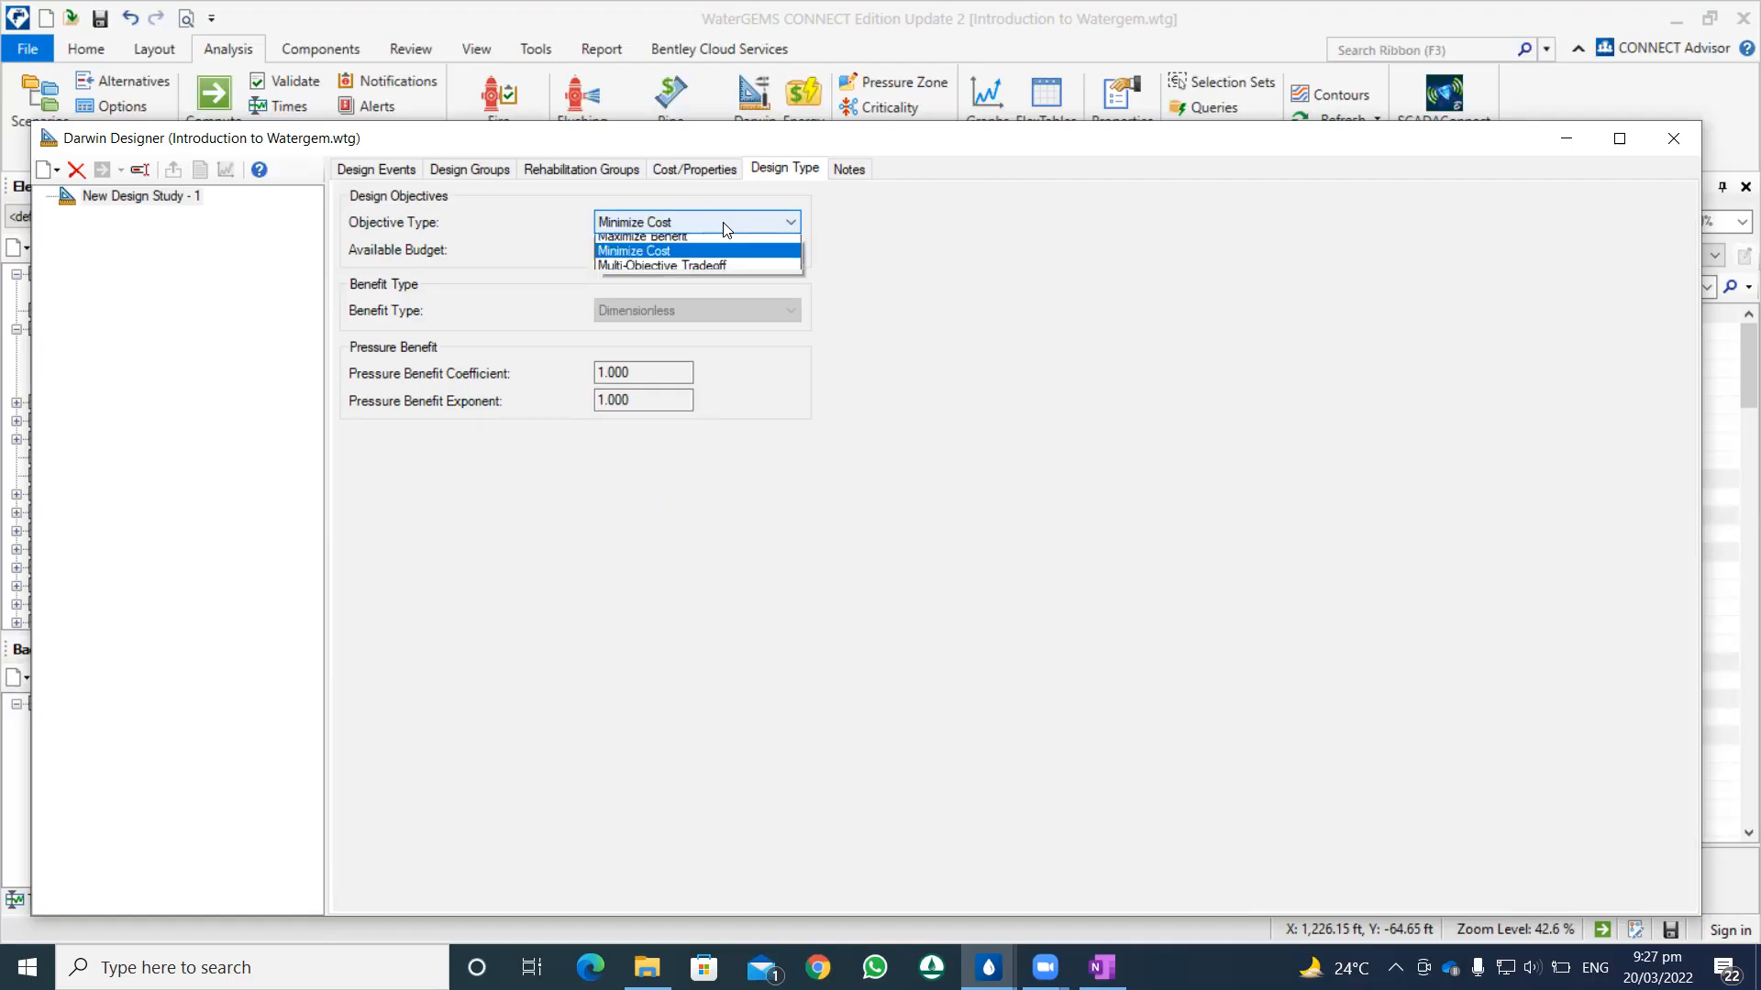
{"action": "left_click", "coordinate": [674, 246]}
{"action": "left_click", "coordinate": [639, 253]}
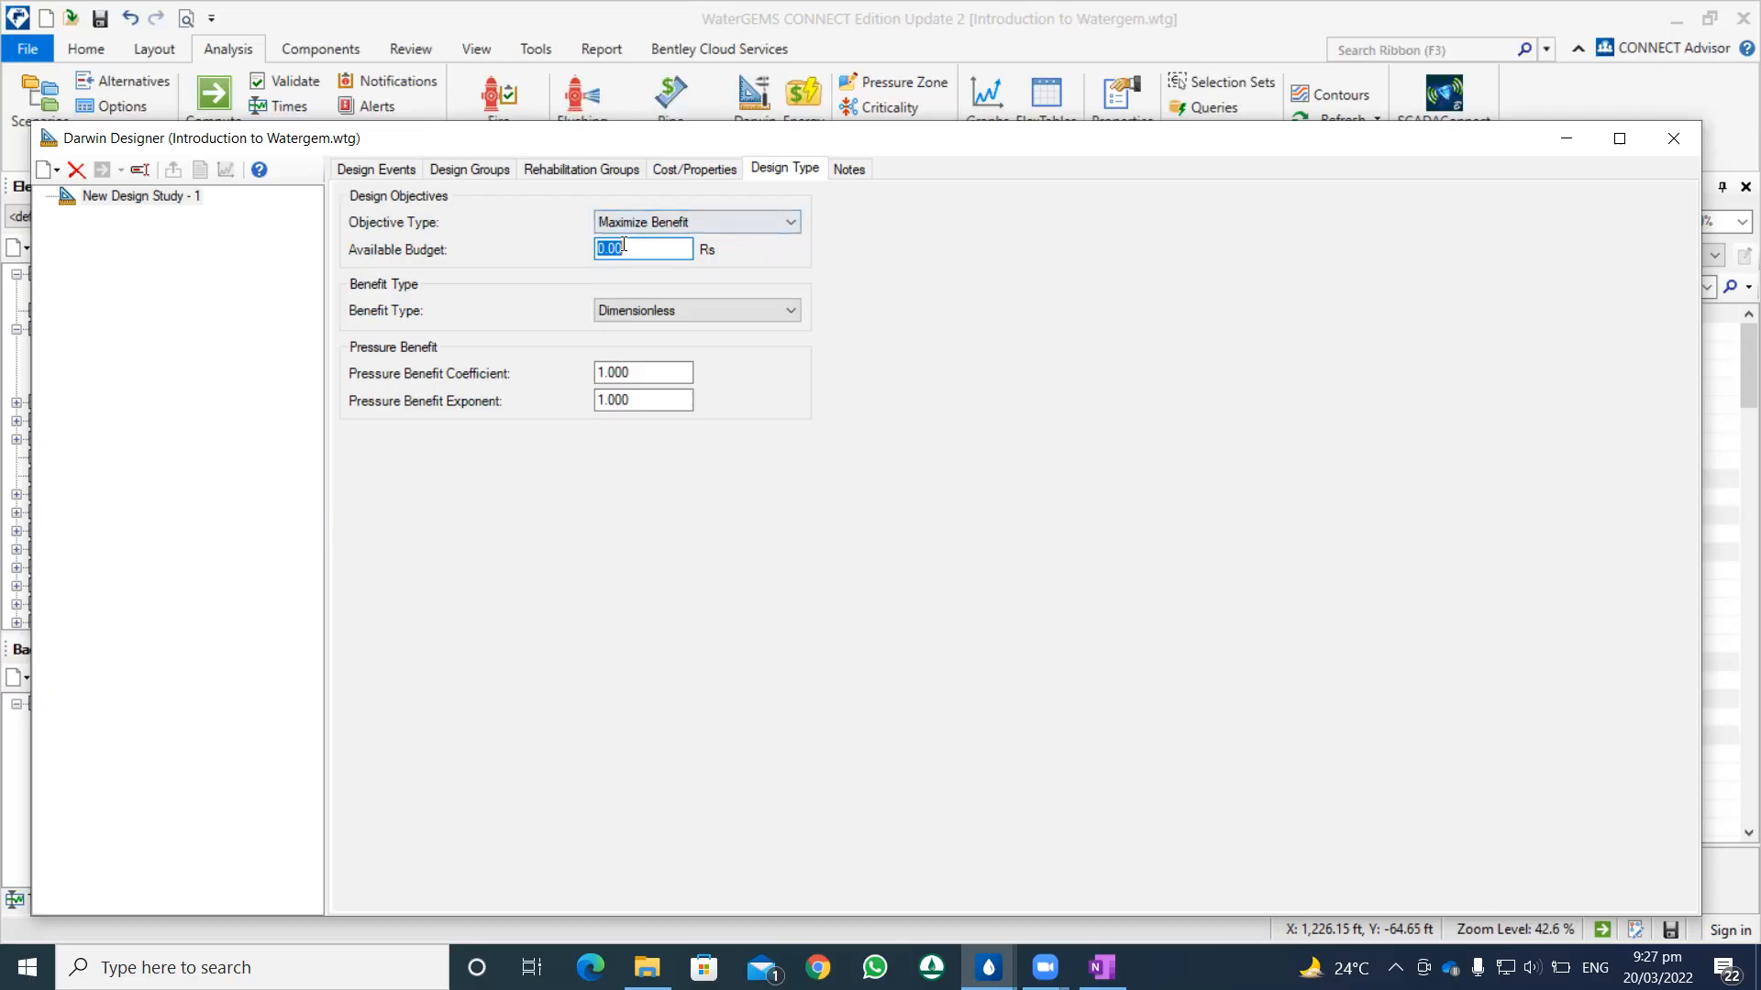
{"action": "left_click", "coordinate": [631, 250]}
{"action": "mouse_move", "coordinate": [629, 249]}
{"action": "left_mouse_down"}
{"action": "mouse_move", "coordinate": [589, 249]}
{"action": "mouse_move", "coordinate": [627, 251]}
{"action": "left_mouse_up"}
Step: Examine the pressure benefit coefficient and pressure benefit exponent for the Maximize Benefit objective
{"action": "double_click", "coordinate": [618, 373]}
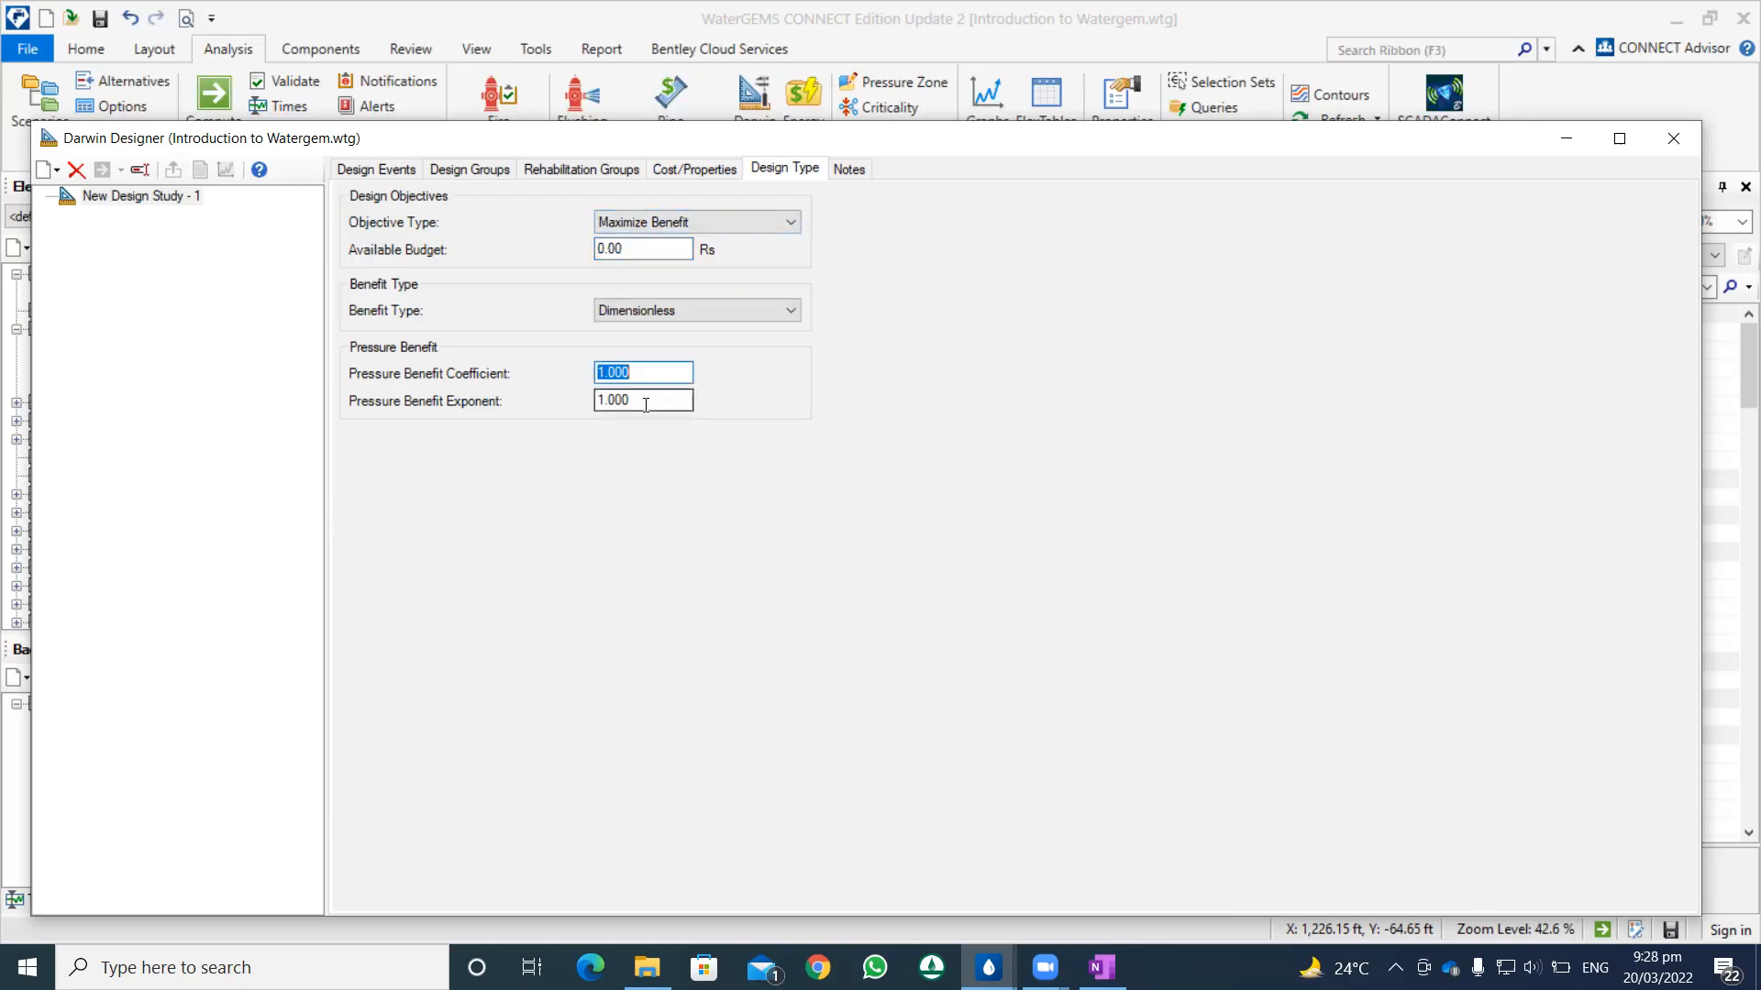
{"action": "left_click", "coordinate": [629, 373]}
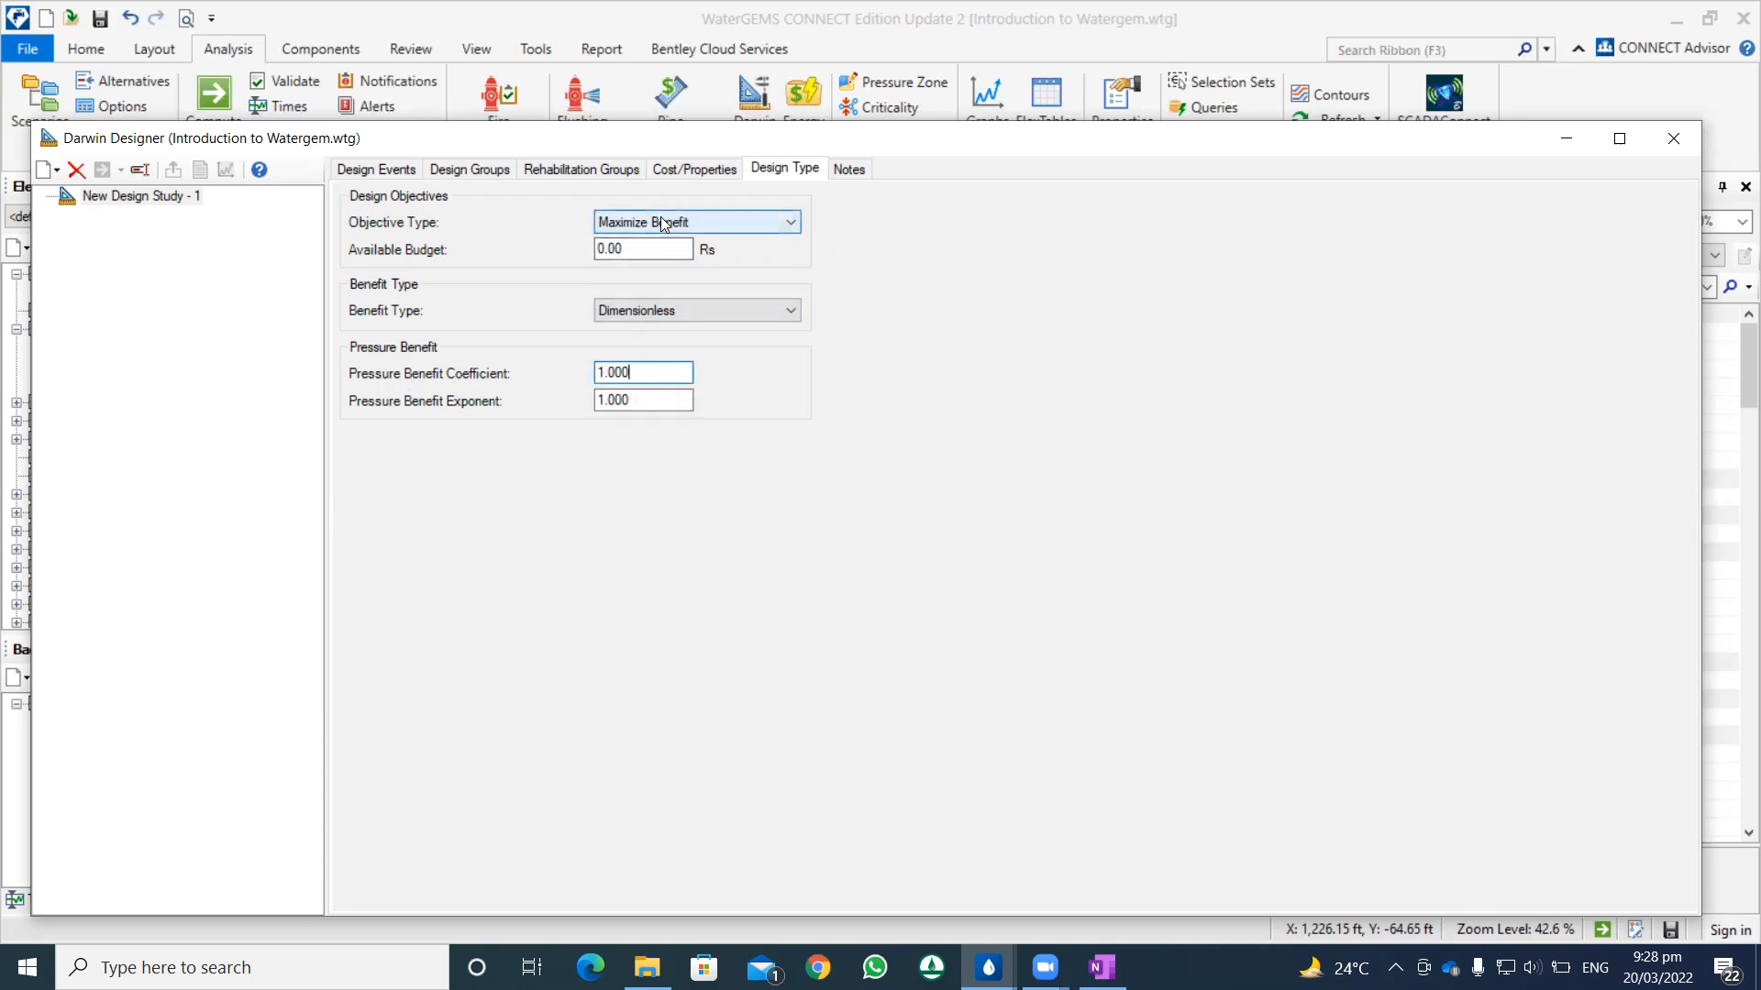
{"action": "left_click", "coordinate": [631, 406]}
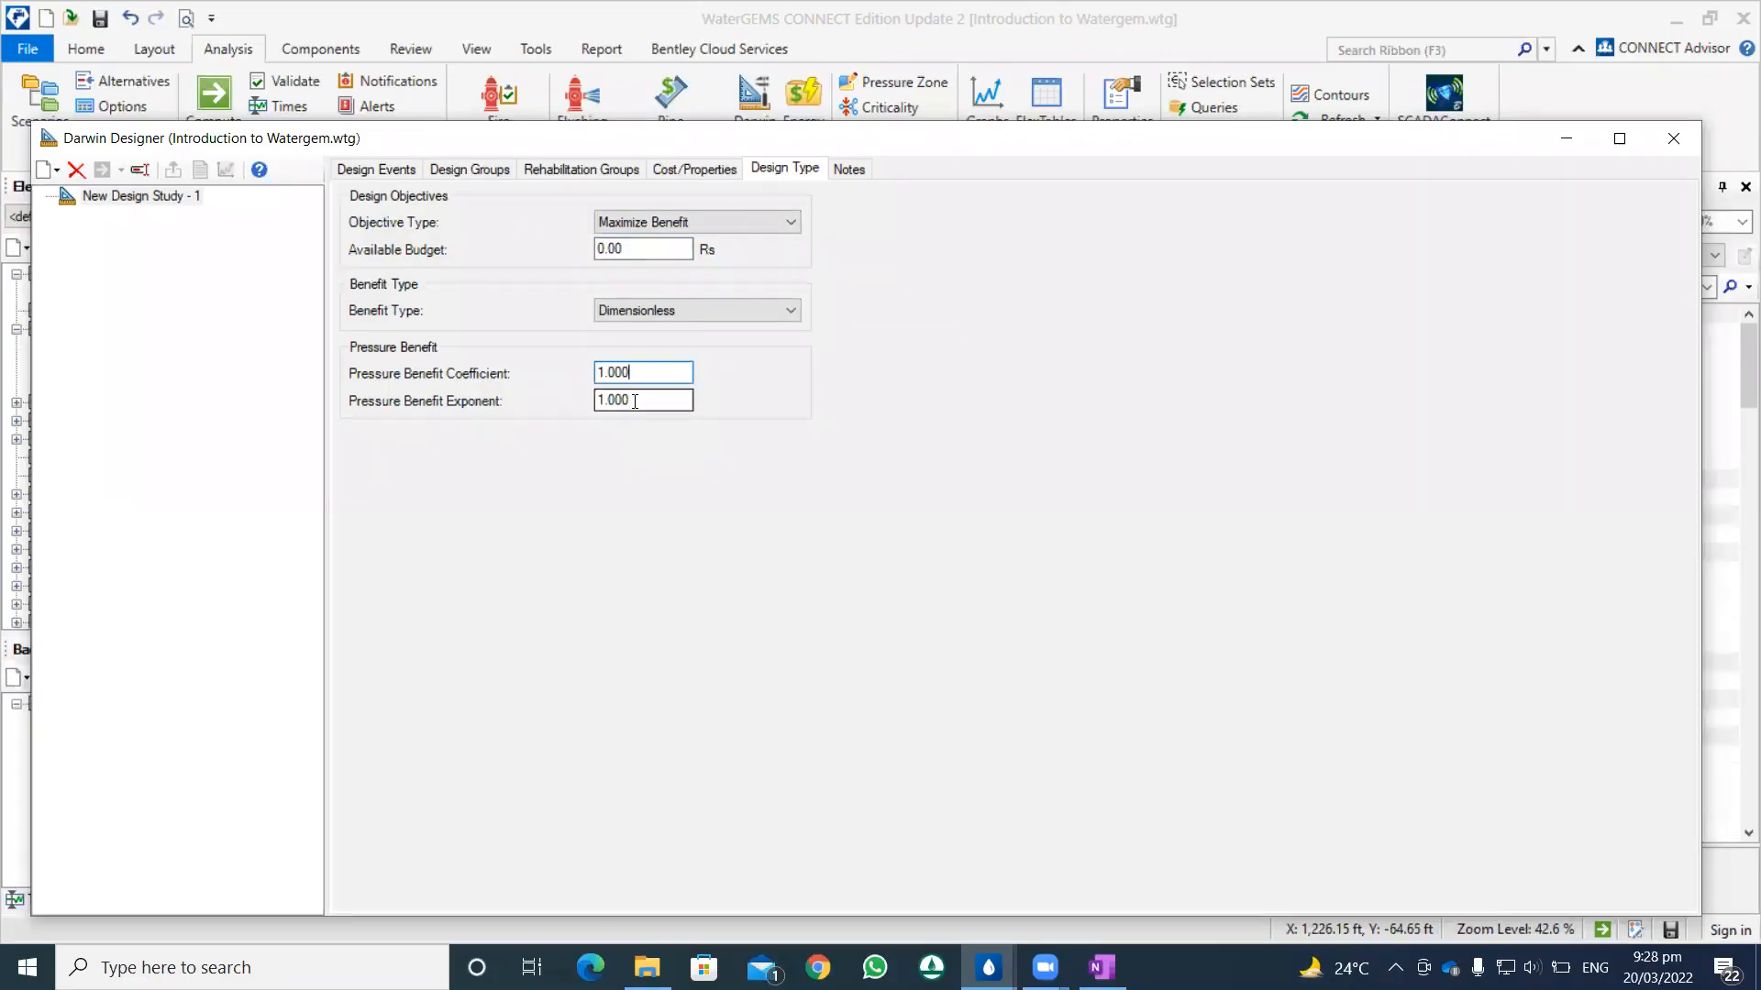
{"action": "double_click", "coordinate": [635, 403]}
{"action": "double_click", "coordinate": [637, 374]}
{"action": "left_click", "coordinate": [640, 373]}
{"action": "left_click", "coordinate": [631, 395]}
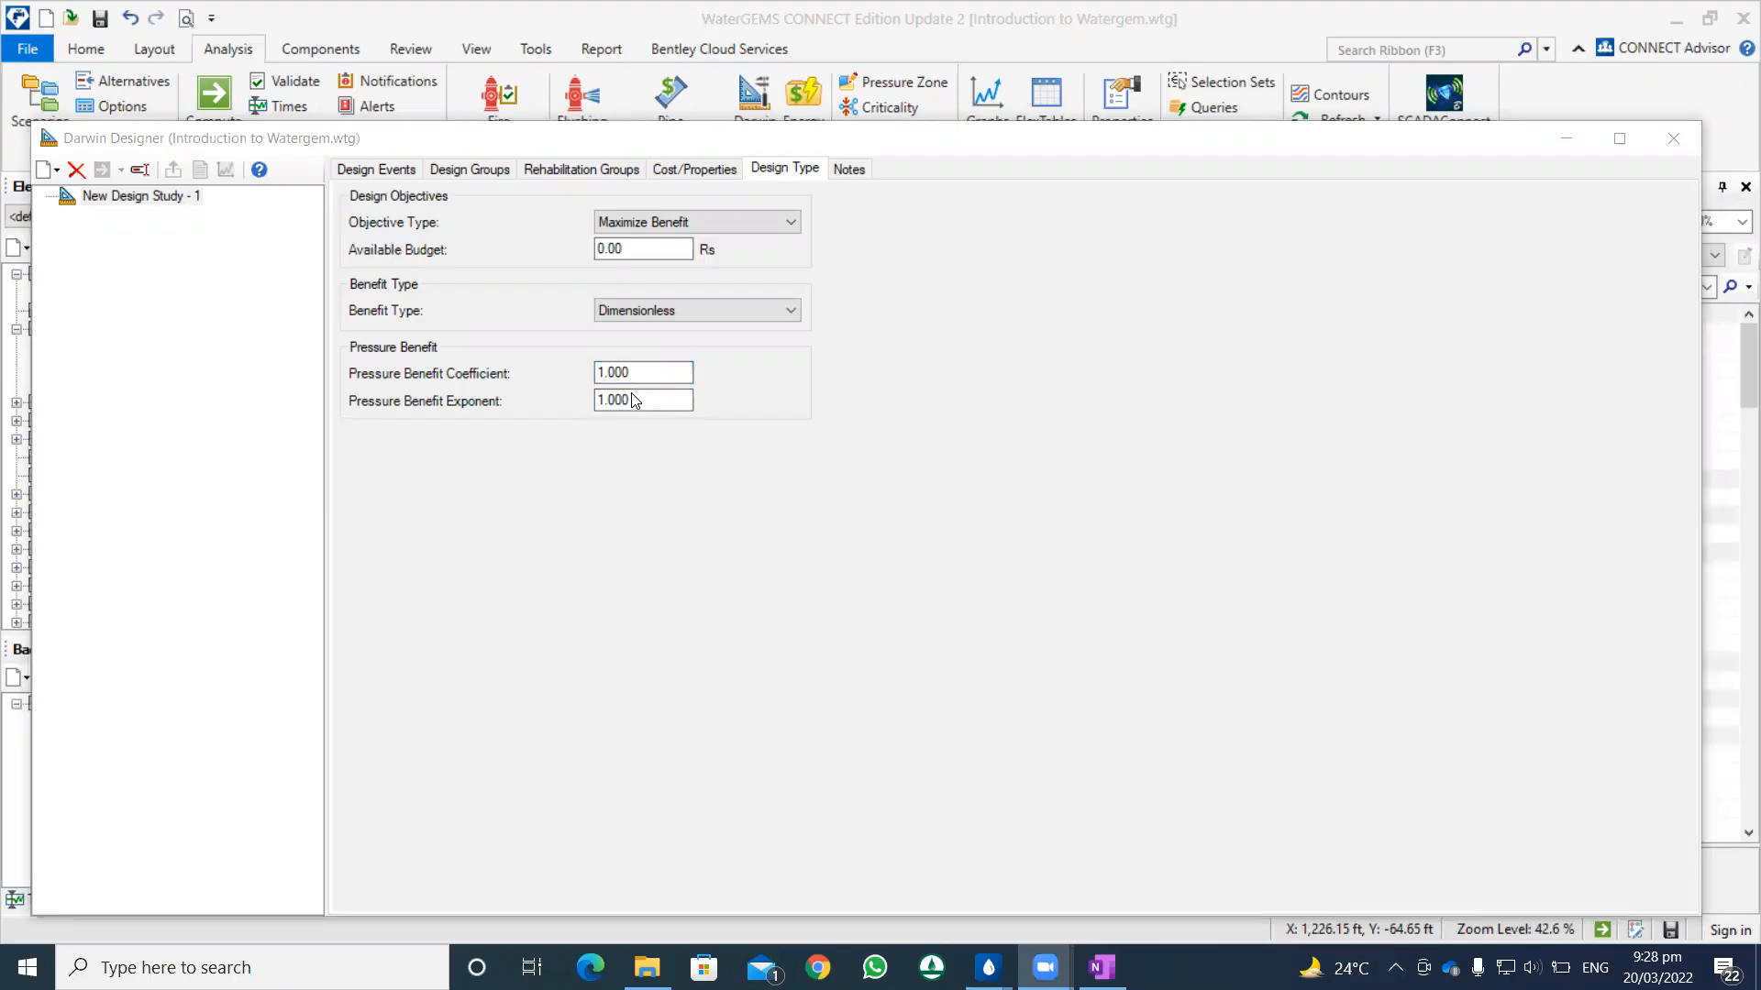
{"action": "left_click", "coordinate": [853, 322]}
{"action": "double_click", "coordinate": [631, 399]}
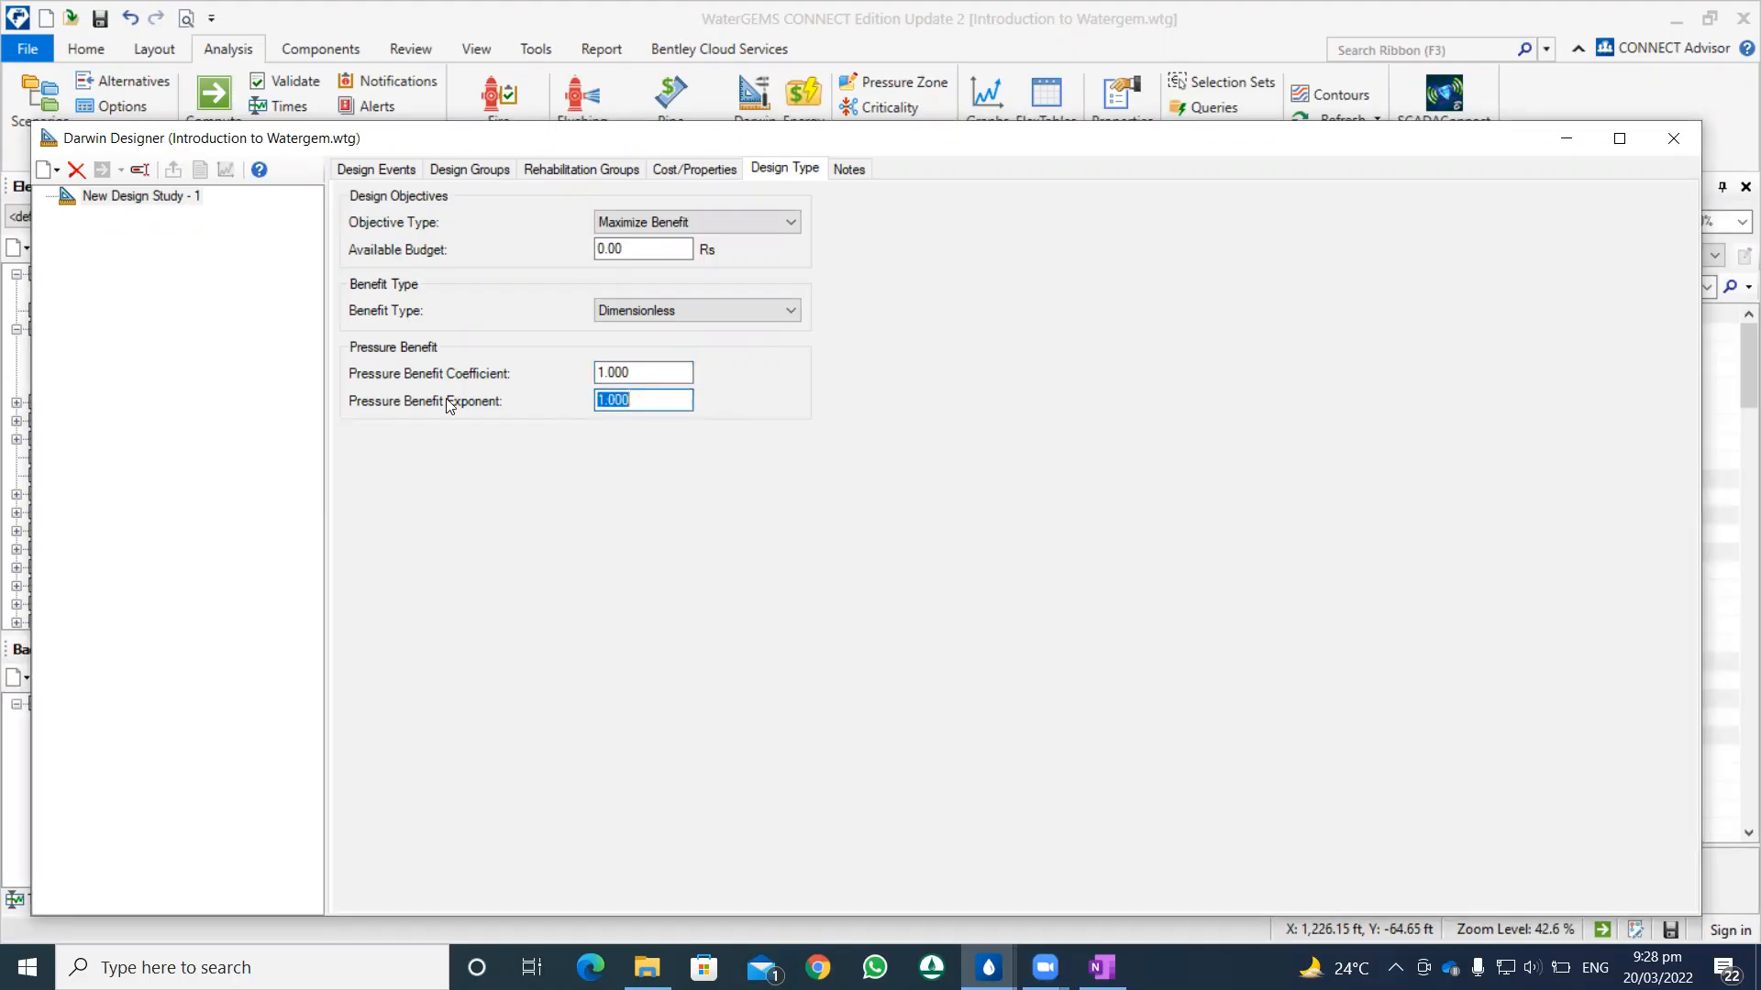
{"action": "left_click", "coordinate": [626, 403]}
{"action": "left_click_drag", "start_coordinate": [632, 401], "coordinate": [599, 399]}
{"action": "left_click", "coordinate": [640, 374]}
{"action": "key", "text": "Tab"}
{"action": "left_click", "coordinate": [640, 373]}
{"action": "key", "text": "Tab"}
Step: Try the Multi-Objective Tradeoff objective type and settle on Minimize Cost
{"action": "left_click", "coordinate": [660, 222]}
{"action": "left_click", "coordinate": [661, 274]}
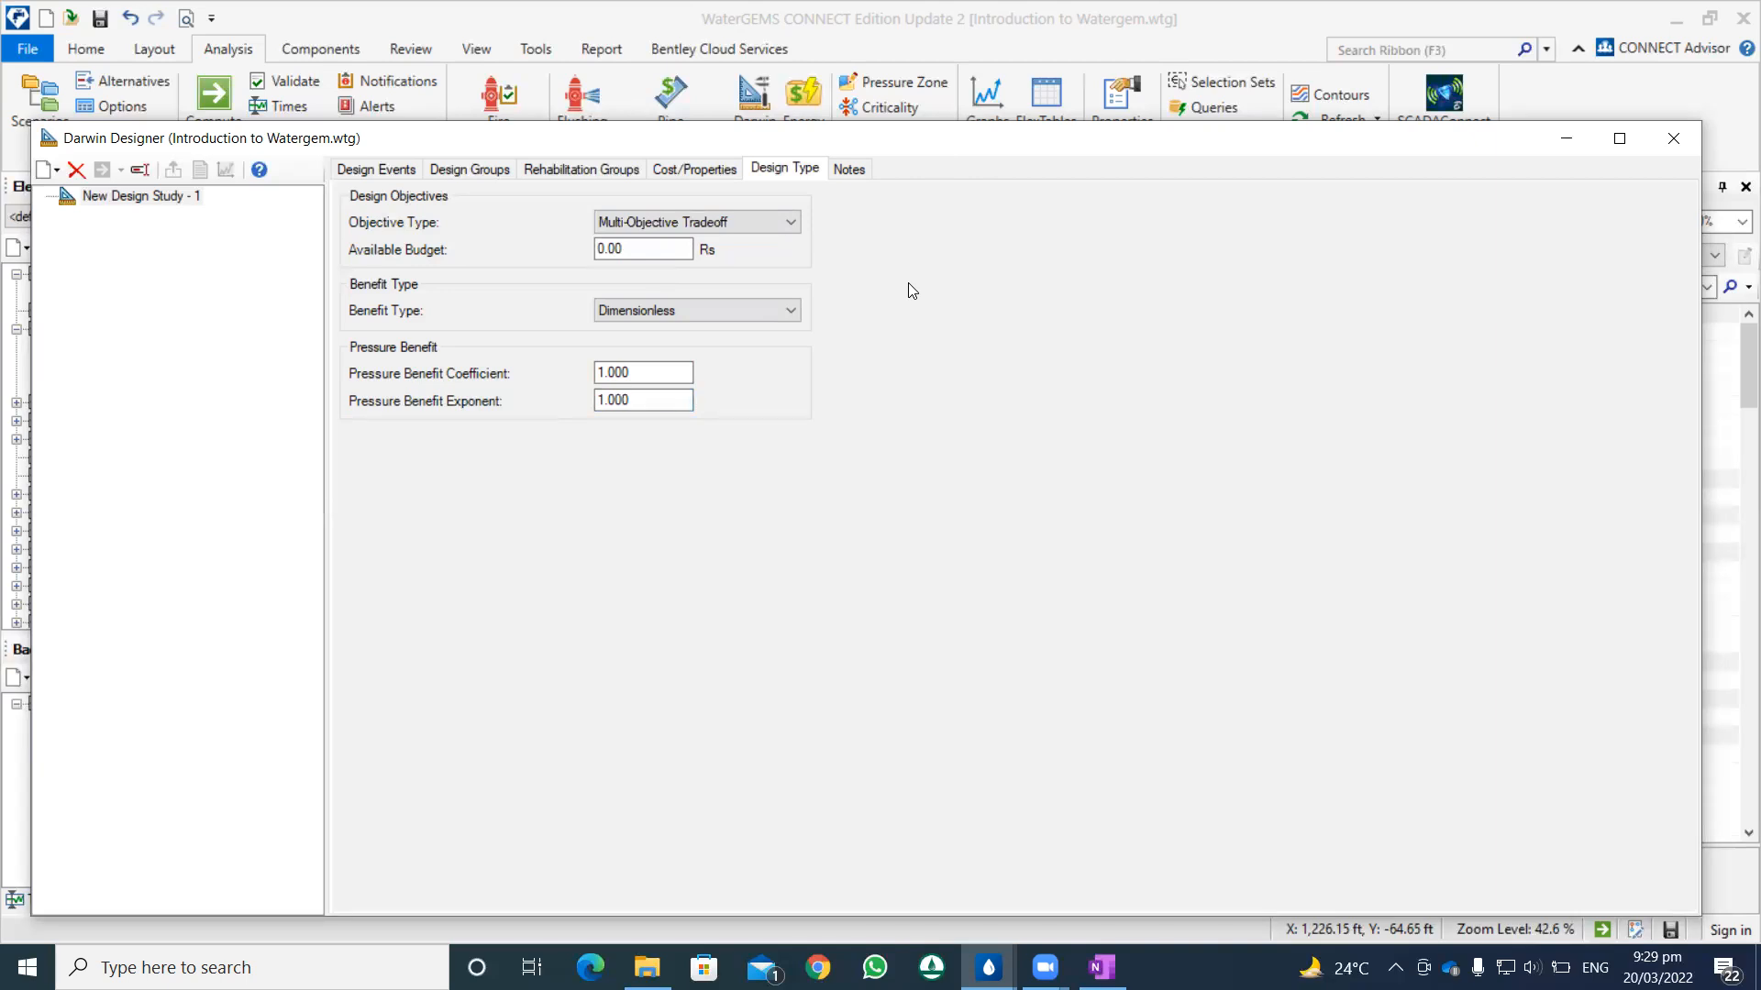
{"action": "left_click", "coordinate": [678, 222]}
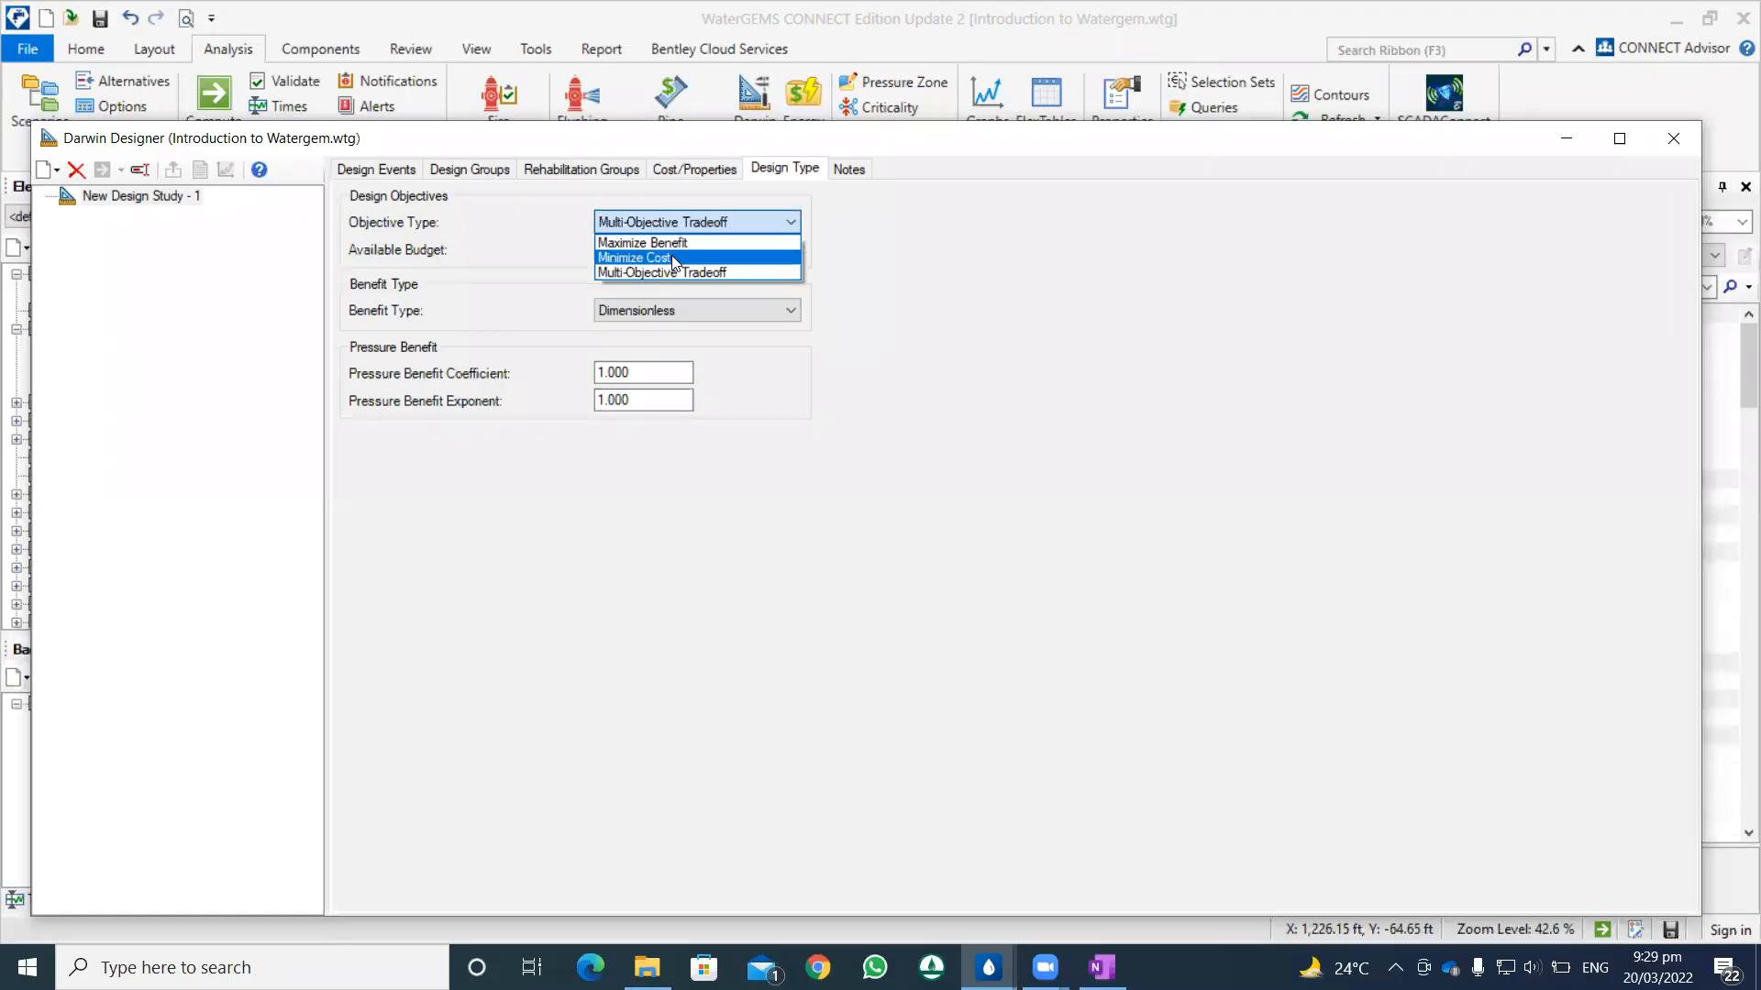
{"action": "left_click", "coordinate": [674, 259]}
{"action": "left_click", "coordinate": [679, 225]}
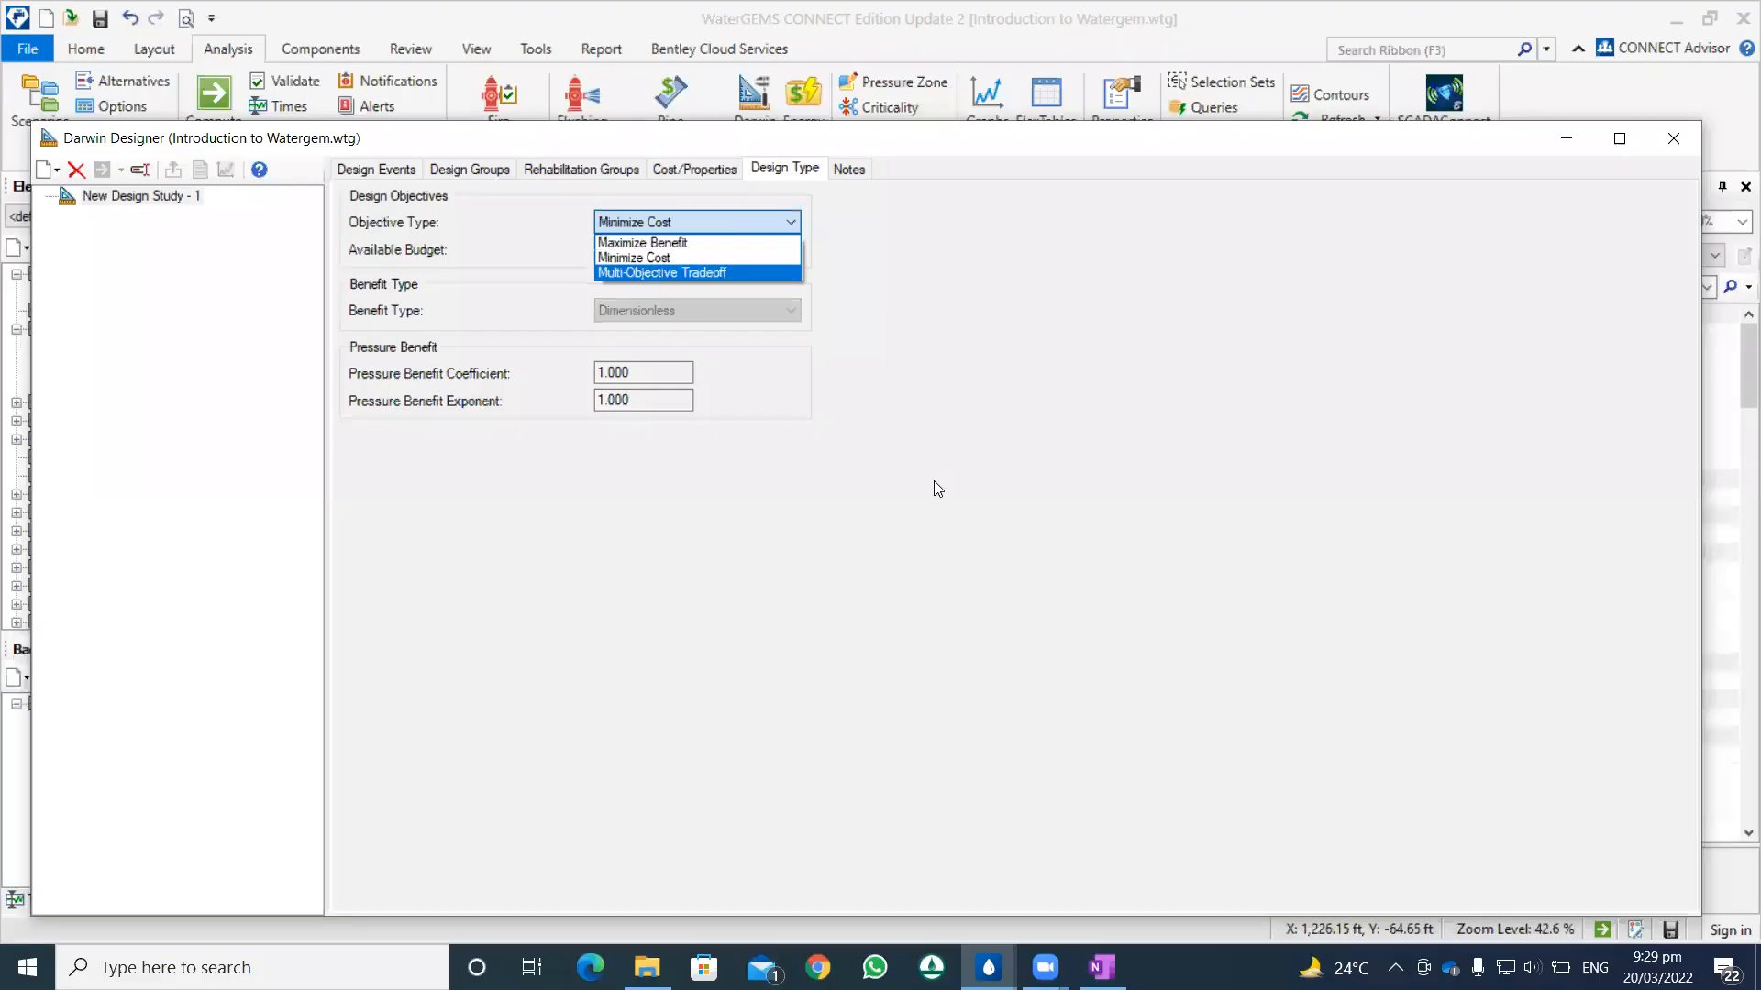
{"action": "left_click", "coordinate": [676, 259]}
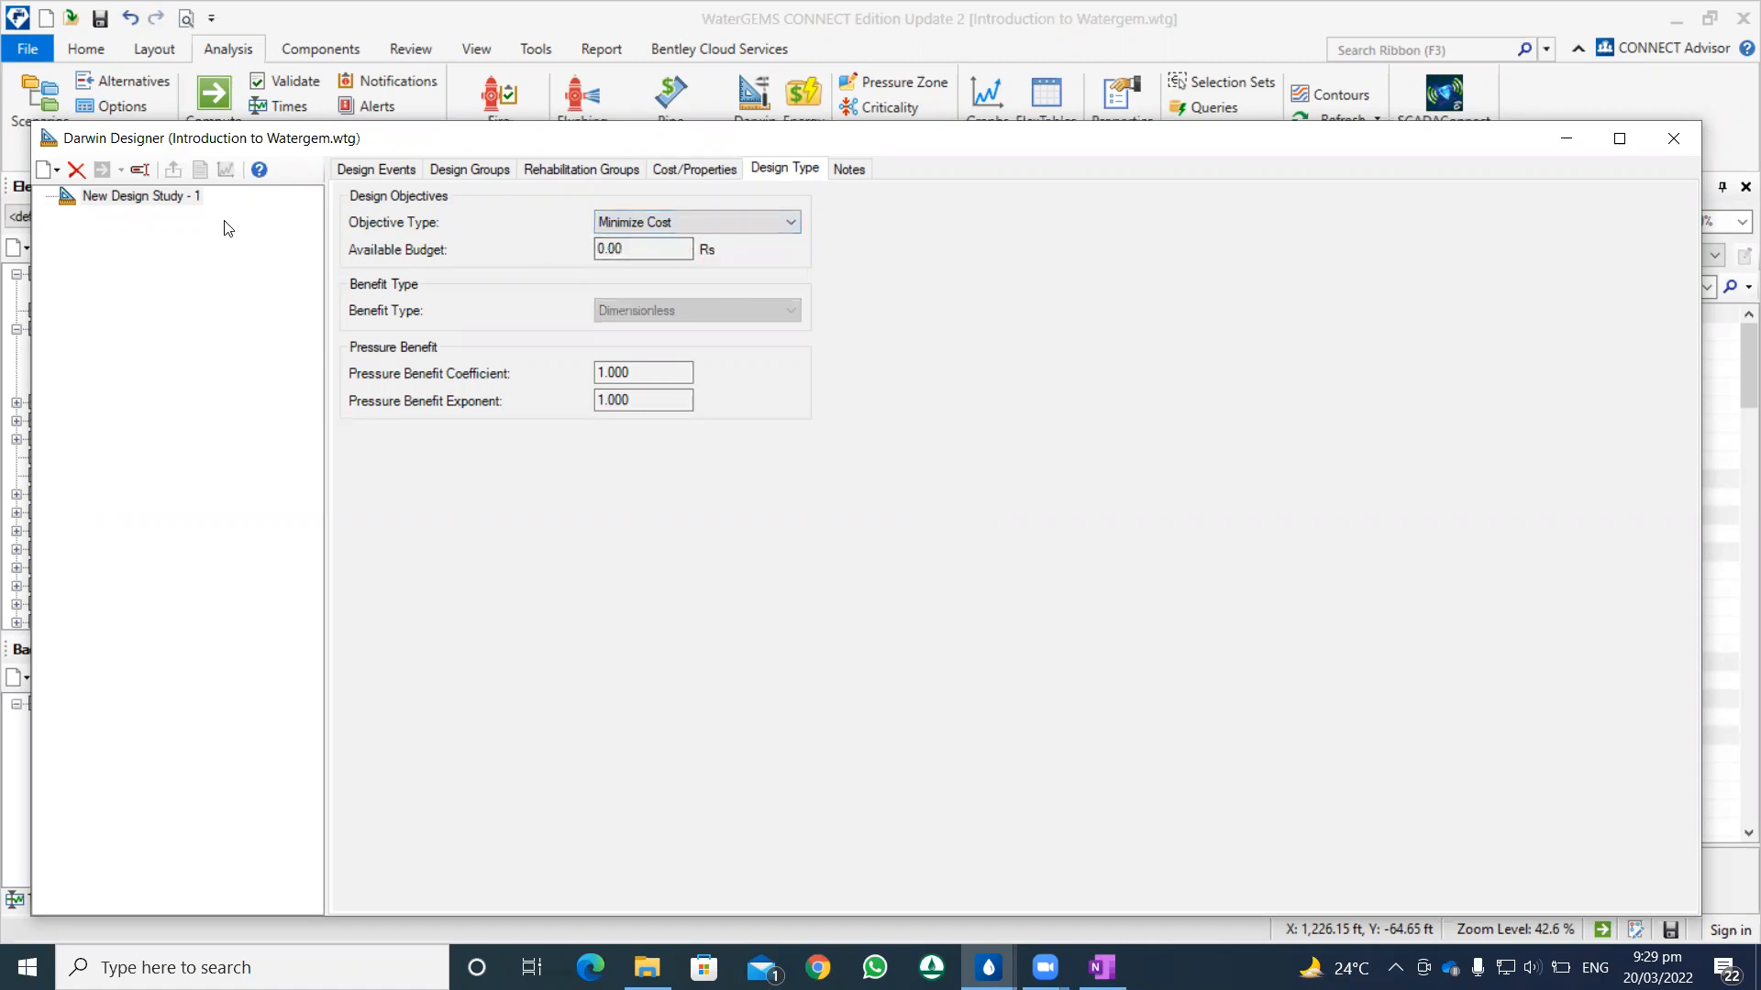
Step: Create a new optimized design run under New Design Study - 1
{"action": "left_click", "coordinate": [121, 196]}
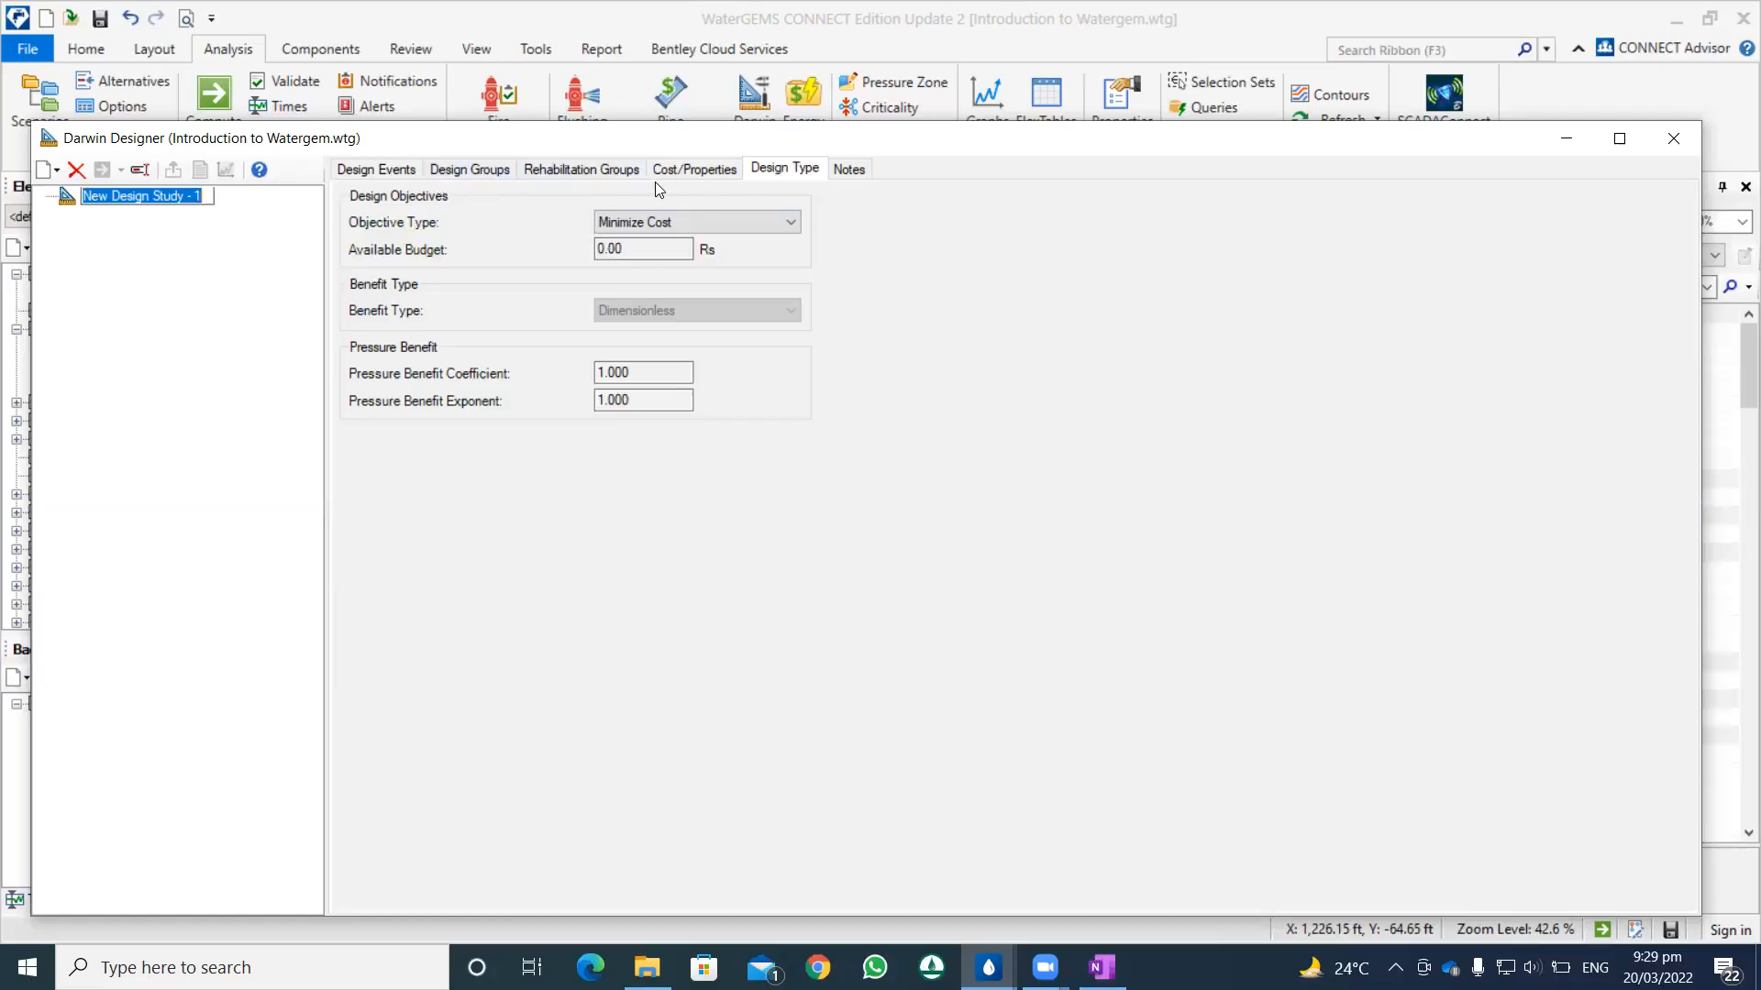
{"action": "left_click", "coordinate": [158, 225]}
{"action": "right_click", "coordinate": [143, 200]}
{"action": "mouse_move", "coordinate": [196, 209]}
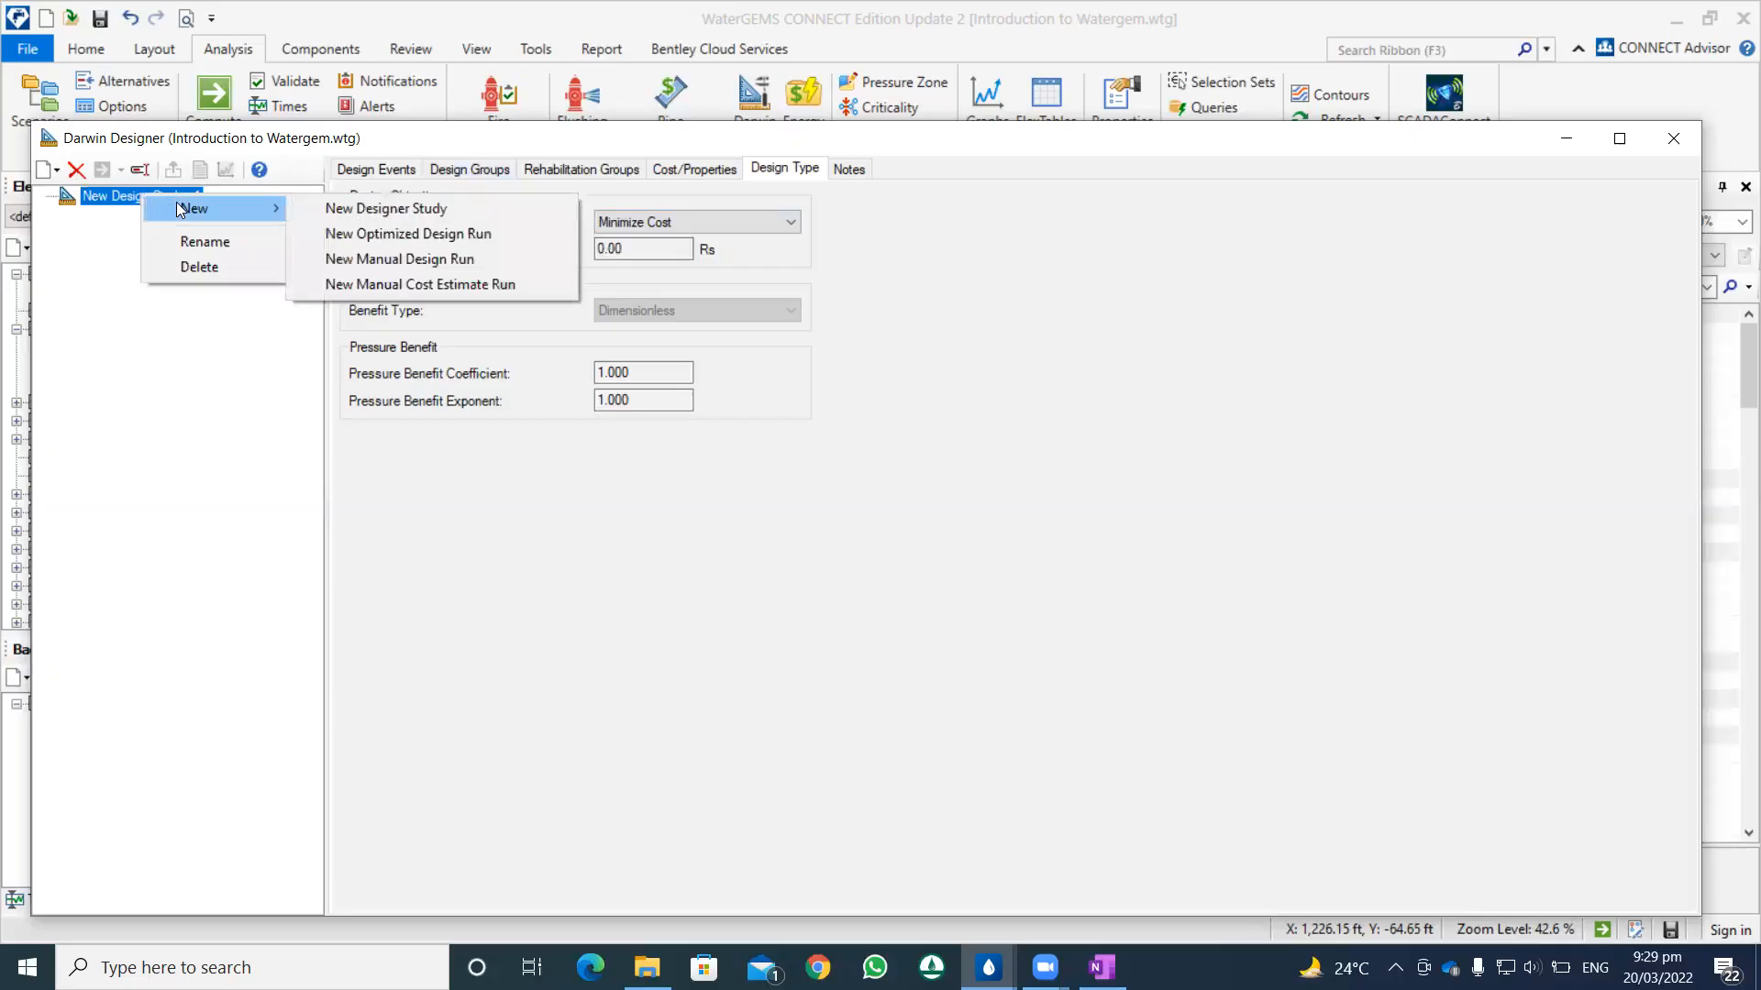
{"action": "left_click", "coordinate": [397, 235]}
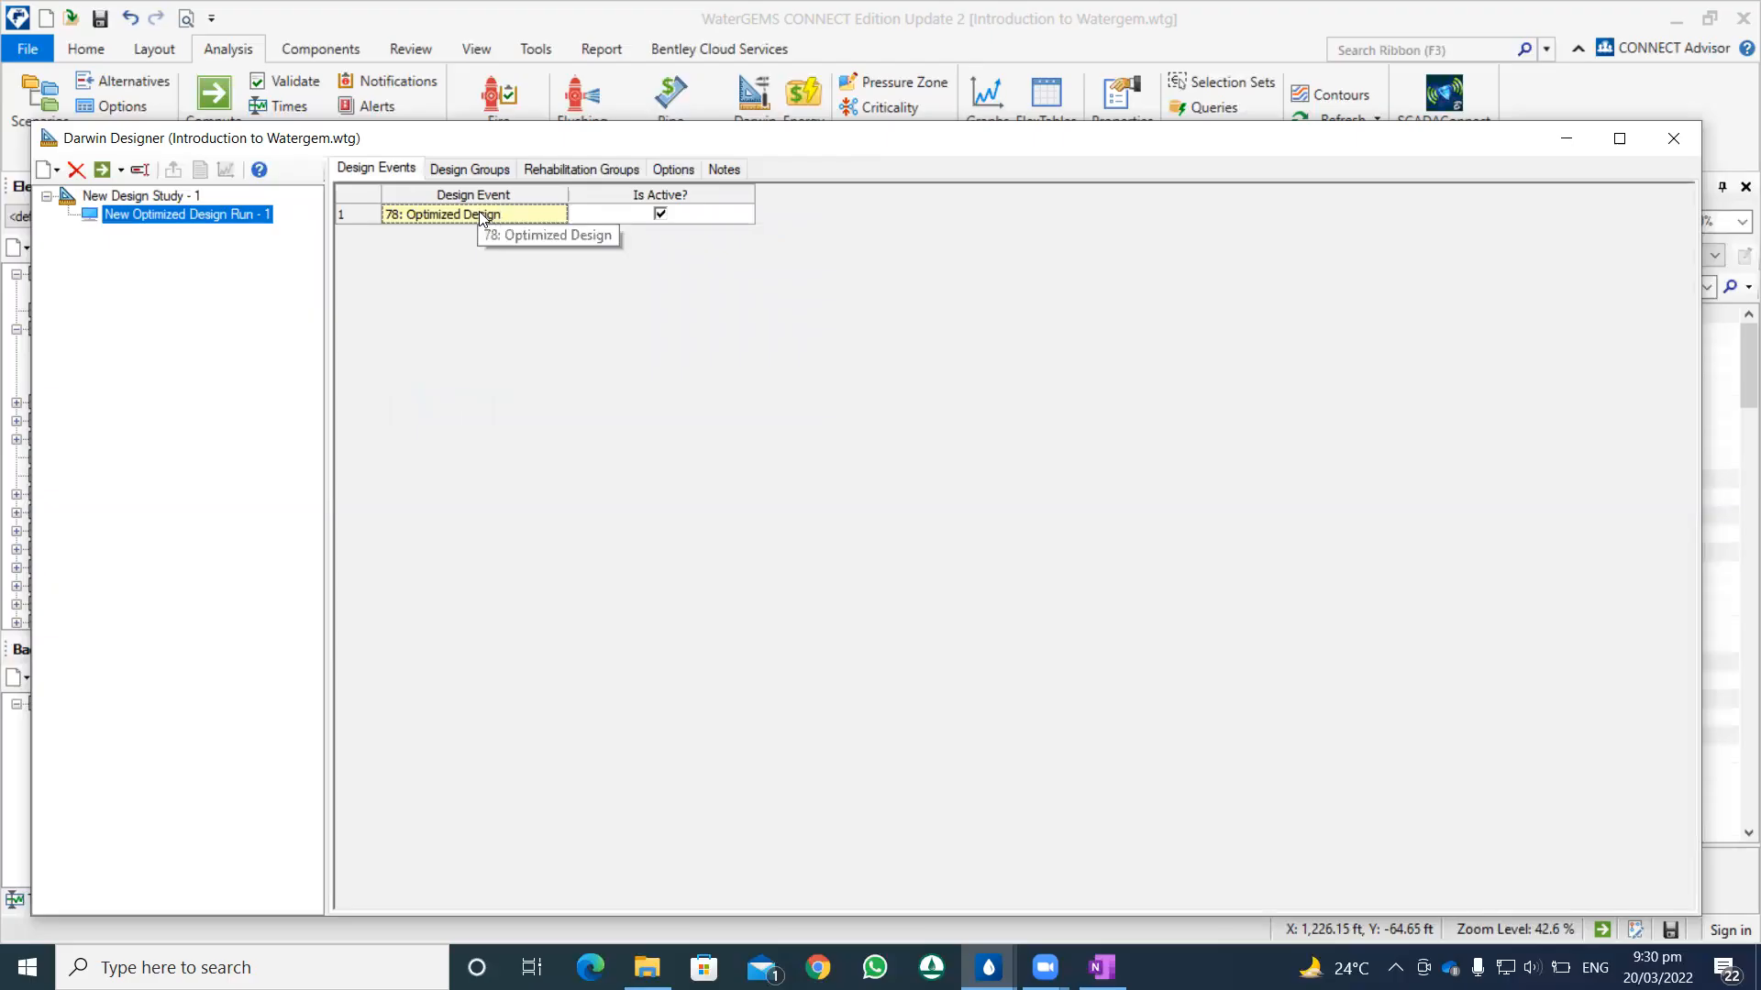
Step: Check the study's design events against those of New Optimized Design Run - 1 and open the run's design groups
{"action": "left_click", "coordinate": [183, 197]}
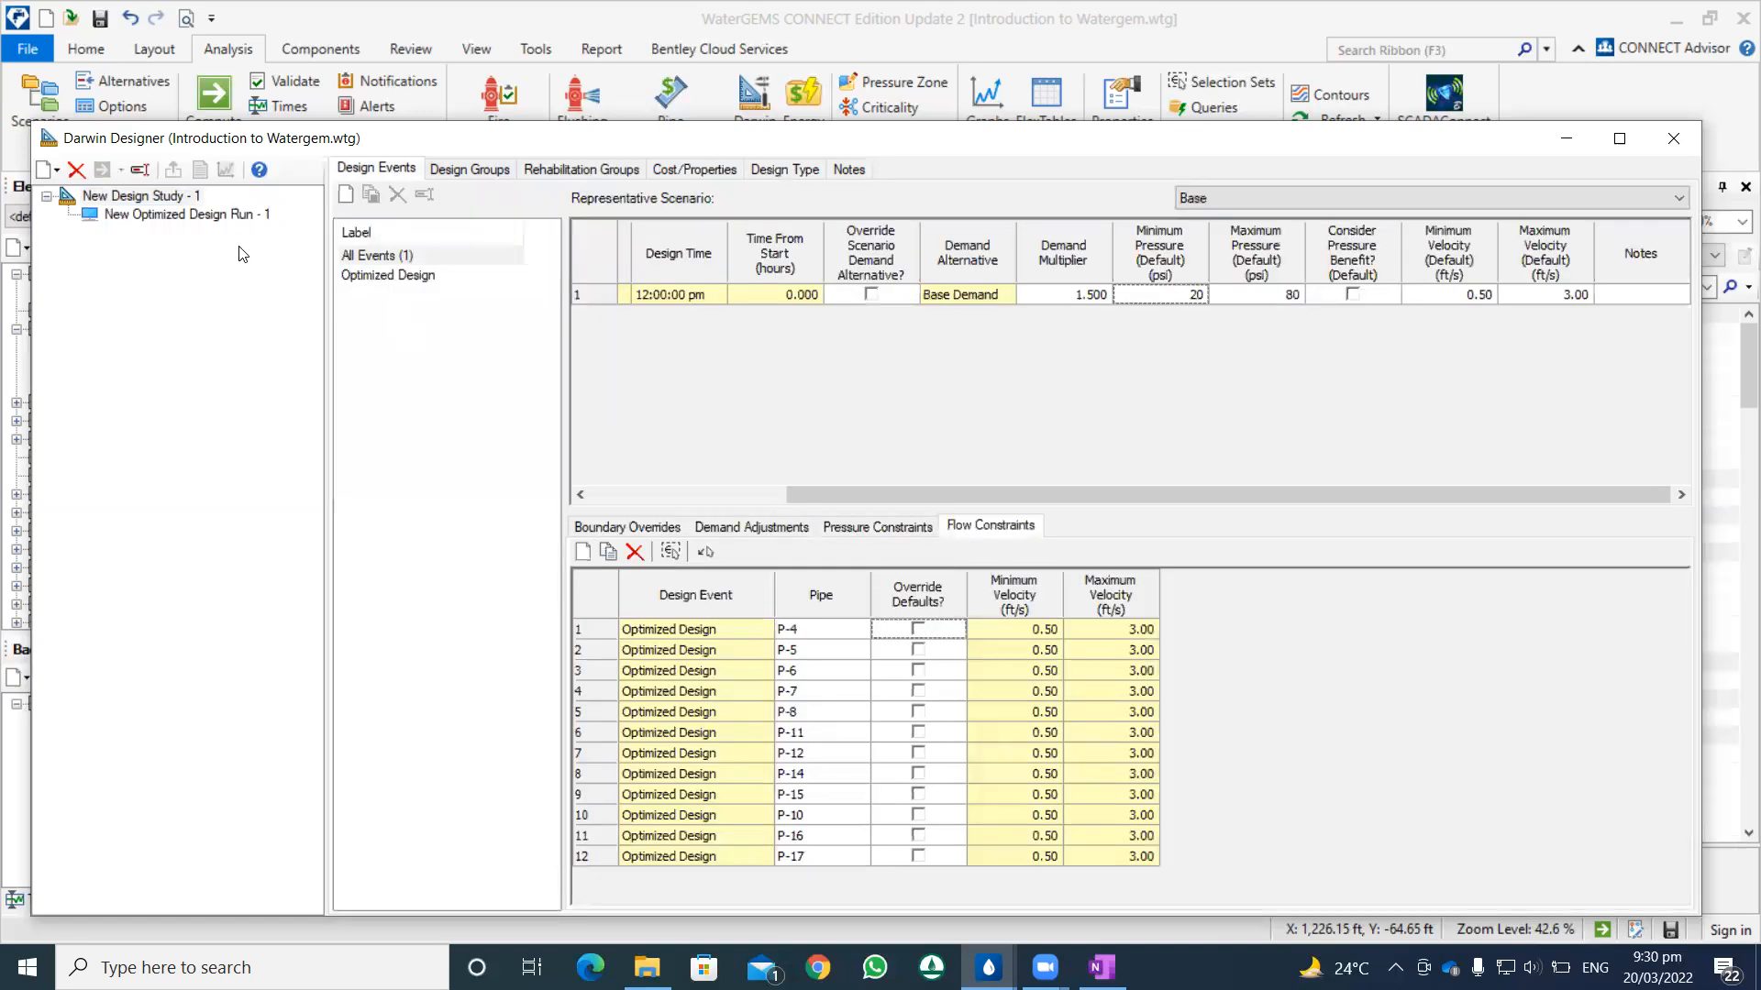
{"action": "left_click", "coordinate": [228, 217]}
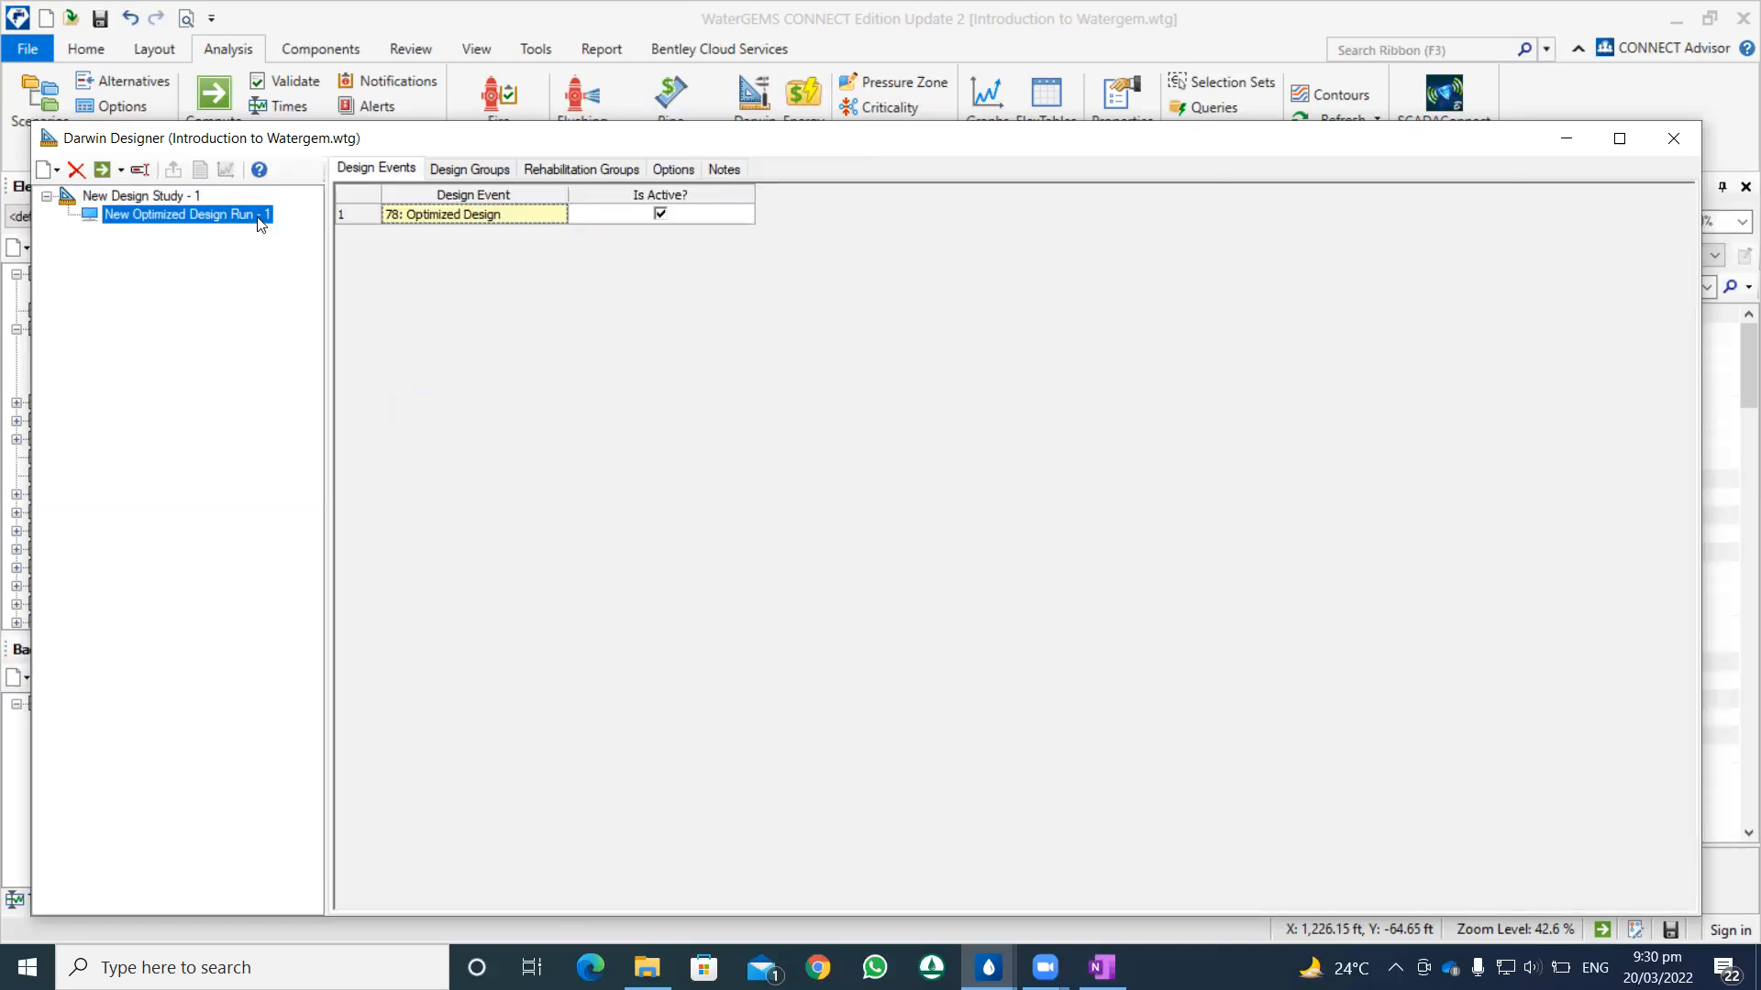
{"action": "left_click", "coordinate": [474, 173]}
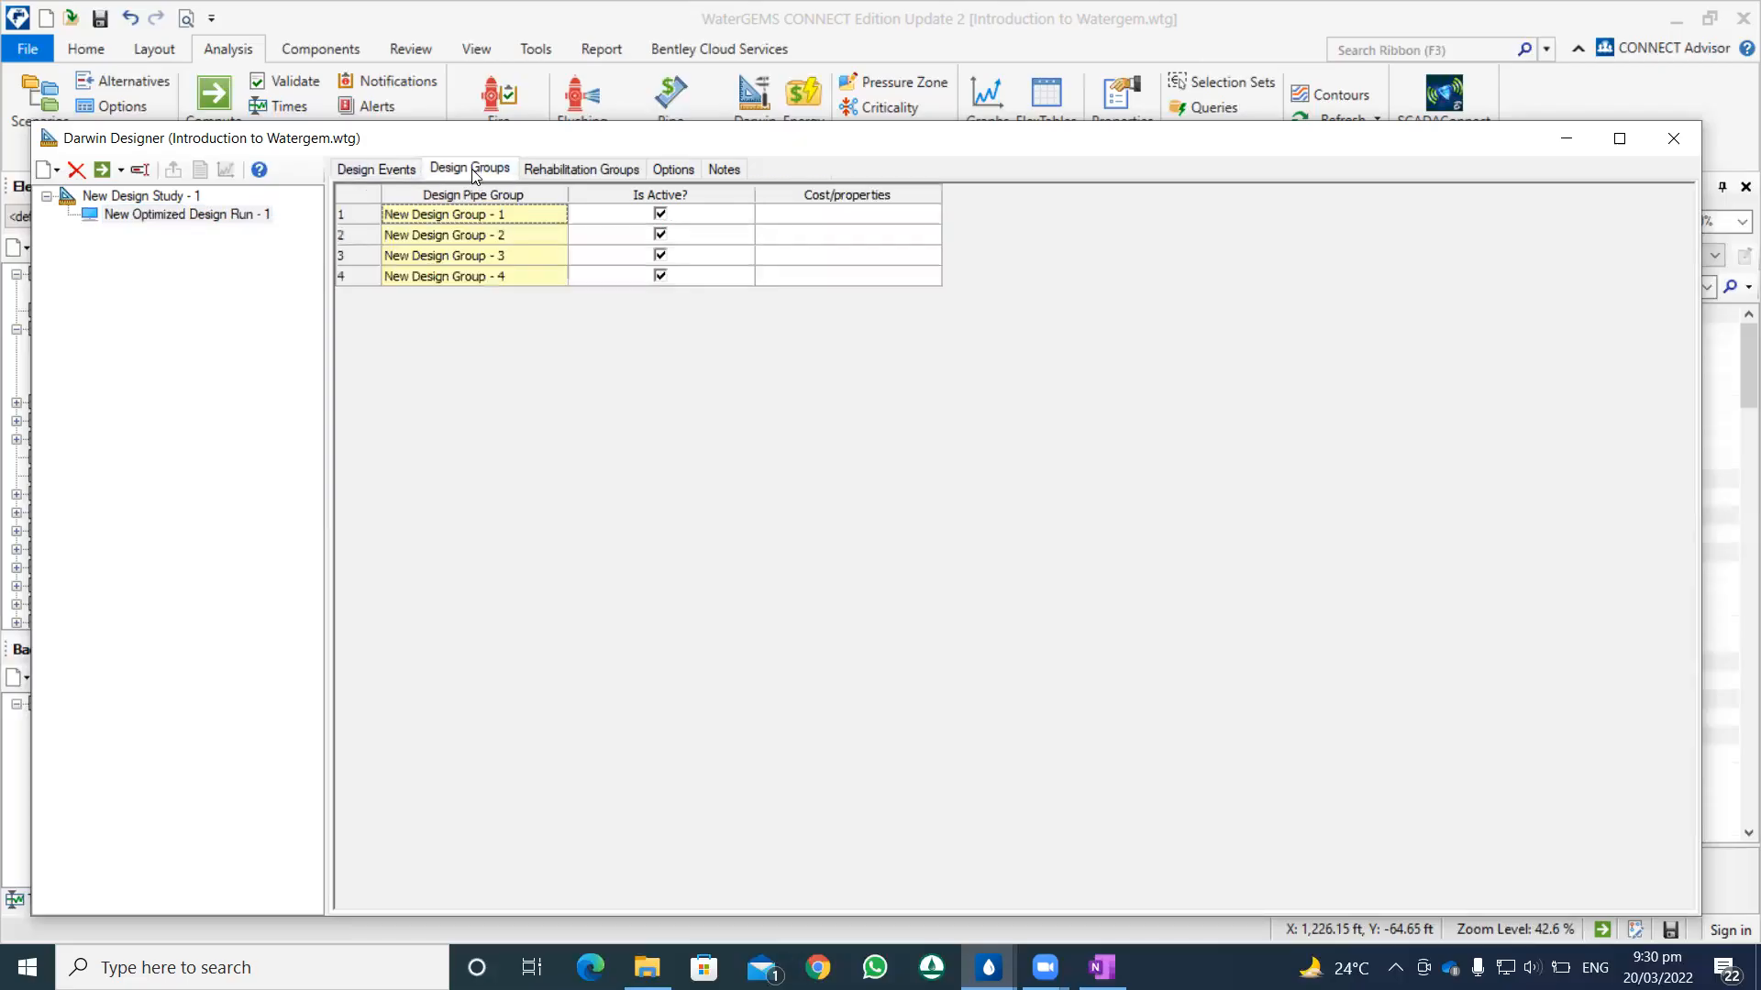
Step: Assign the Pipe Cost table to all four design groups of New Optimized Design Run - 1
{"action": "left_click", "coordinate": [840, 216]}
{"action": "left_click", "coordinate": [929, 215]}
{"action": "left_click", "coordinate": [880, 231]}
{"action": "left_click", "coordinate": [927, 236]}
{"action": "left_click", "coordinate": [927, 236]}
{"action": "left_click", "coordinate": [886, 256]}
{"action": "left_click", "coordinate": [928, 254]}
{"action": "left_click", "coordinate": [929, 257]}
{"action": "left_click", "coordinate": [853, 275]}
{"action": "left_click", "coordinate": [885, 277]}
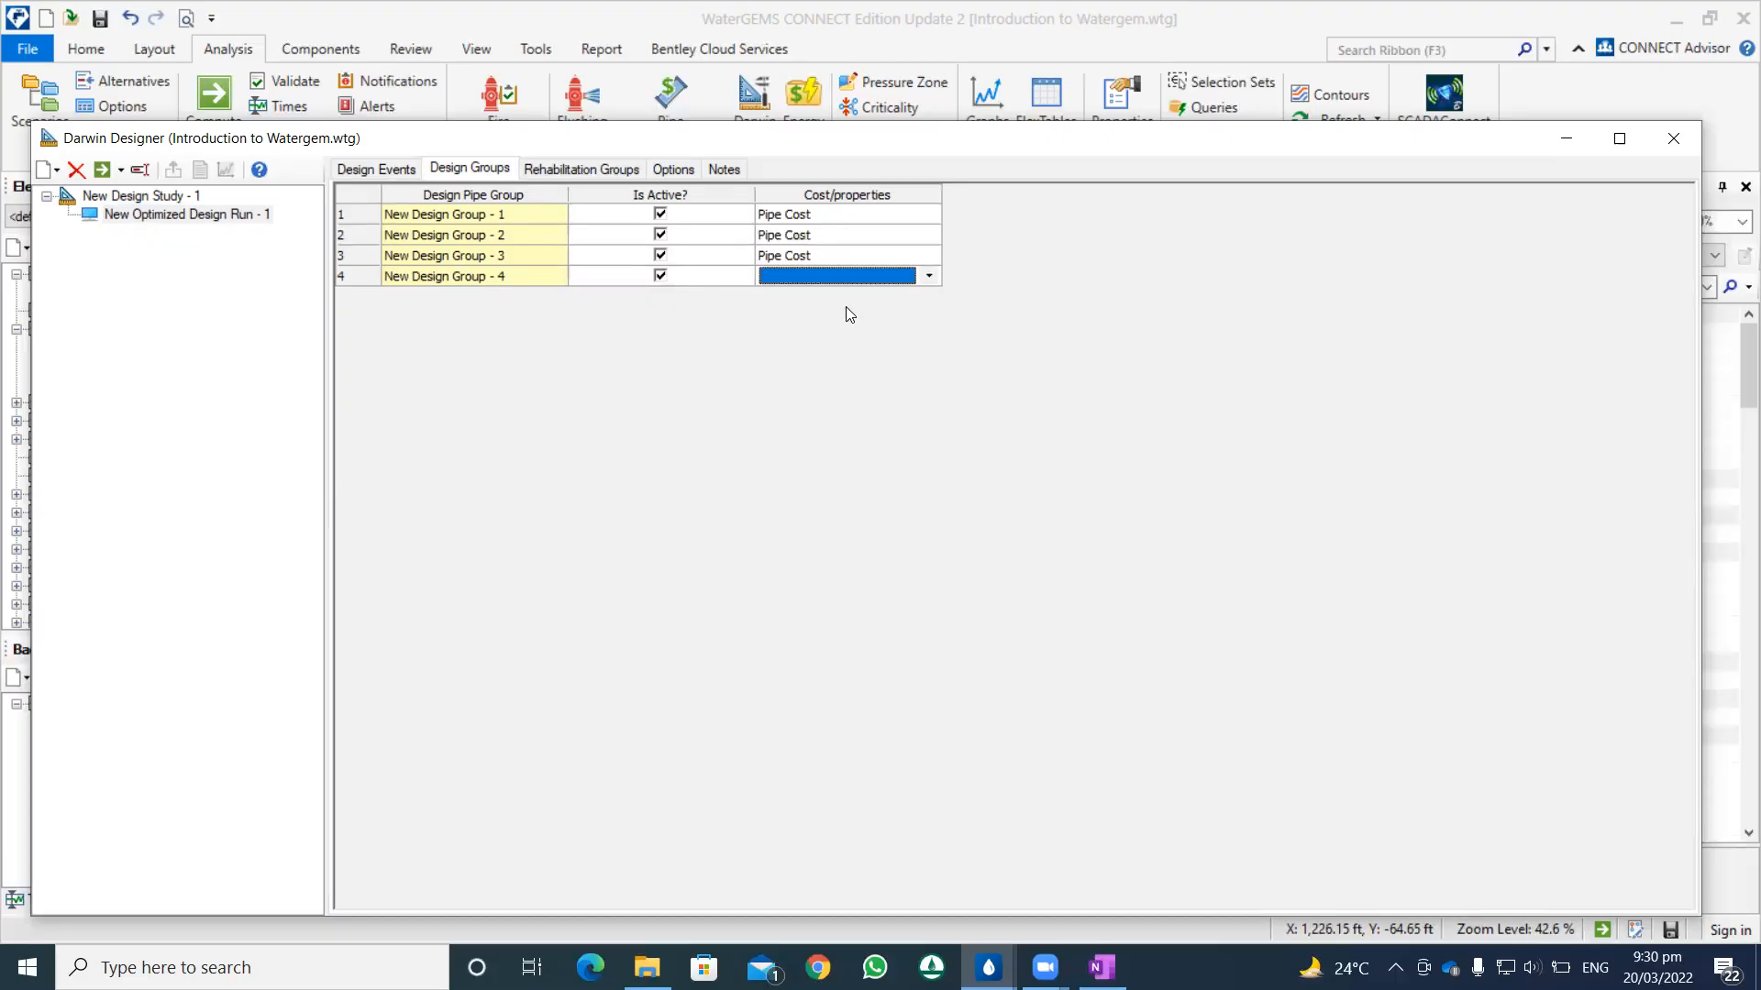
{"action": "left_click", "coordinate": [929, 276]}
{"action": "left_click", "coordinate": [864, 296]}
Step: Check the run's rehabilitation groups and options, and compare with the design groups defined in New Design Study - 1
{"action": "left_click", "coordinate": [596, 169]}
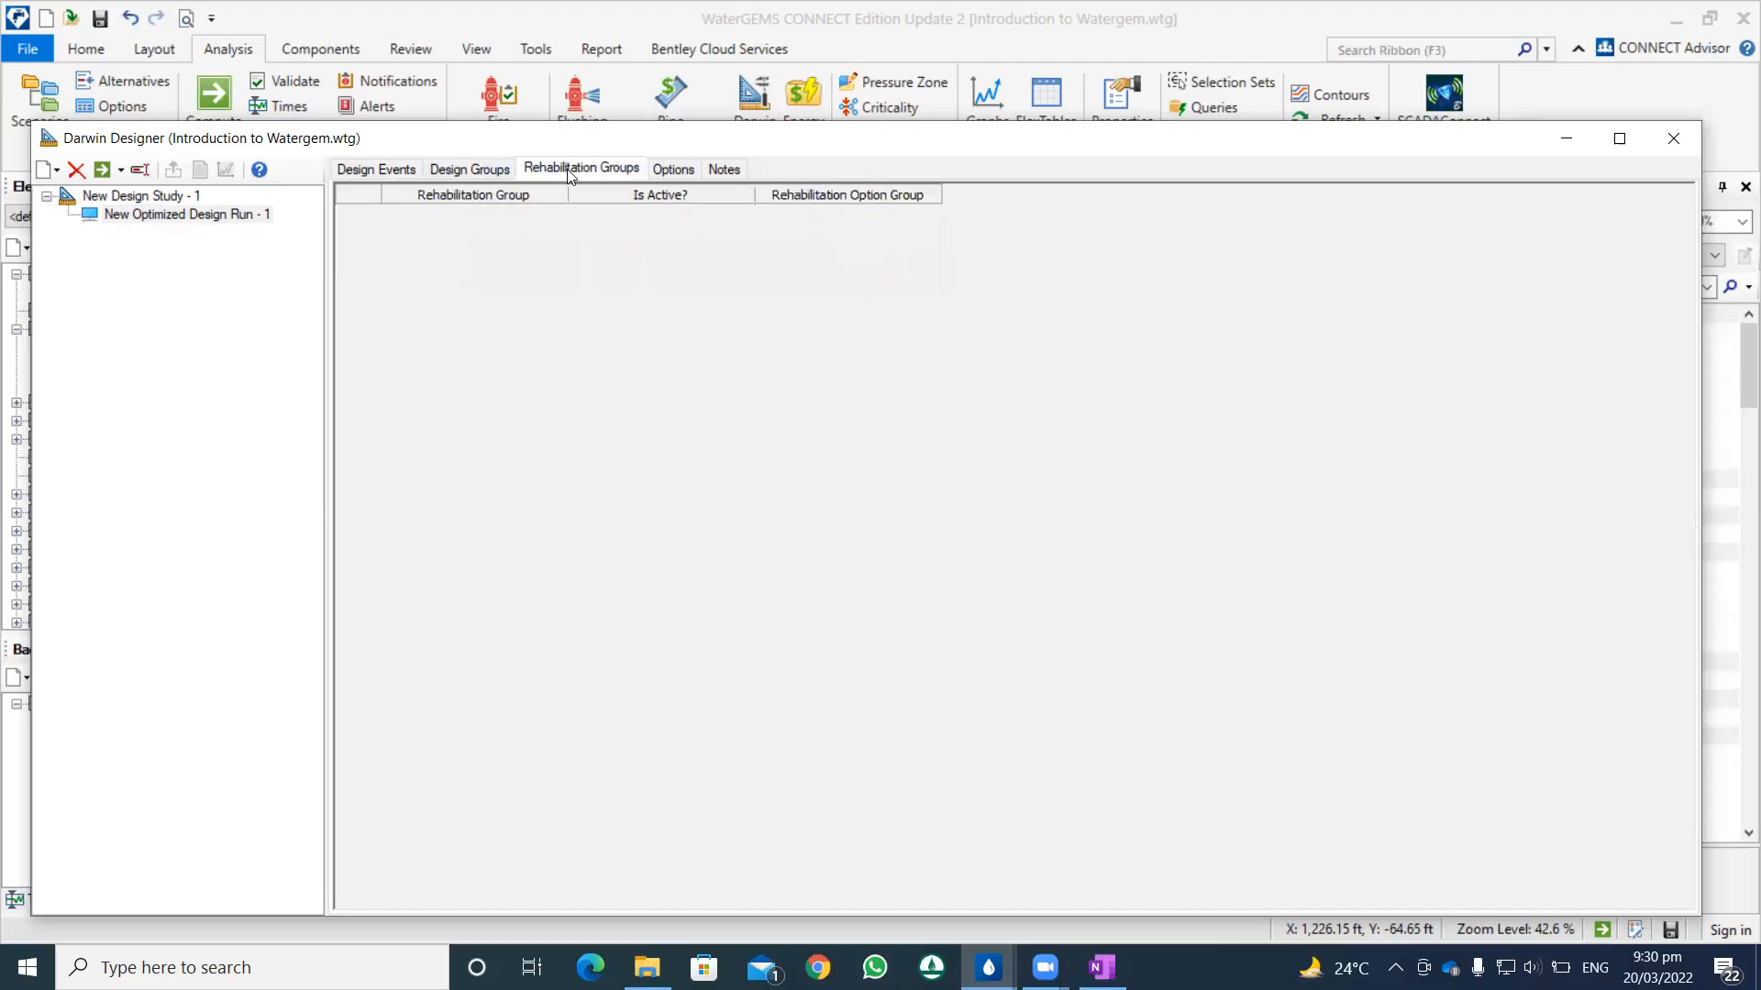
{"action": "left_click", "coordinate": [668, 172]}
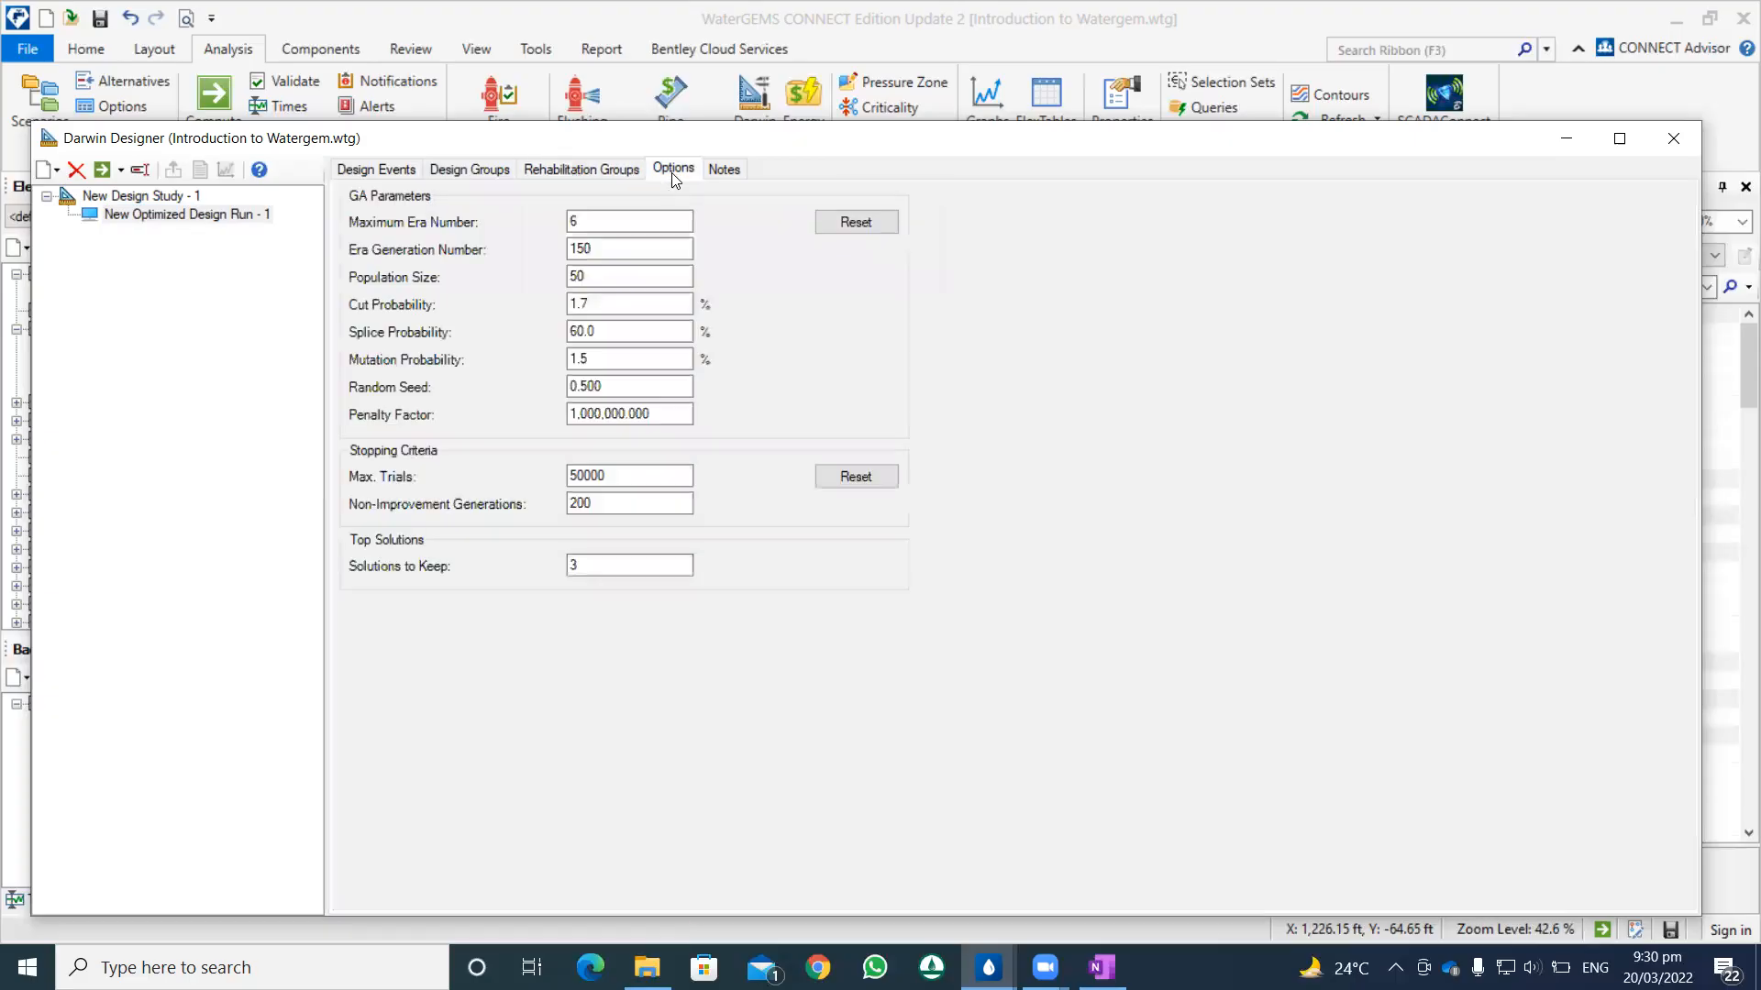
{"action": "left_click", "coordinate": [174, 197]}
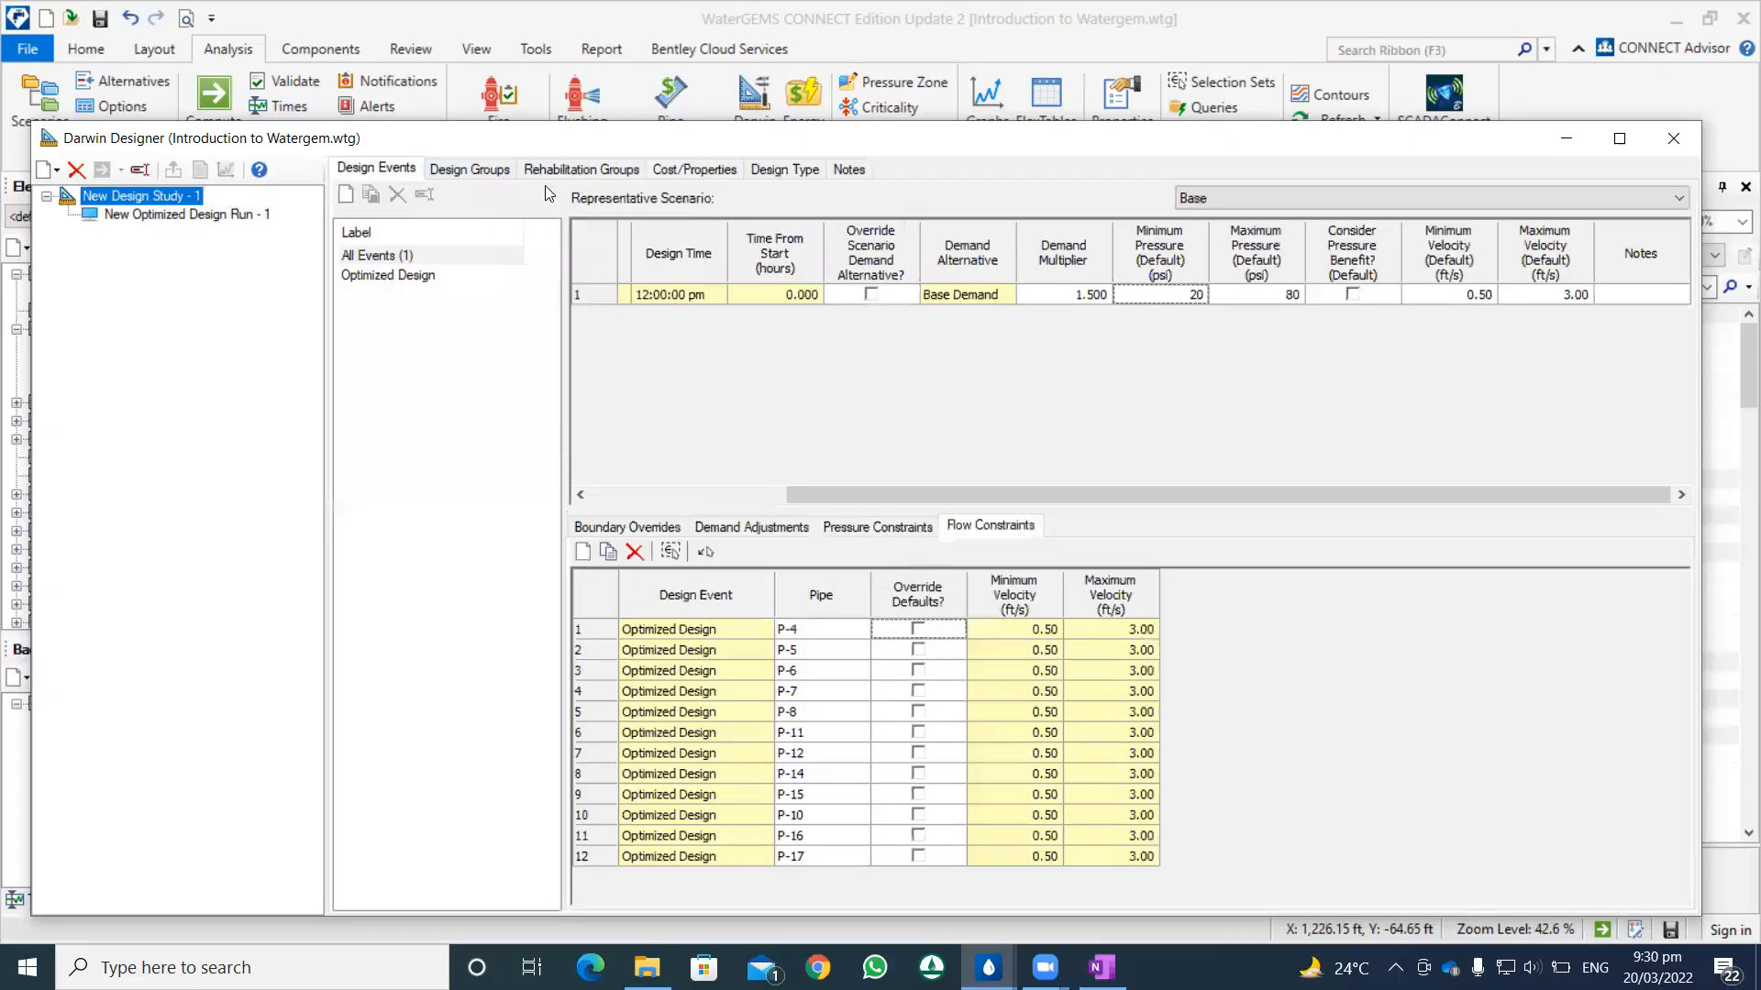
{"action": "left_click", "coordinate": [506, 172]}
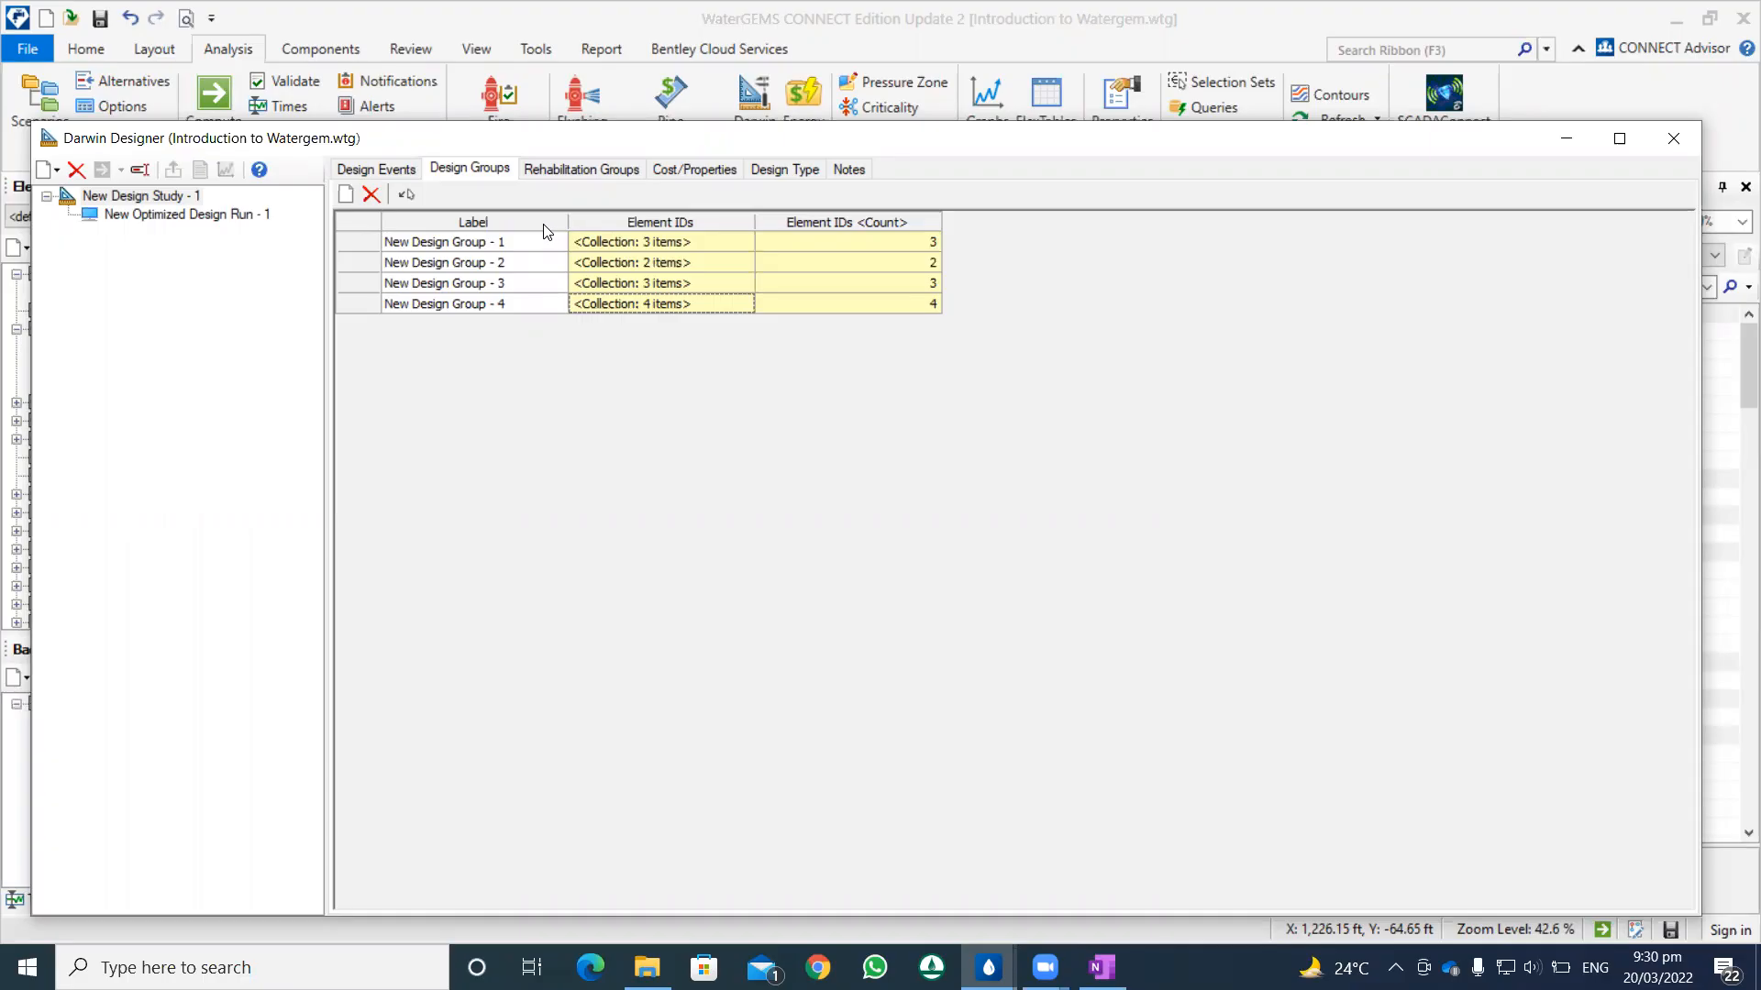
{"action": "left_click", "coordinate": [203, 223]}
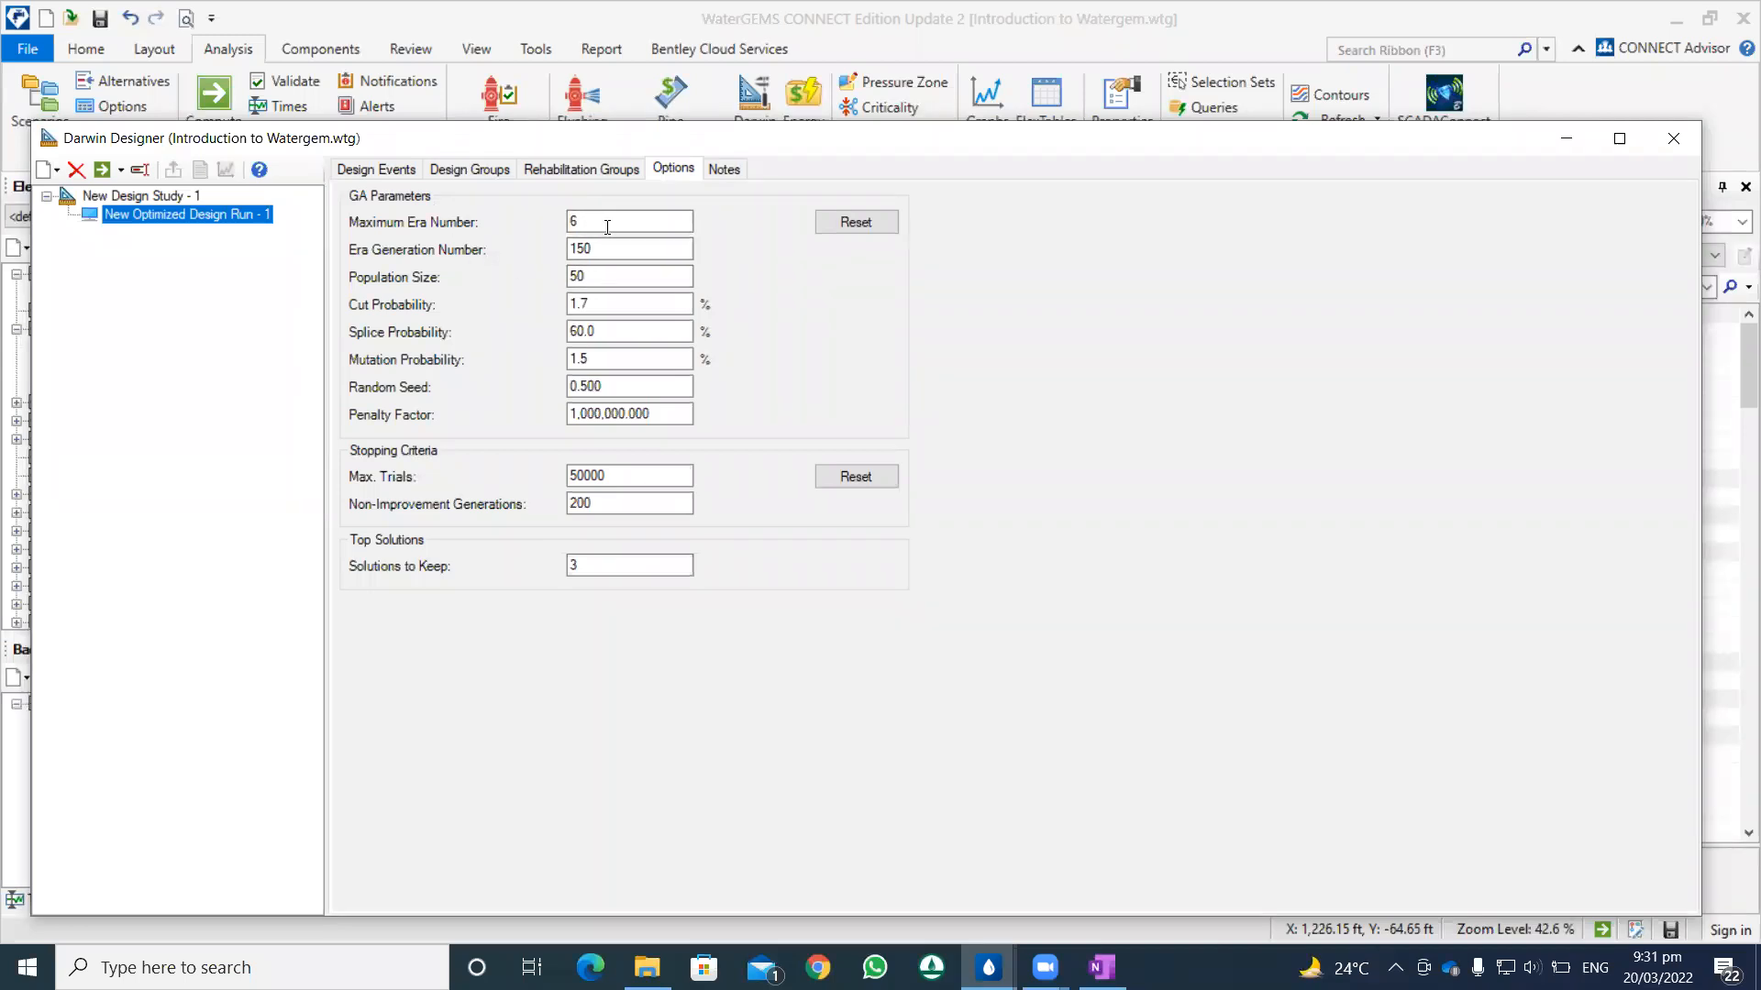
Step: Examine the optimized run's GA parameters, from the penalty factor and random seed up to the maximum era number
{"action": "left_click", "coordinate": [656, 417]}
{"action": "left_click", "coordinate": [621, 385]}
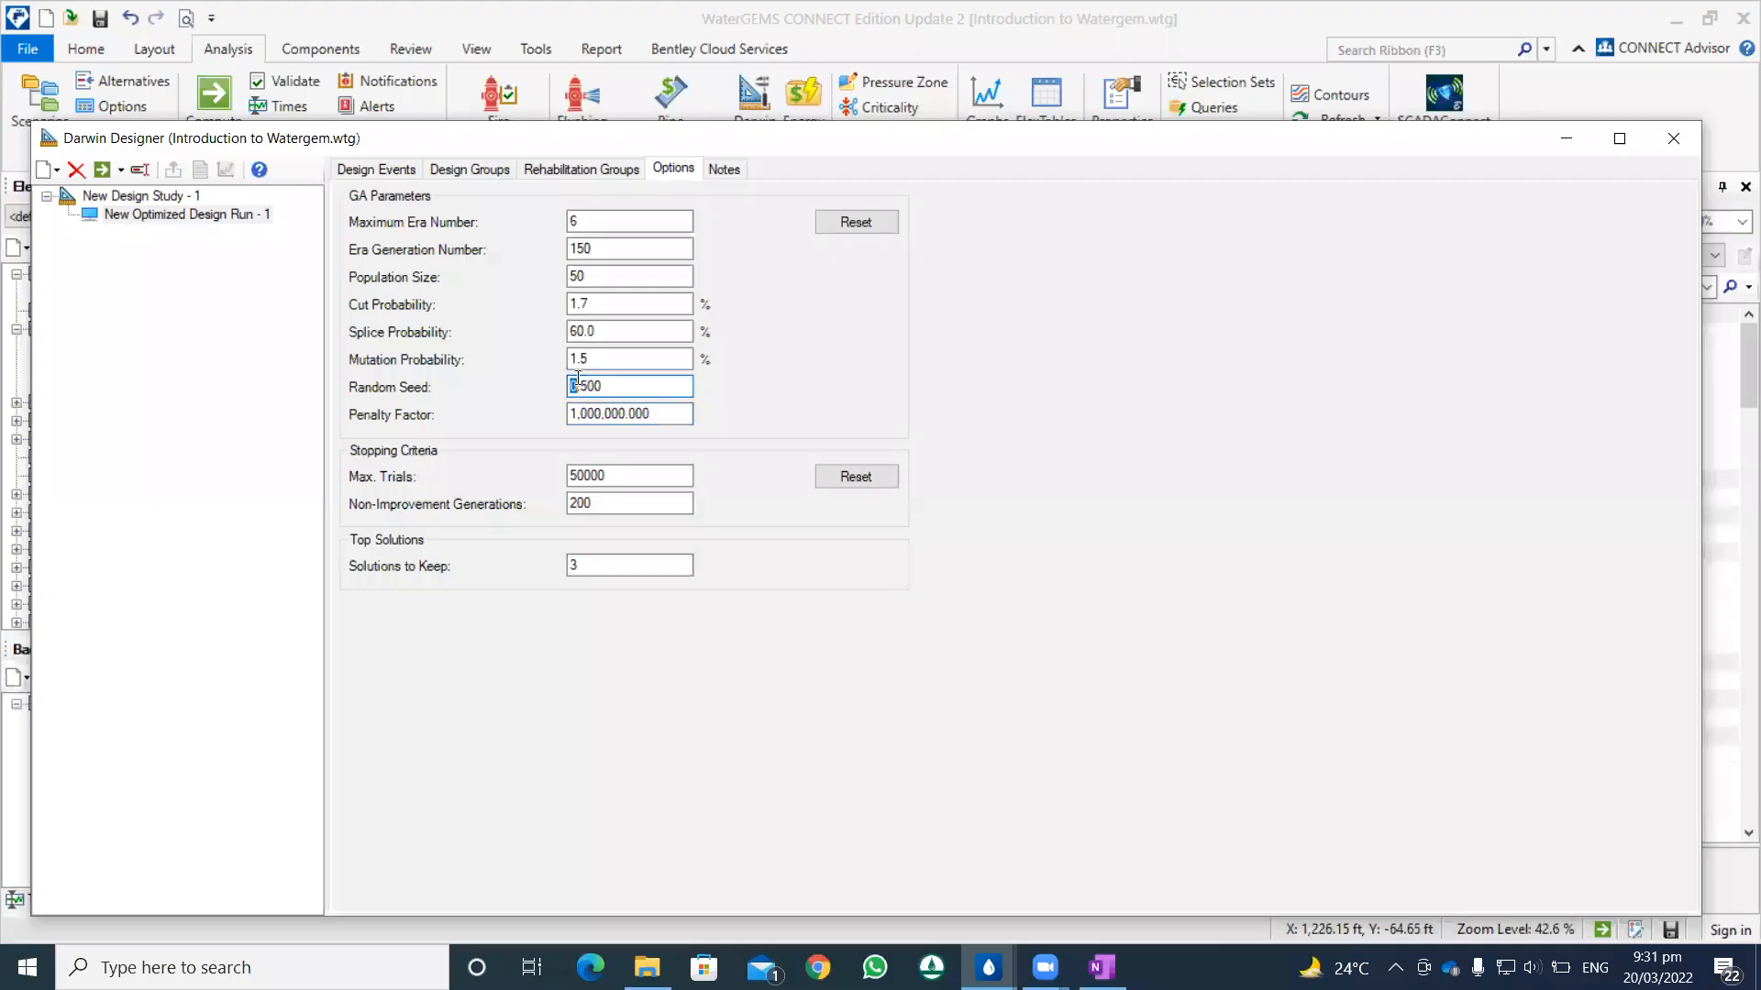
{"action": "left_click", "coordinate": [600, 359]}
{"action": "left_click", "coordinate": [600, 332]}
{"action": "left_click", "coordinate": [599, 304]}
{"action": "left_click", "coordinate": [599, 276]}
{"action": "left_click", "coordinate": [598, 249]}
{"action": "left_click", "coordinate": [598, 220]}
{"action": "key", "text": "super+a"}
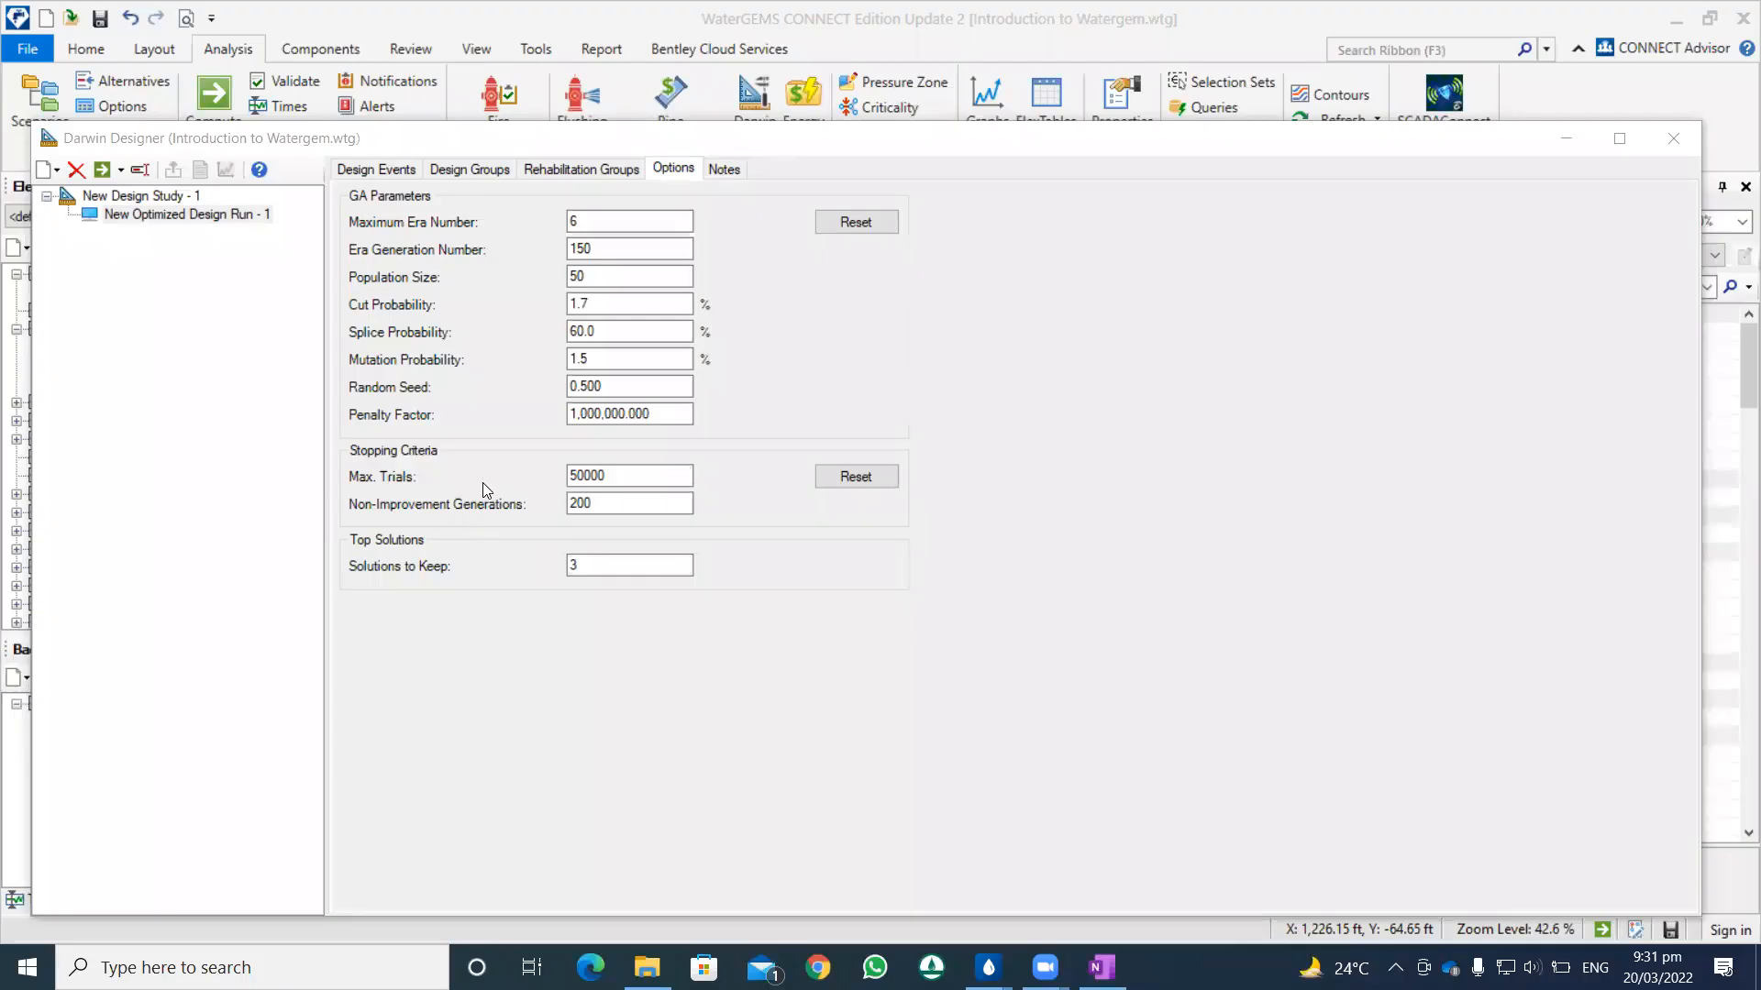
Step: Set the run's maximum trials to 250000 and compute the optimized design
{"action": "left_click", "coordinate": [569, 475]}
{"action": "type", "text": "2"}
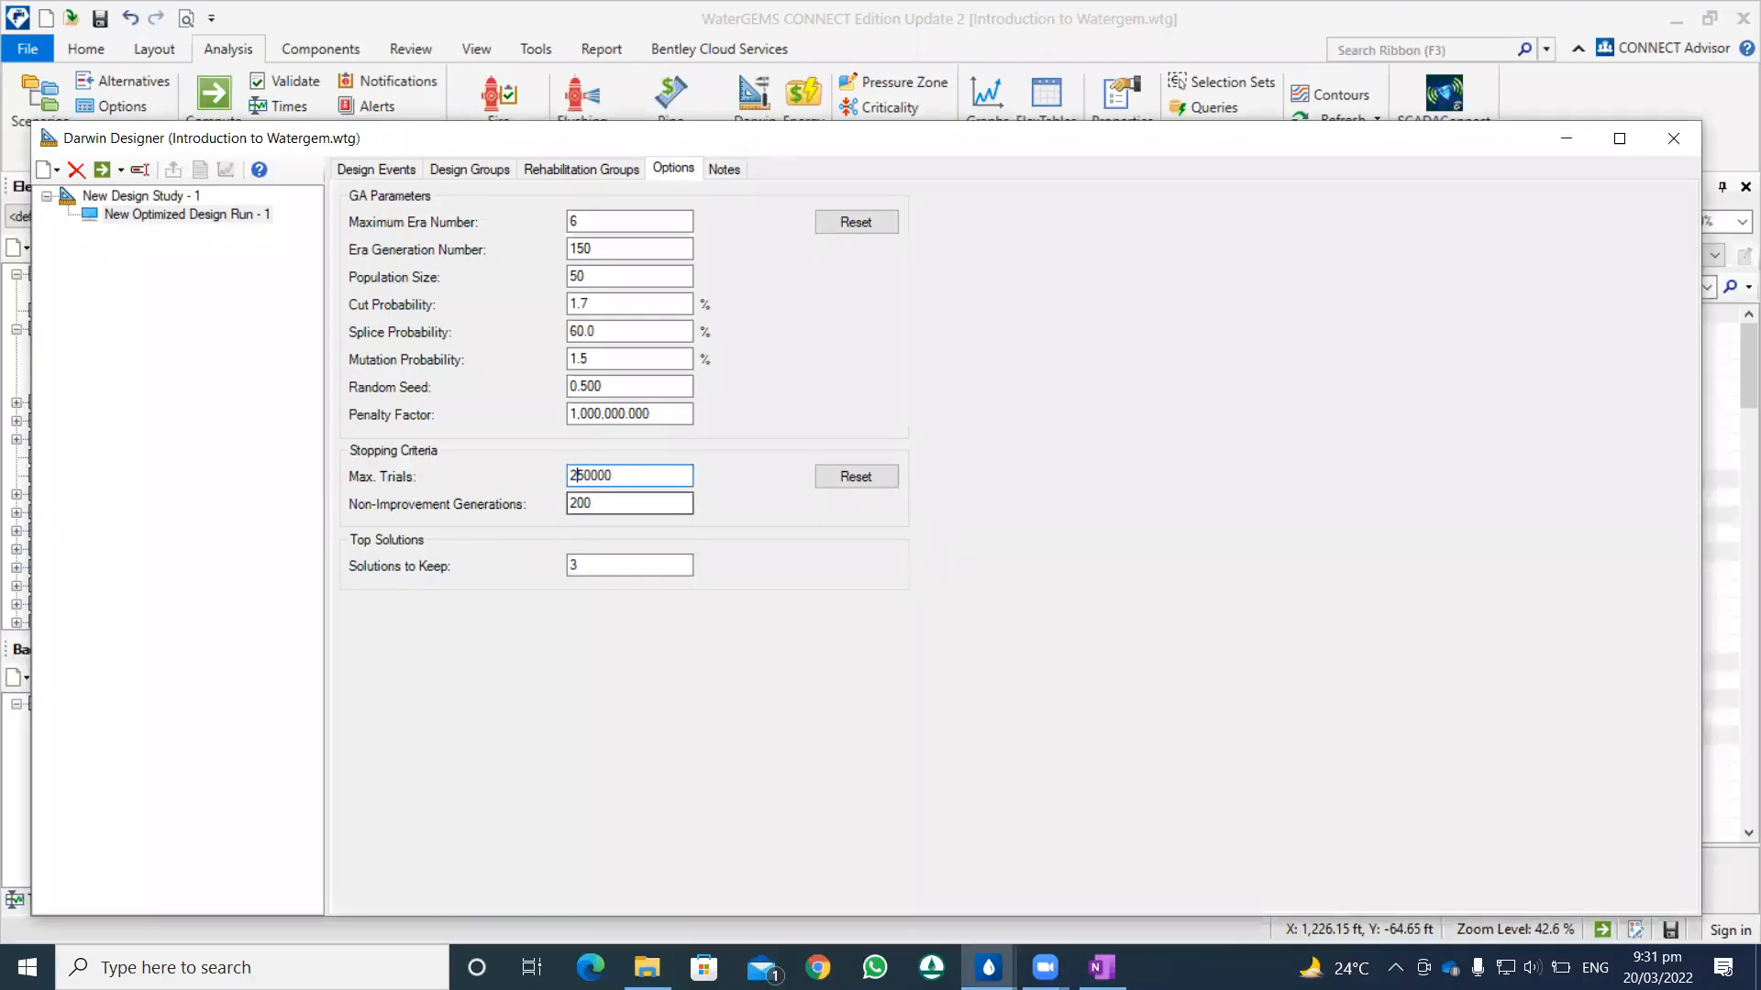
{"action": "left_click", "coordinate": [591, 497]}
{"action": "double_click", "coordinate": [590, 496]}
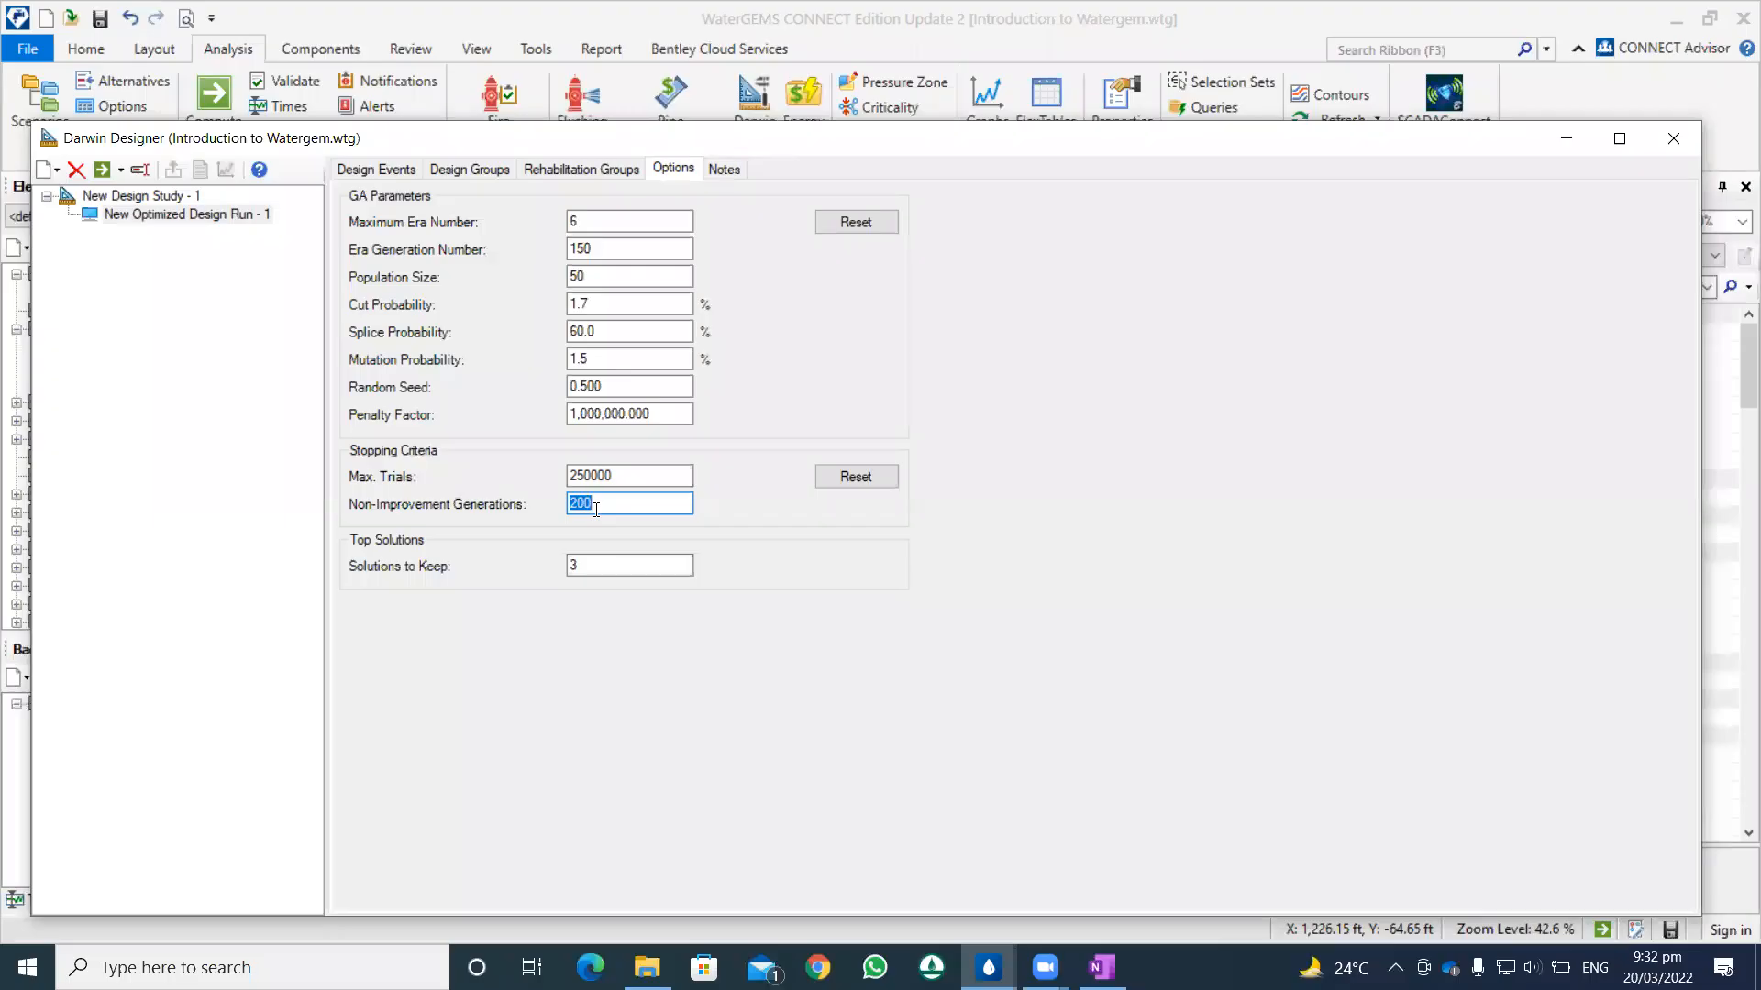
{"action": "left_click", "coordinate": [103, 172]}
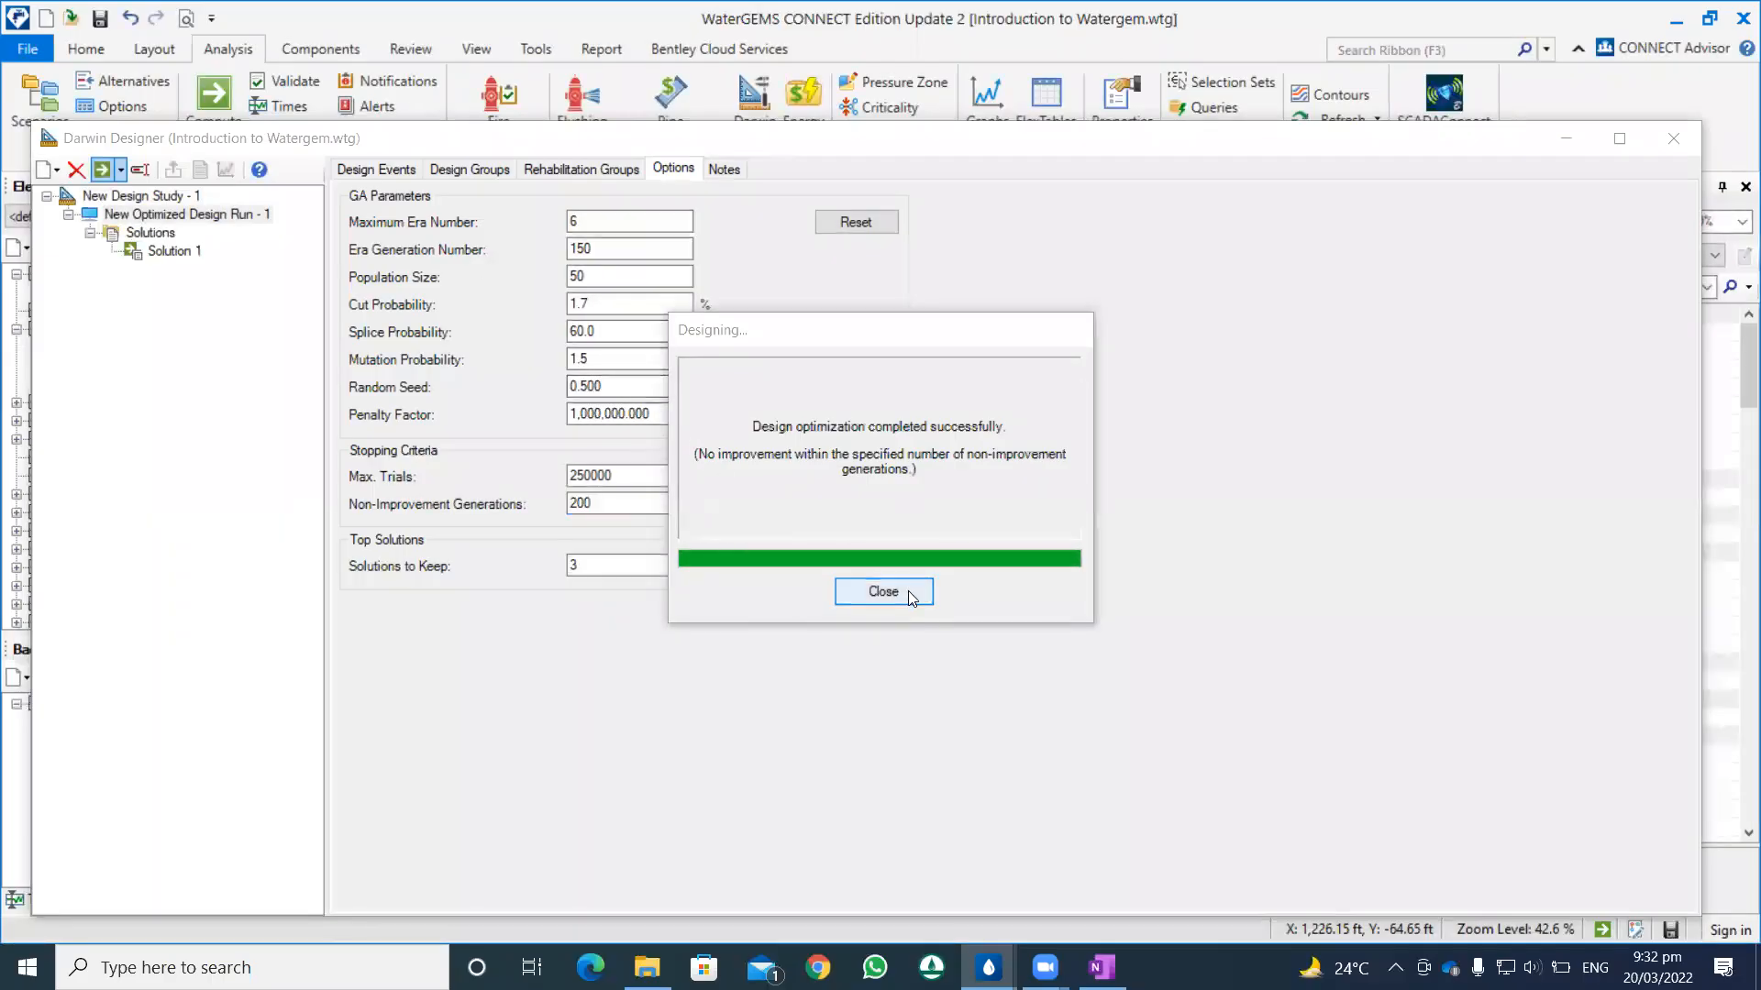
{"action": "left_click", "coordinate": [884, 591]}
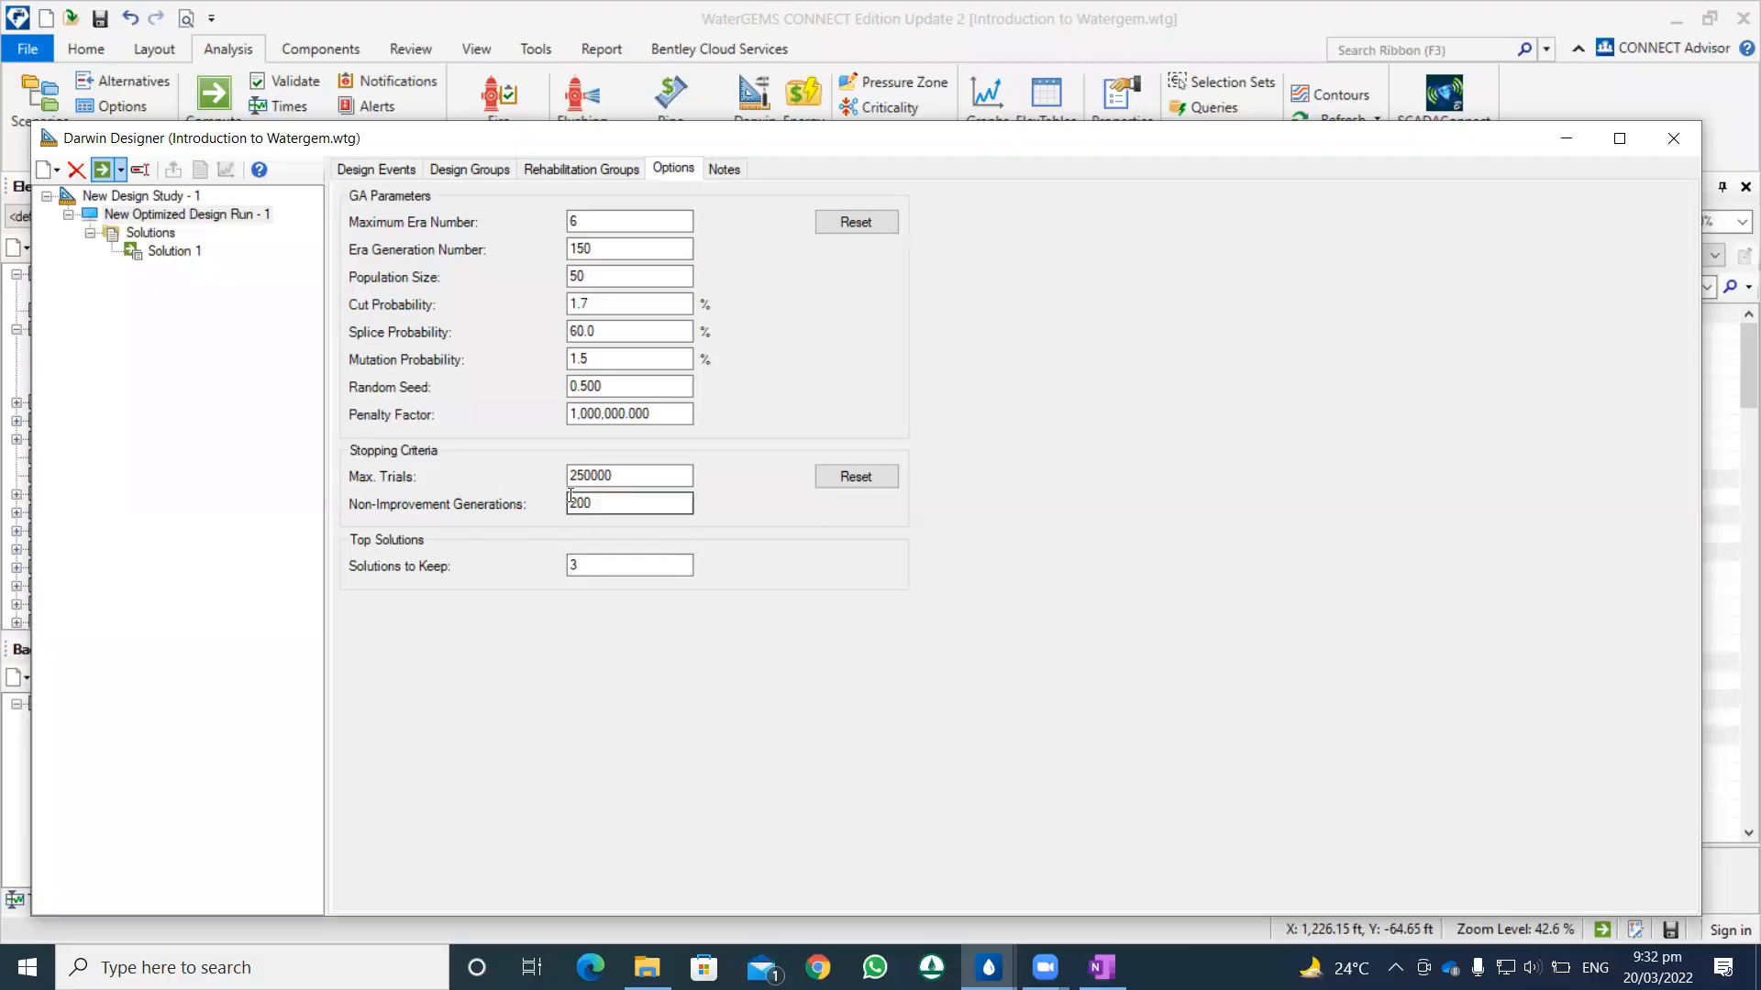
Step: Compare the pipe diameters and costs in Solution 1 with the unit costs in the study's Pipe Cost table
{"action": "left_click", "coordinate": [174, 252]}
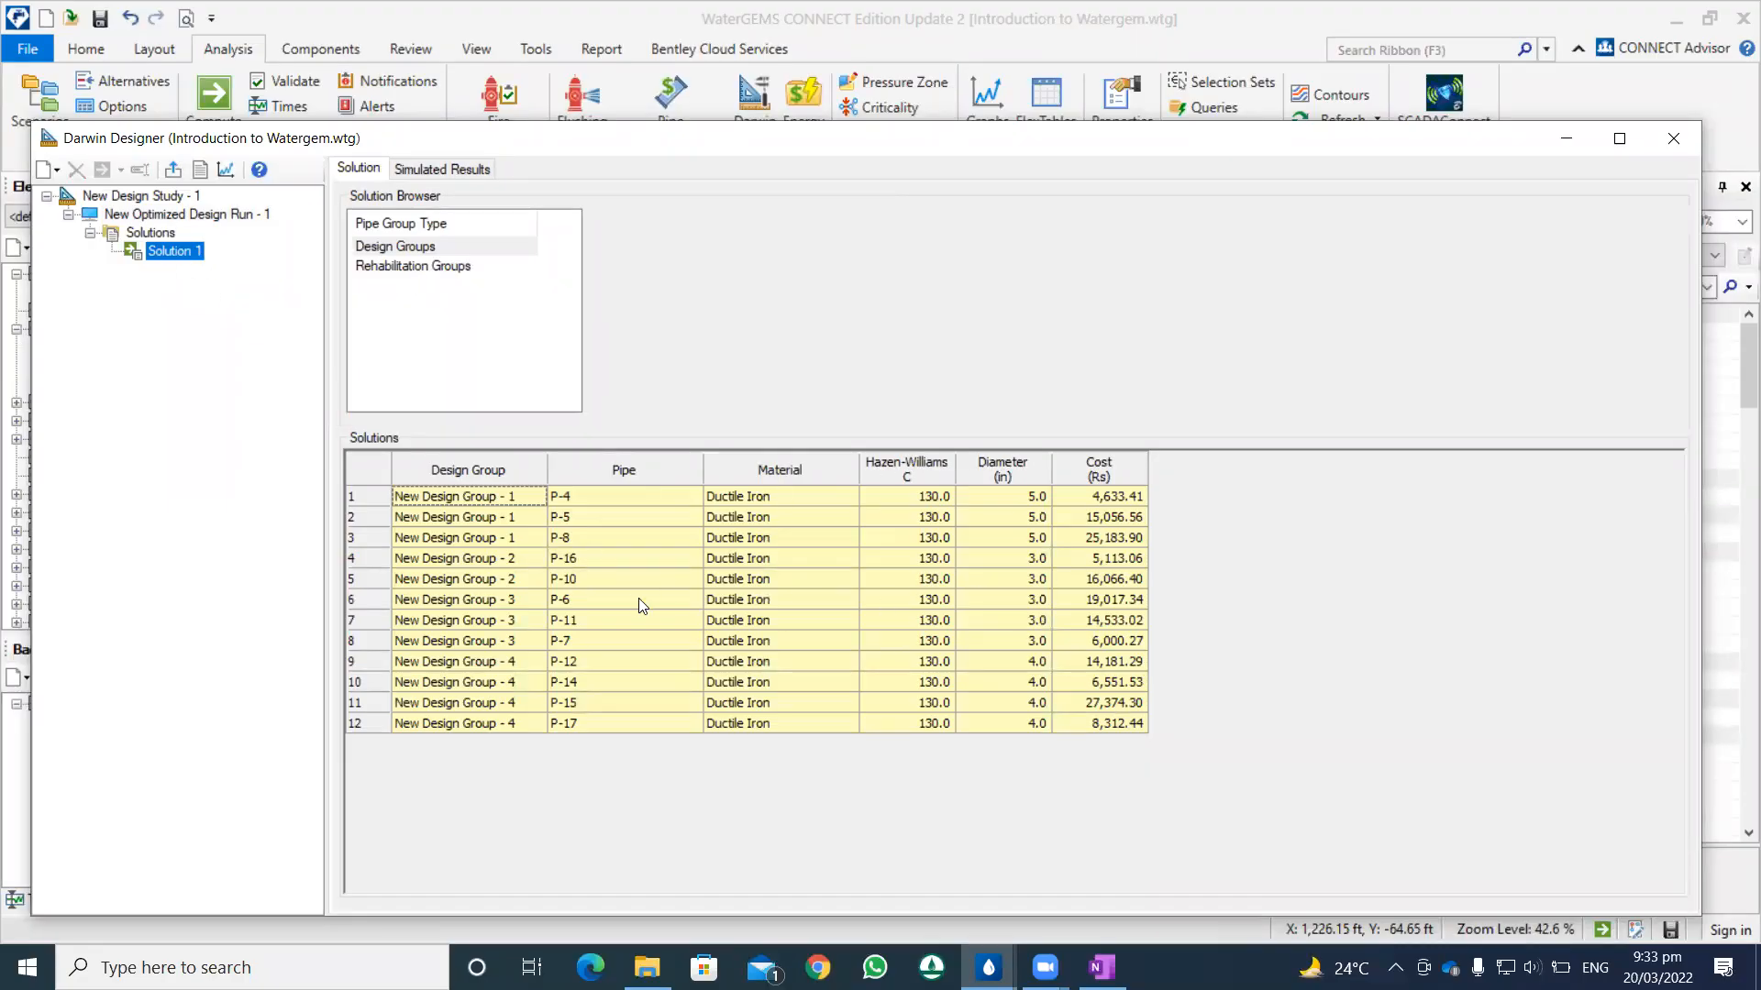
{"action": "left_click", "coordinate": [177, 207]}
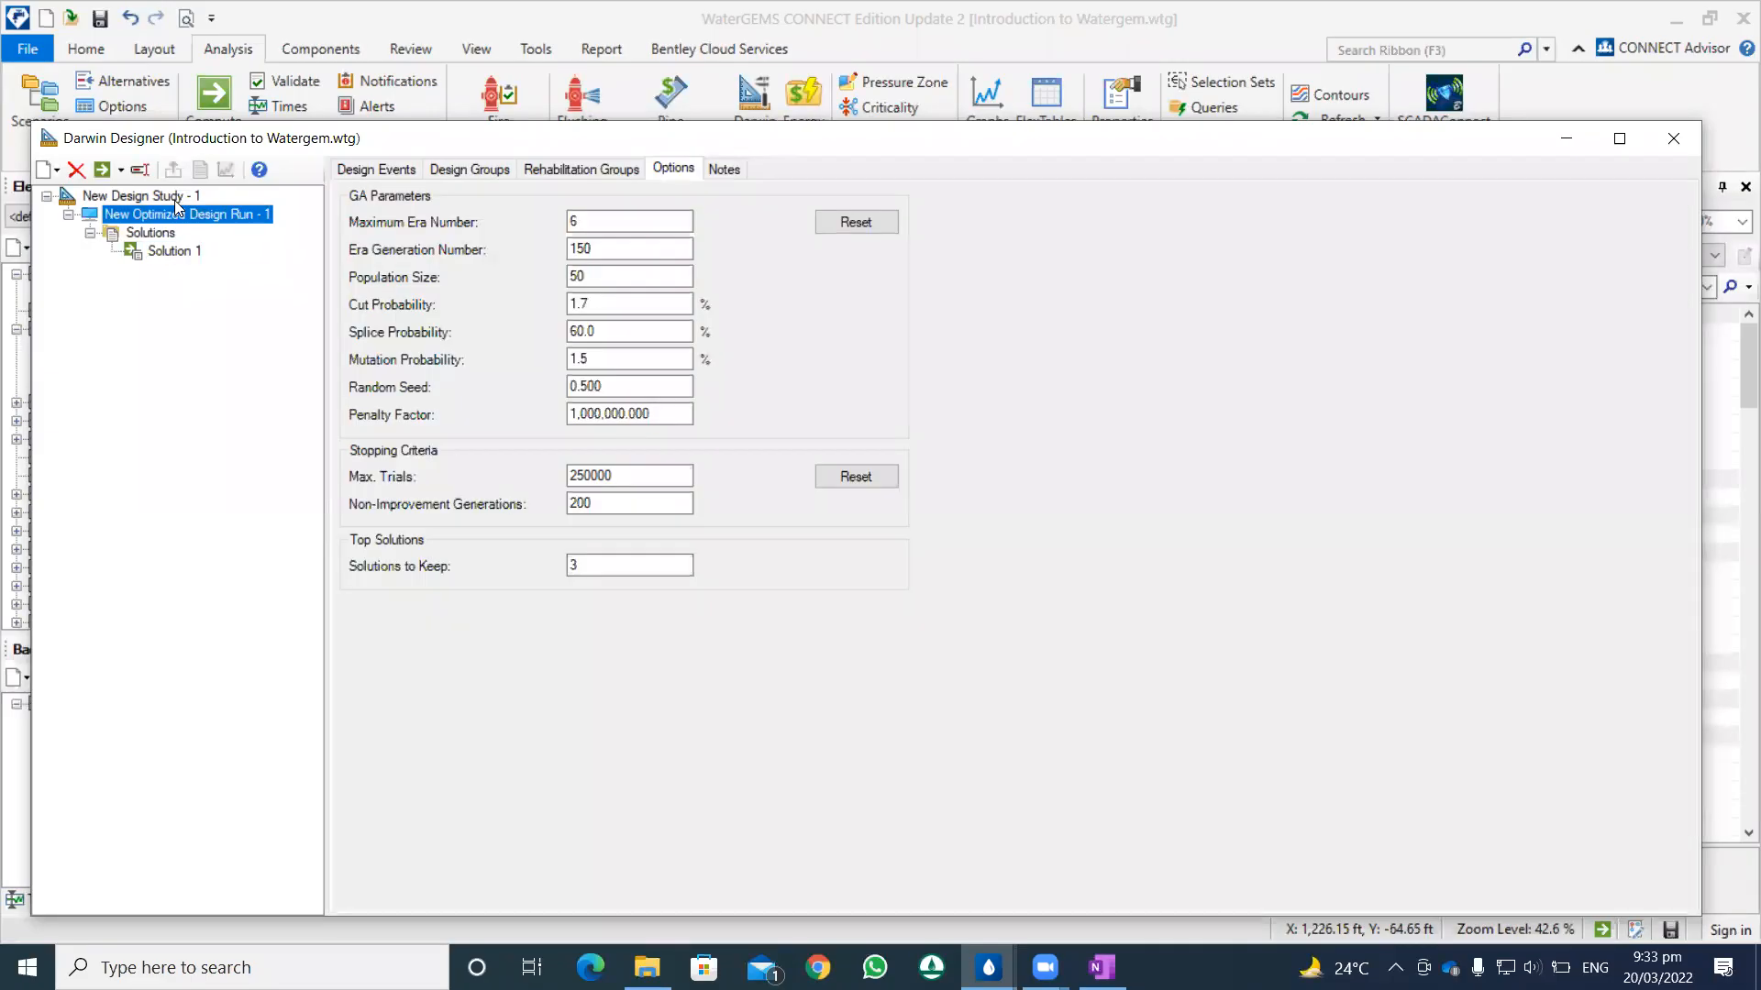
{"action": "left_click", "coordinate": [174, 197]}
{"action": "left_click", "coordinate": [699, 169]}
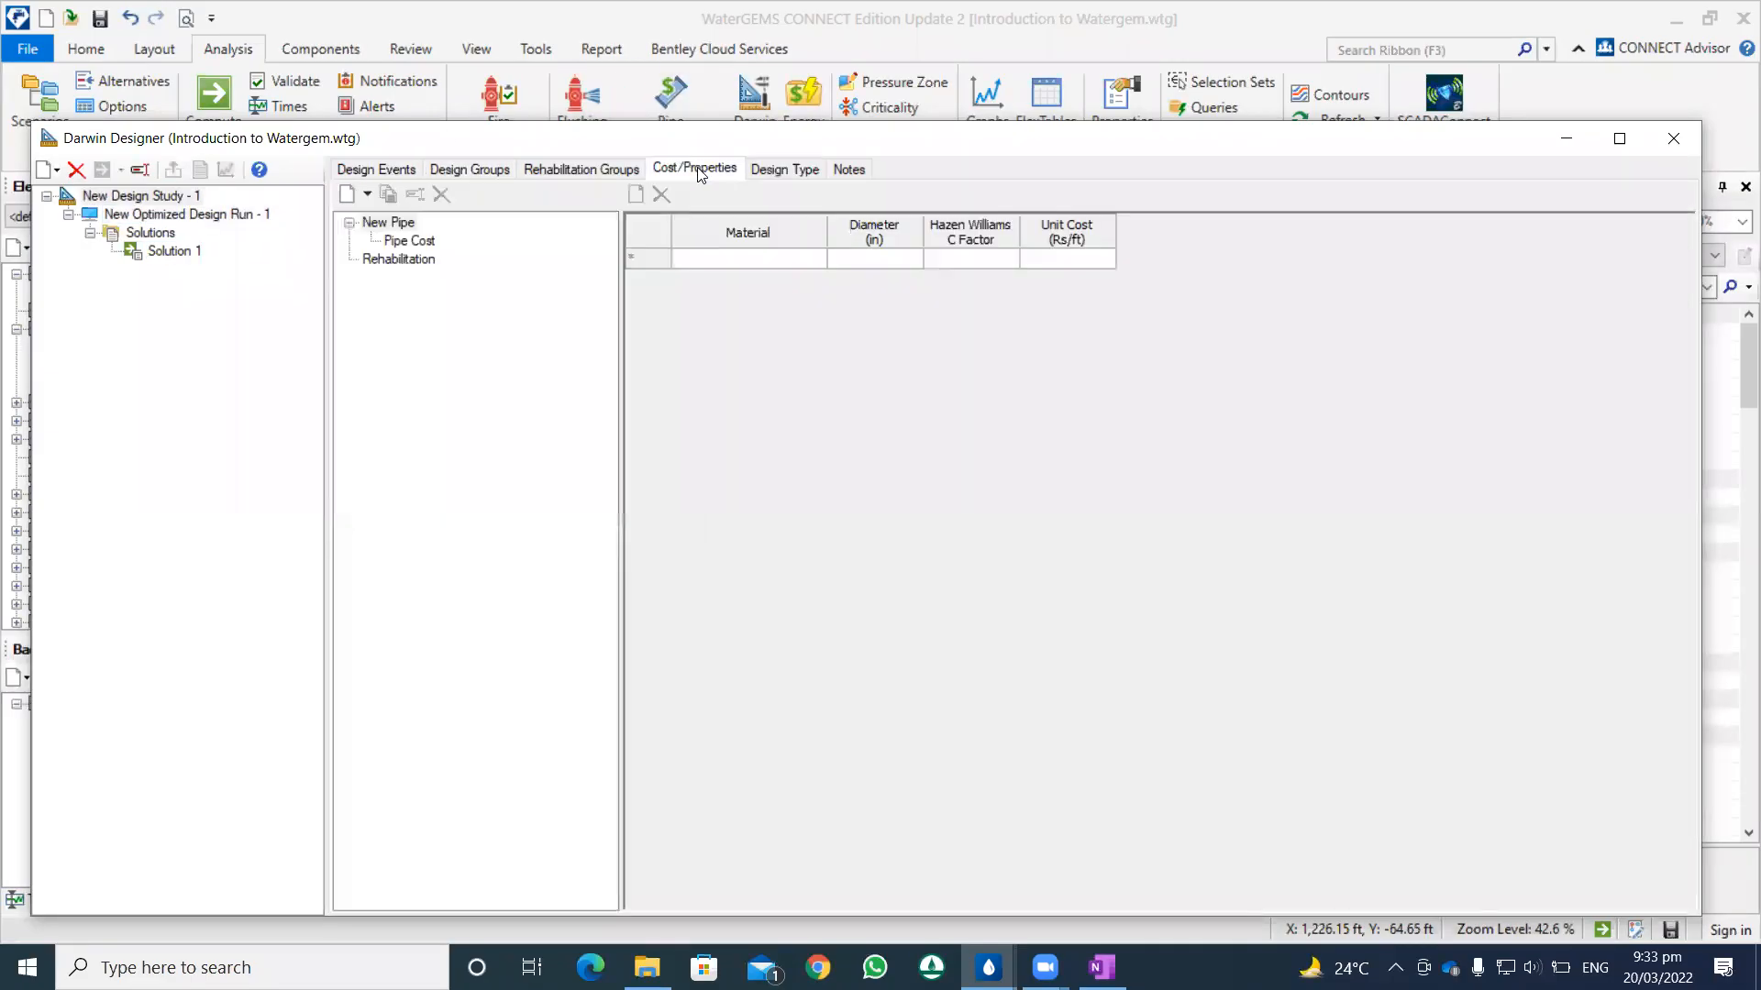
{"action": "left_click", "coordinate": [424, 241]}
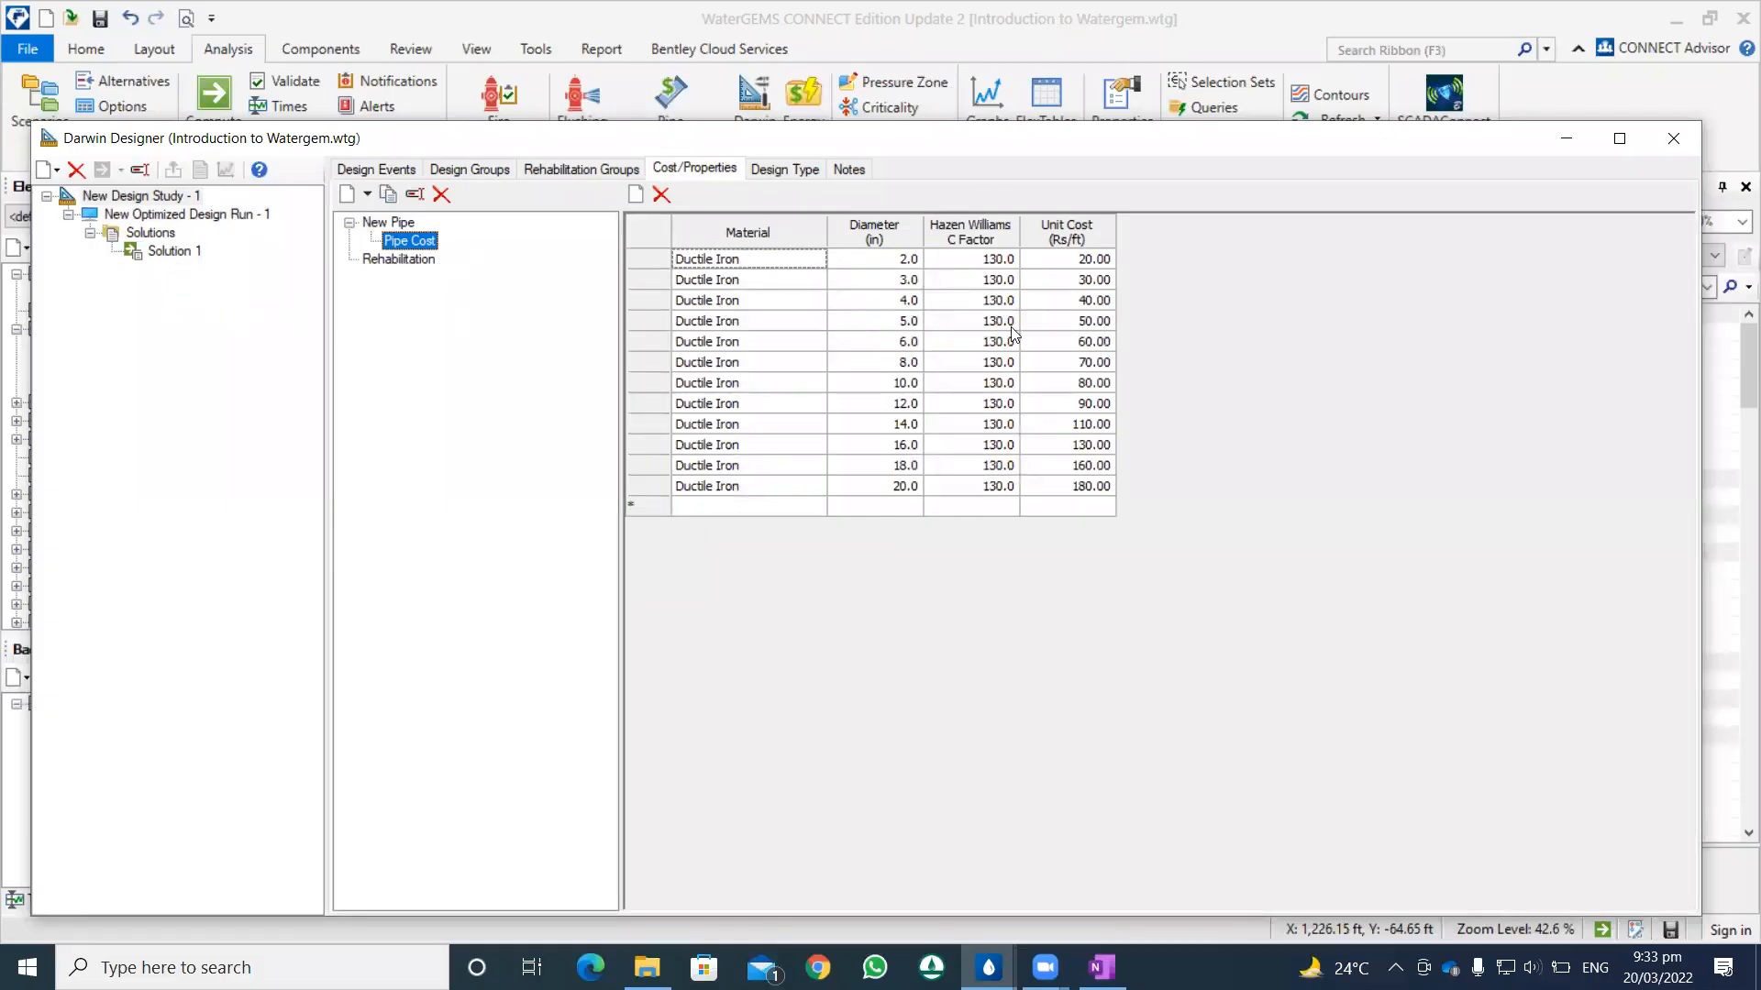
Step: Examine the solutions' total cost and Solution 1's simulated results for the pressure and flow constraints
{"action": "left_click", "coordinate": [170, 241]}
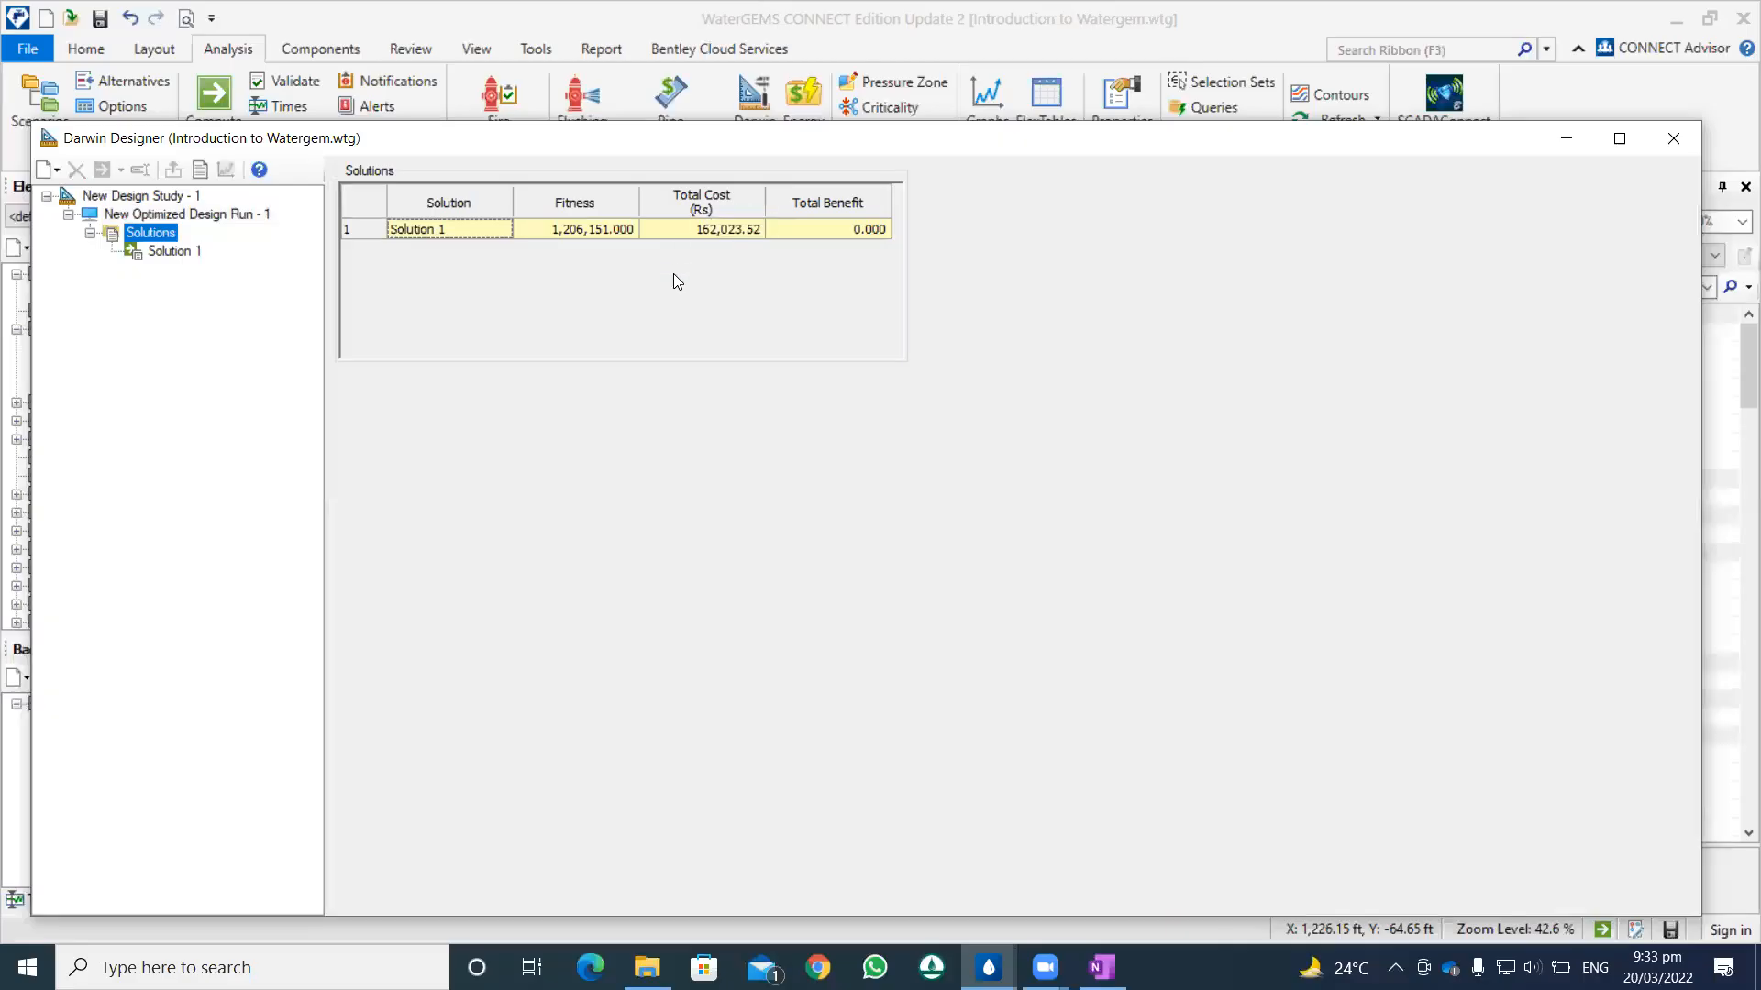
{"action": "left_click", "coordinate": [184, 253]}
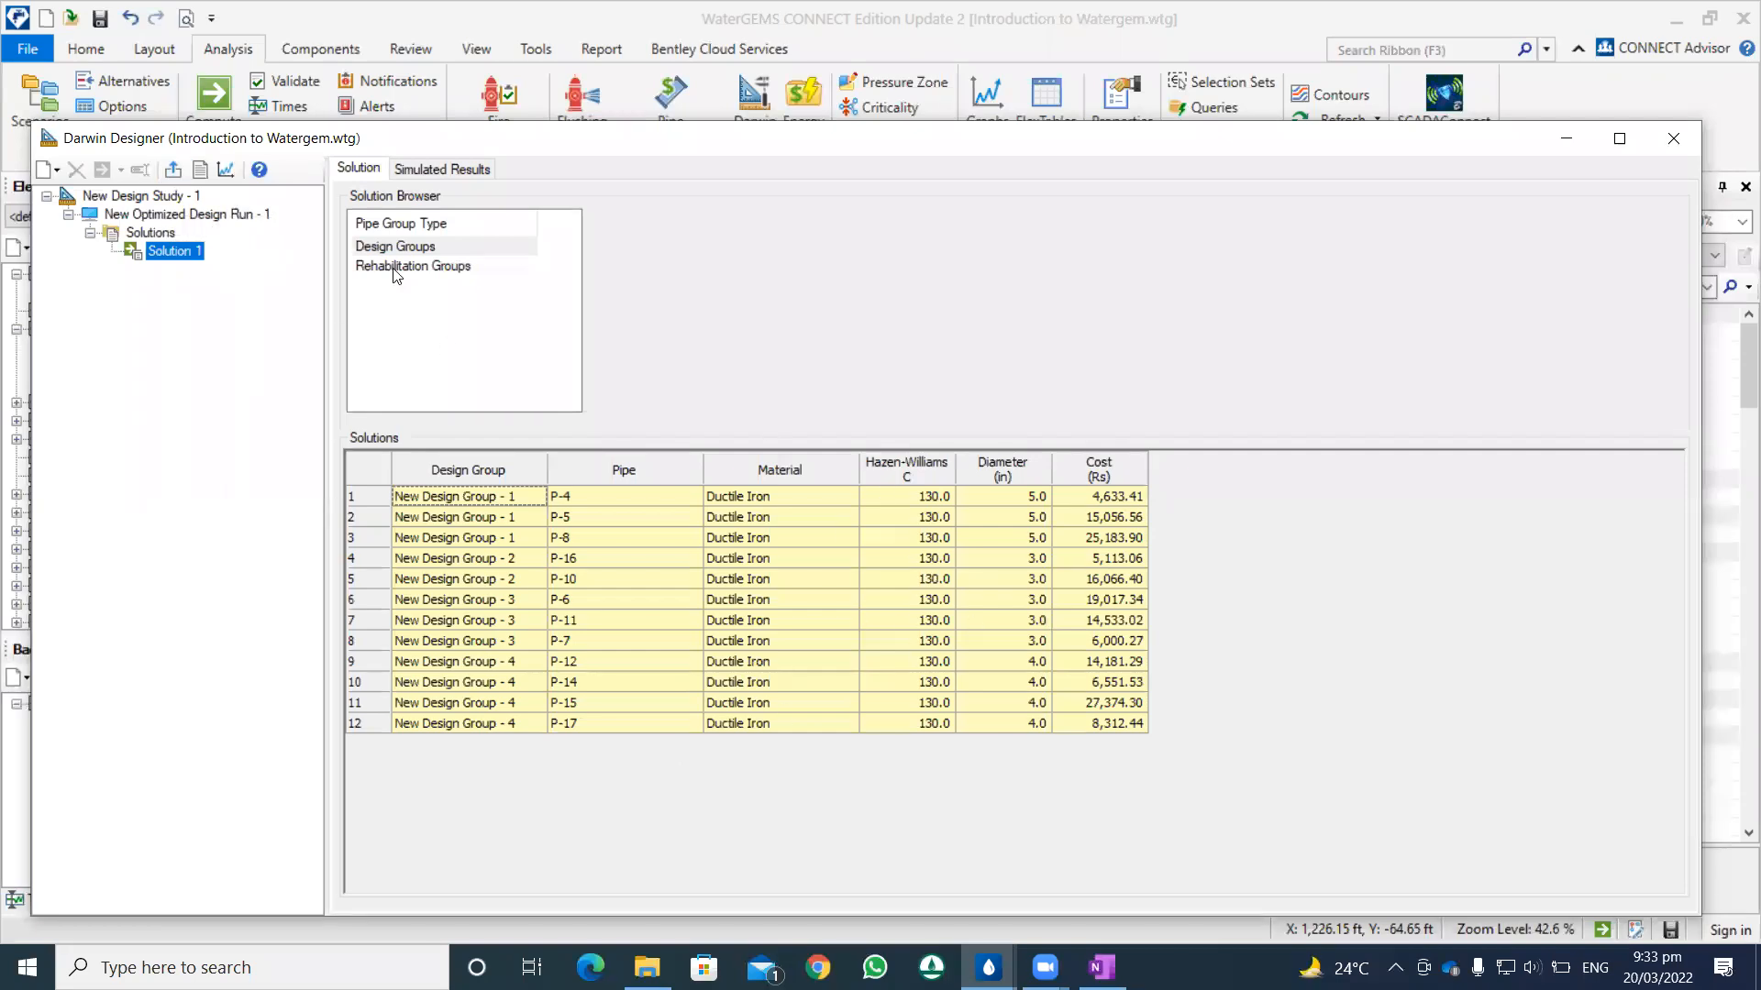
{"action": "left_click", "coordinate": [405, 174]}
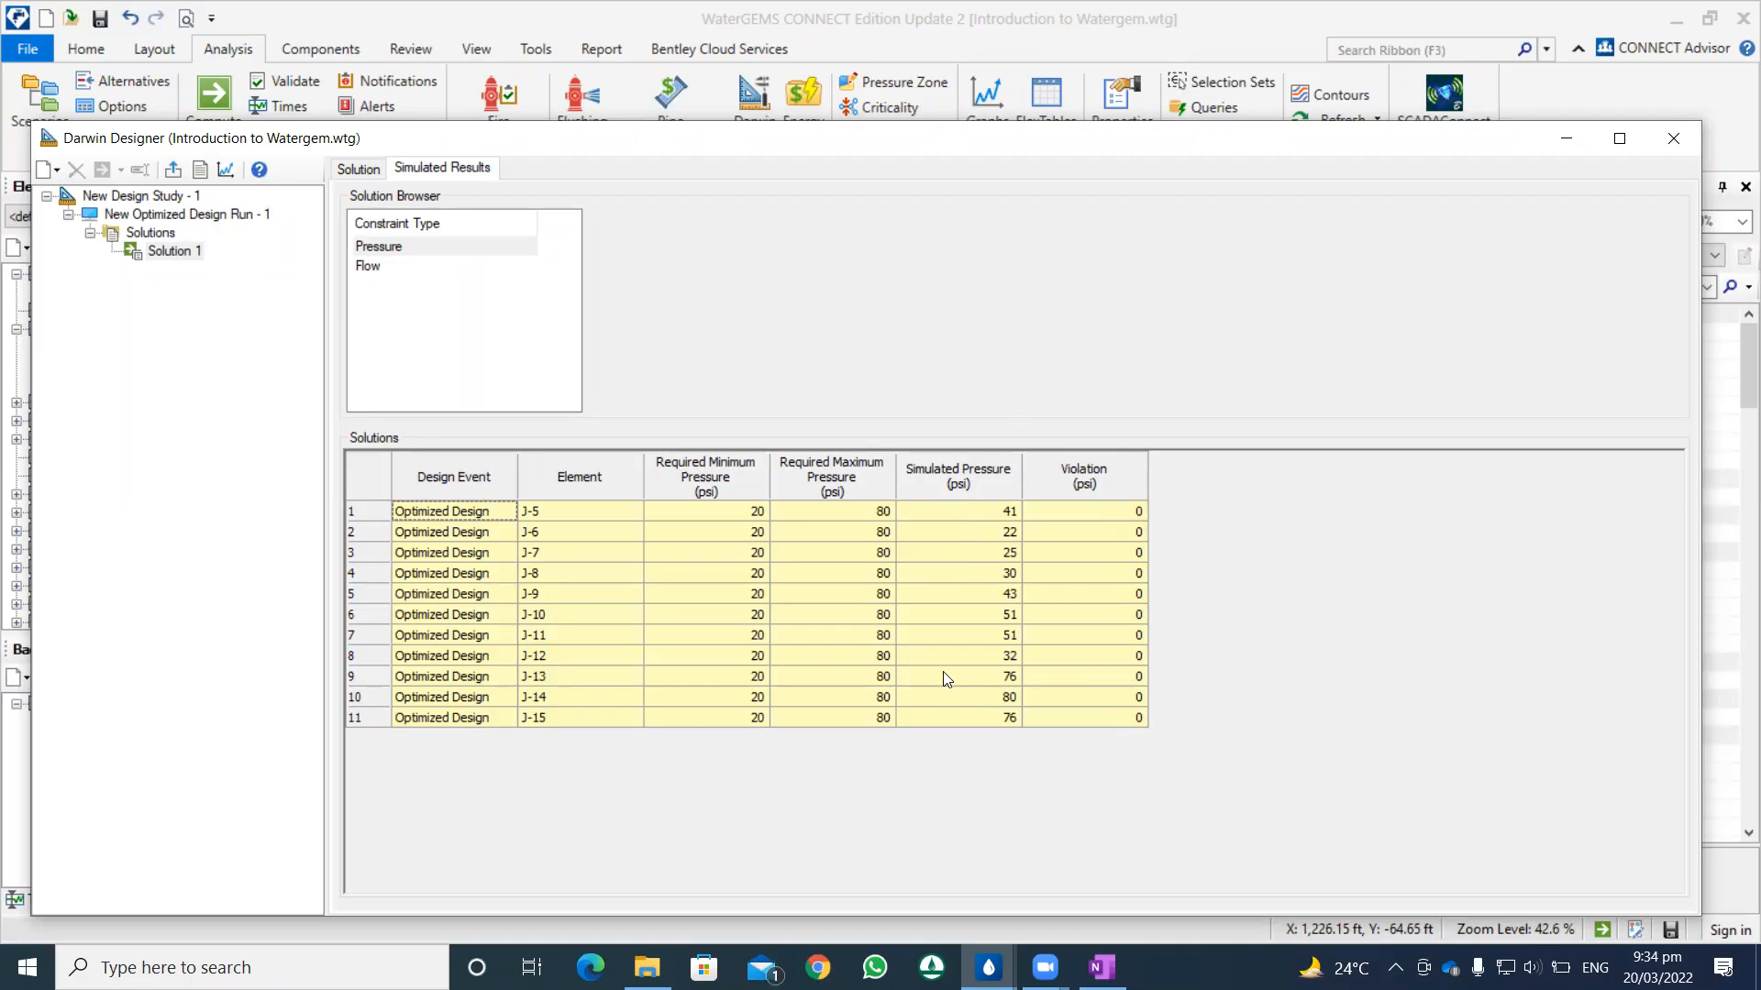
{"action": "left_click", "coordinate": [376, 272]}
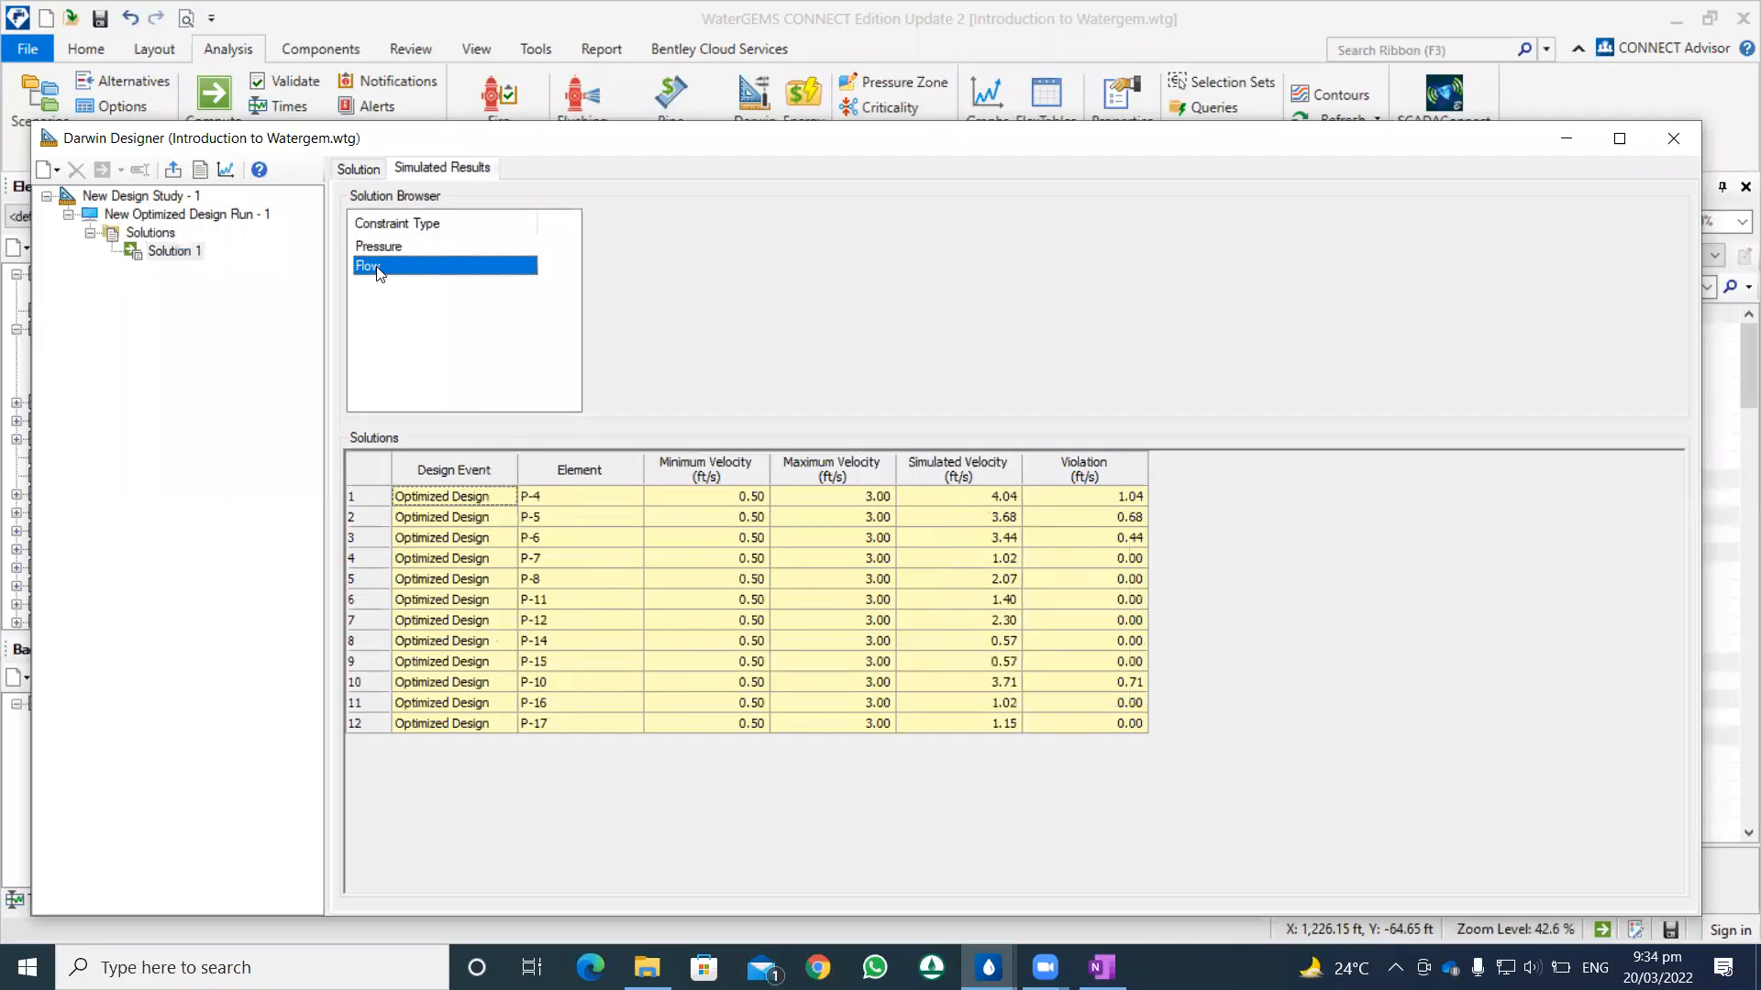
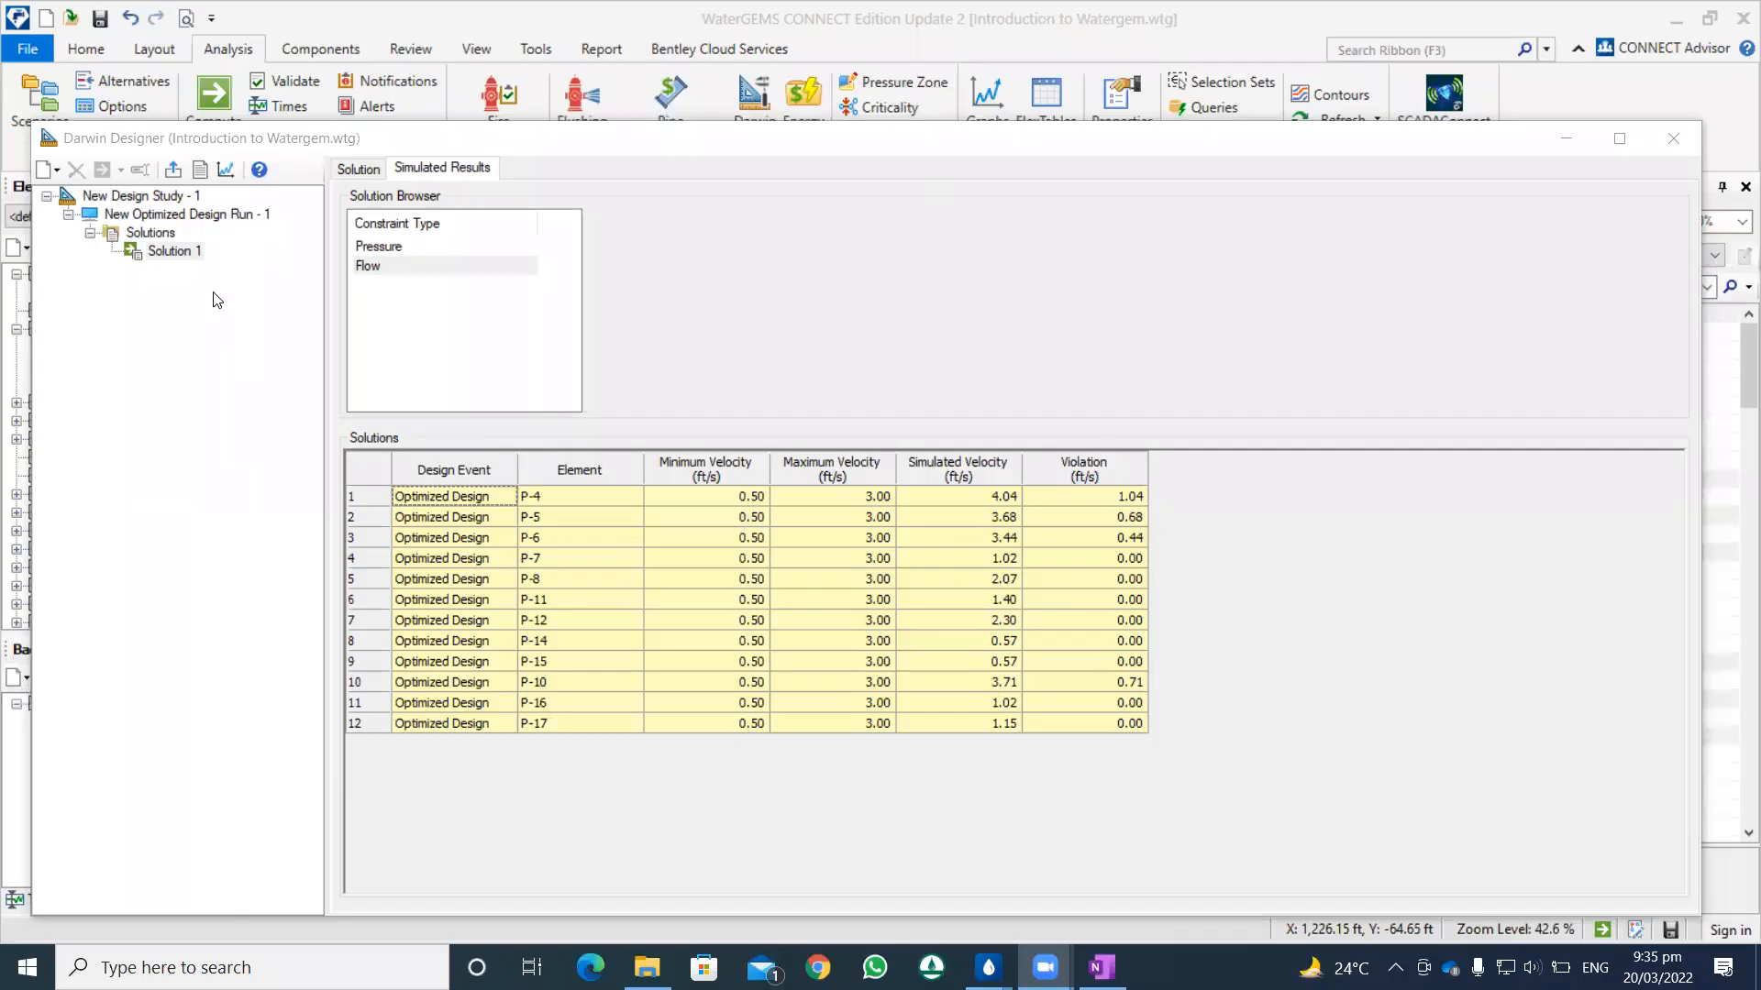
{"action": "left_click", "coordinate": [202, 153]}
{"action": "left_click_drag", "start_coordinate": [203, 152], "coordinate": [247, 243]}
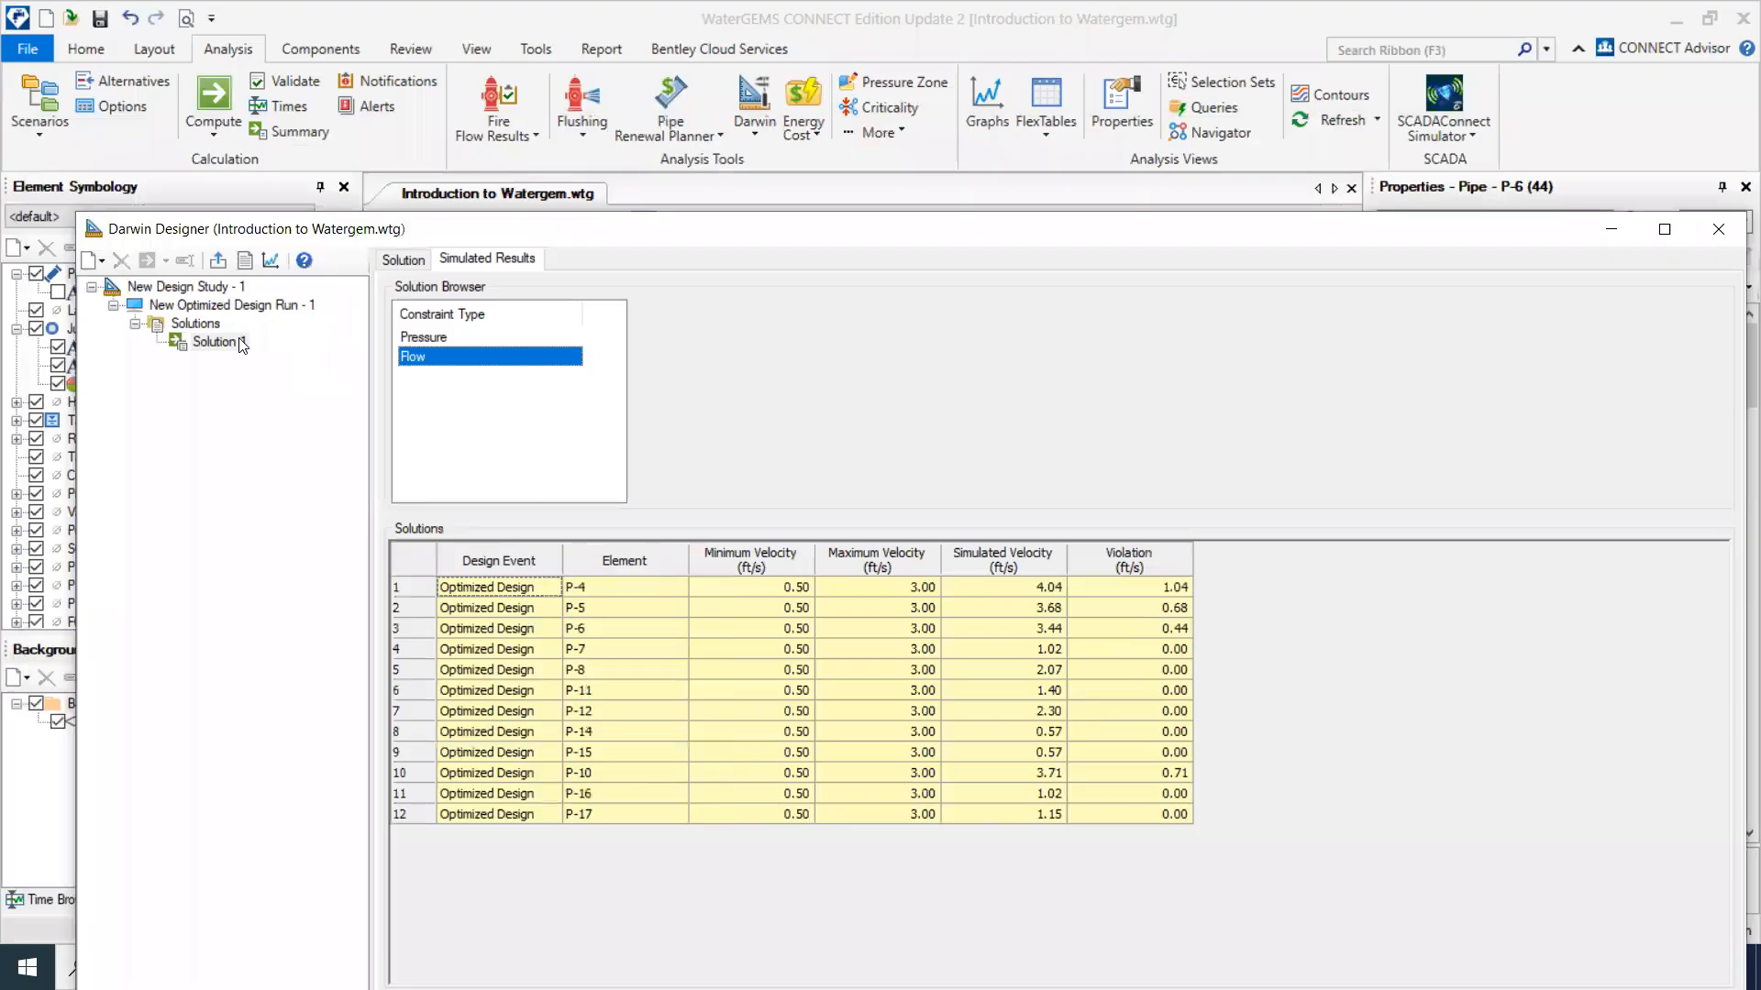
{"action": "left_click", "coordinate": [220, 262]}
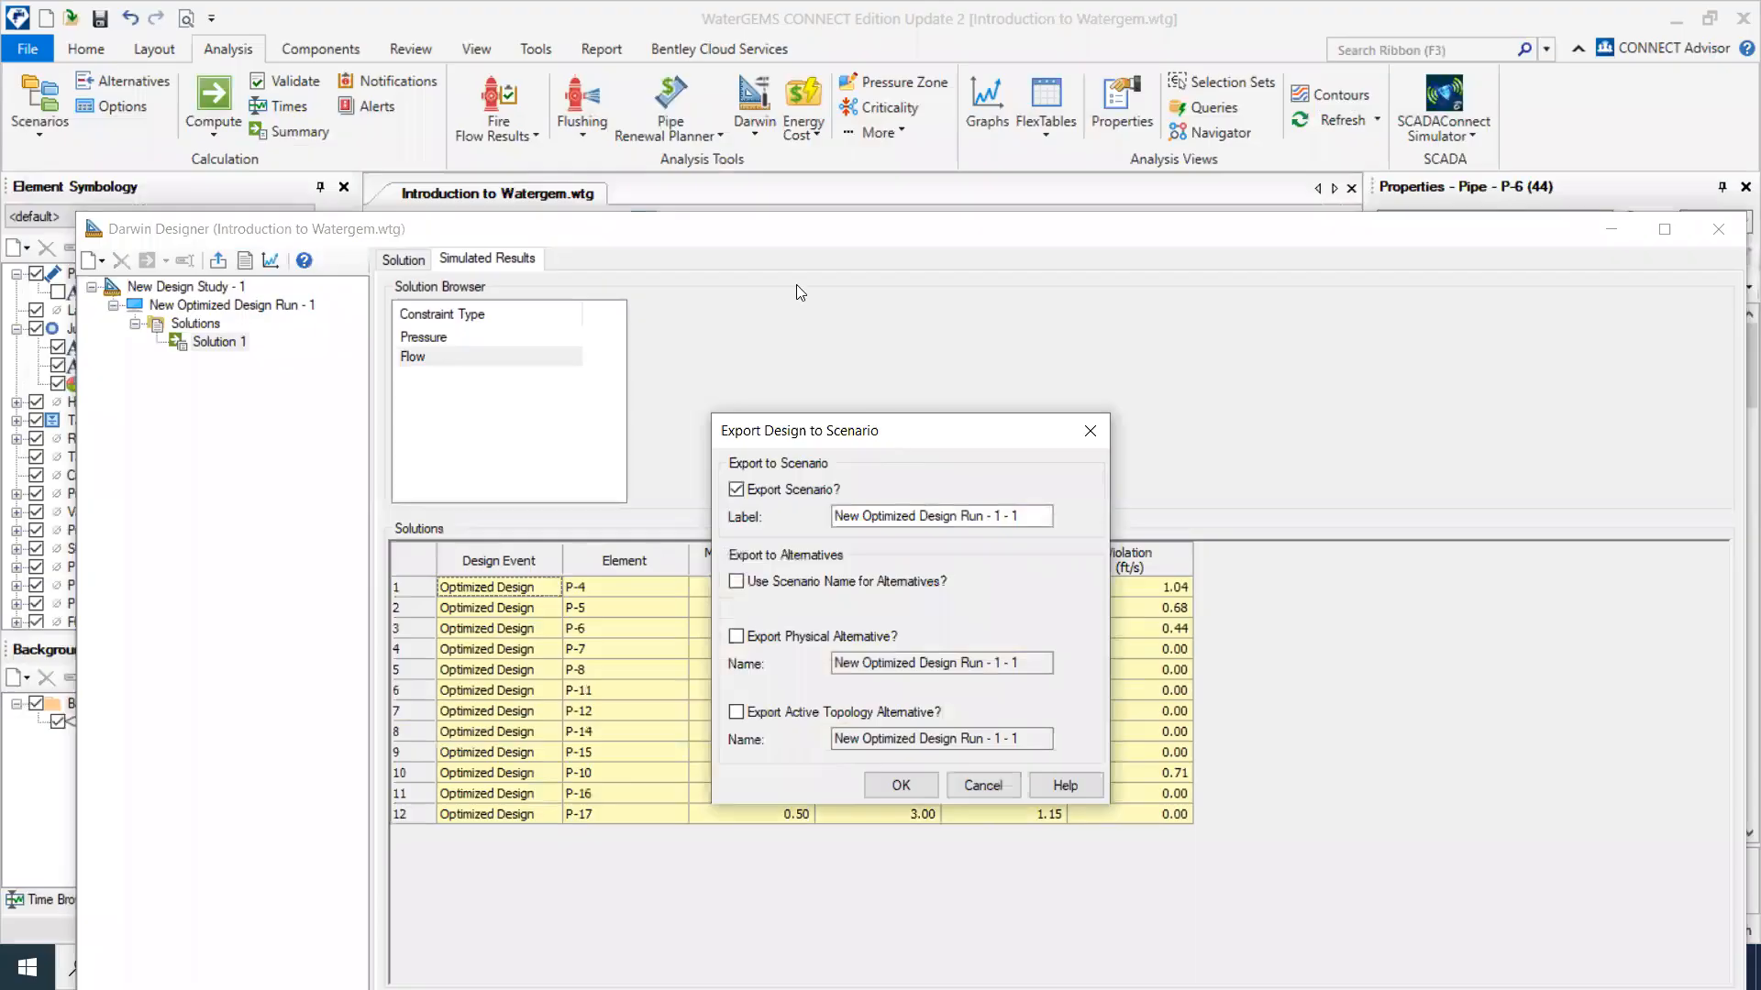
{"action": "key", "text": "Escape"}
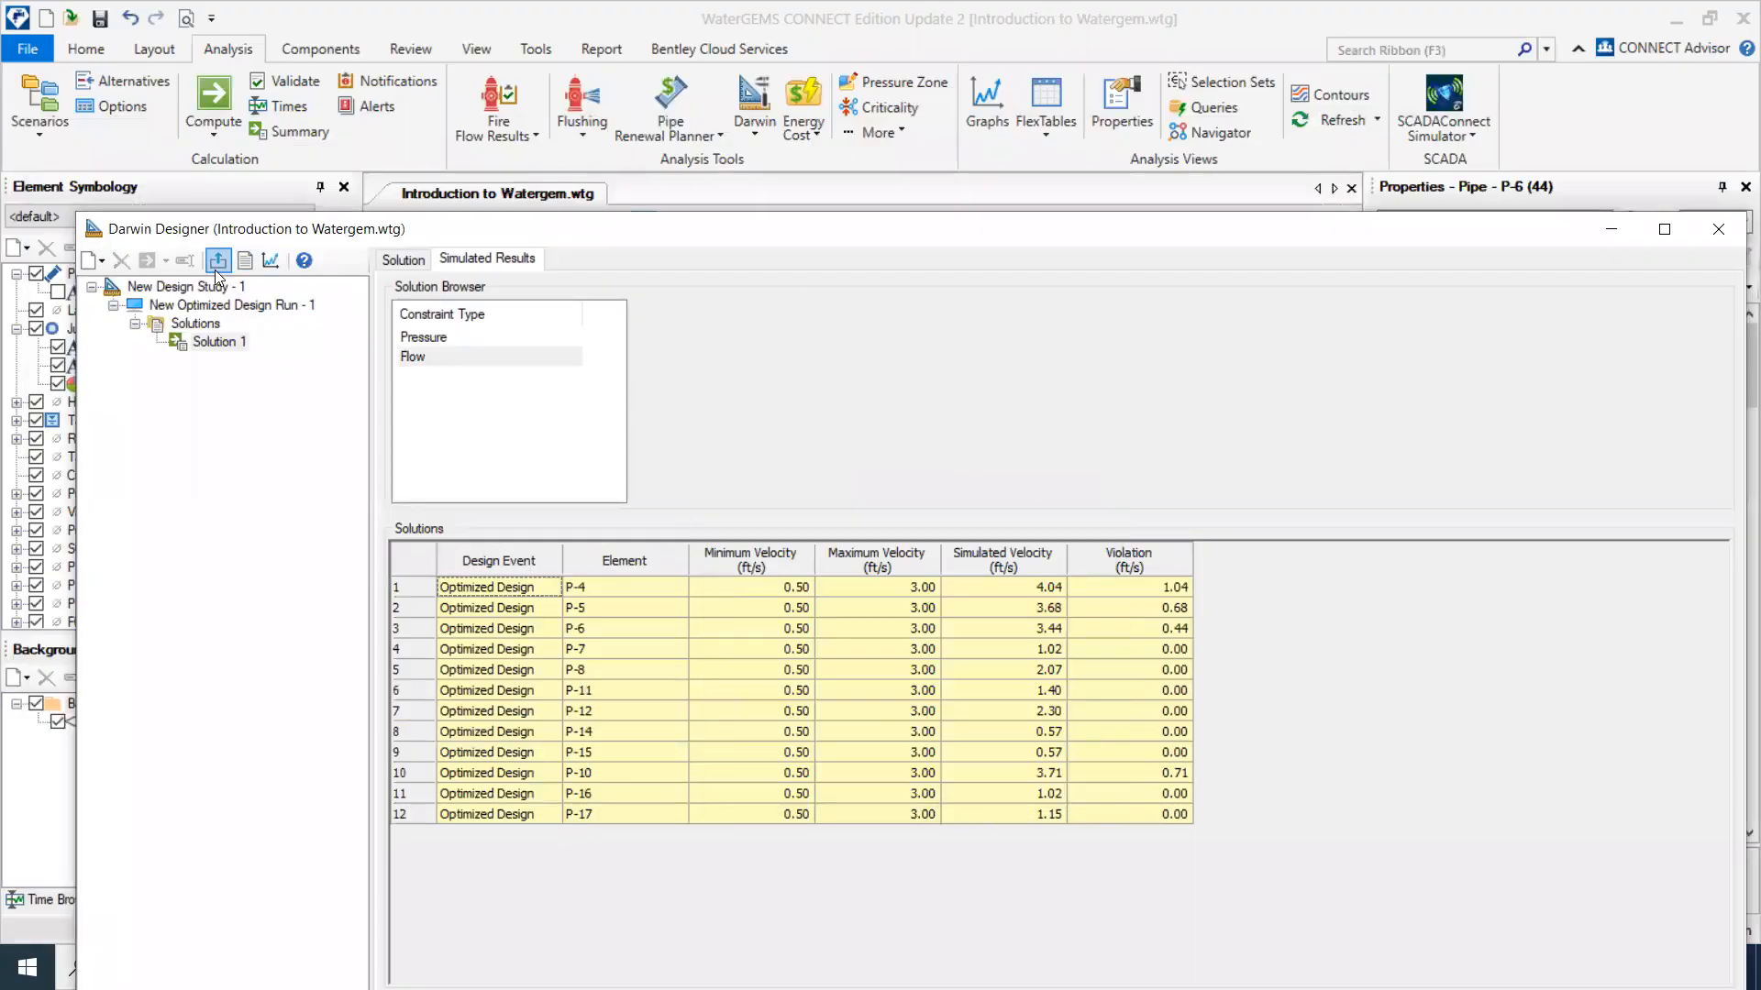
{"action": "left_click", "coordinate": [220, 264]}
Step: Examine the optimized design run's report of group, pressure and velocity results and its graph of total benefit against total cost
{"action": "left_click", "coordinate": [244, 264]}
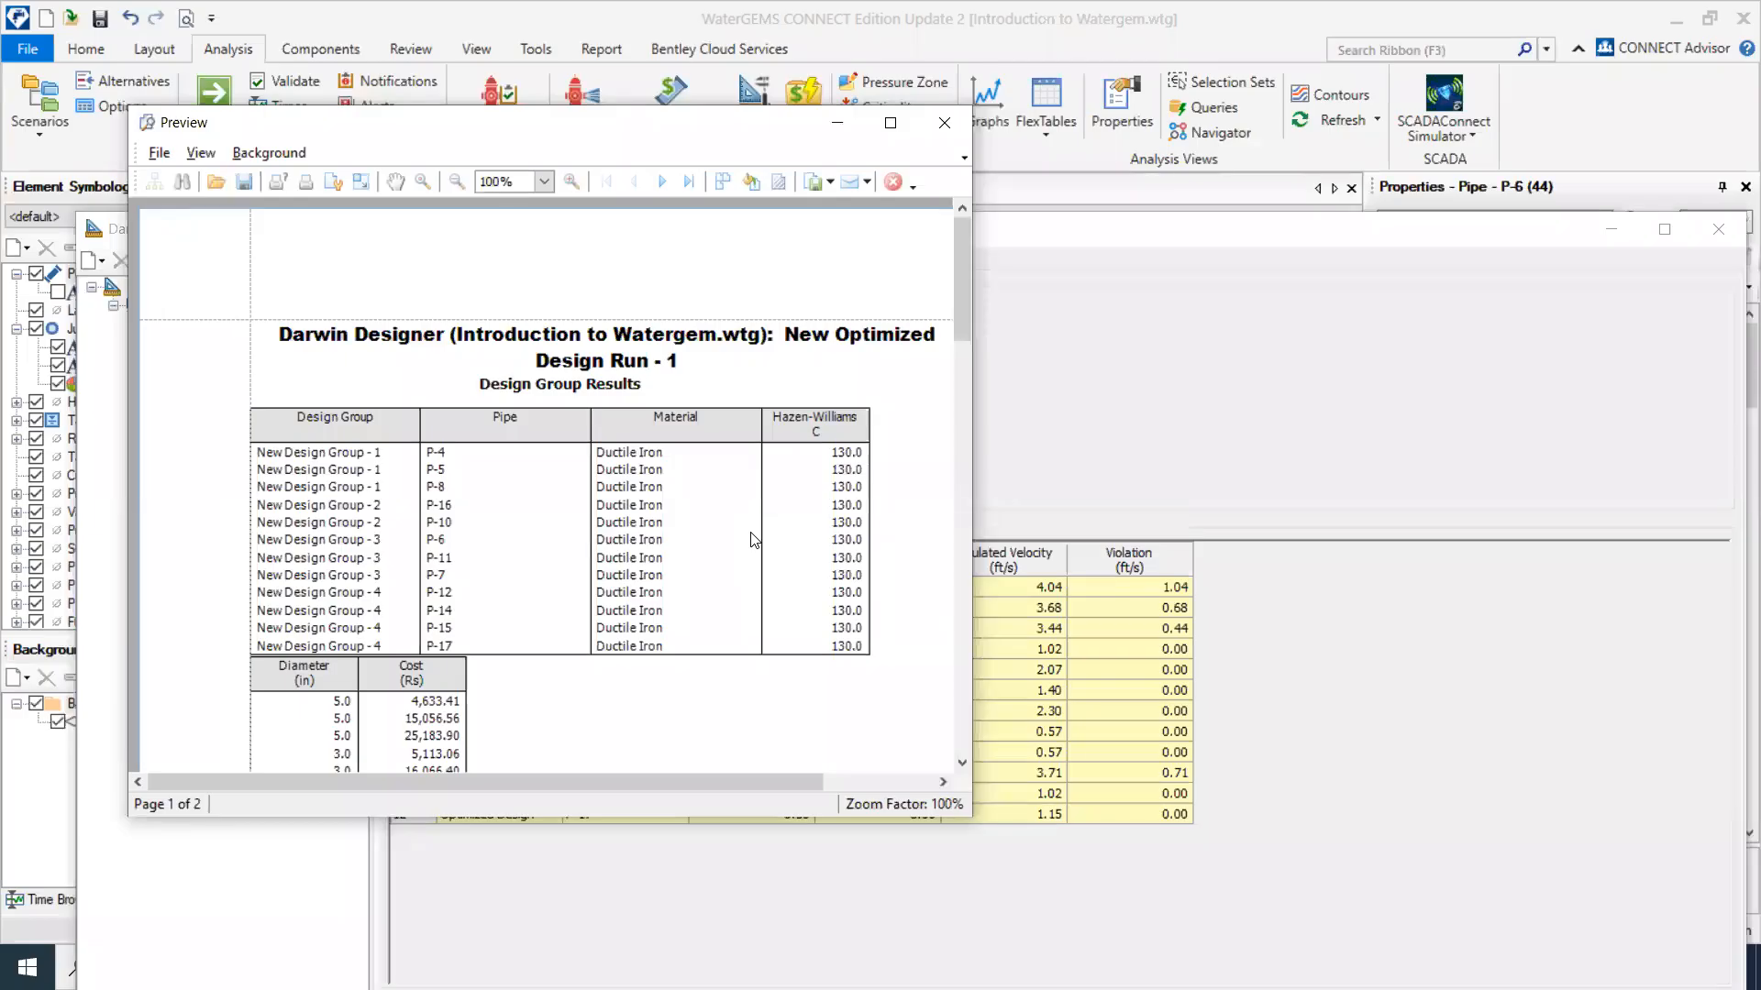
{"action": "scroll", "coordinate": [660, 500], "scroll_direction": "down", "scroll_amount": 5}
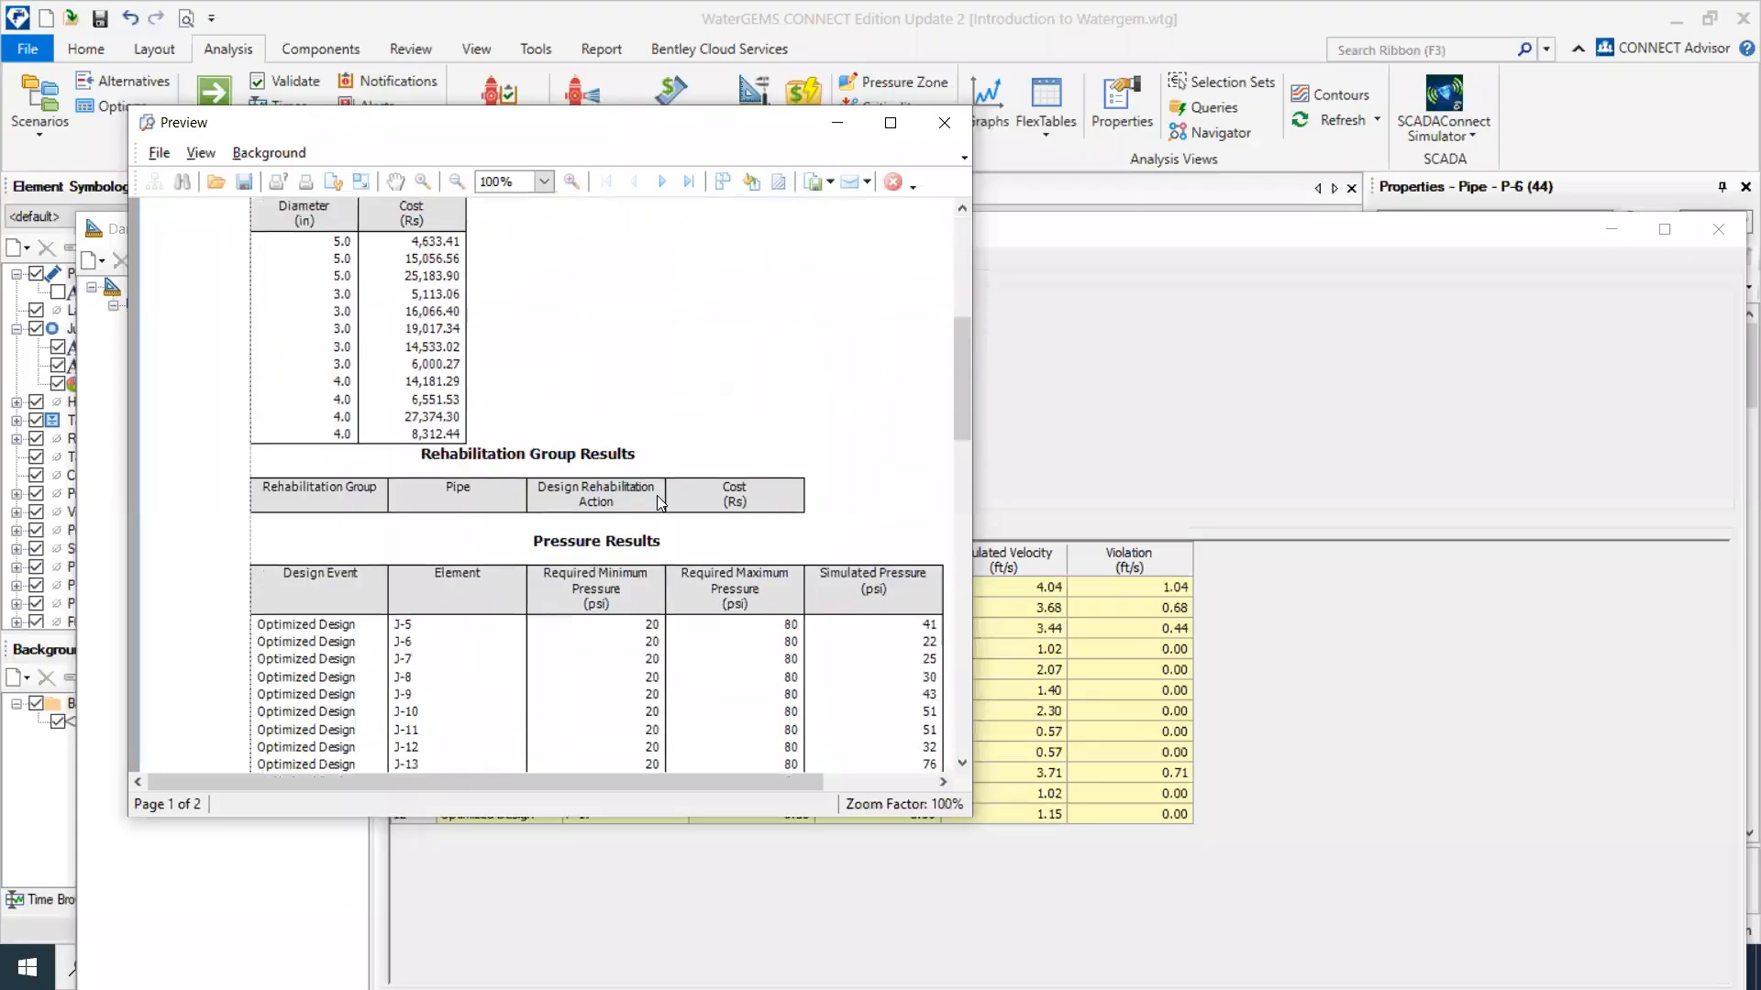
{"action": "scroll", "coordinate": [657, 495], "scroll_direction": "down", "scroll_amount": 10}
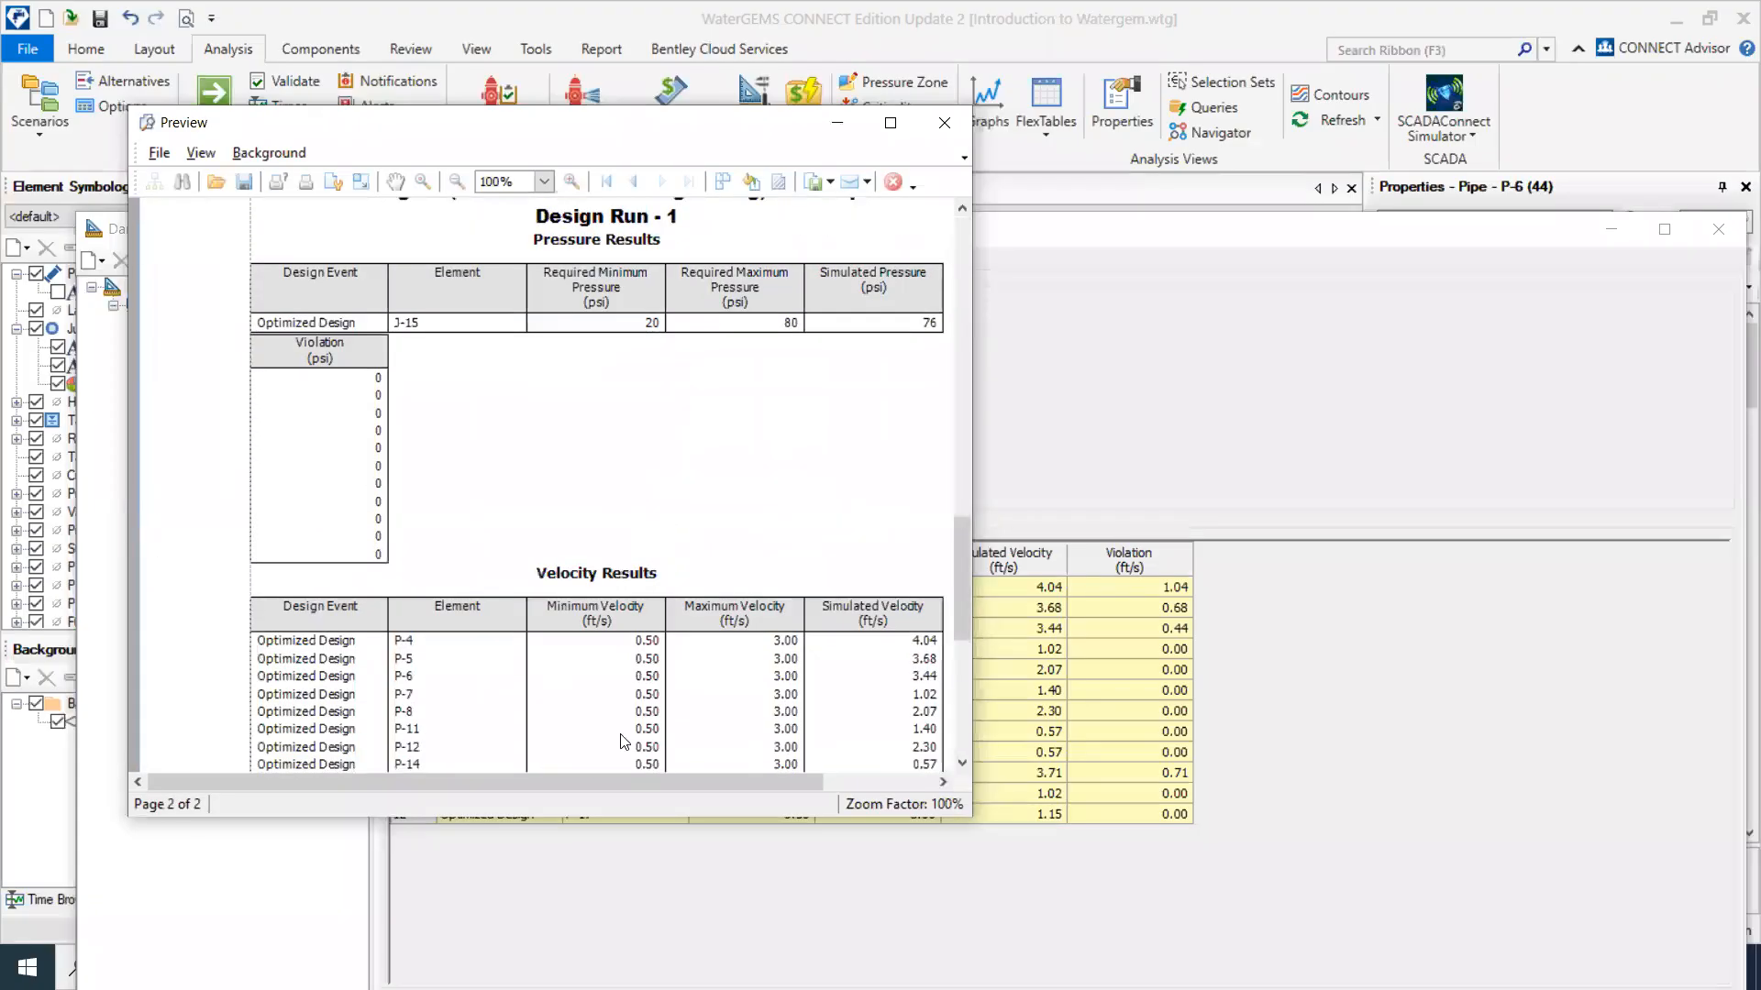
{"action": "mouse_move", "coordinate": [612, 785]}
{"action": "left_mouse_down"}
{"action": "mouse_move", "coordinate": [736, 785]}
{"action": "mouse_move", "coordinate": [600, 782]}
{"action": "left_mouse_up"}
{"action": "scroll", "coordinate": [568, 642], "scroll_direction": "down", "scroll_amount": 3}
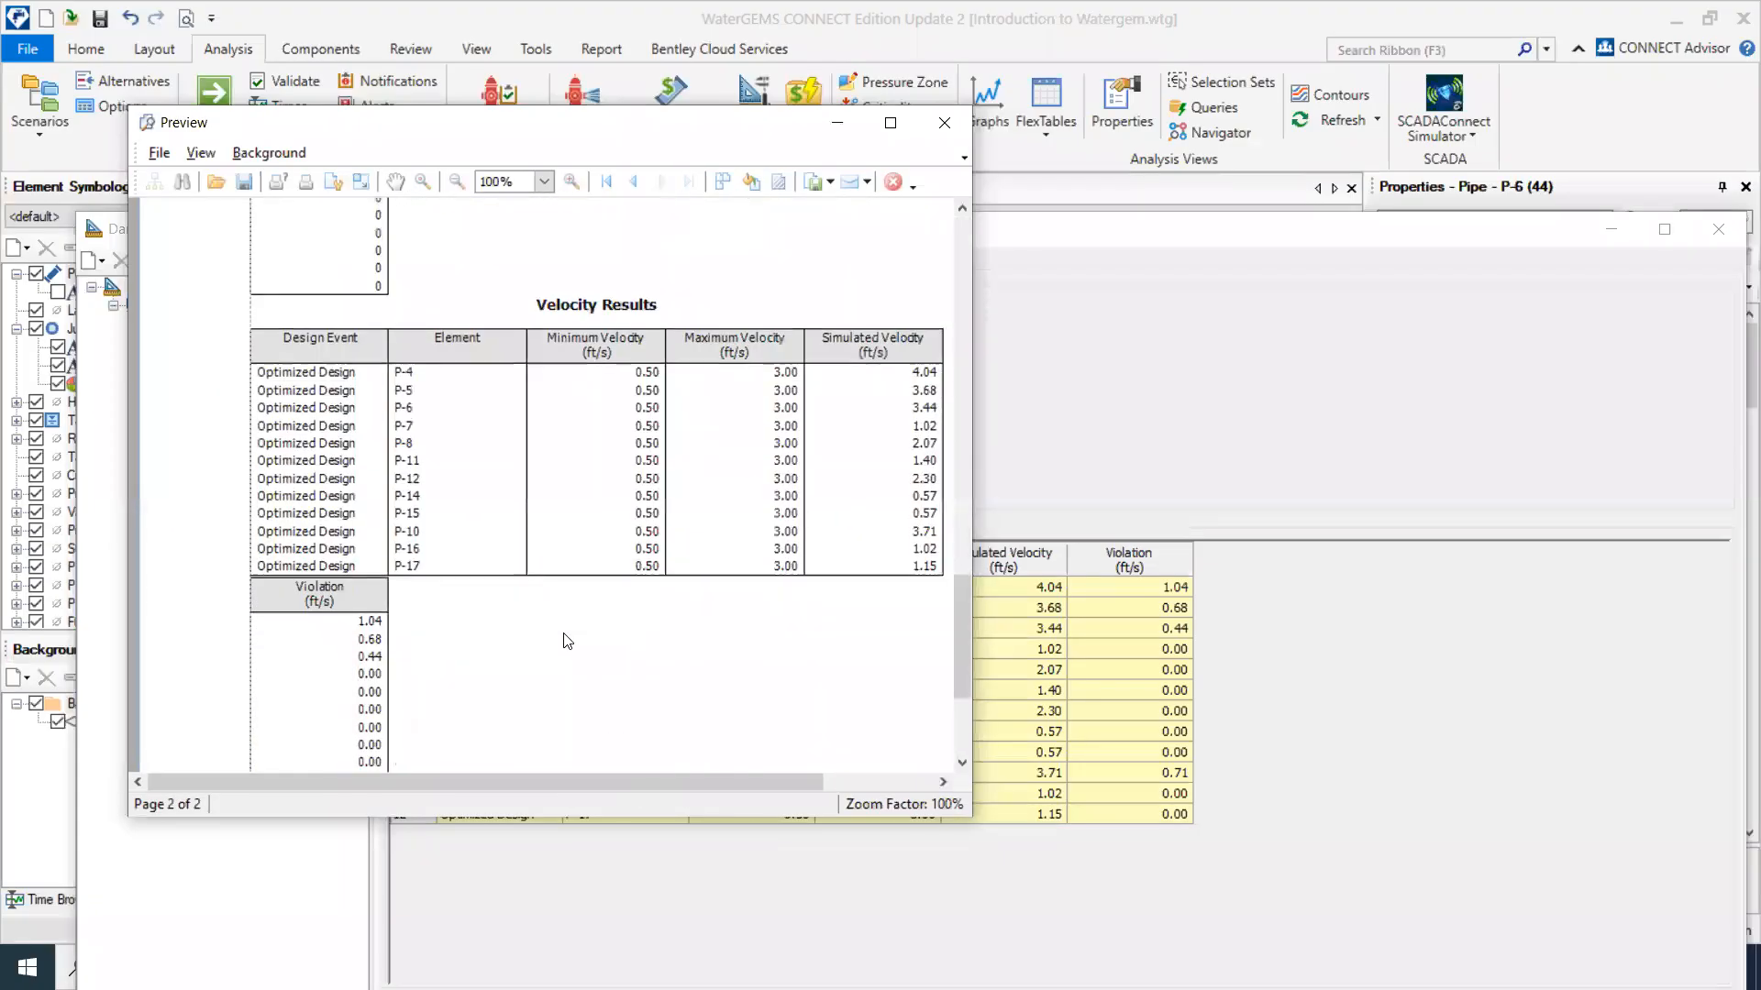
{"action": "scroll", "coordinate": [568, 642], "scroll_direction": "down", "scroll_amount": 3}
{"action": "scroll", "coordinate": [570, 633], "scroll_direction": "up", "scroll_amount": 6}
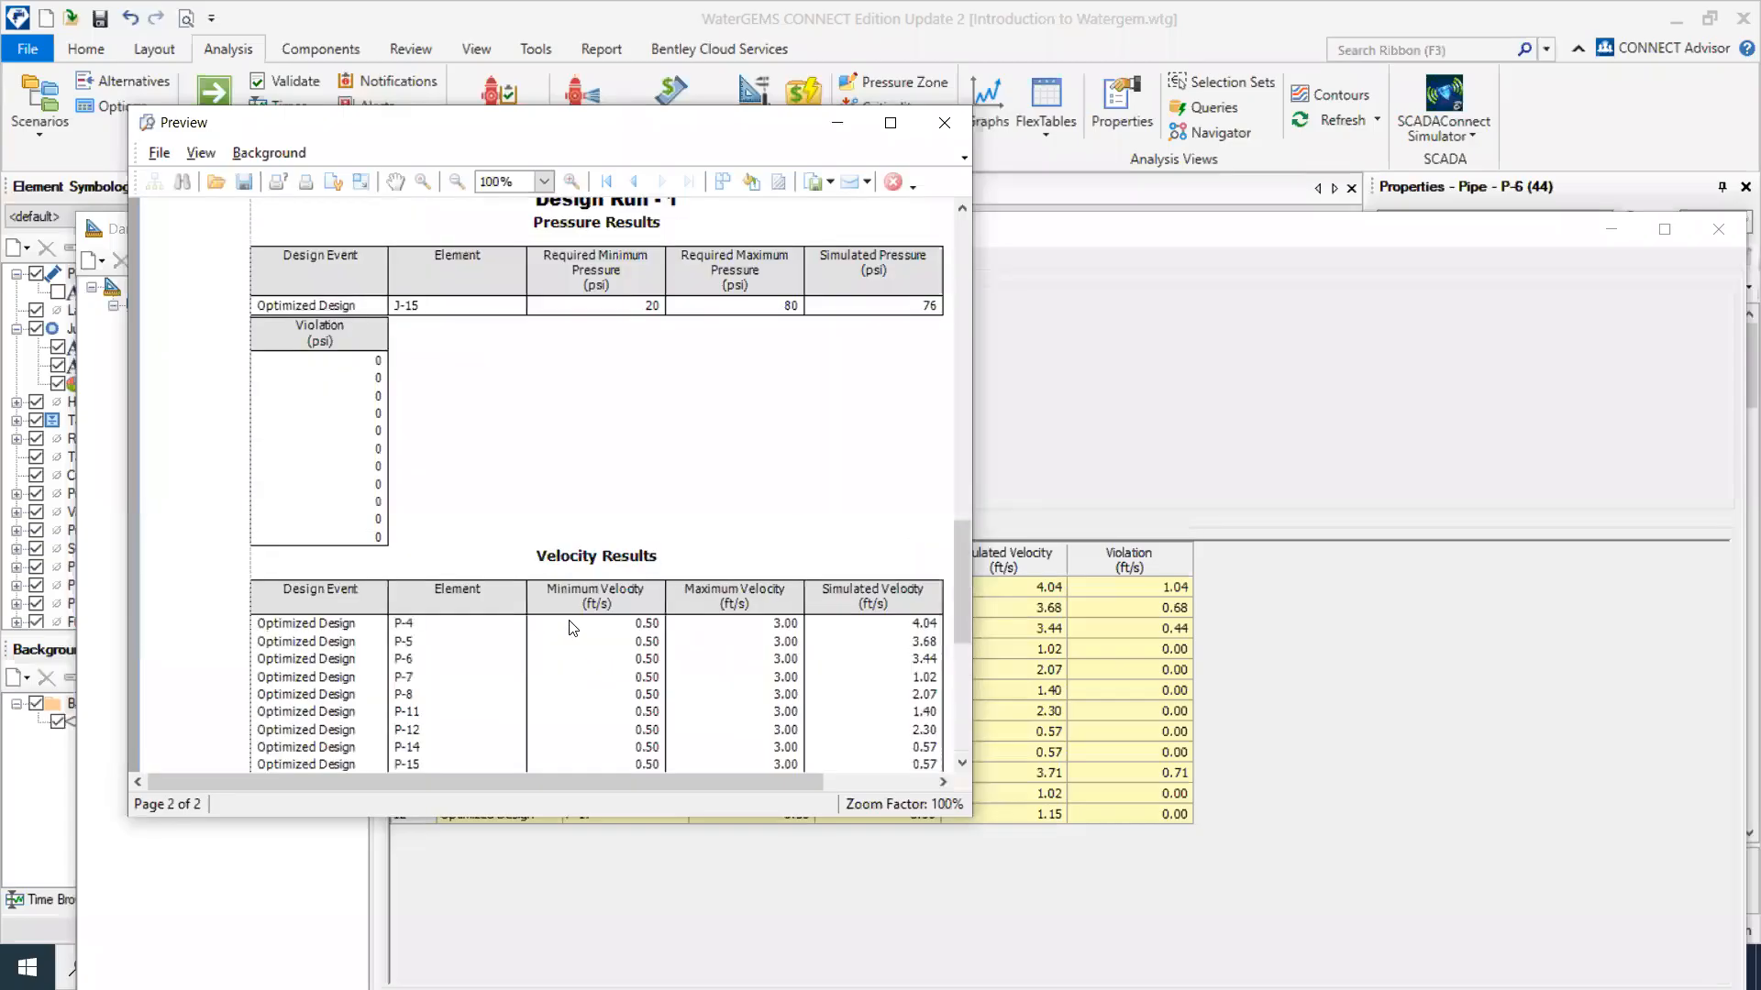
{"action": "scroll", "coordinate": [572, 628], "scroll_direction": "down", "scroll_amount": 5}
{"action": "left_click", "coordinate": [947, 120]}
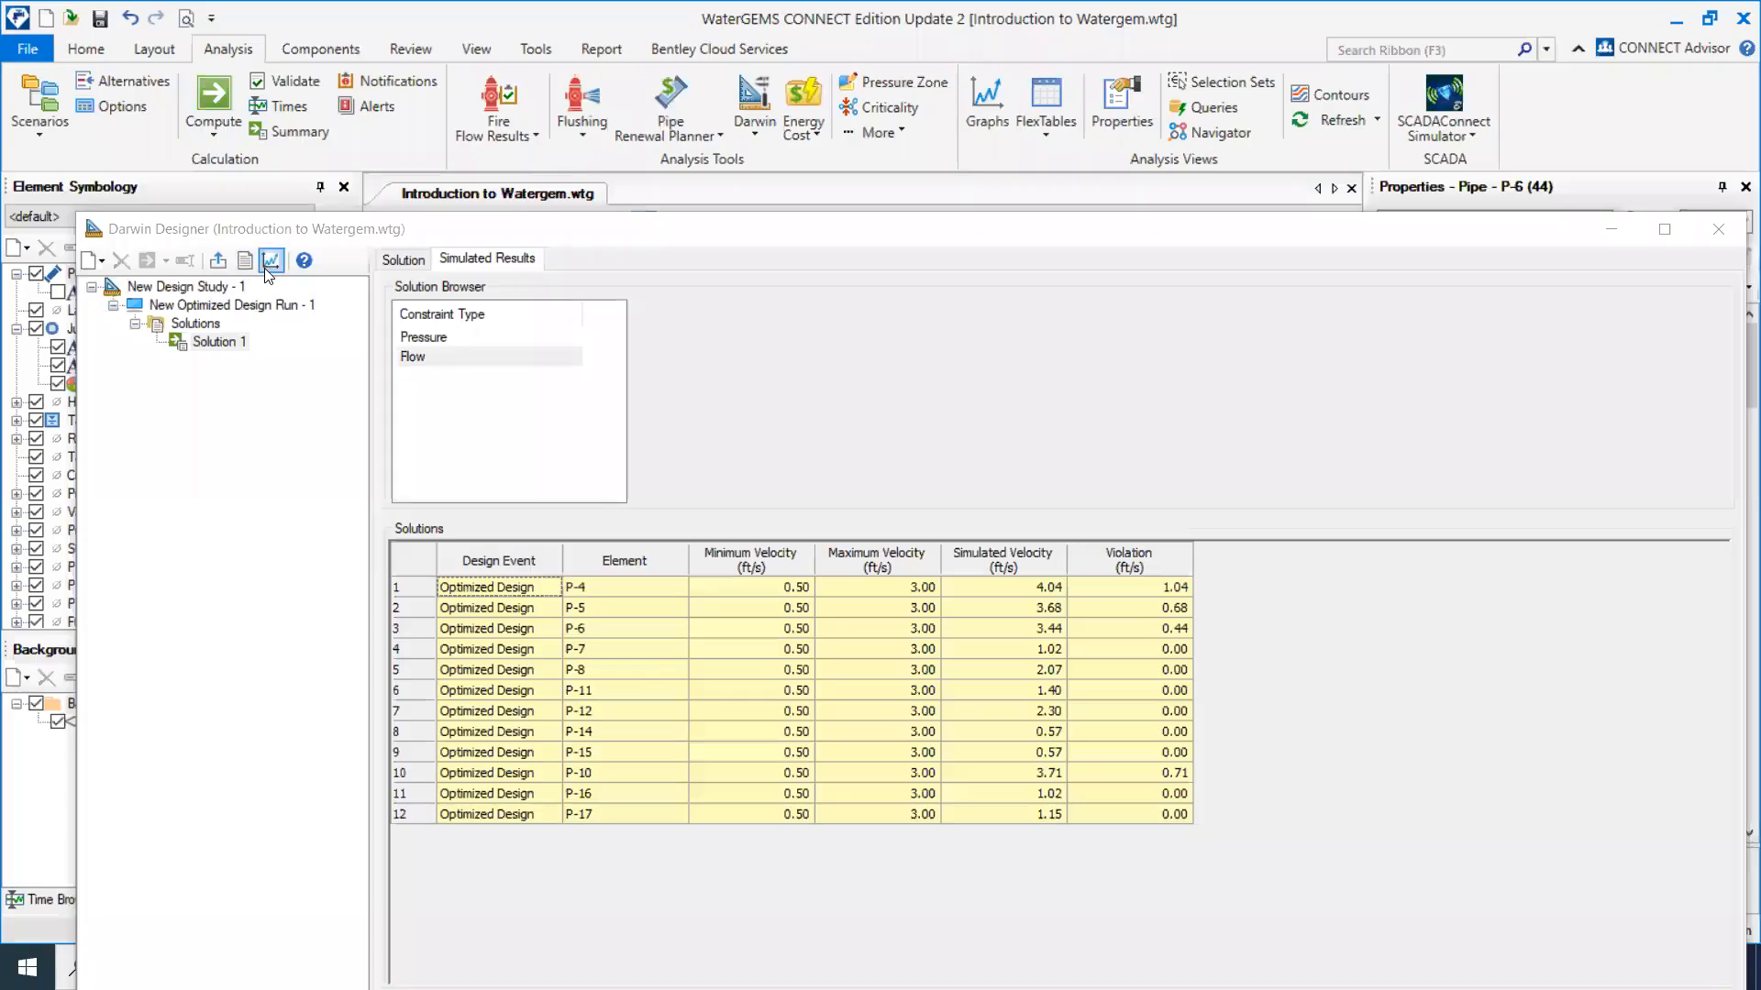
{"action": "left_click", "coordinate": [264, 268]}
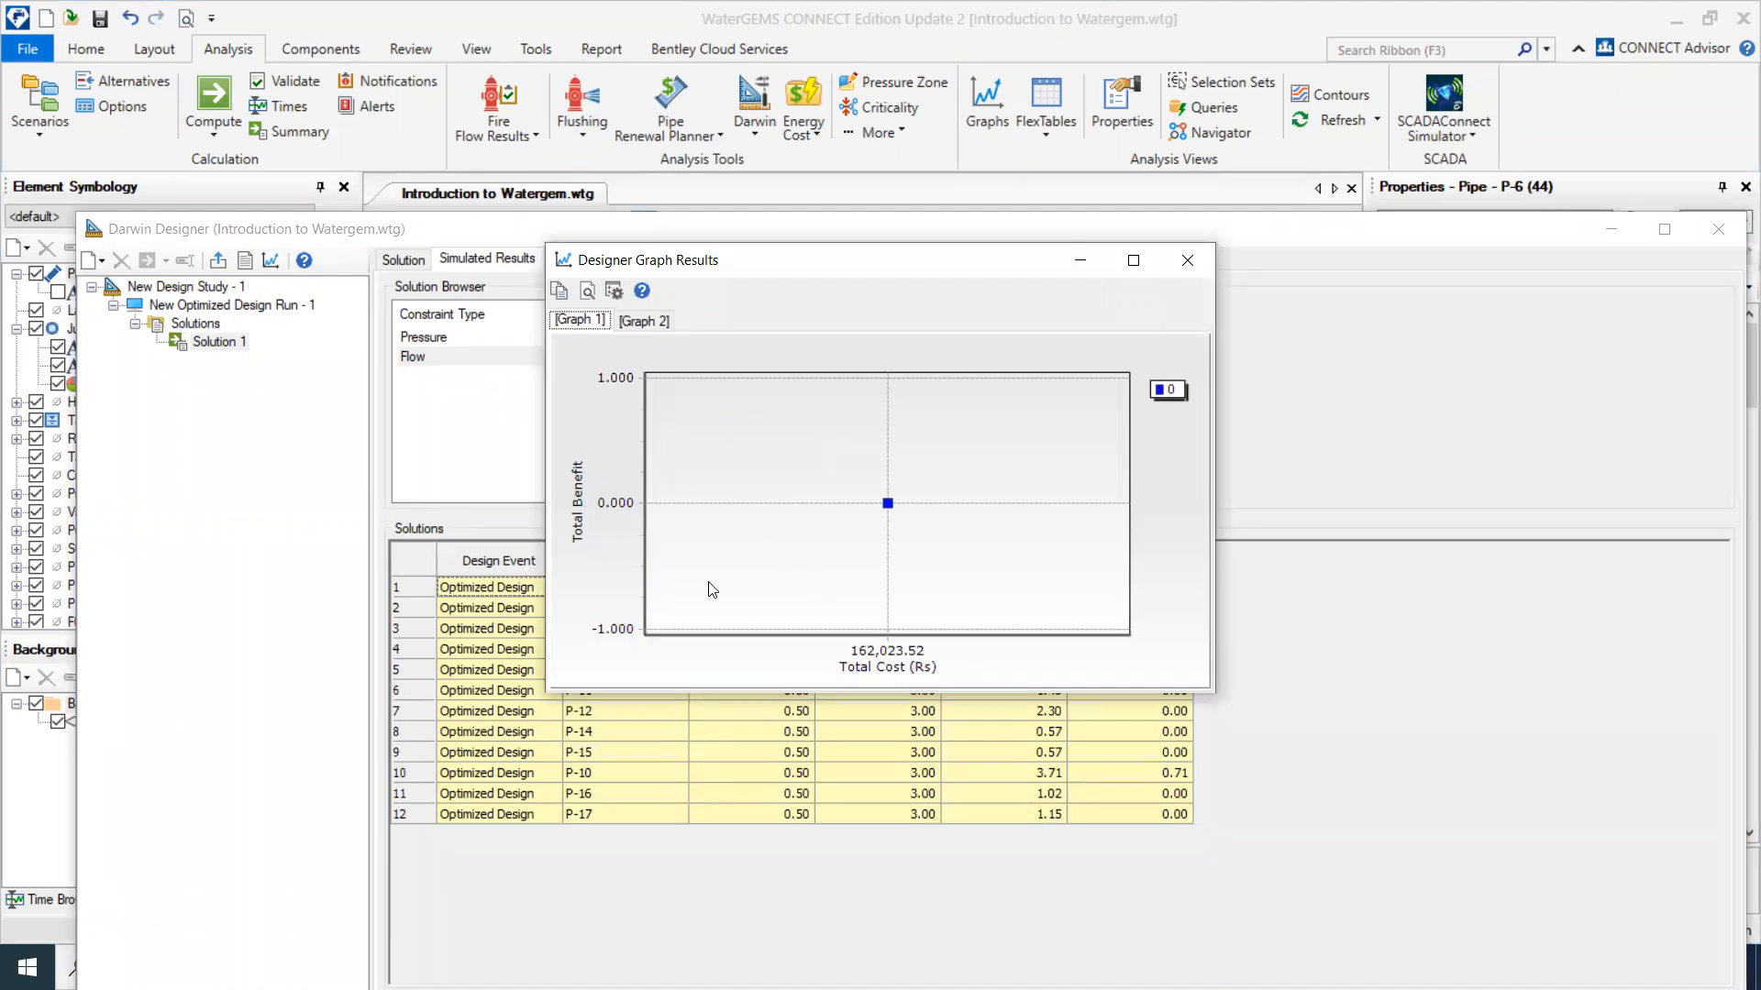
{"action": "left_click", "coordinate": [1190, 266]}
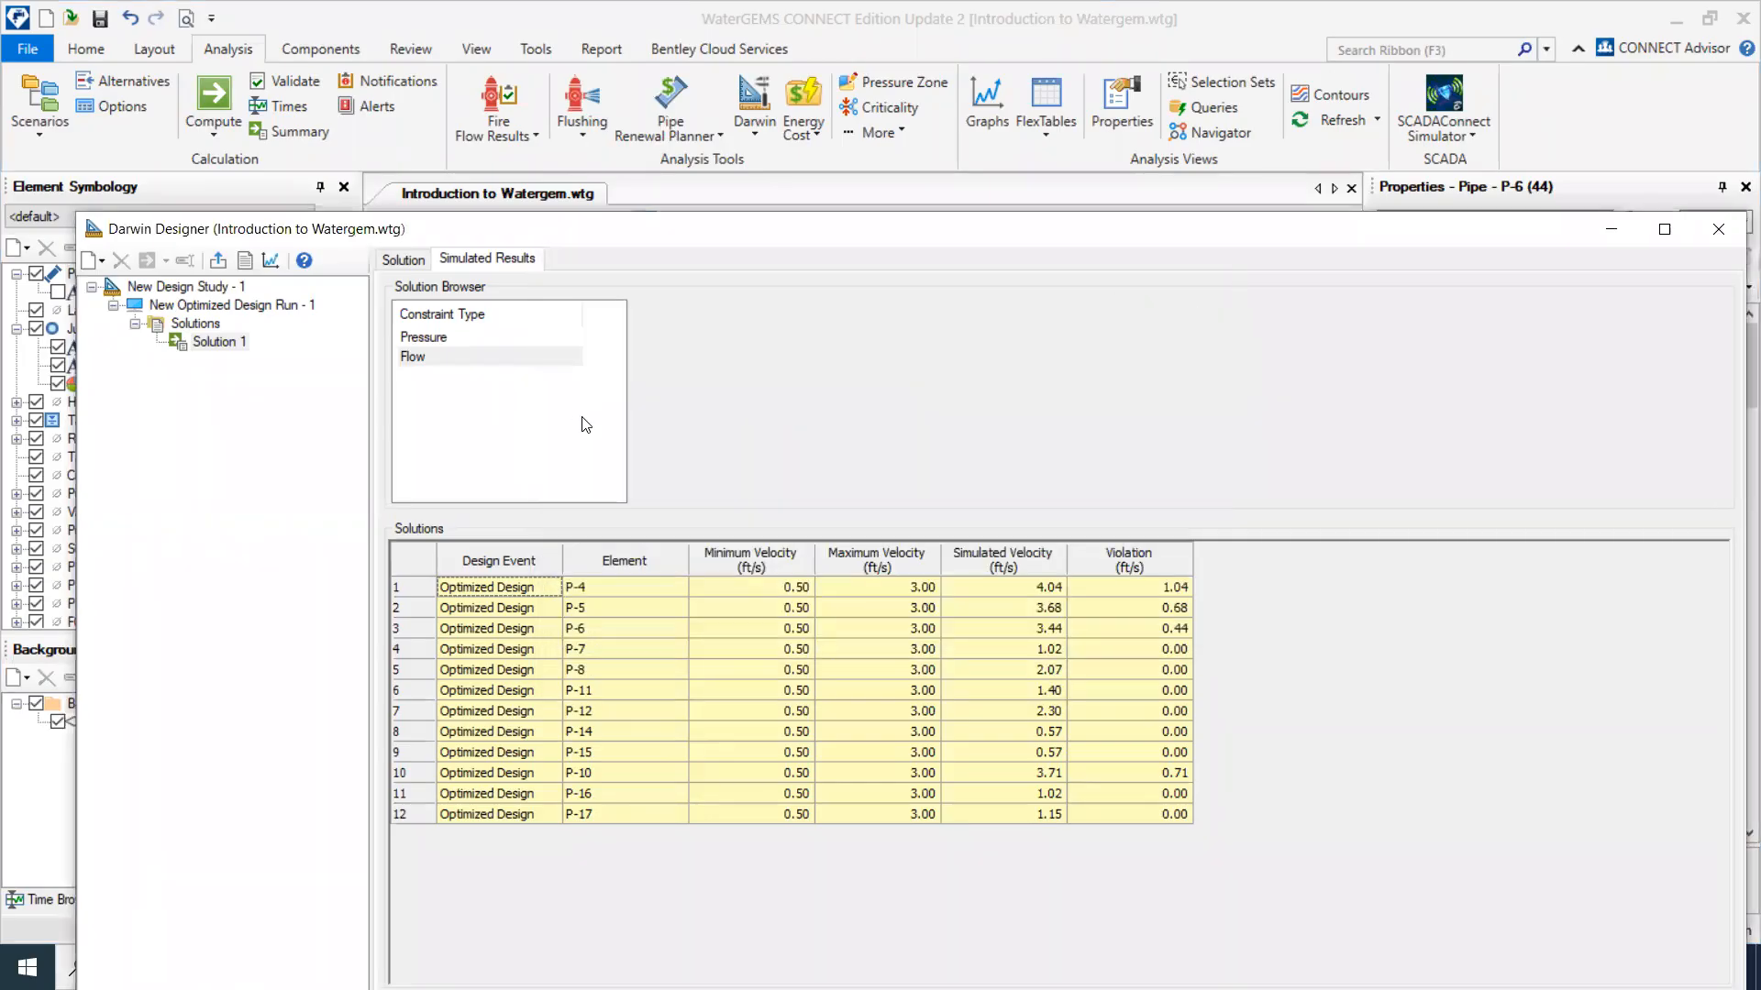
Step: Export Solution 1 to a scenario labelled Optimized Design, using the scenario name for alternatives and including the physical alternative, and minimize Darwin Designer
{"action": "left_click", "coordinate": [218, 263]}
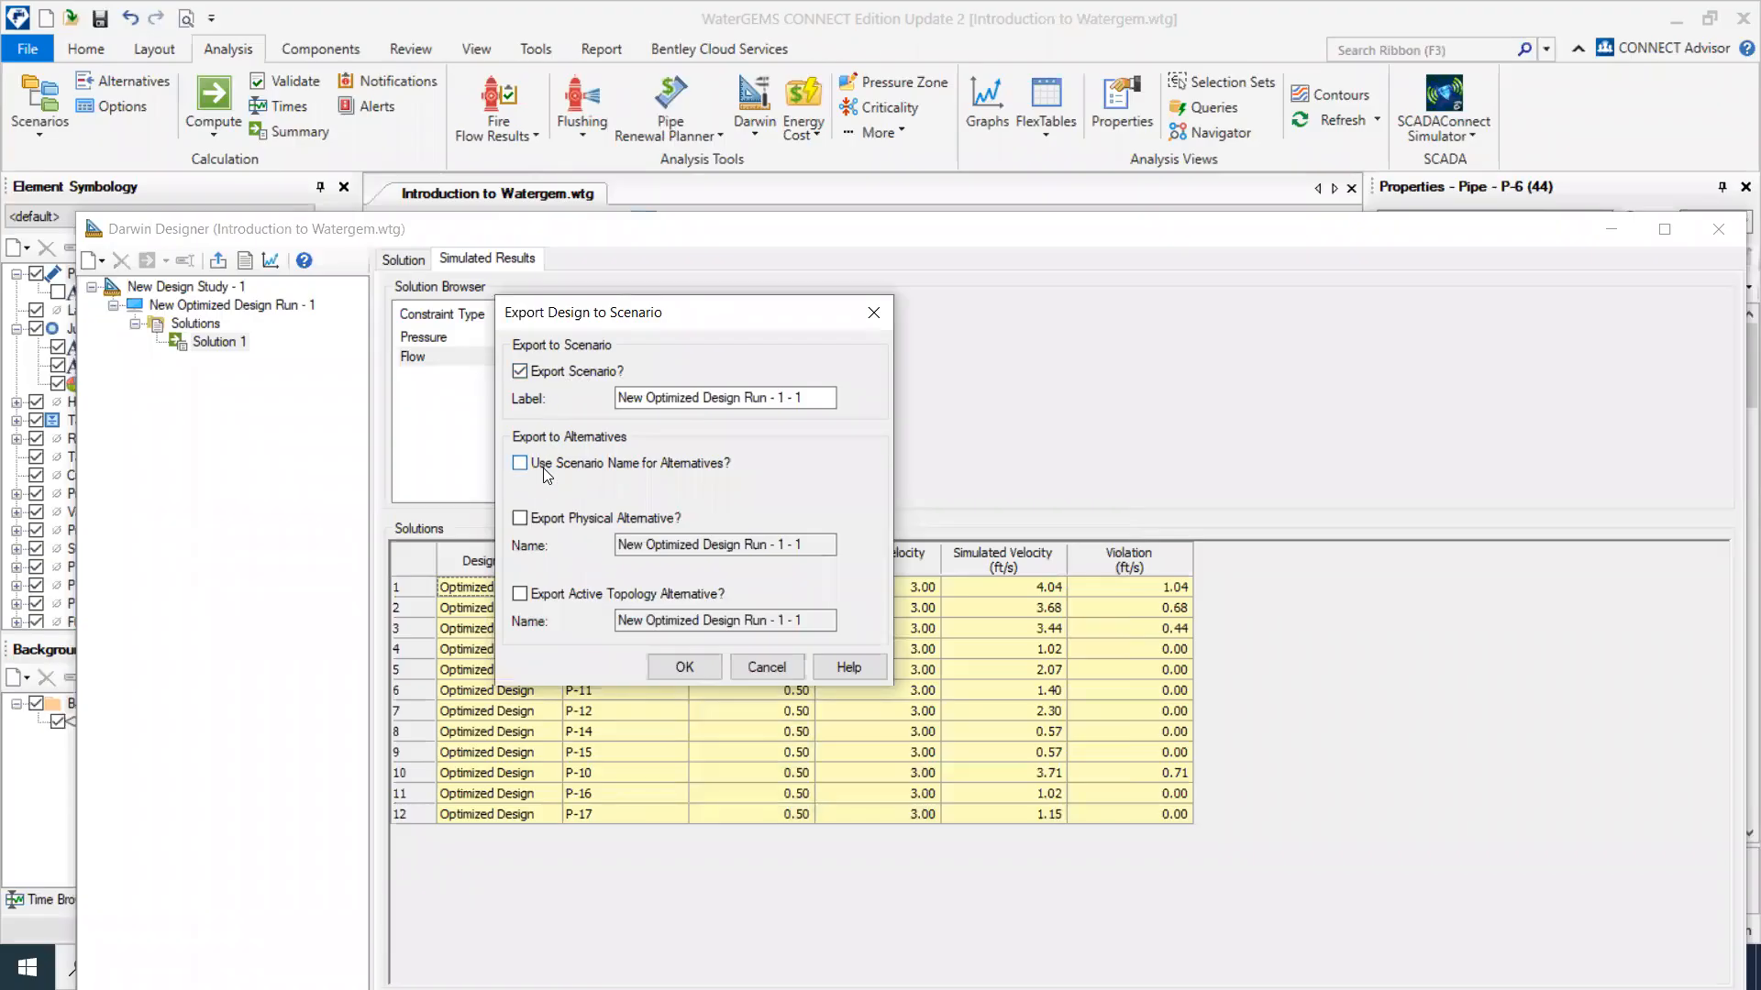
{"action": "left_click", "coordinate": [558, 518]}
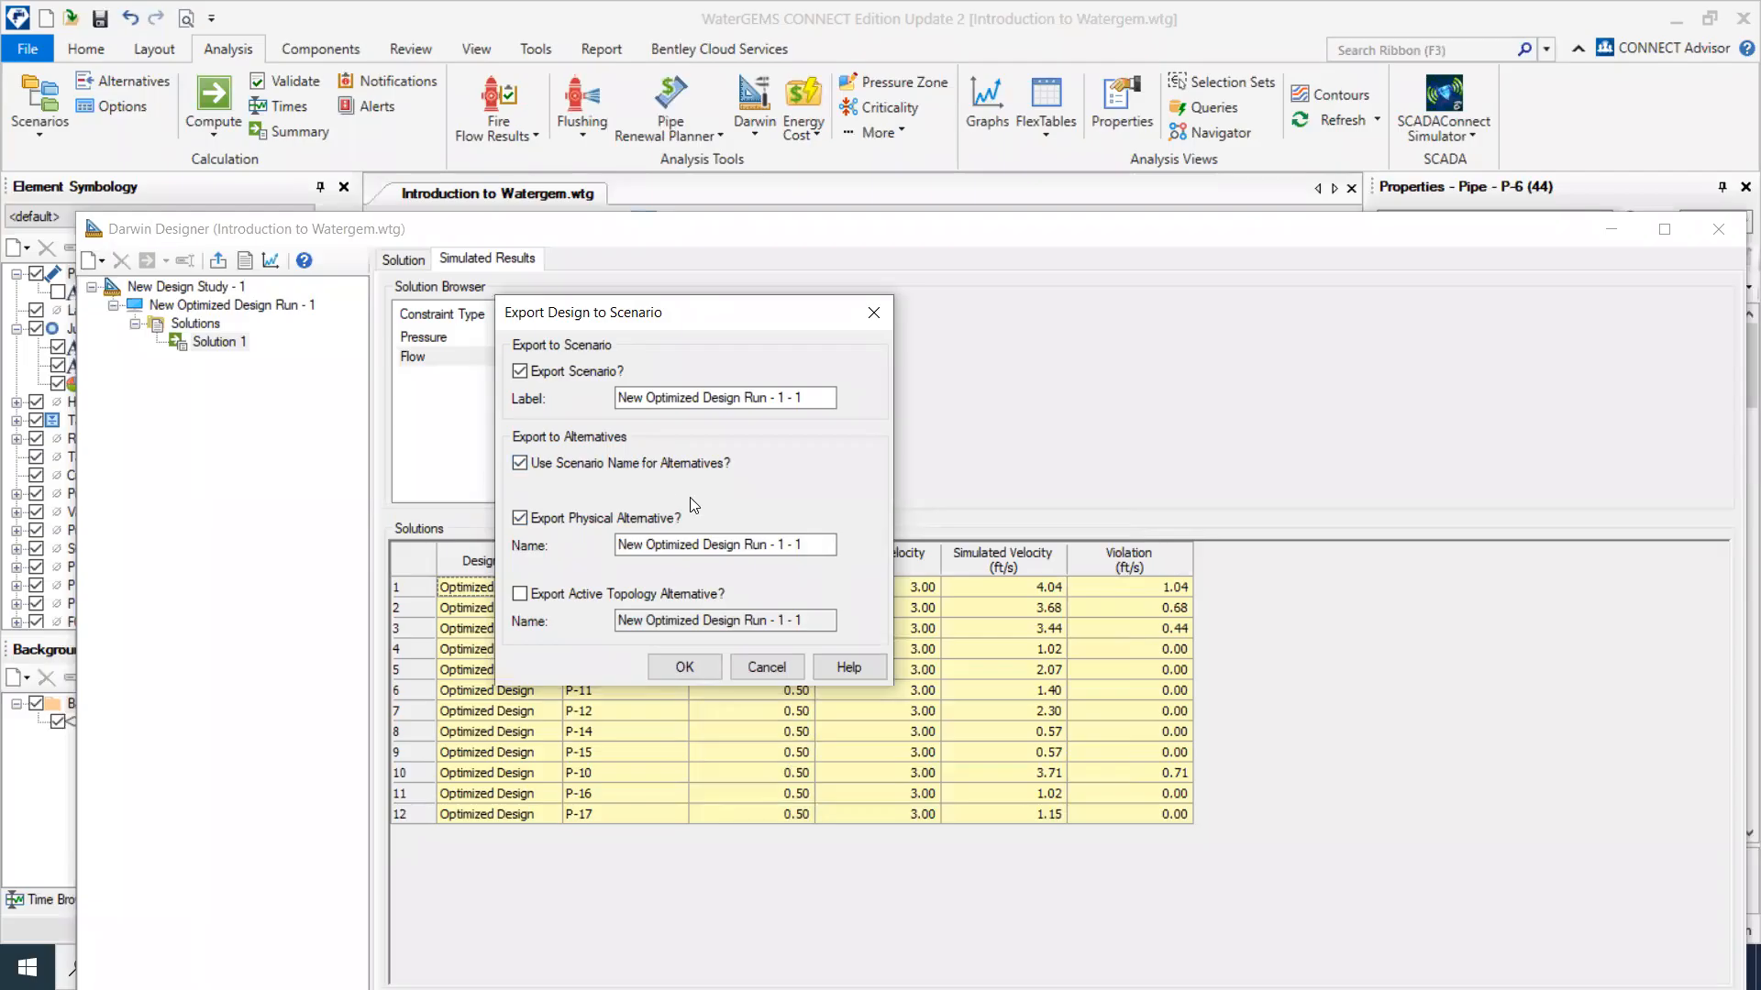
{"action": "triple_click", "coordinate": [769, 399]}
{"action": "left_click_drag", "start_coordinate": [770, 398], "coordinate": [610, 397]}
{"action": "left_click", "coordinate": [808, 398]}
{"action": "left_click_drag", "start_coordinate": [743, 396], "coordinate": [542, 398]}
{"action": "type", "text": "o"}
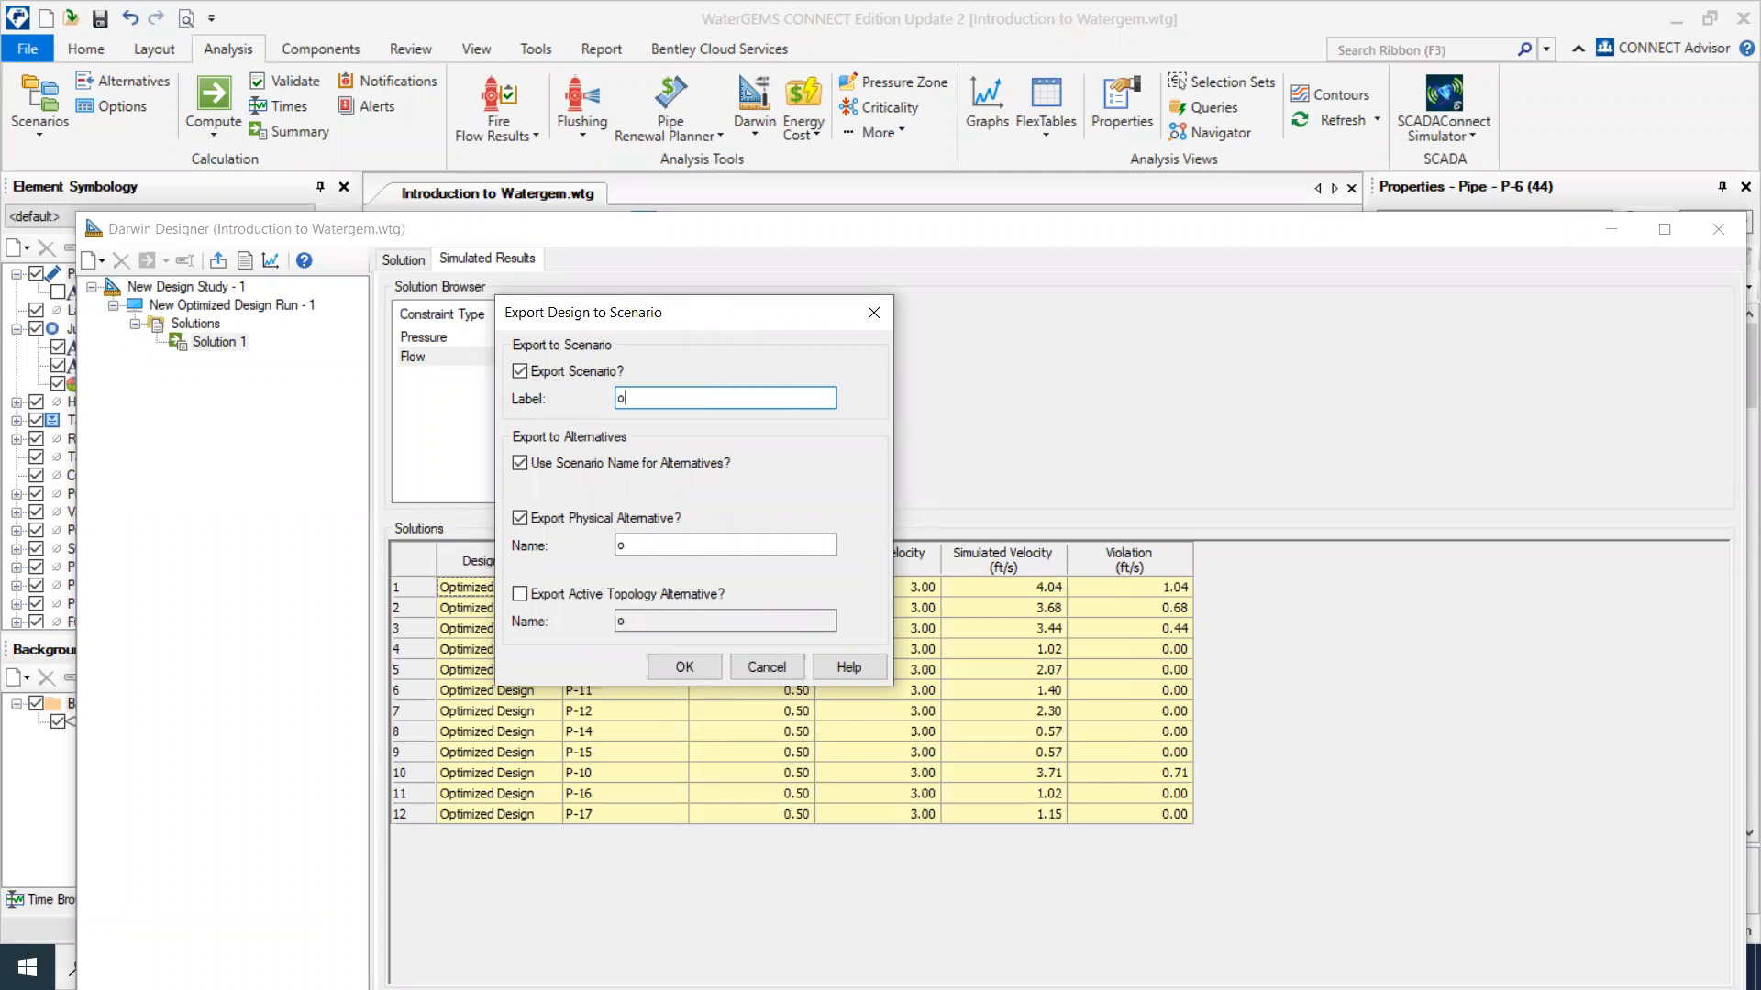
{"action": "type", "text": "ptimized Design"}
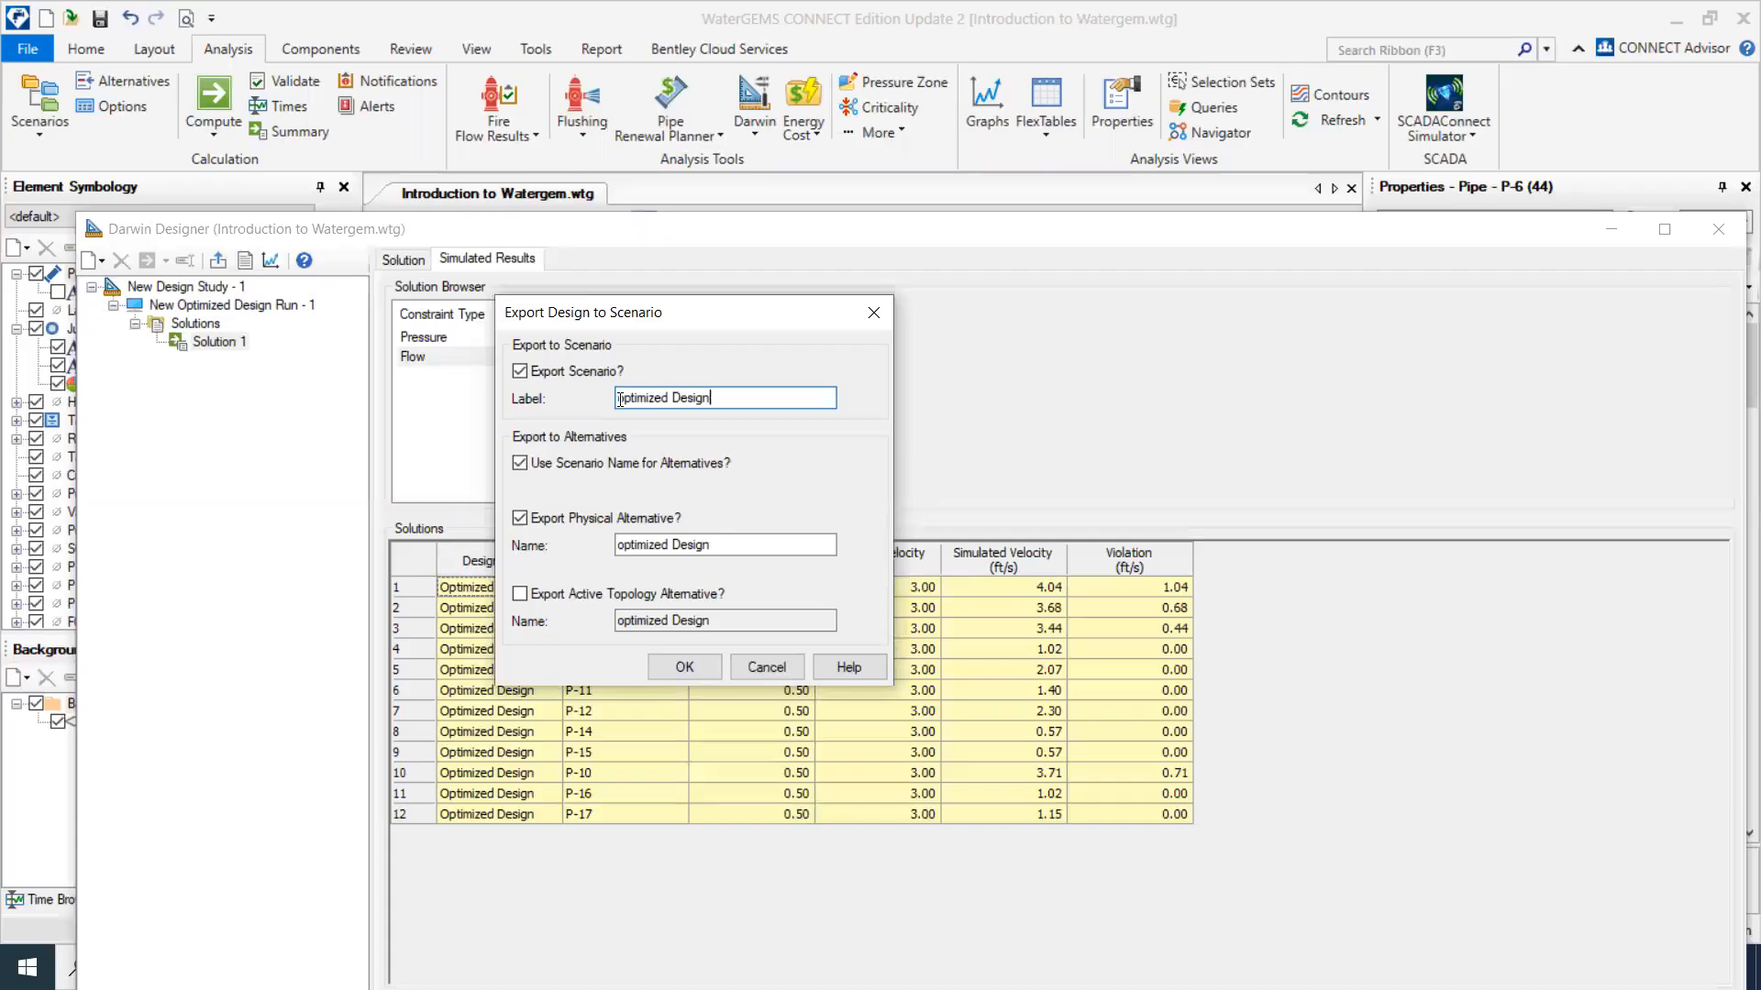
{"action": "left_click_drag", "start_coordinate": [624, 396], "coordinate": [618, 397]}
{"action": "type", "text": "O"}
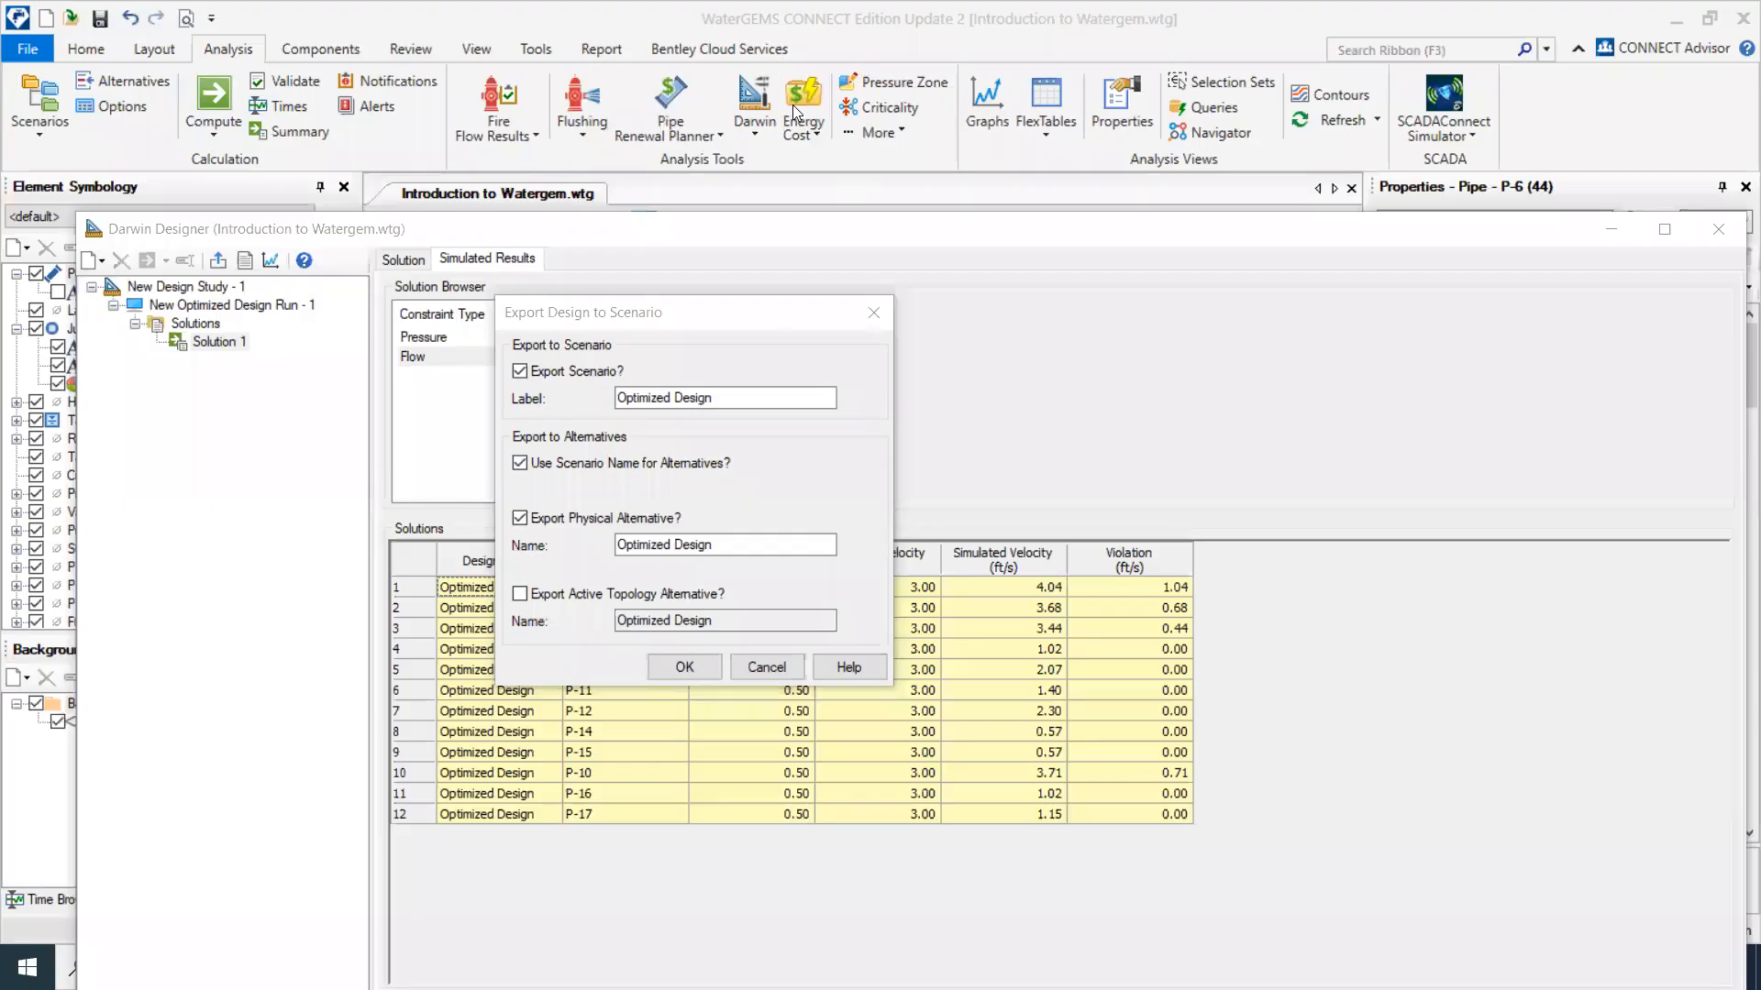
{"action": "left_click", "coordinate": [686, 665]}
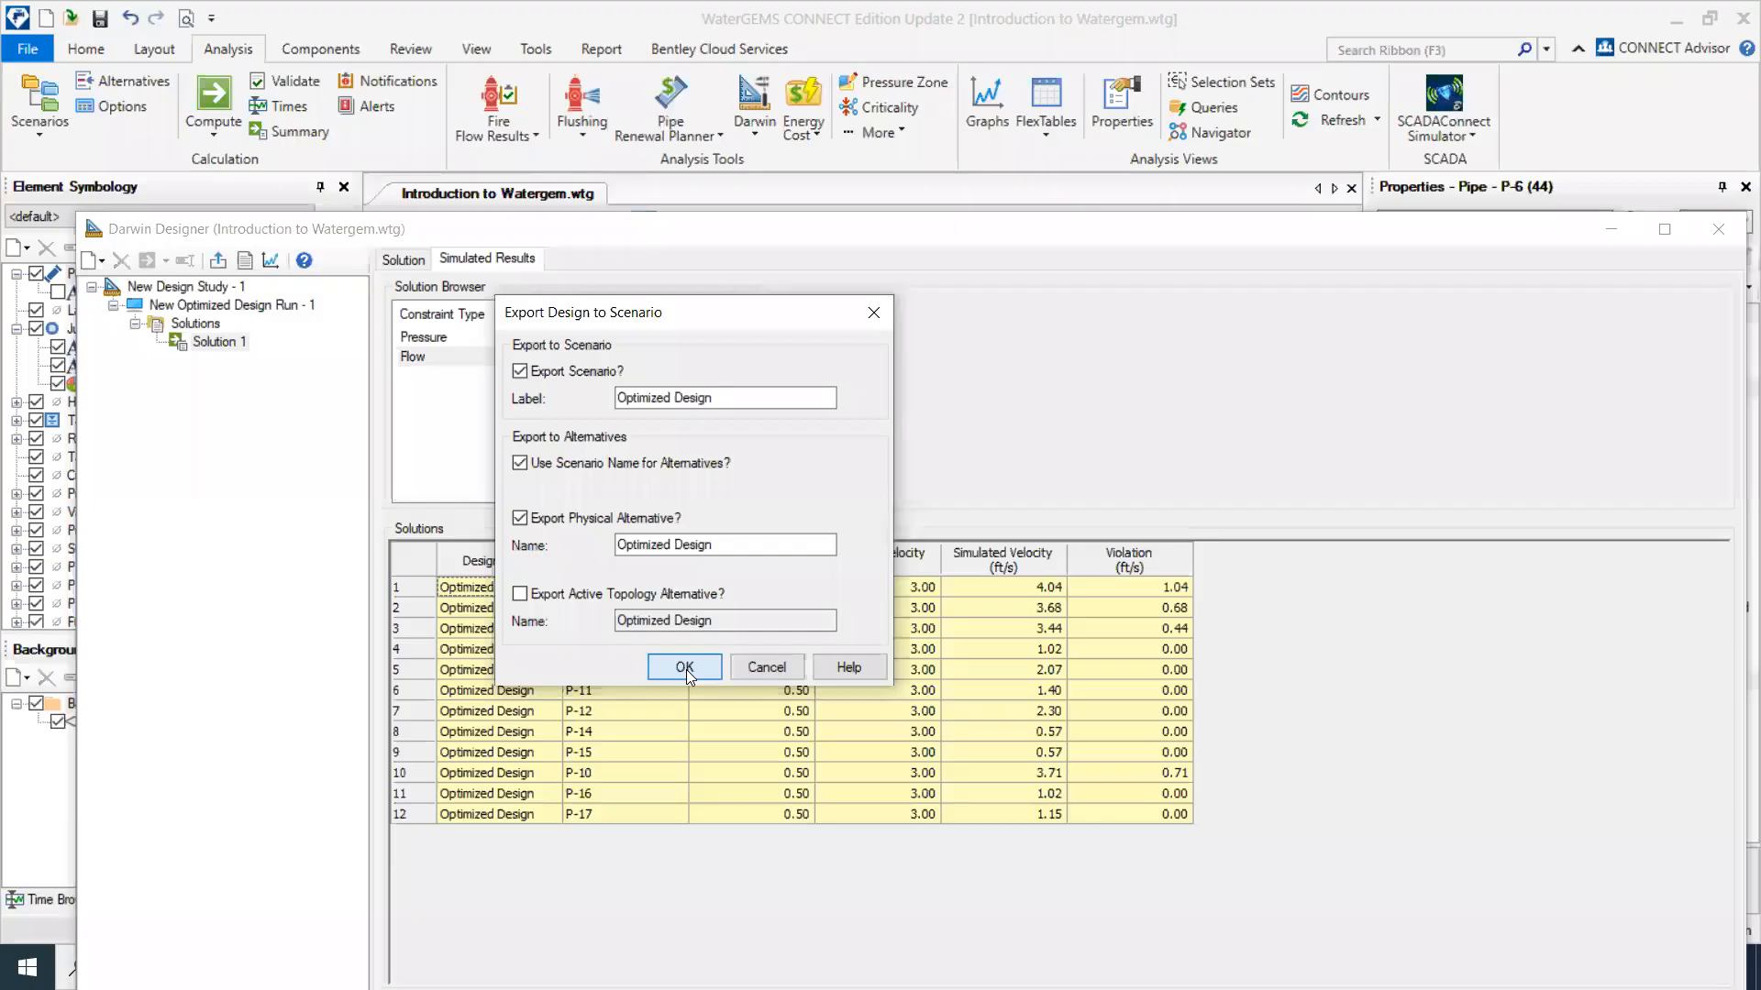
{"action": "left_click", "coordinate": [1607, 237]}
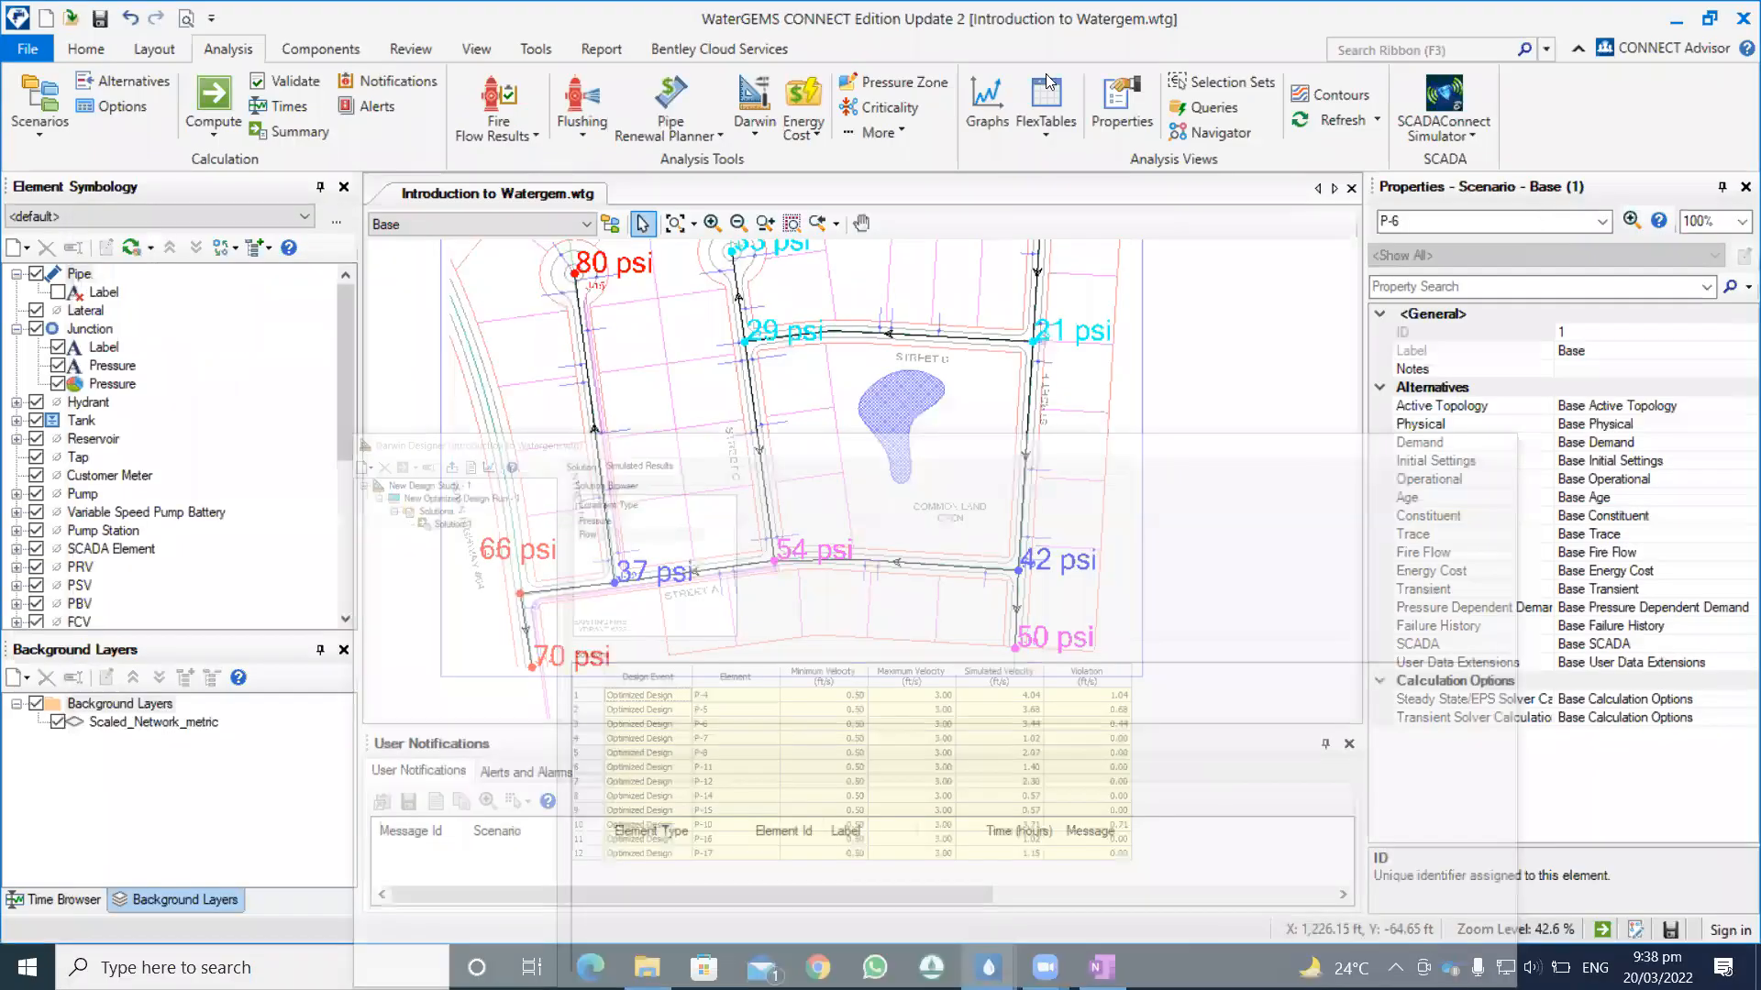